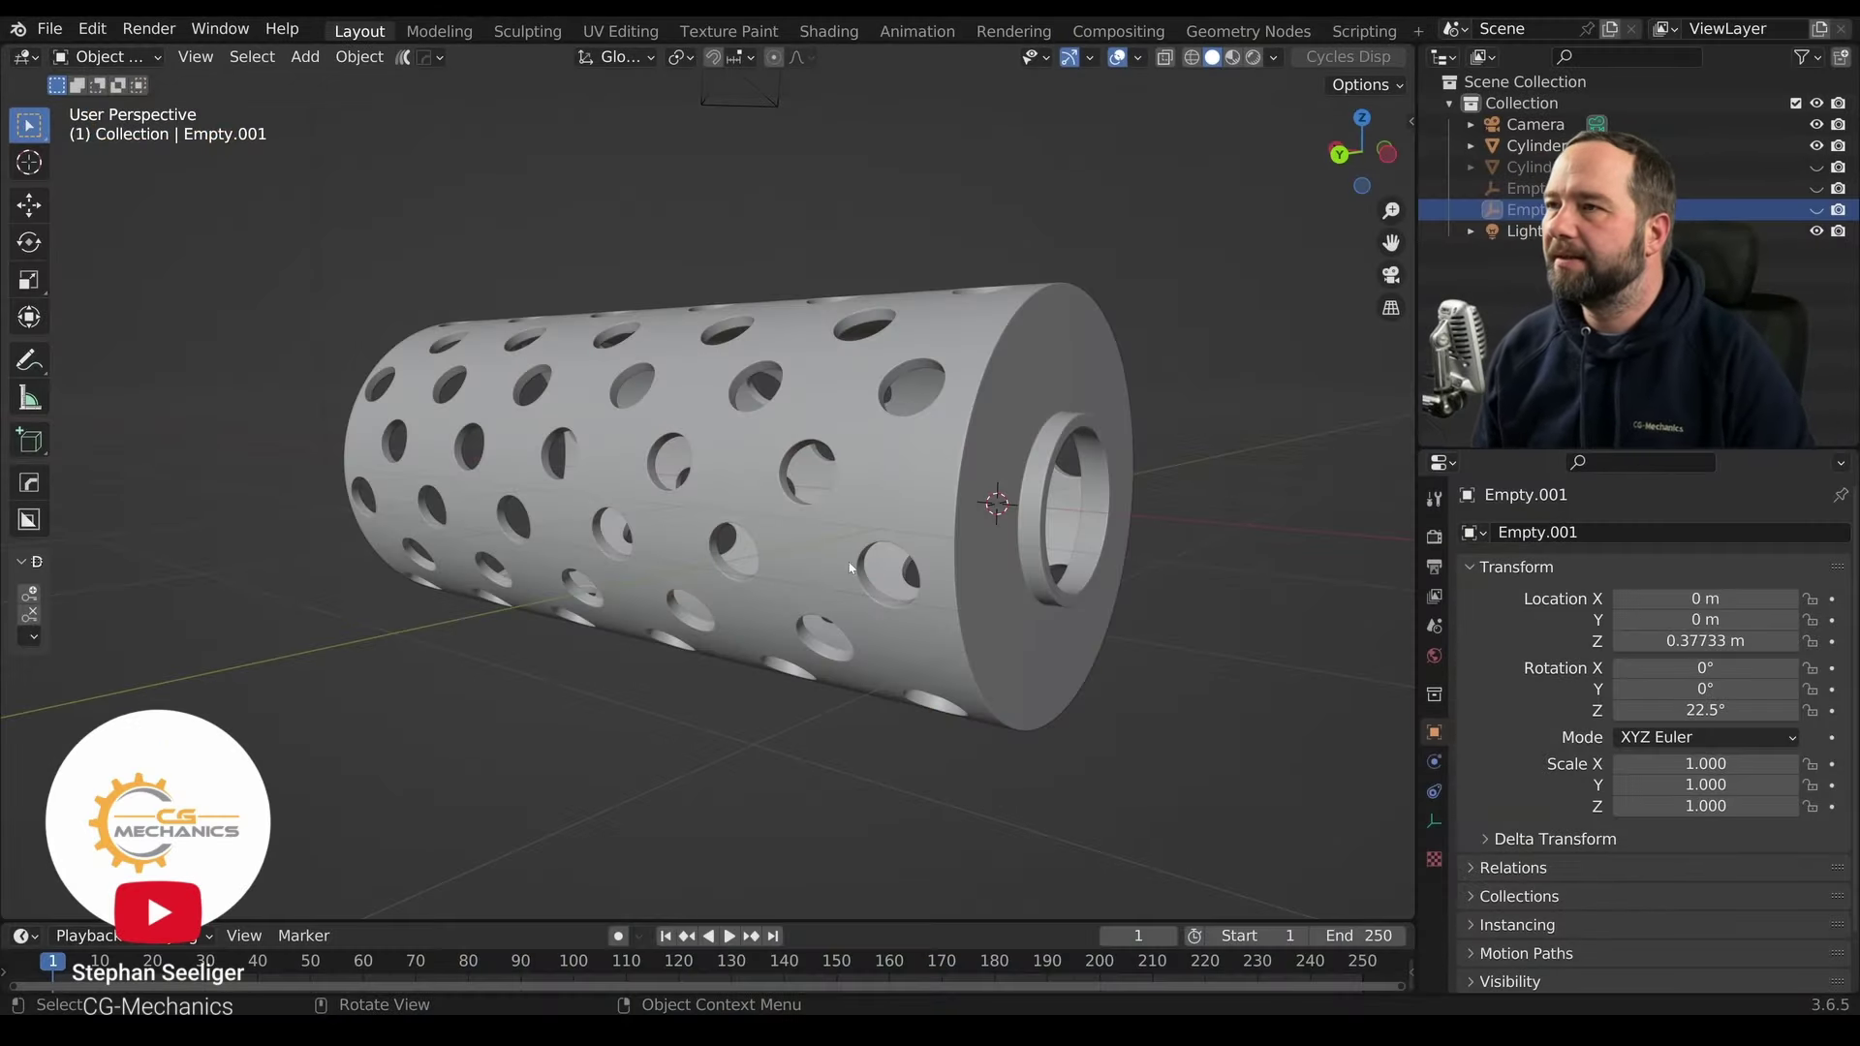
Select the perforated cylinder and hide its Subdivision modifier in the viewport
middle_click_drag(851, 569, 916, 592)
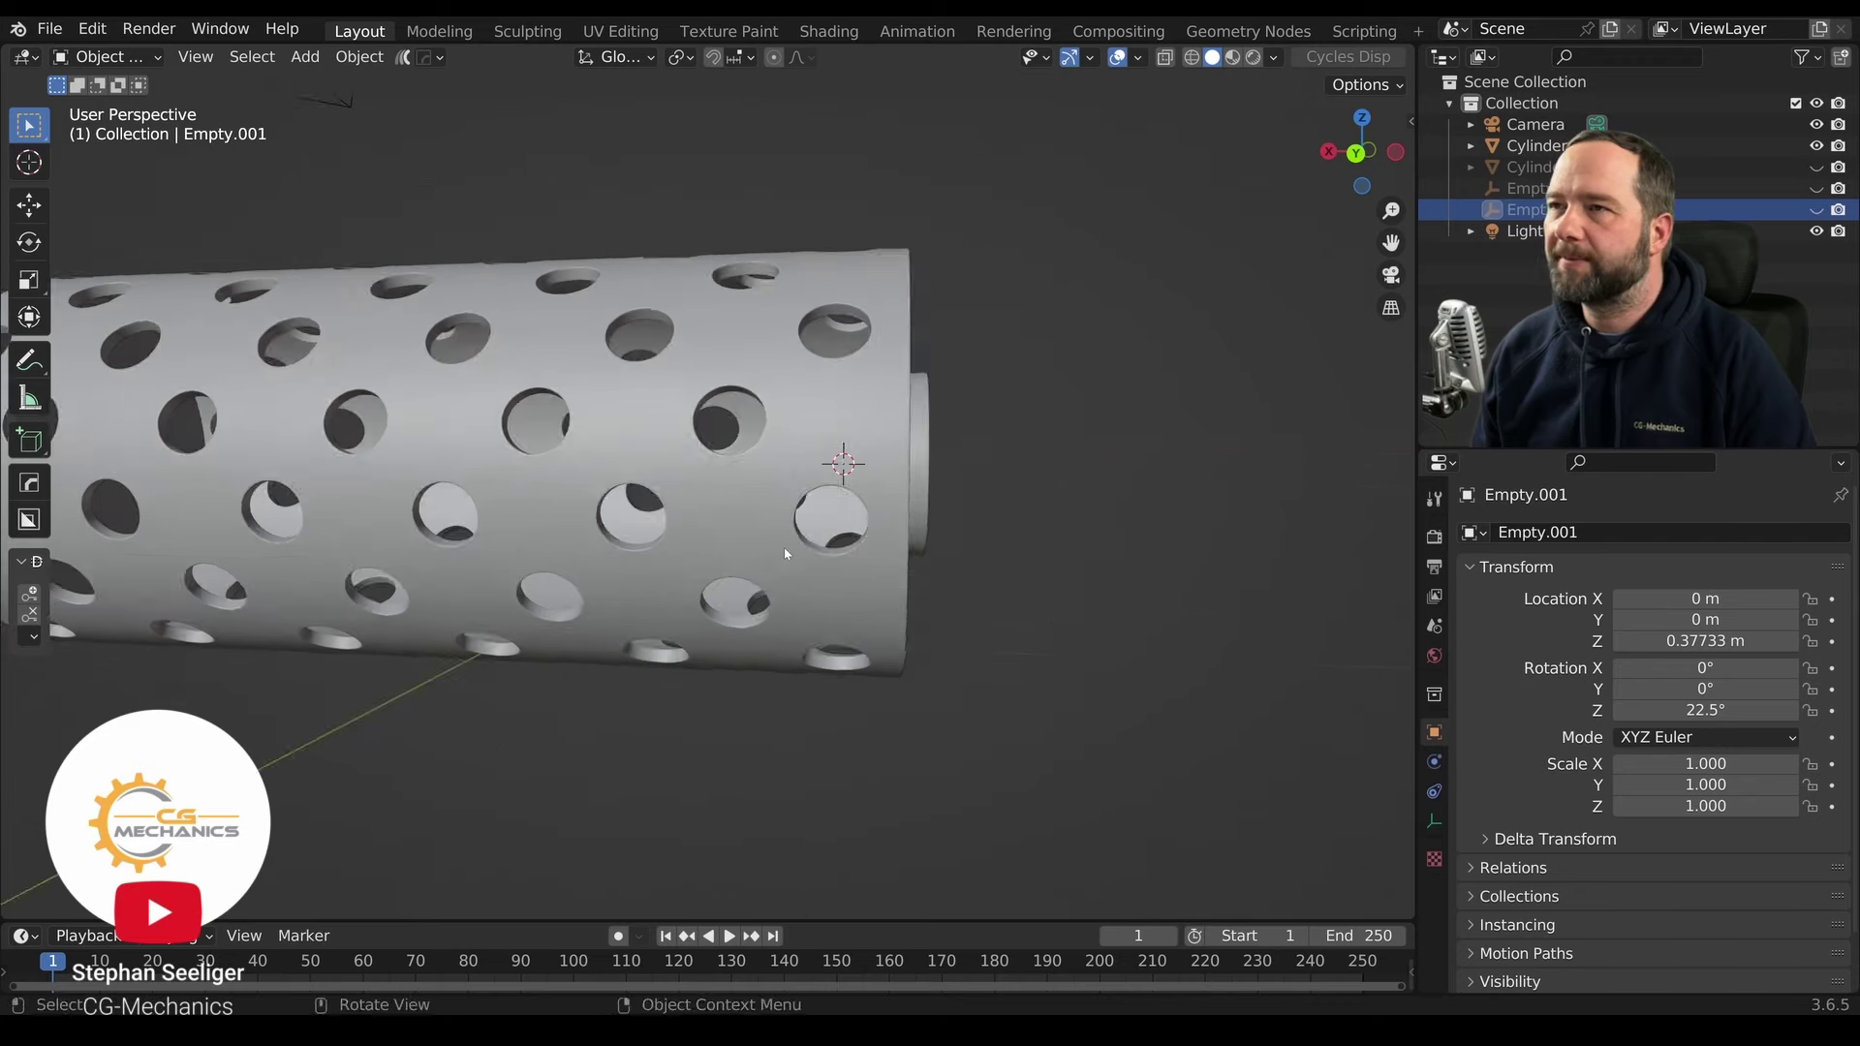
scroll(917, 592, "down", 4)
mouse_move(920, 592)
middle_mouse_down()
mouse_move(968, 602)
mouse_move(843, 605)
middle_mouse_up()
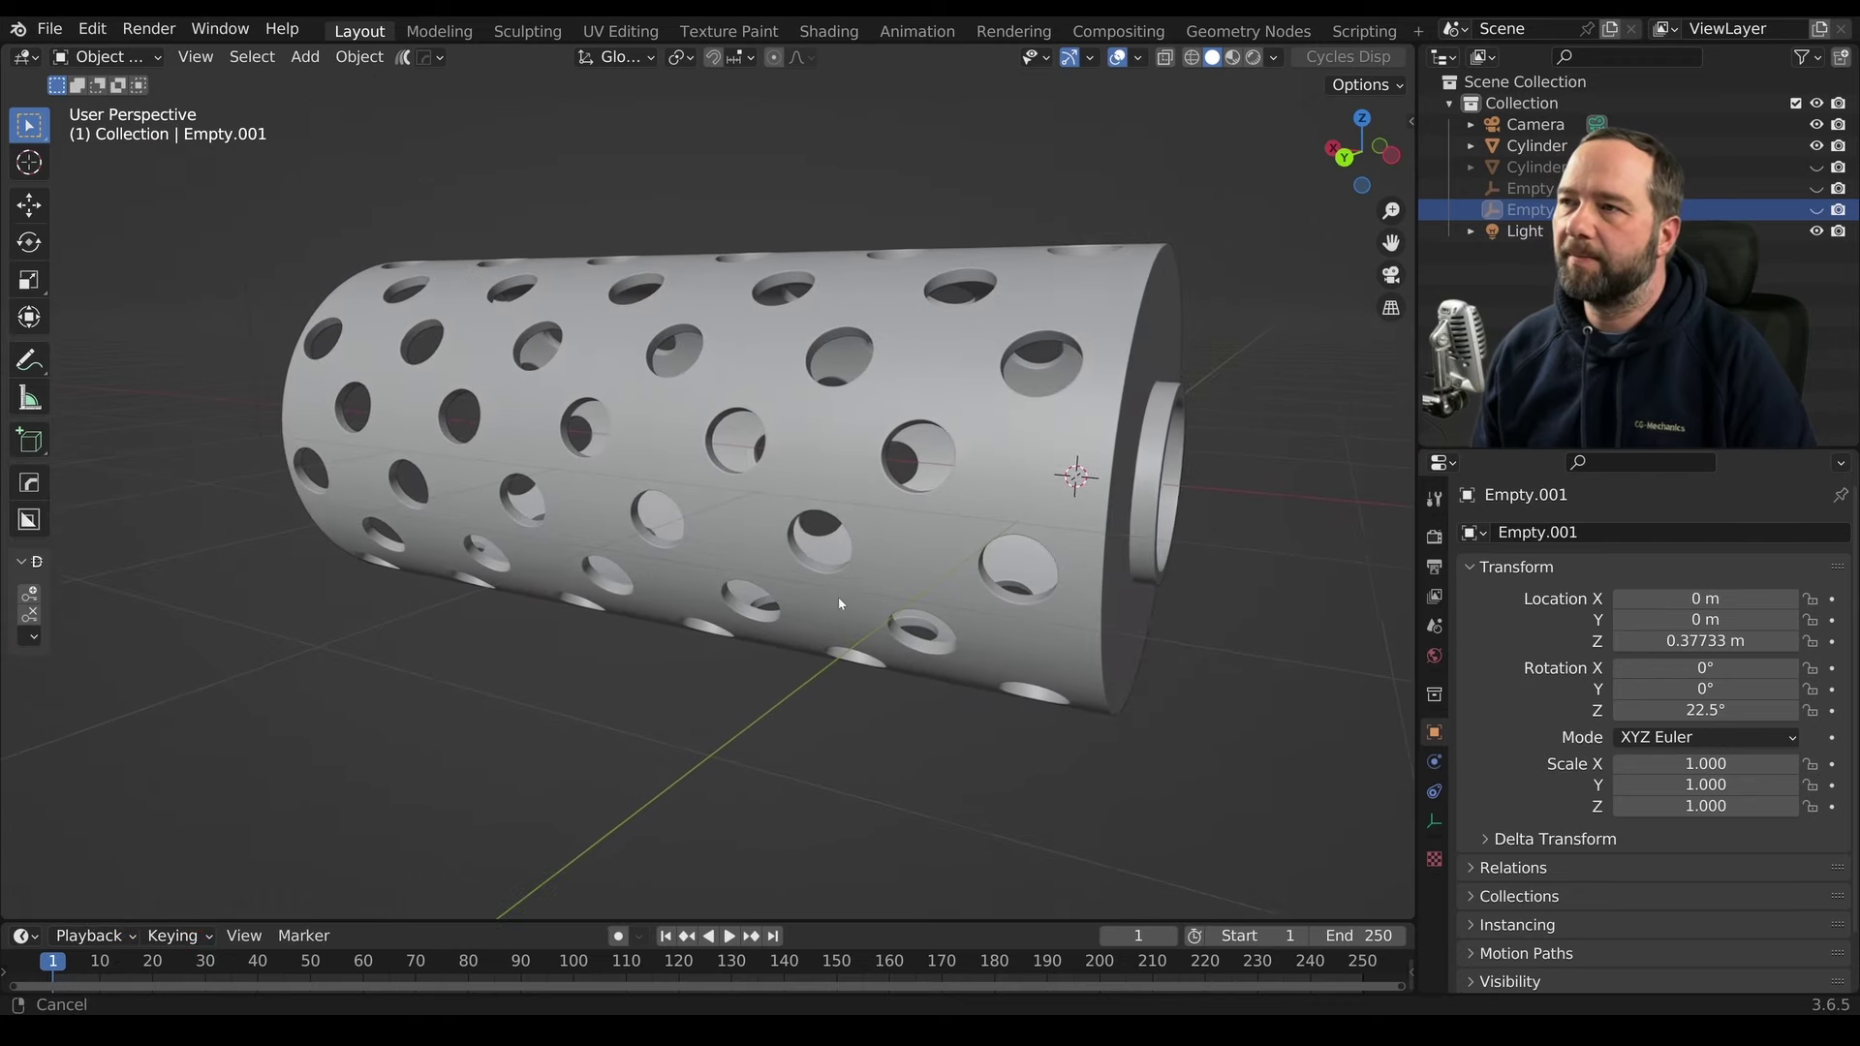
left_click(1091, 570)
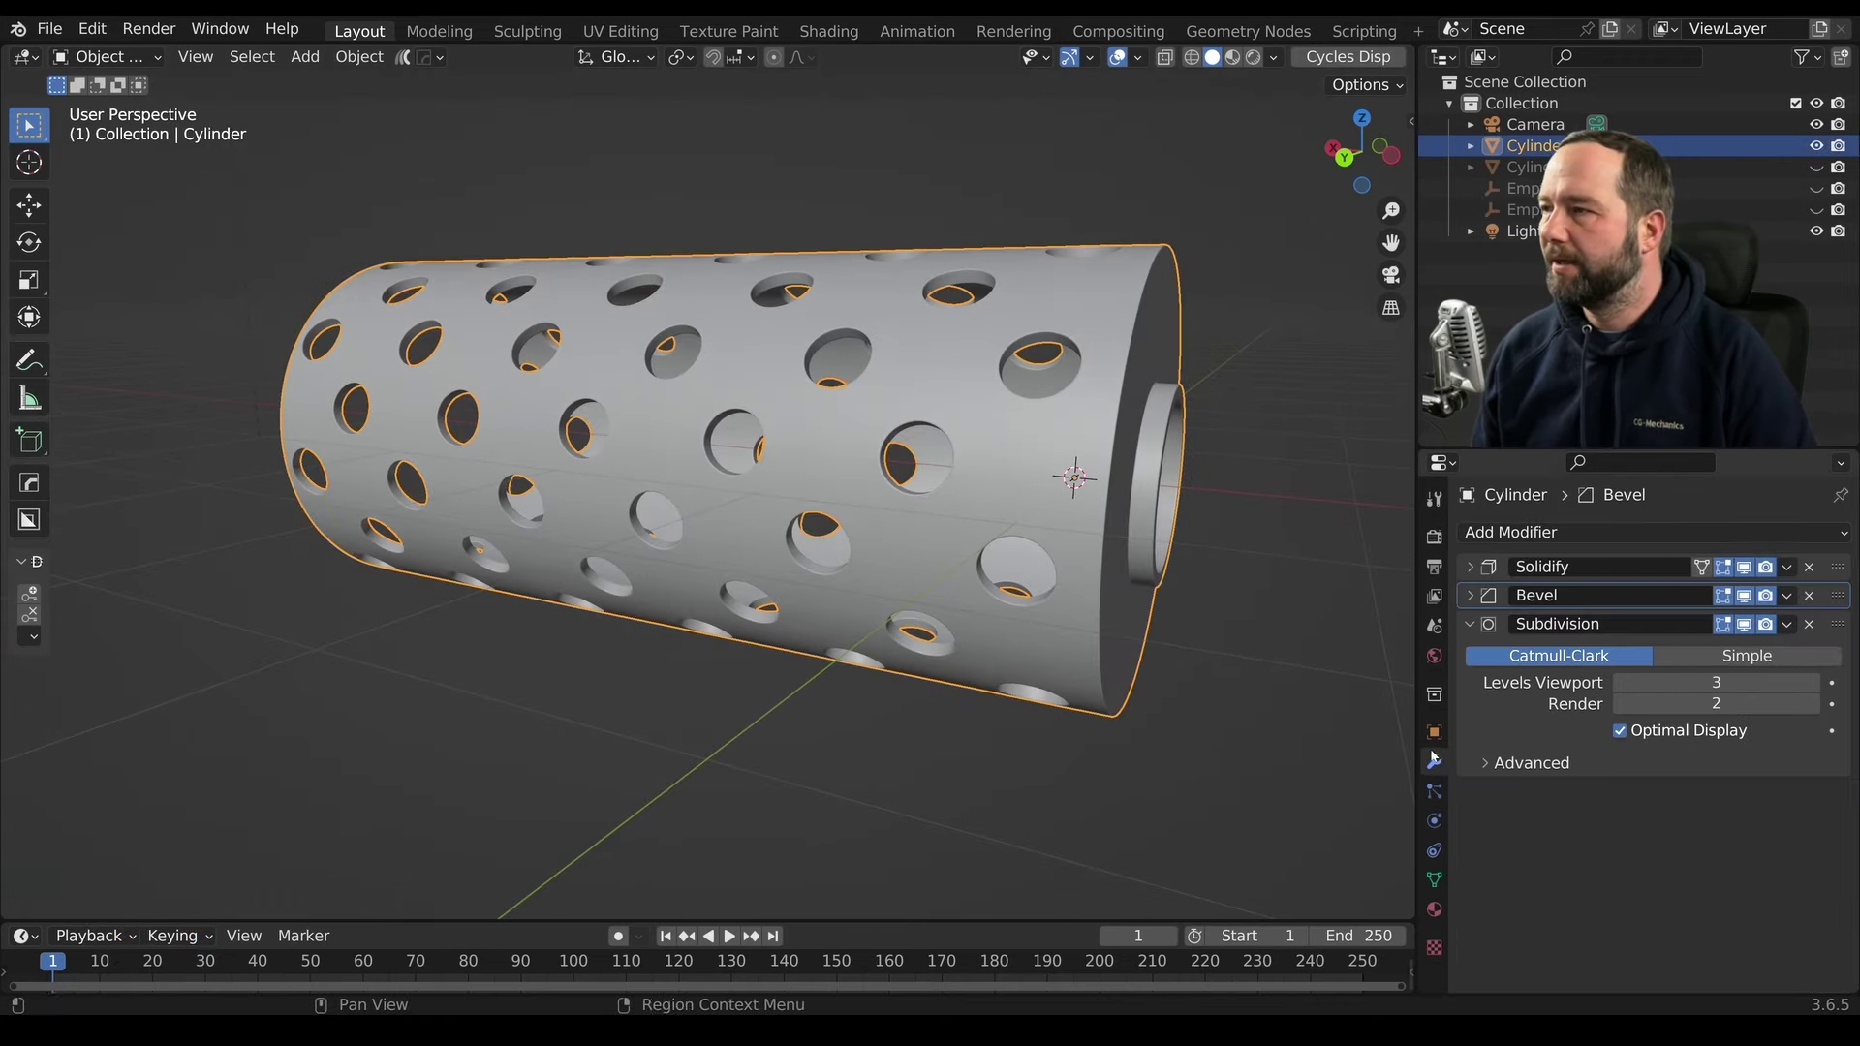
left_click(1747, 625)
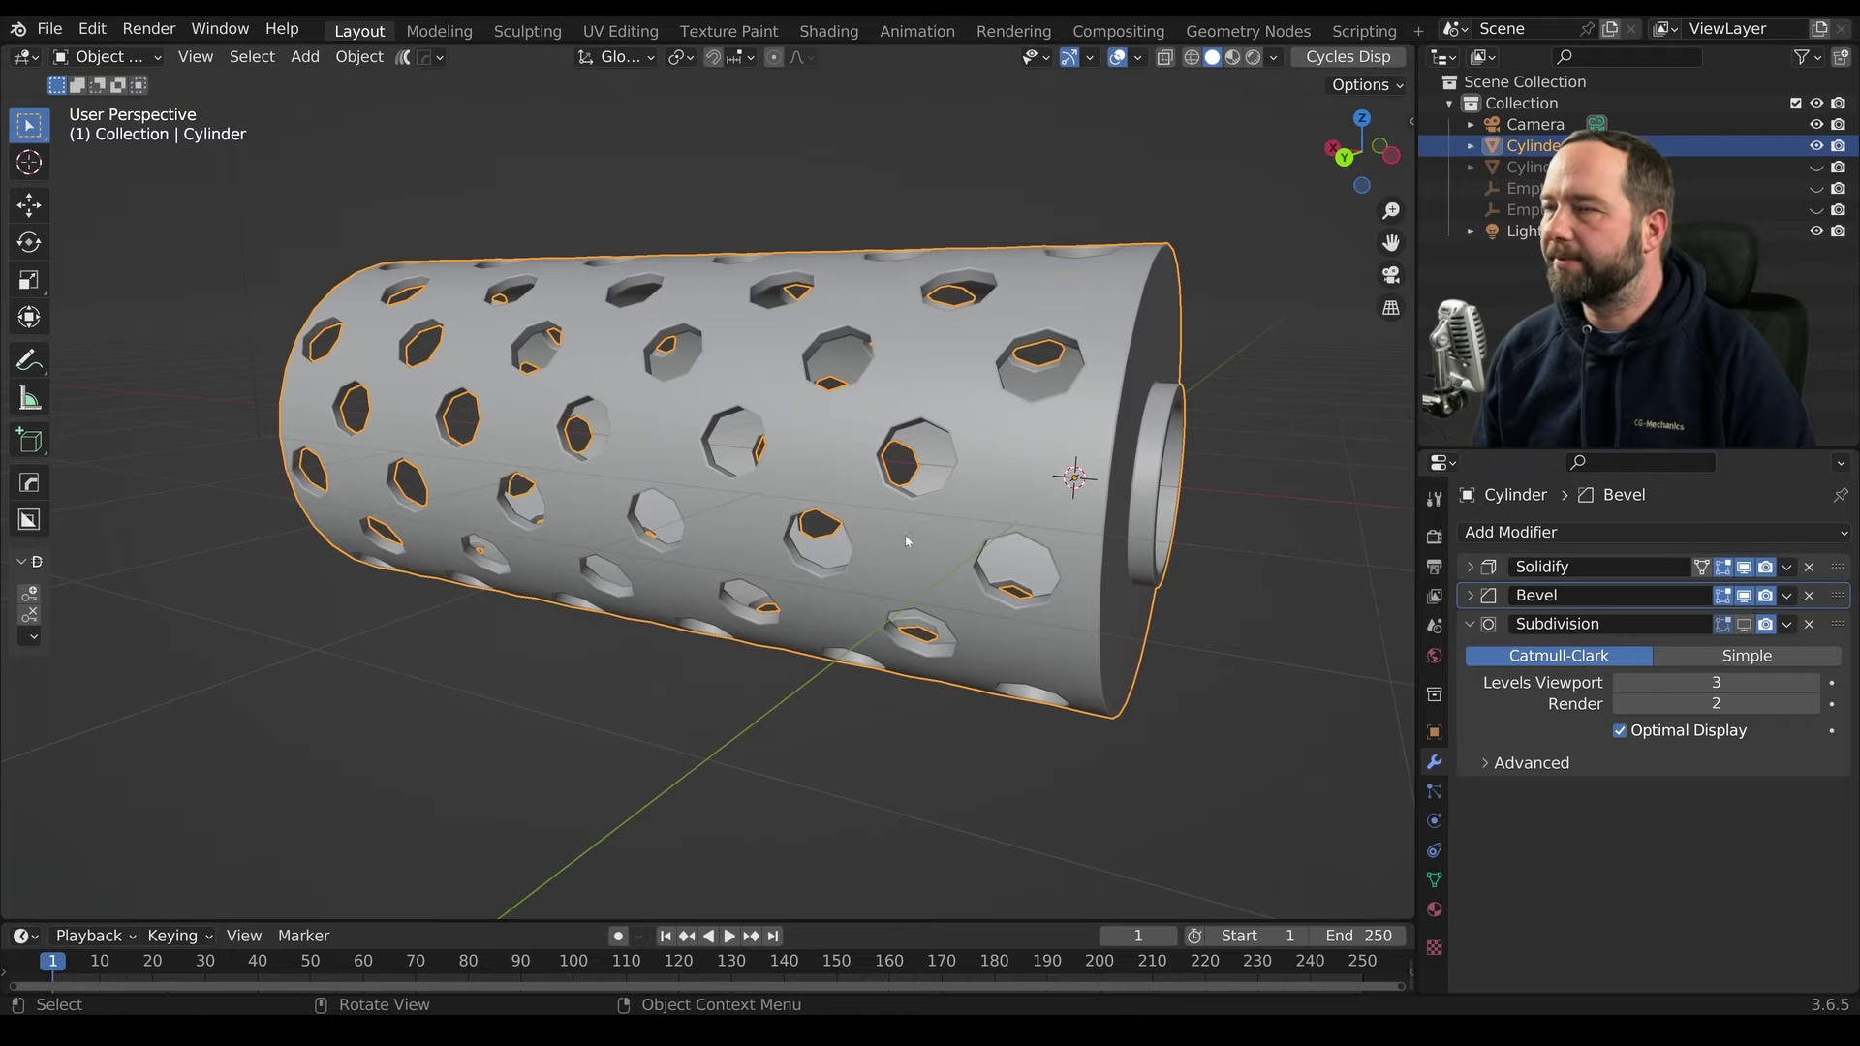
Inspect the unsmoothed mesh in Edit Mode, then return to Object Mode
scroll(908, 541, "up", 1)
scroll(957, 562, "up", 2)
scroll(949, 567, "up", 2)
scroll(949, 554, "up", 1)
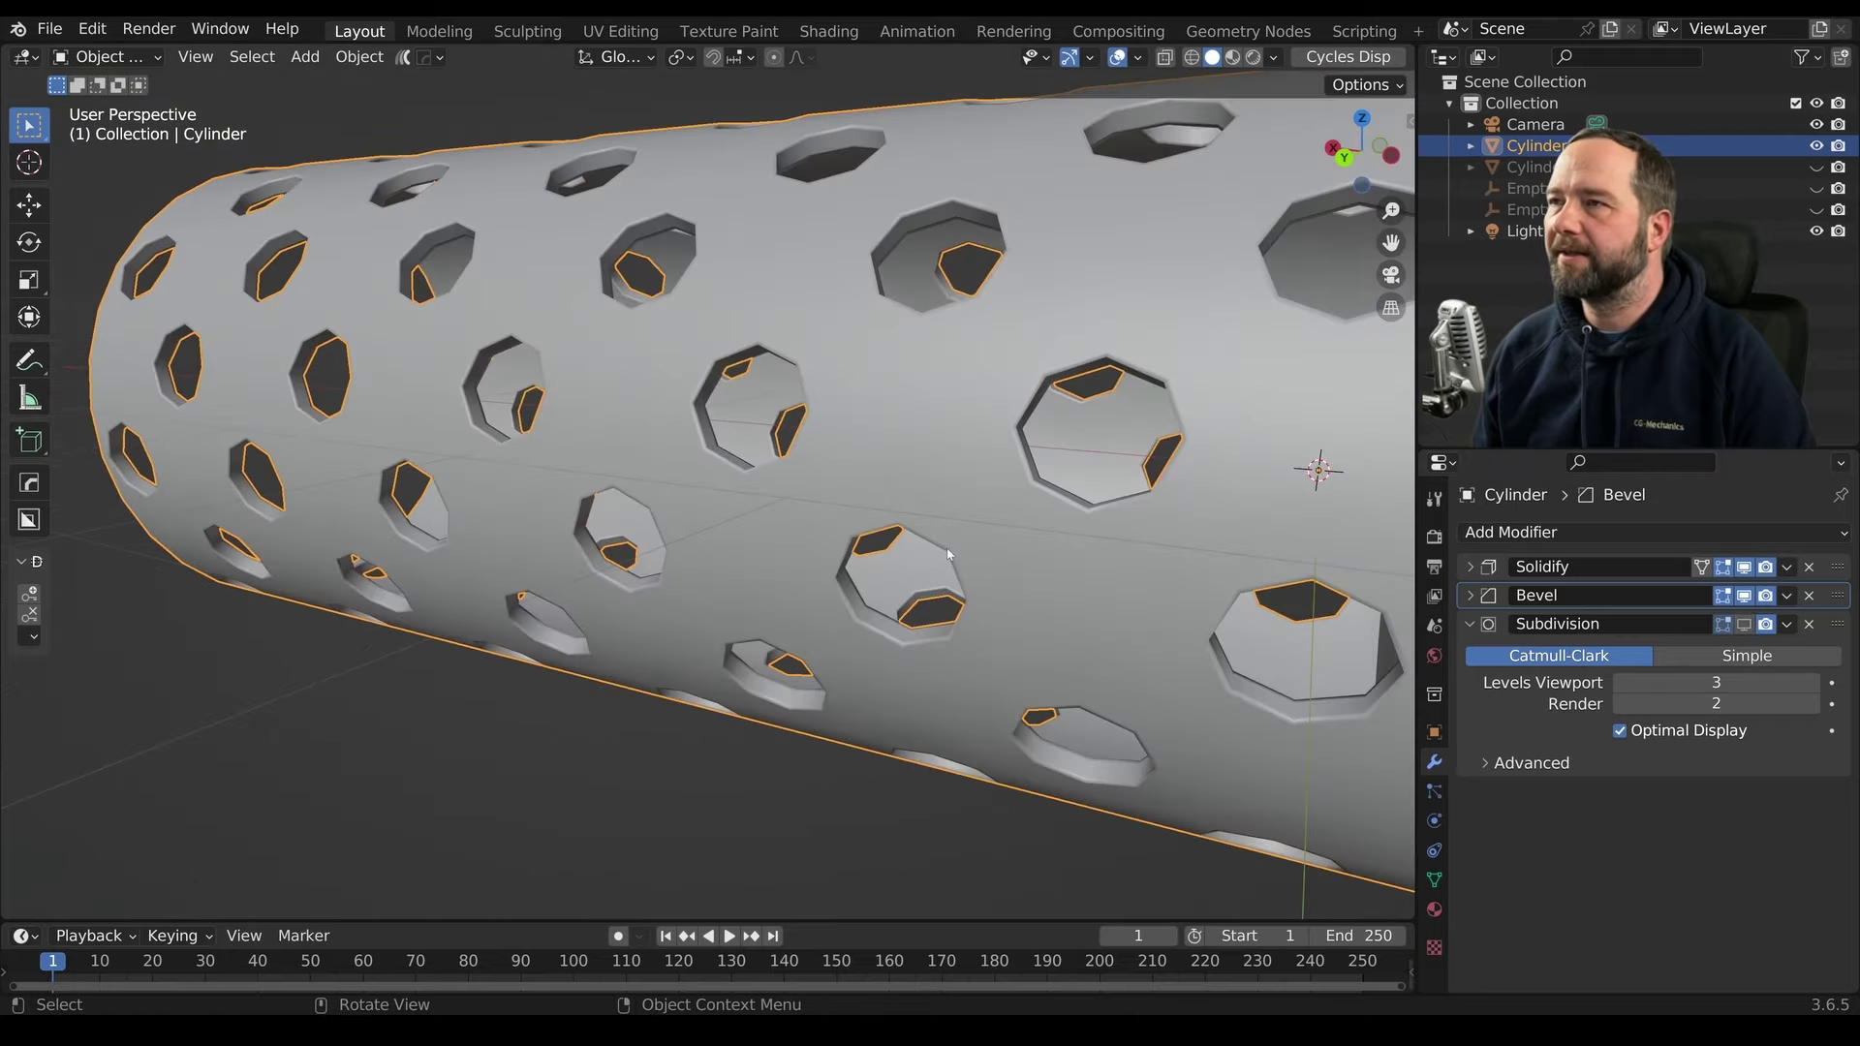
key("Tab")
scroll(1017, 378, "up", 2)
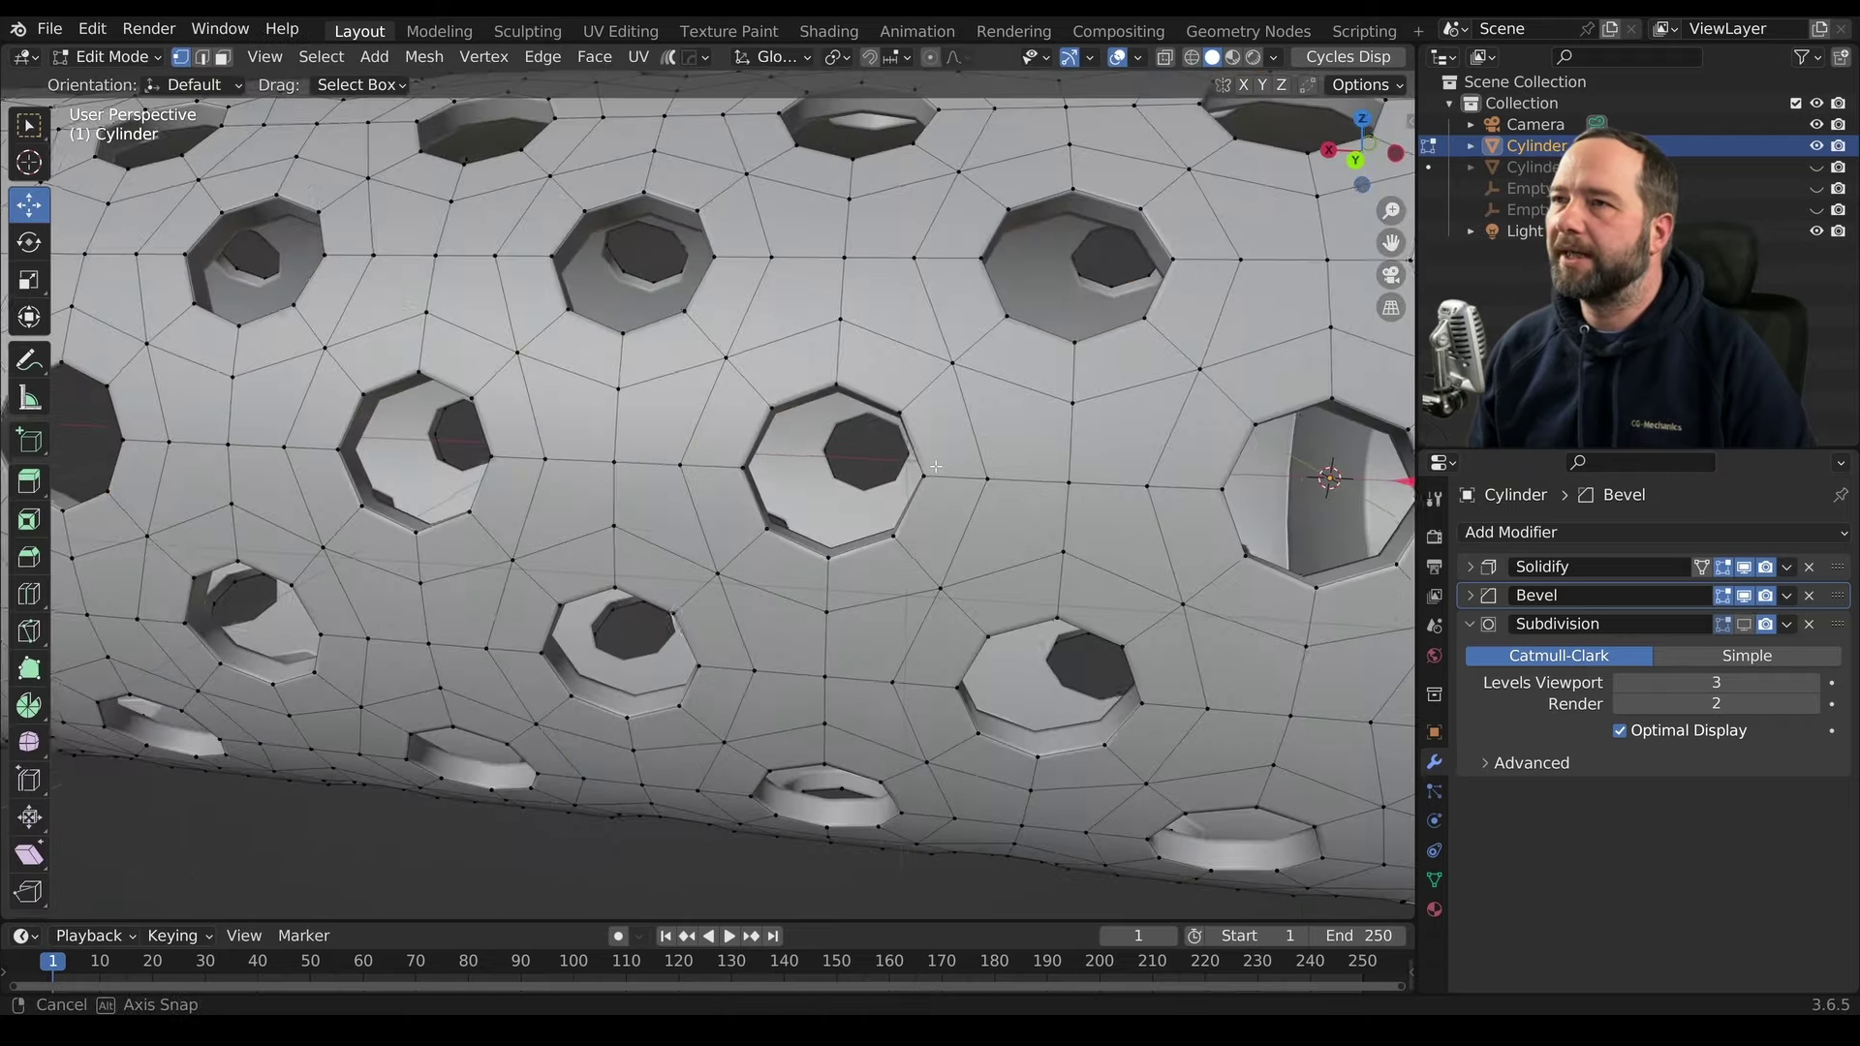
scroll(940, 460, "down", 5)
middle_click_drag(941, 461, 1027, 463, "shift")
key("Tab")
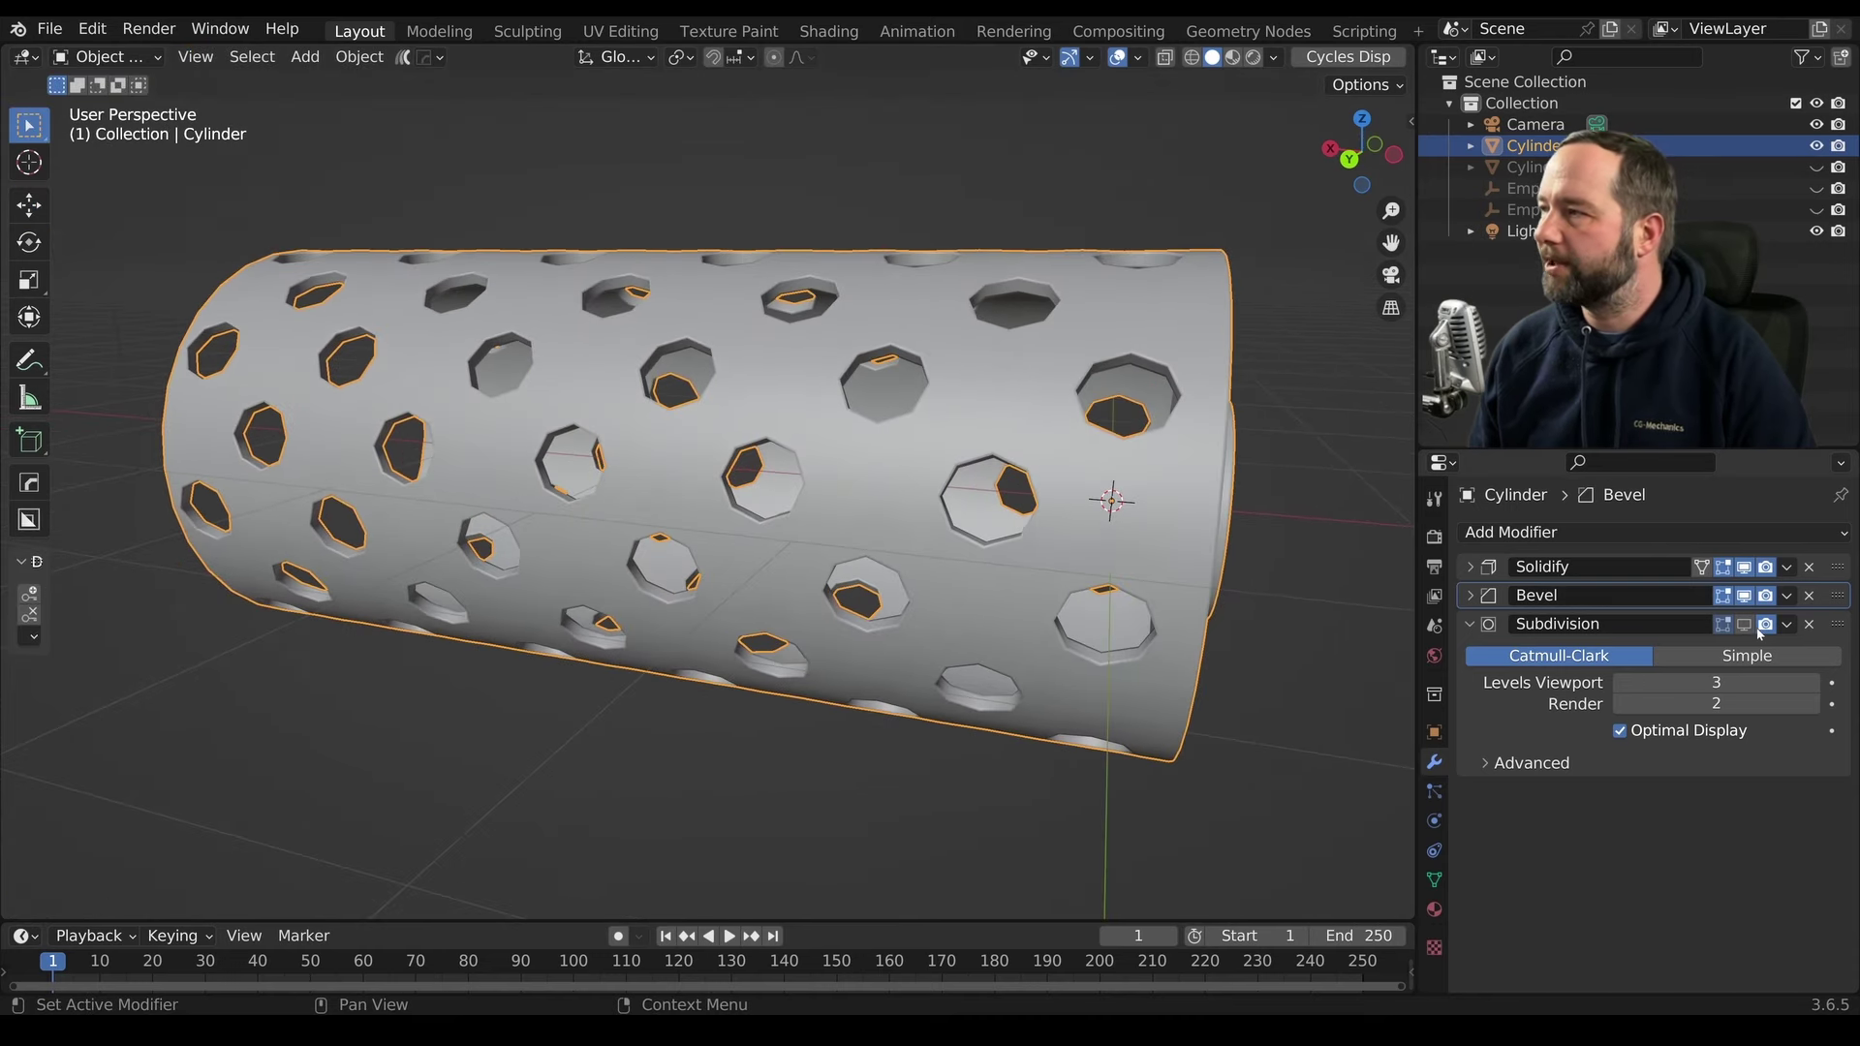
Show the Subdivision modifier in the viewport again with Levels Viewport raised to 4
left_click(1749, 625)
left_click_drag(1690, 684, 1656, 685)
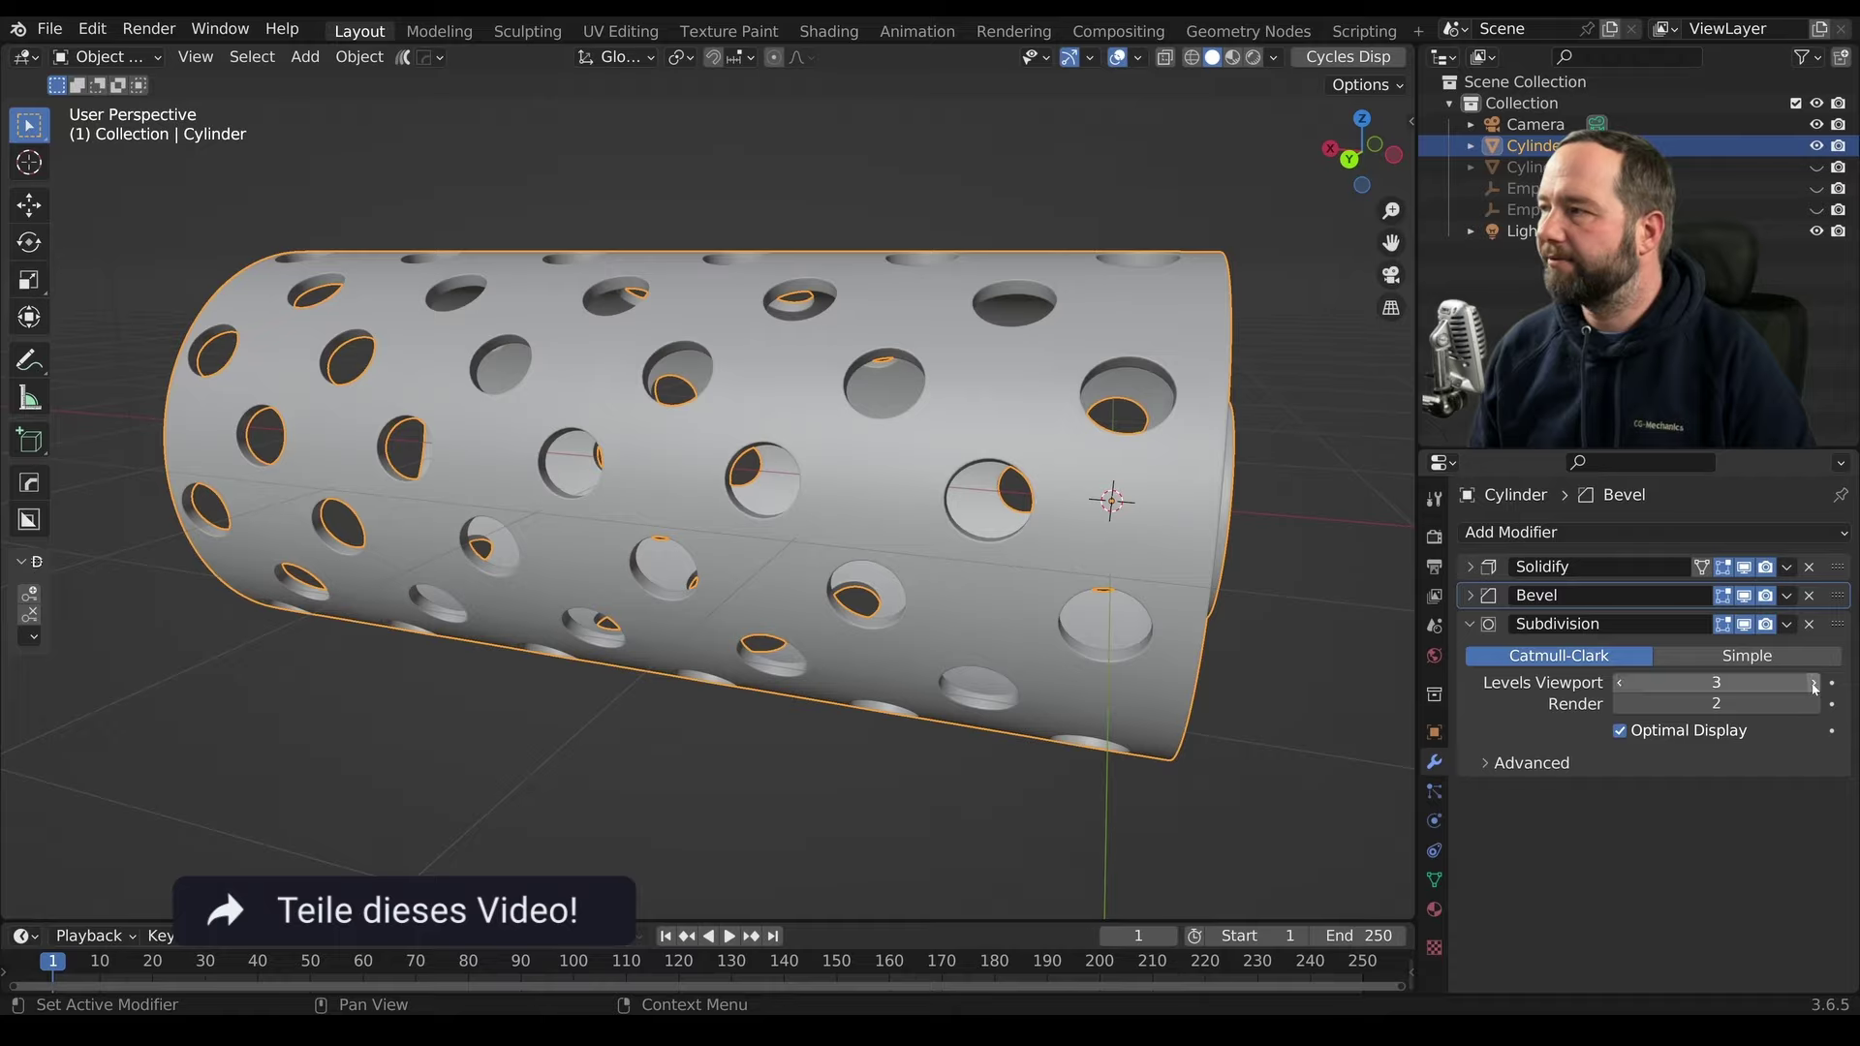
left_click(1815, 684)
mouse_move(974, 509)
middle_mouse_down()
mouse_move(892, 492)
mouse_move(962, 336)
middle_mouse_up()
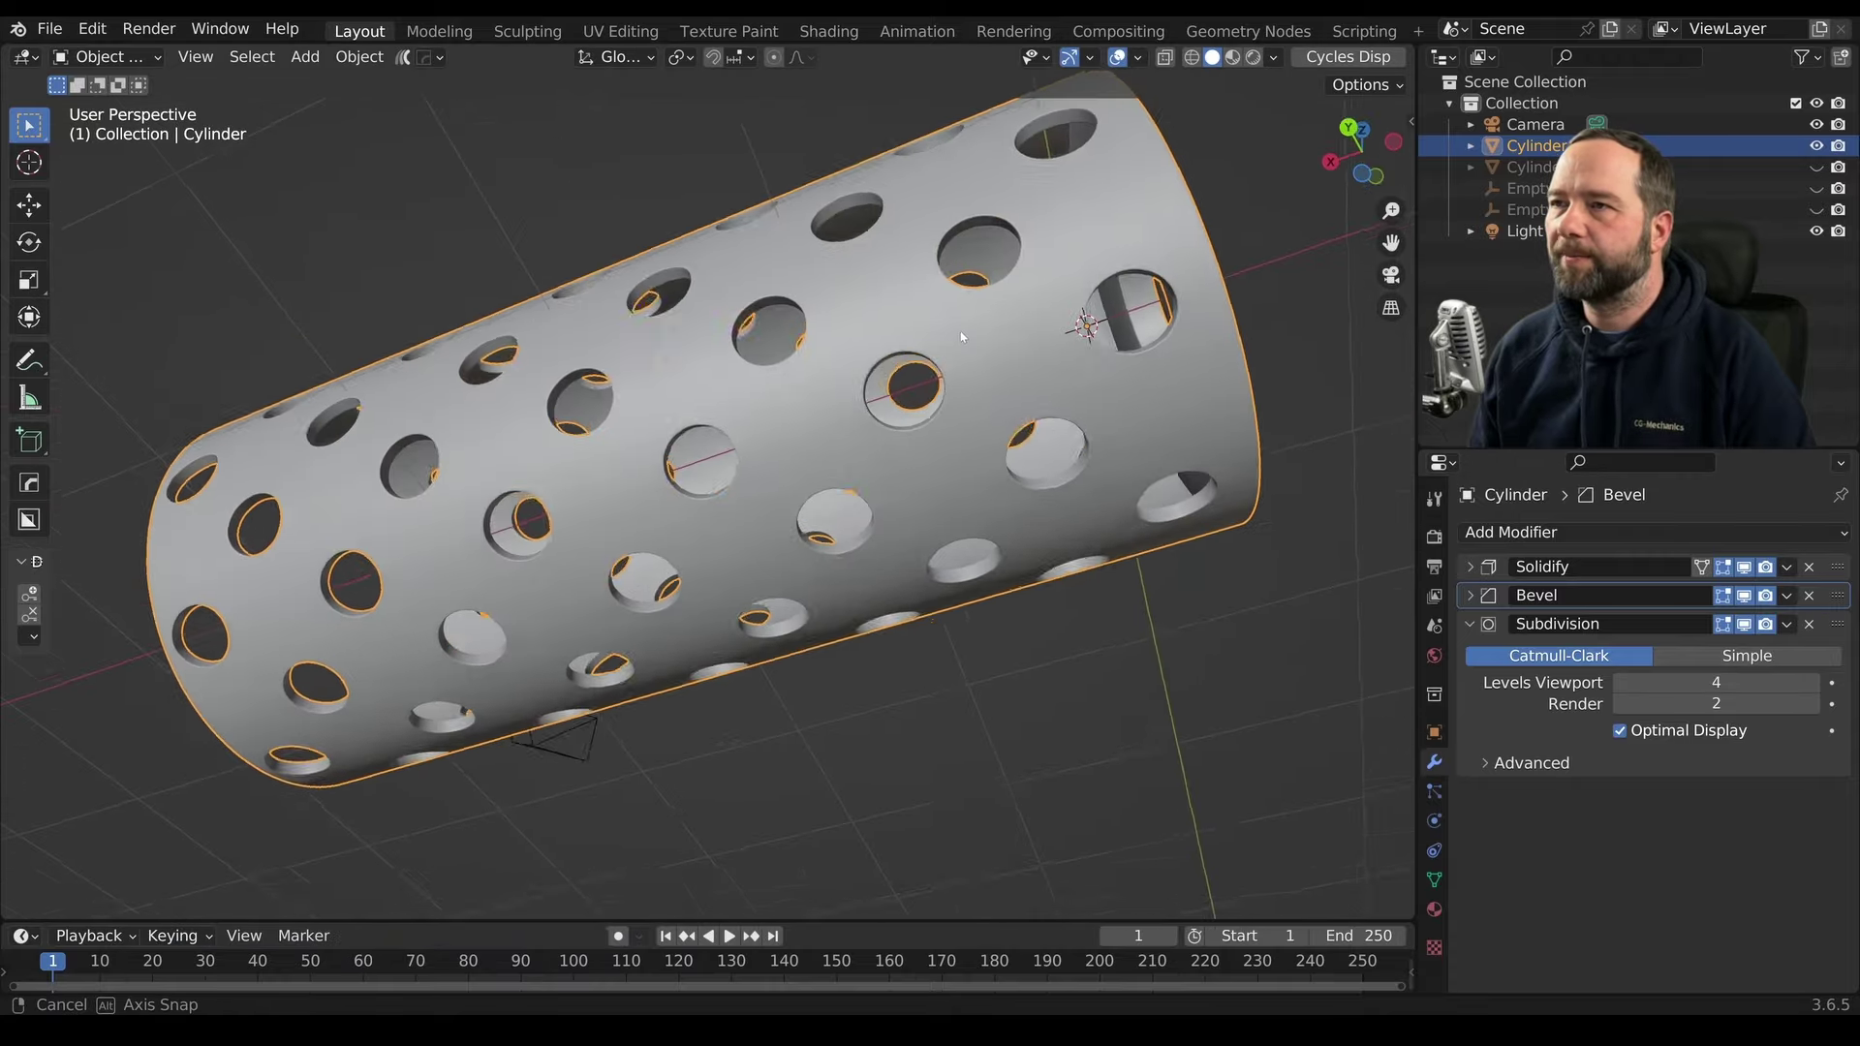
middle_click_drag(962, 336, 943, 528)
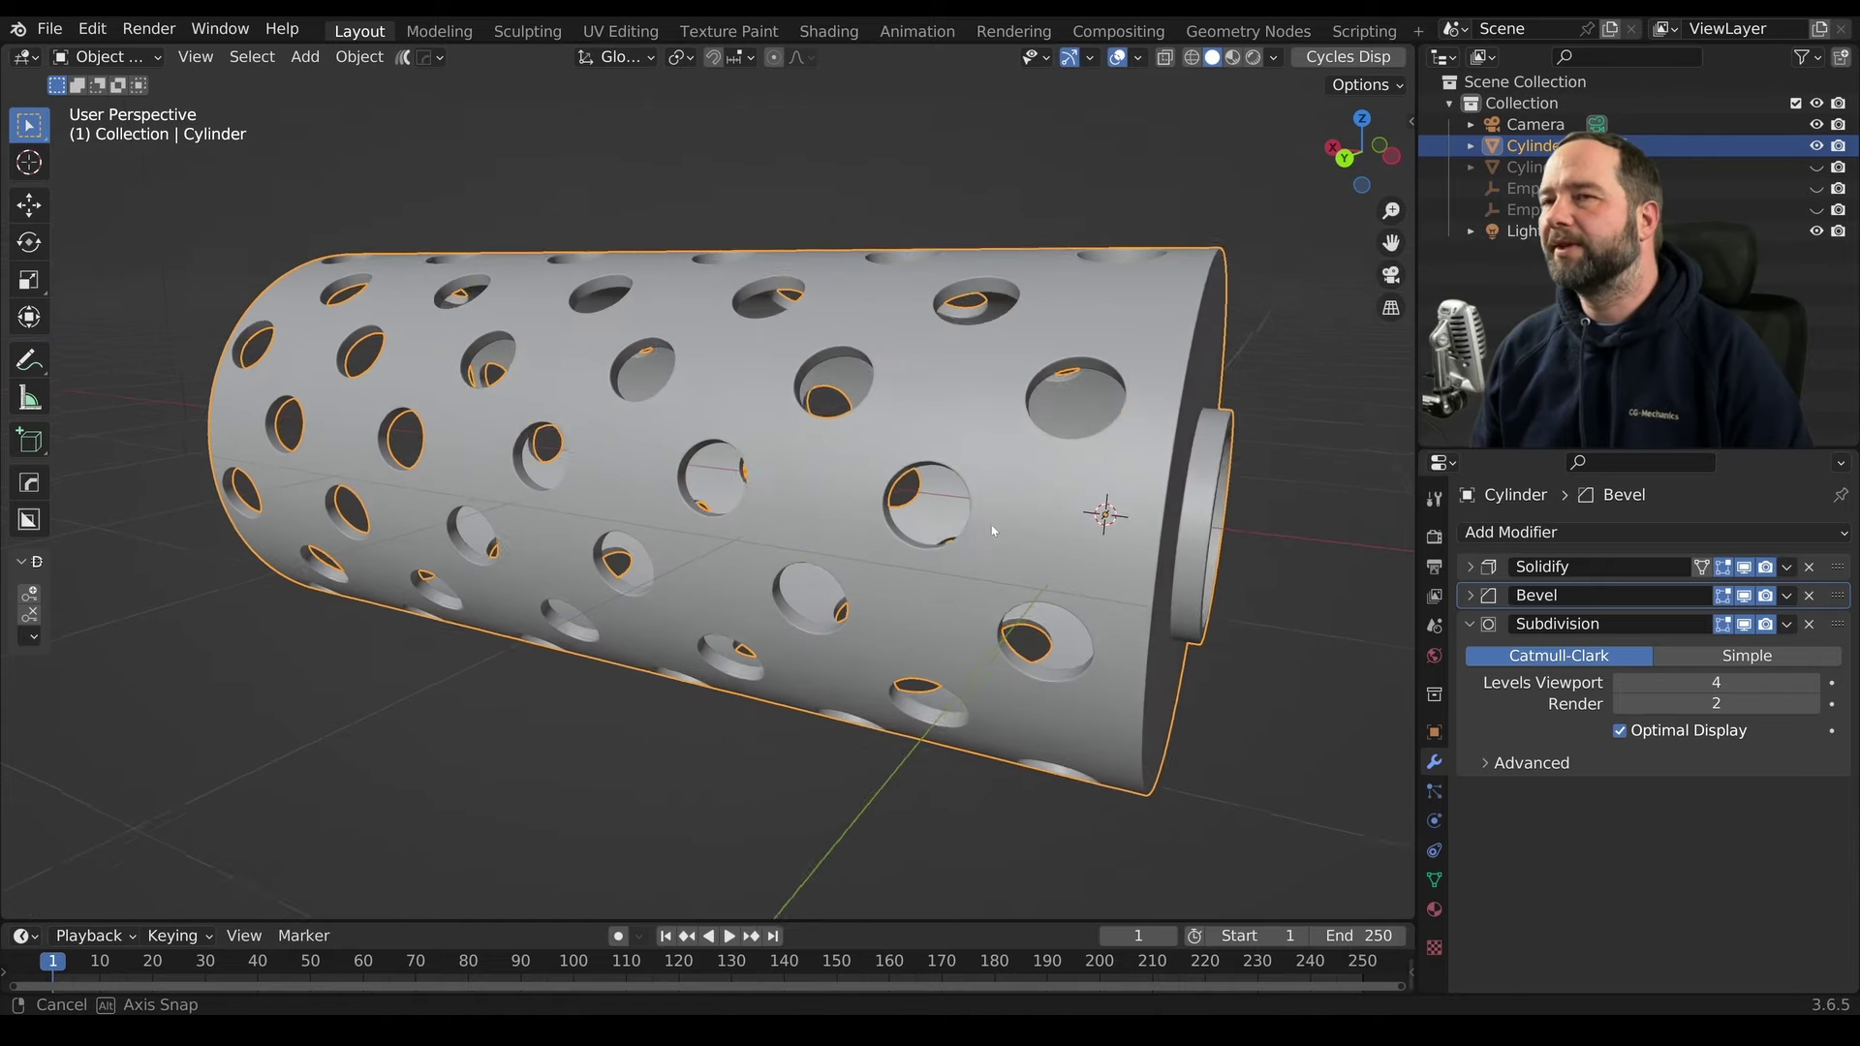
Delete the holed cylinder and add a 16-vertex cylinder, radius 1 m, depth 2 m
mouse_move(993, 531)
middle_mouse_down()
mouse_move(711, 558)
mouse_move(805, 576)
mouse_move(892, 625)
mouse_move(789, 590)
middle_mouse_up()
key("Delete")
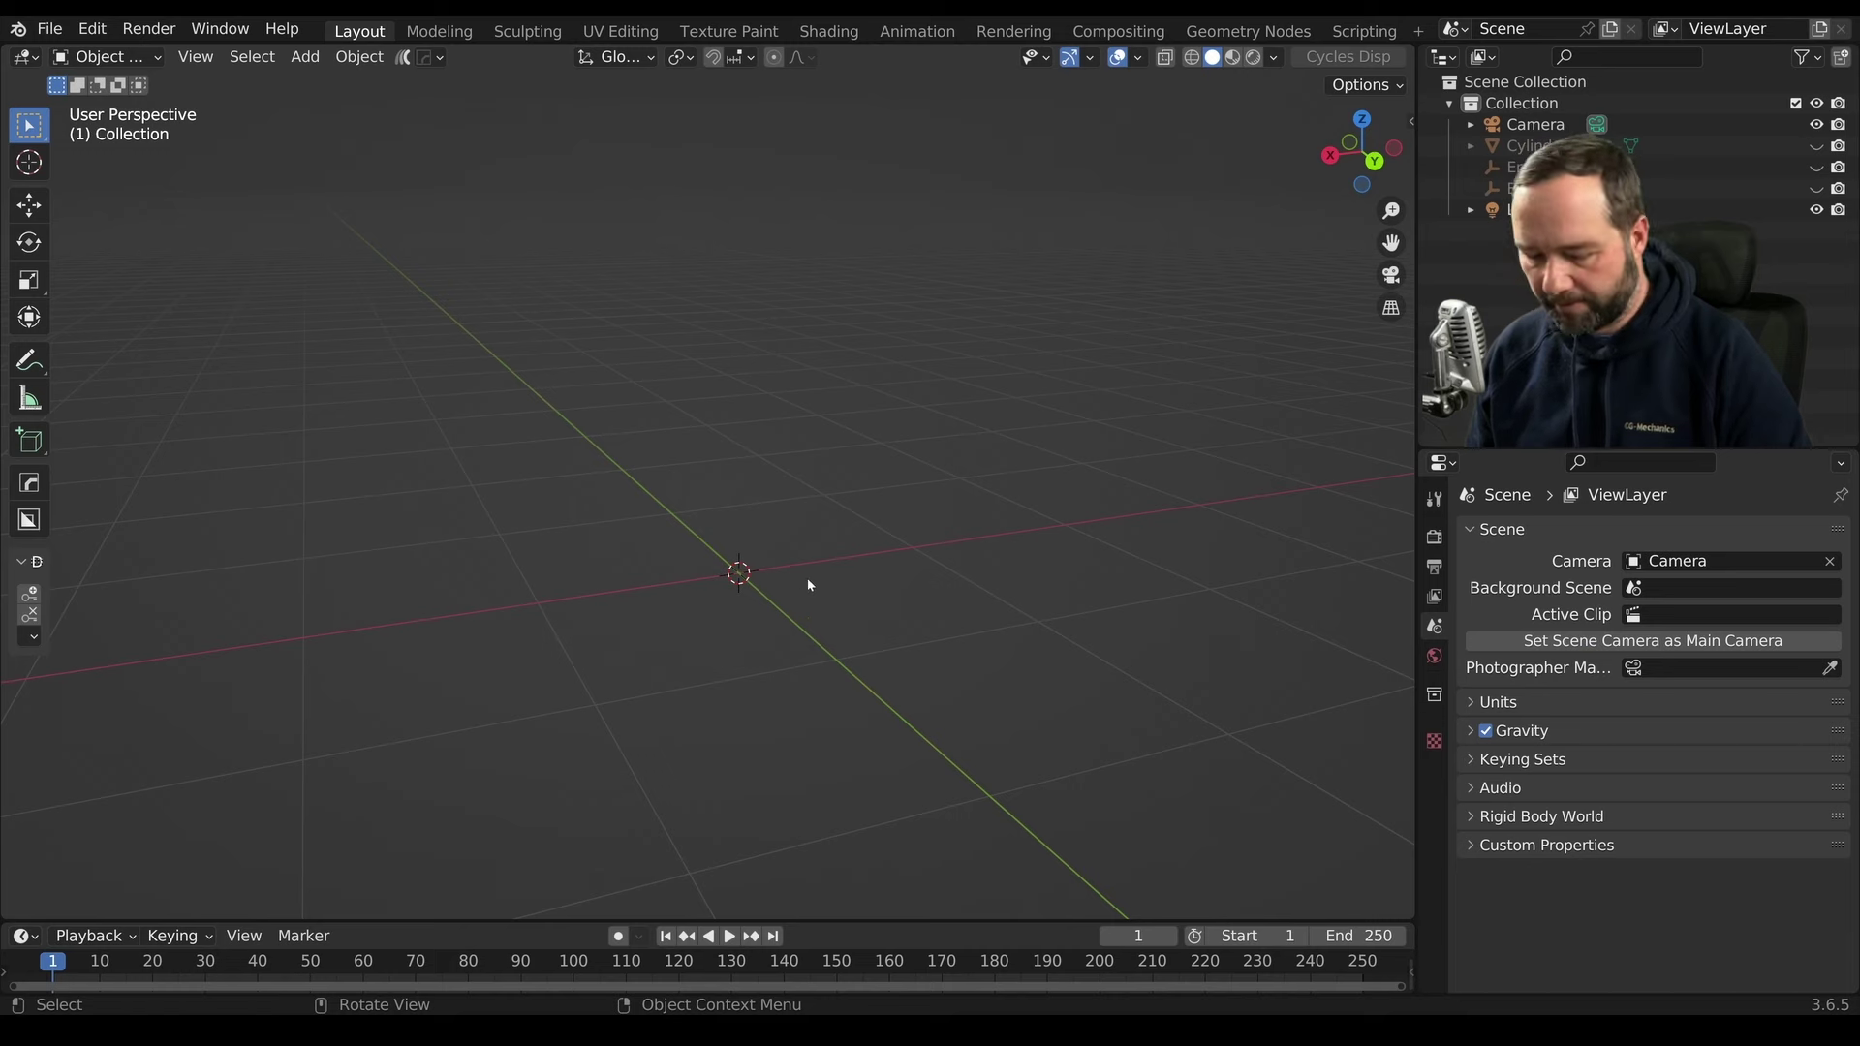
key("shift+a")
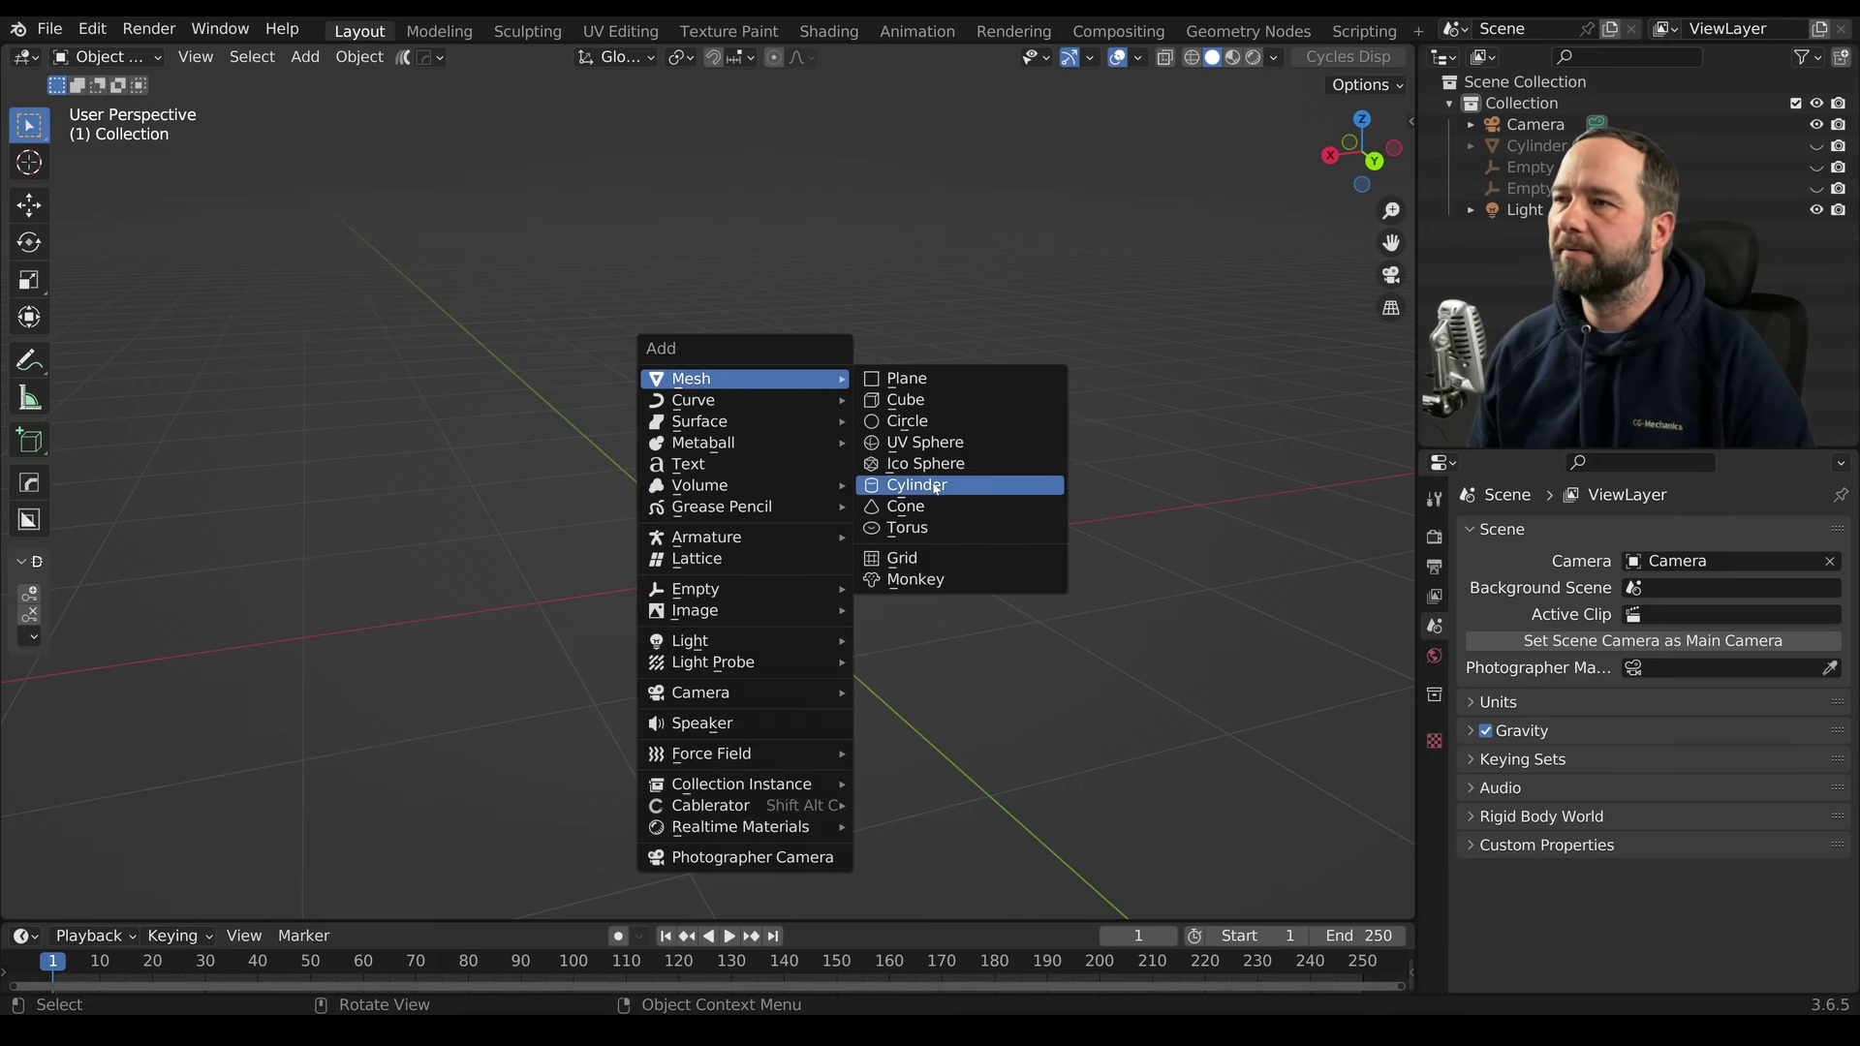
left_click(935, 487)
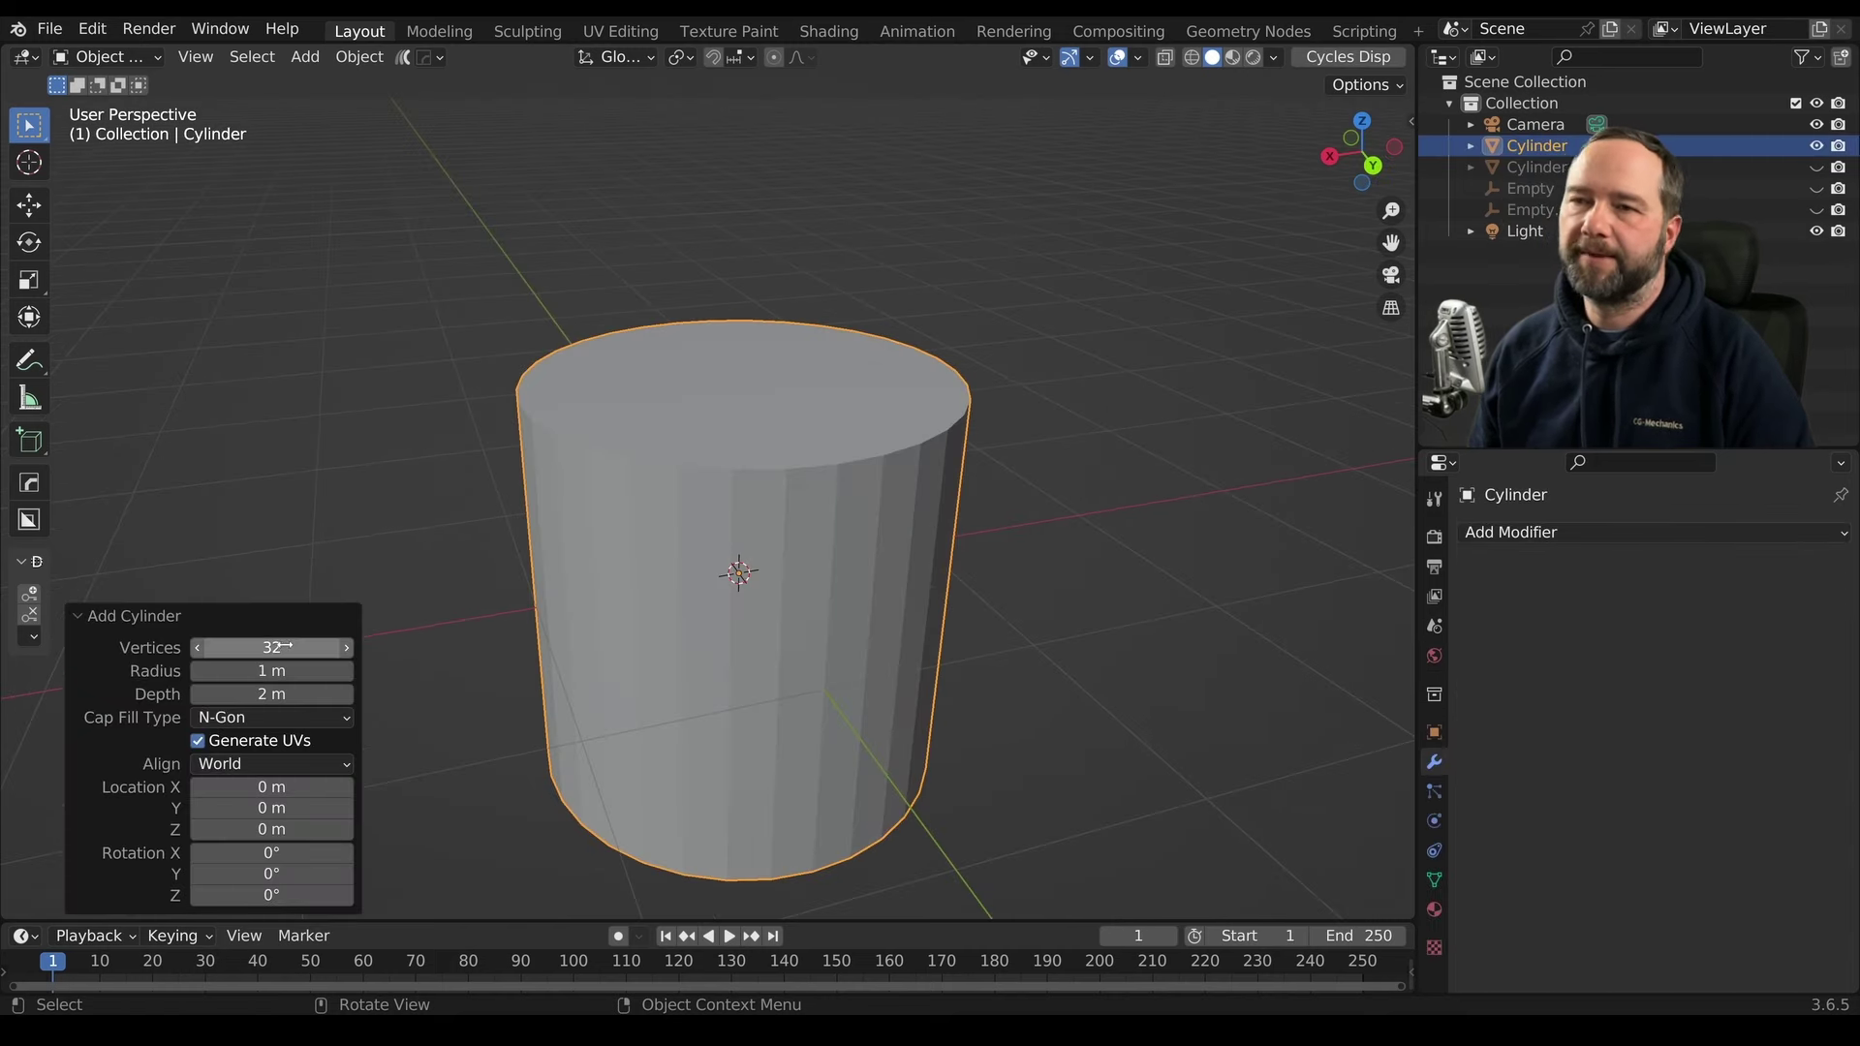
type("16")
key("Return")
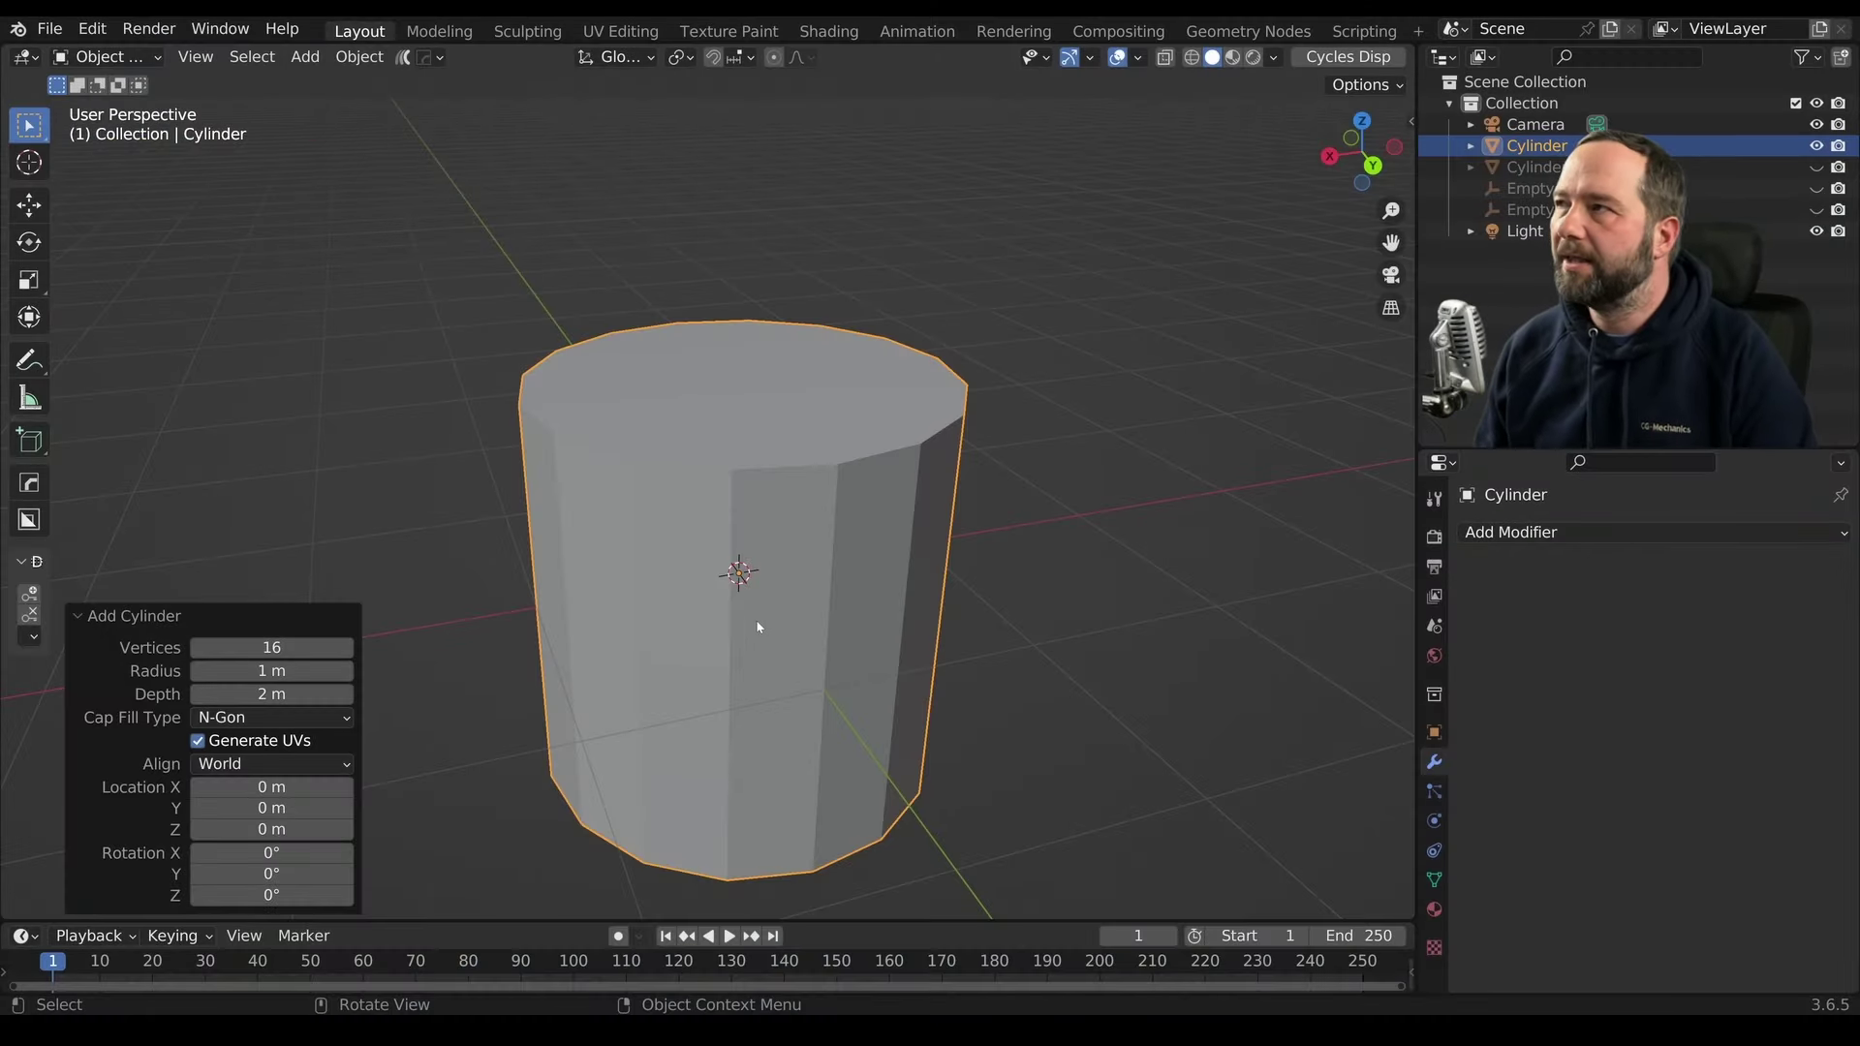
middle_click_drag(759, 627, 805, 581)
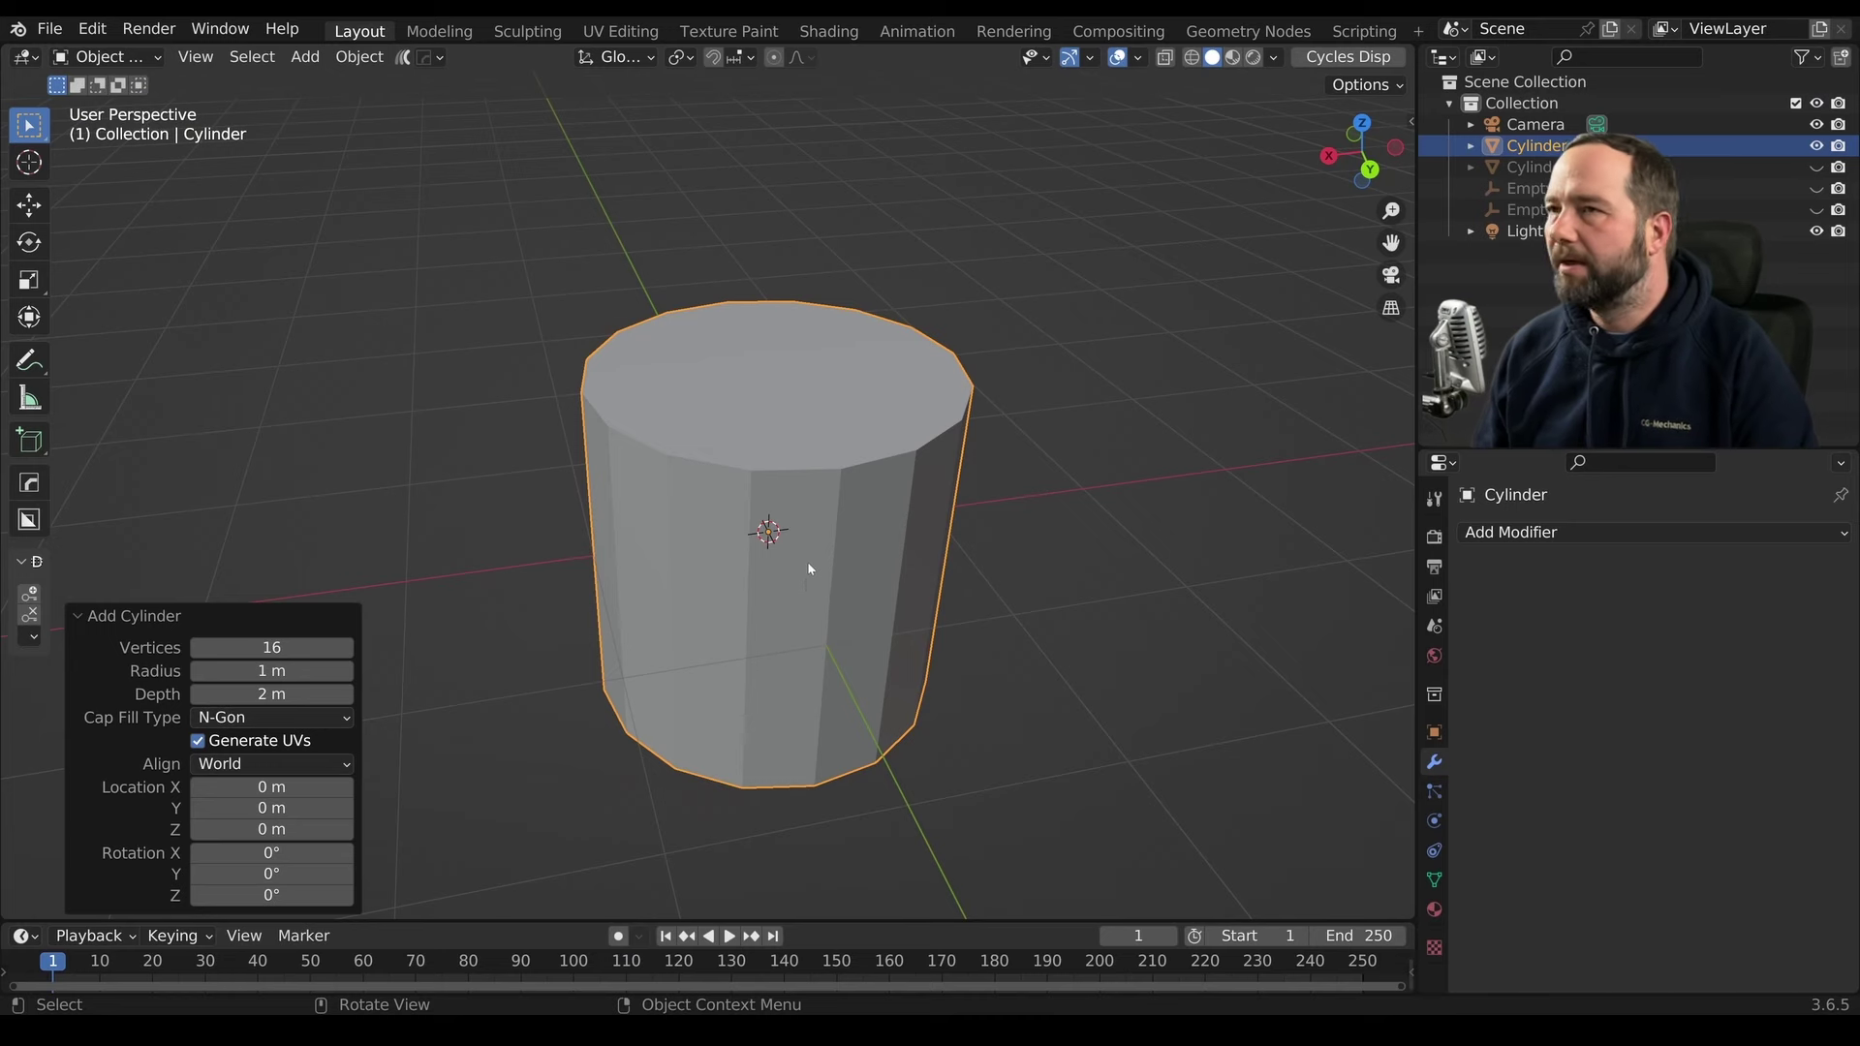
In Edit Mode, delete the cylinder's top and bottom cap faces
key("Tab")
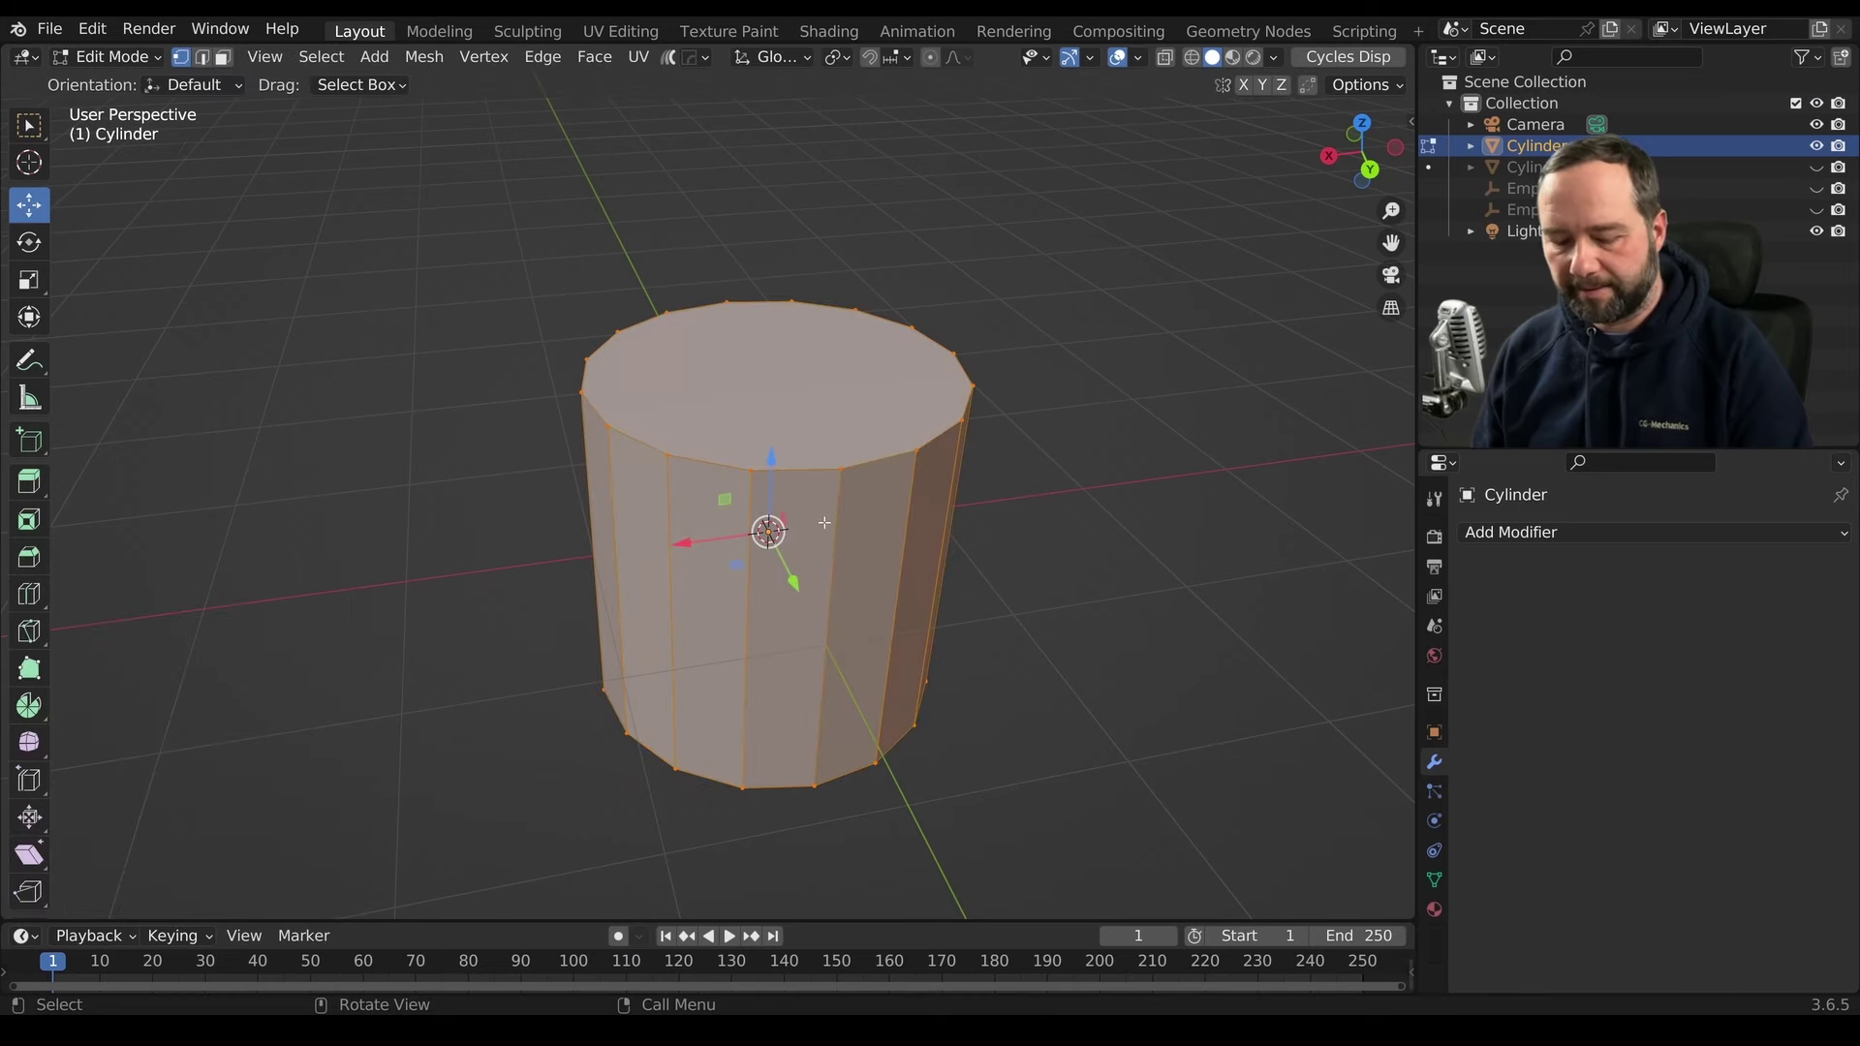
left_click(830, 442)
middle_click_drag(830, 442, 787, 687)
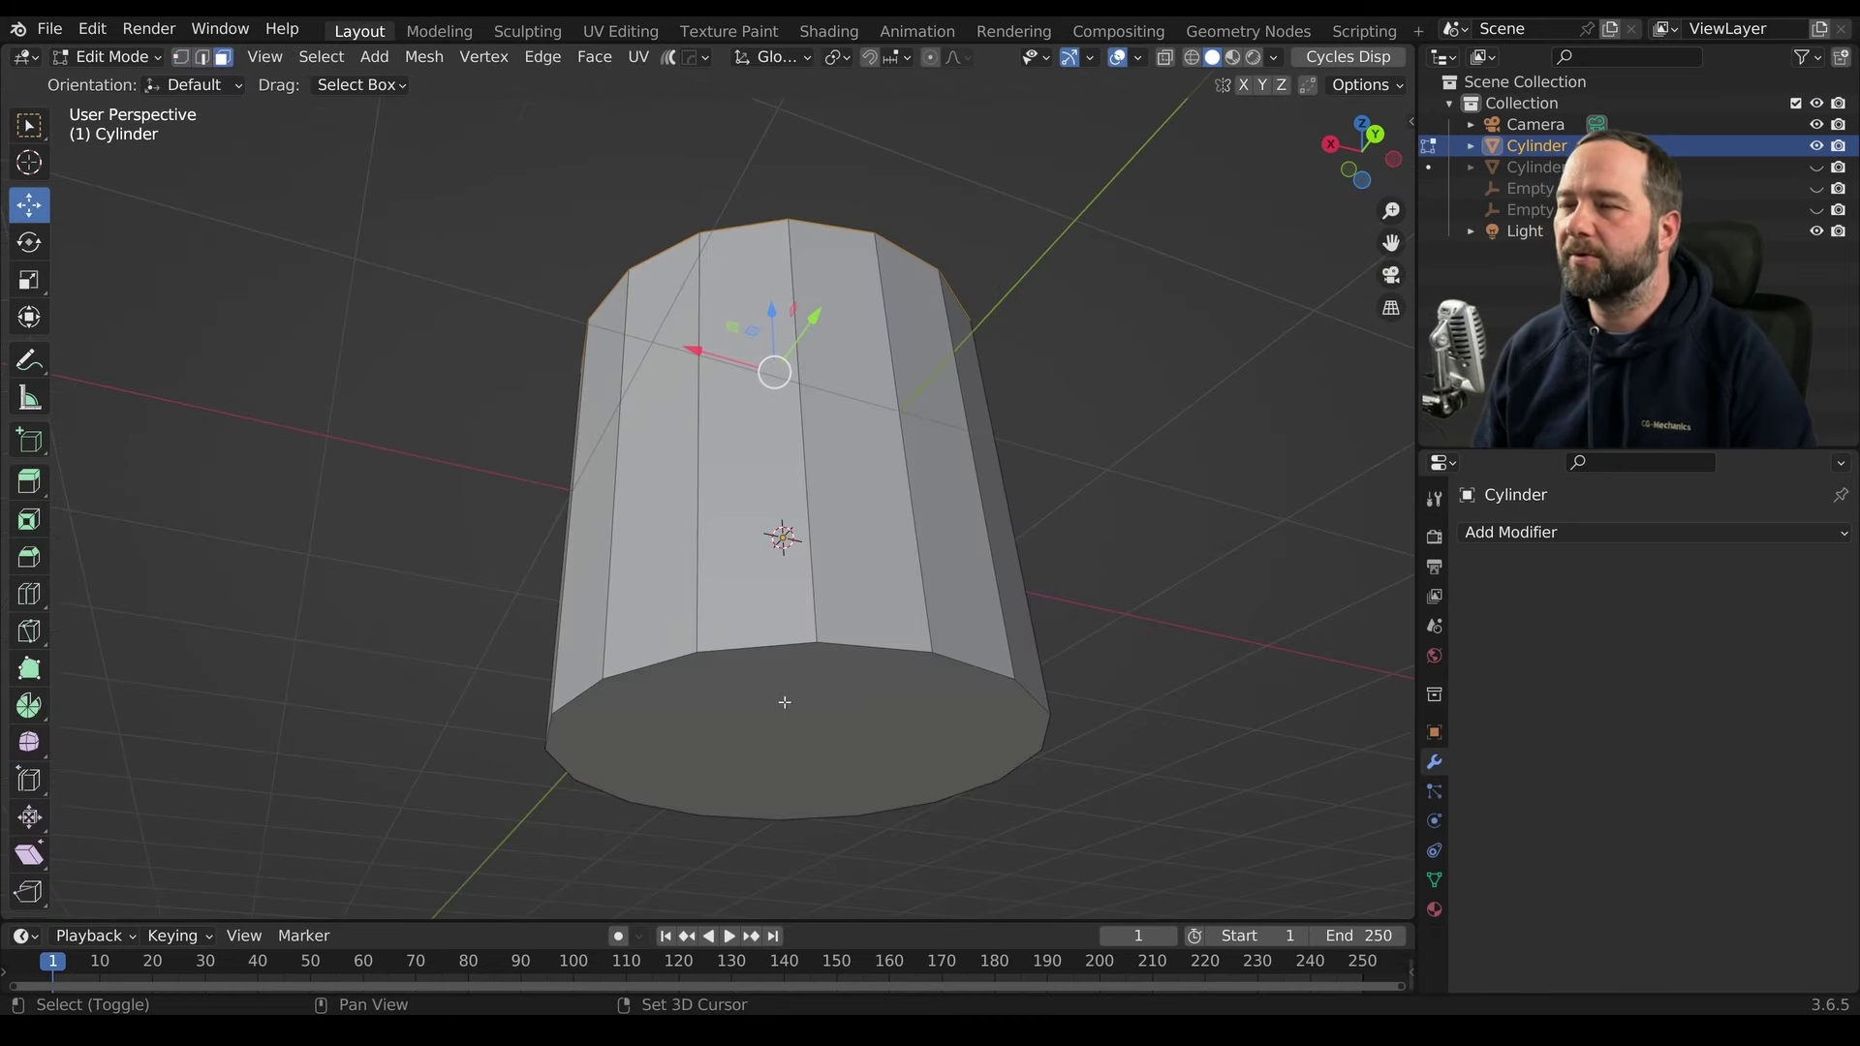
left_click(787, 688, "shift")
key("x")
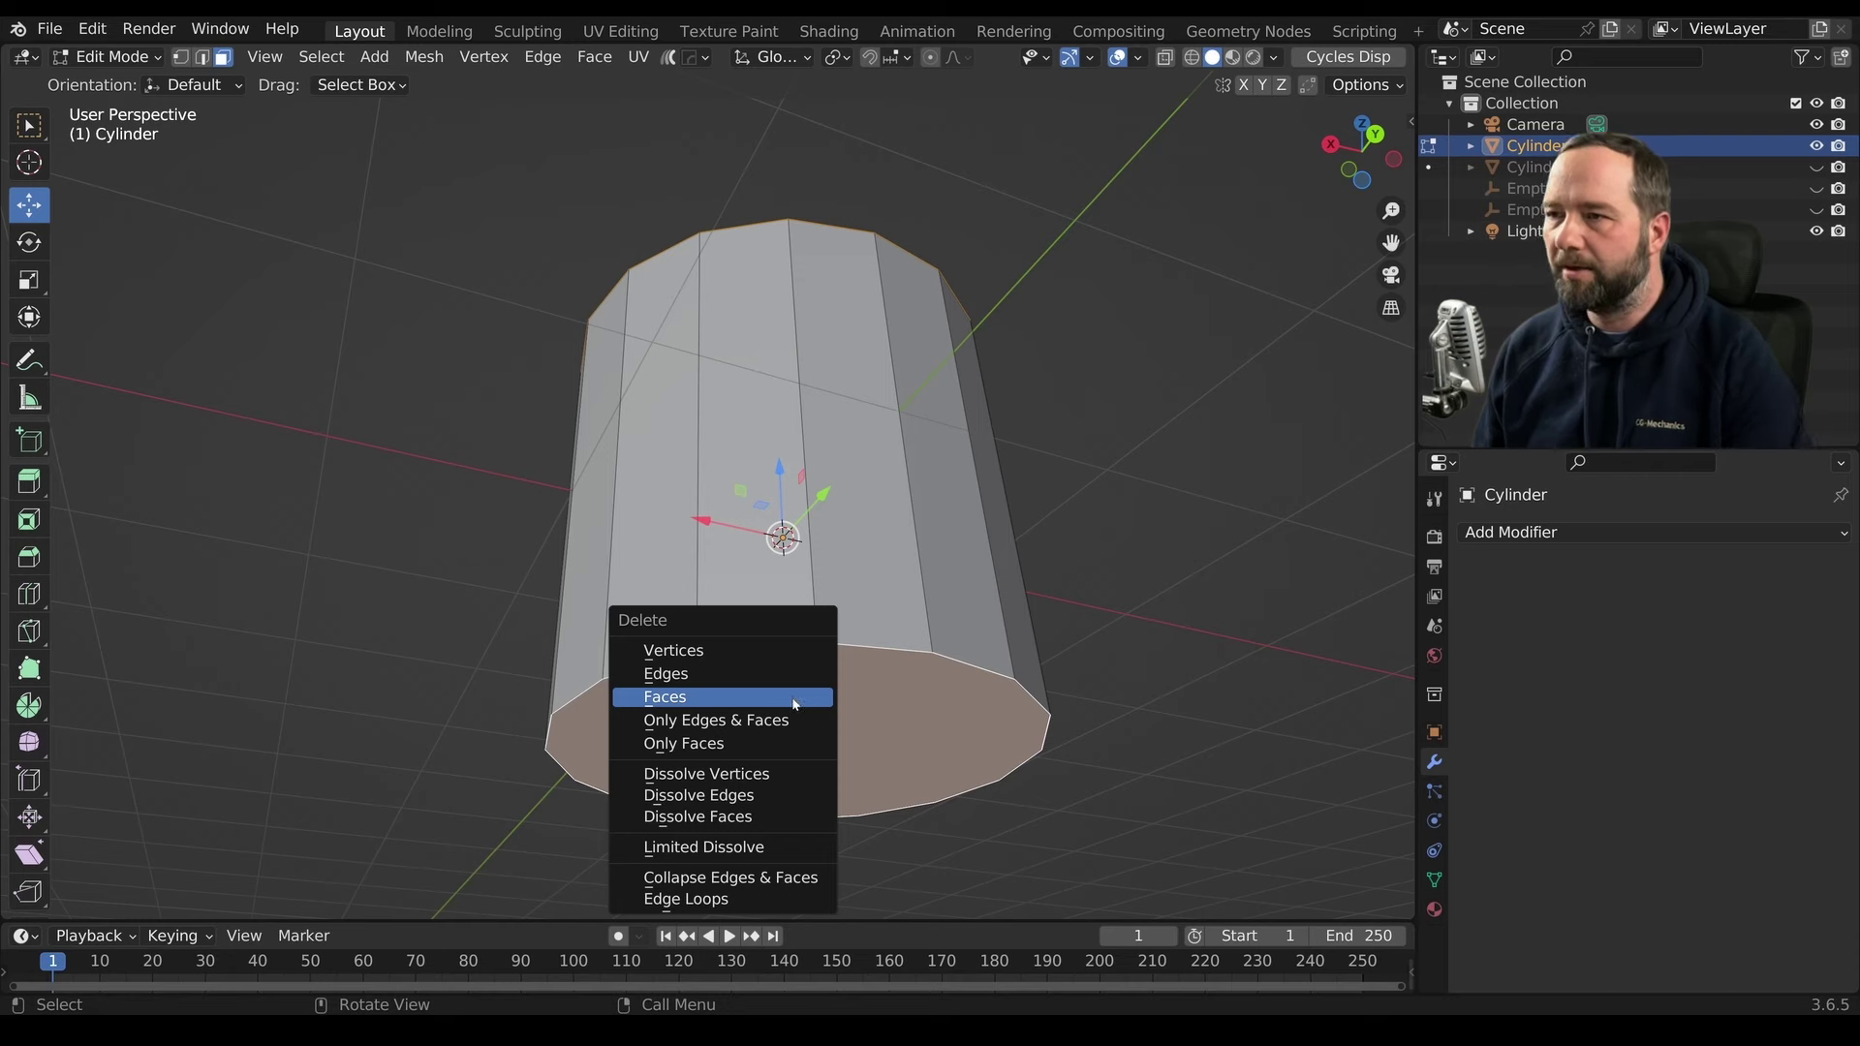
left_click(795, 698)
middle_click_drag(796, 704, 807, 733)
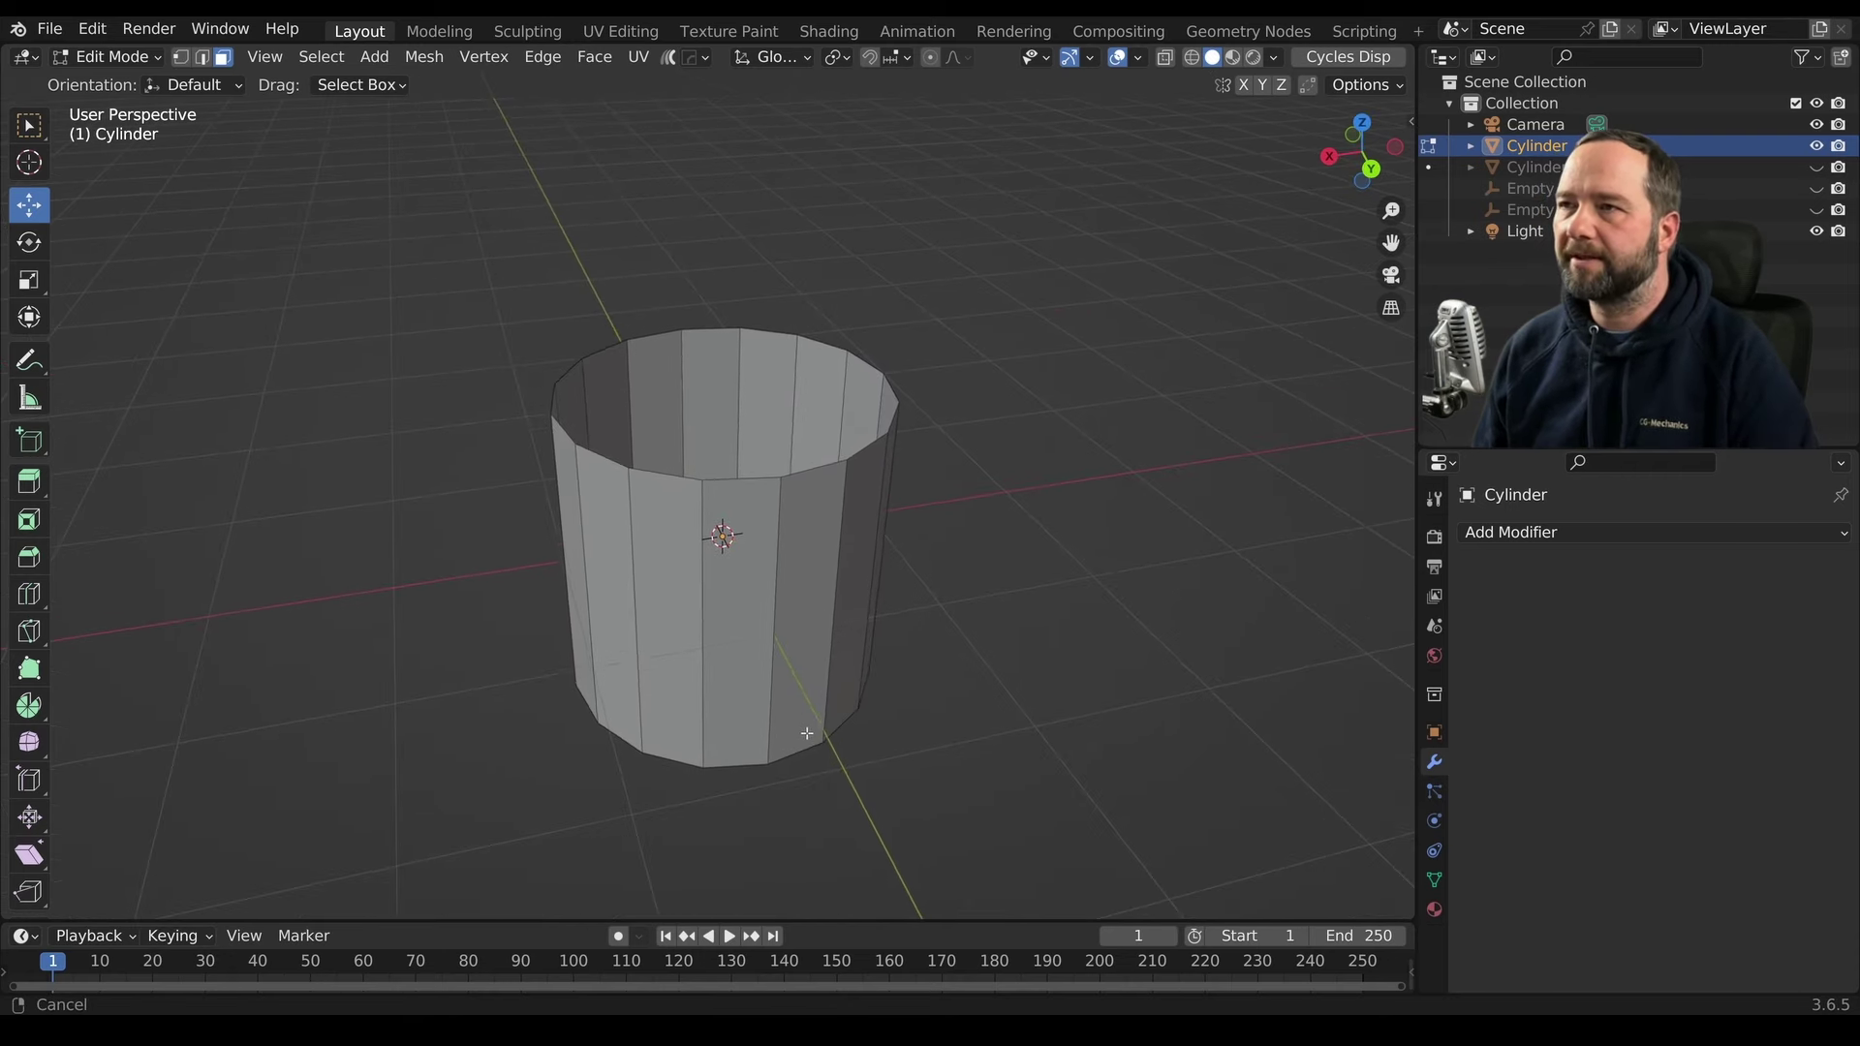
Scale the whole open tube to 0.227 along Z into a flat ring
key("a")
key("s")
key("z")
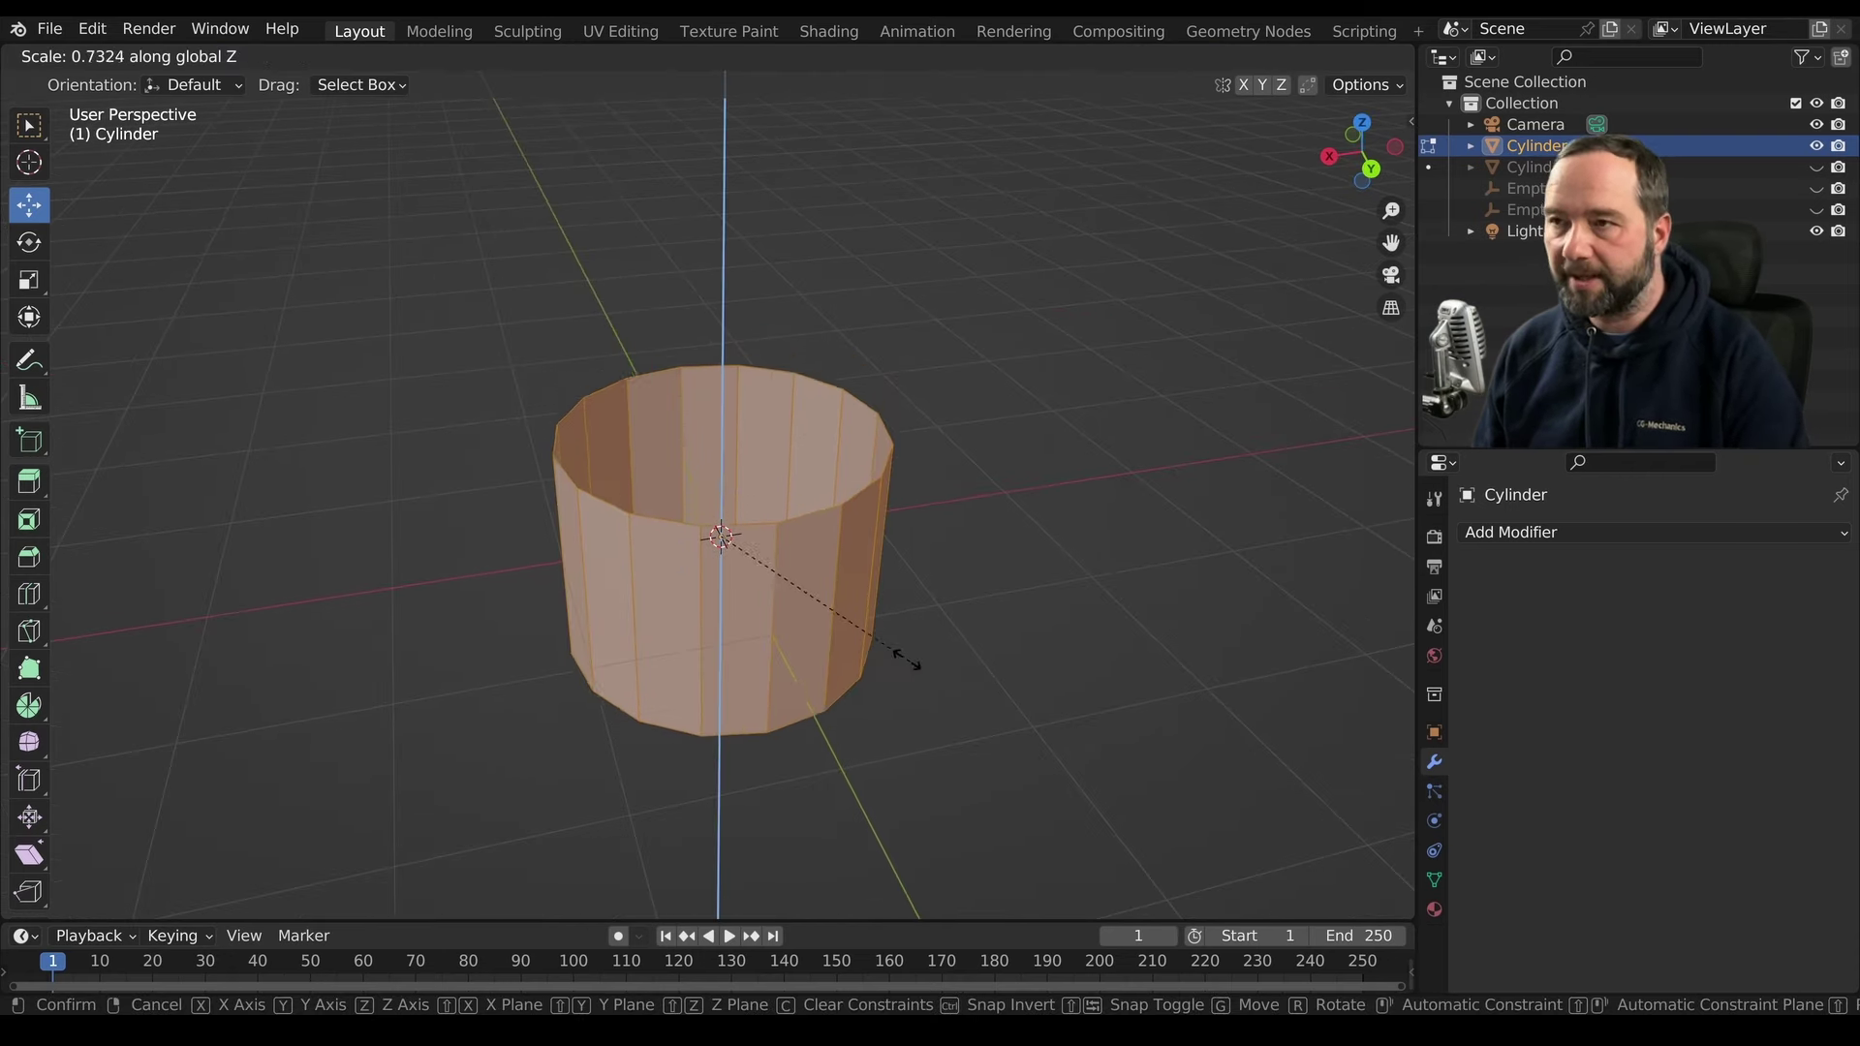
left_click(775, 586)
scroll(770, 562, "up", 2)
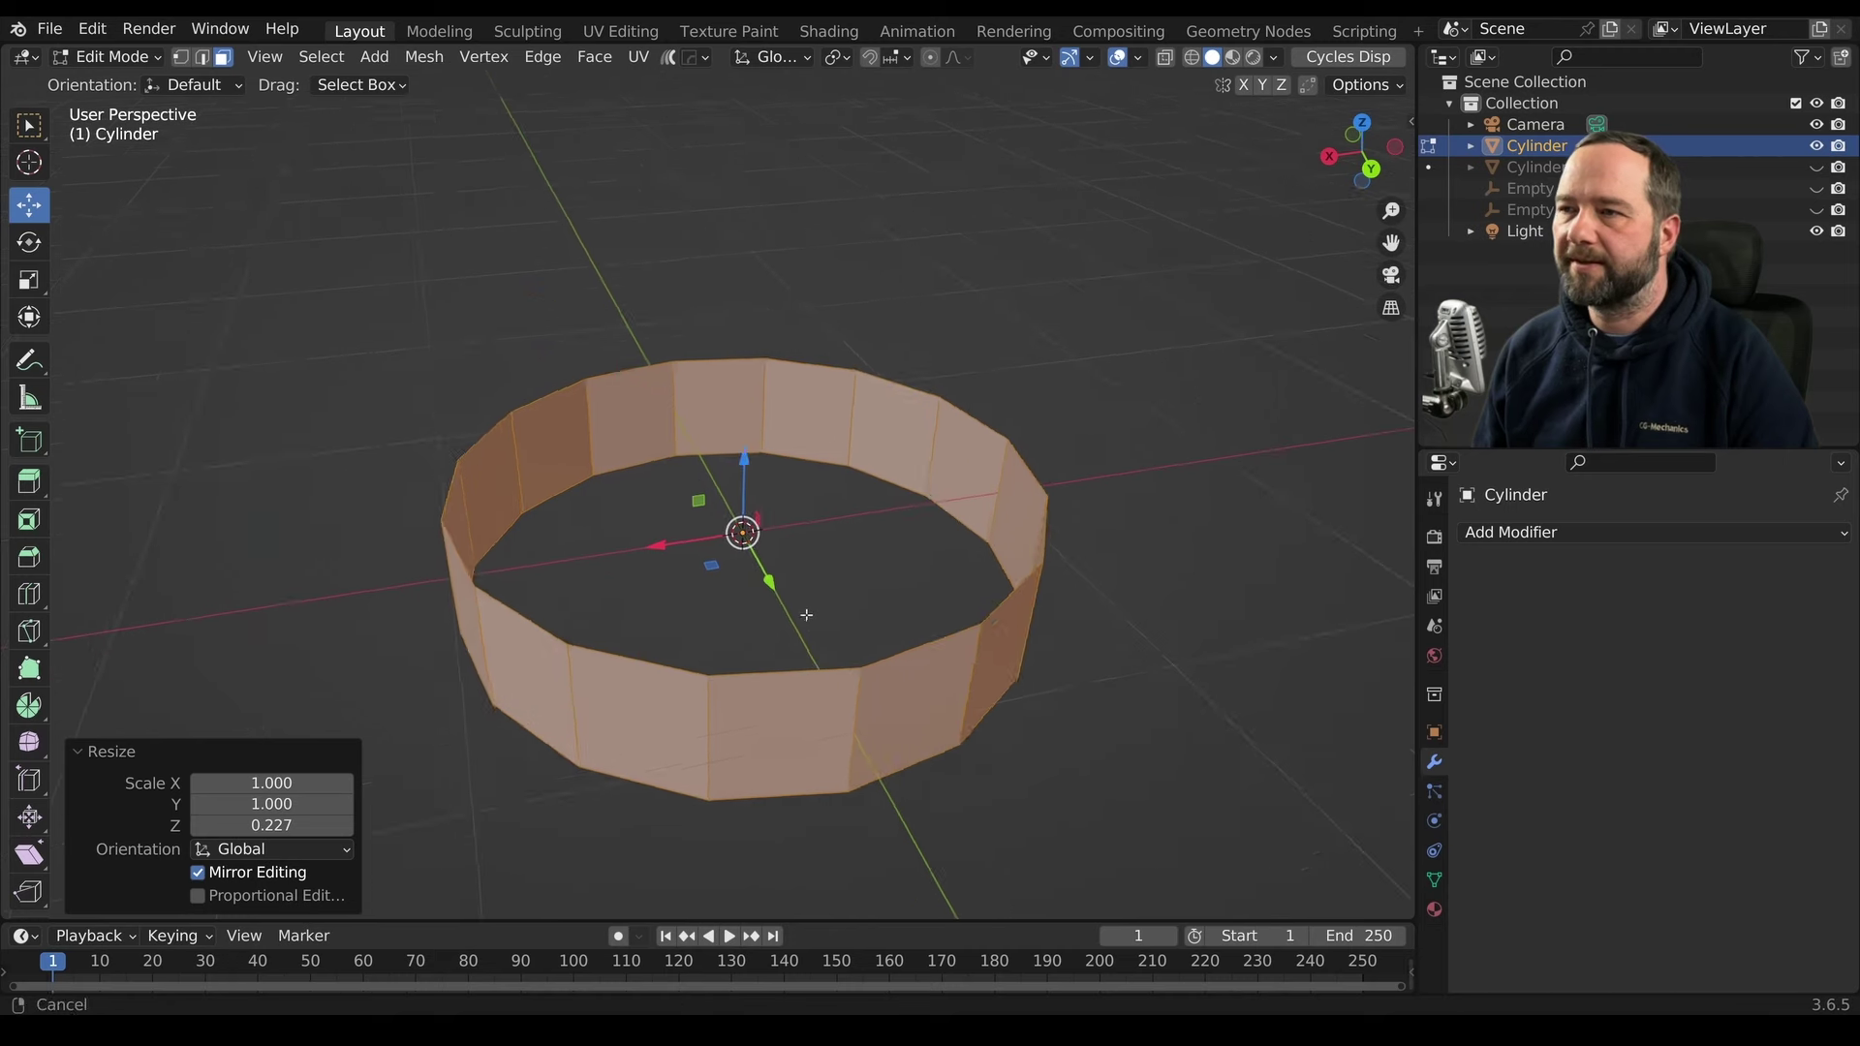
mouse_move(770, 562)
middle_mouse_down()
mouse_move(852, 599)
mouse_move(833, 581)
middle_mouse_up()
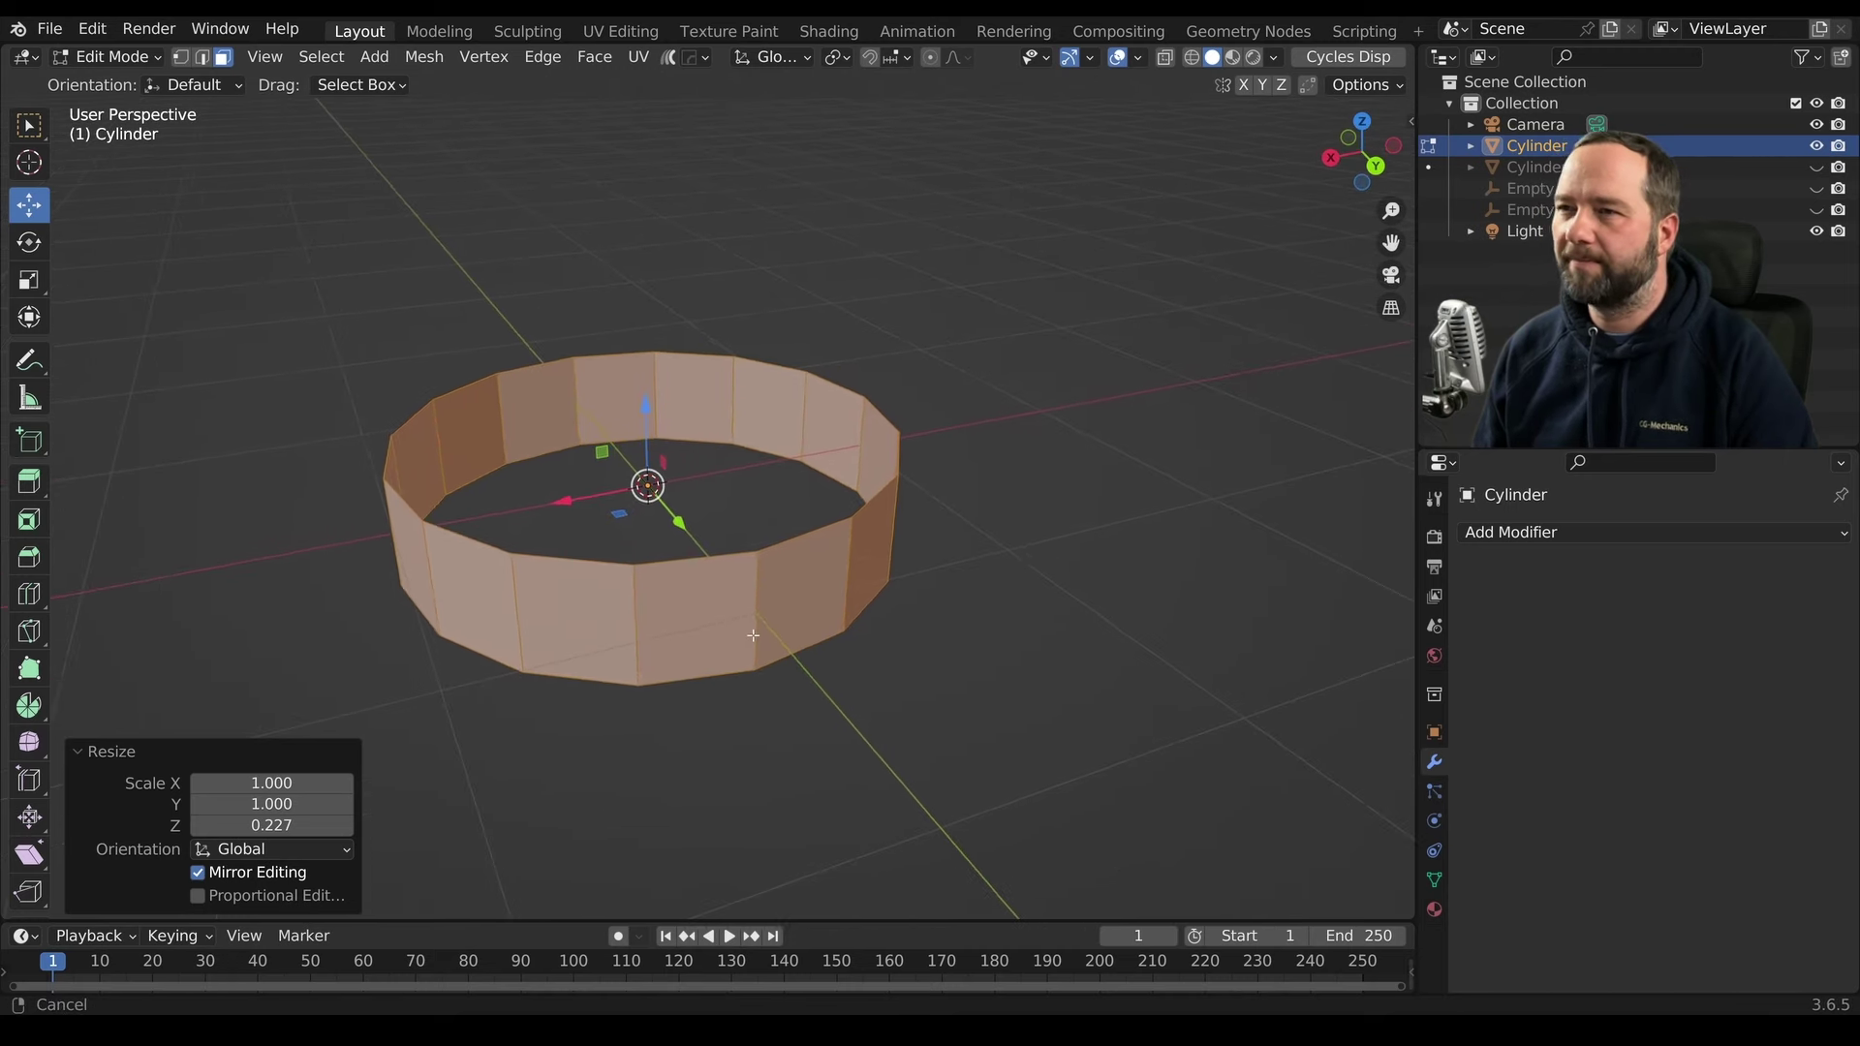
scroll(685, 621, "up", 1)
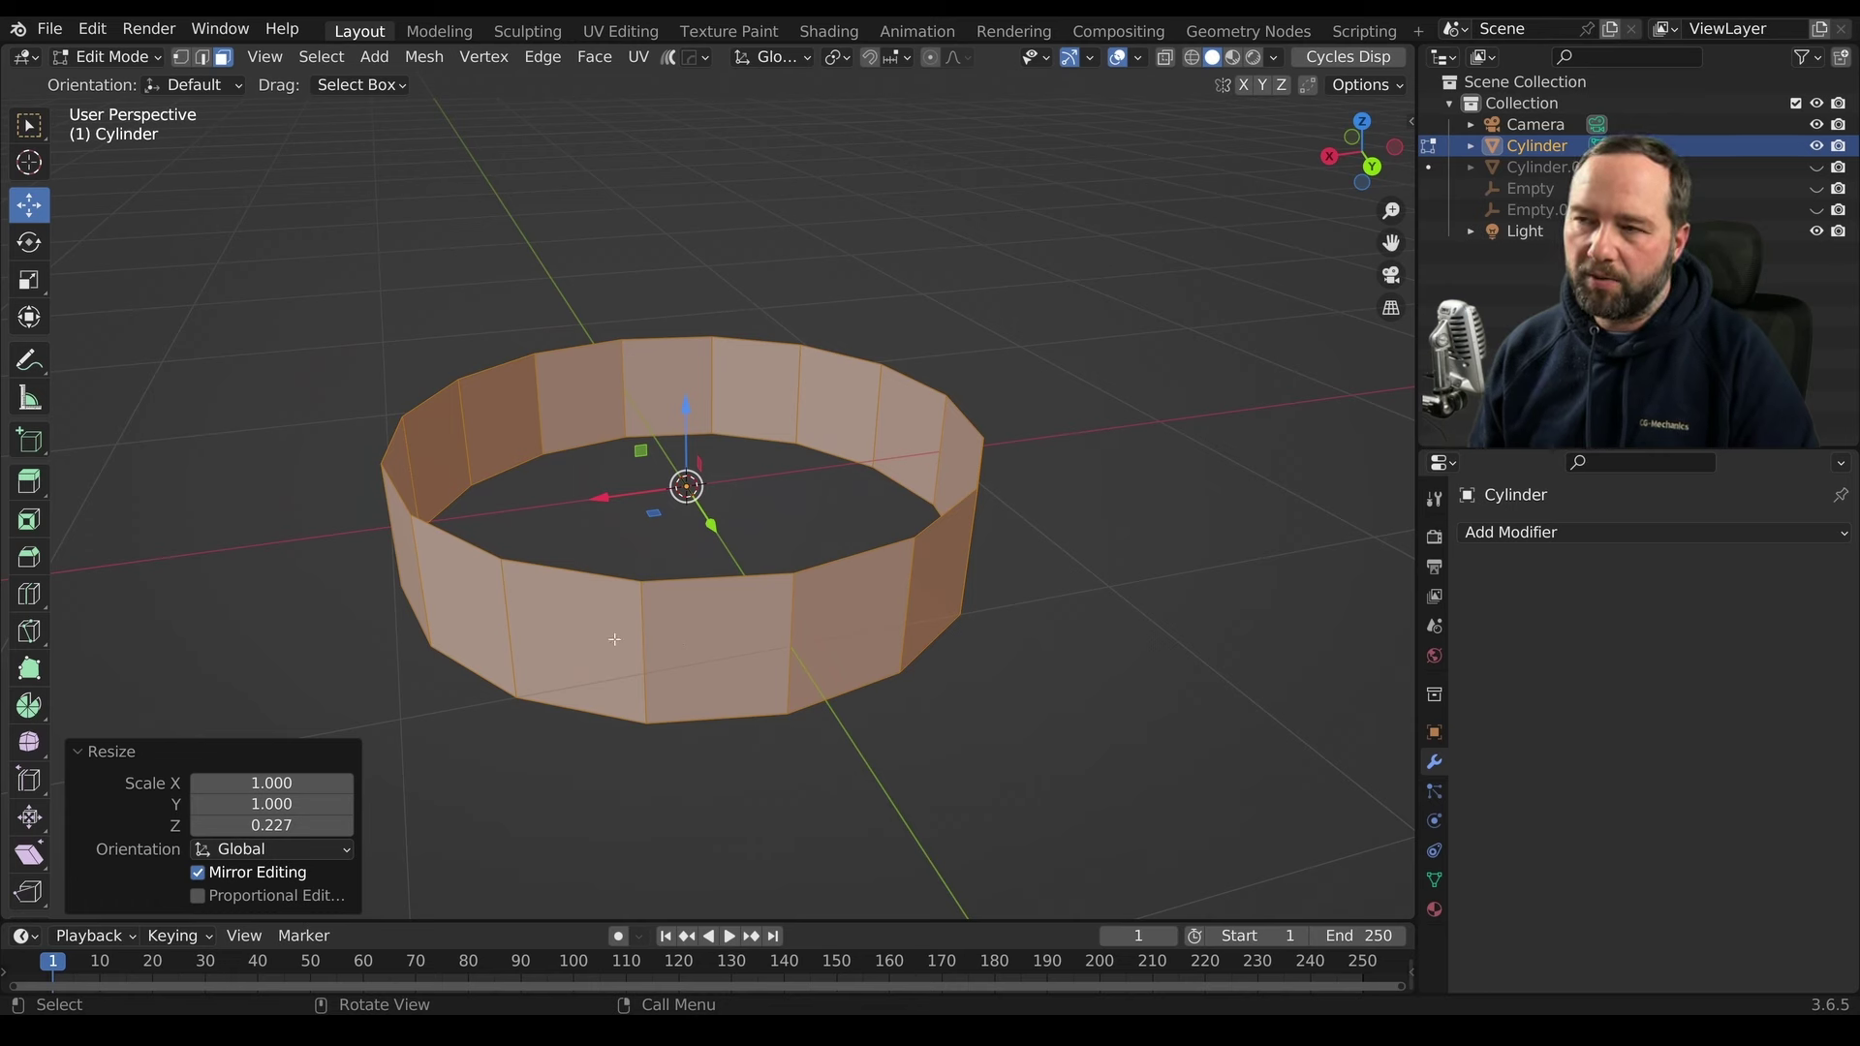
Add two centred loop cuts to the ring
left_click(591, 582)
right_click(591, 582)
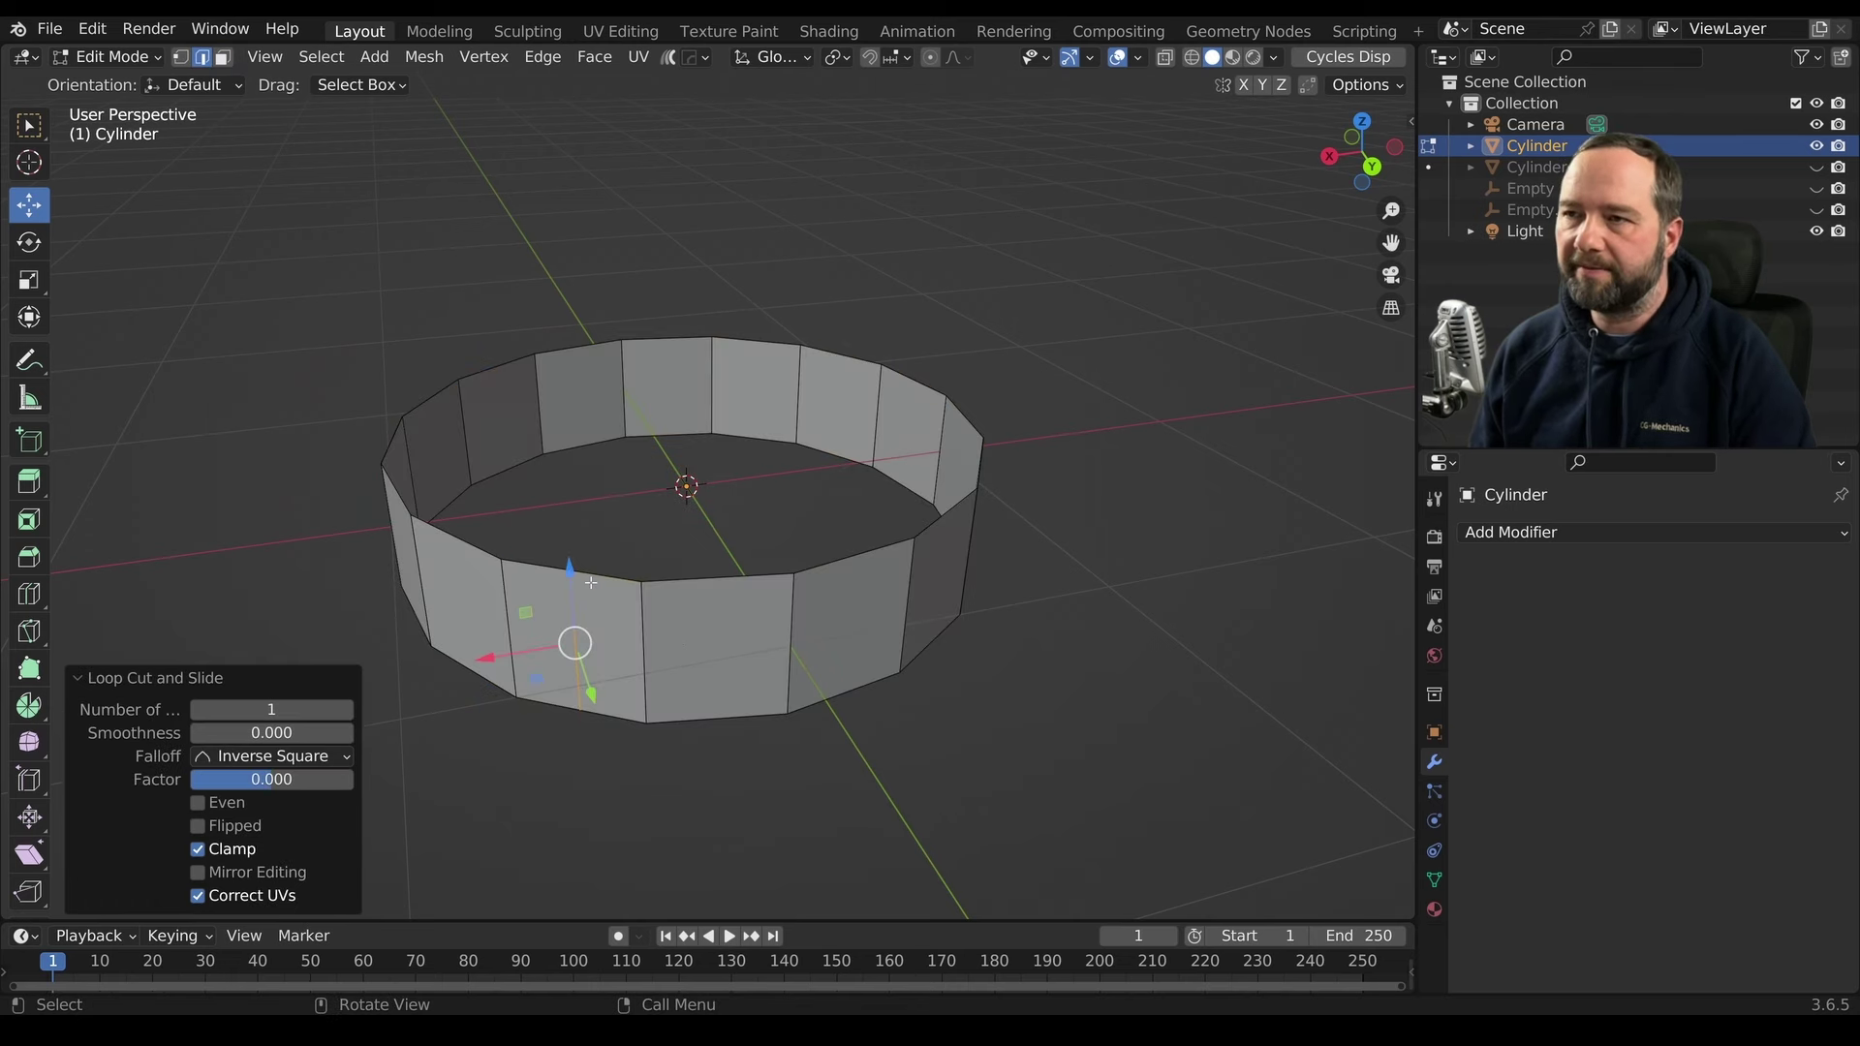
left_click(856, 559)
right_click(851, 623)
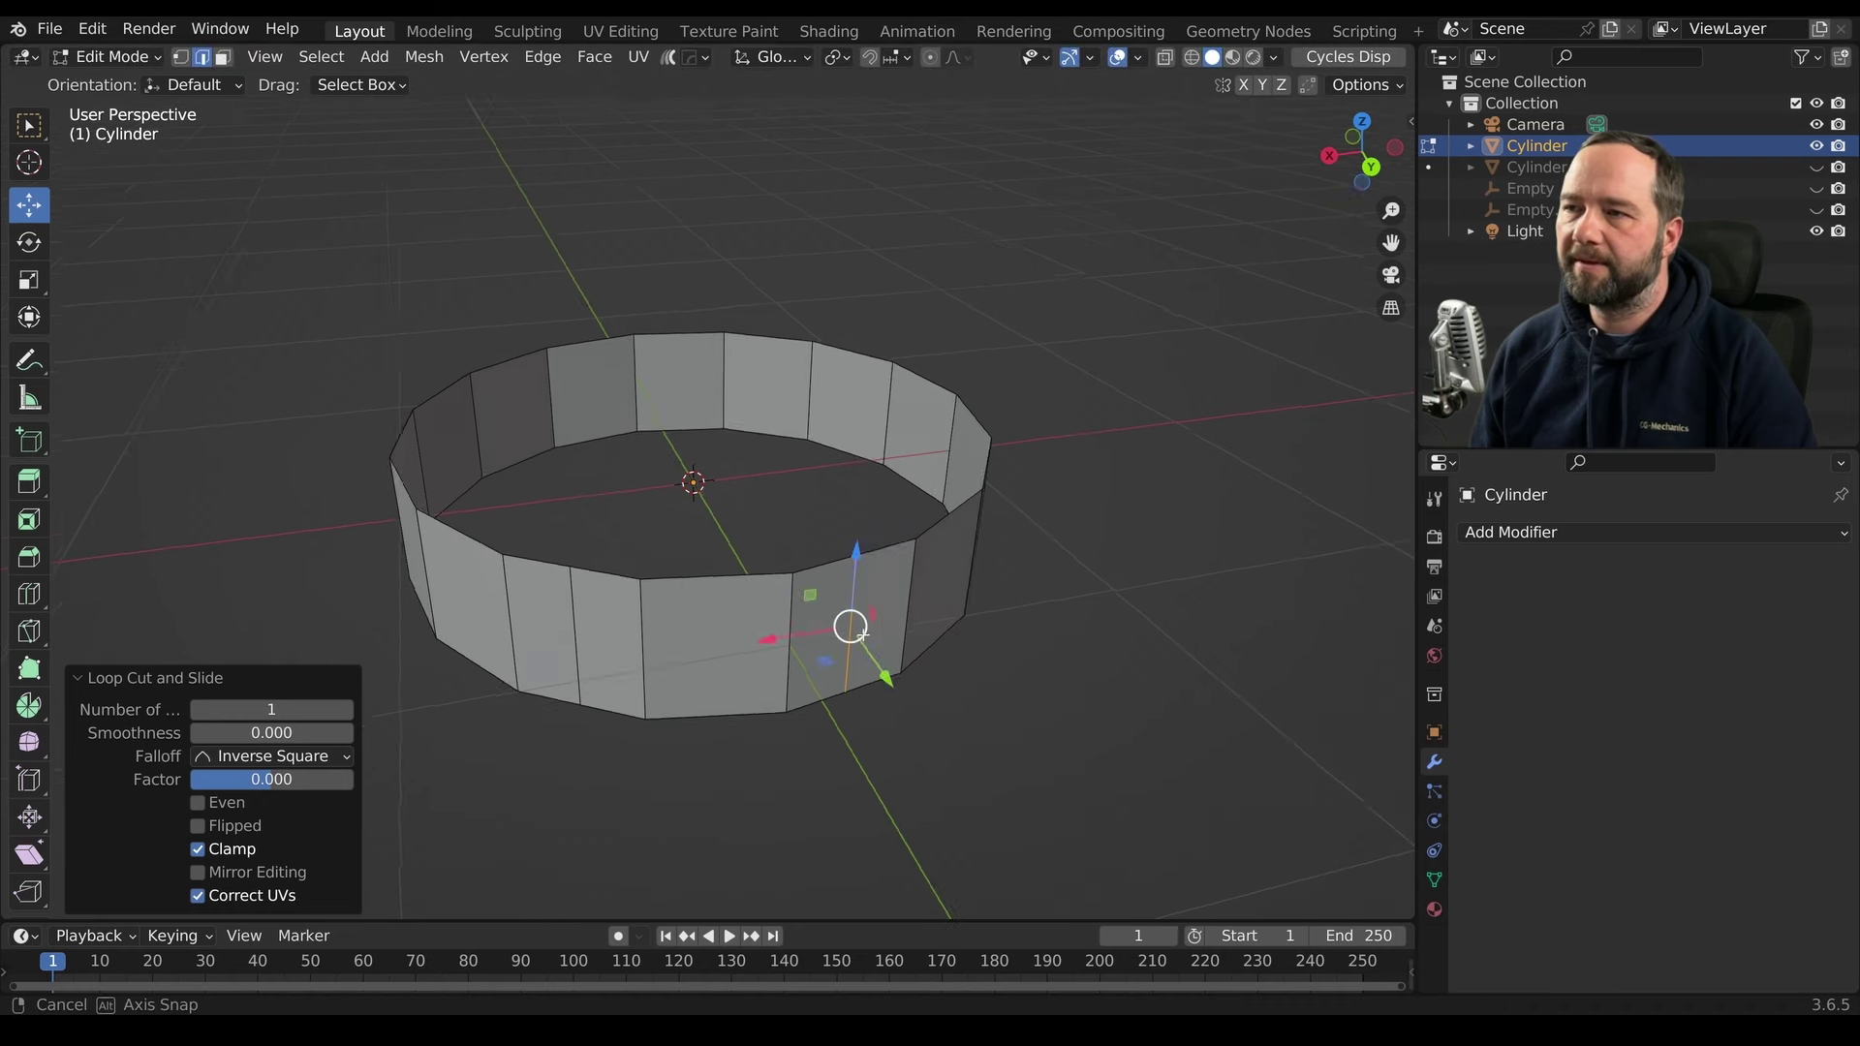
middle_click_drag(852, 623, 848, 620)
Keep only three adjacent front faces, deleting all the other faces
key("3")
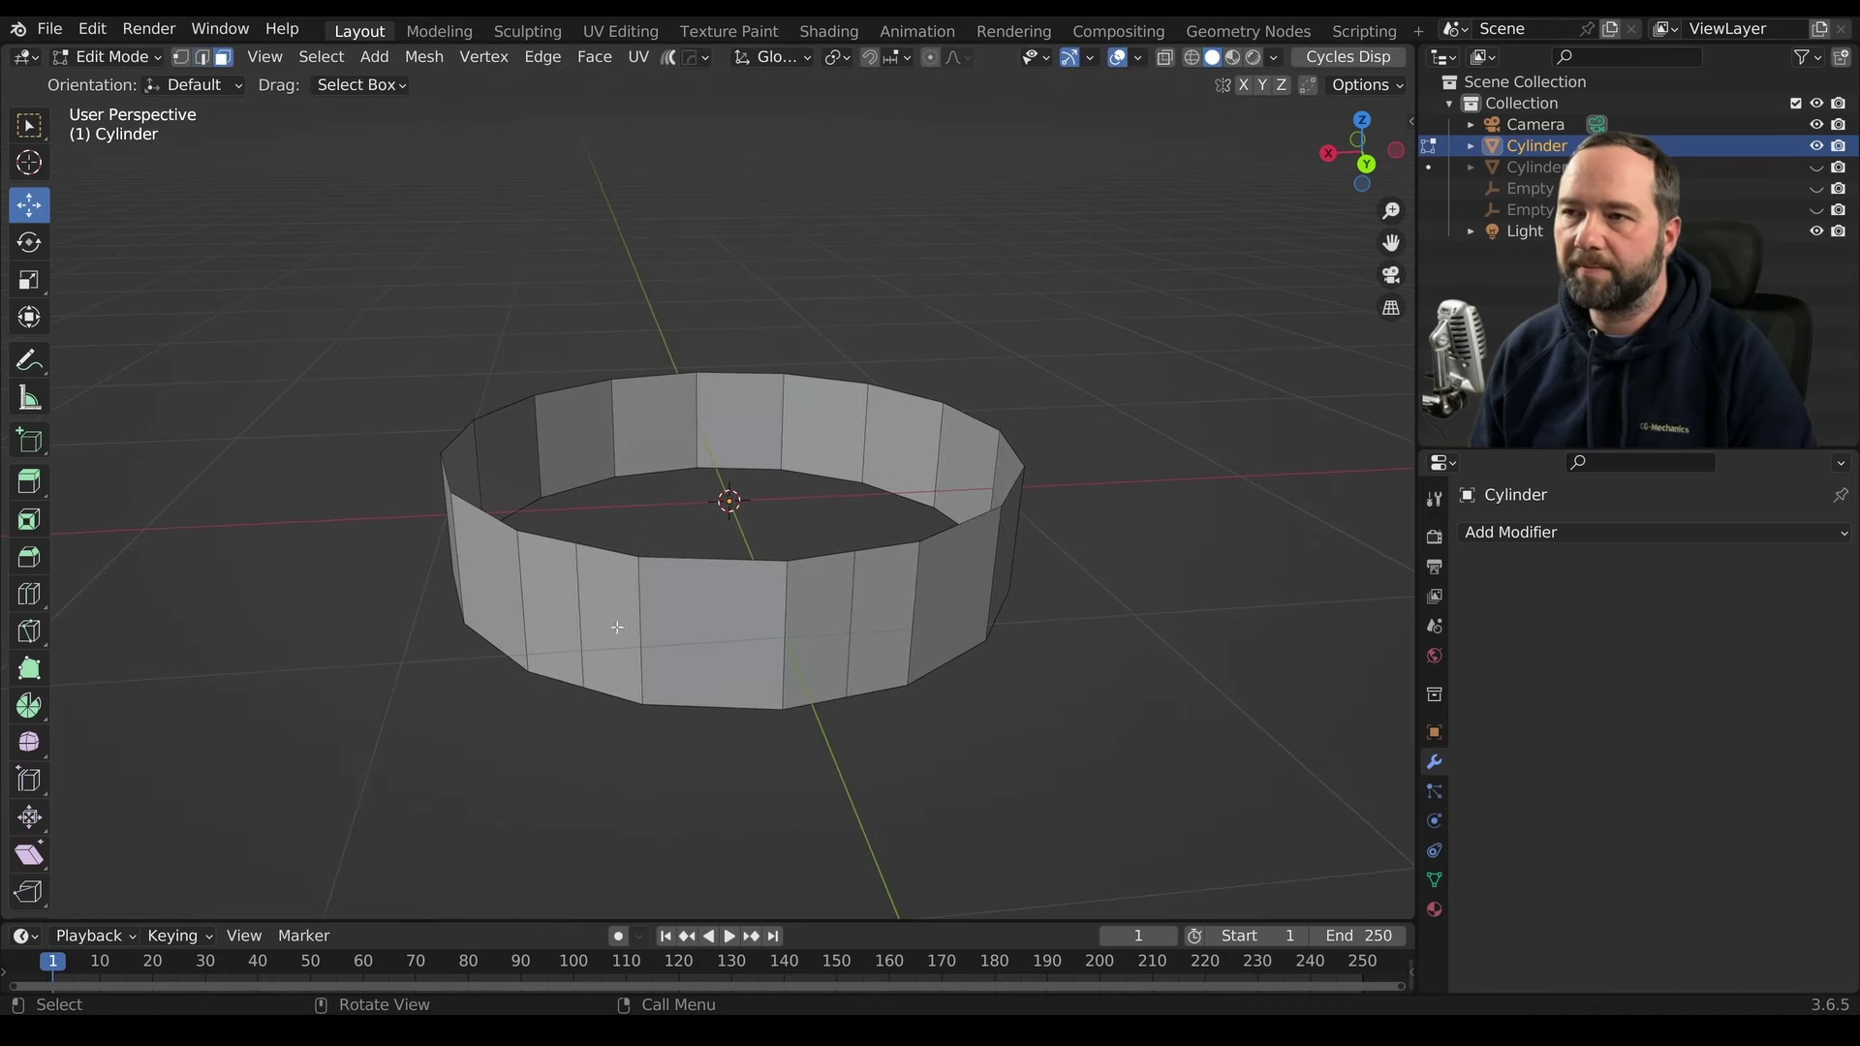
left_click(615, 625)
left_click(730, 627, "shift")
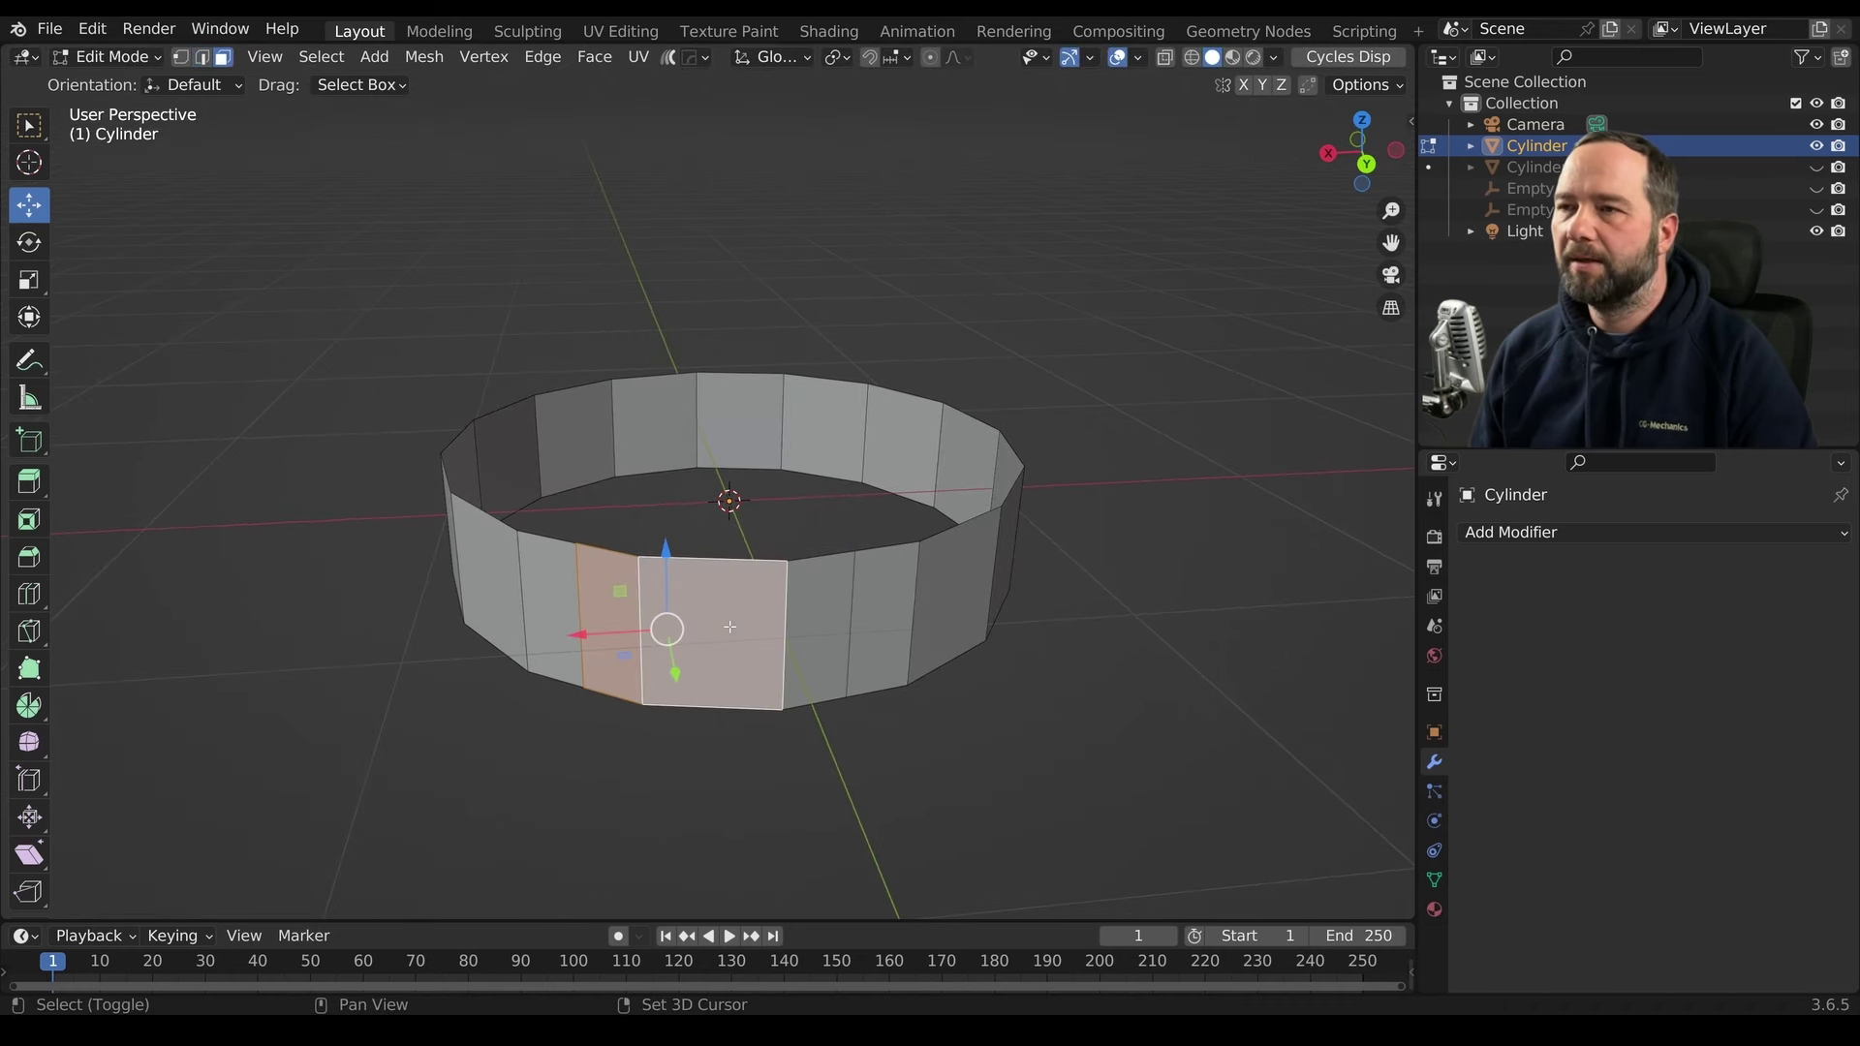
left_click(812, 609, "shift")
key("ctrl+i")
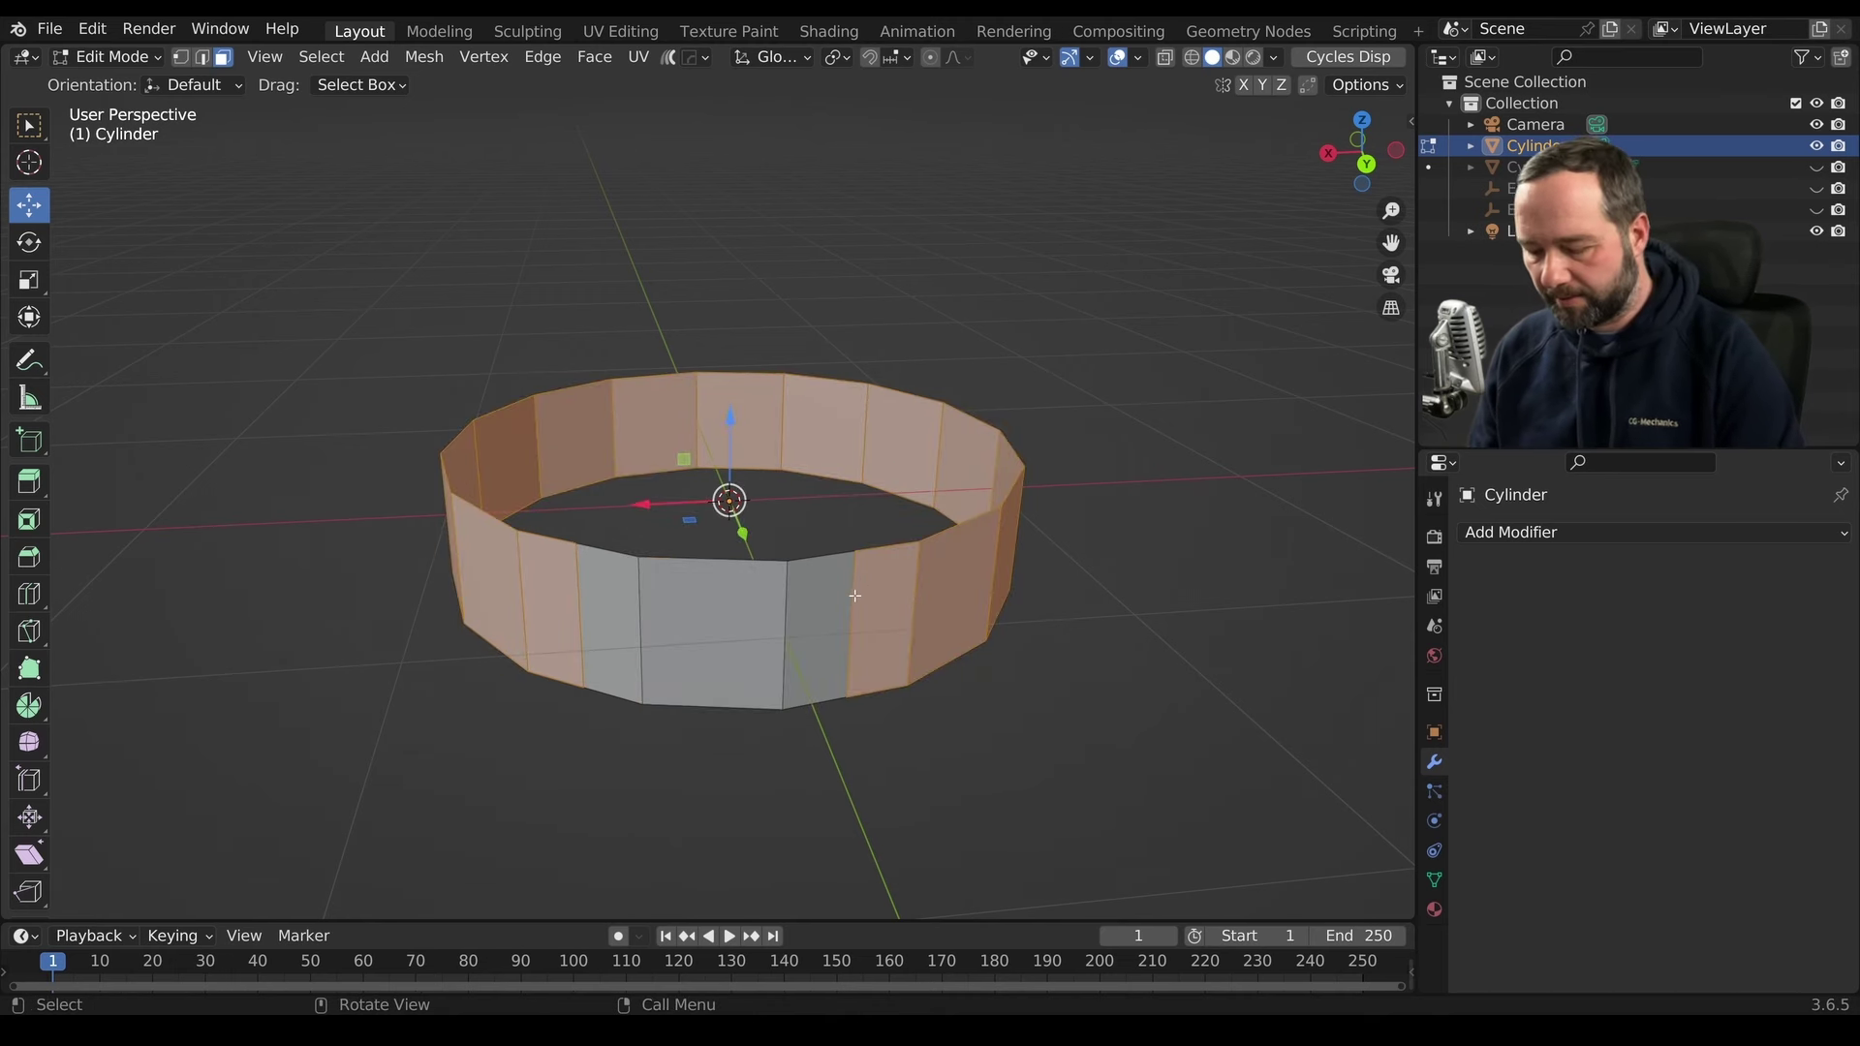
key("x")
left_click(855, 594)
middle_click_drag(859, 586, 888, 566)
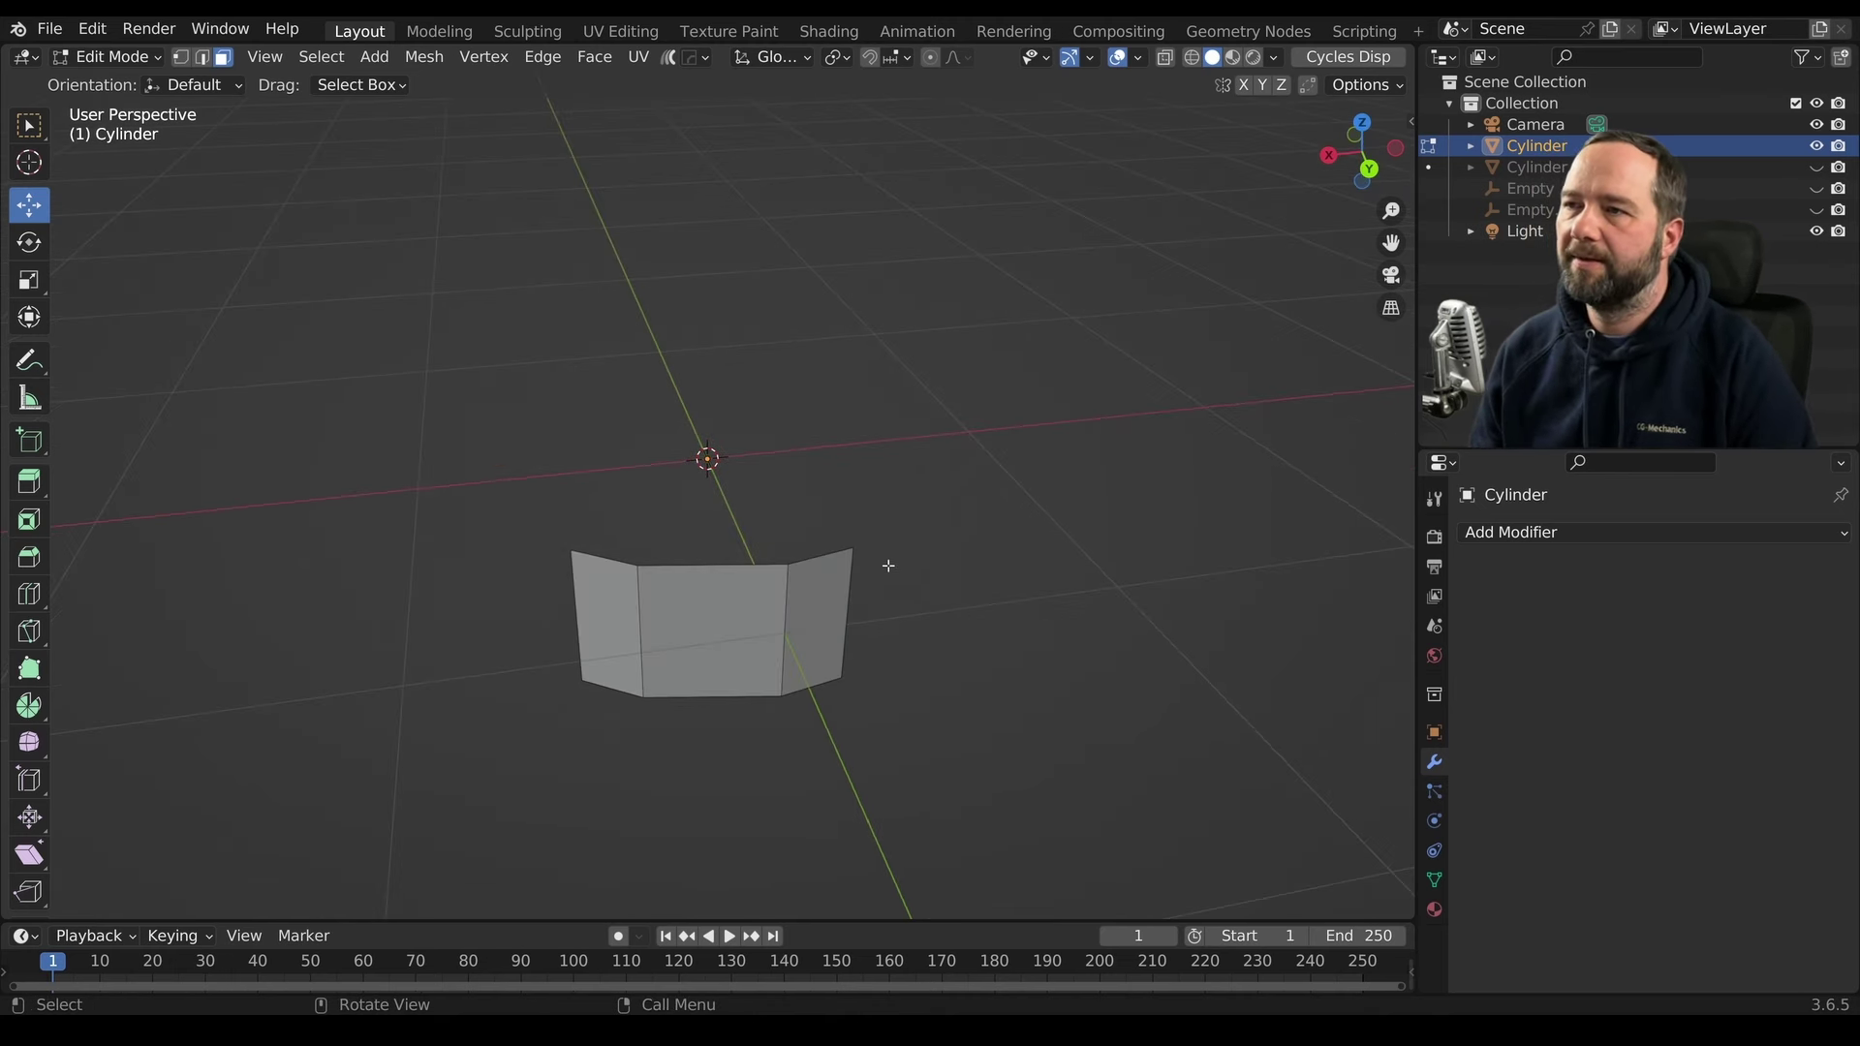
scroll(831, 594, "up", 2)
scroll(830, 600, "up", 2)
scroll(797, 689, "up", 2)
mouse_move(797, 689)
middle_mouse_down()
mouse_move(790, 579)
mouse_move(717, 596)
middle_mouse_up()
Inset the middle face and add a centred horizontal edge loop across the panel
left_click(693, 606)
key("i")
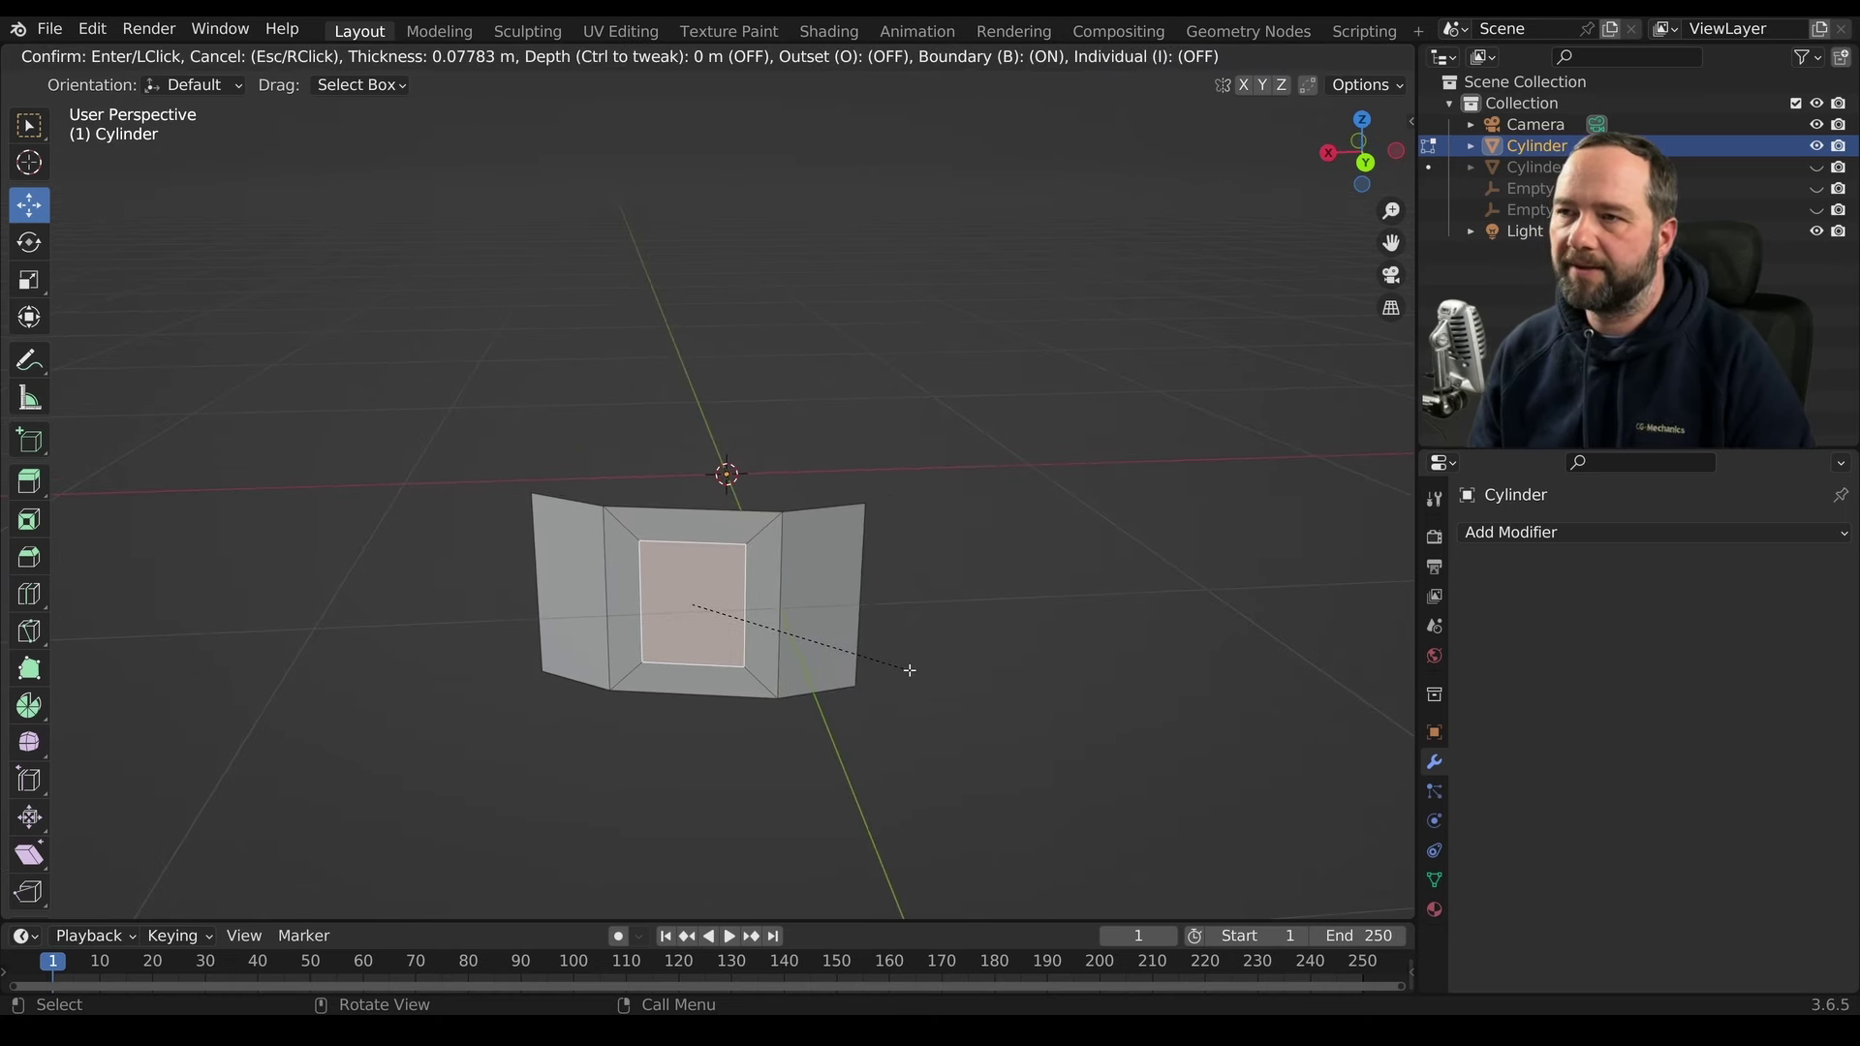
left_click(910, 670)
middle_click_drag(901, 669, 694, 652)
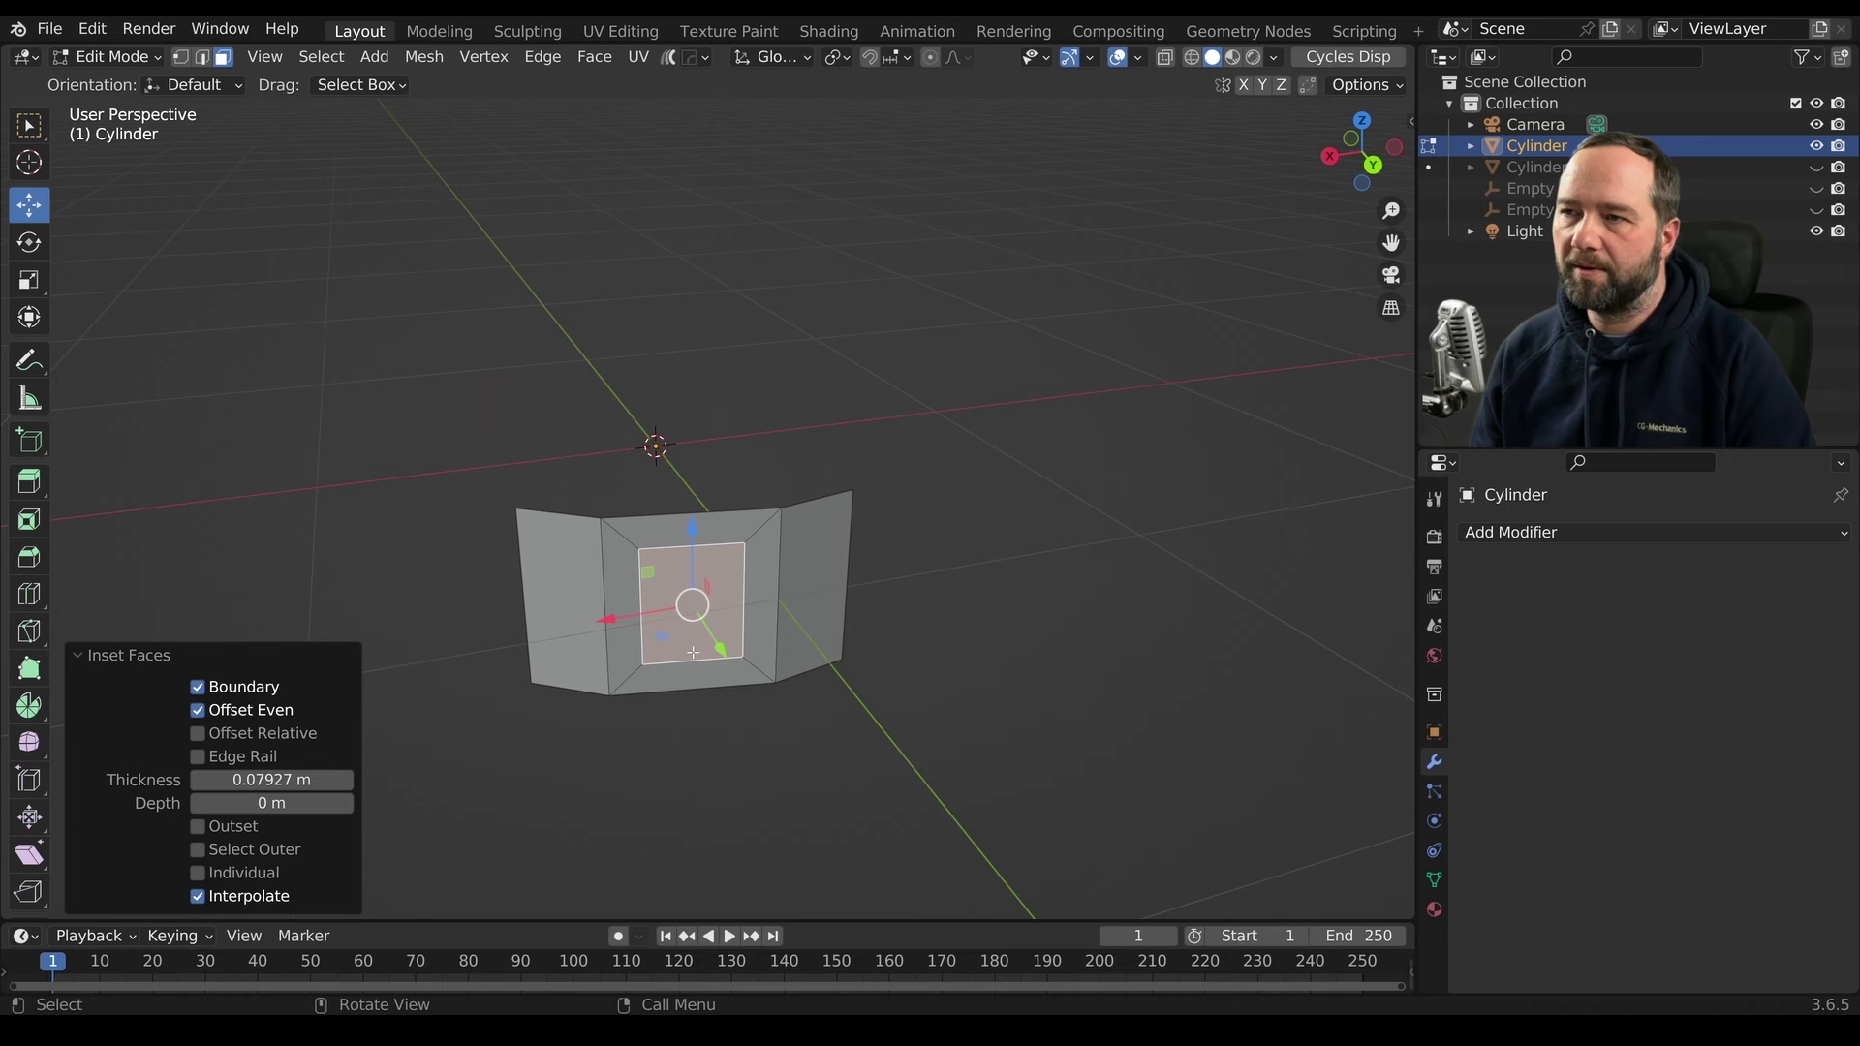
left_click(640, 596)
right_click(643, 592)
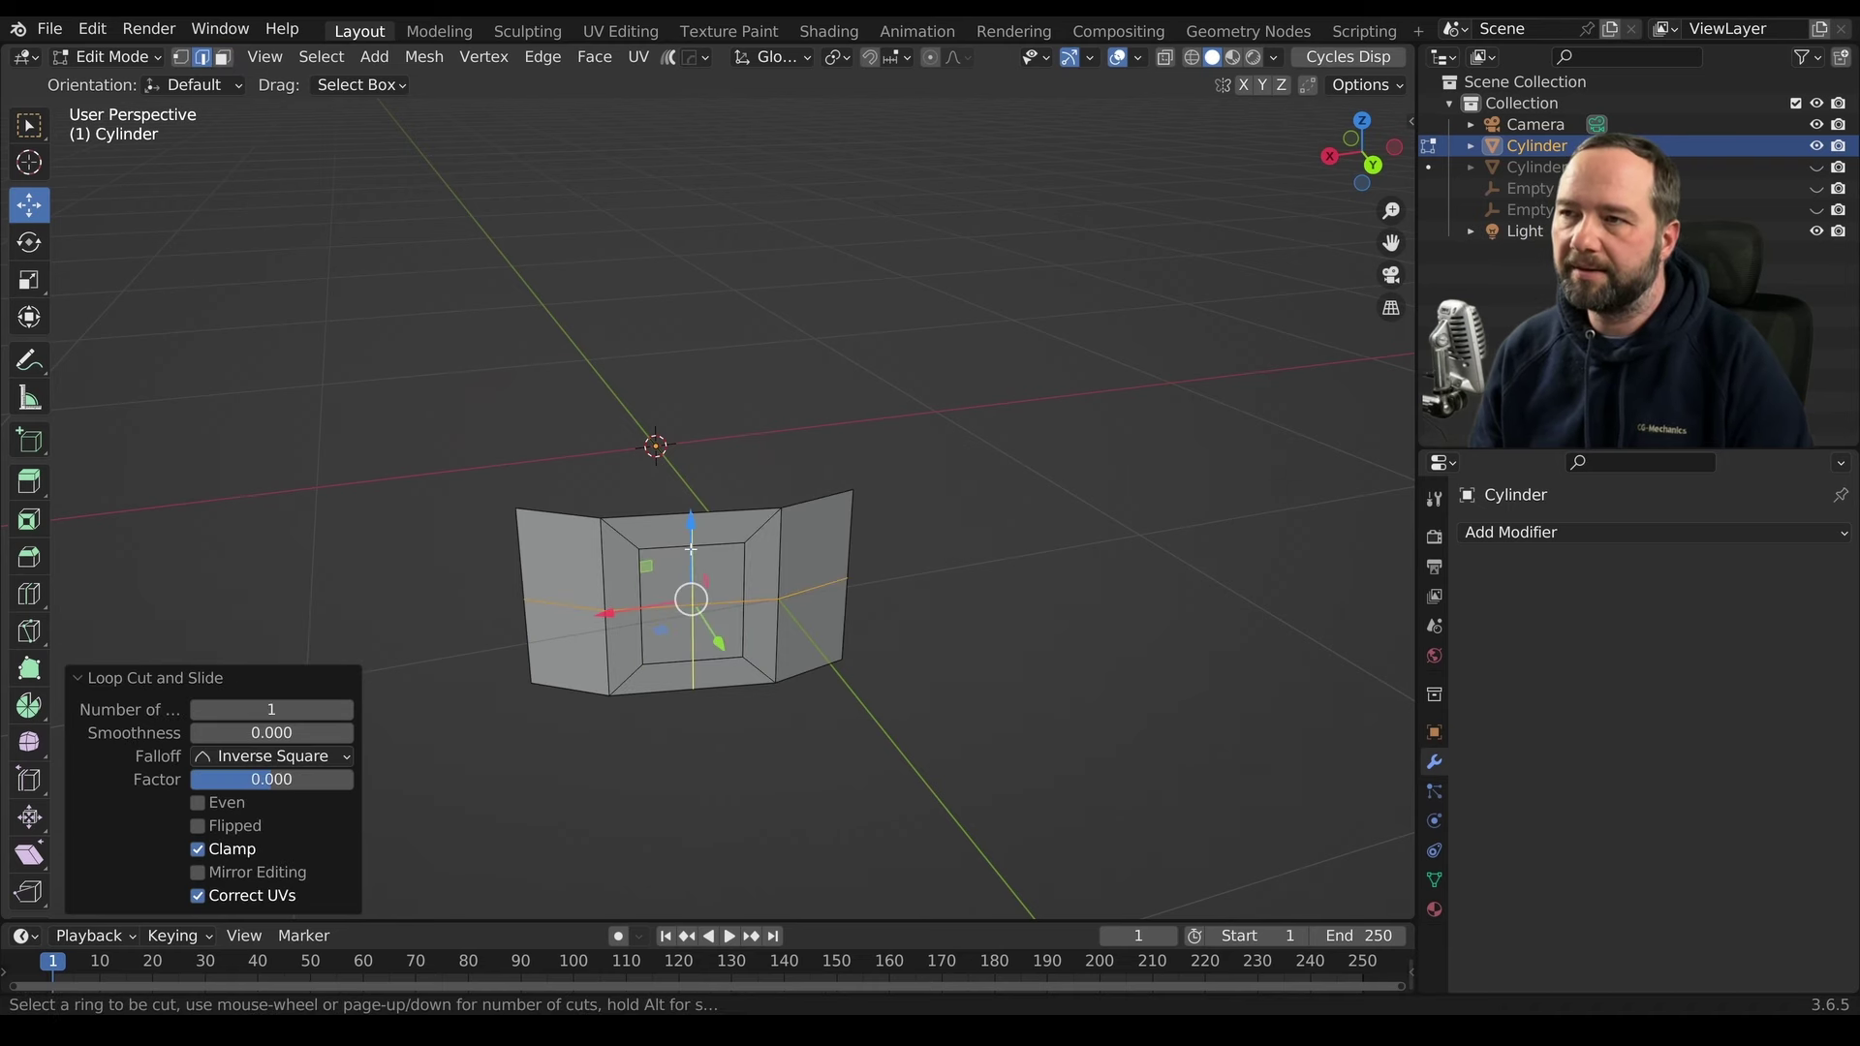
middle_click_drag(691, 548, 695, 613)
scroll(696, 613, "up", 2)
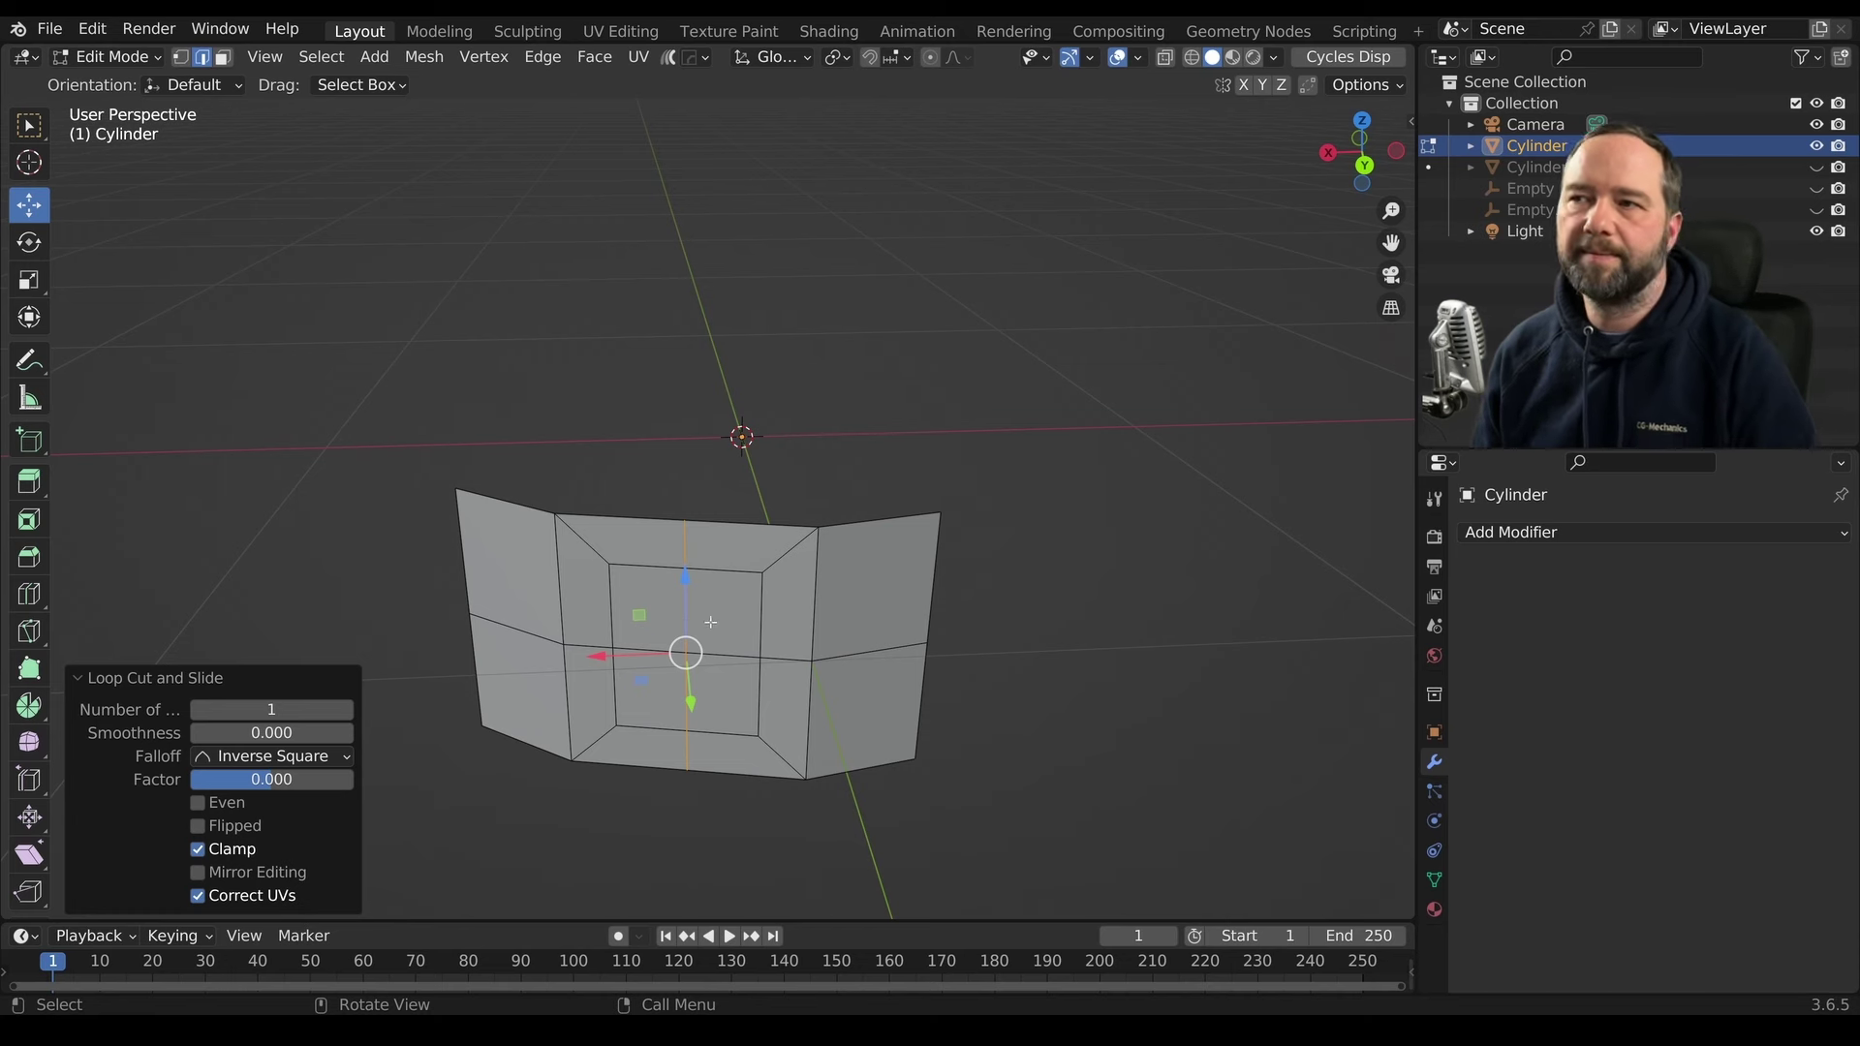
middle_click_drag(701, 598, 753, 603)
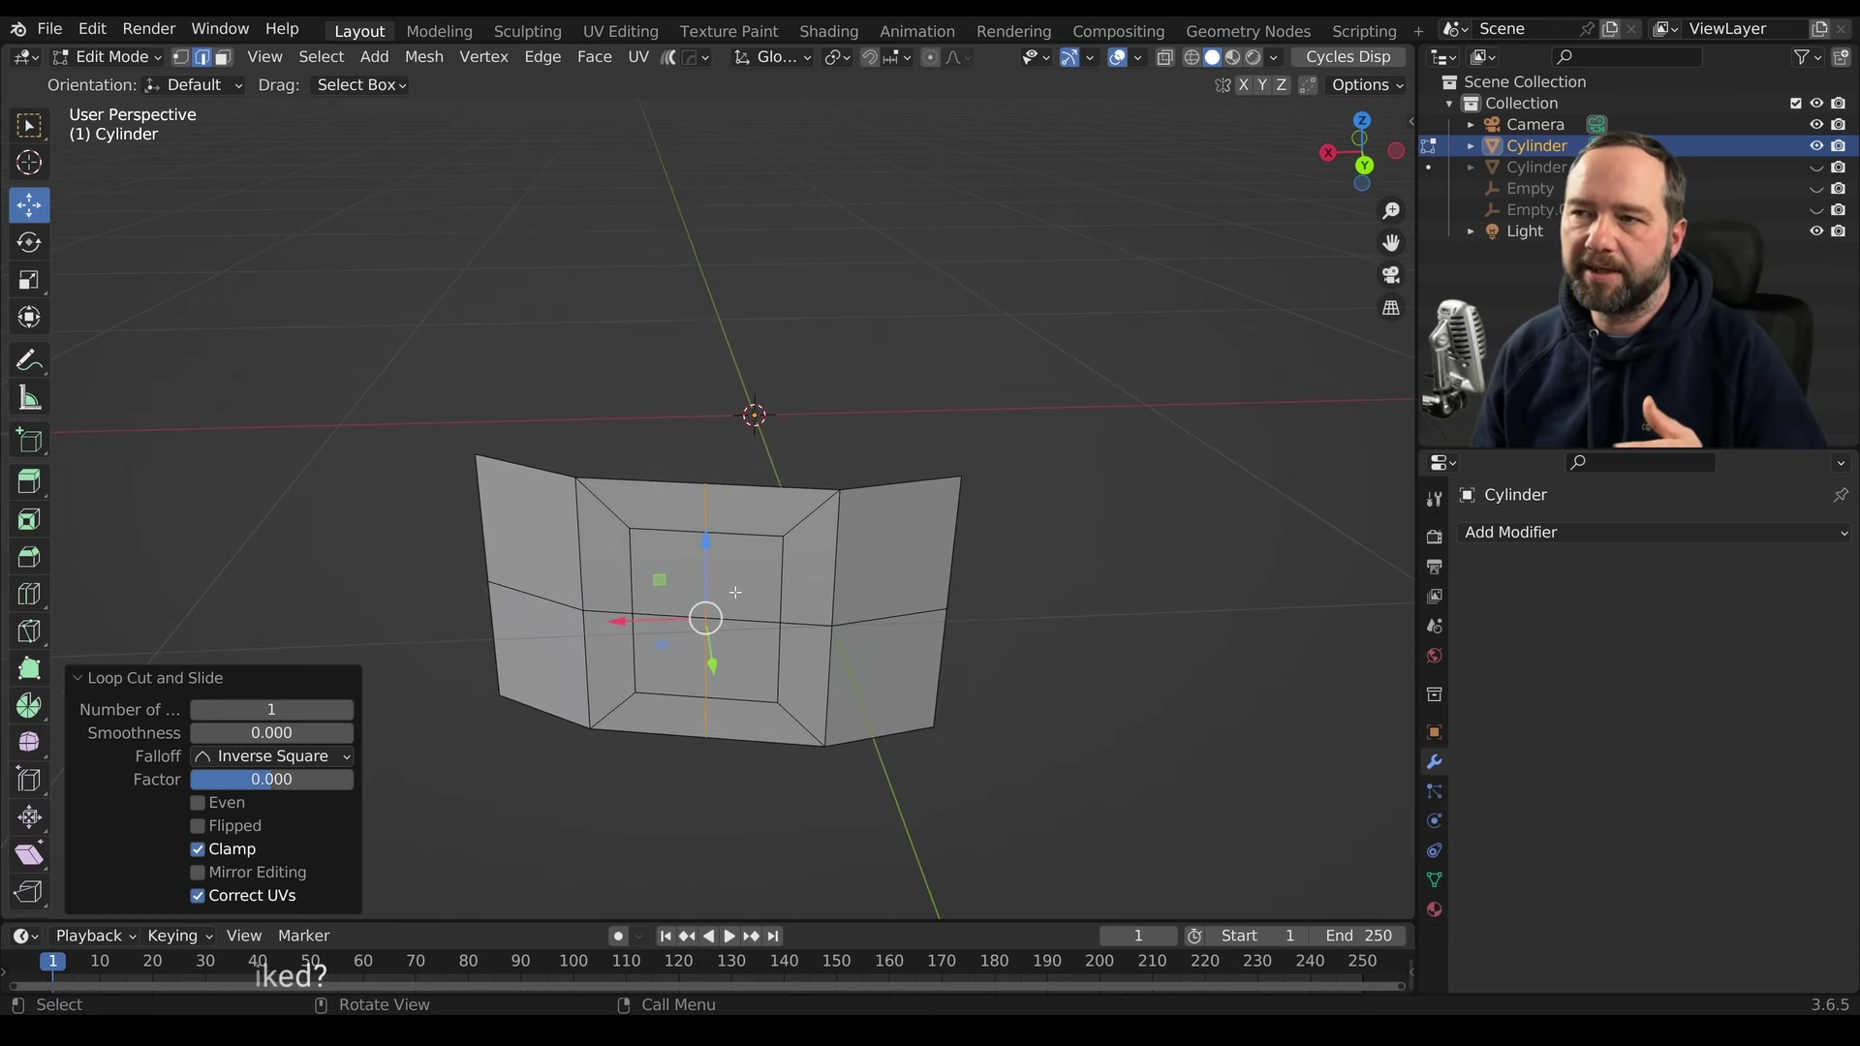
Shape the four central faces with LoopTools Circle
key("3")
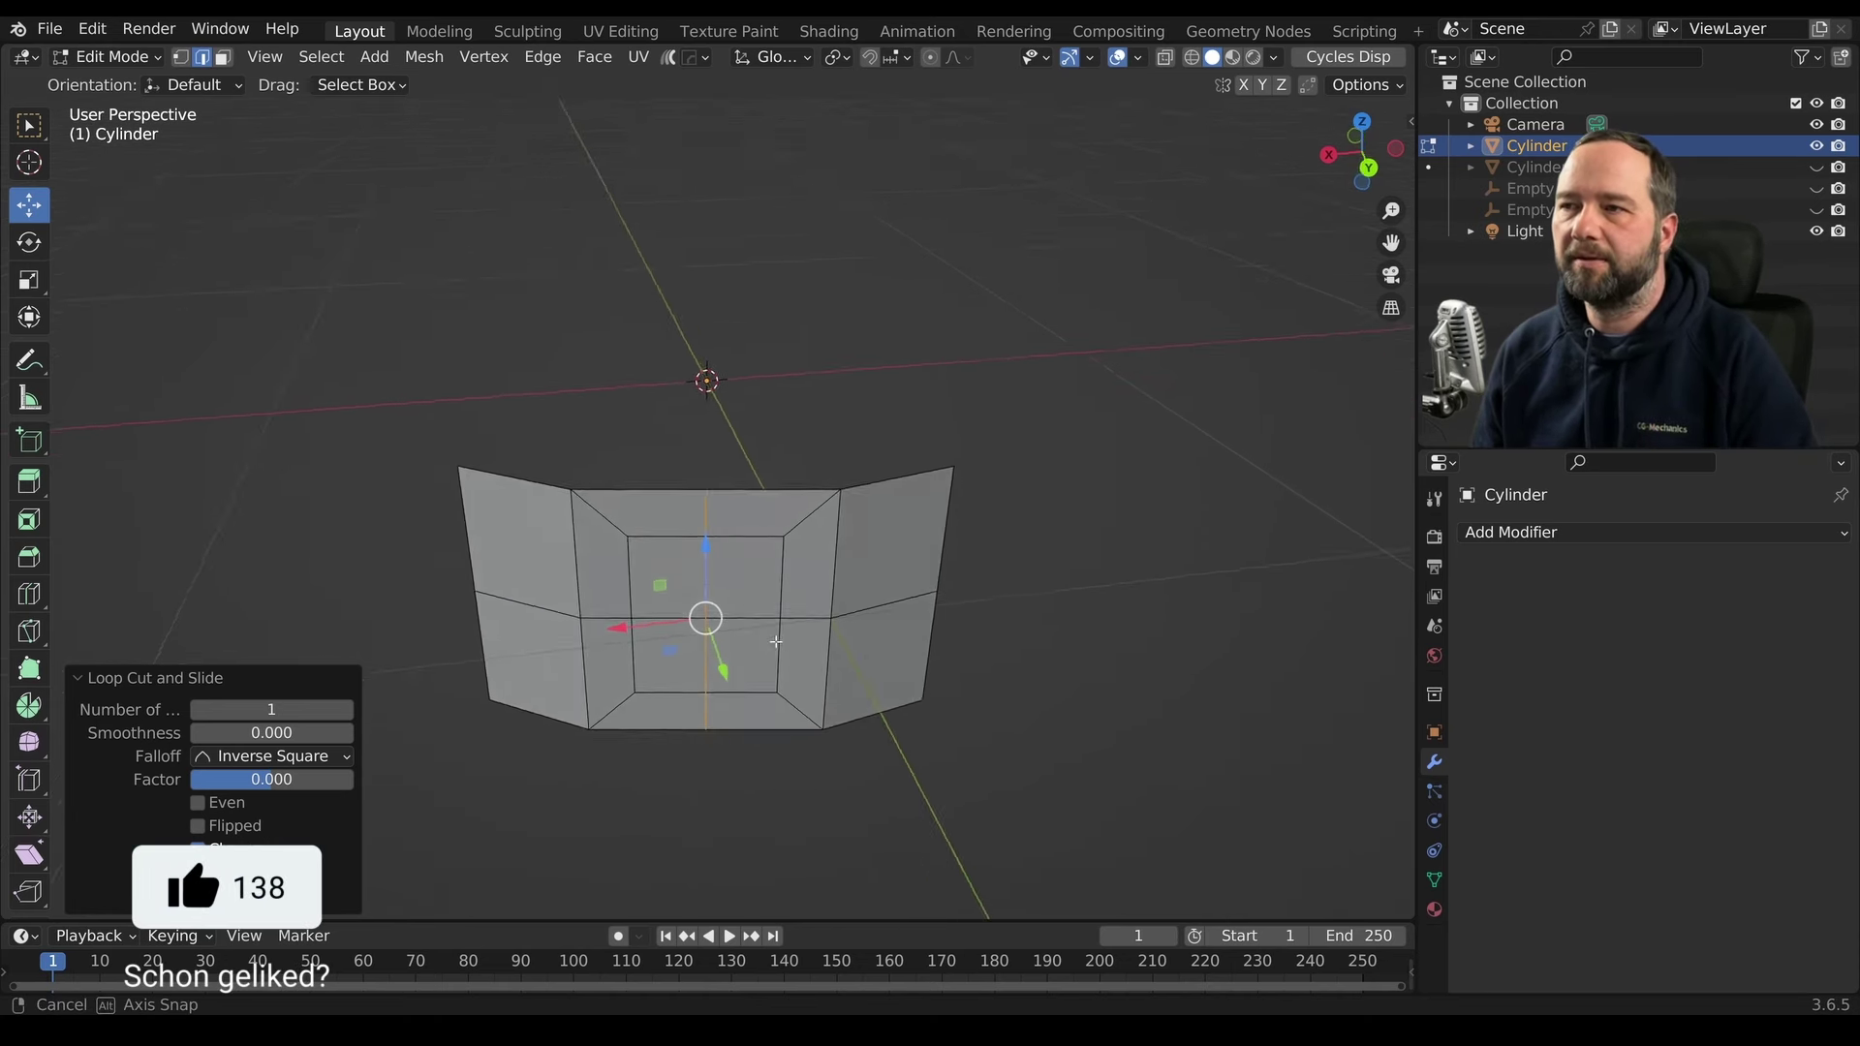
left_click(744, 578)
left_click(679, 609, "shift")
left_click(678, 649, "shift")
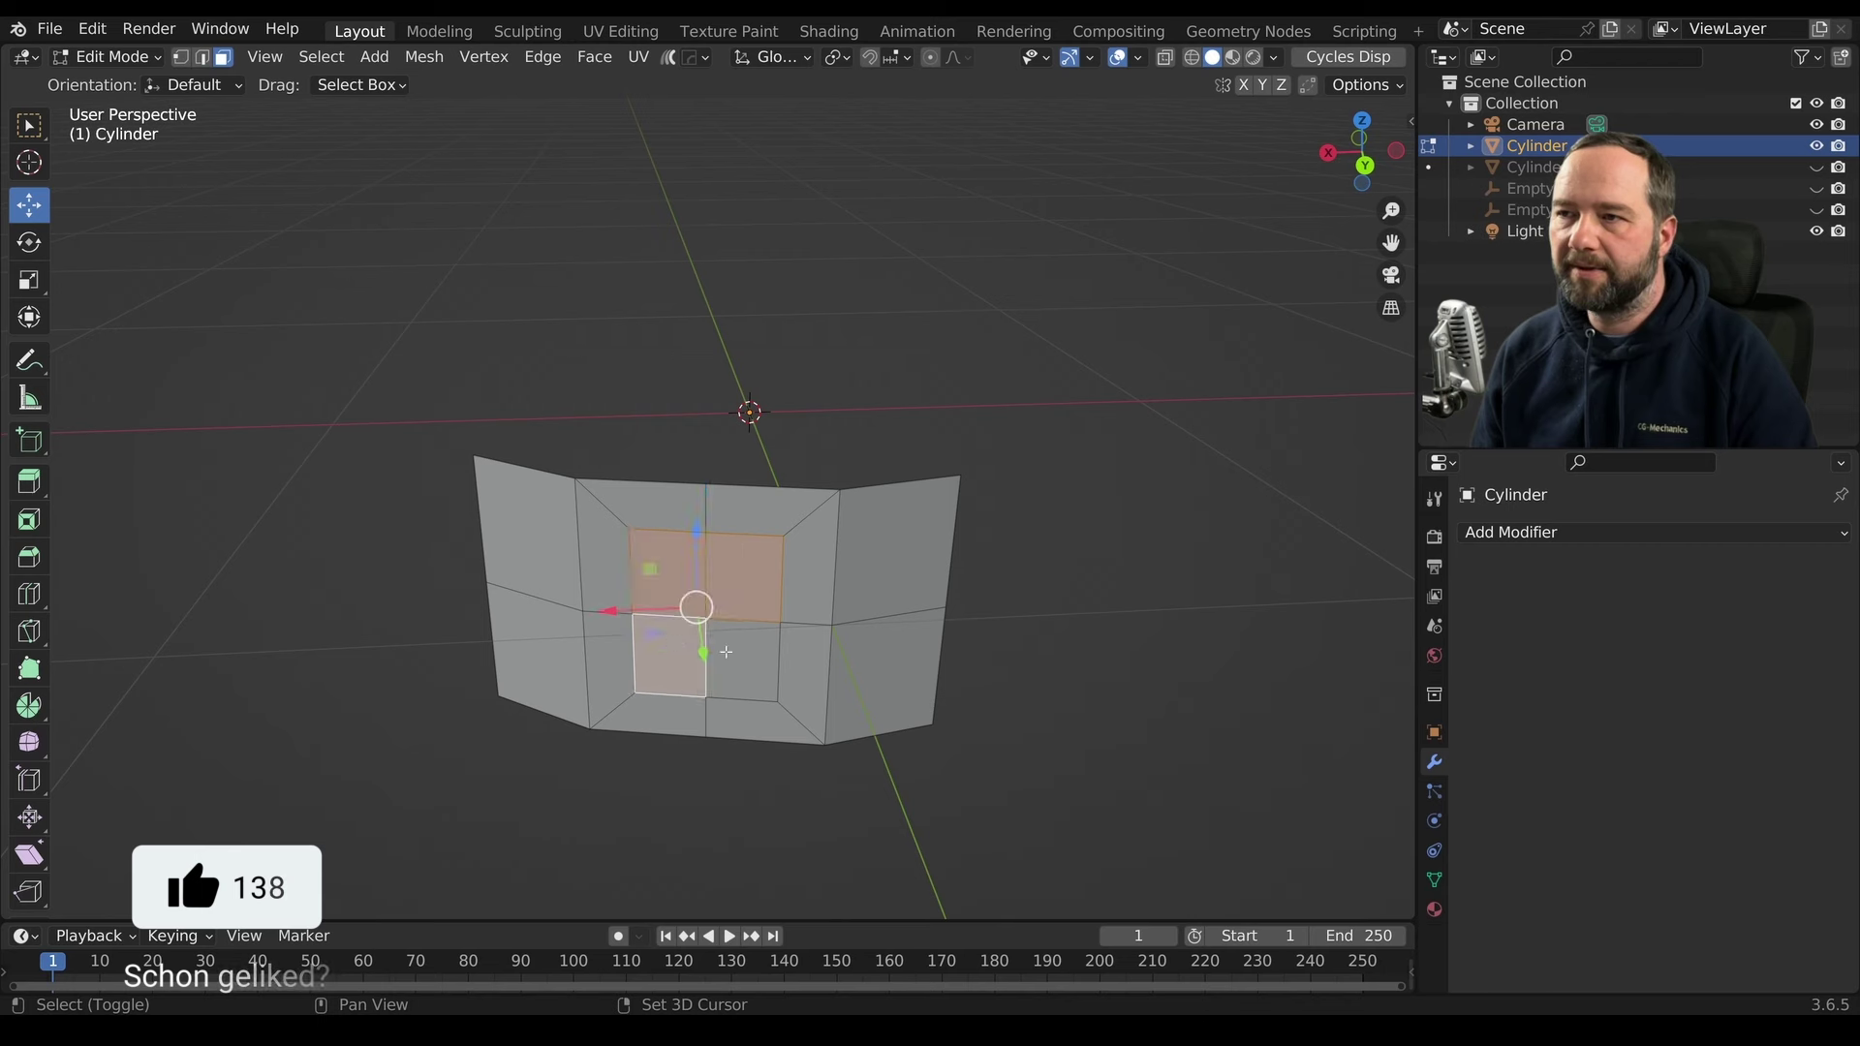
left_click(745, 634, "shift")
right_click(740, 630)
mouse_move(654, 546)
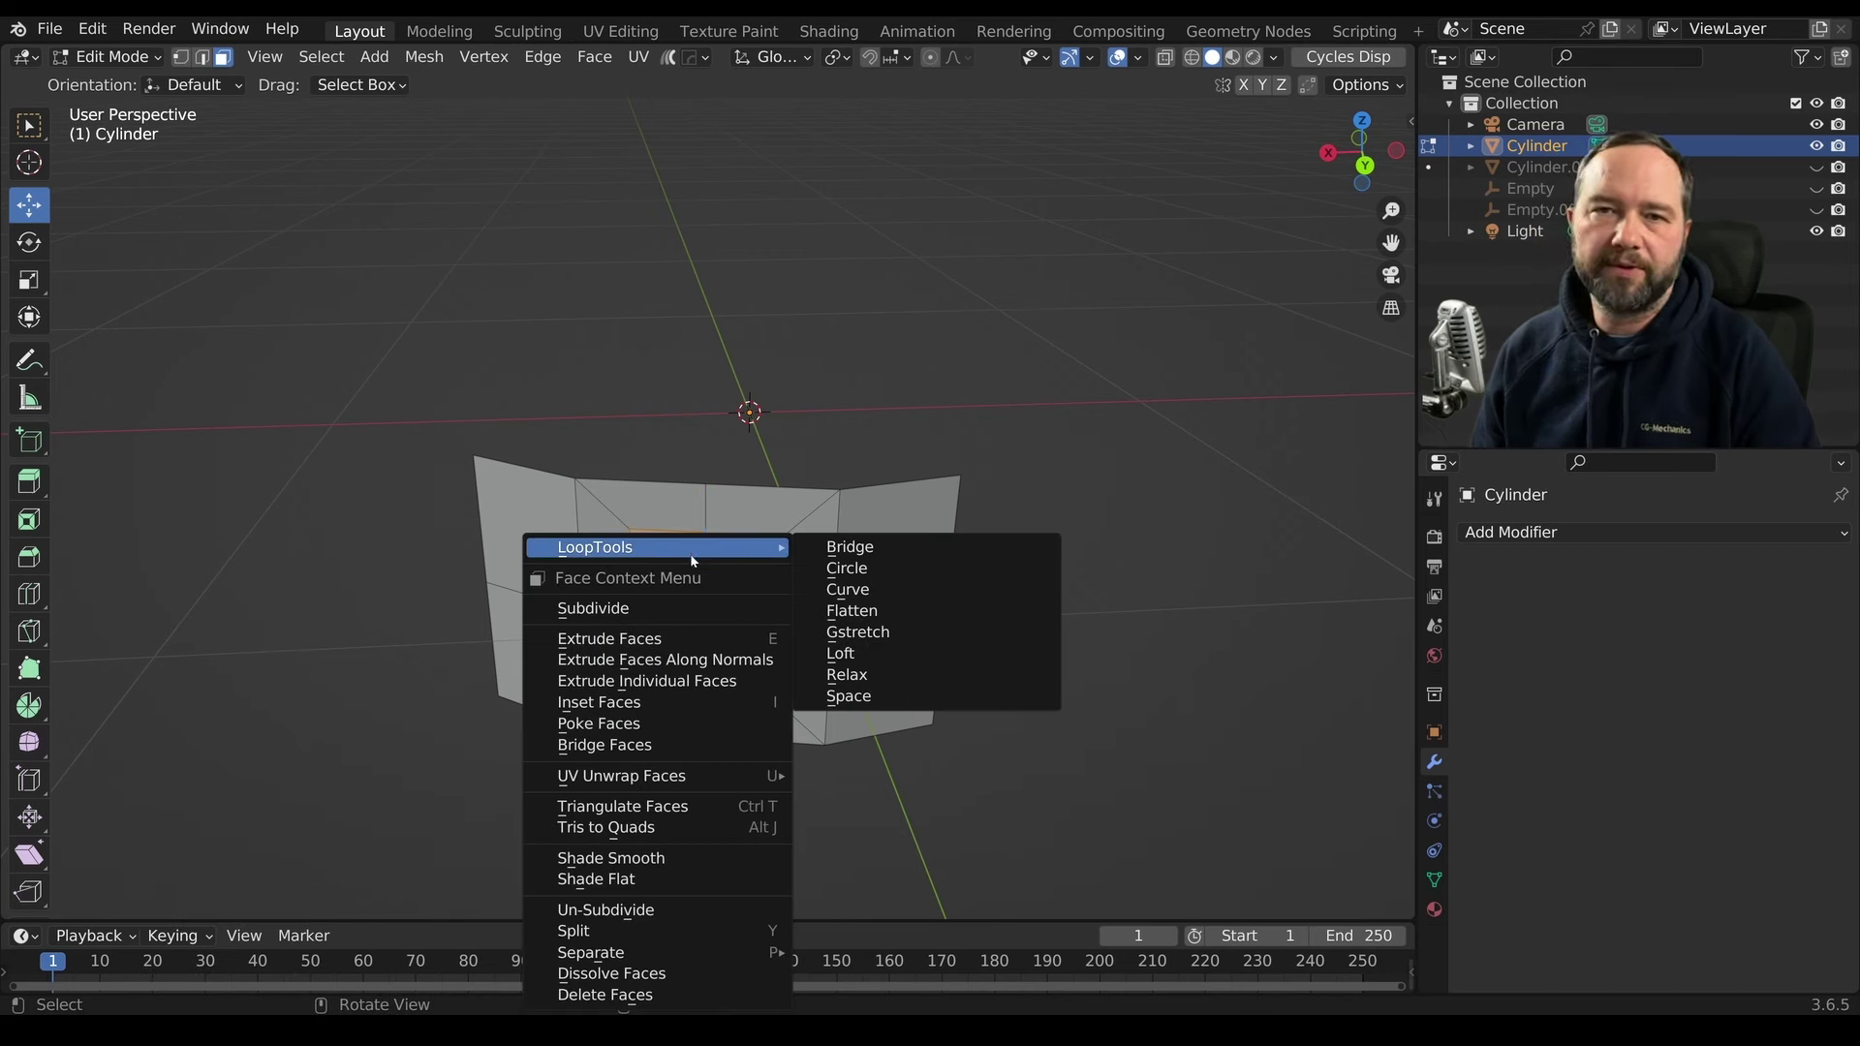
left_click(900, 576)
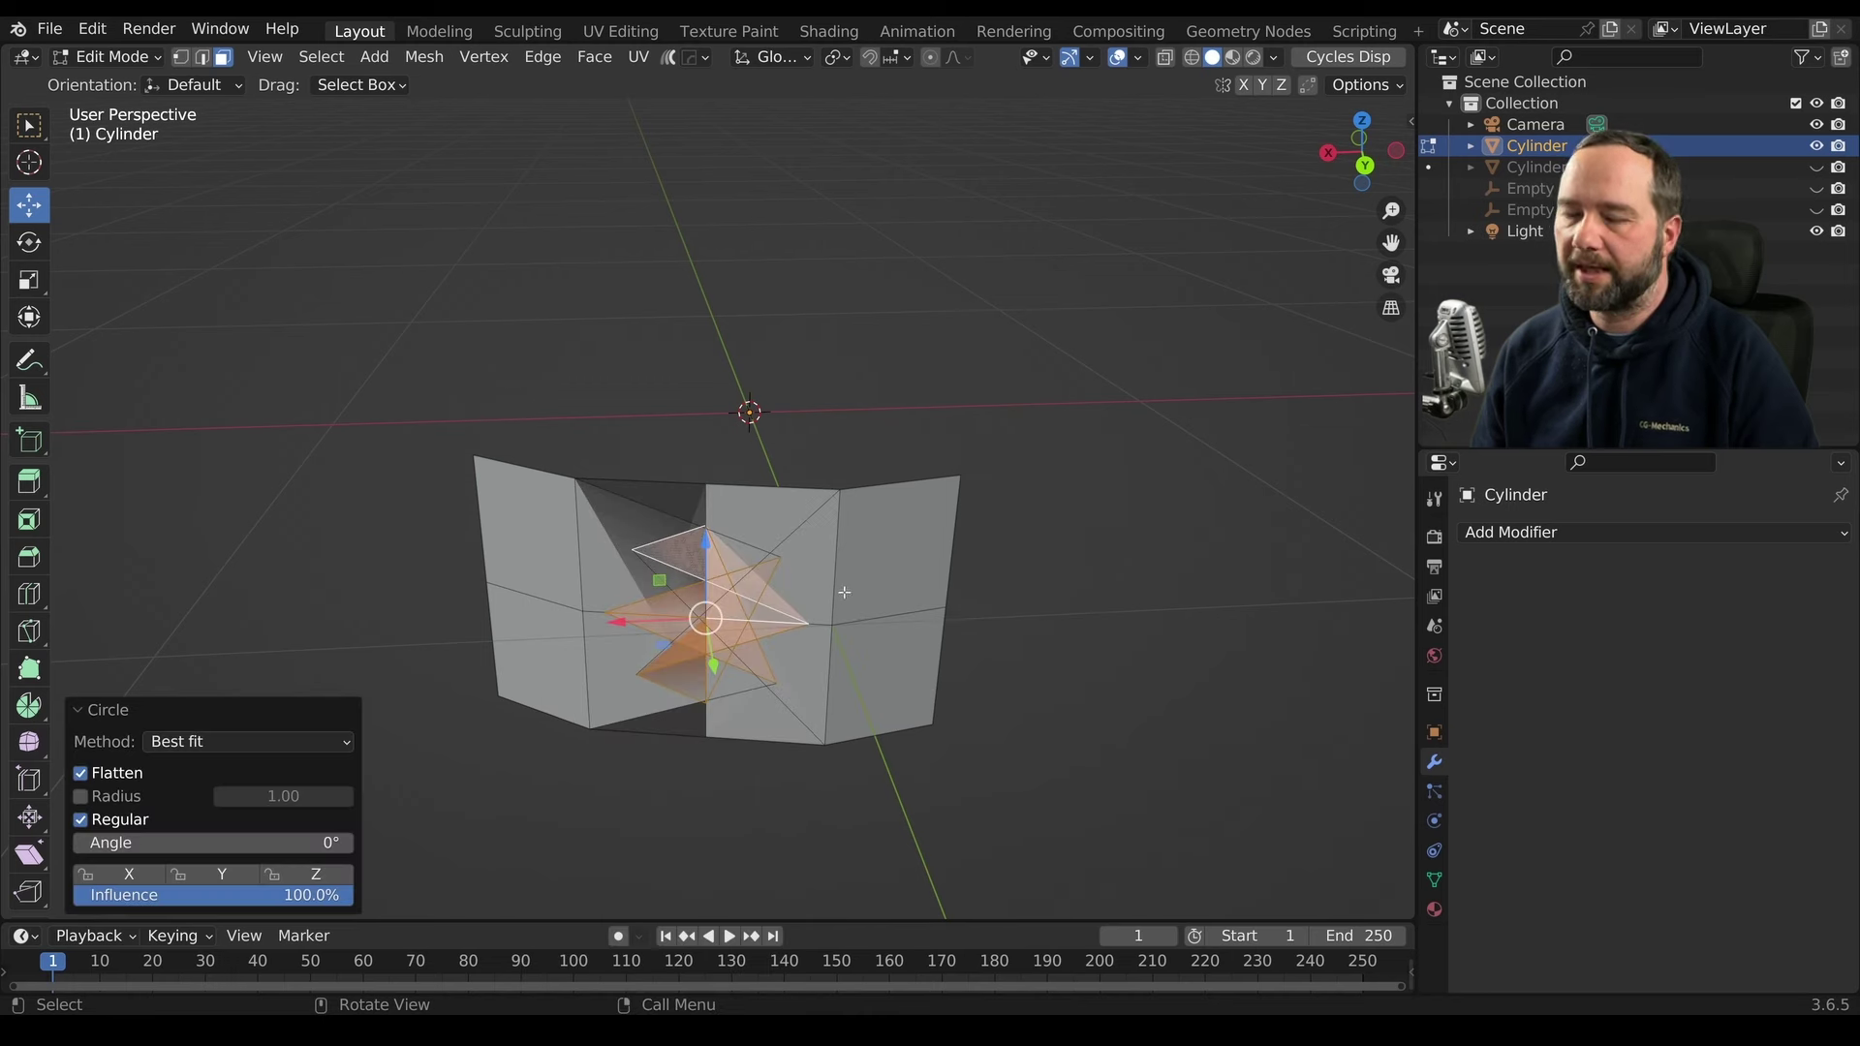
Retry the face-based LoopTools Circle and undo it again
key("ctrl+z")
right_click(757, 607)
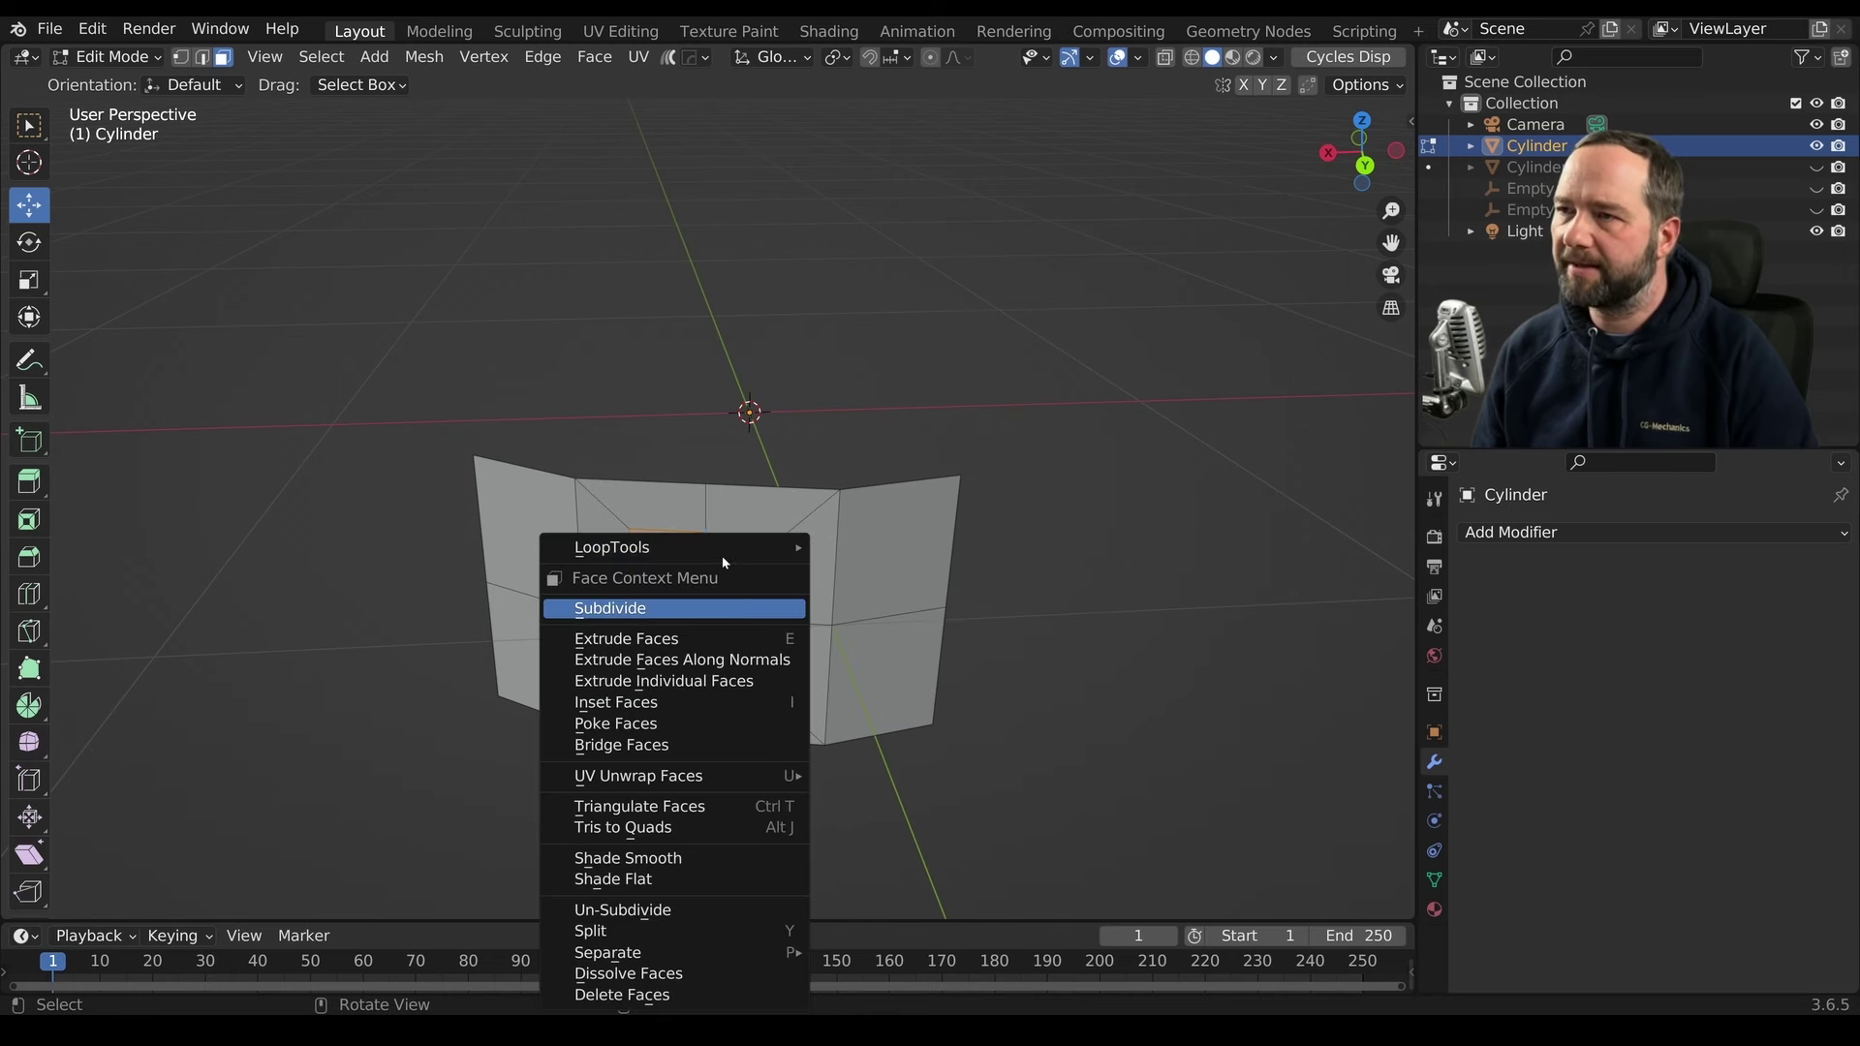
mouse_move(683, 548)
left_click(859, 571)
mouse_move(856, 568)
middle_mouse_down()
mouse_move(802, 593)
mouse_move(843, 602)
mouse_move(762, 627)
middle_mouse_up()
key("ctrl+z")
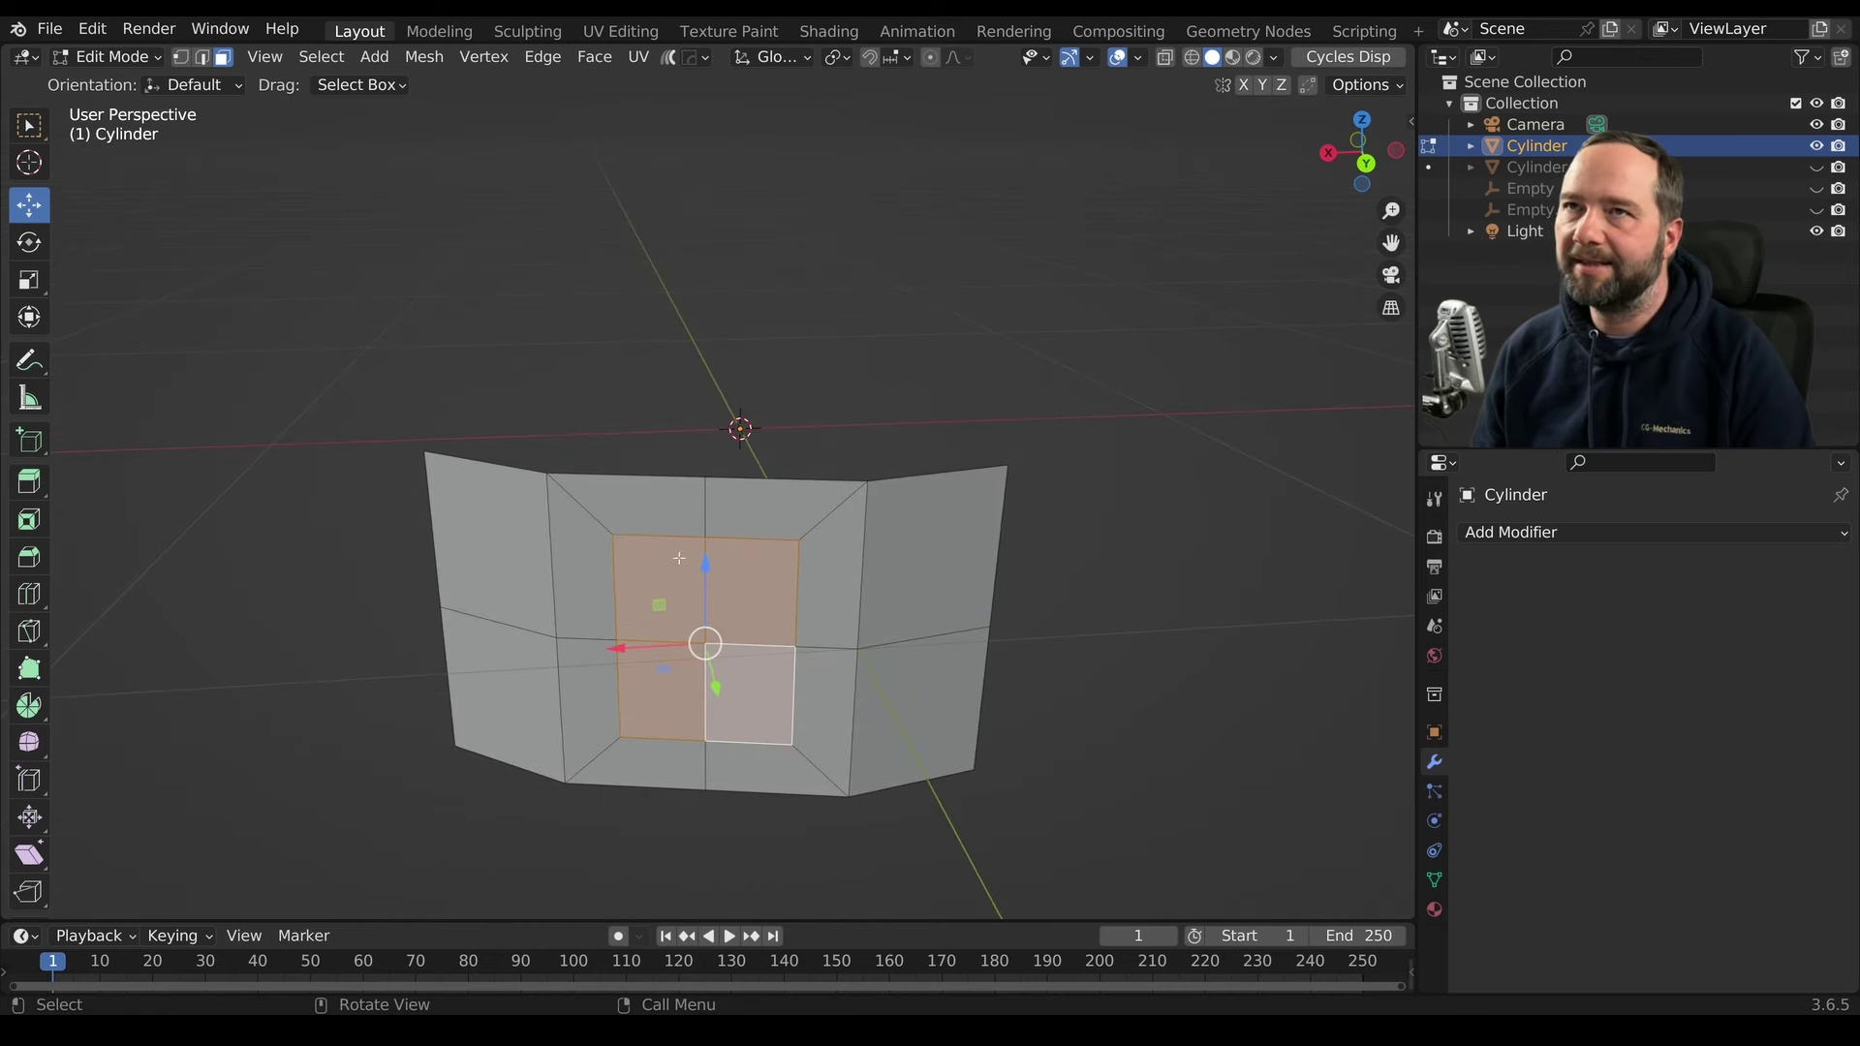
In edge select, round the centre outline into a regular circle with LoopTools Circle
key("2")
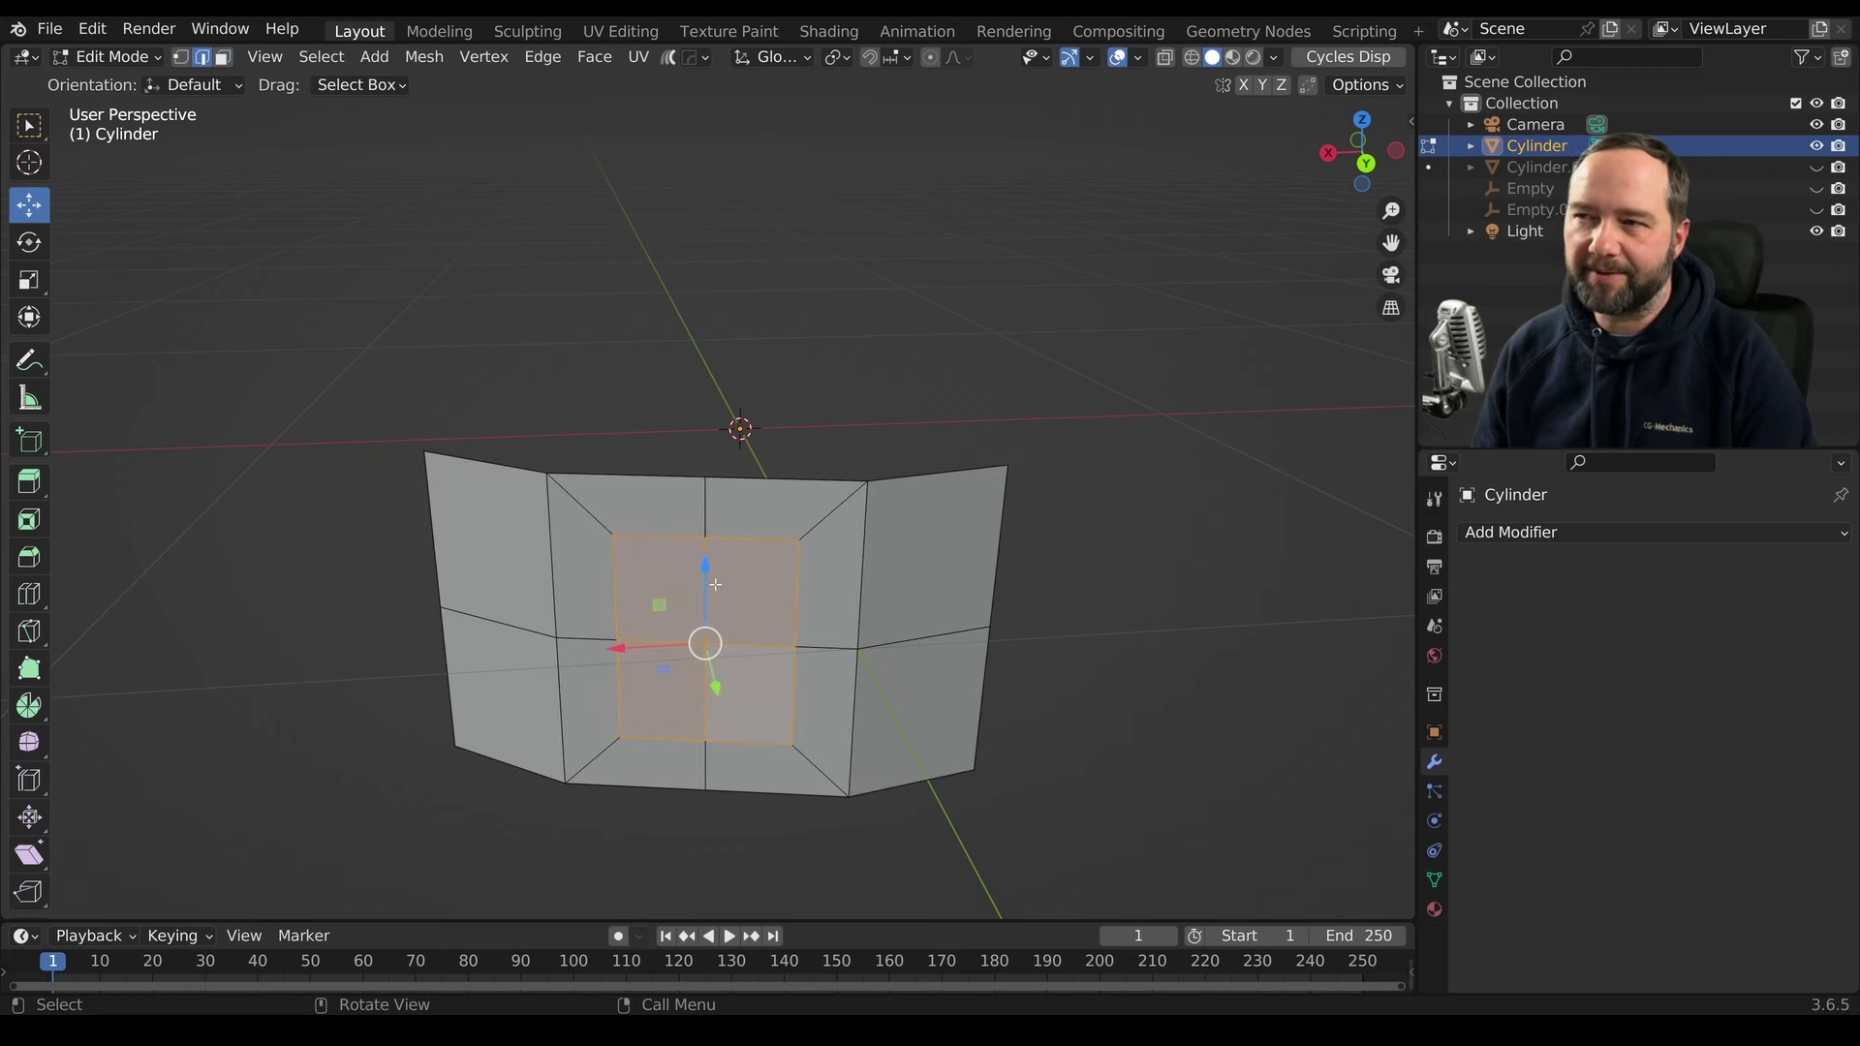
right_click(678, 593)
mouse_move(648, 318)
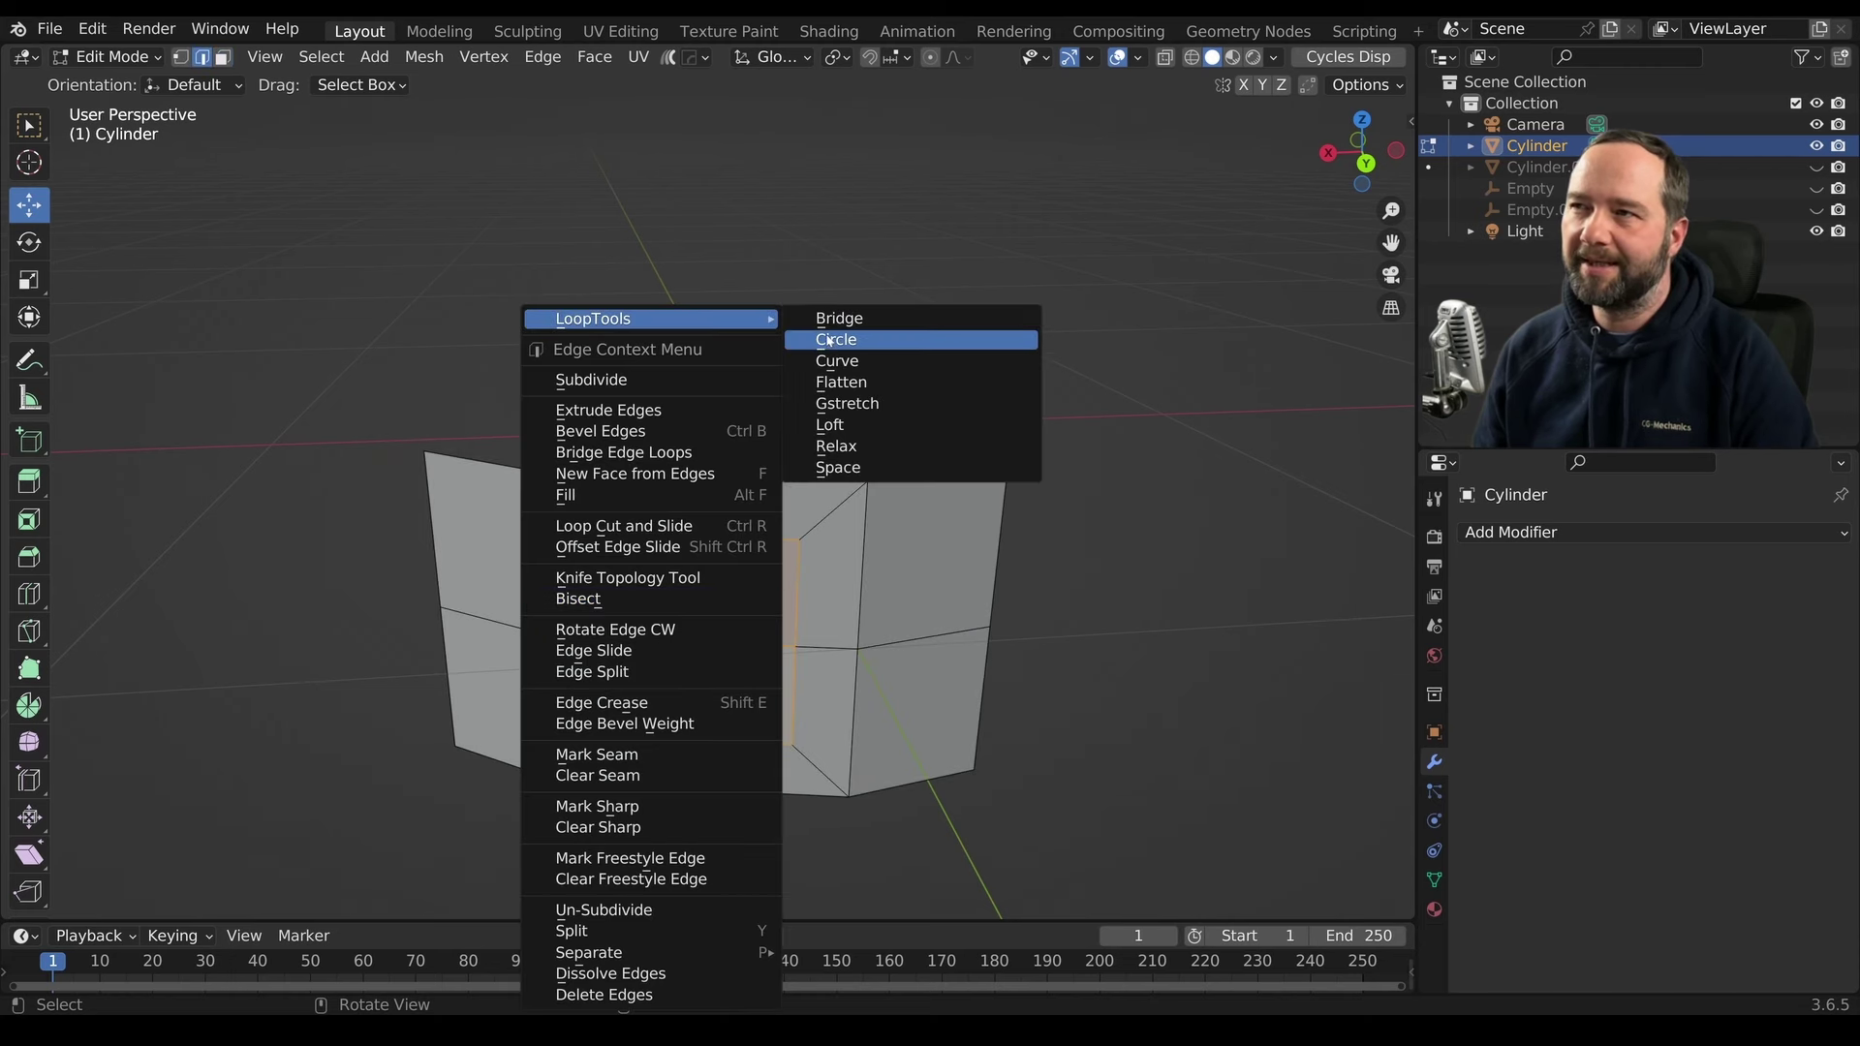
left_click(827, 338)
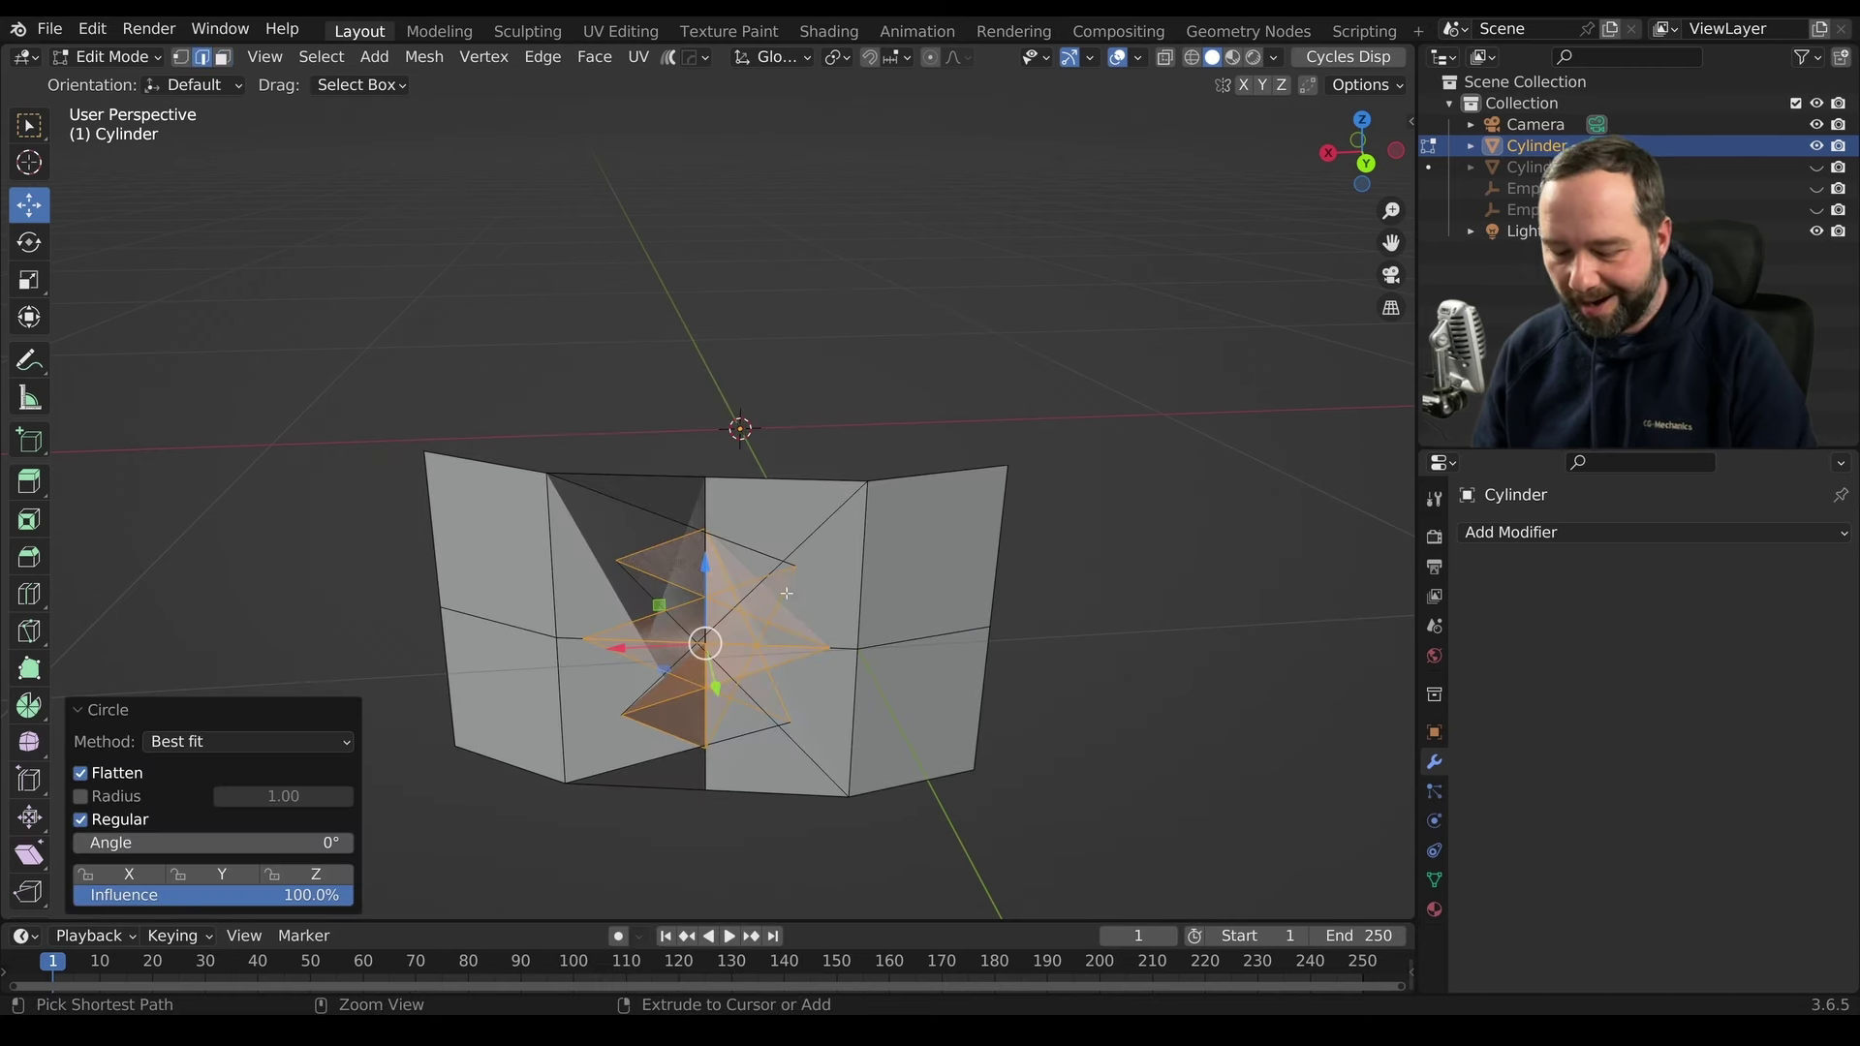
key("ctrl+z")
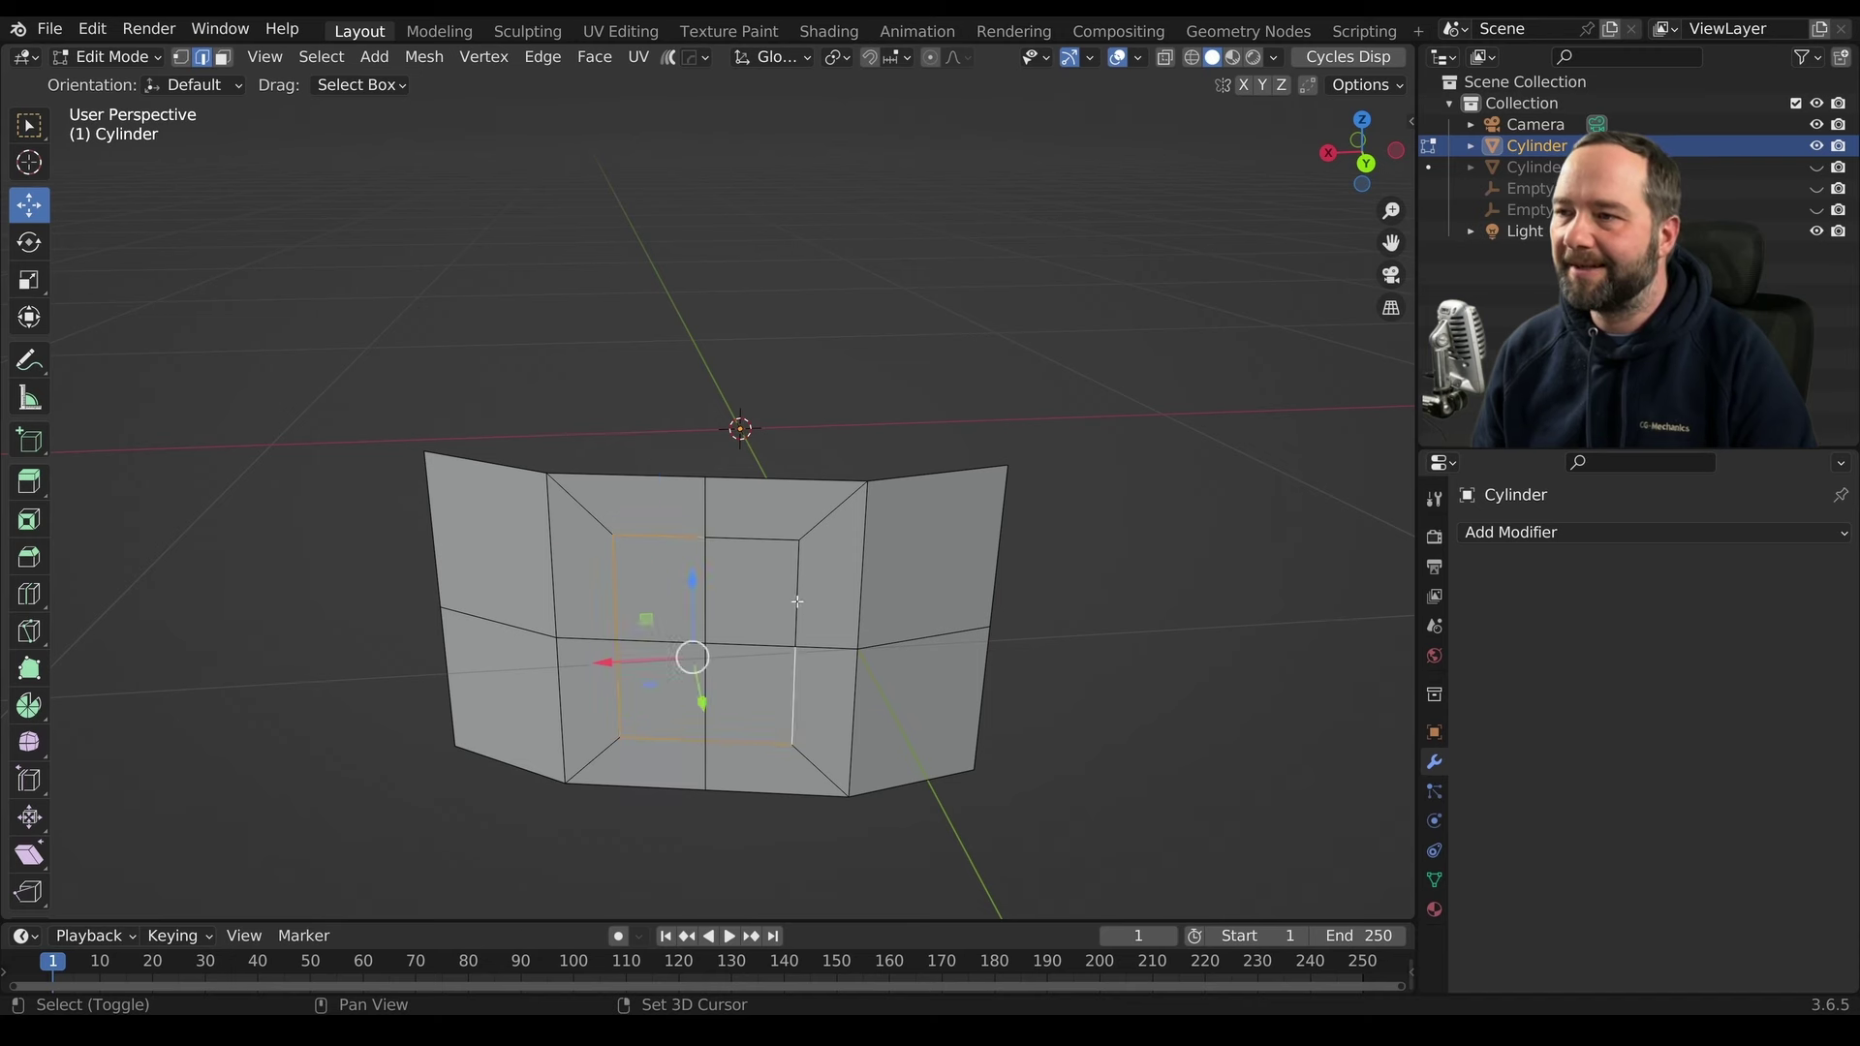
right_click(815, 585)
mouse_move(735, 318)
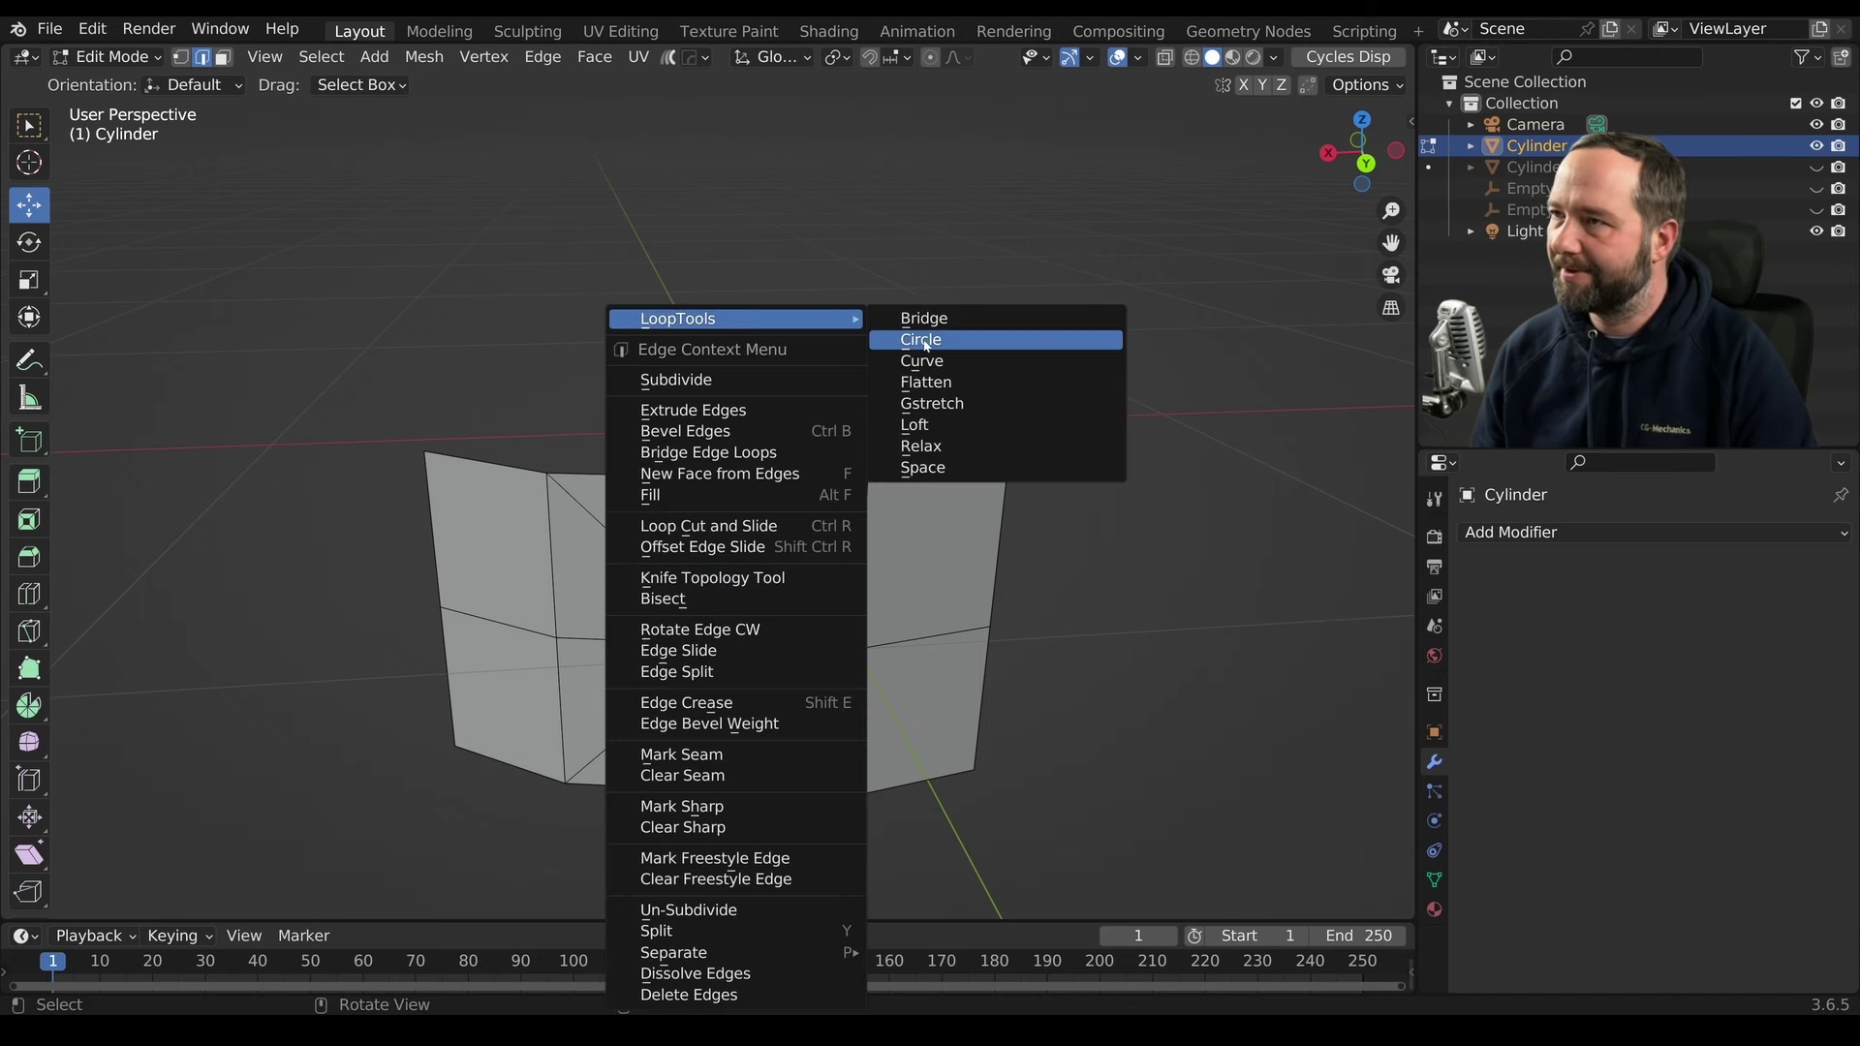
left_click(923, 339)
middle_click_drag(836, 587, 830, 598)
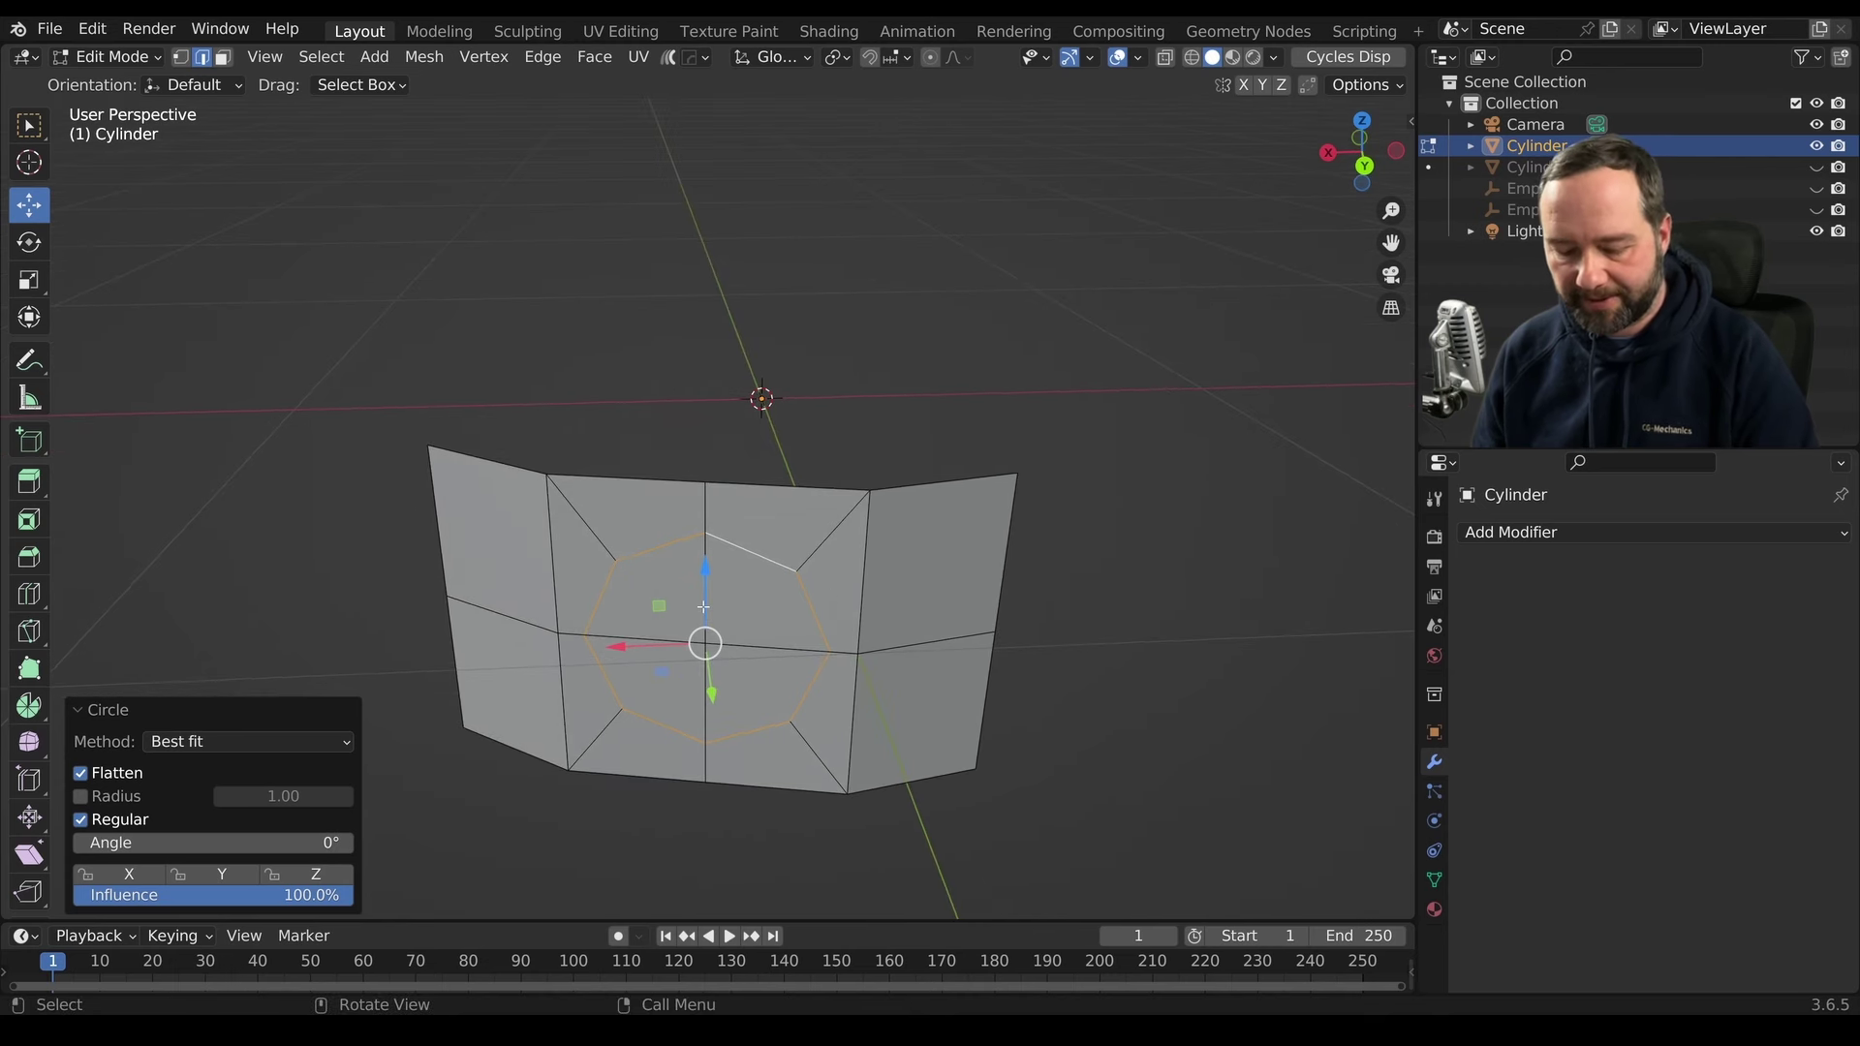
Select the four inner faces inside the circle in face select mode
key("3")
left_click(645, 581)
left_click(625, 678, "shift")
left_click(746, 707, "shift")
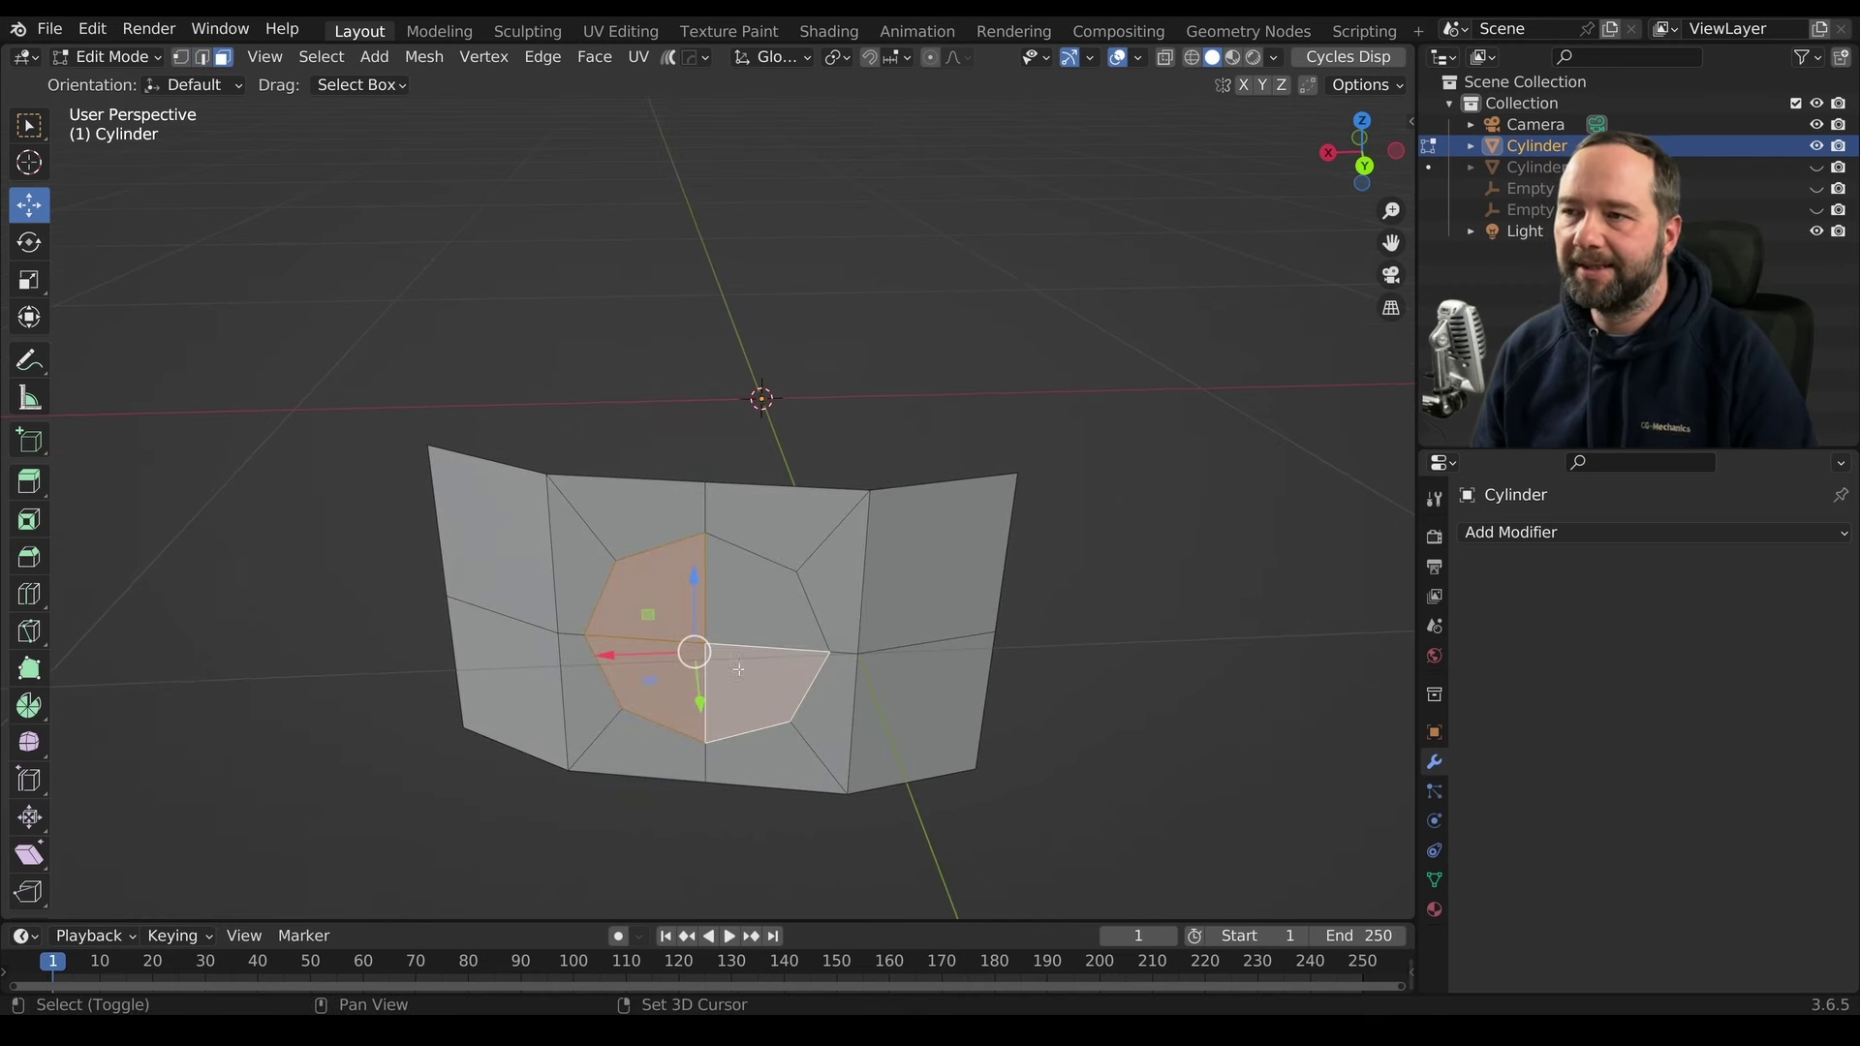
left_click(740, 606, "shift")
Delete the inner faces to open an octagonal hole in the panel
key("x")
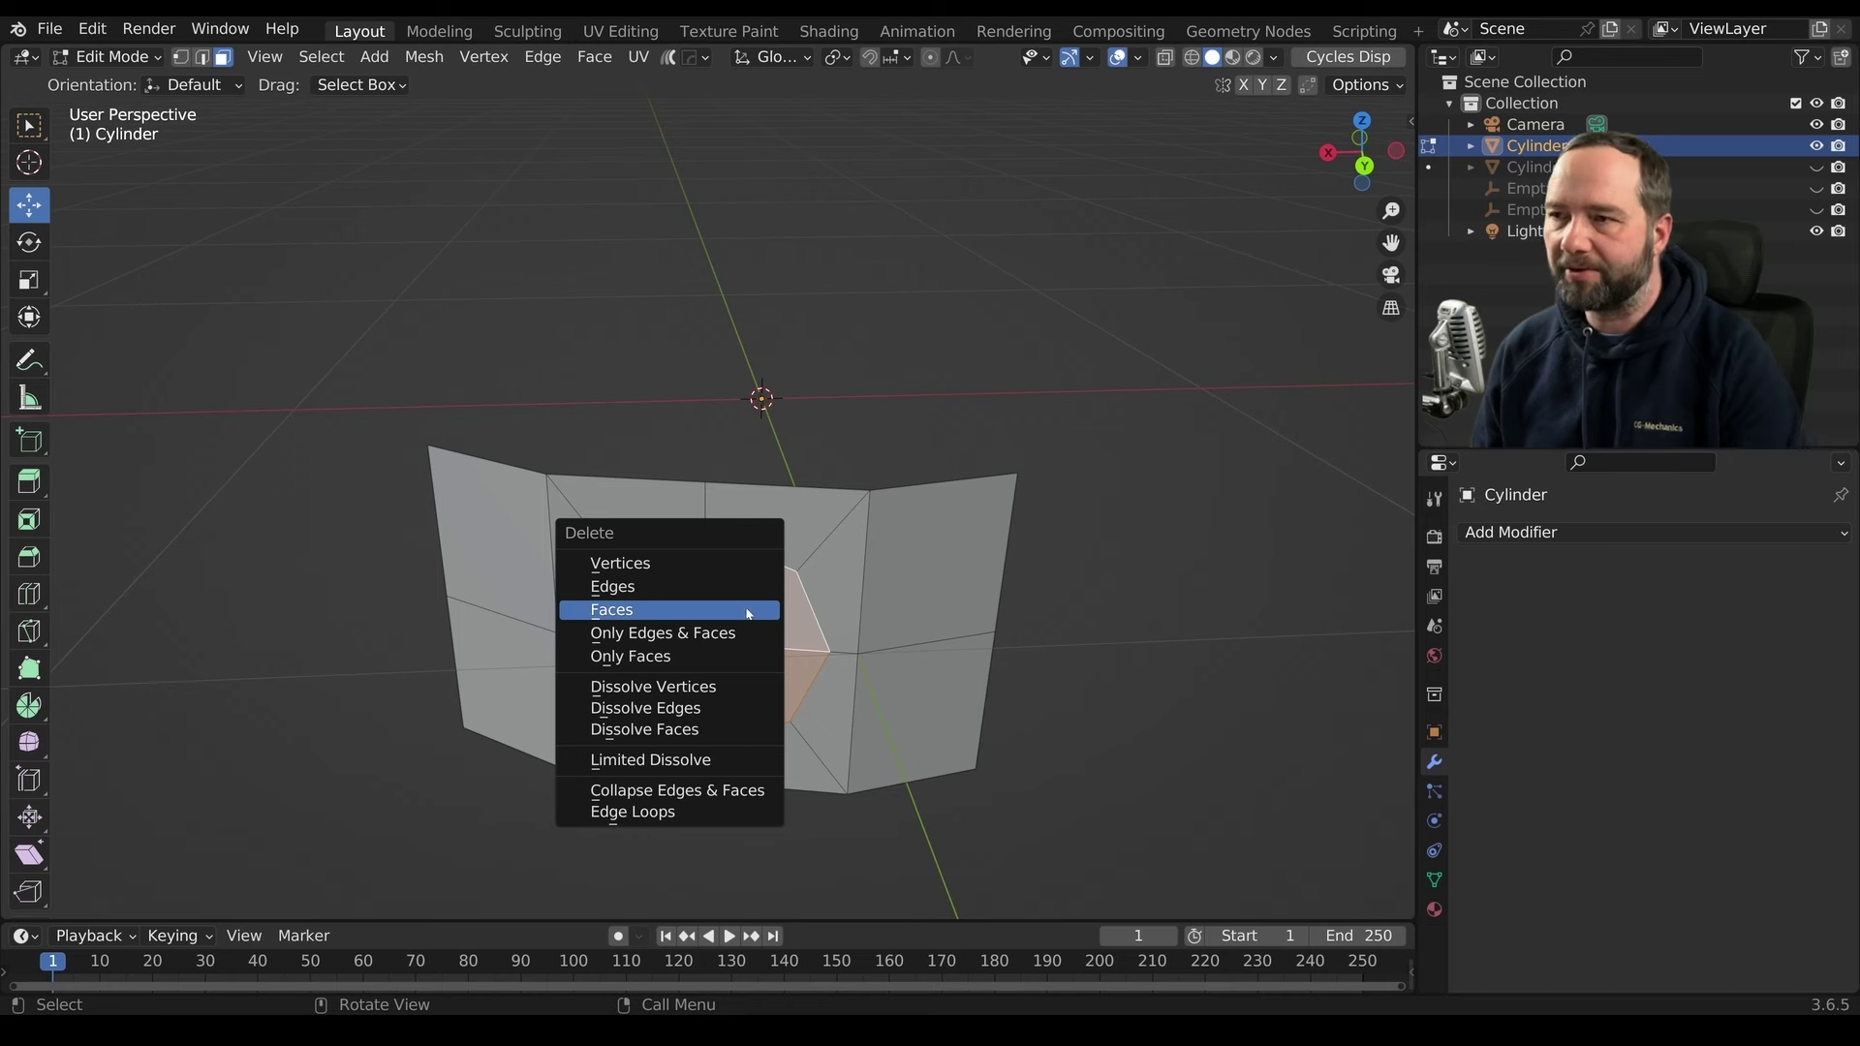
left_click(737, 613)
mouse_move(738, 612)
middle_mouse_down()
mouse_move(868, 607)
mouse_move(728, 627)
mouse_move(764, 621)
middle_mouse_up()
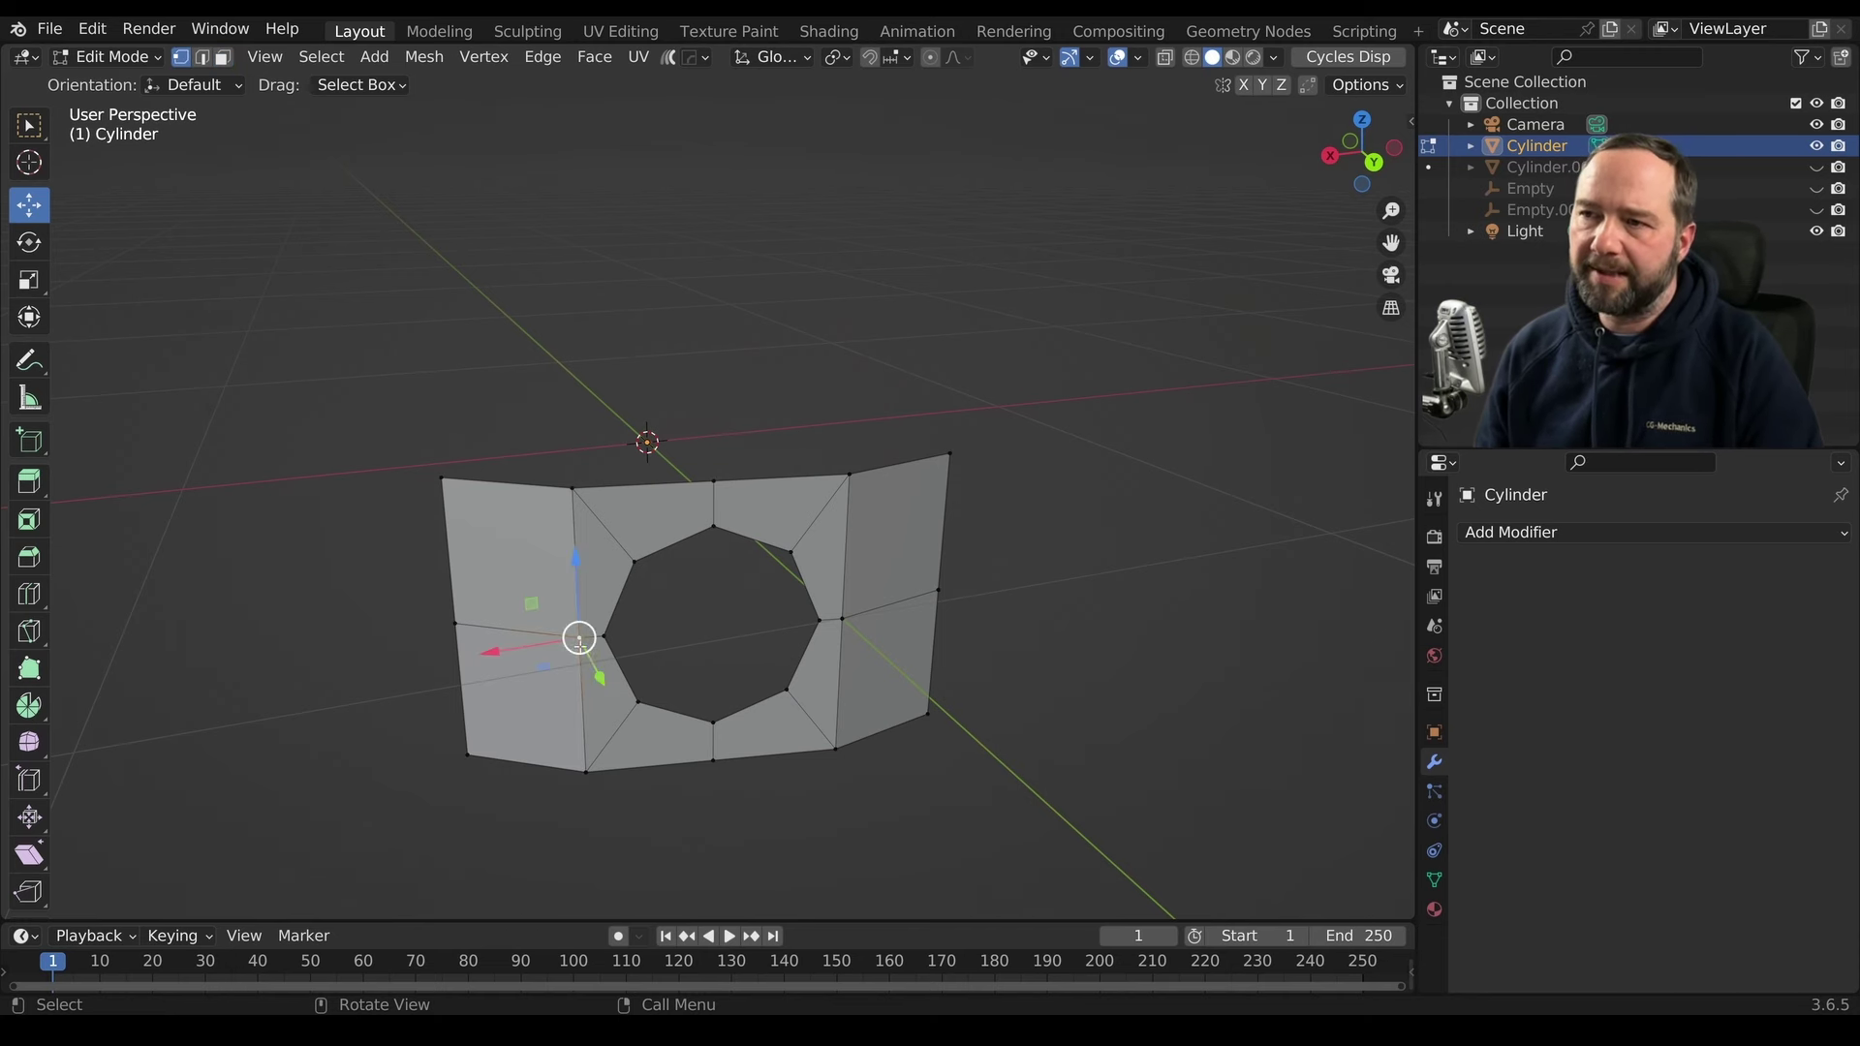
middle_click_drag(613, 664, 715, 655, "shift")
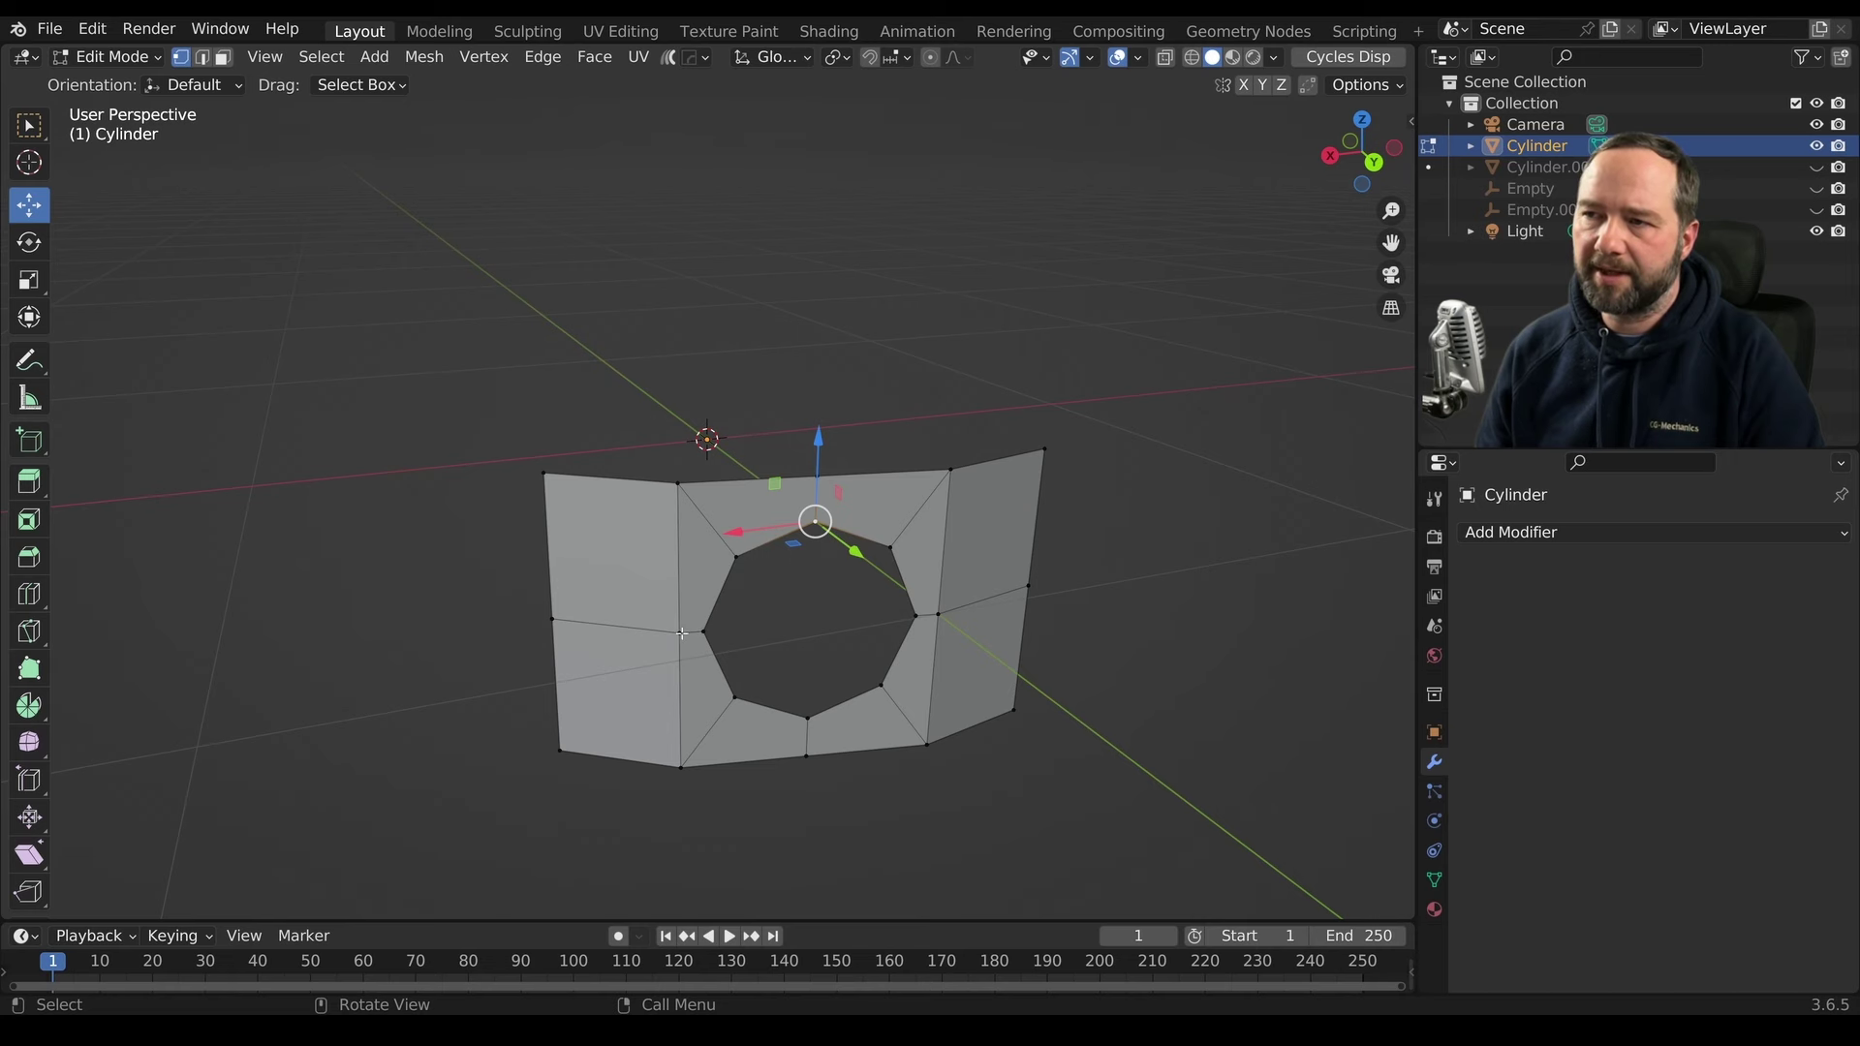
Slide the left and right vertices beside the hole, then return to Object Mode
key("g")
key("g")
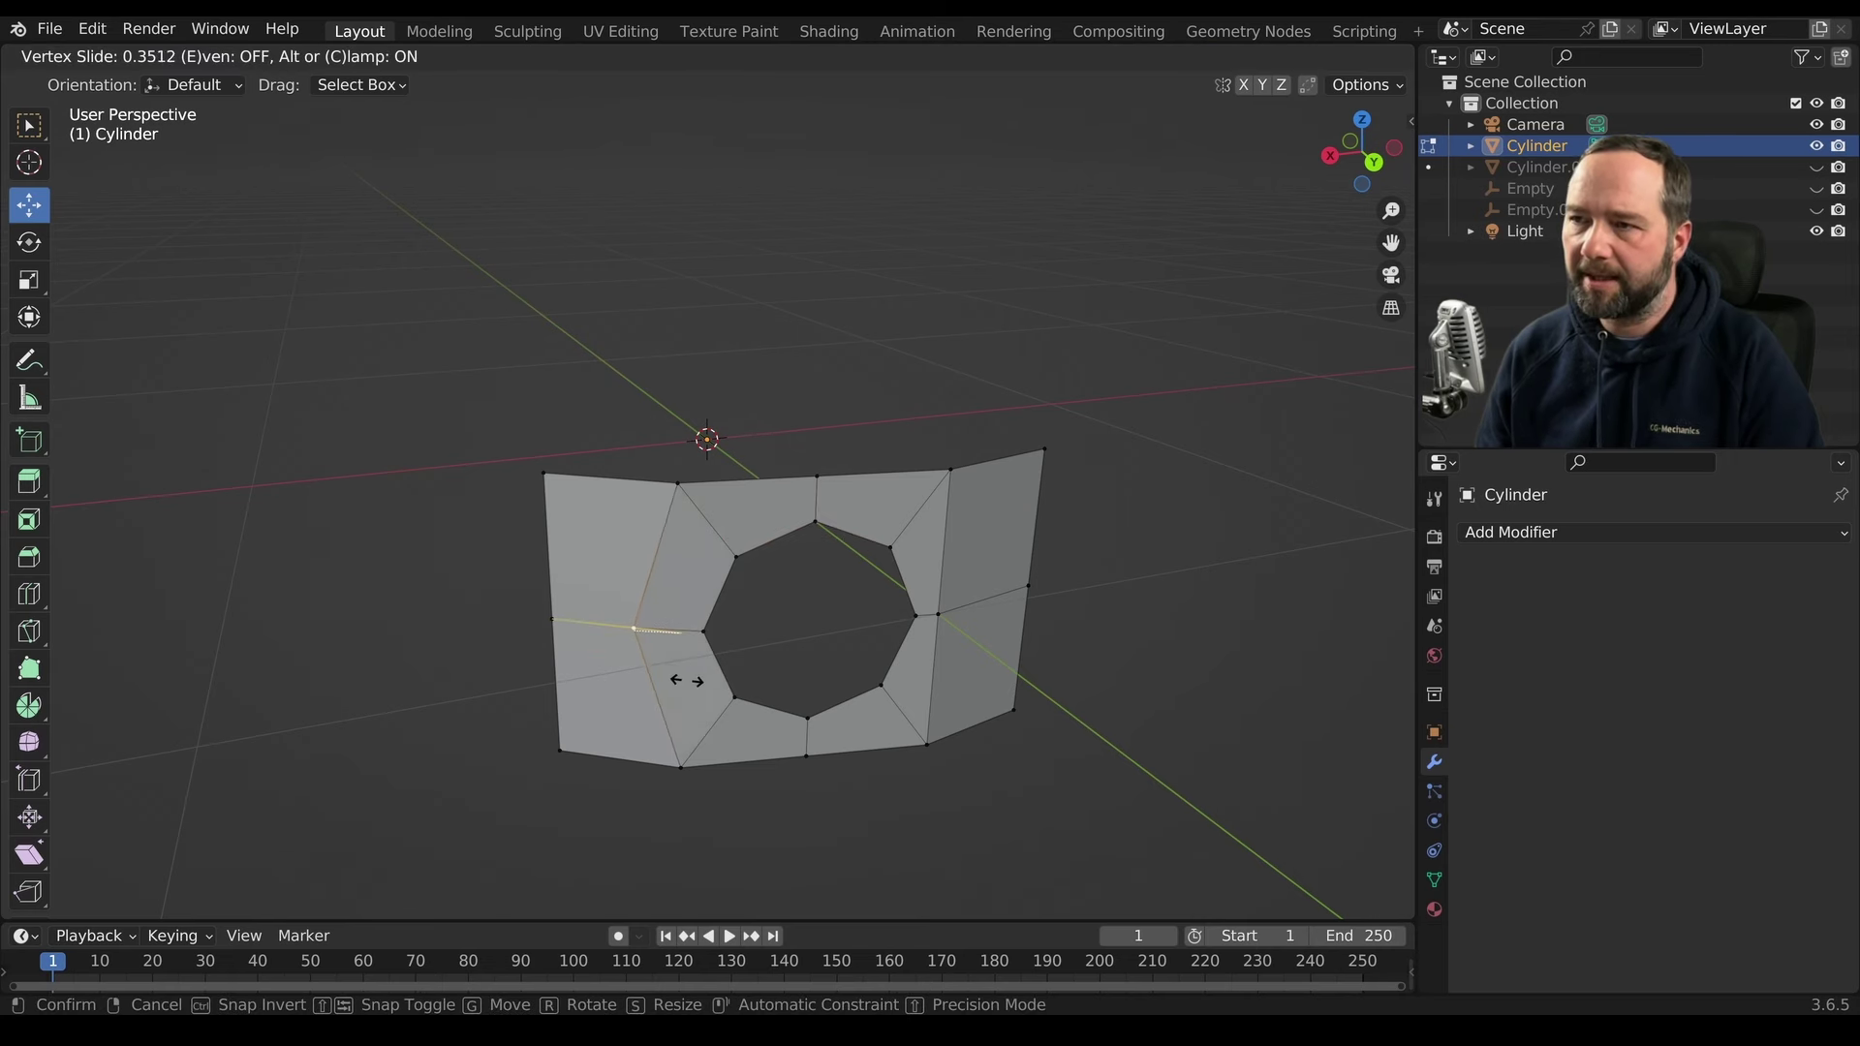
left_click(684, 681)
middle_click_drag(684, 681, 872, 694)
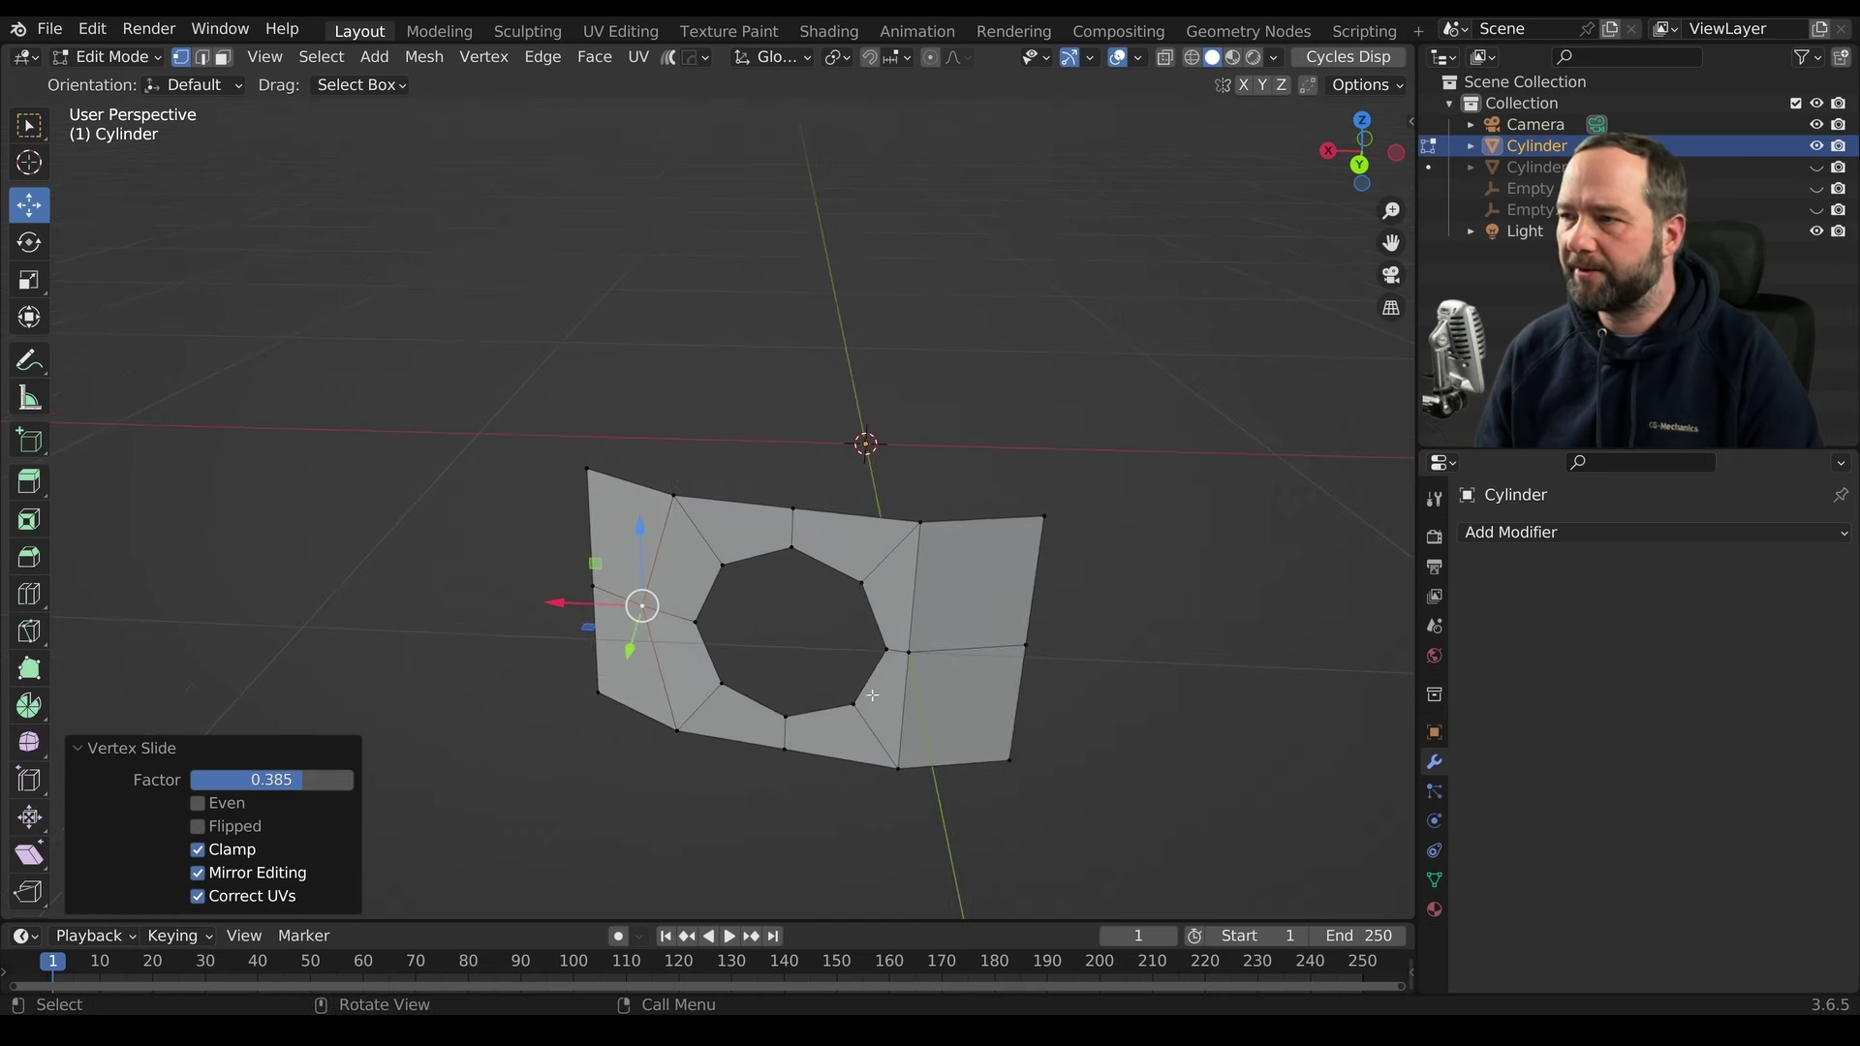
left_click(908, 656)
key("g")
key("g")
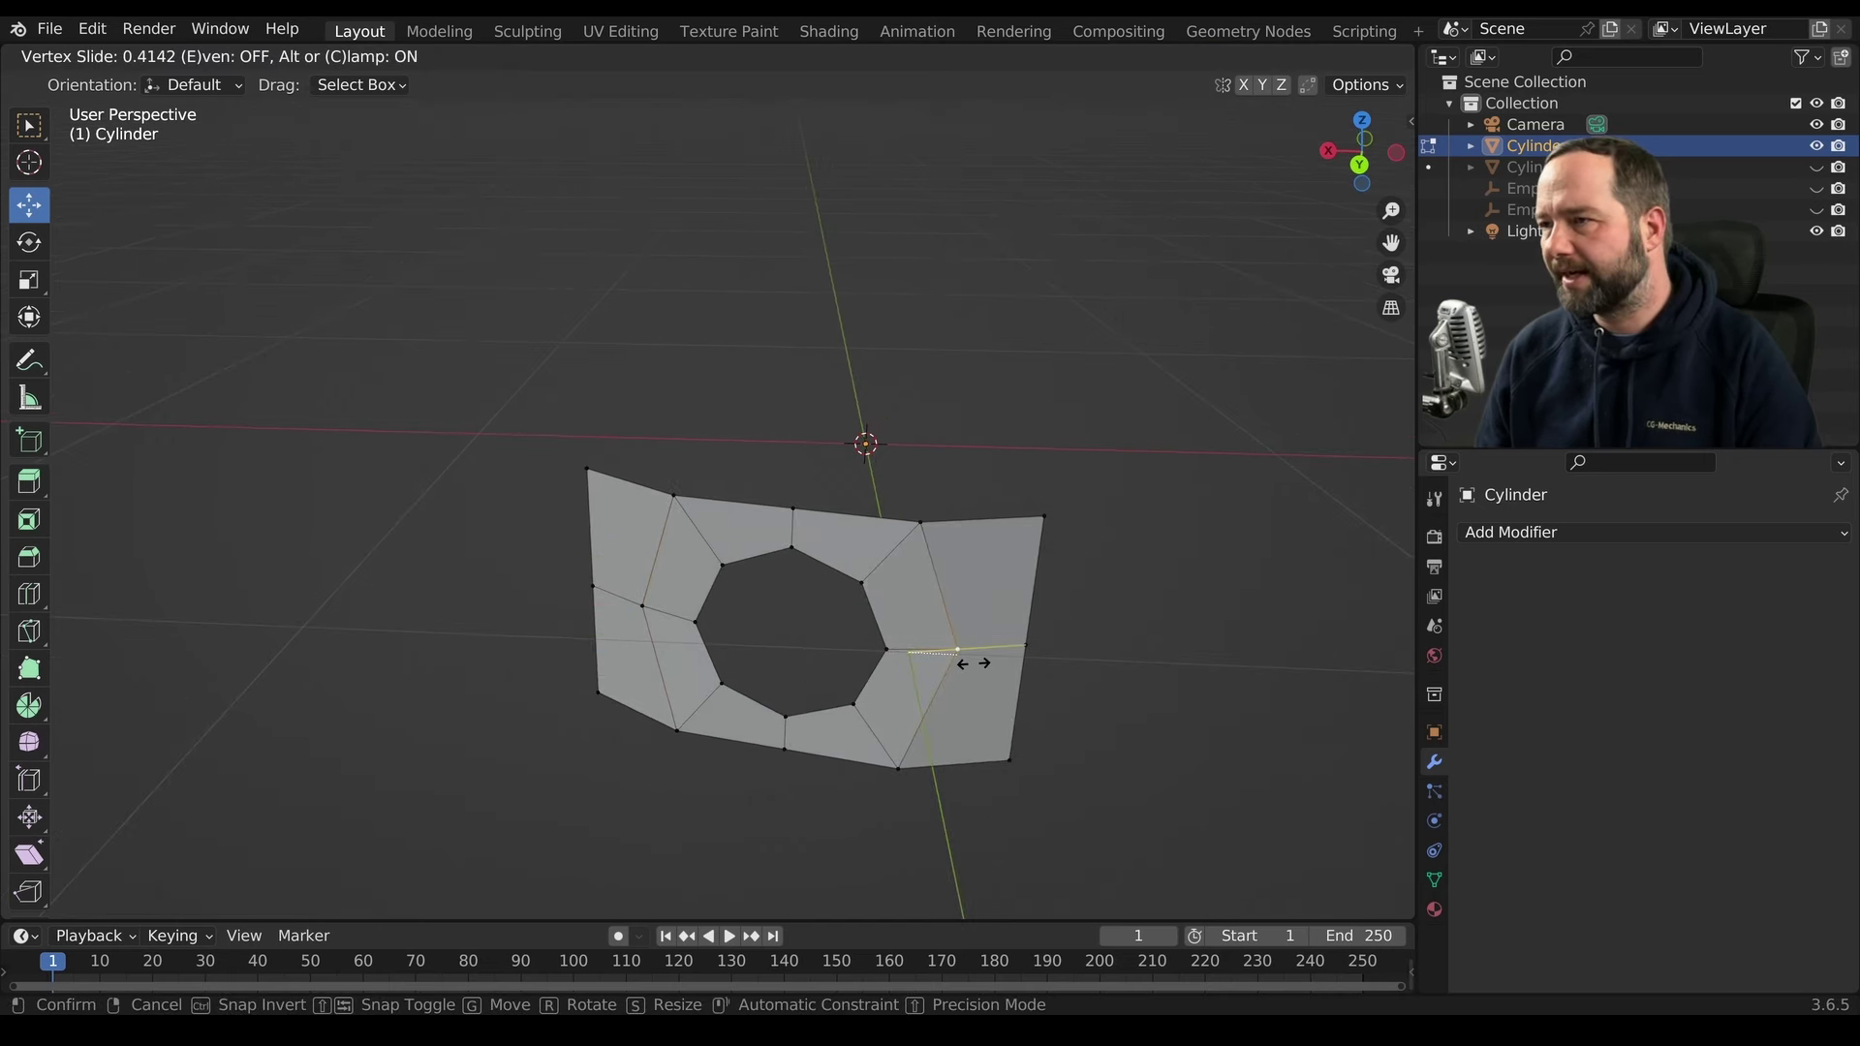
left_click(973, 663)
mouse_move(972, 664)
middle_mouse_down()
mouse_move(811, 667)
mouse_move(873, 665)
mouse_move(798, 674)
mouse_move(826, 718)
mouse_move(812, 729)
mouse_move(728, 658)
middle_mouse_up()
key("Tab")
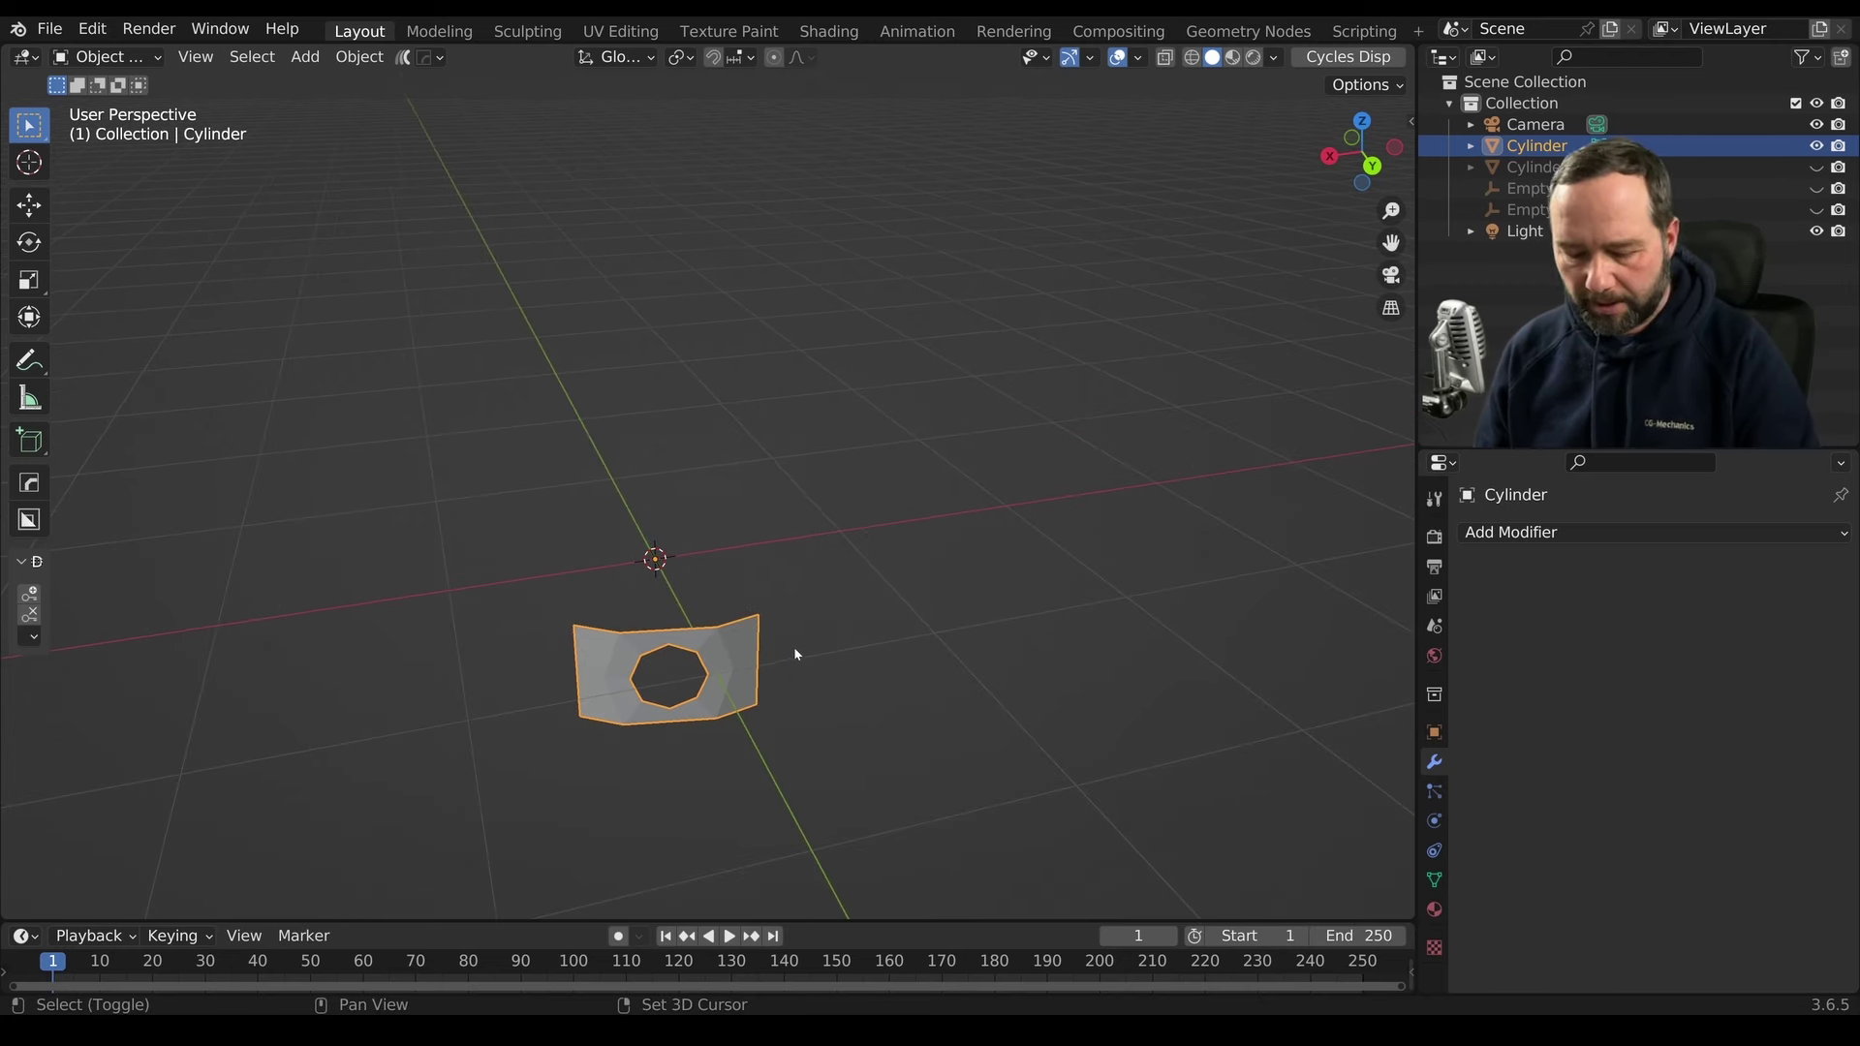
Add a Plain Axes empty at the origin and an Array modifier to the panel
key("shift+a")
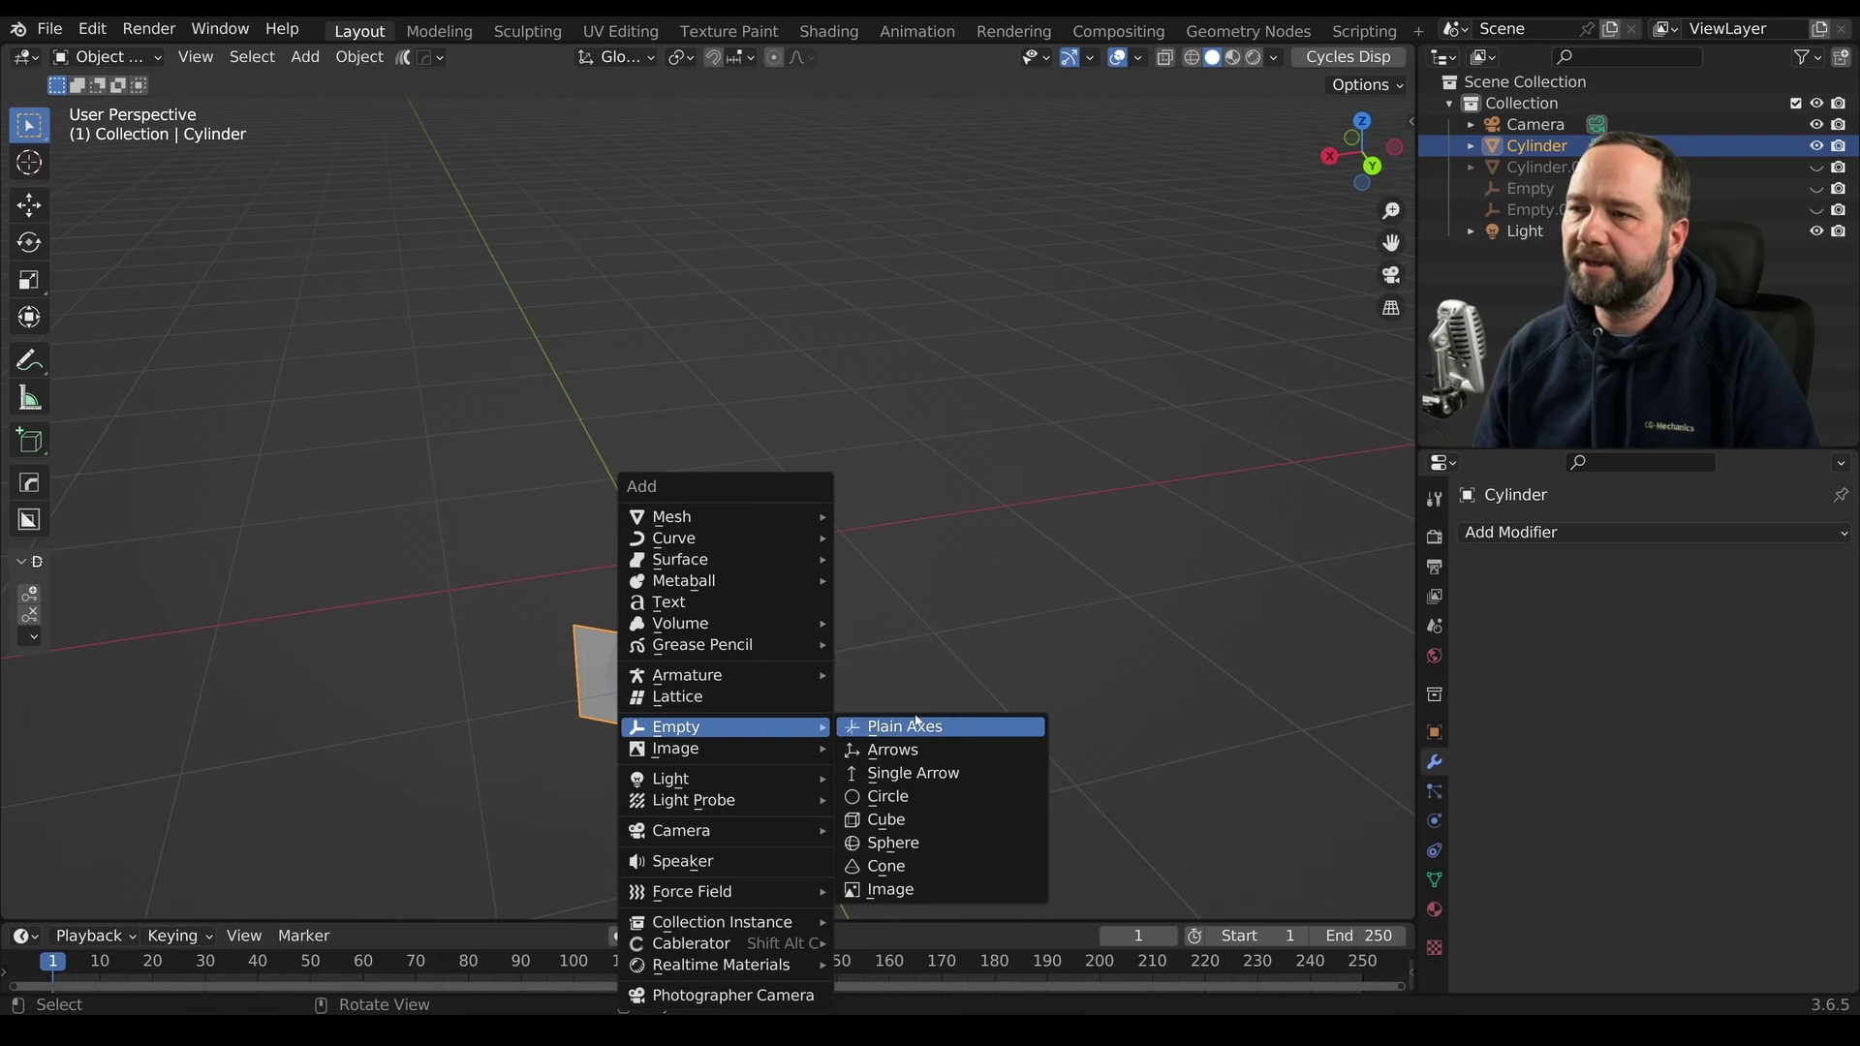
left_click(919, 734)
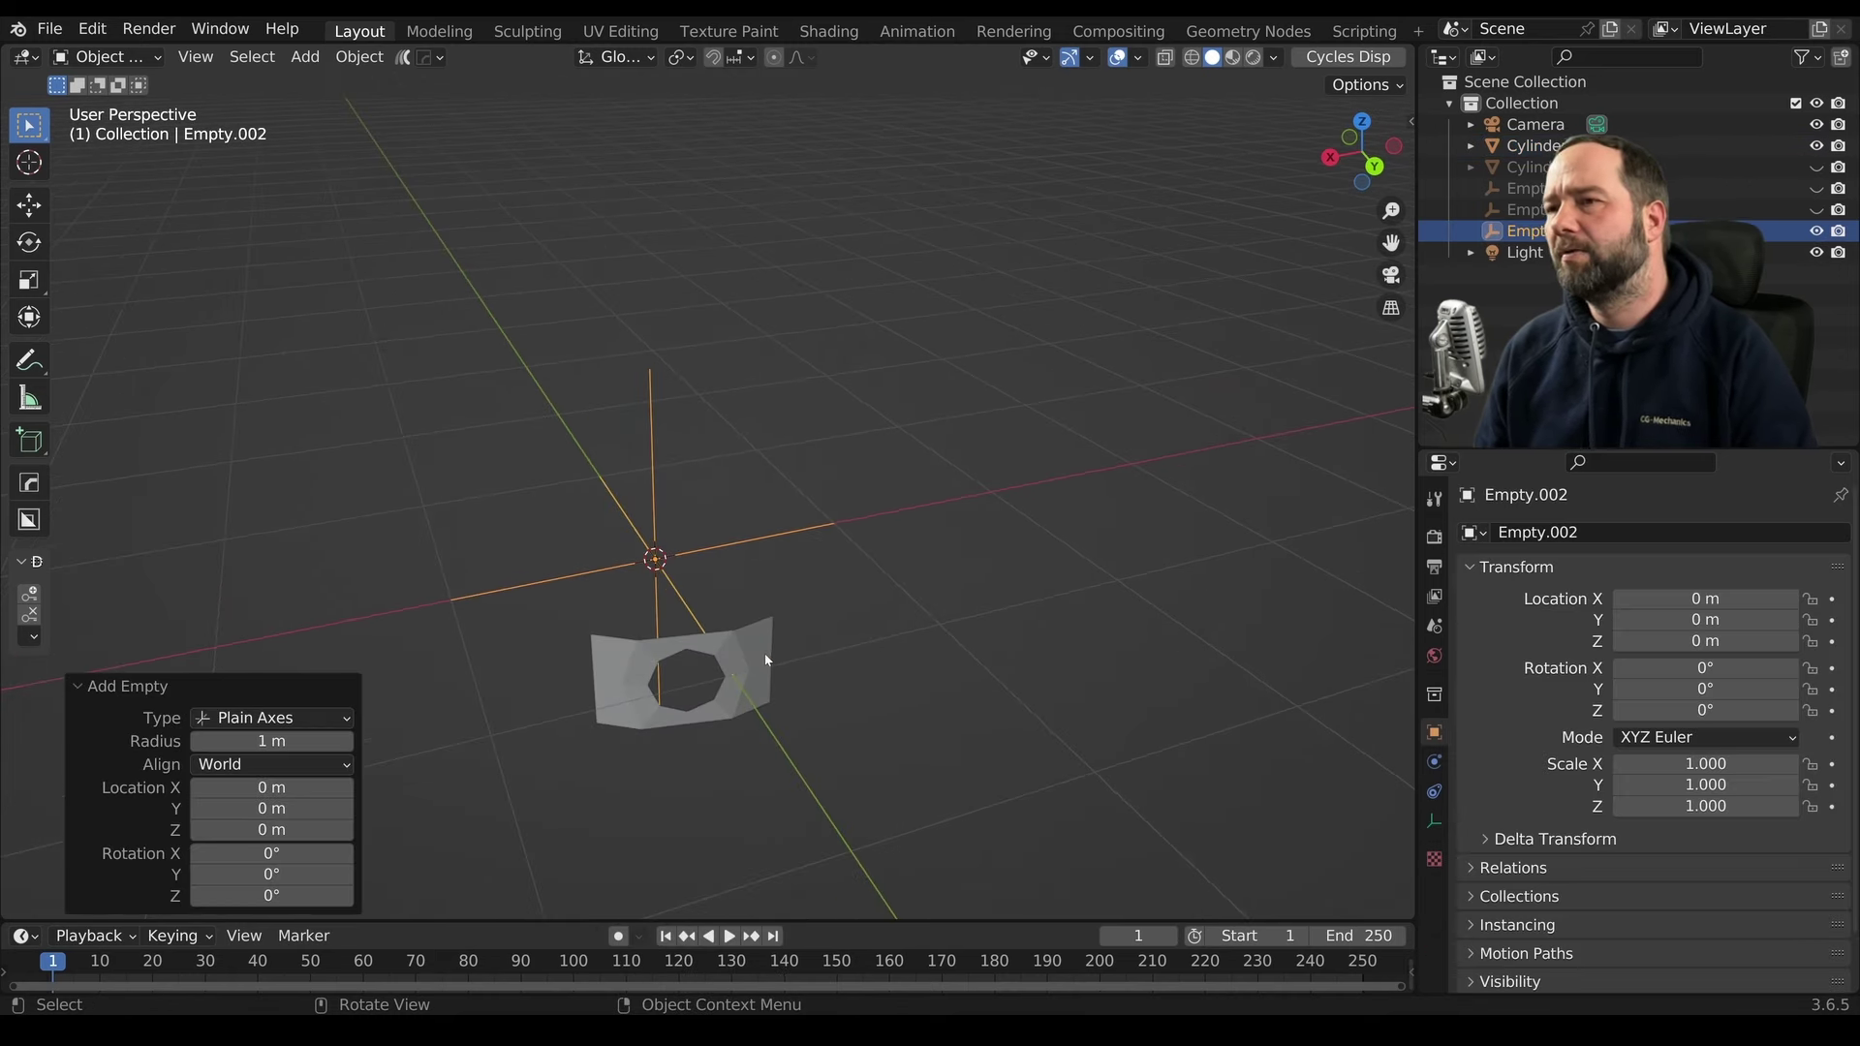
left_click(767, 661)
middle_click_drag(767, 661, 1072, 664)
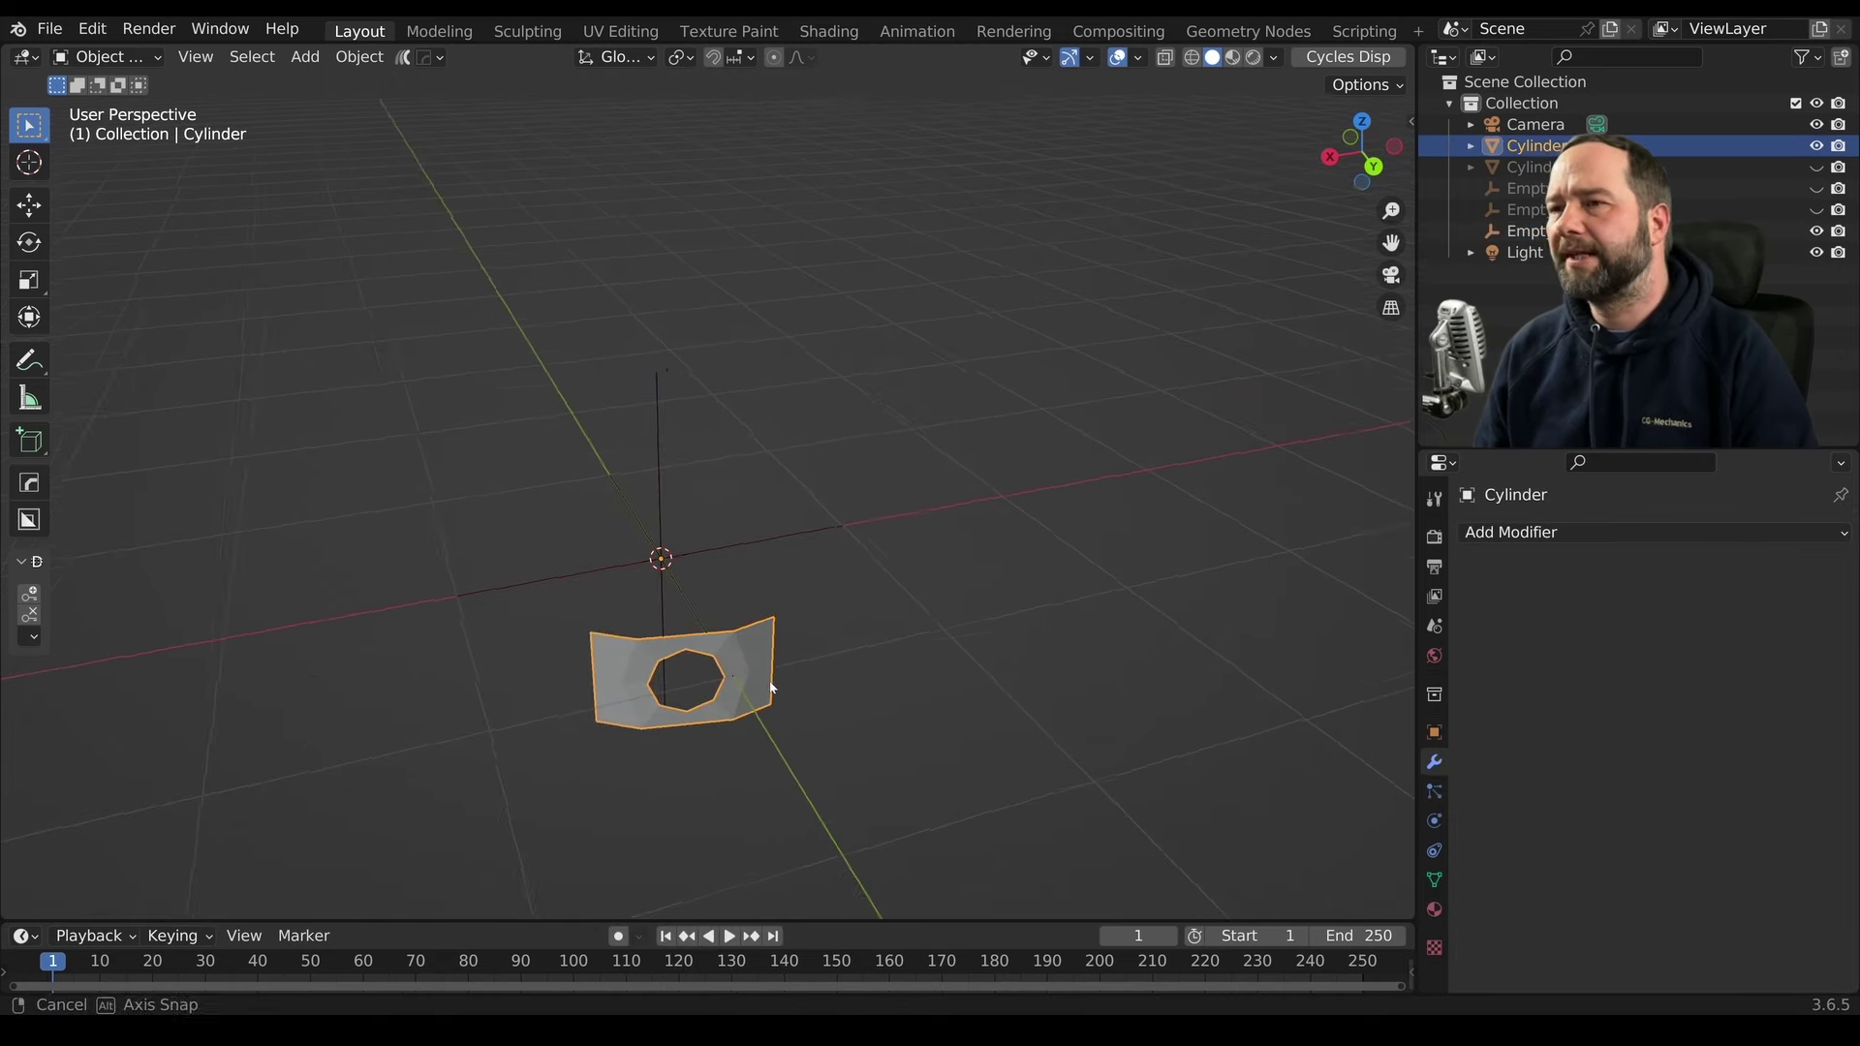
left_click(1528, 544)
left_click(1318, 95)
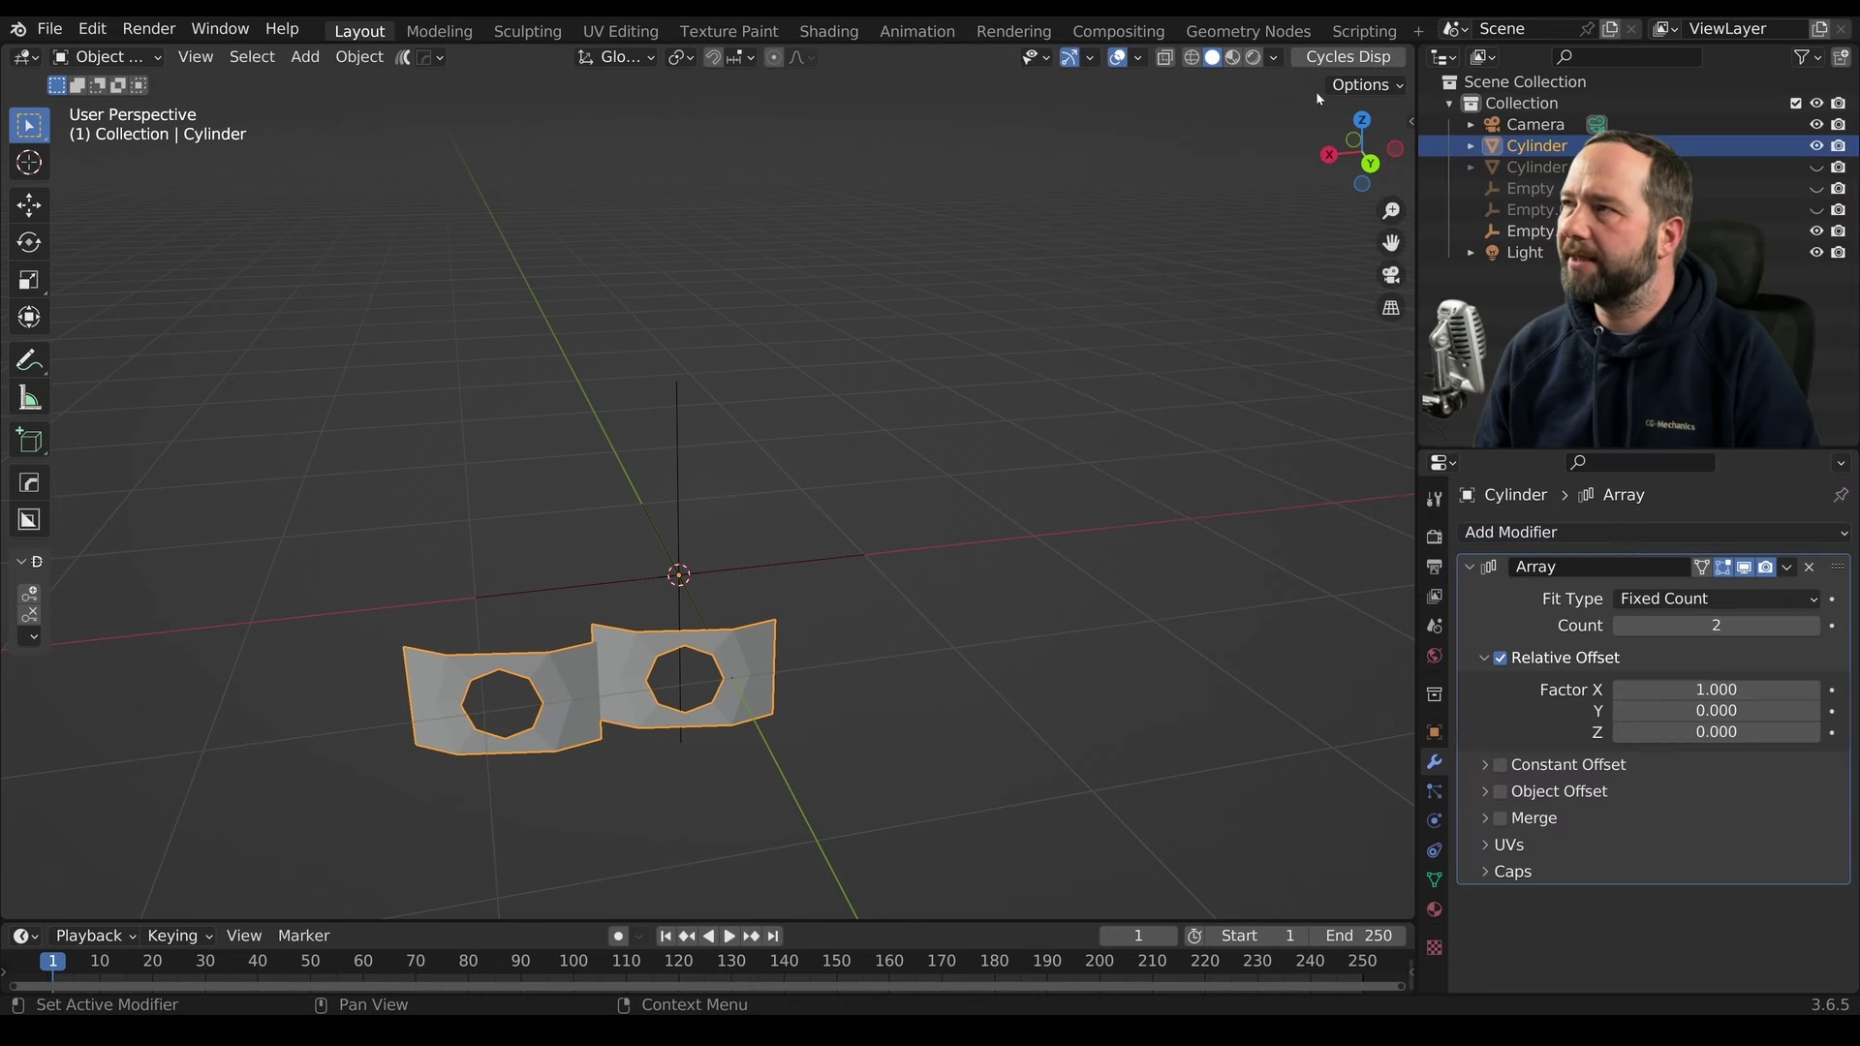
Shrink the empty's display size to 0.46 m and reselect the panel
left_click(682, 560)
mouse_move(689, 554)
middle_mouse_down()
mouse_move(752, 572)
mouse_move(736, 570)
mouse_move(740, 593)
mouse_move(770, 551)
middle_mouse_up()
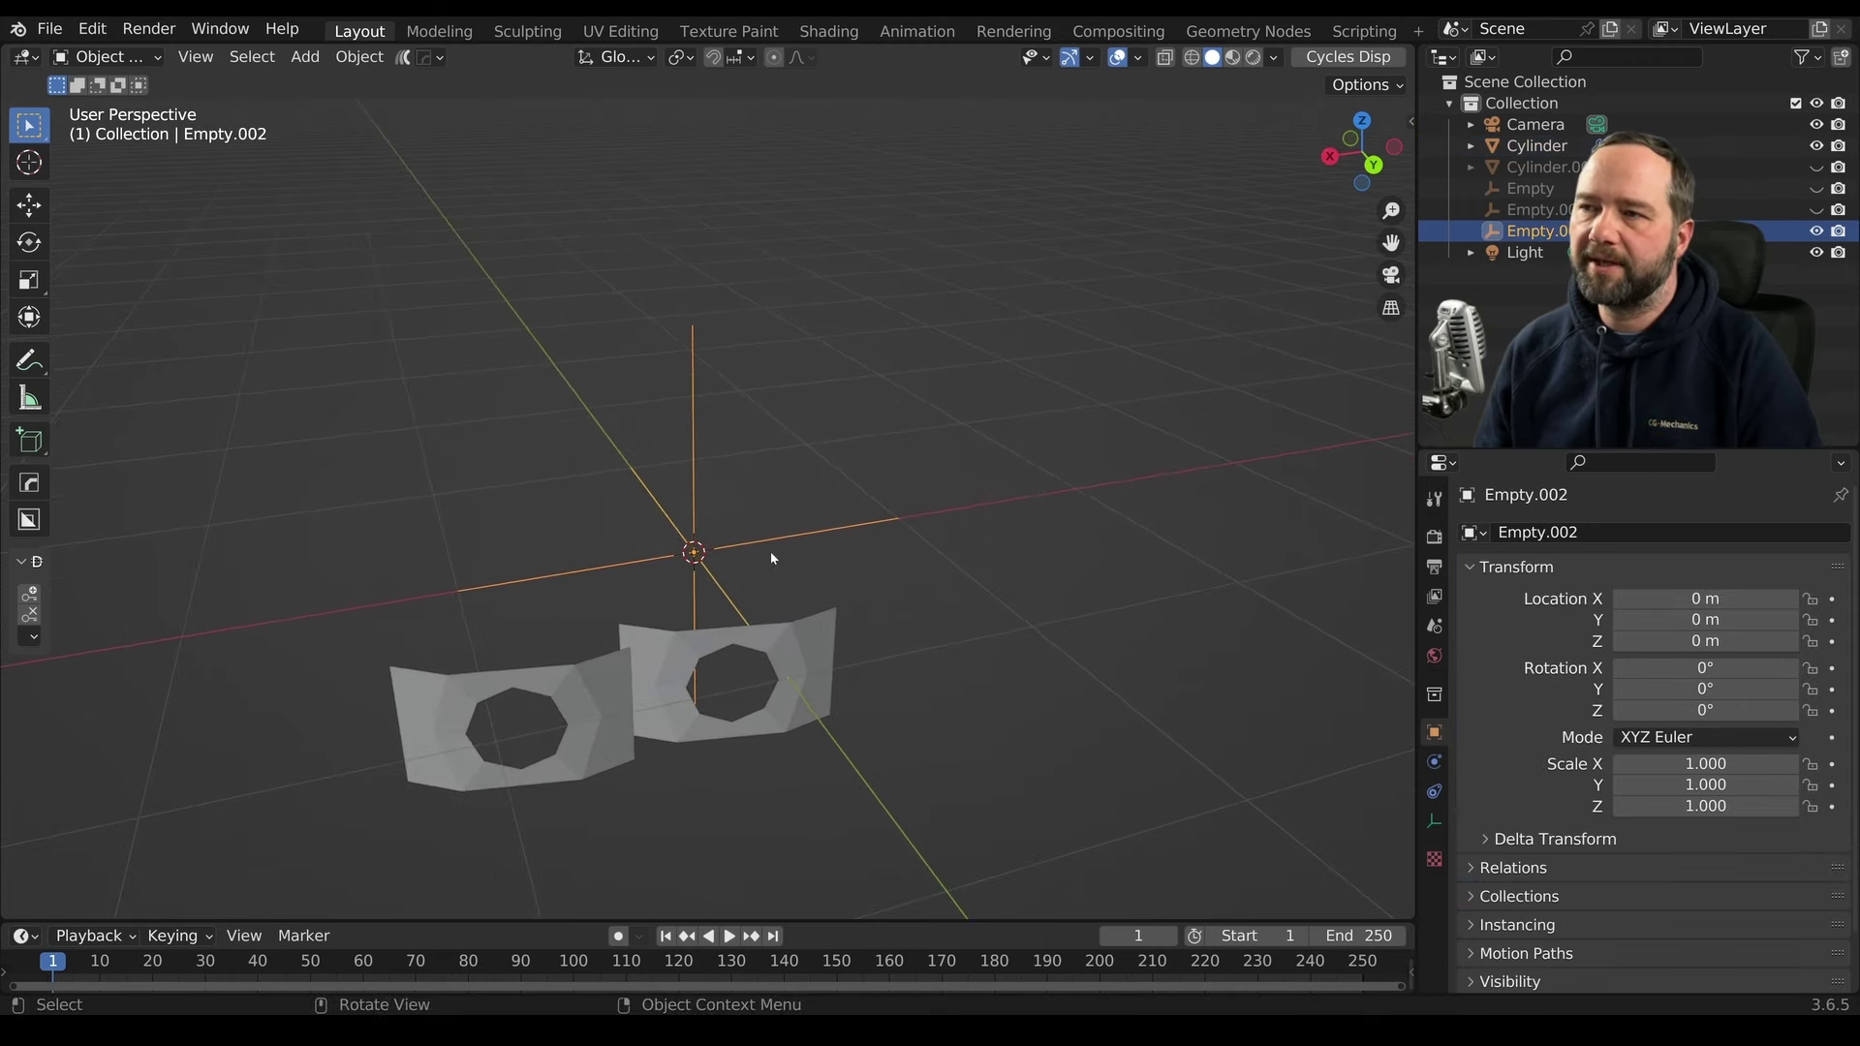
left_click(1435, 821)
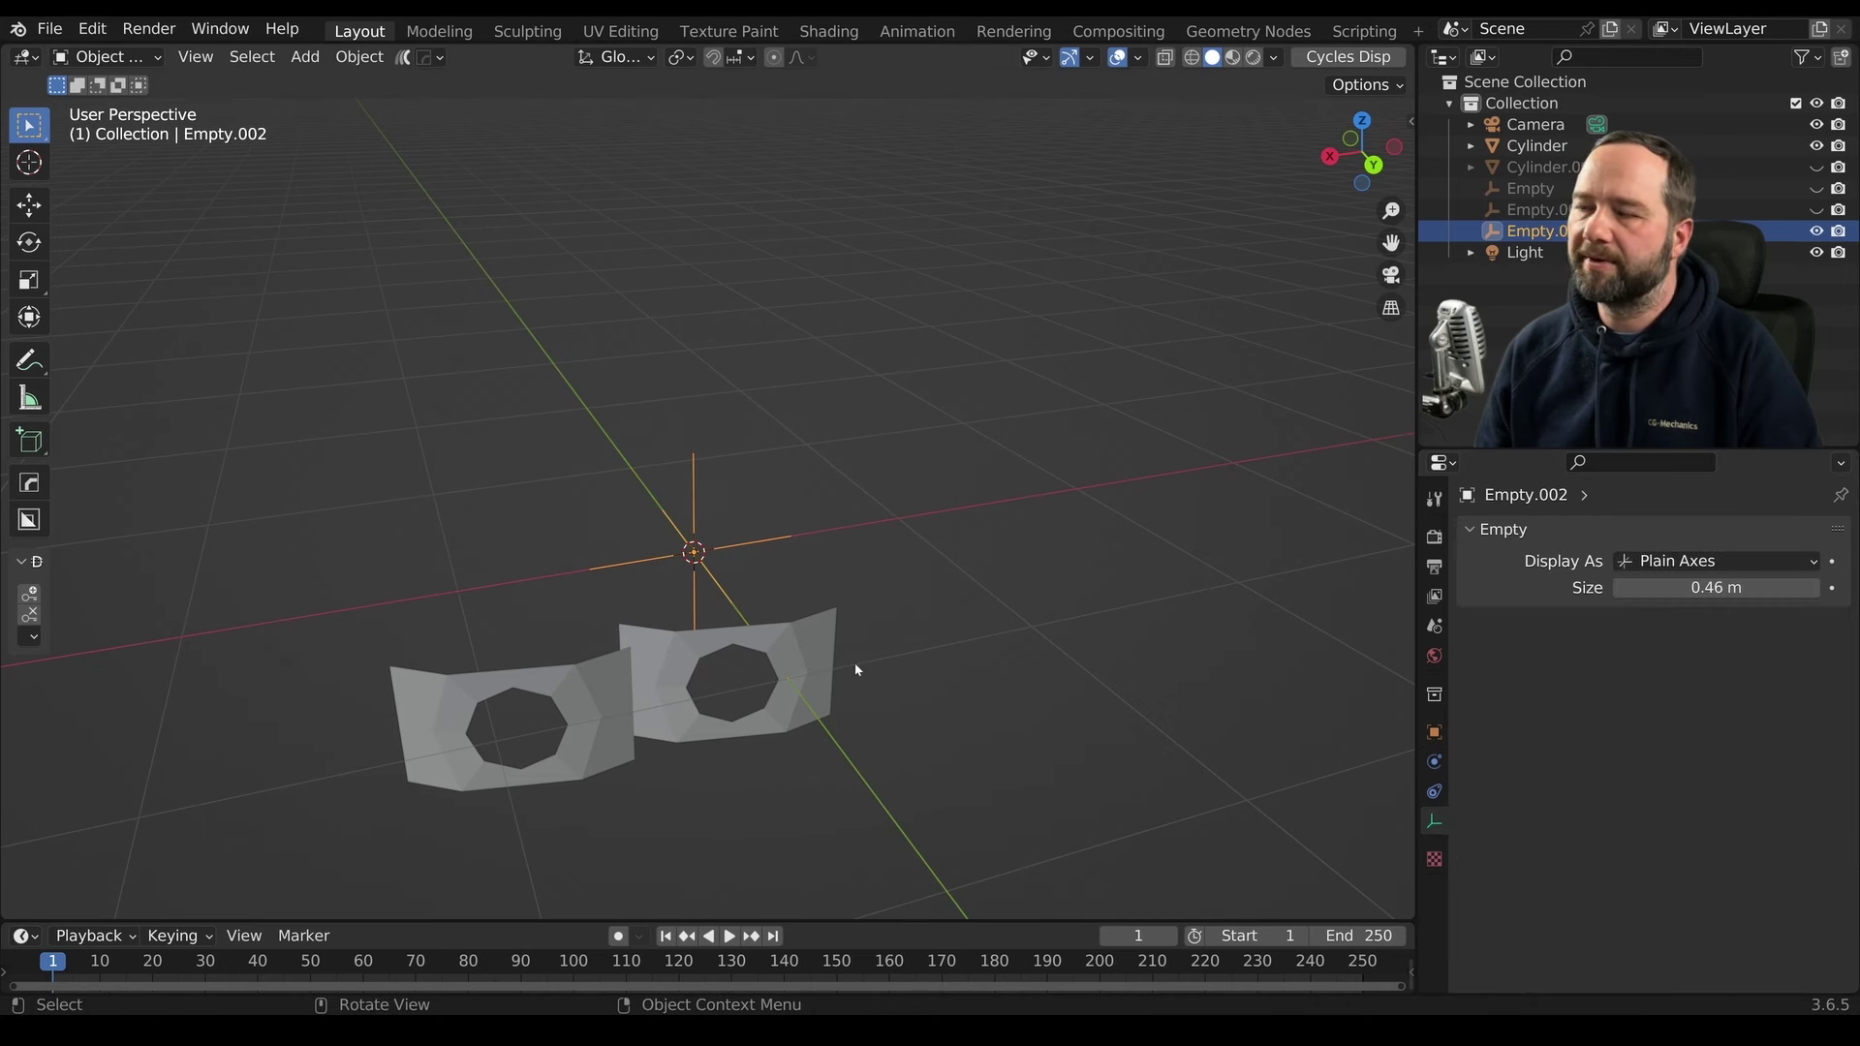
left_click(820, 651)
middle_click_drag(819, 651, 880, 655)
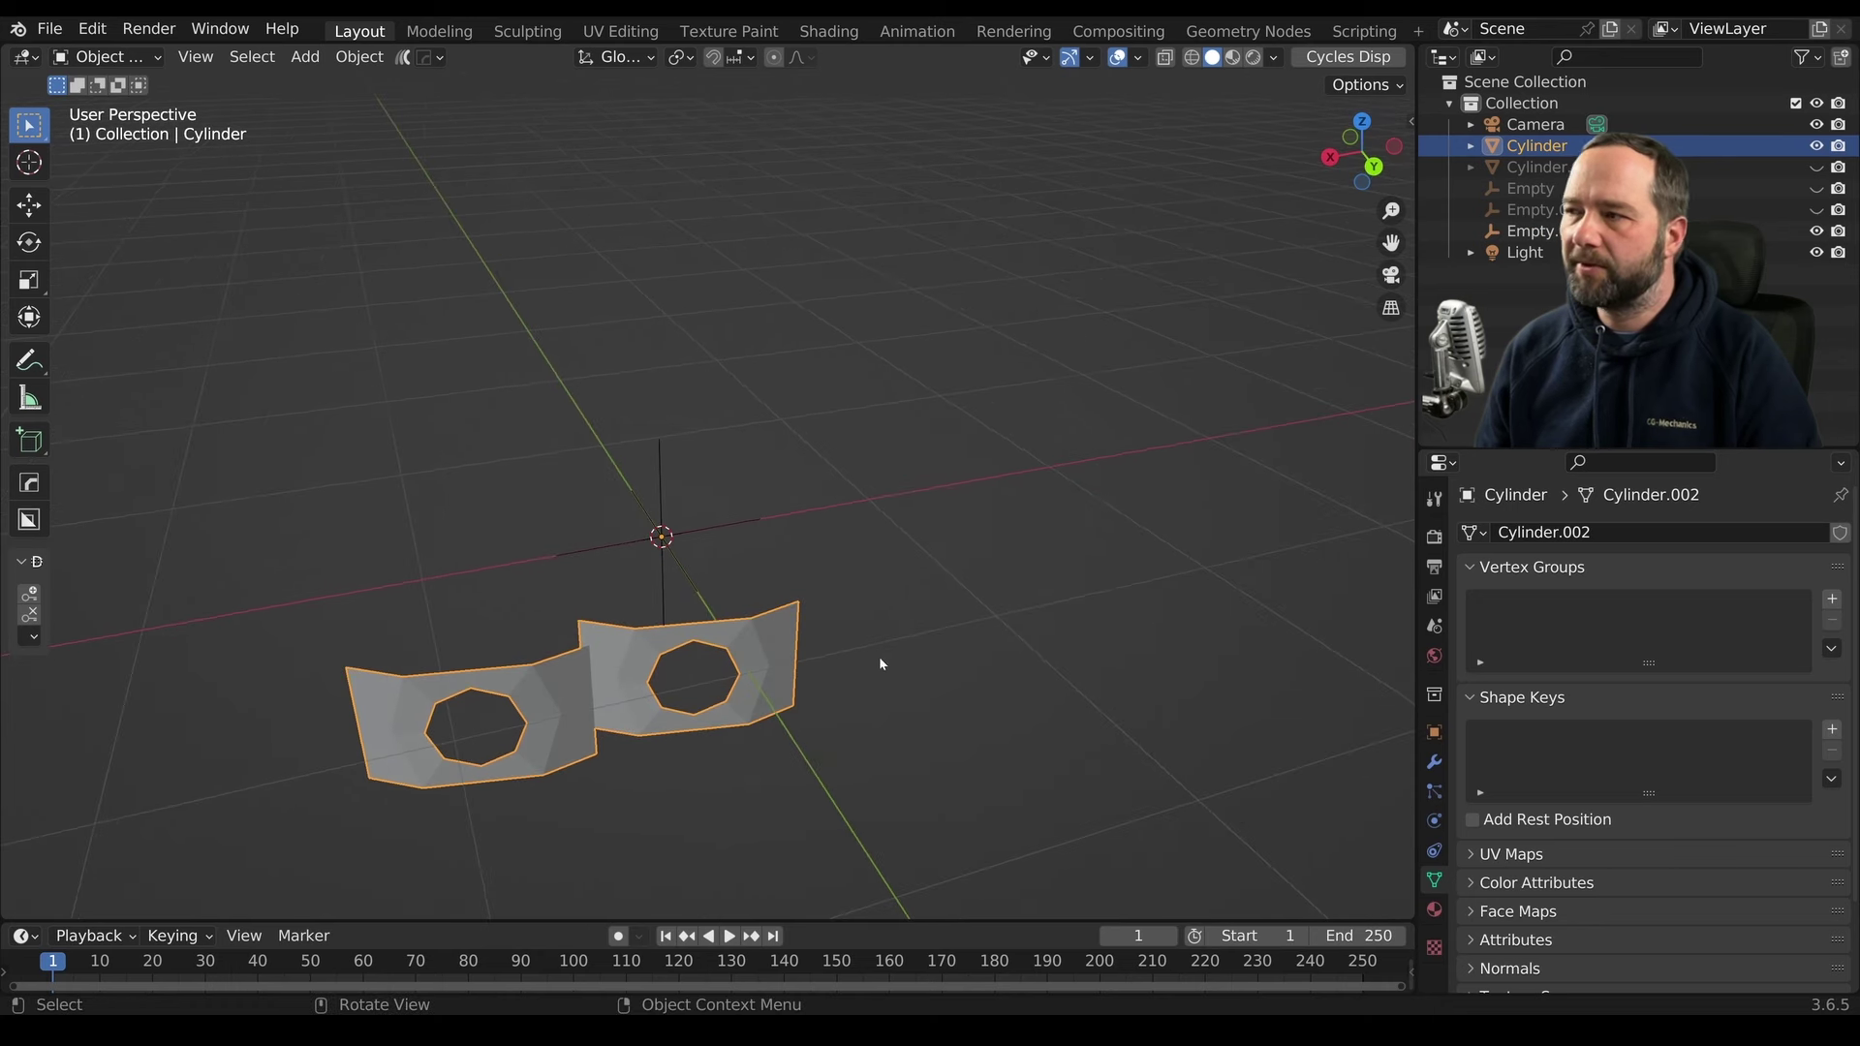
Switch the Array from Relative Offset to Object Offset using Empty.002
left_click(1434, 763)
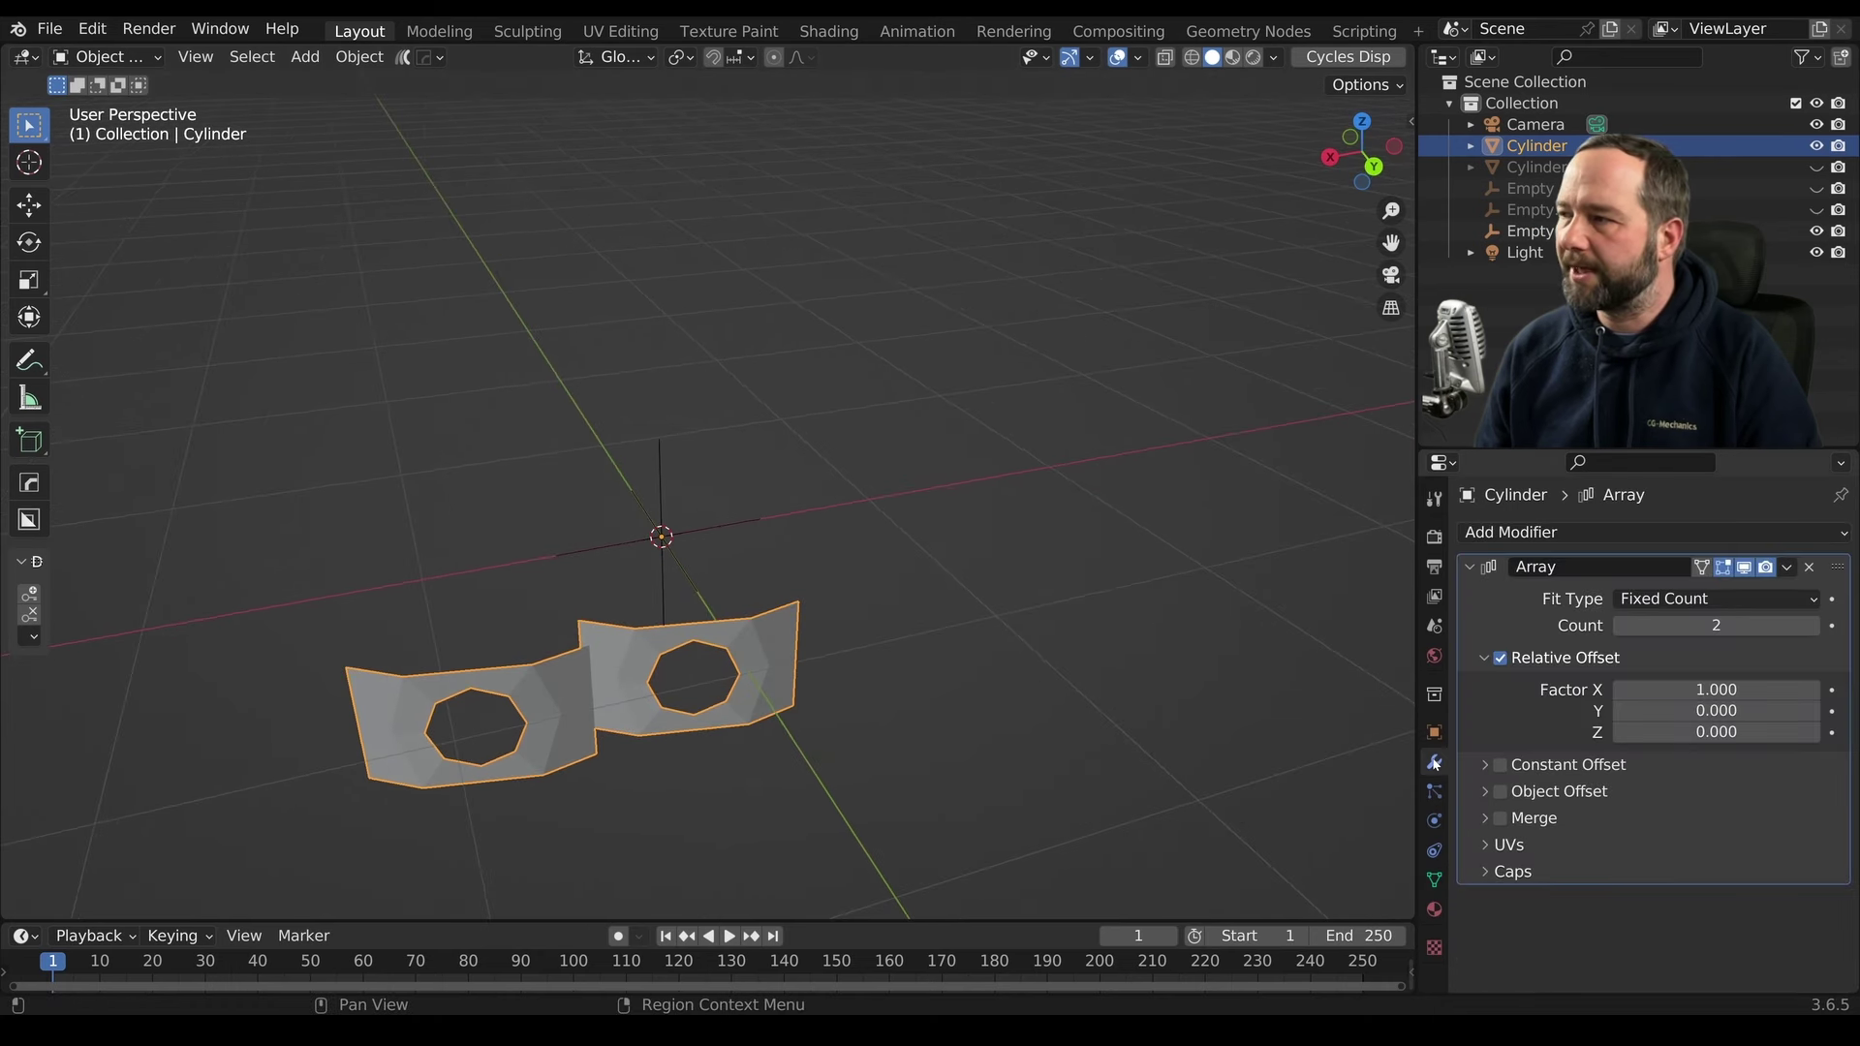
left_click(1501, 659)
left_click(1483, 659)
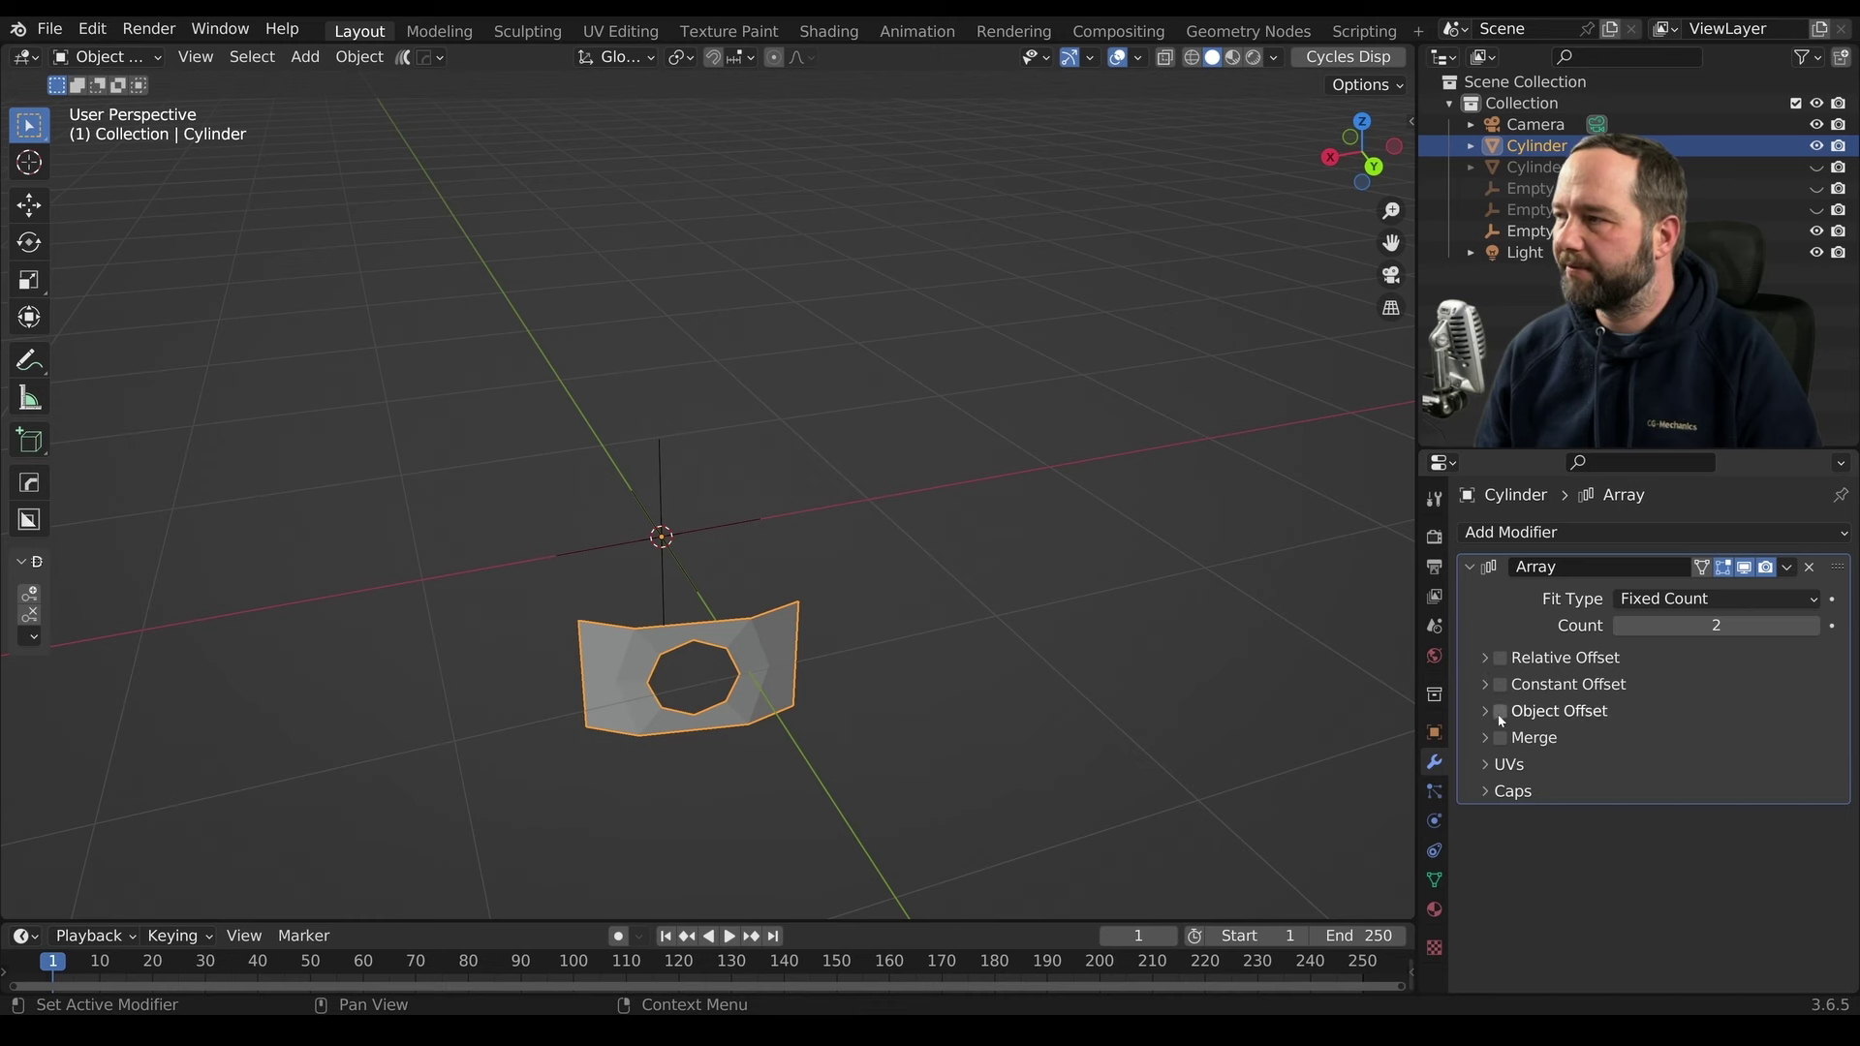
left_click(1487, 714)
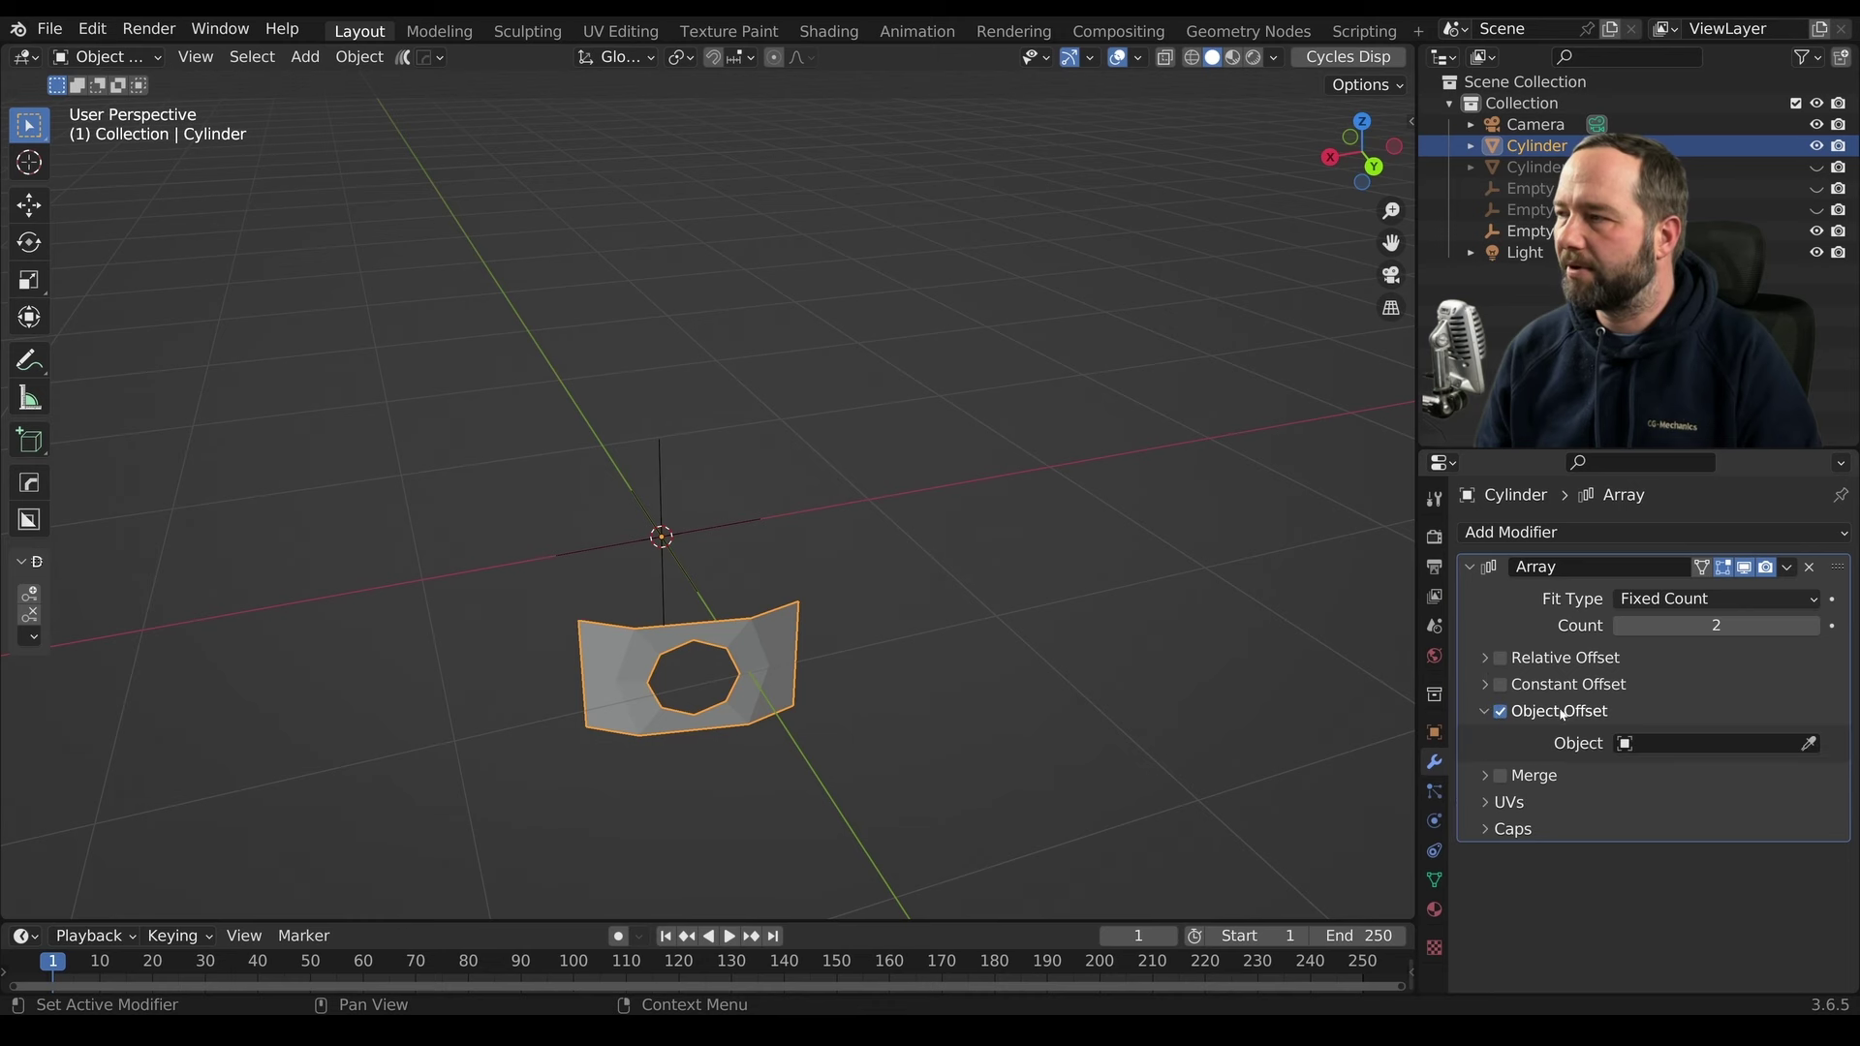
left_click(1808, 744)
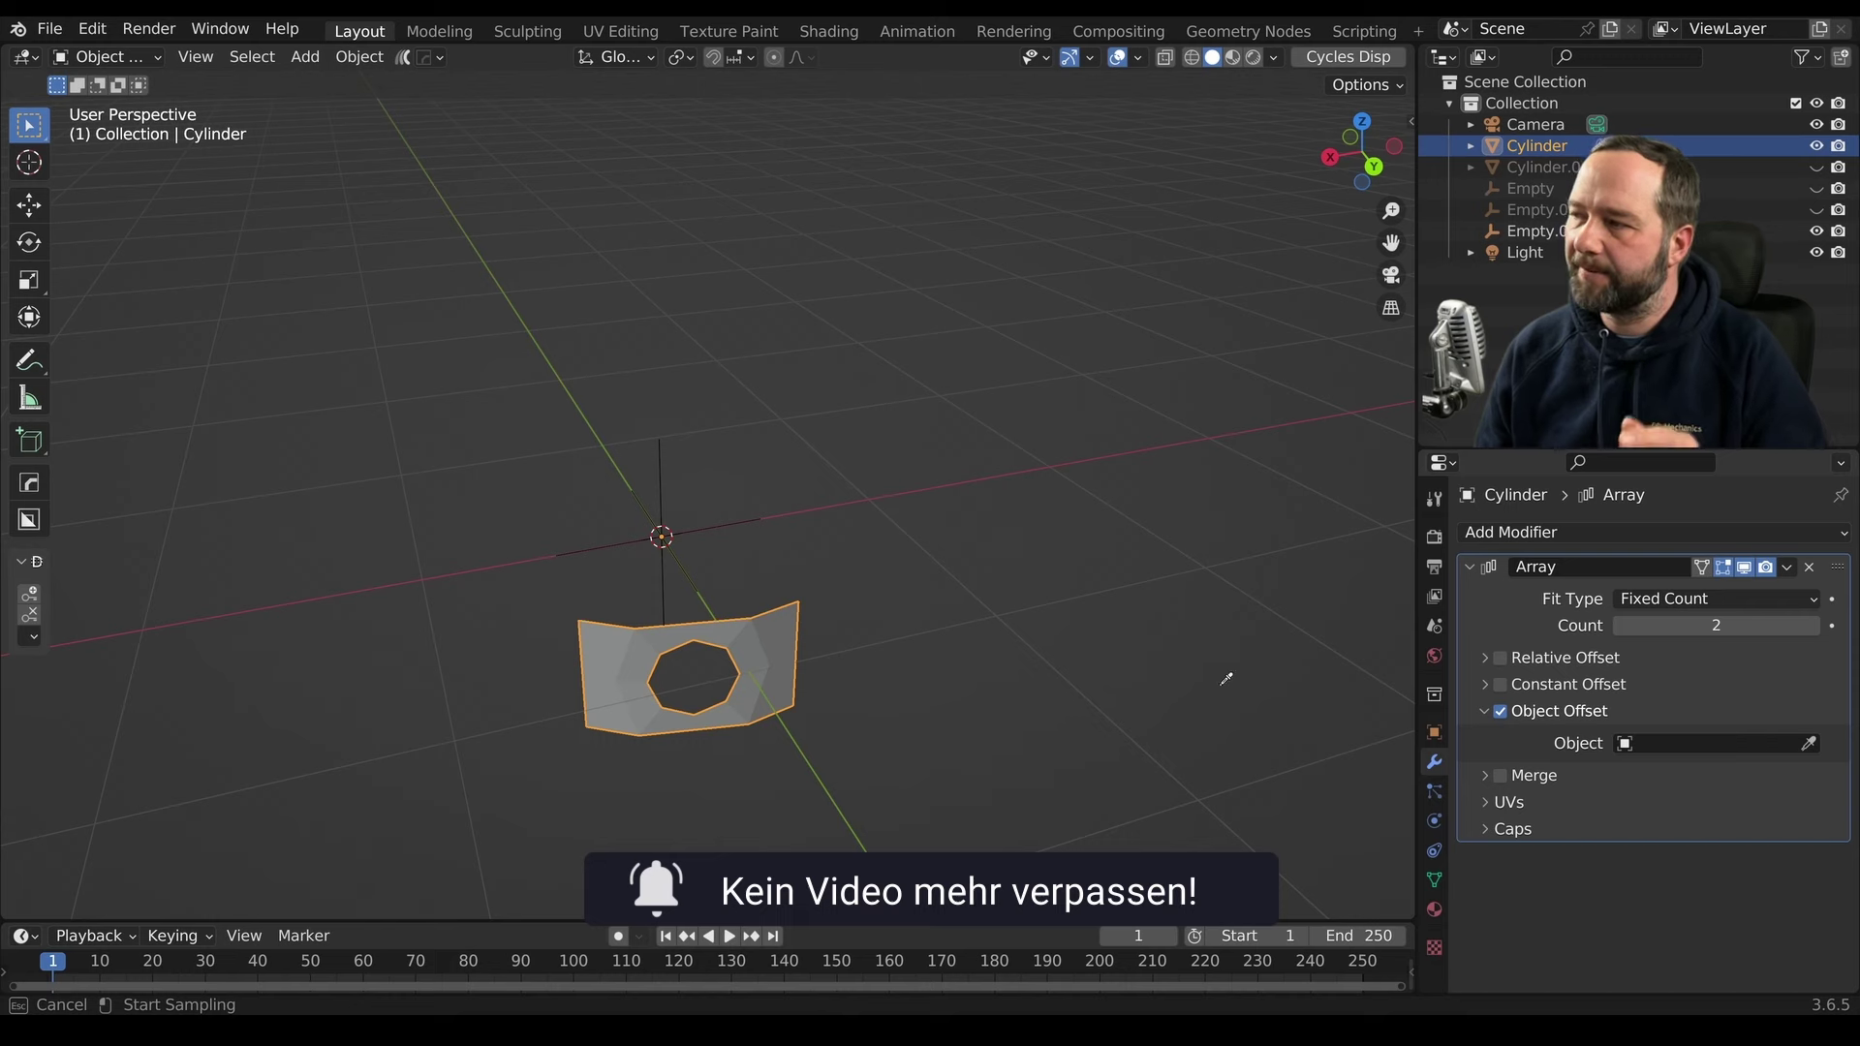
left_click(721, 523)
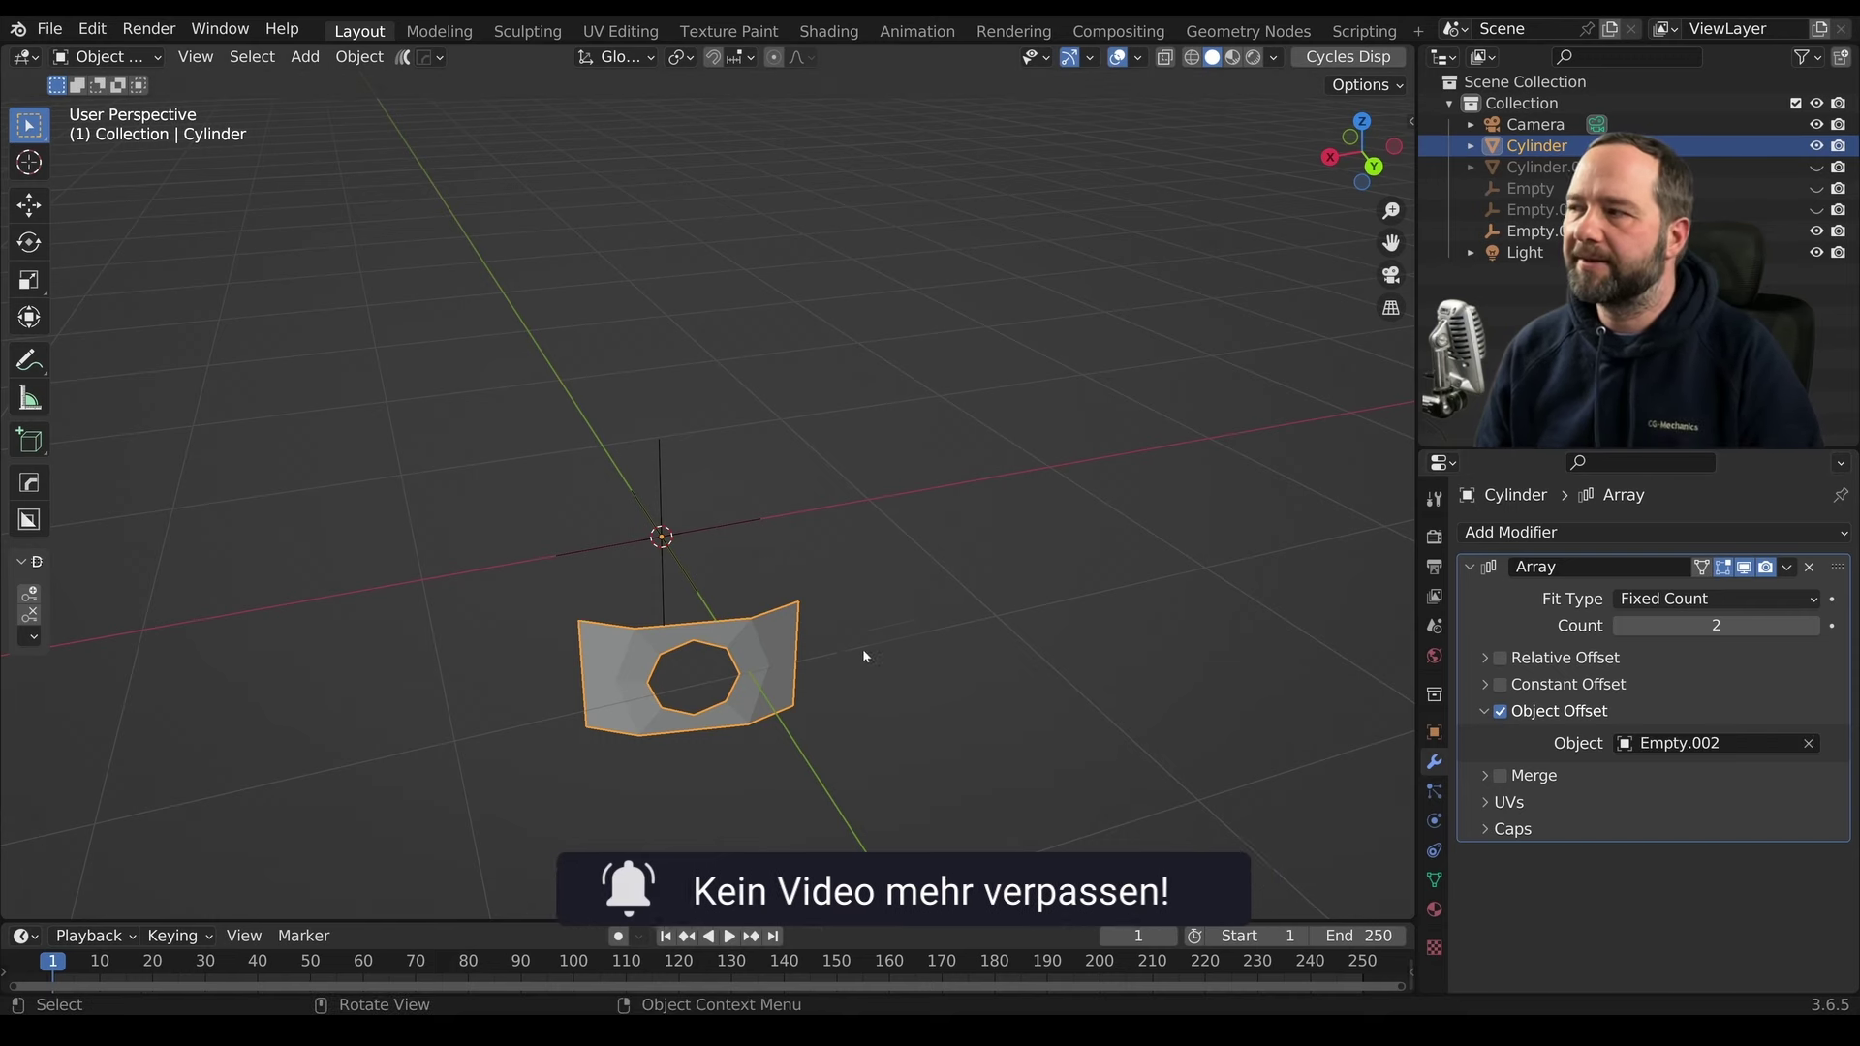
mouse_move(932, 680)
middle_mouse_down()
mouse_move(931, 695)
mouse_move(861, 692)
middle_mouse_up()
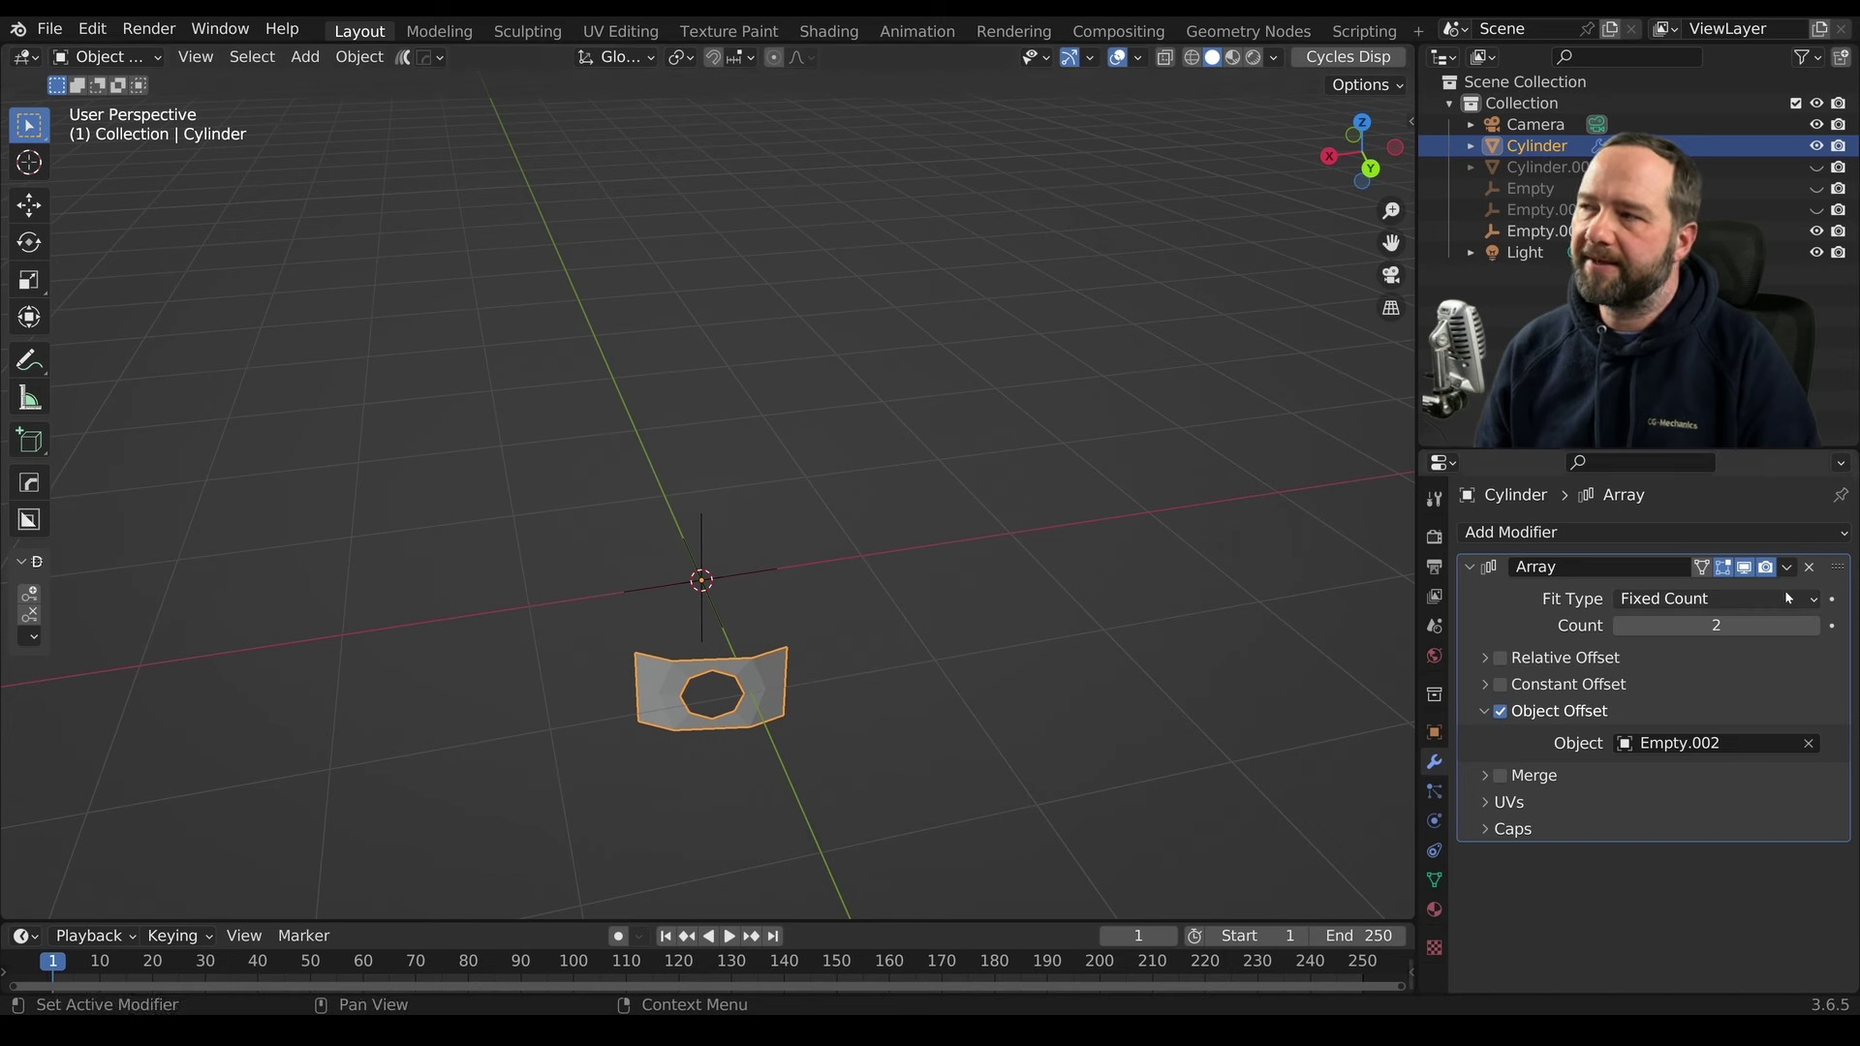
Set the array Count to 8 and select Empty.002
left_click(1718, 625)
type("4")
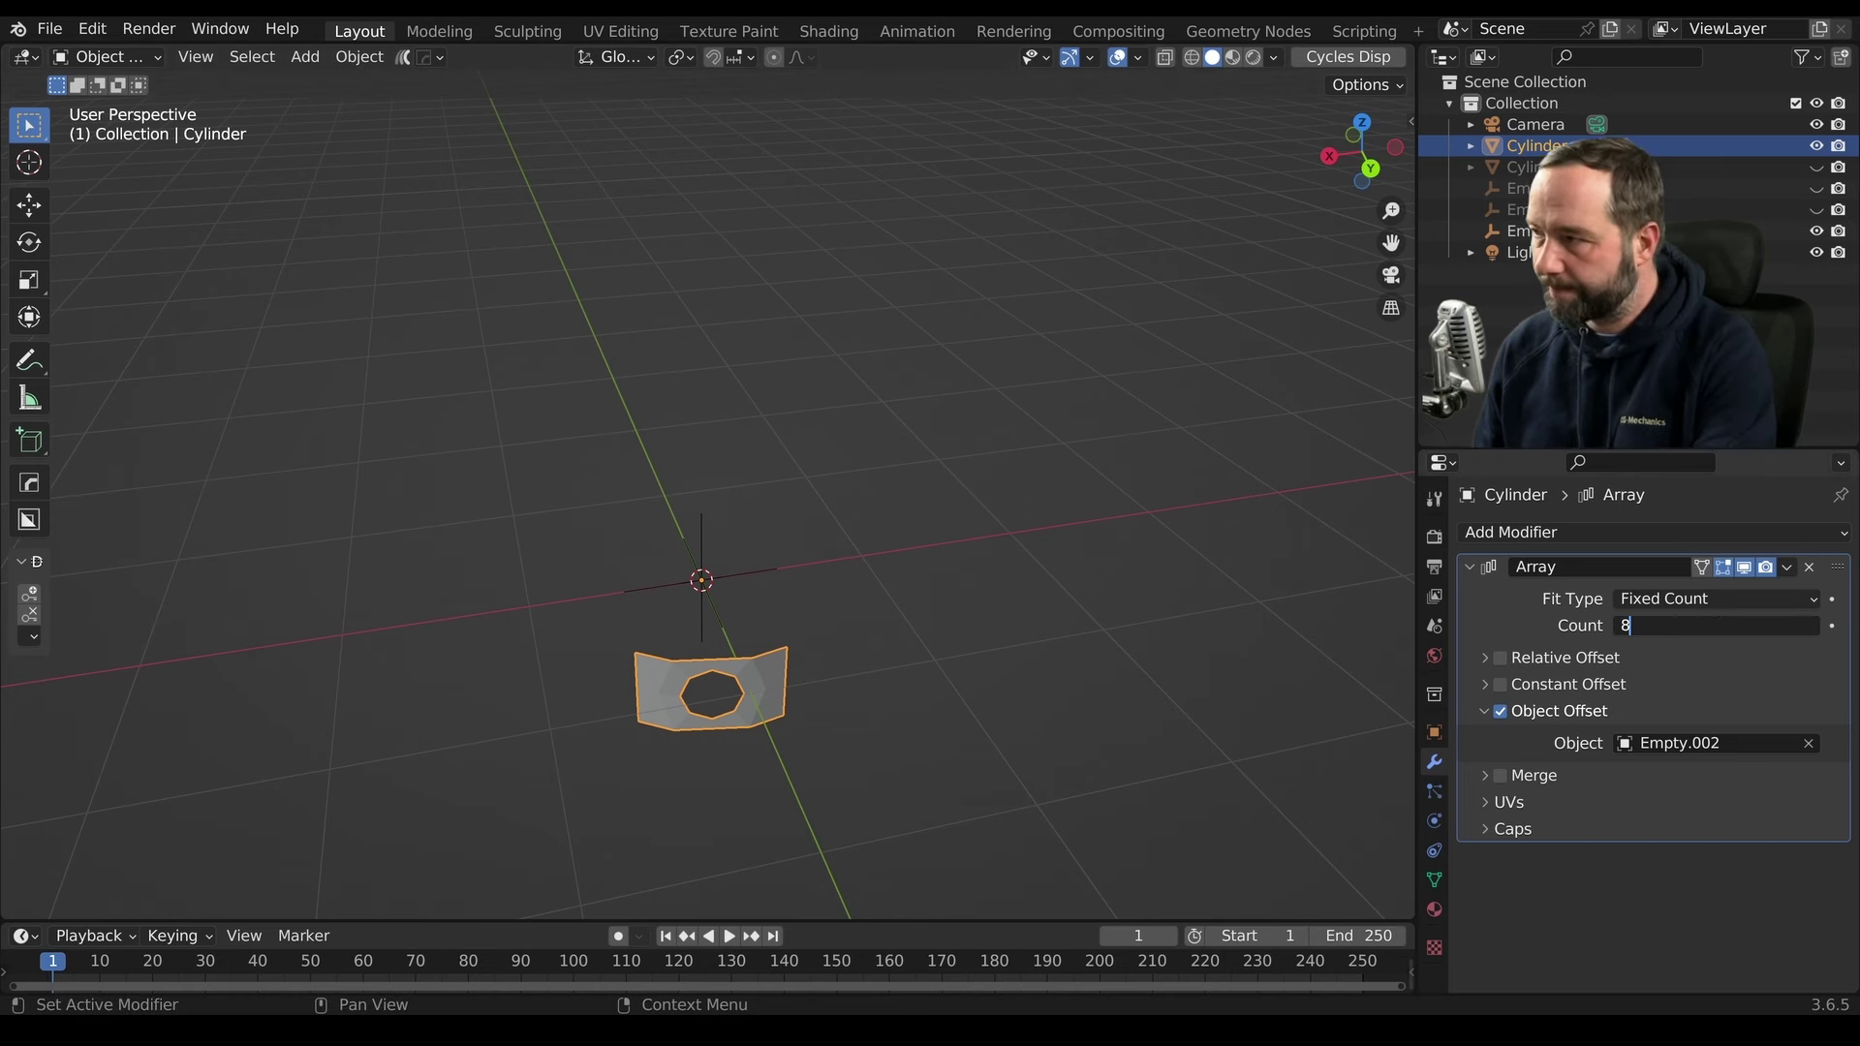
key("Return")
left_click_drag(1718, 625, 1734, 625)
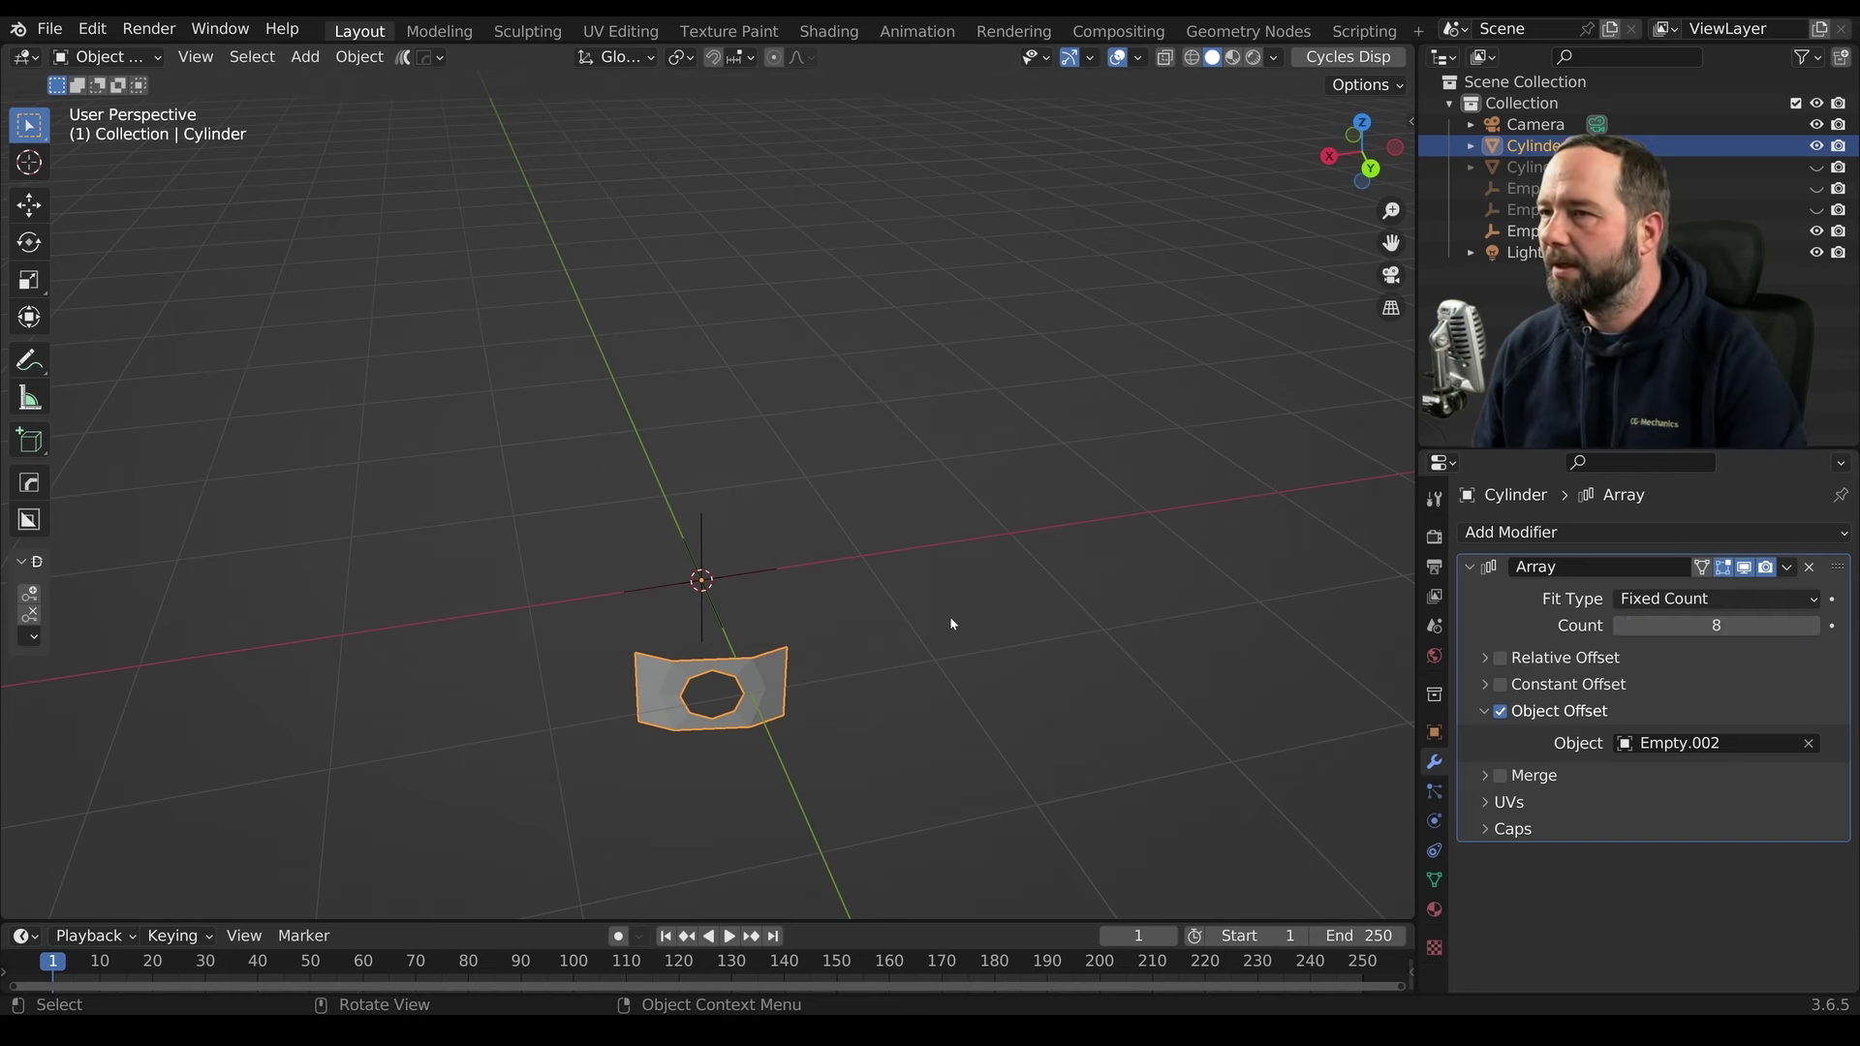
left_click(681, 588)
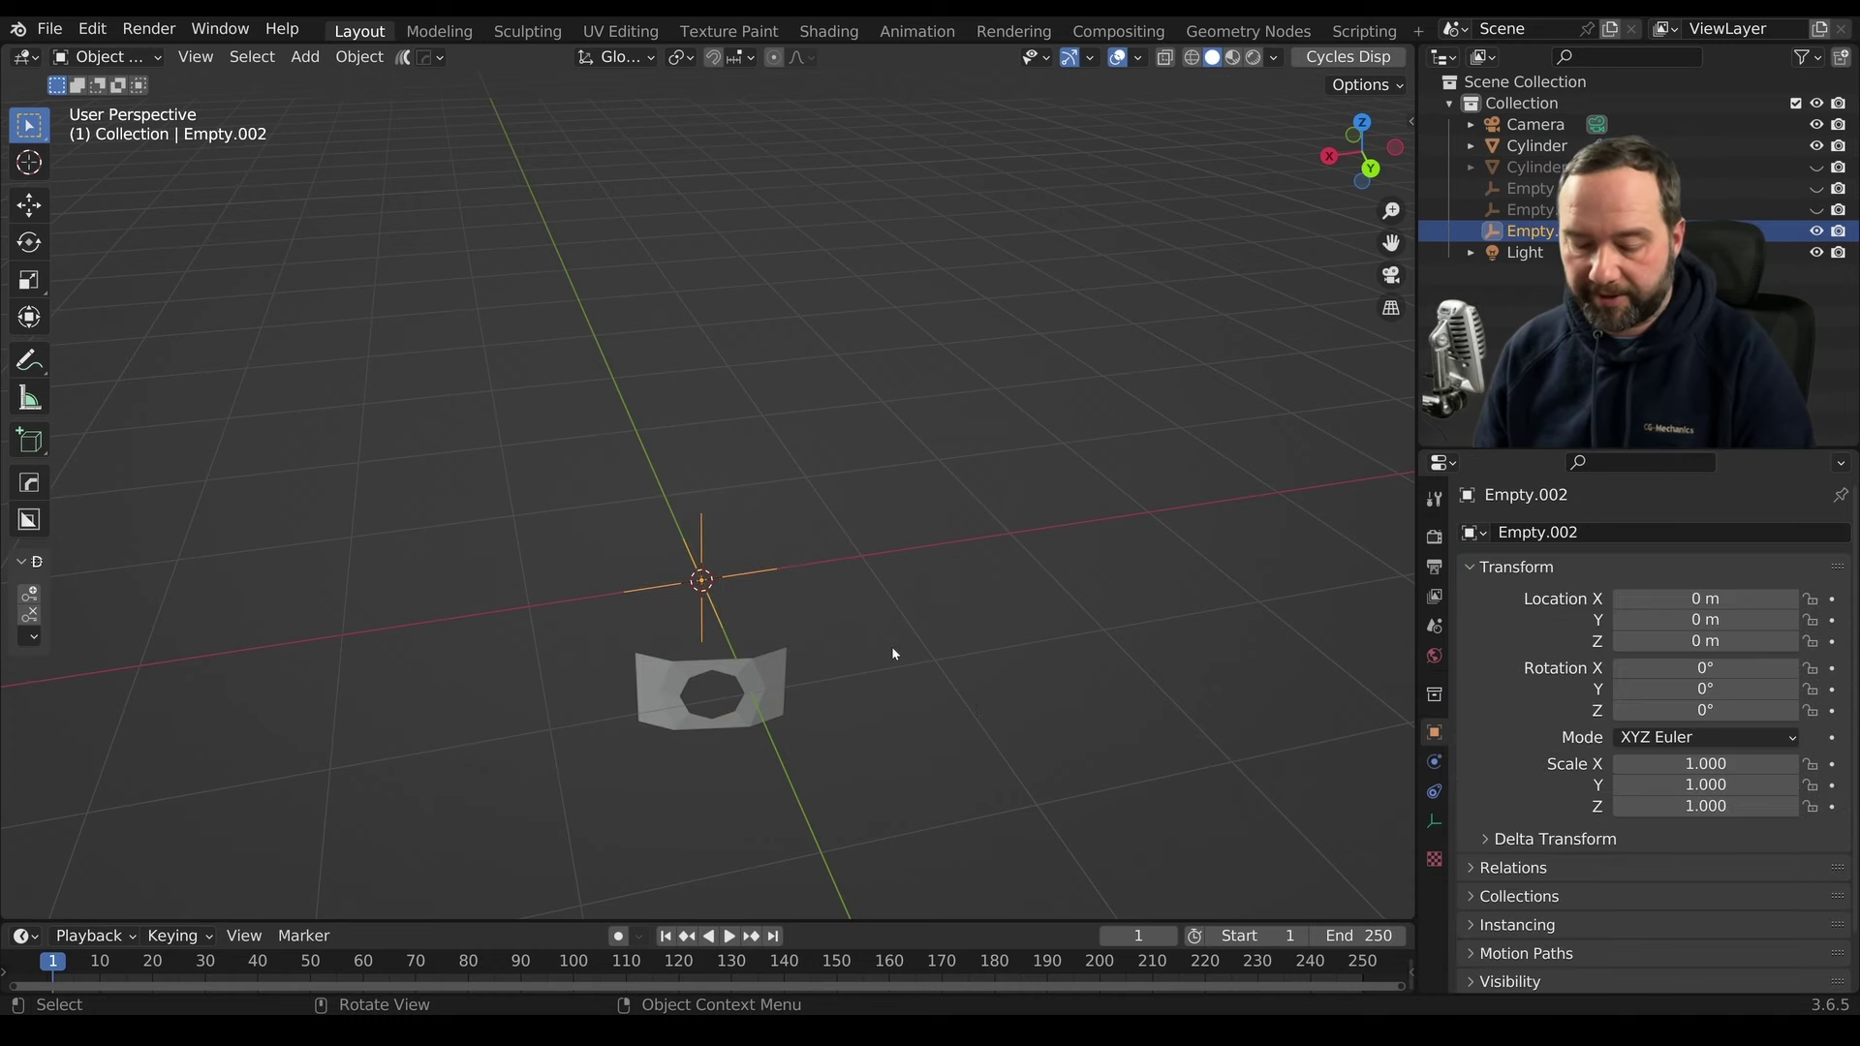
Rotate Empty.002 45° about Z to close the array into a ring
key("r")
key("z")
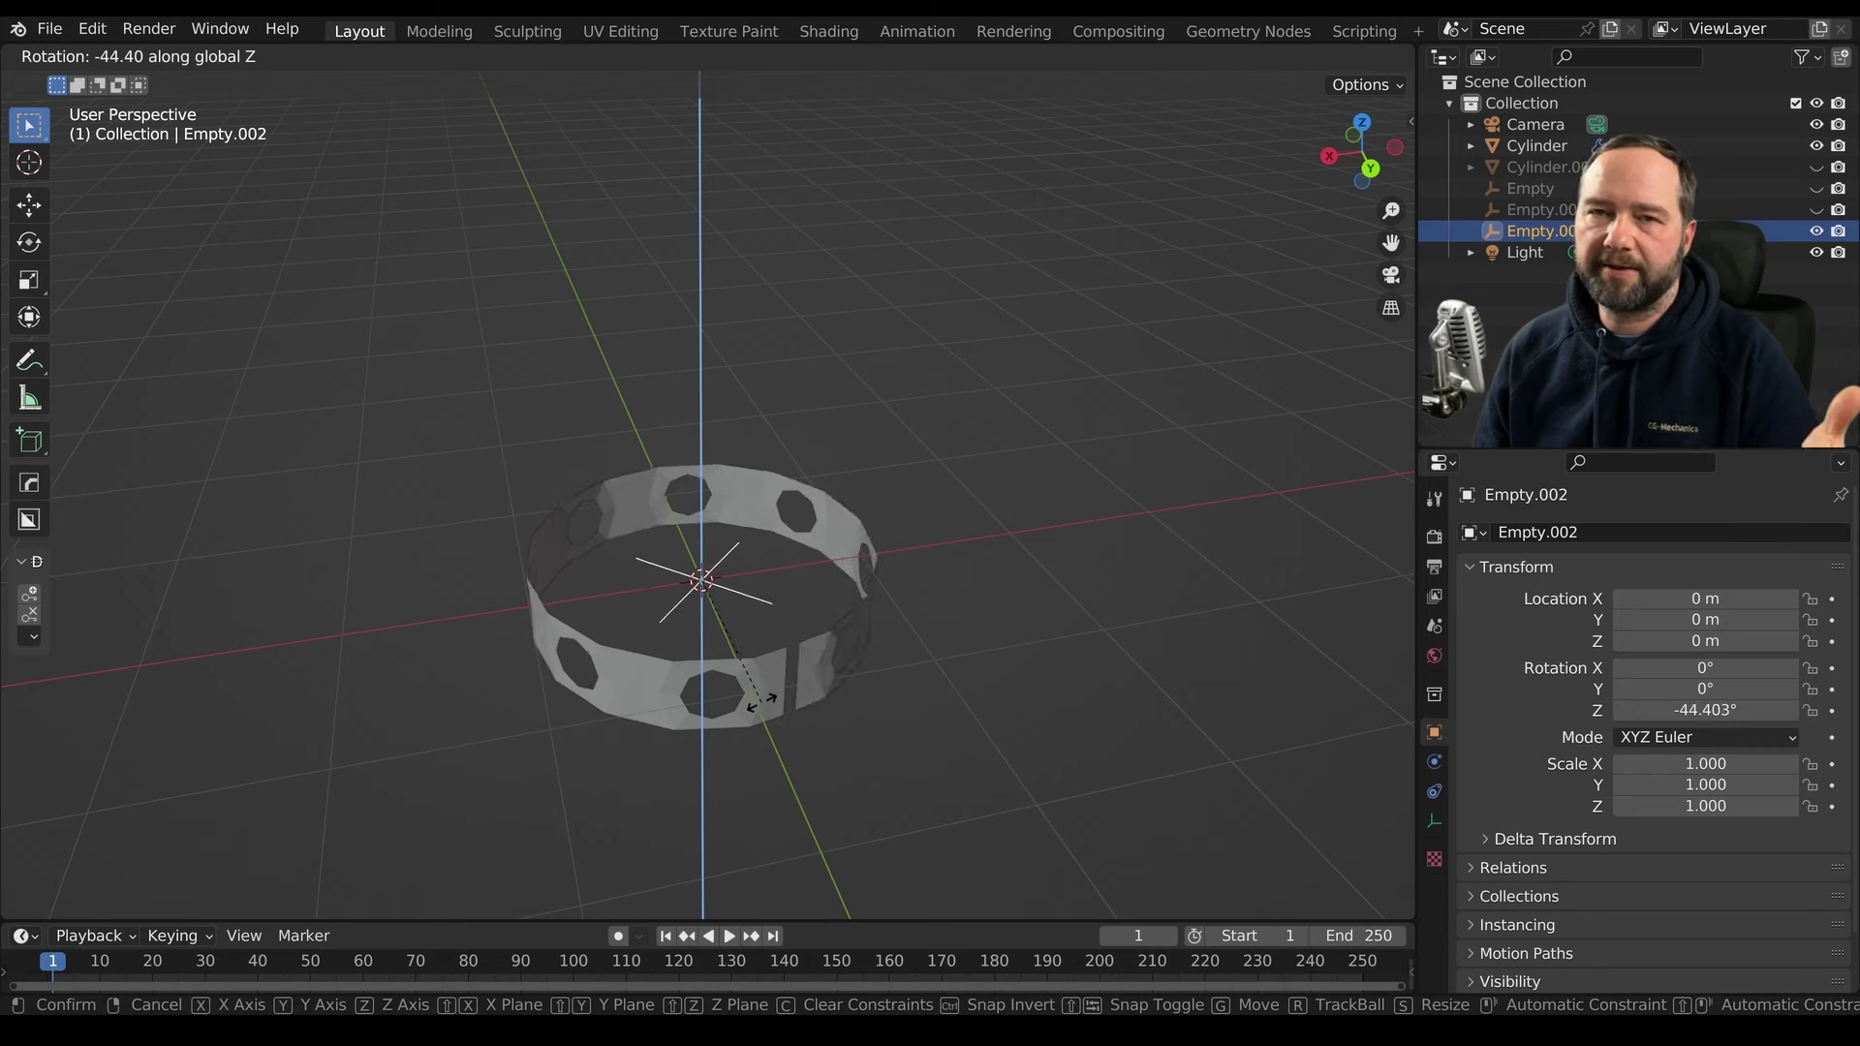
type("4")
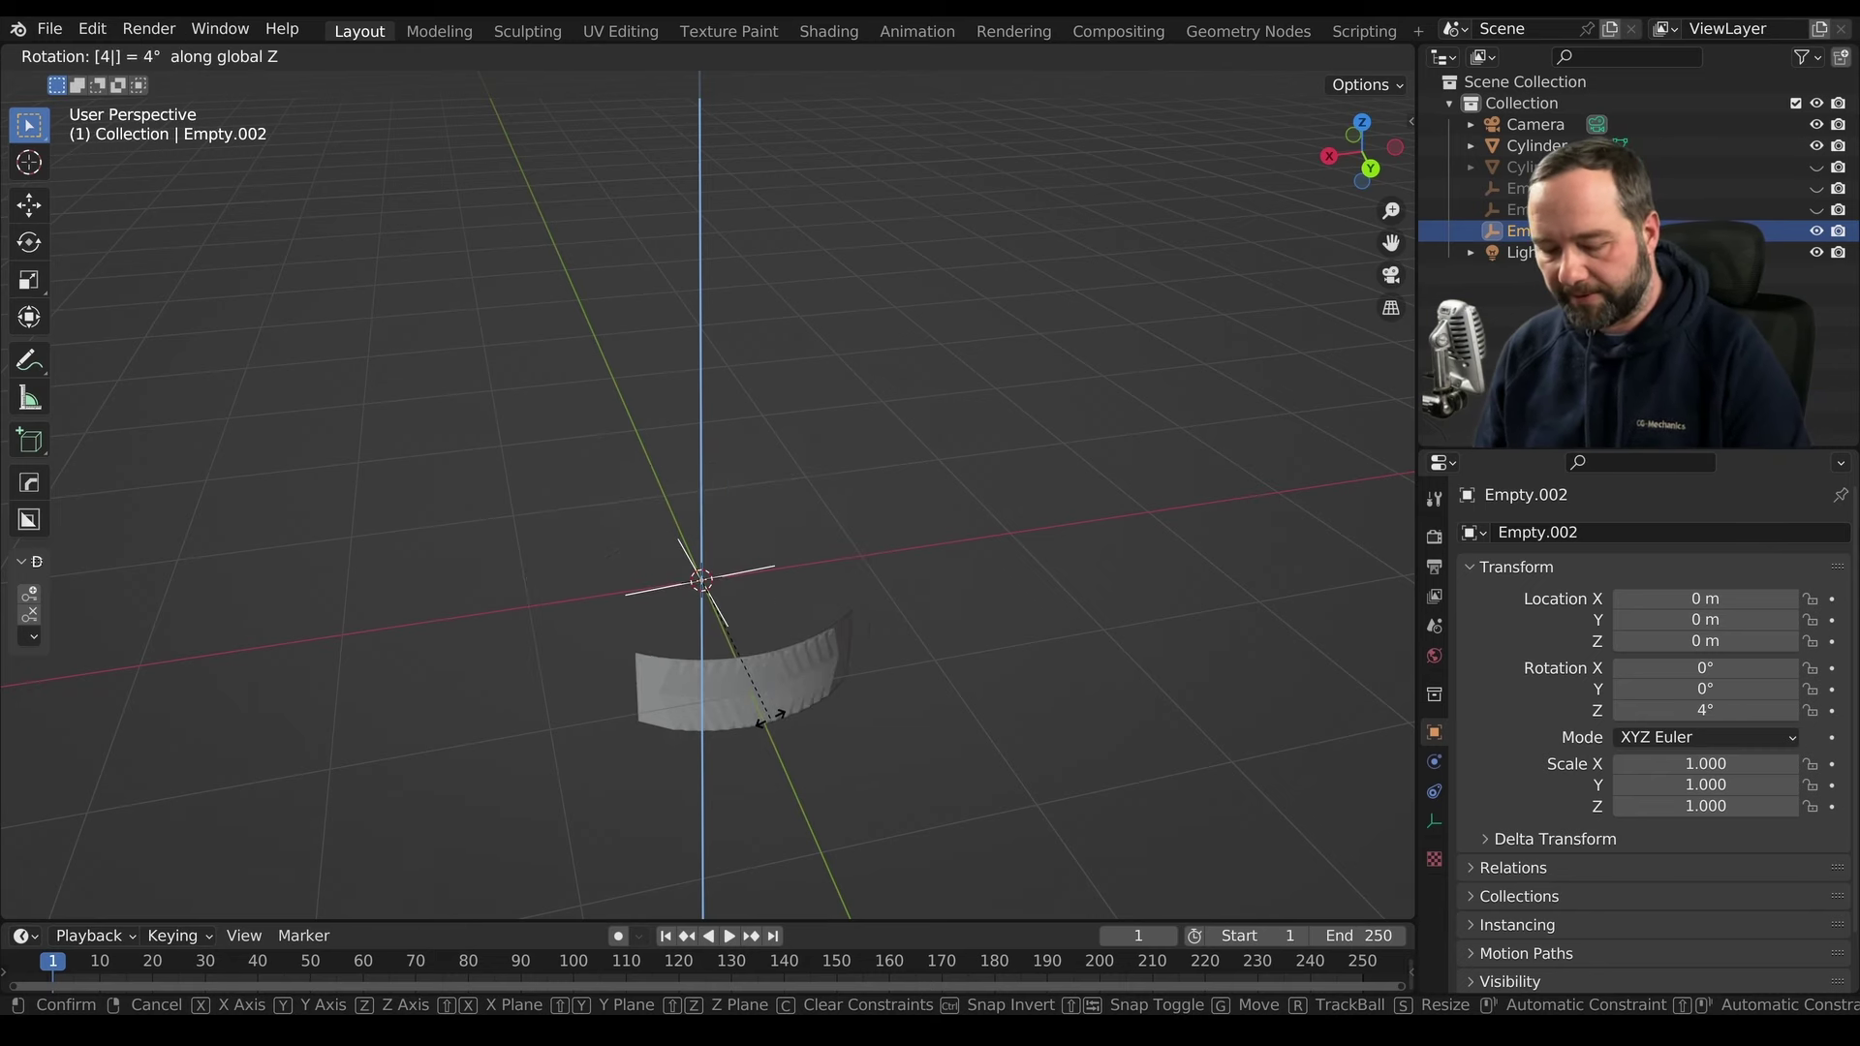
type("5")
key("Return")
scroll(775, 715, "up", 3)
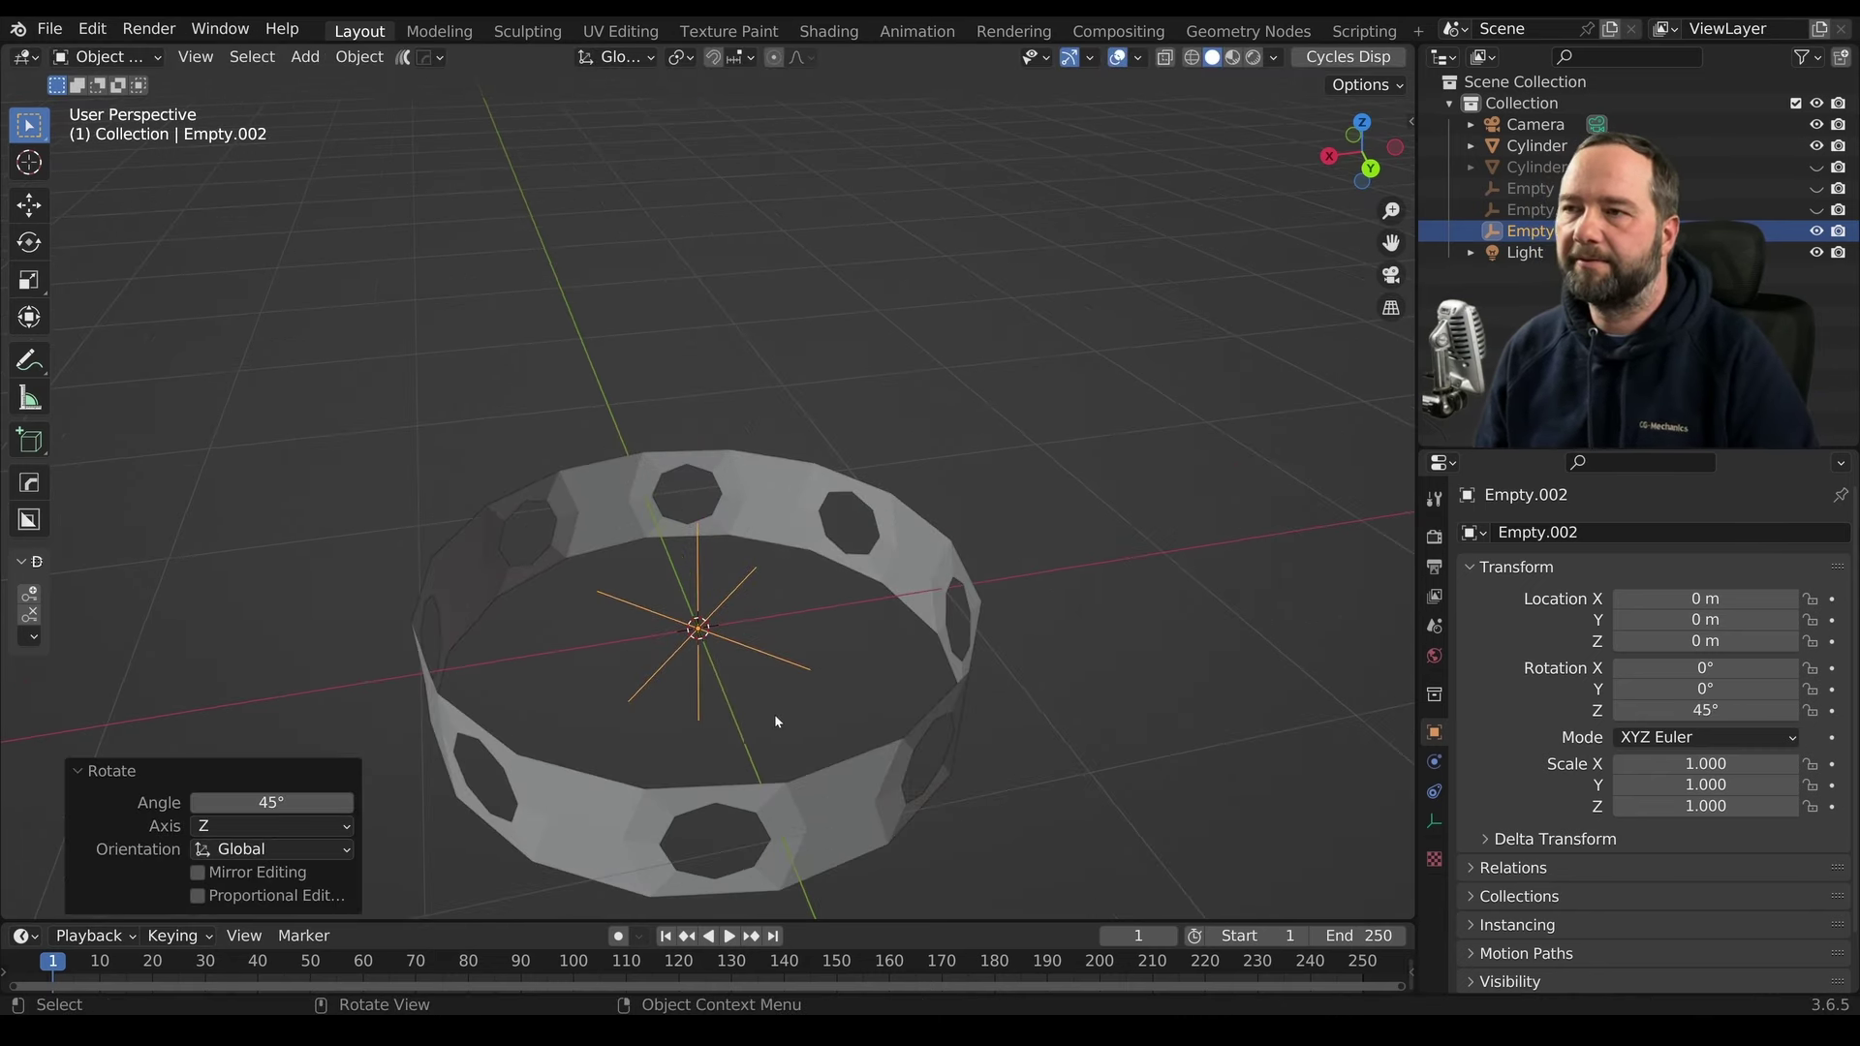
scroll(769, 683, "up", 2)
middle_click_drag(784, 562, 781, 656)
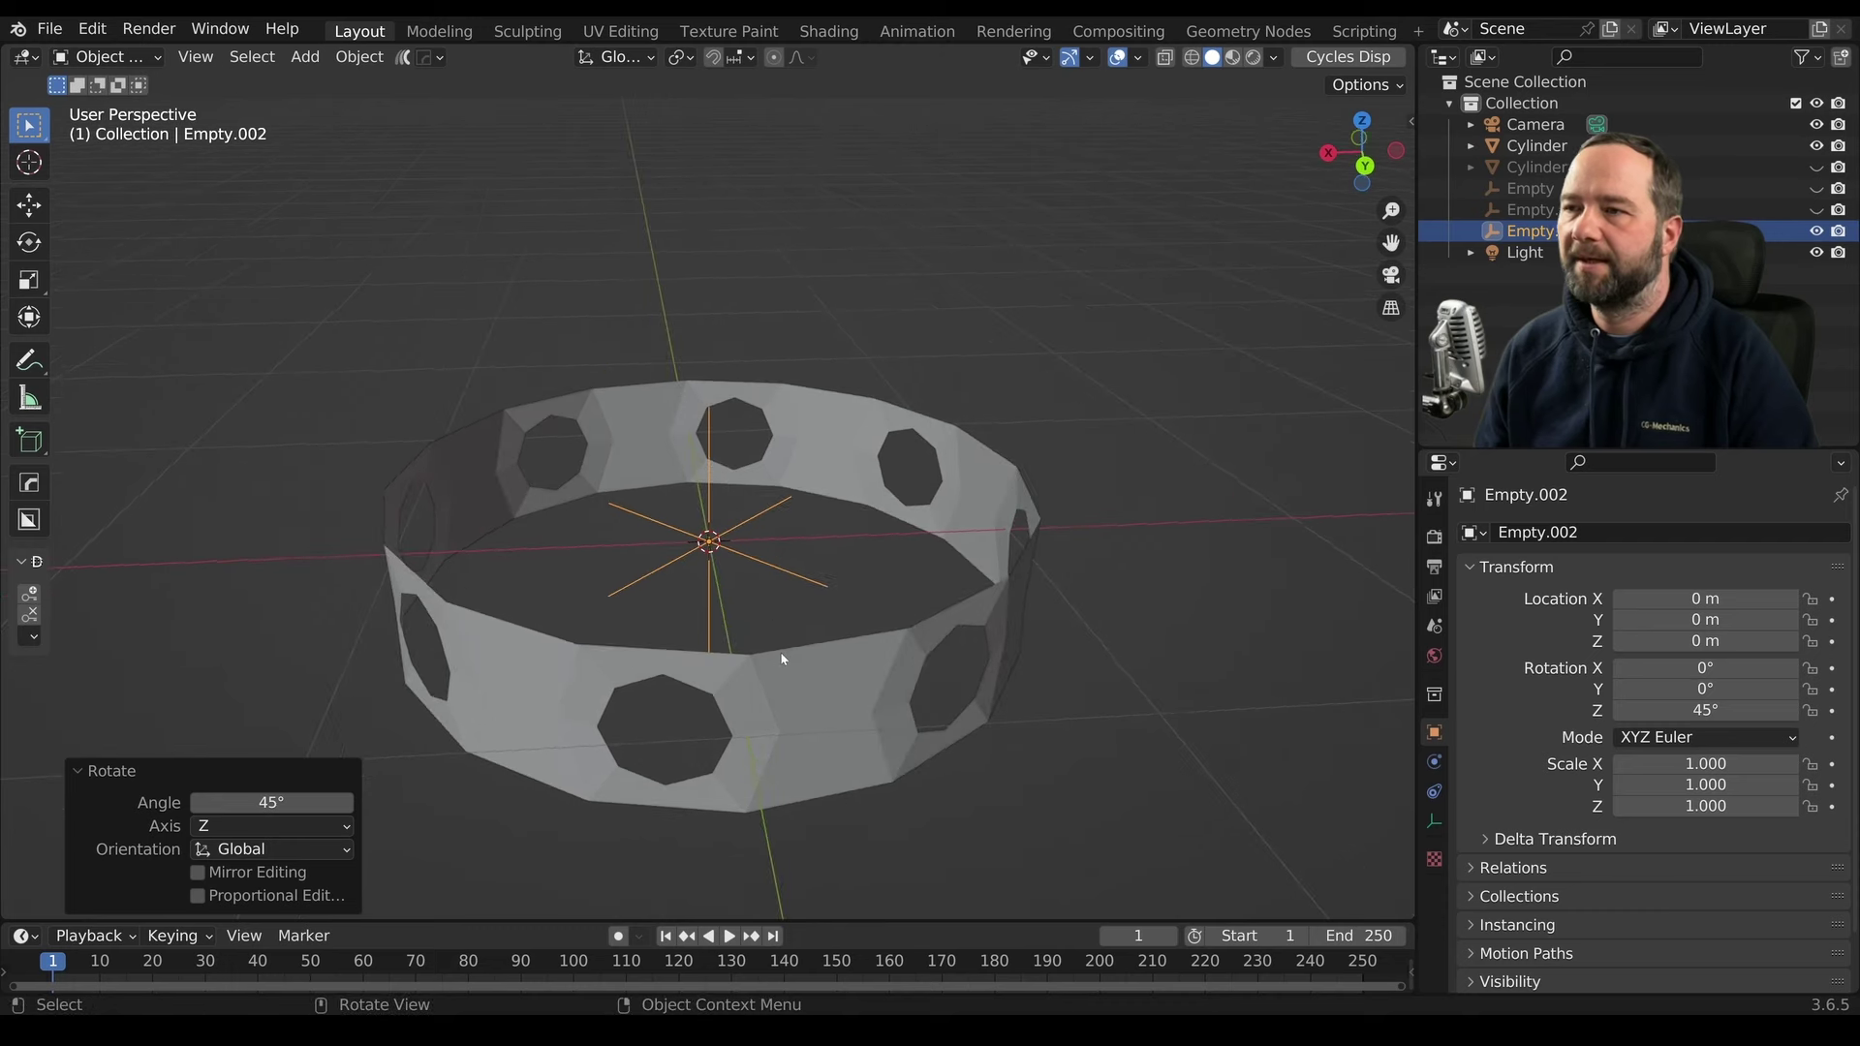
Apply Shade Smooth to the perforated ring
right_click(708, 603)
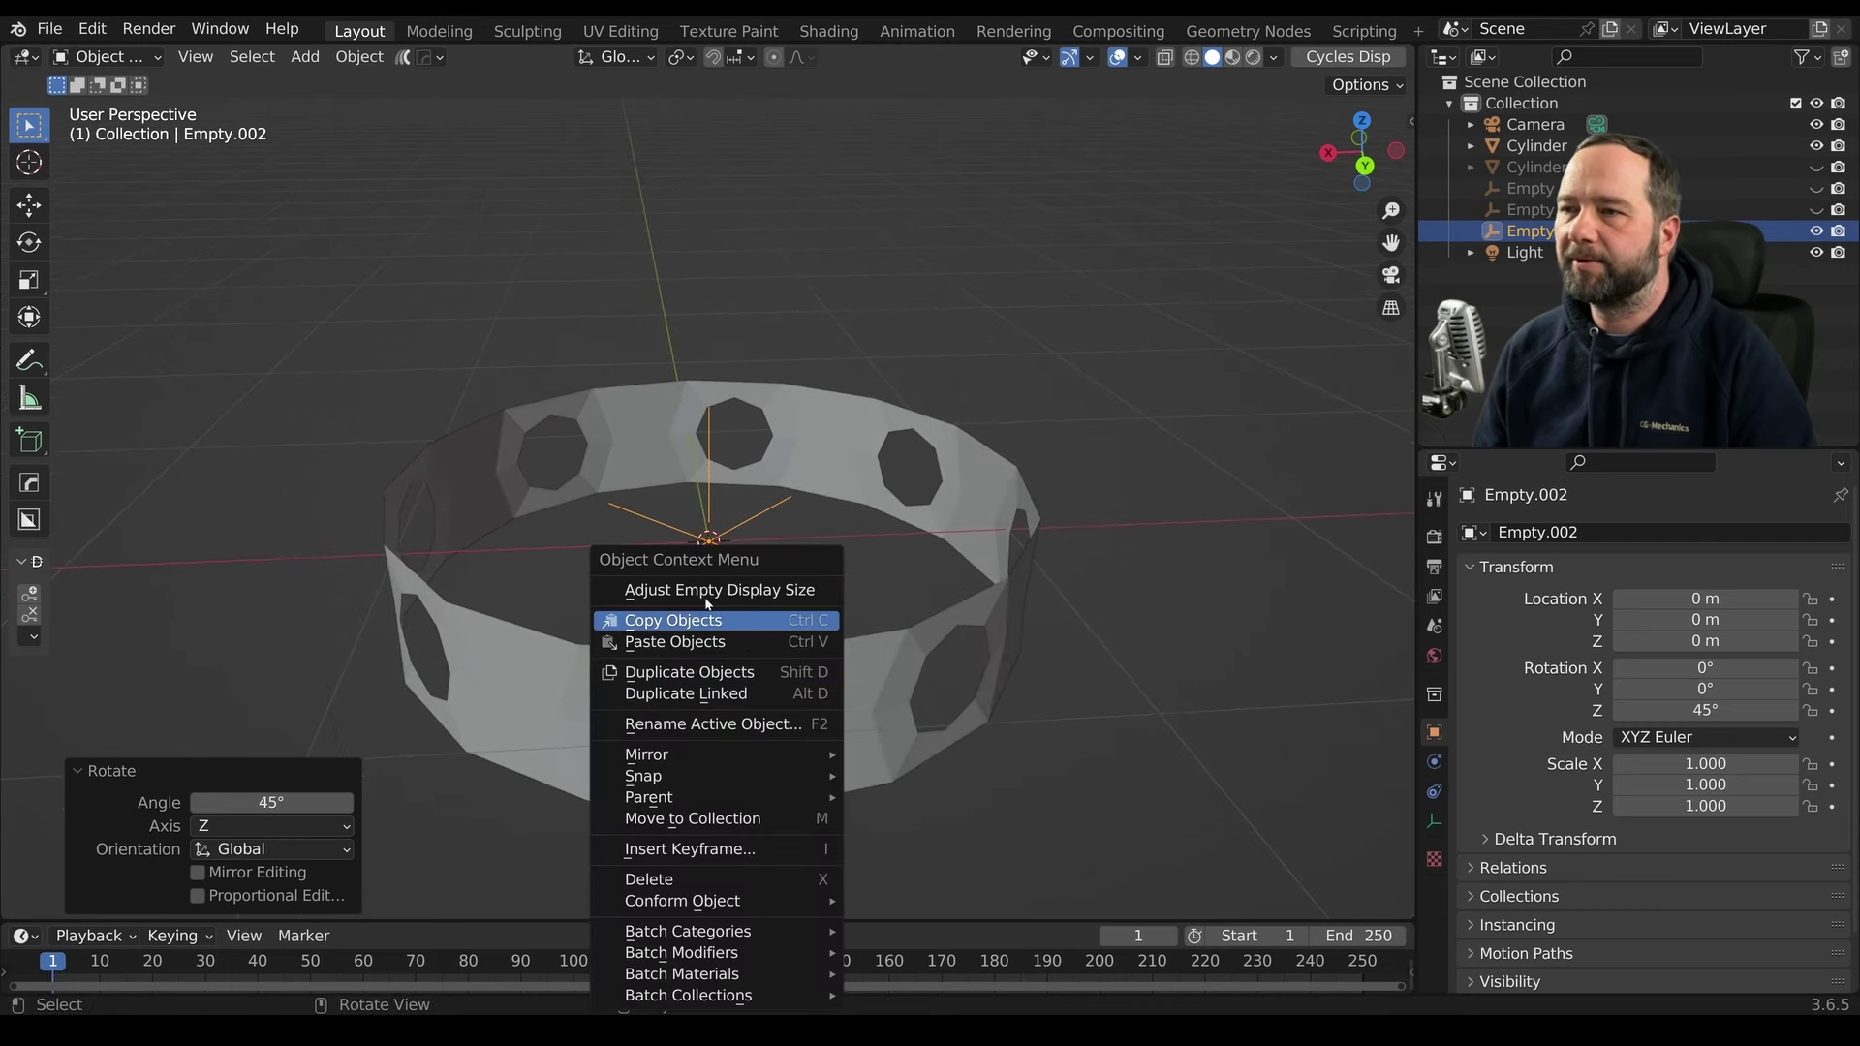
left_click(858, 671)
right_click(808, 683)
left_click(715, 497)
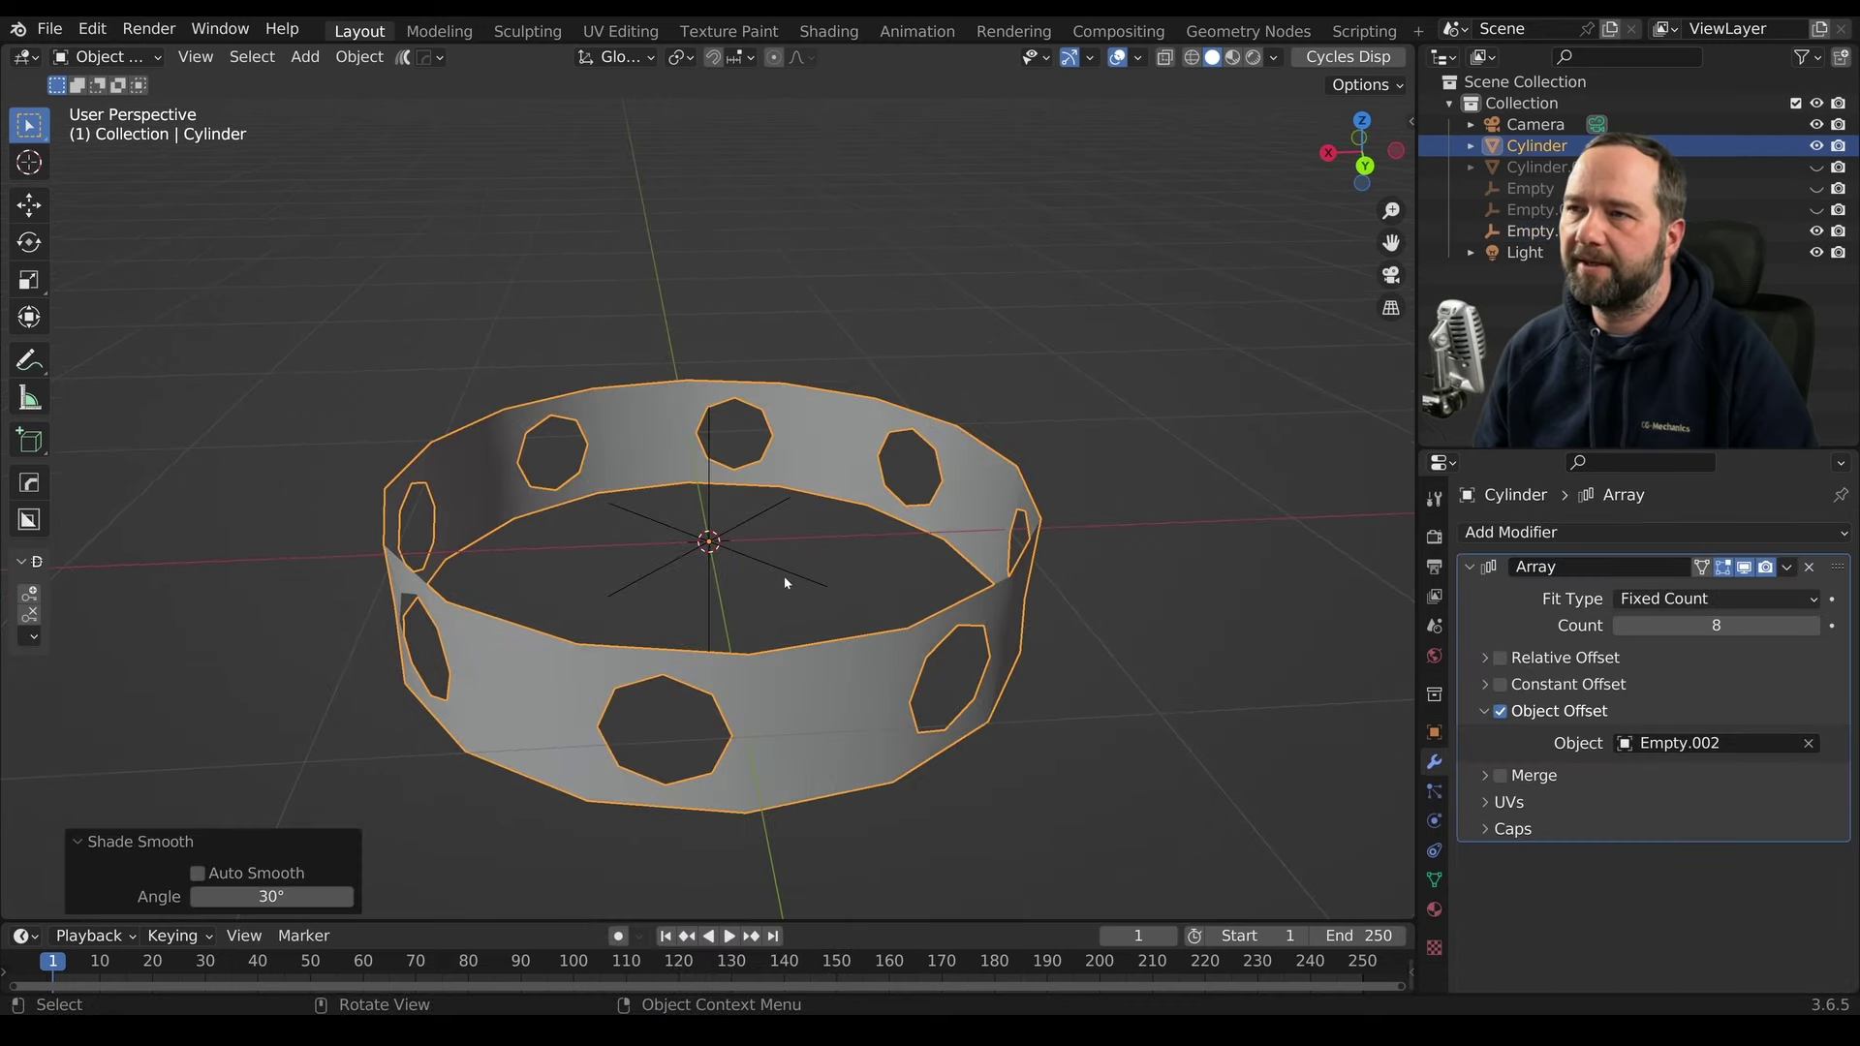
mouse_move(783, 576)
middle_mouse_down()
mouse_move(711, 576)
mouse_move(764, 544)
mouse_move(789, 604)
middle_mouse_up()
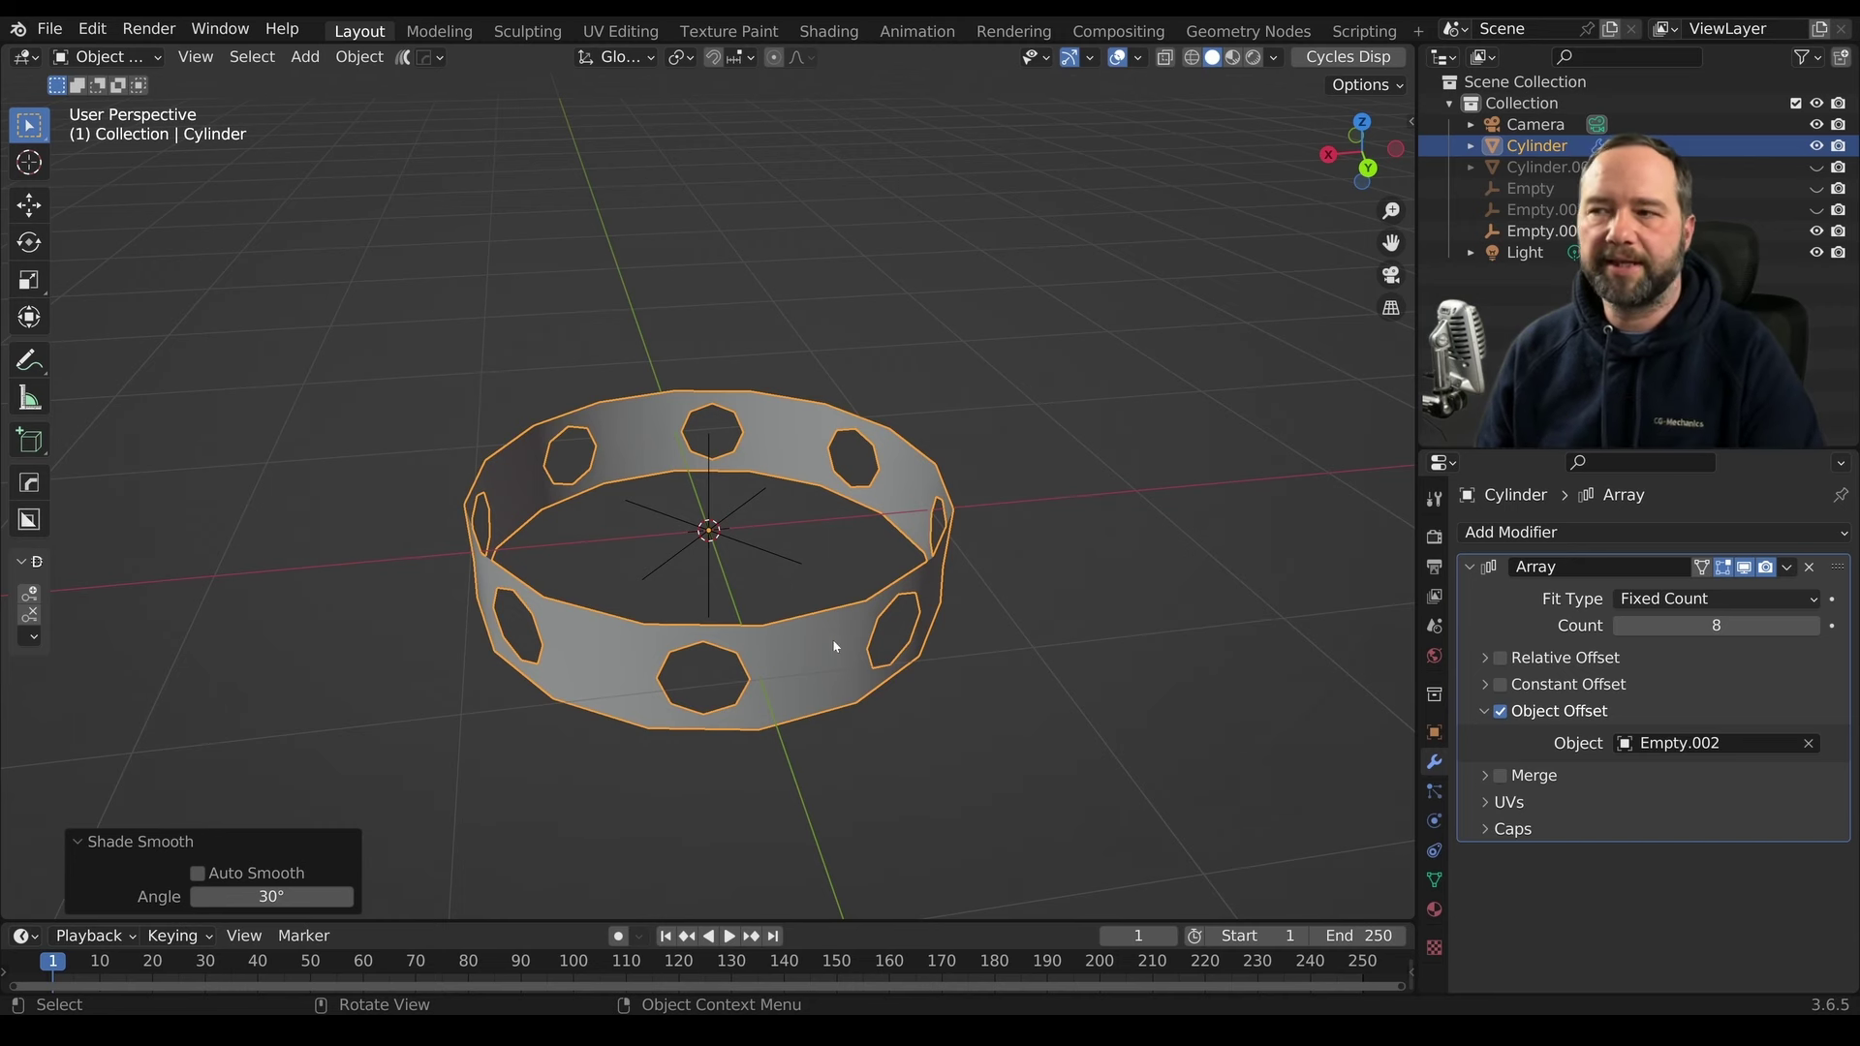
Turn on Merge in the ring's Array modifier at 0.01 m
left_click(1485, 777)
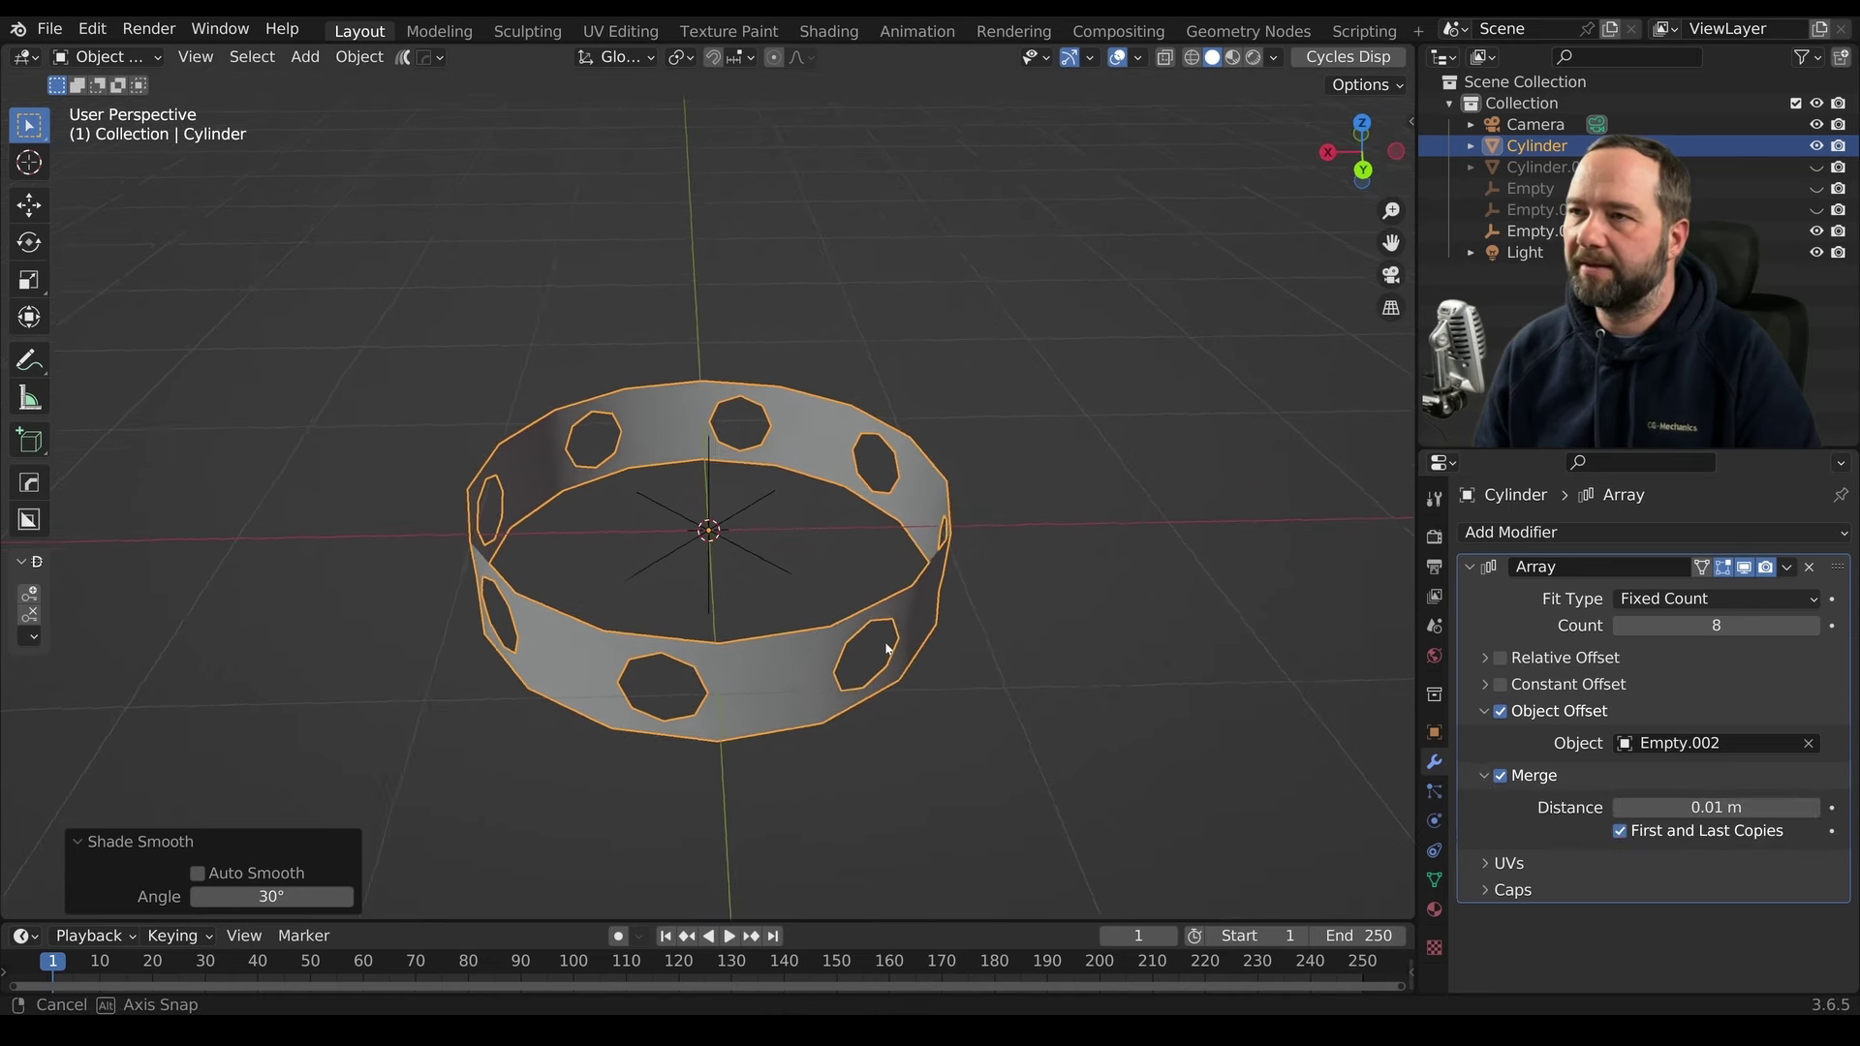
middle_click_drag(907, 629, 818, 445)
scroll(895, 619, "up", 2)
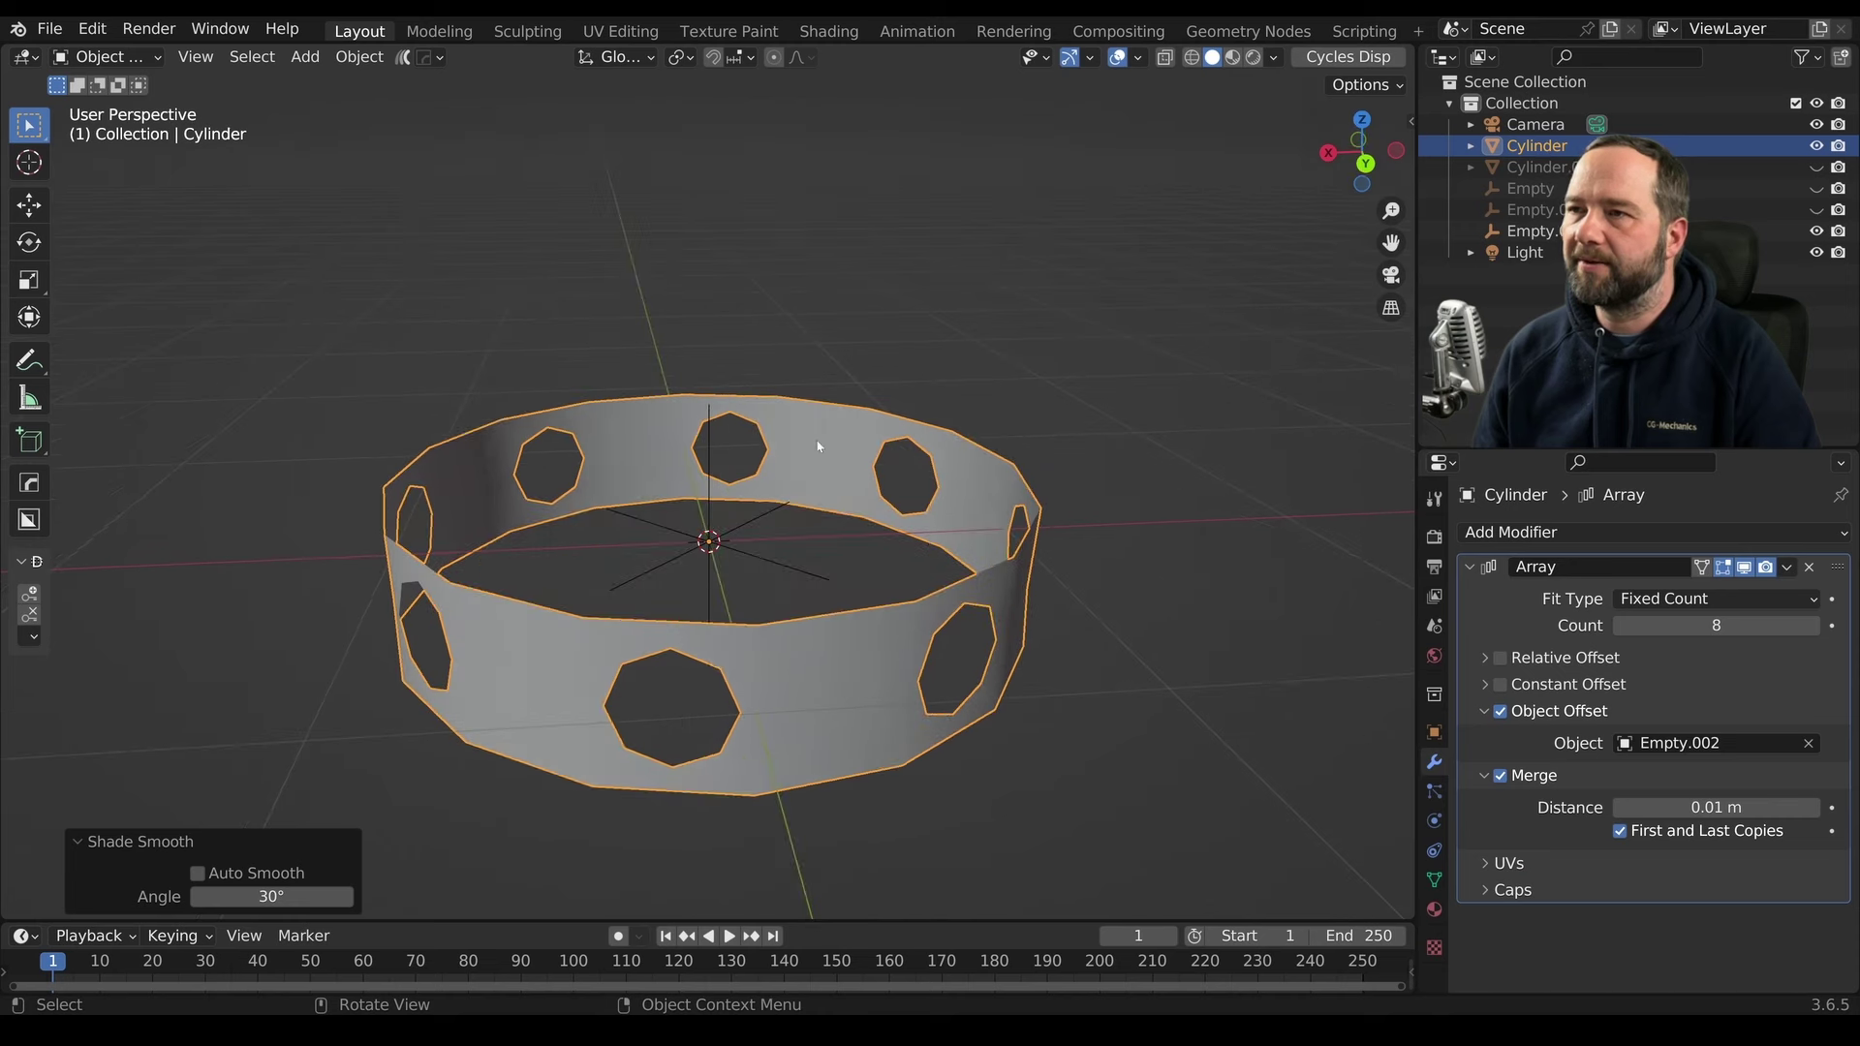
Show the Wireframe viewport overlay on the ring and reselect Empty.002
left_click(1140, 58)
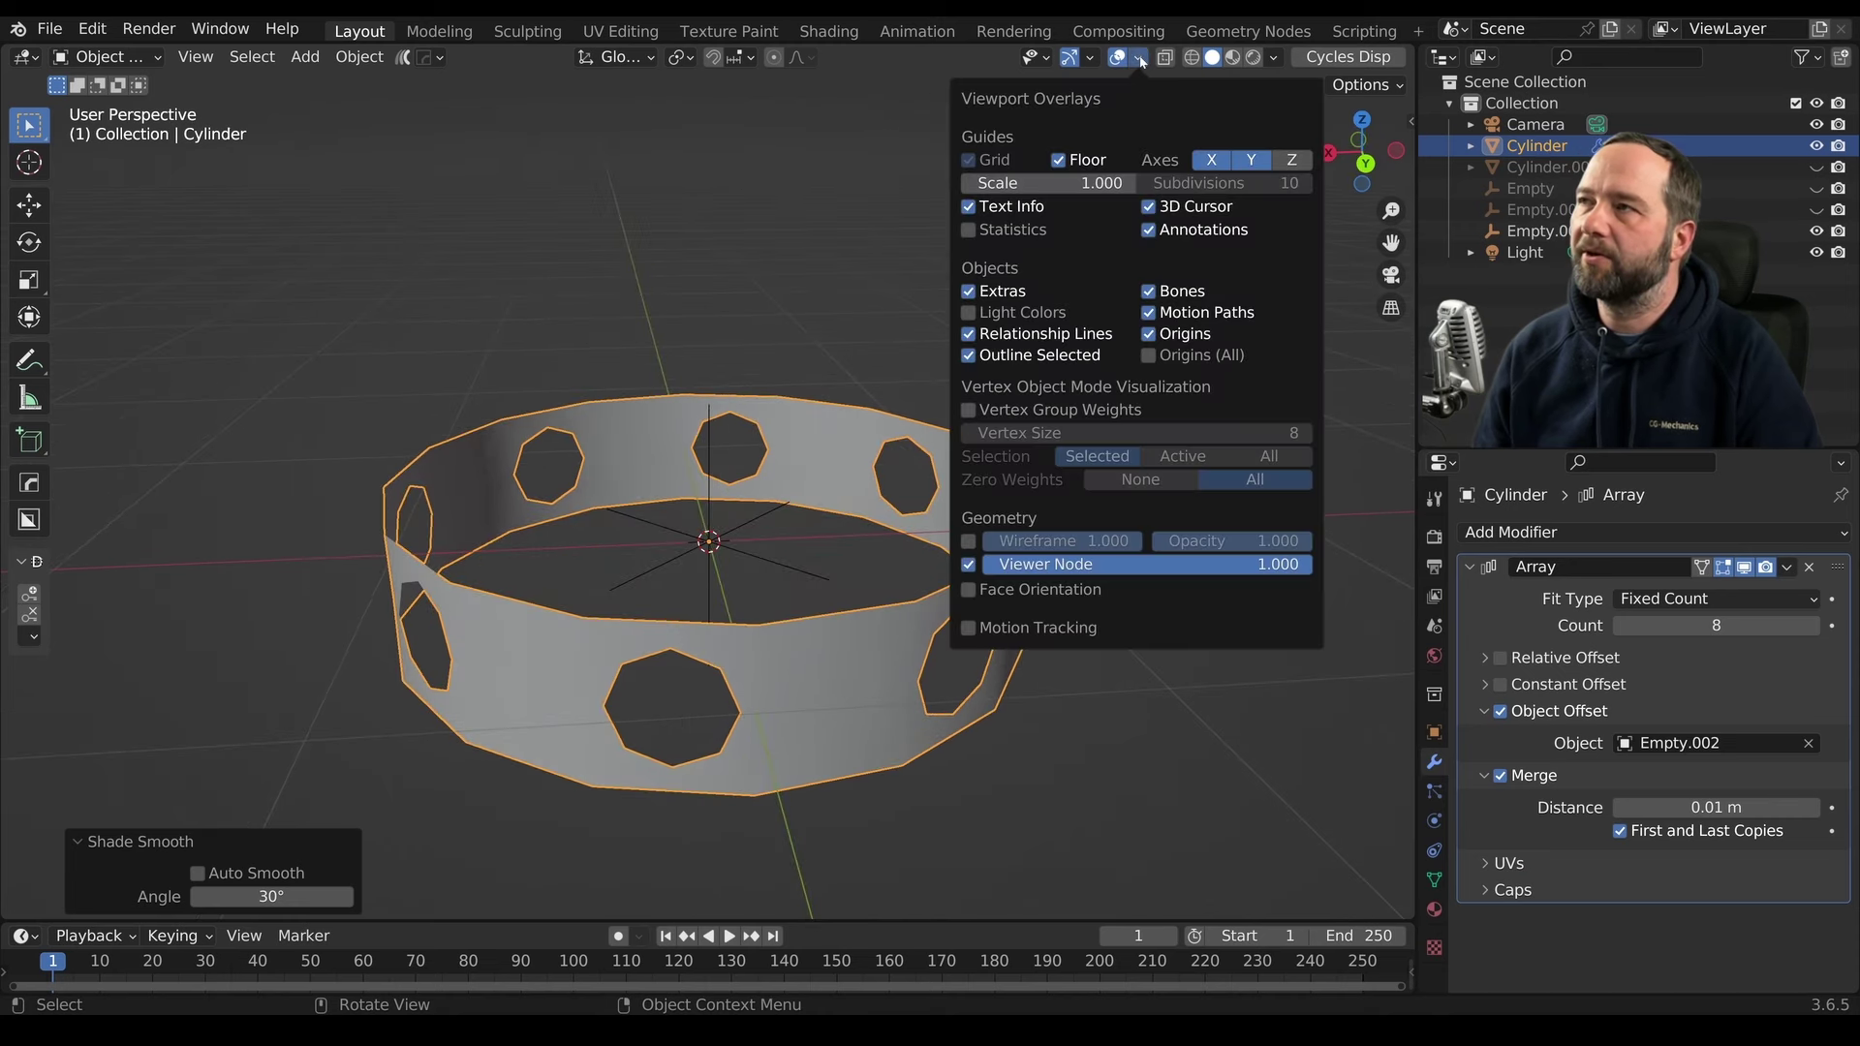
left_click(973, 540)
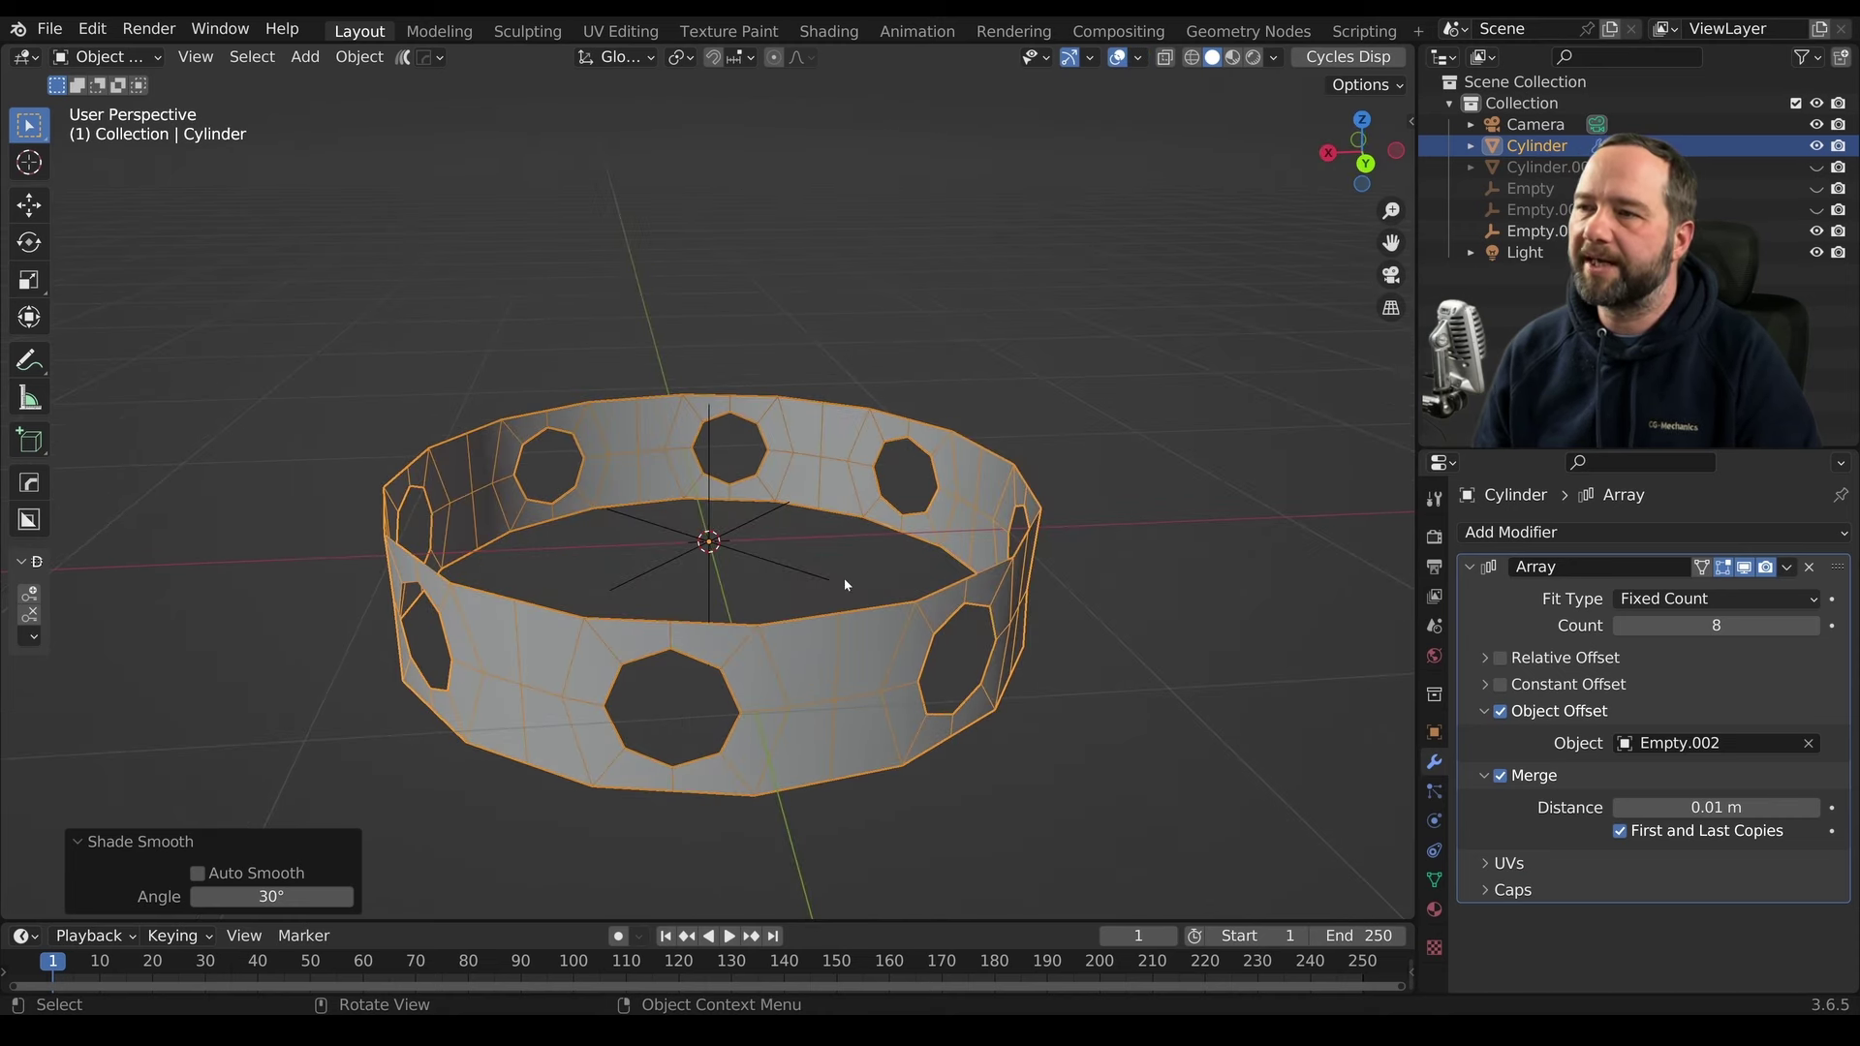
mouse_move(845, 578)
middle_mouse_down()
mouse_move(752, 581)
mouse_move(822, 544)
mouse_move(794, 579)
mouse_move(776, 555)
middle_mouse_up()
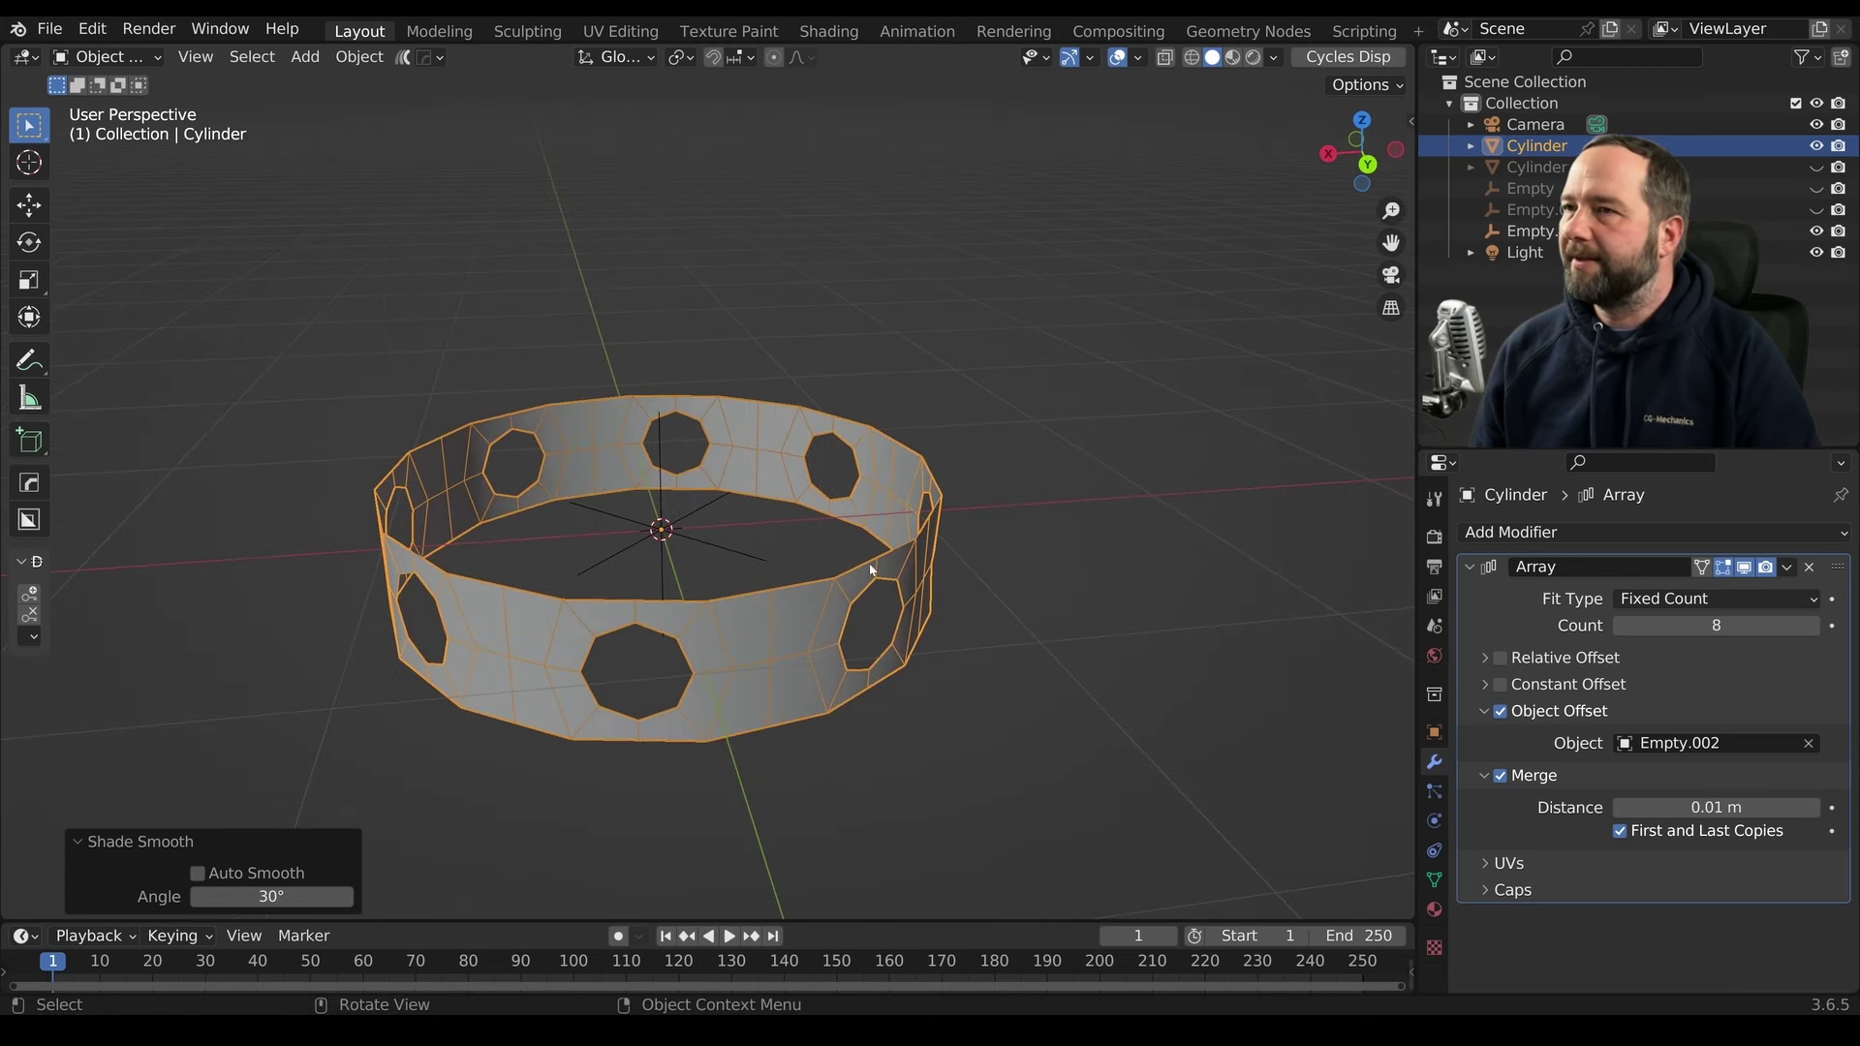
left_click(724, 551)
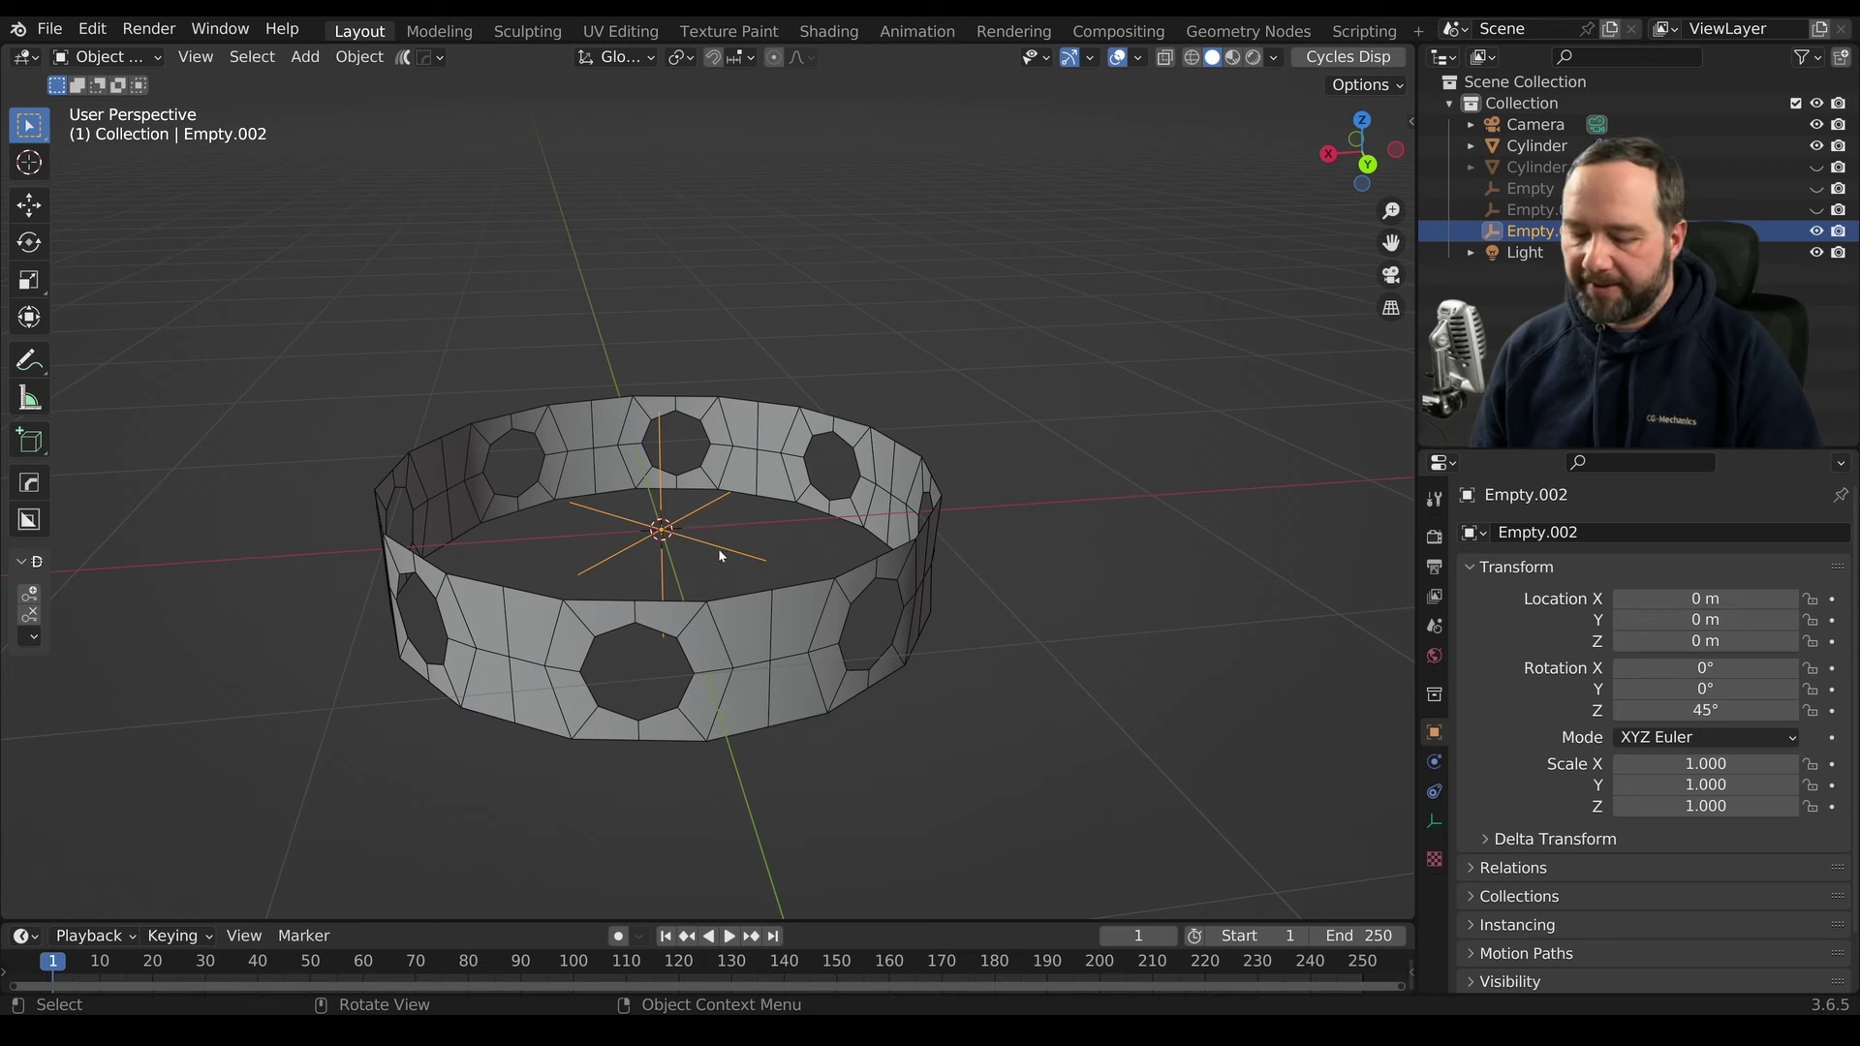
Hide Empty.002 and add a sphere empty sized 0.54 m at the origin
key("h")
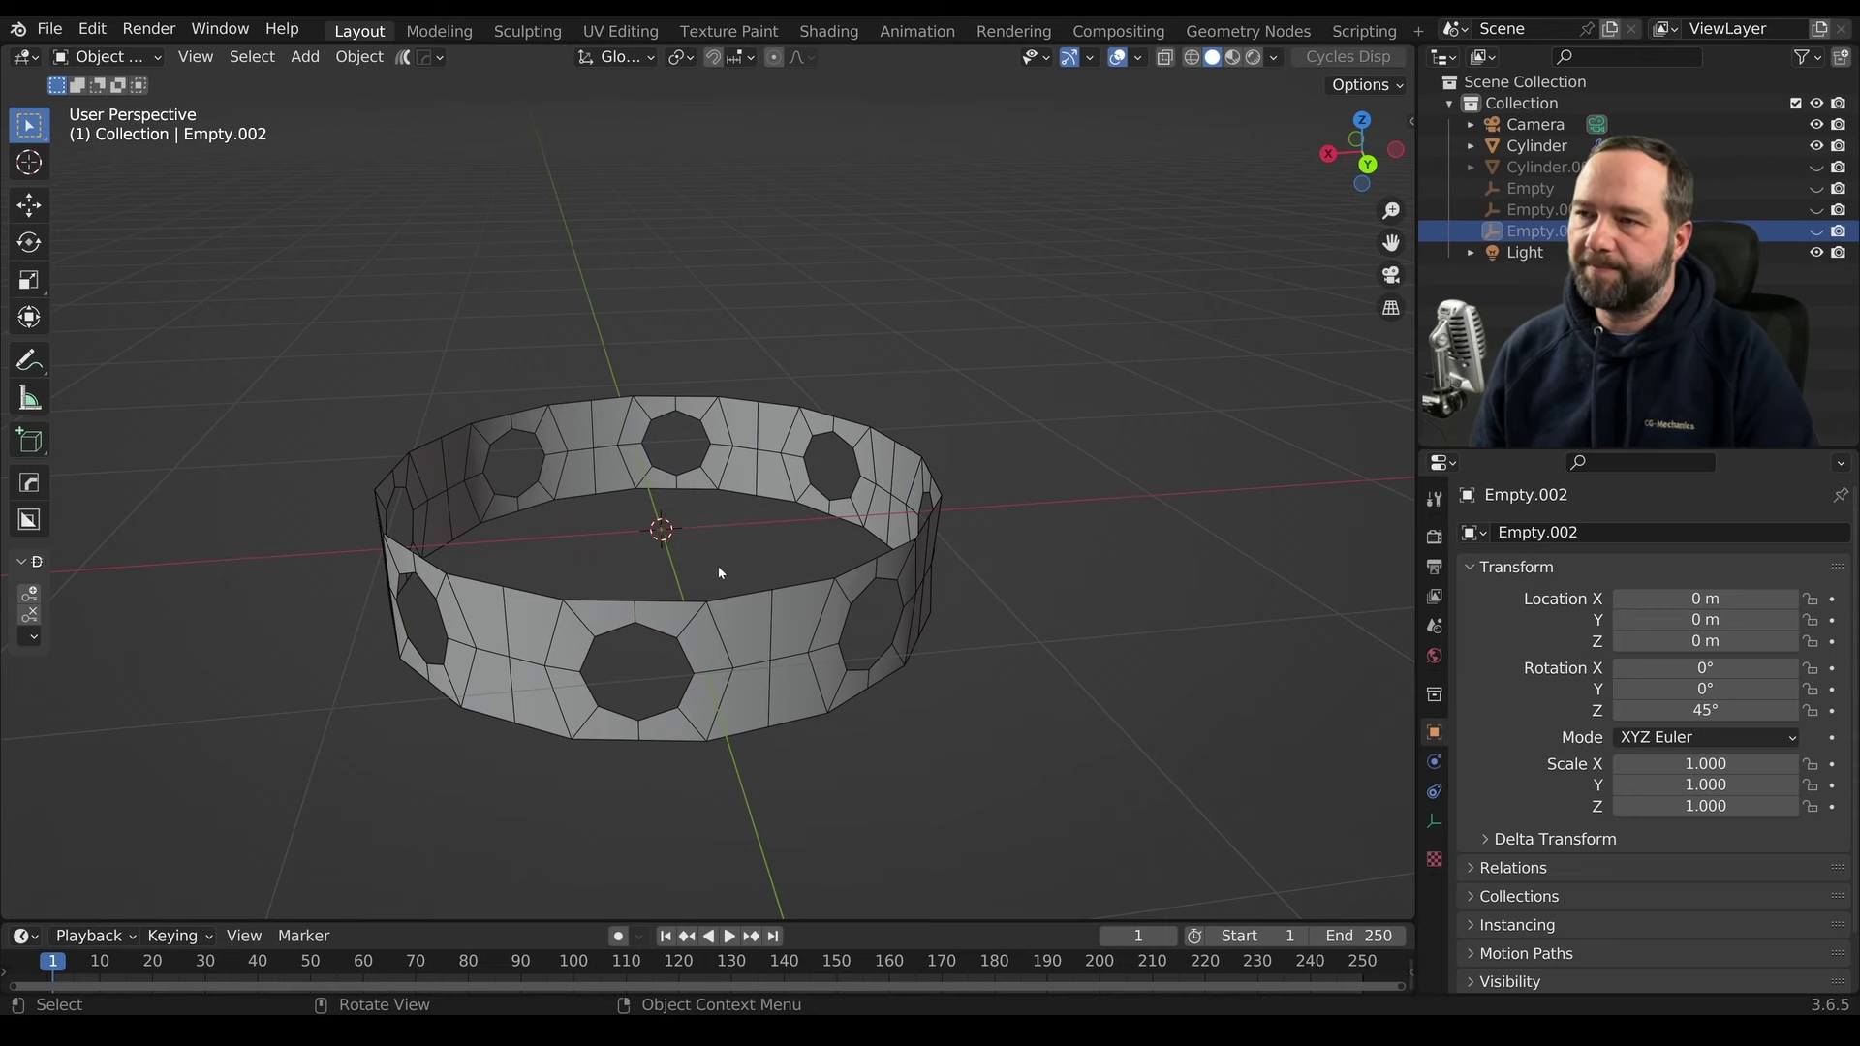
middle_click_drag(719, 572, 793, 595)
key("shift+a")
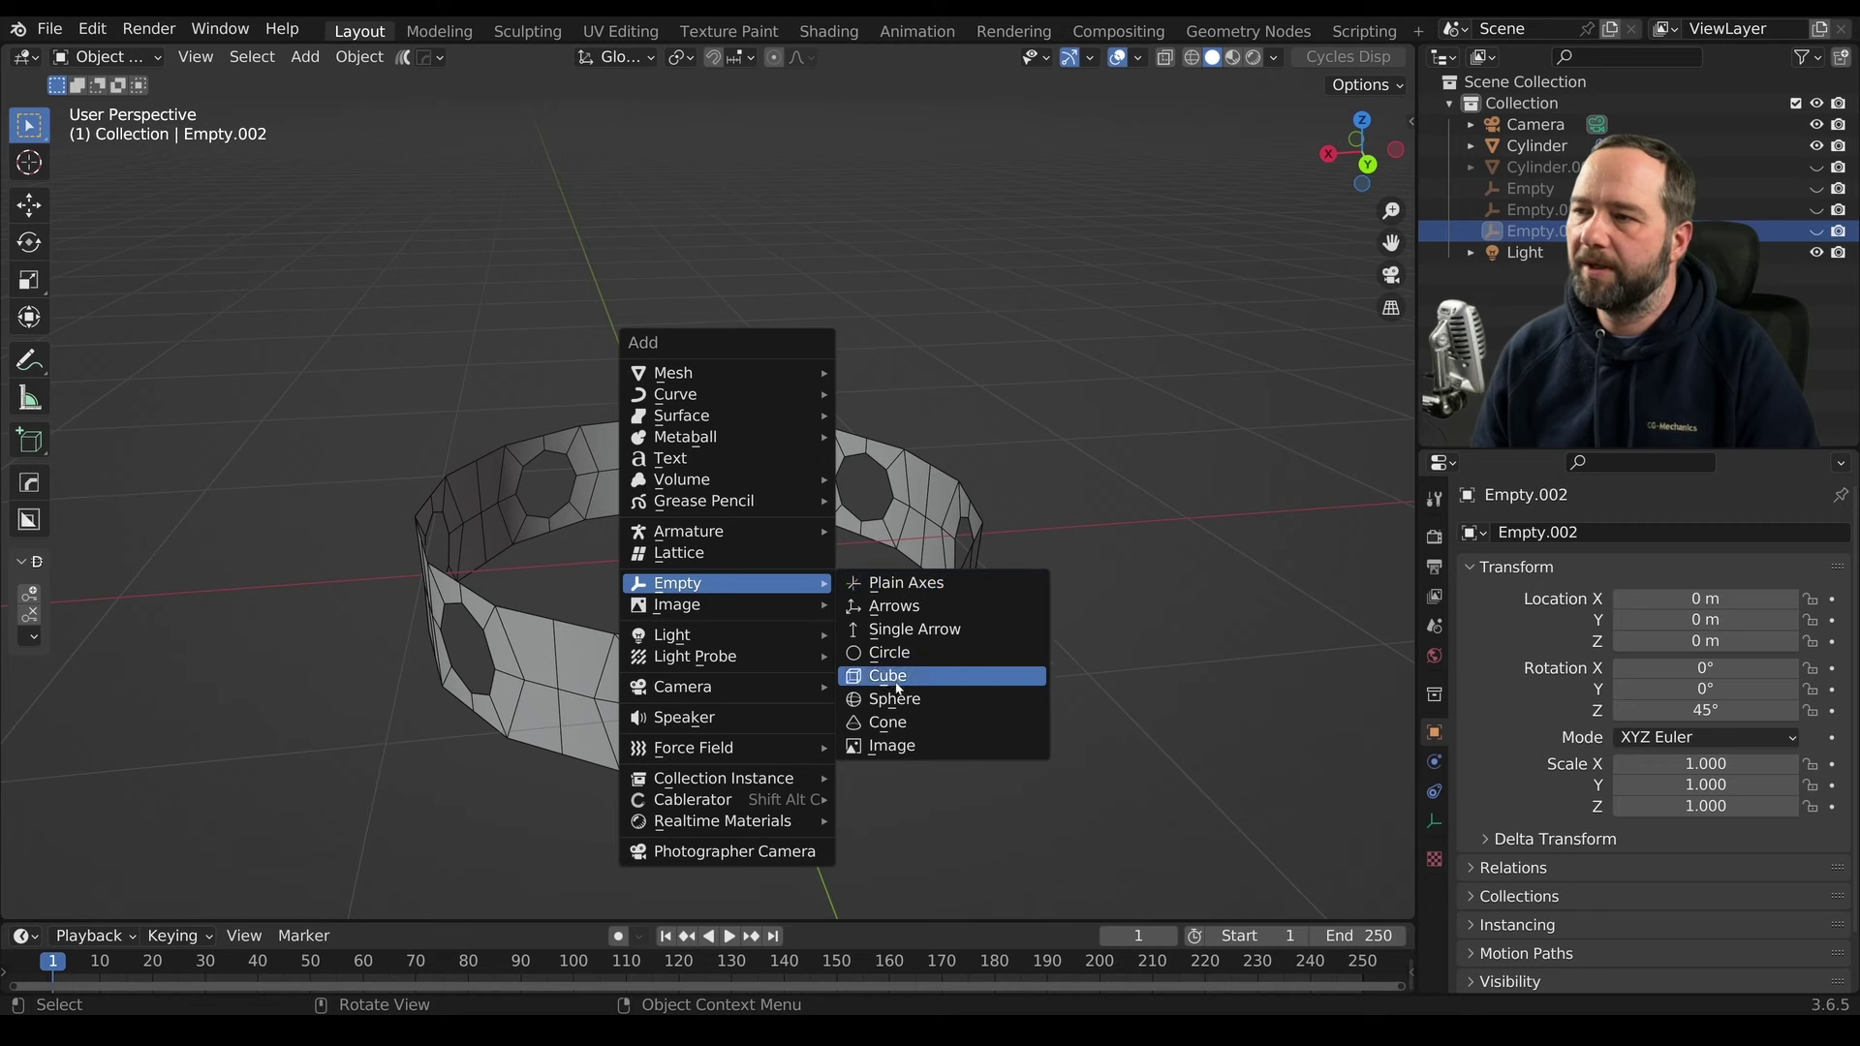
left_click(899, 699)
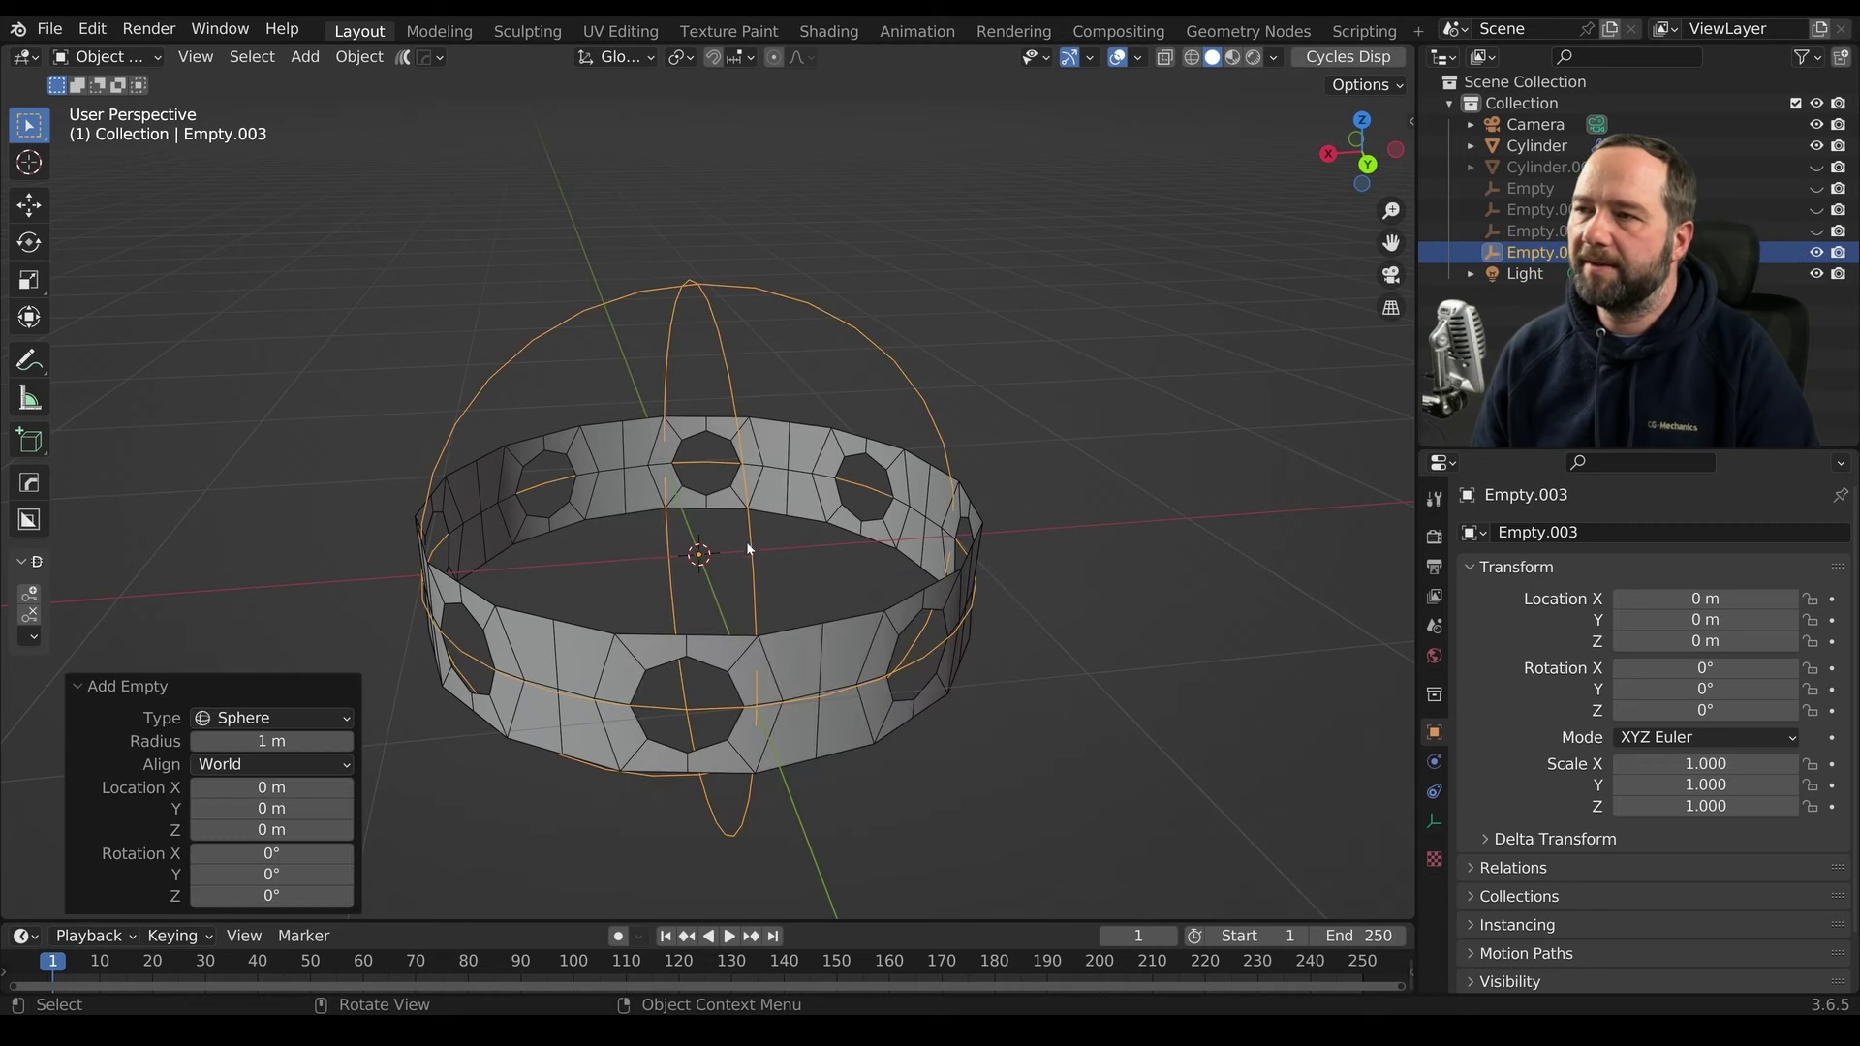
left_click(1434, 822)
left_click_drag(1661, 588, 1108, 630)
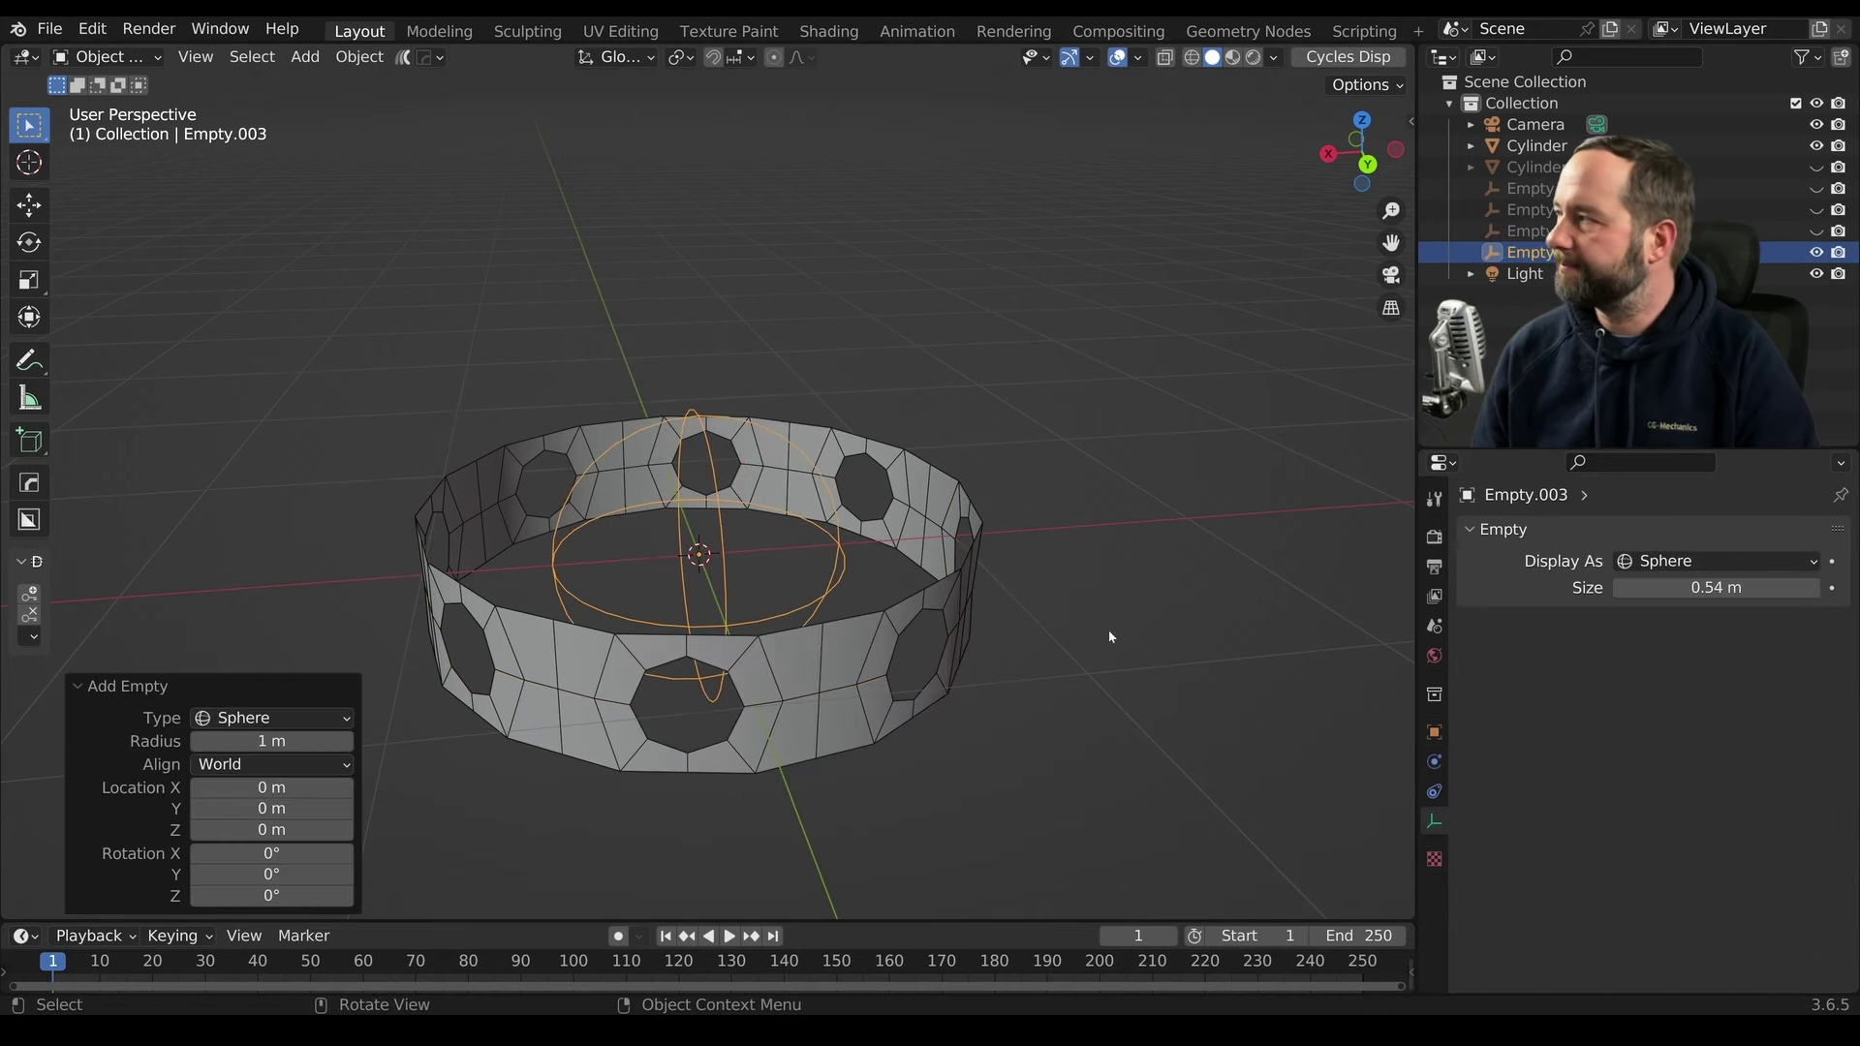
Reselect the perforated ring and collapse its Array modifier panel
left_click(839, 670)
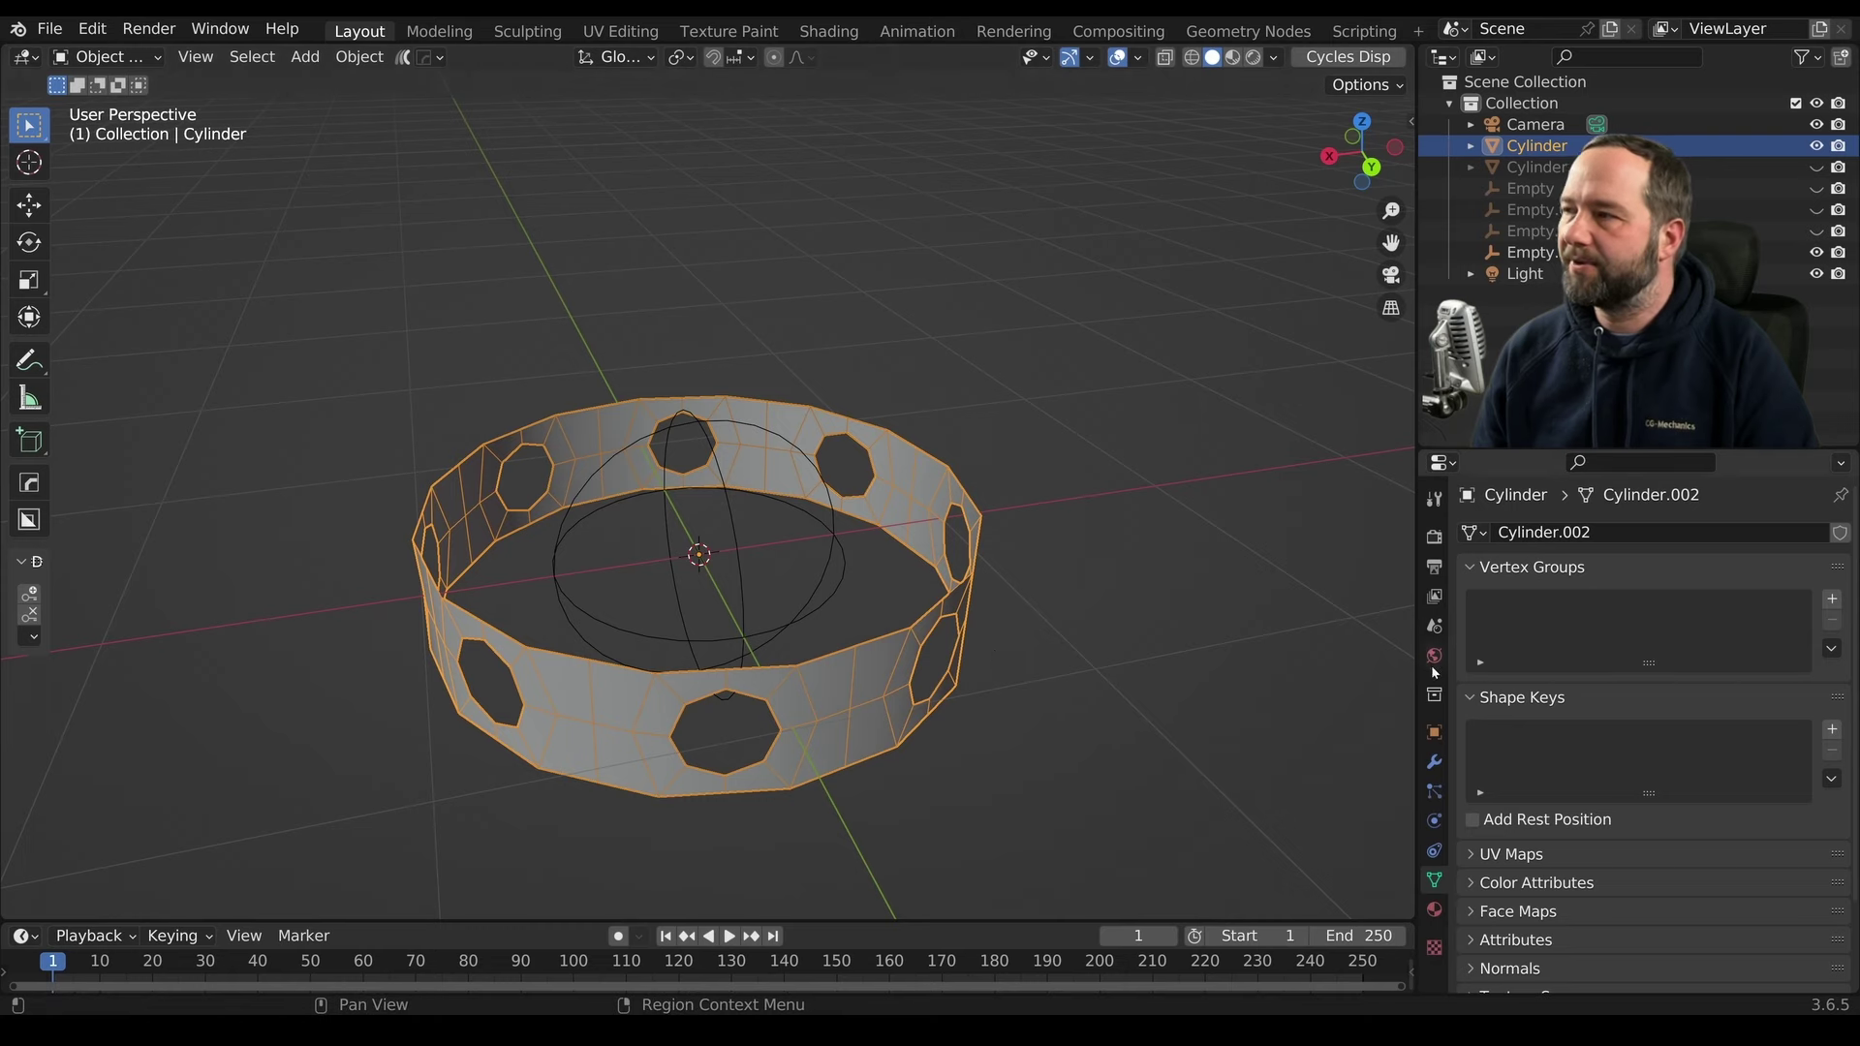
left_click(1434, 762)
left_click(1469, 569)
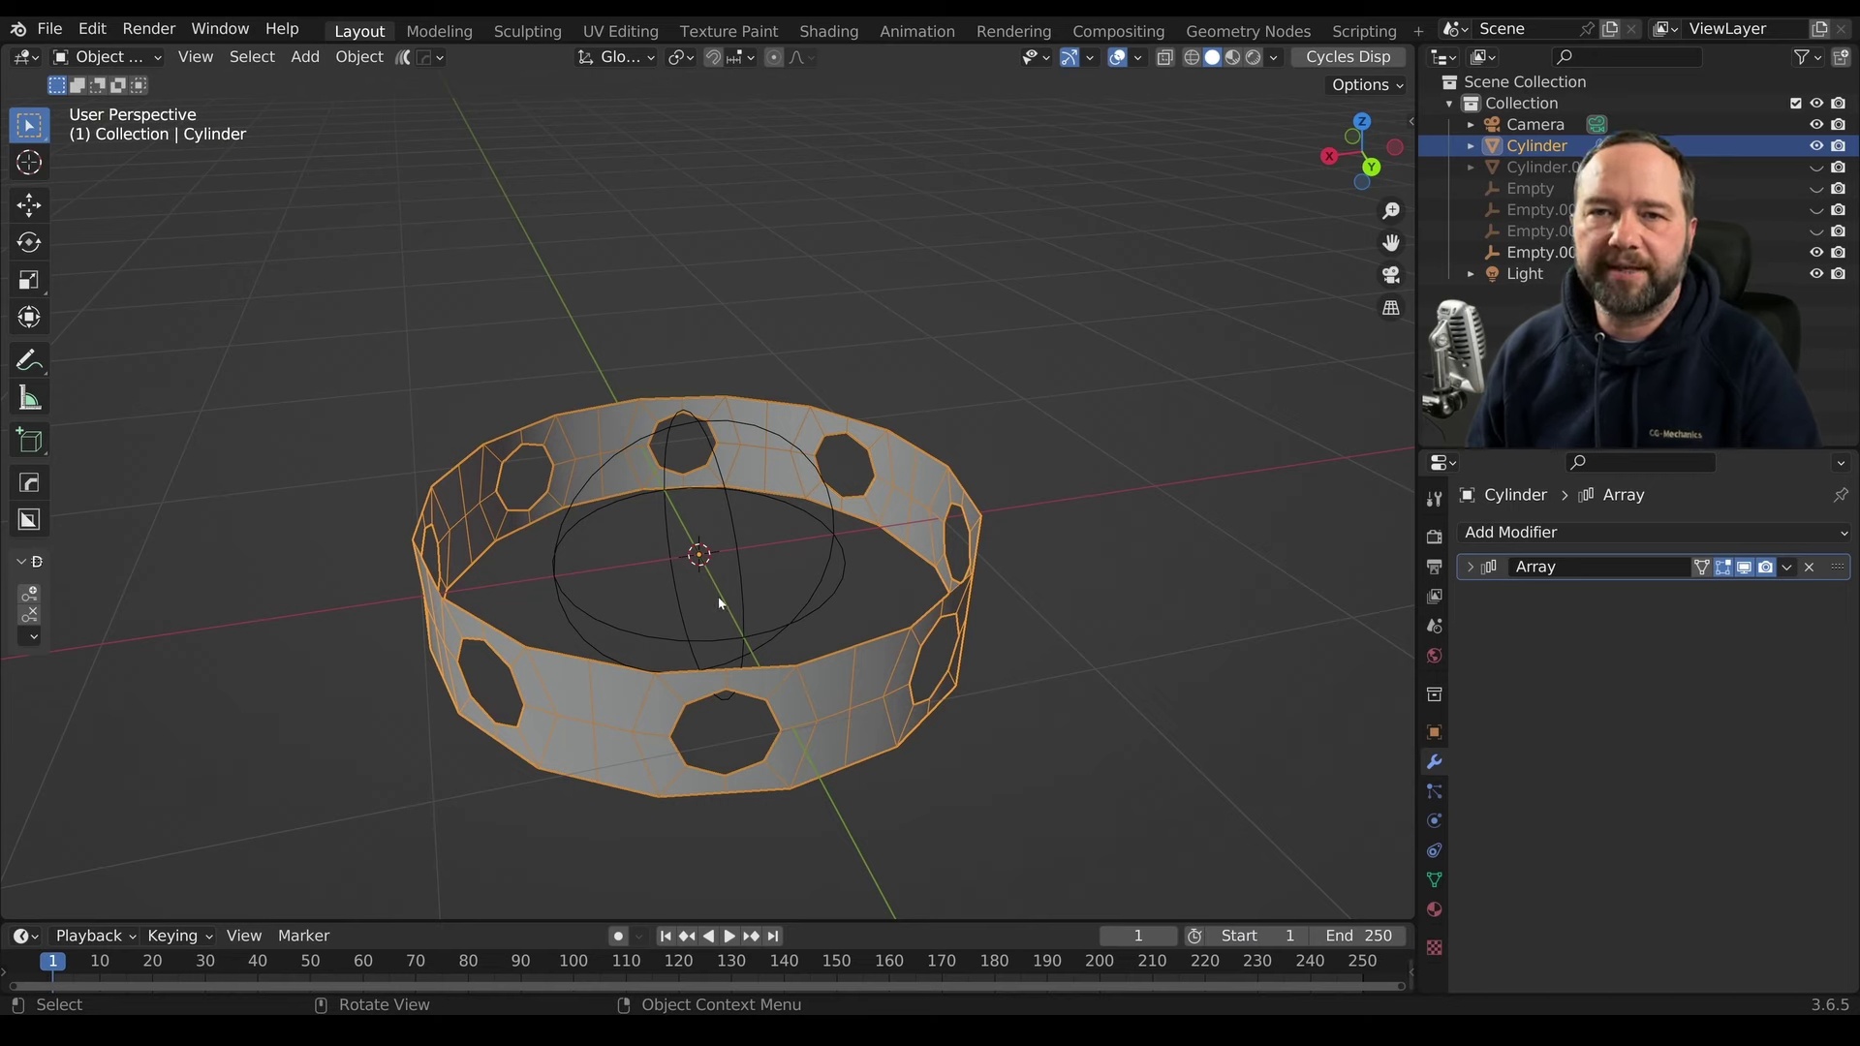
mouse_move(731, 620)
middle_mouse_down()
mouse_move(765, 678)
mouse_move(809, 678)
middle_mouse_up()
scroll(766, 678, "down", 1)
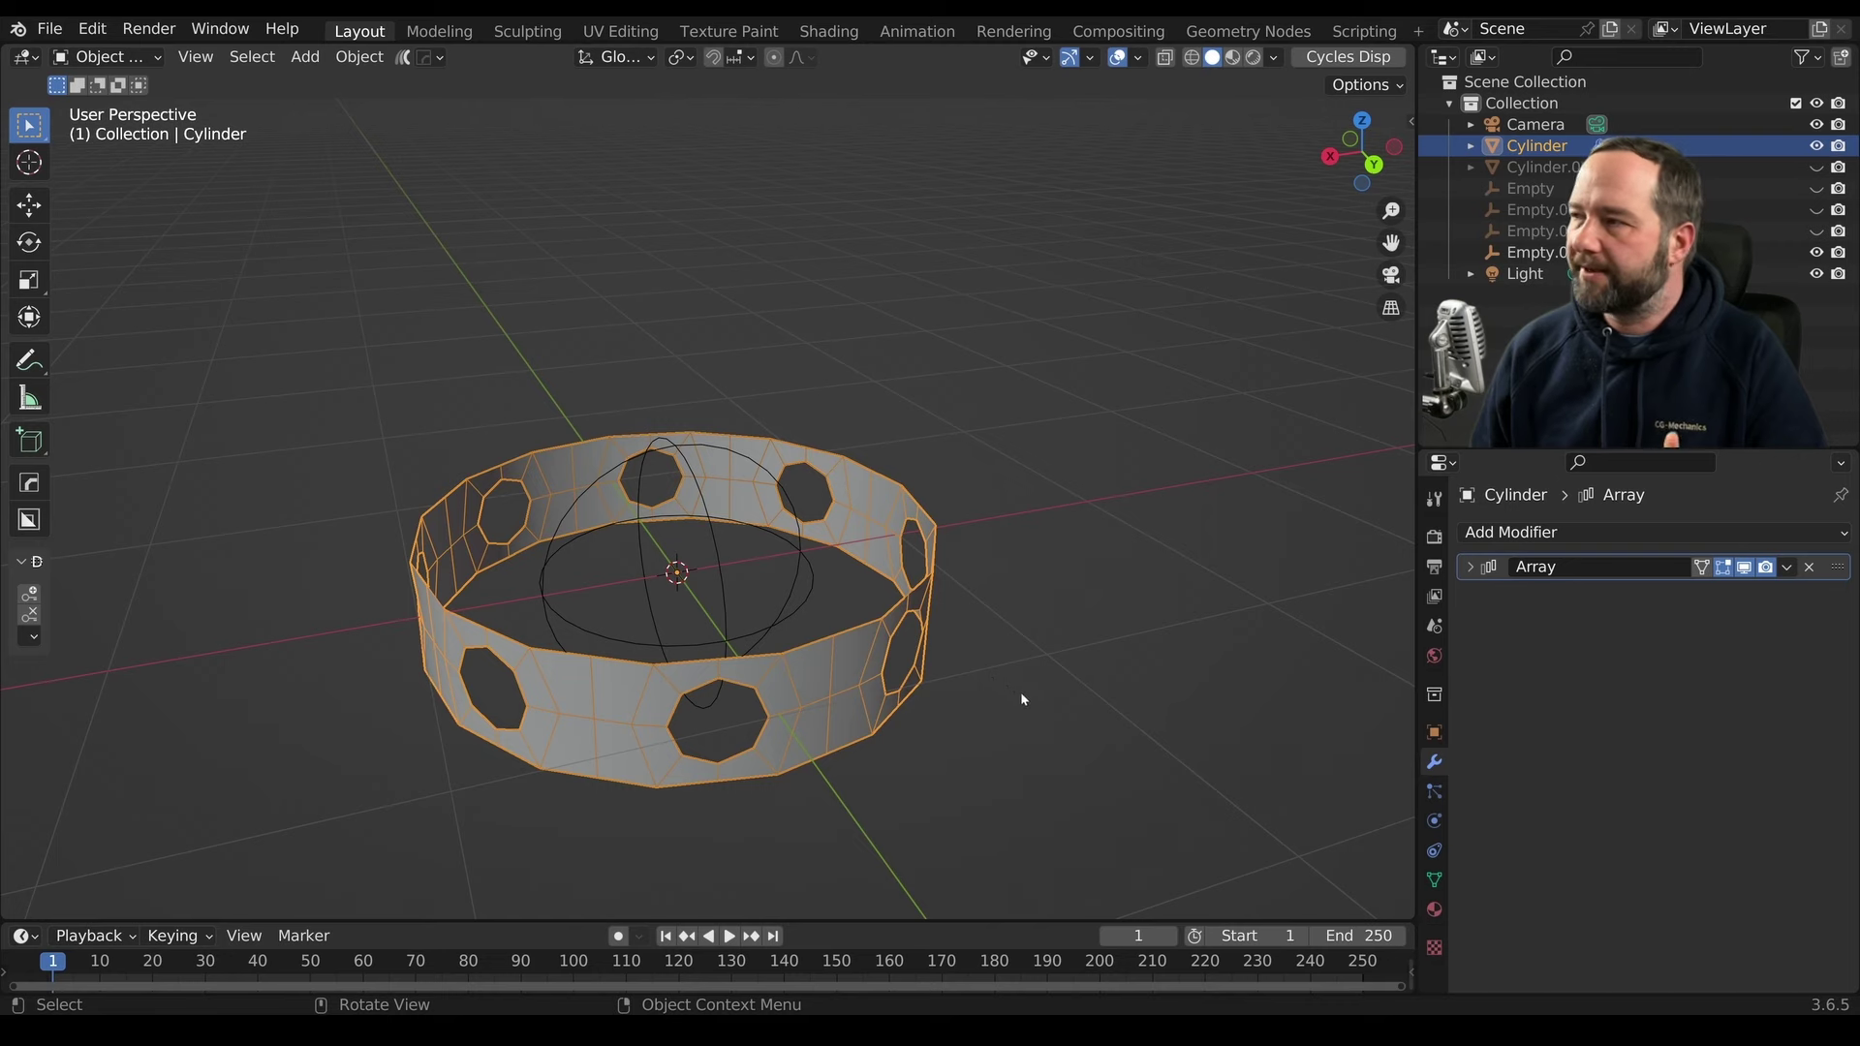
Add a second Array modifier to the ring with Relative Offset turned off
left_click(1554, 539)
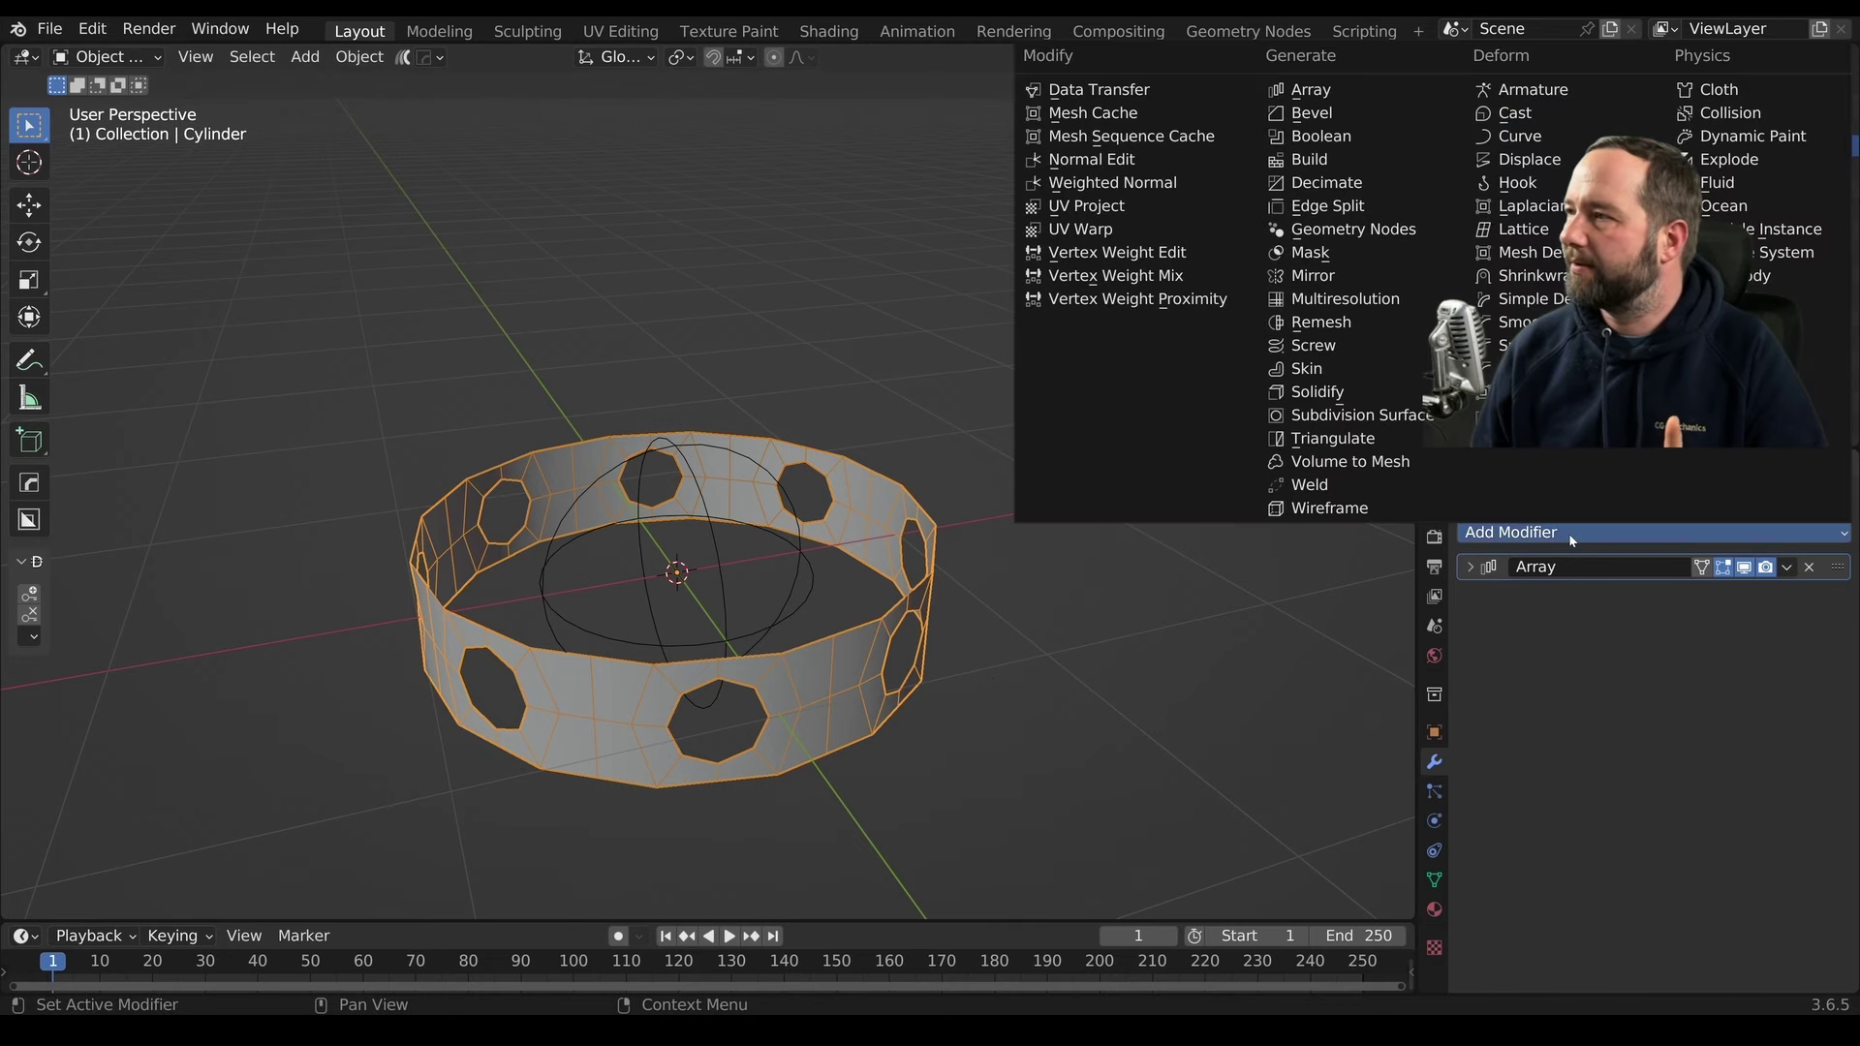
left_click(1334, 96)
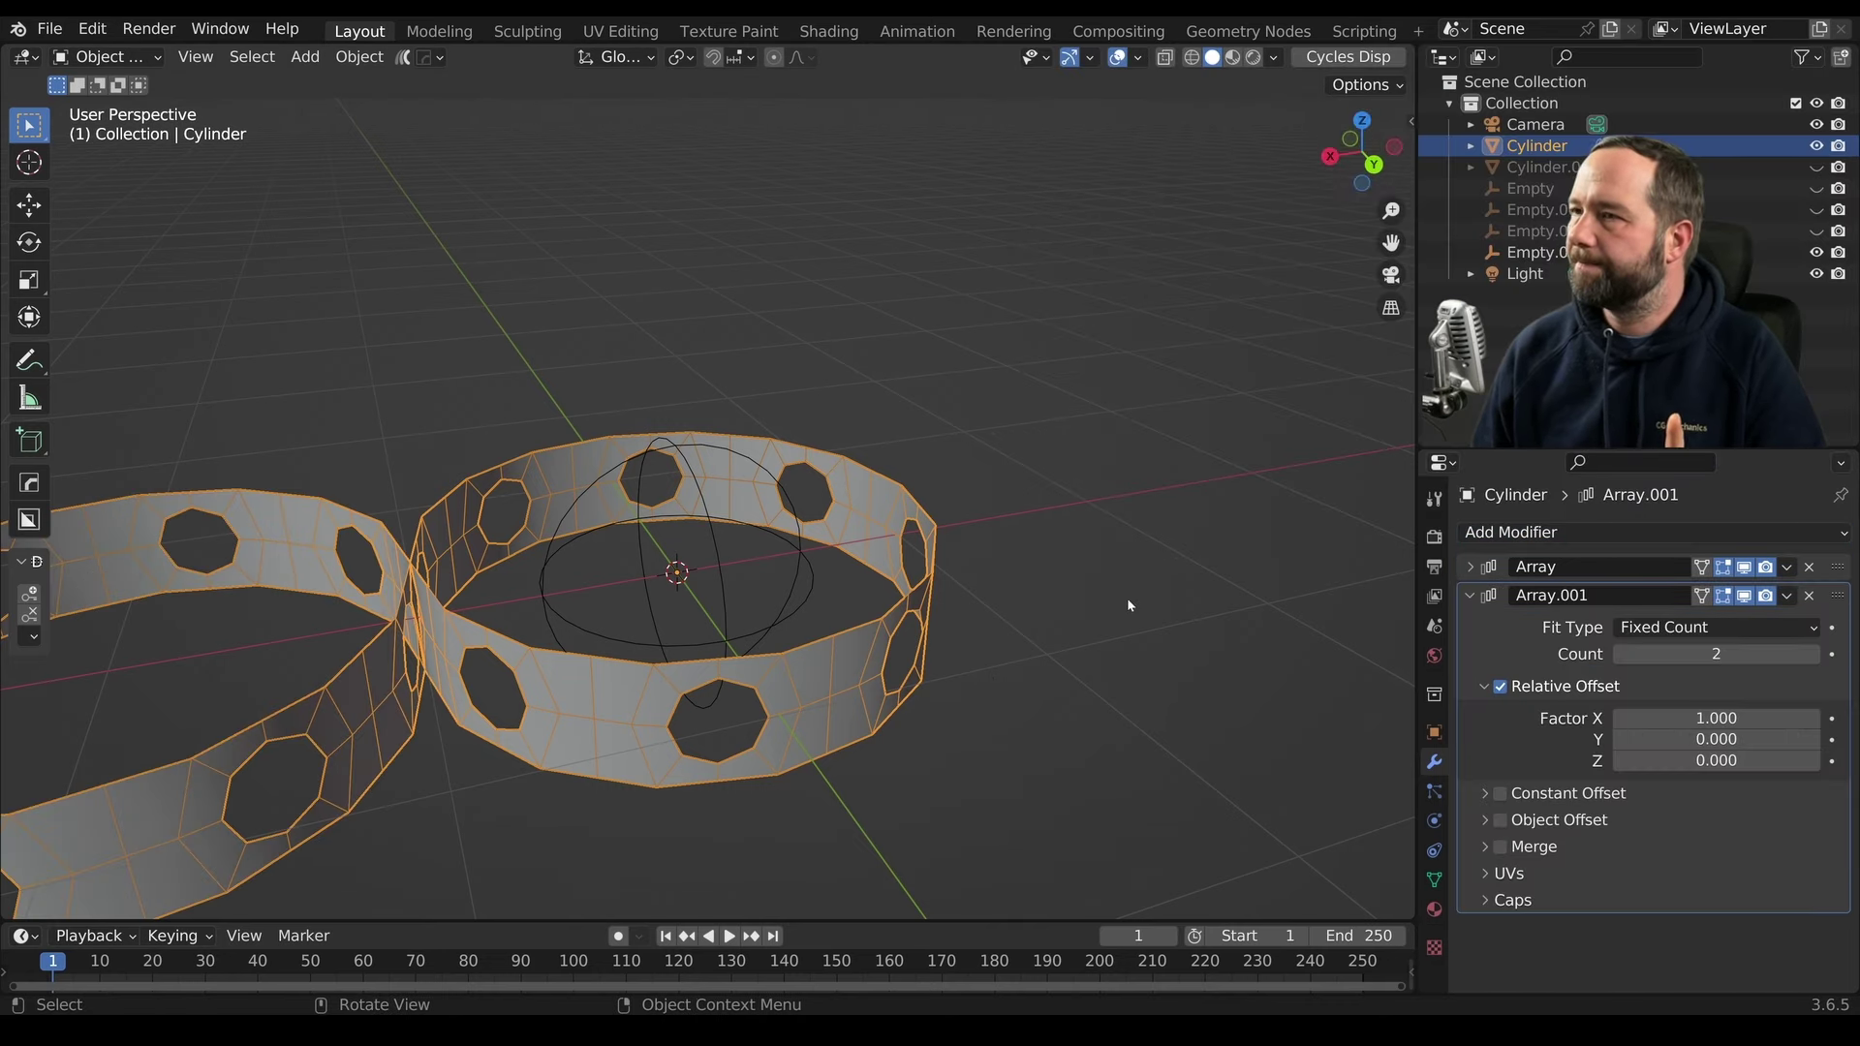
scroll(1126, 597, "down", 1)
left_click(1500, 687)
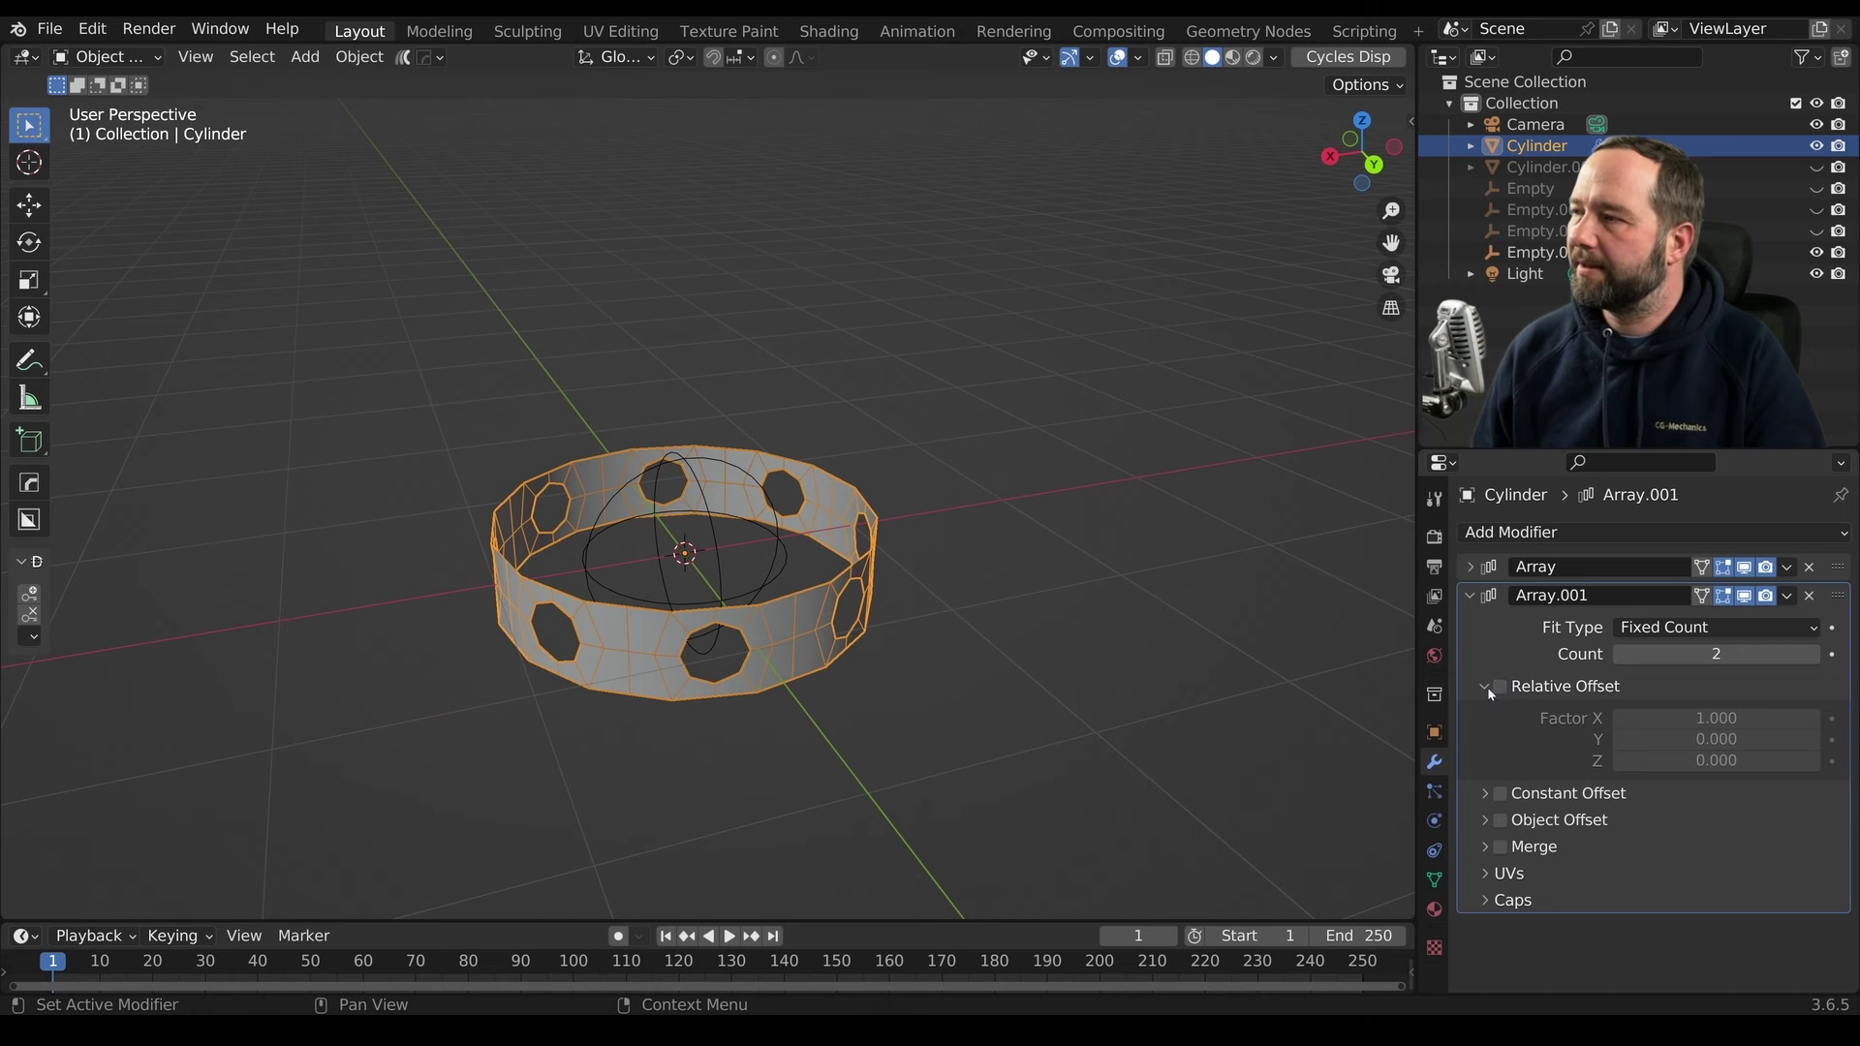
left_click(1486, 688)
Enable Object Offset on the second array using Empty.003 as the offset object
left_click(1497, 742)
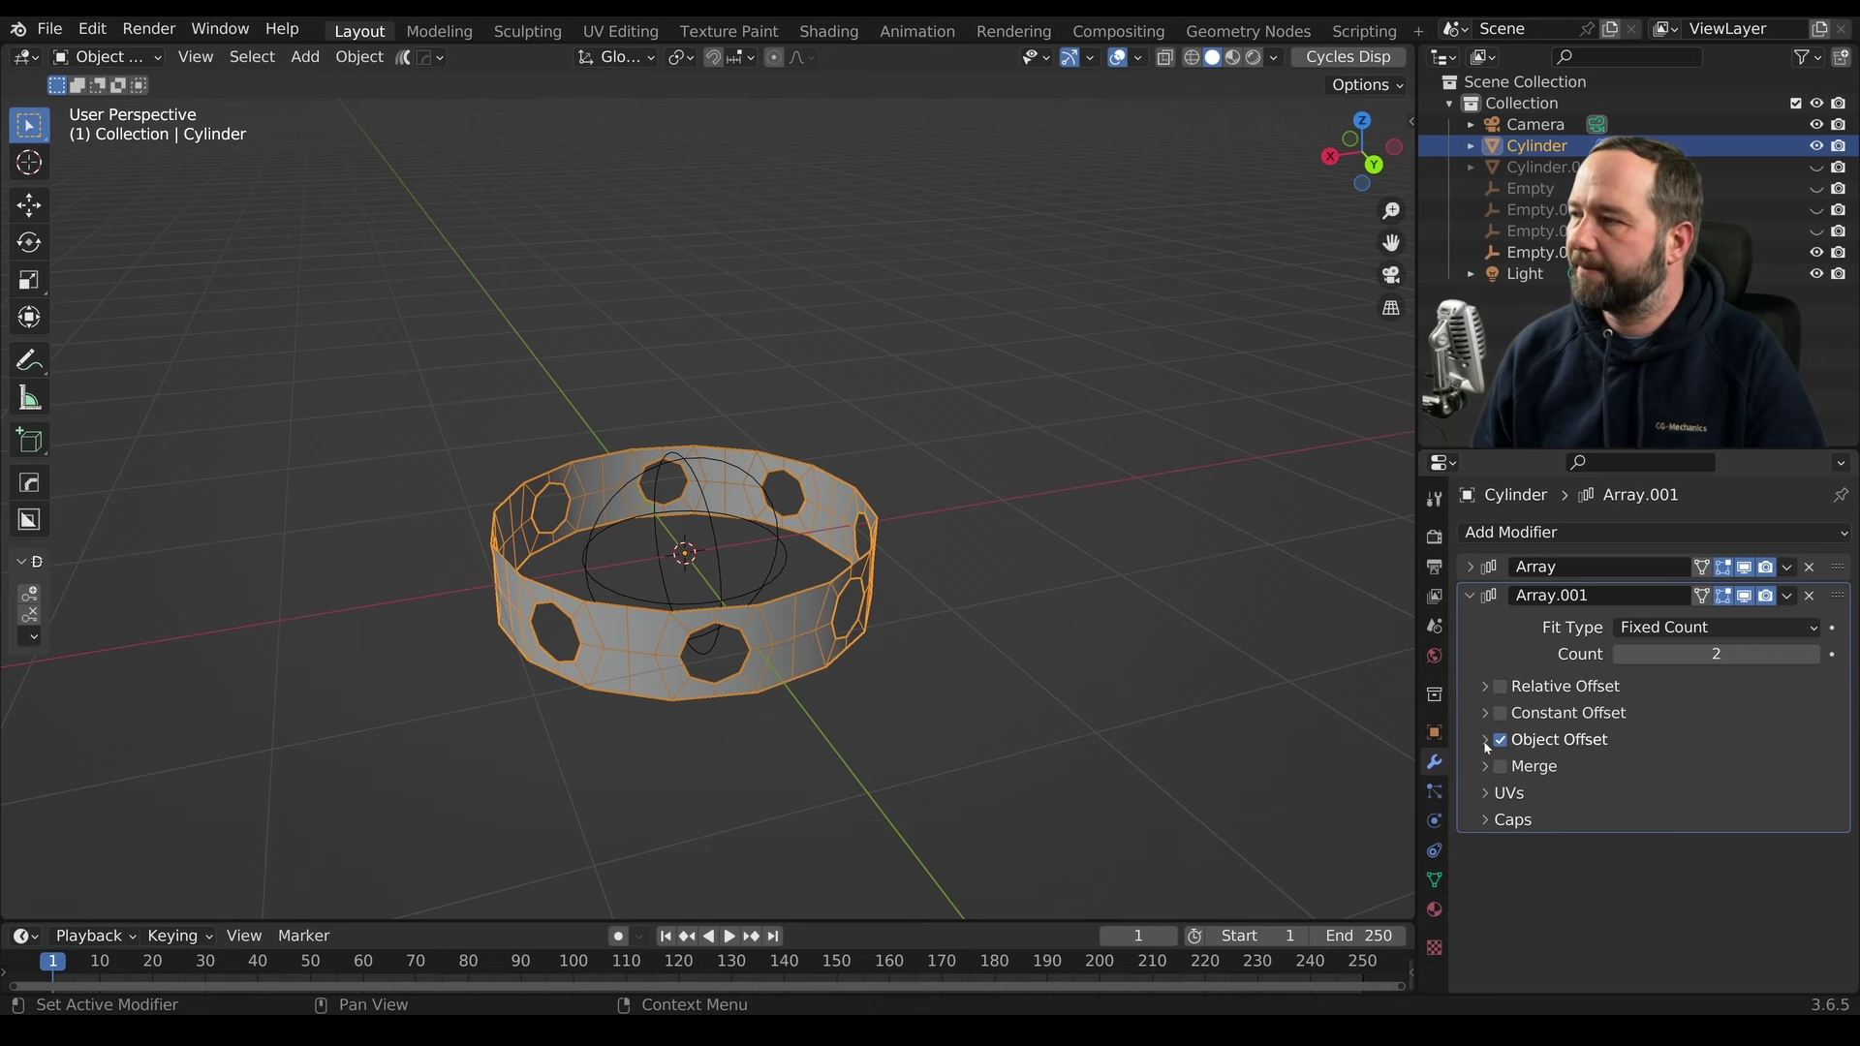
left_click(1484, 740)
left_click(1804, 773)
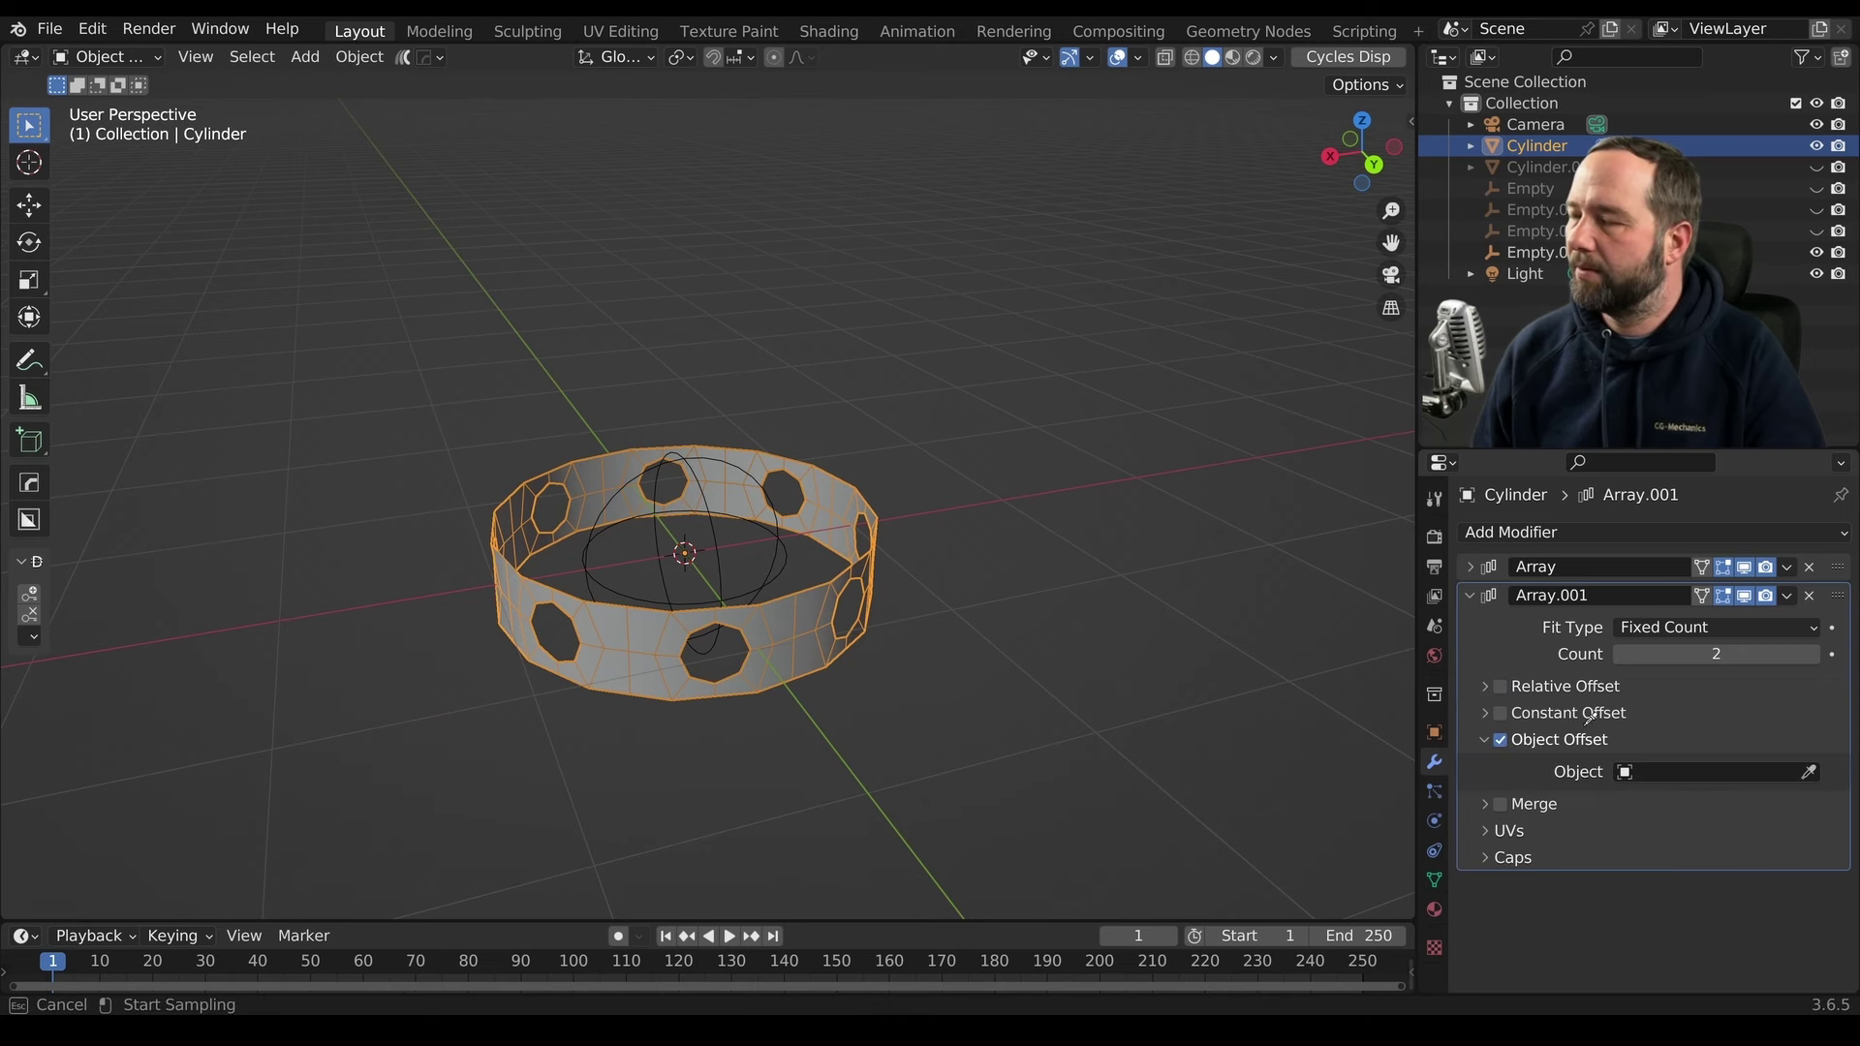
left_click(728, 559)
scroll(773, 576, "up", 2)
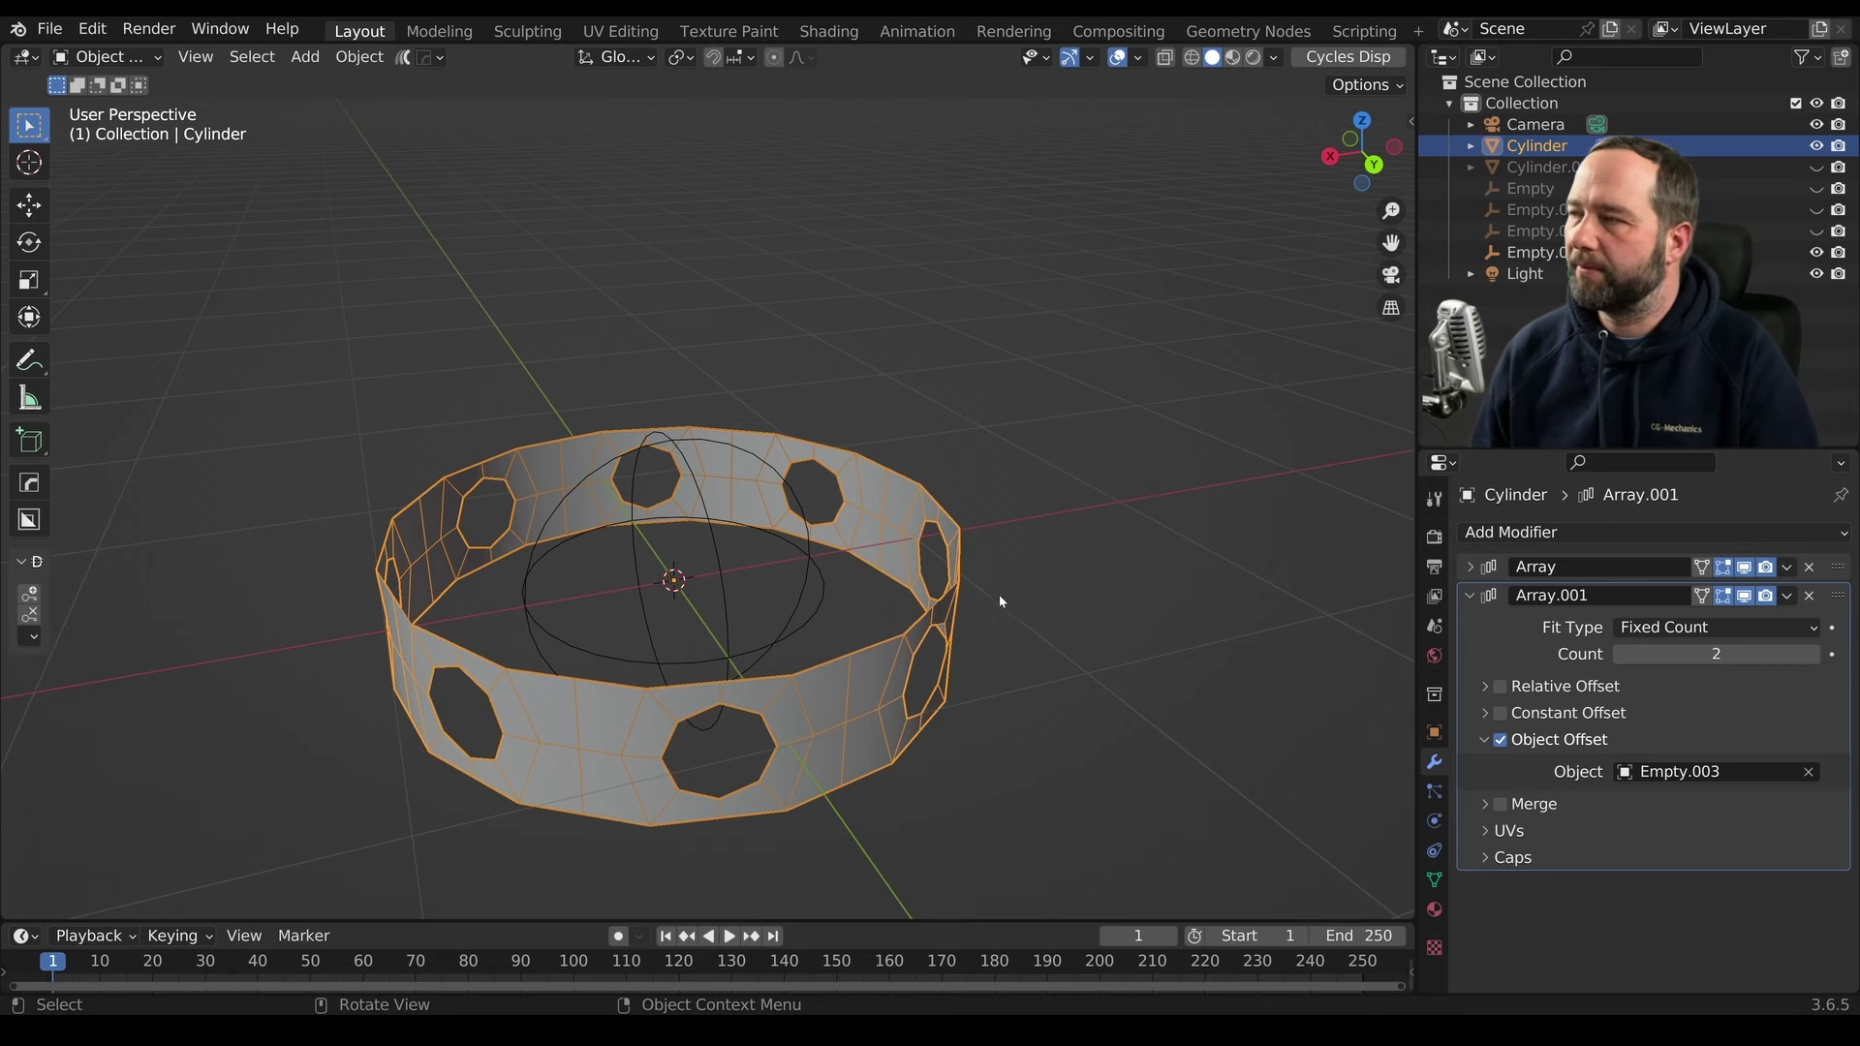
middle_click_drag(1000, 599, 986, 596)
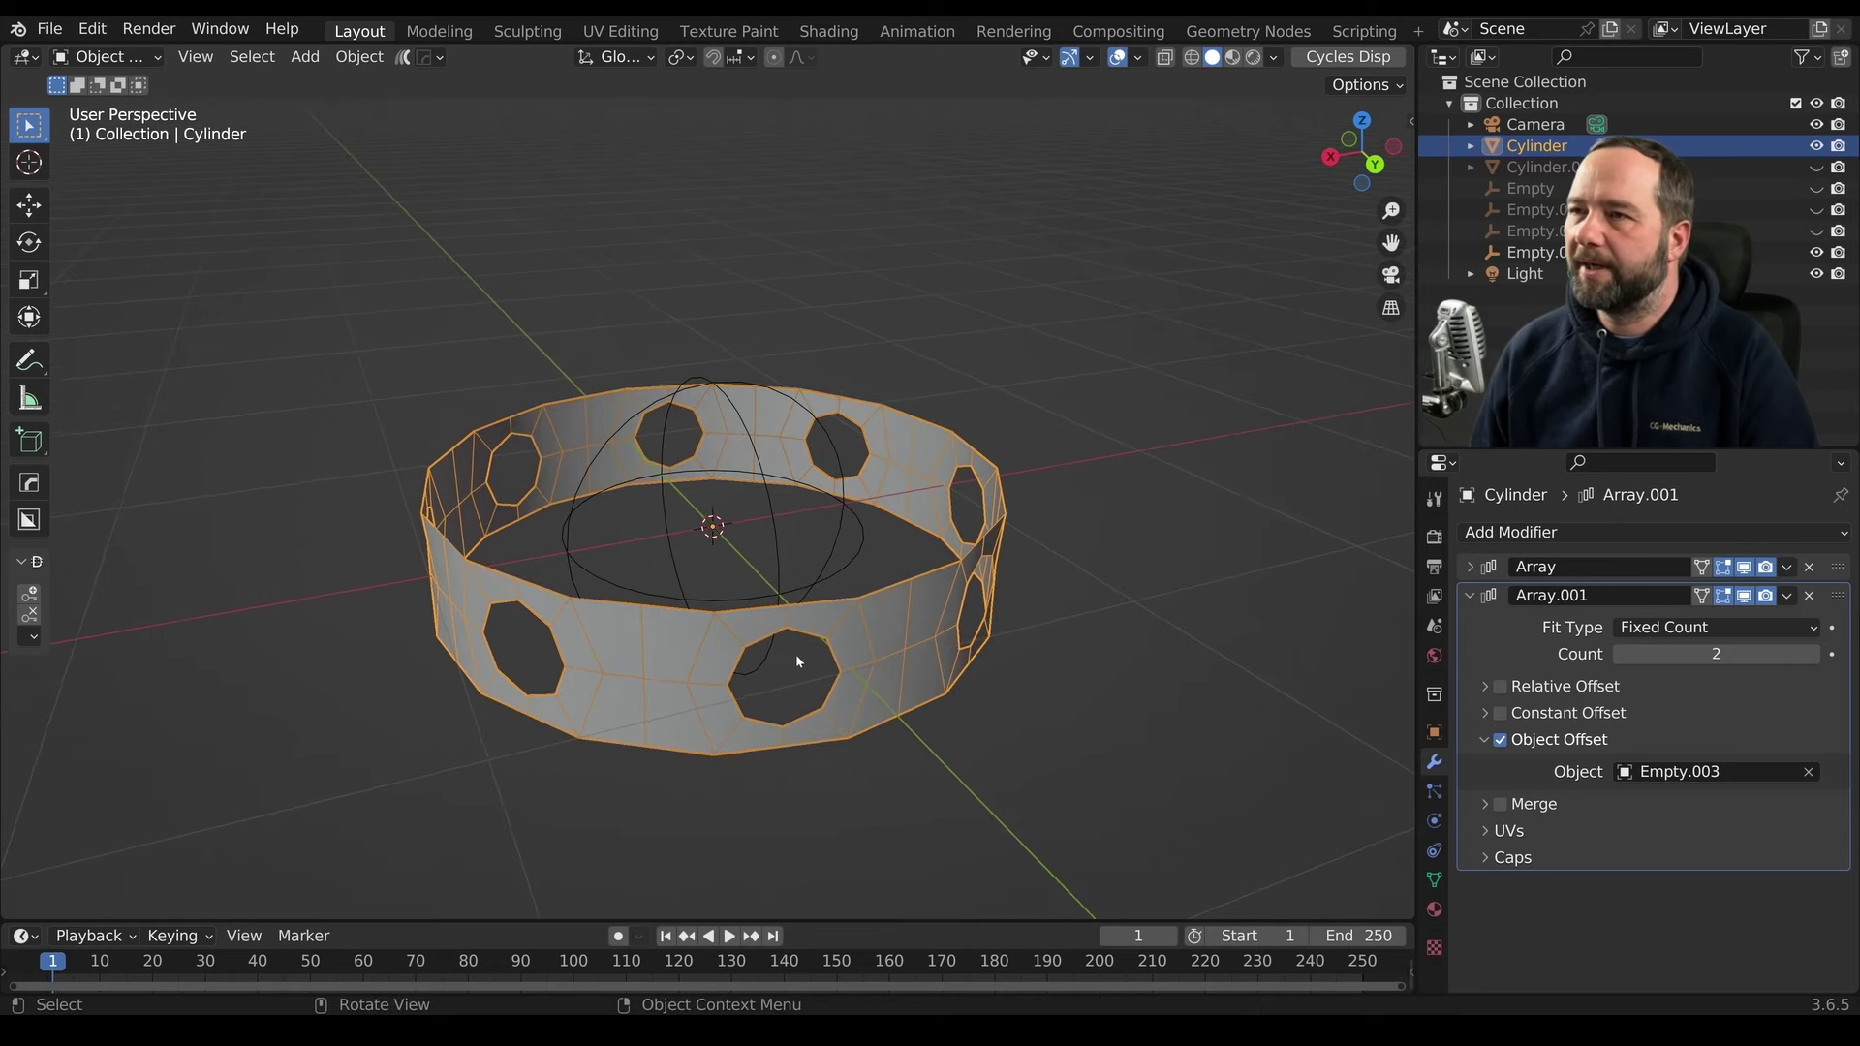
Turn on Merge for the second array's copies
left_click(1519, 805)
left_click(1485, 807)
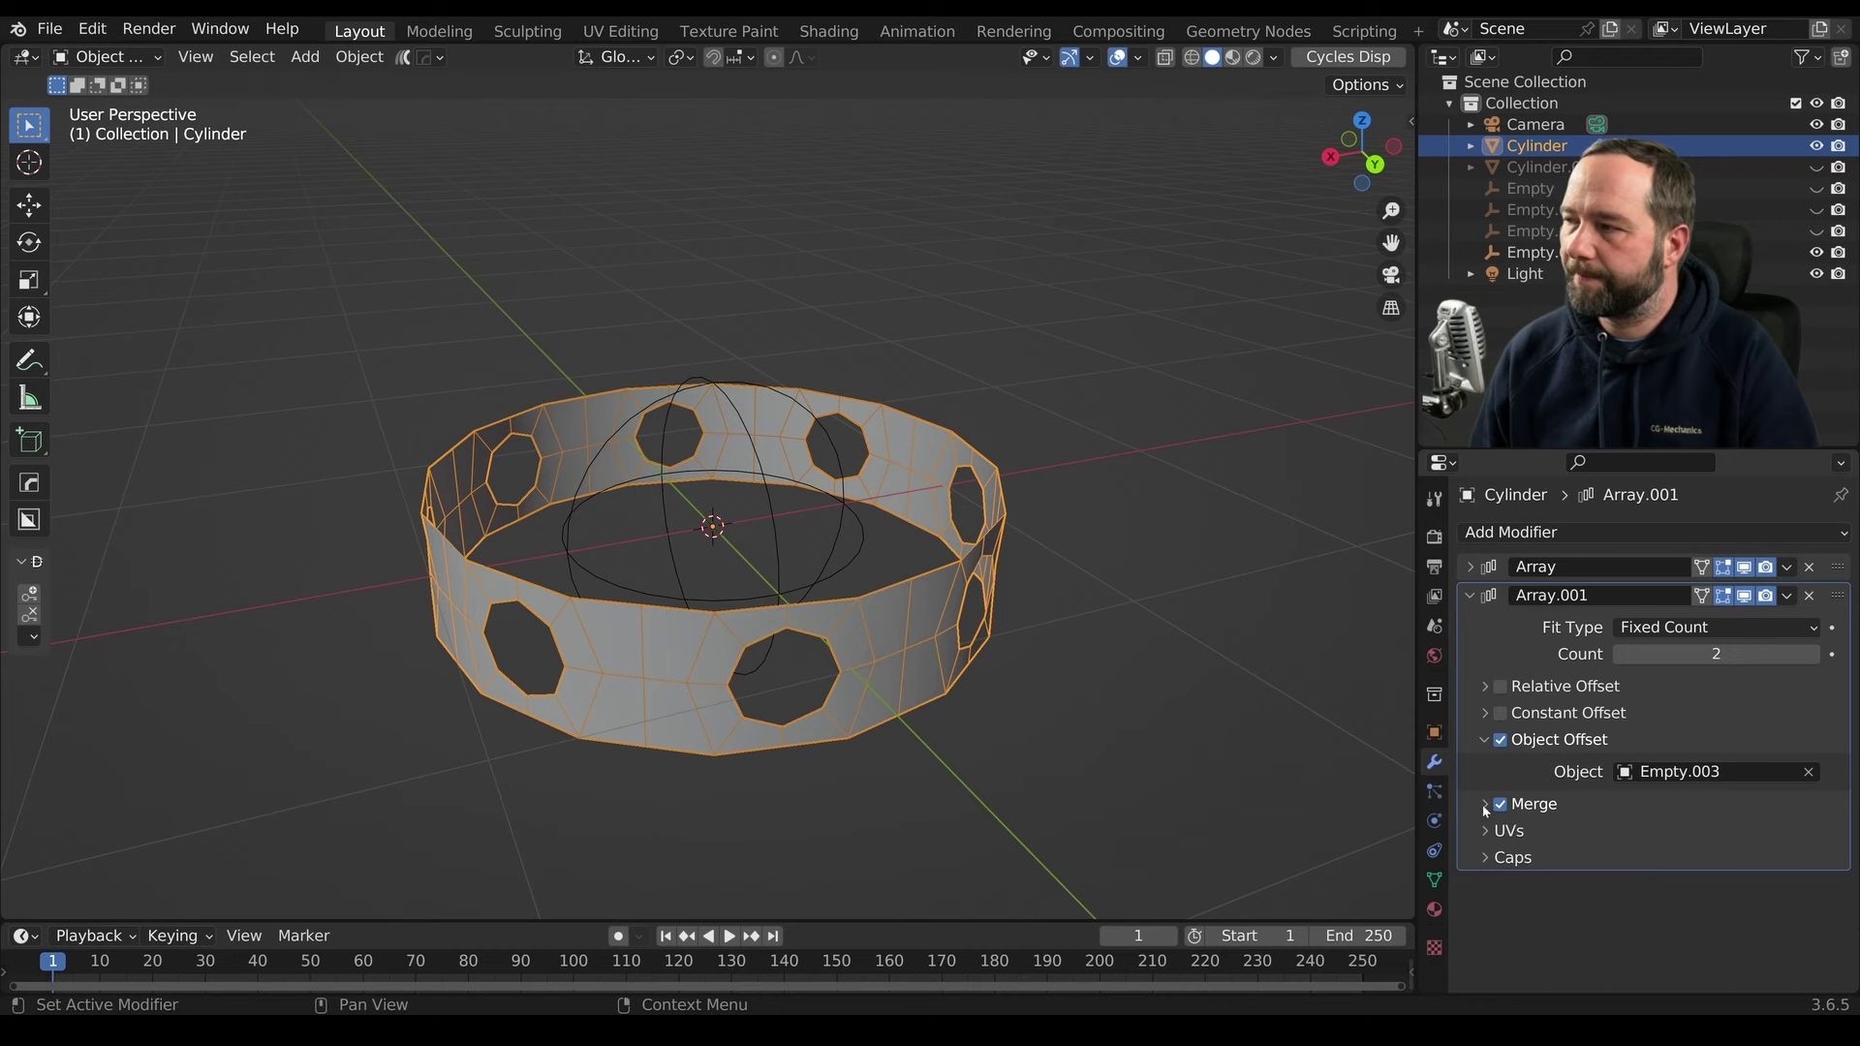
left_click(1486, 810)
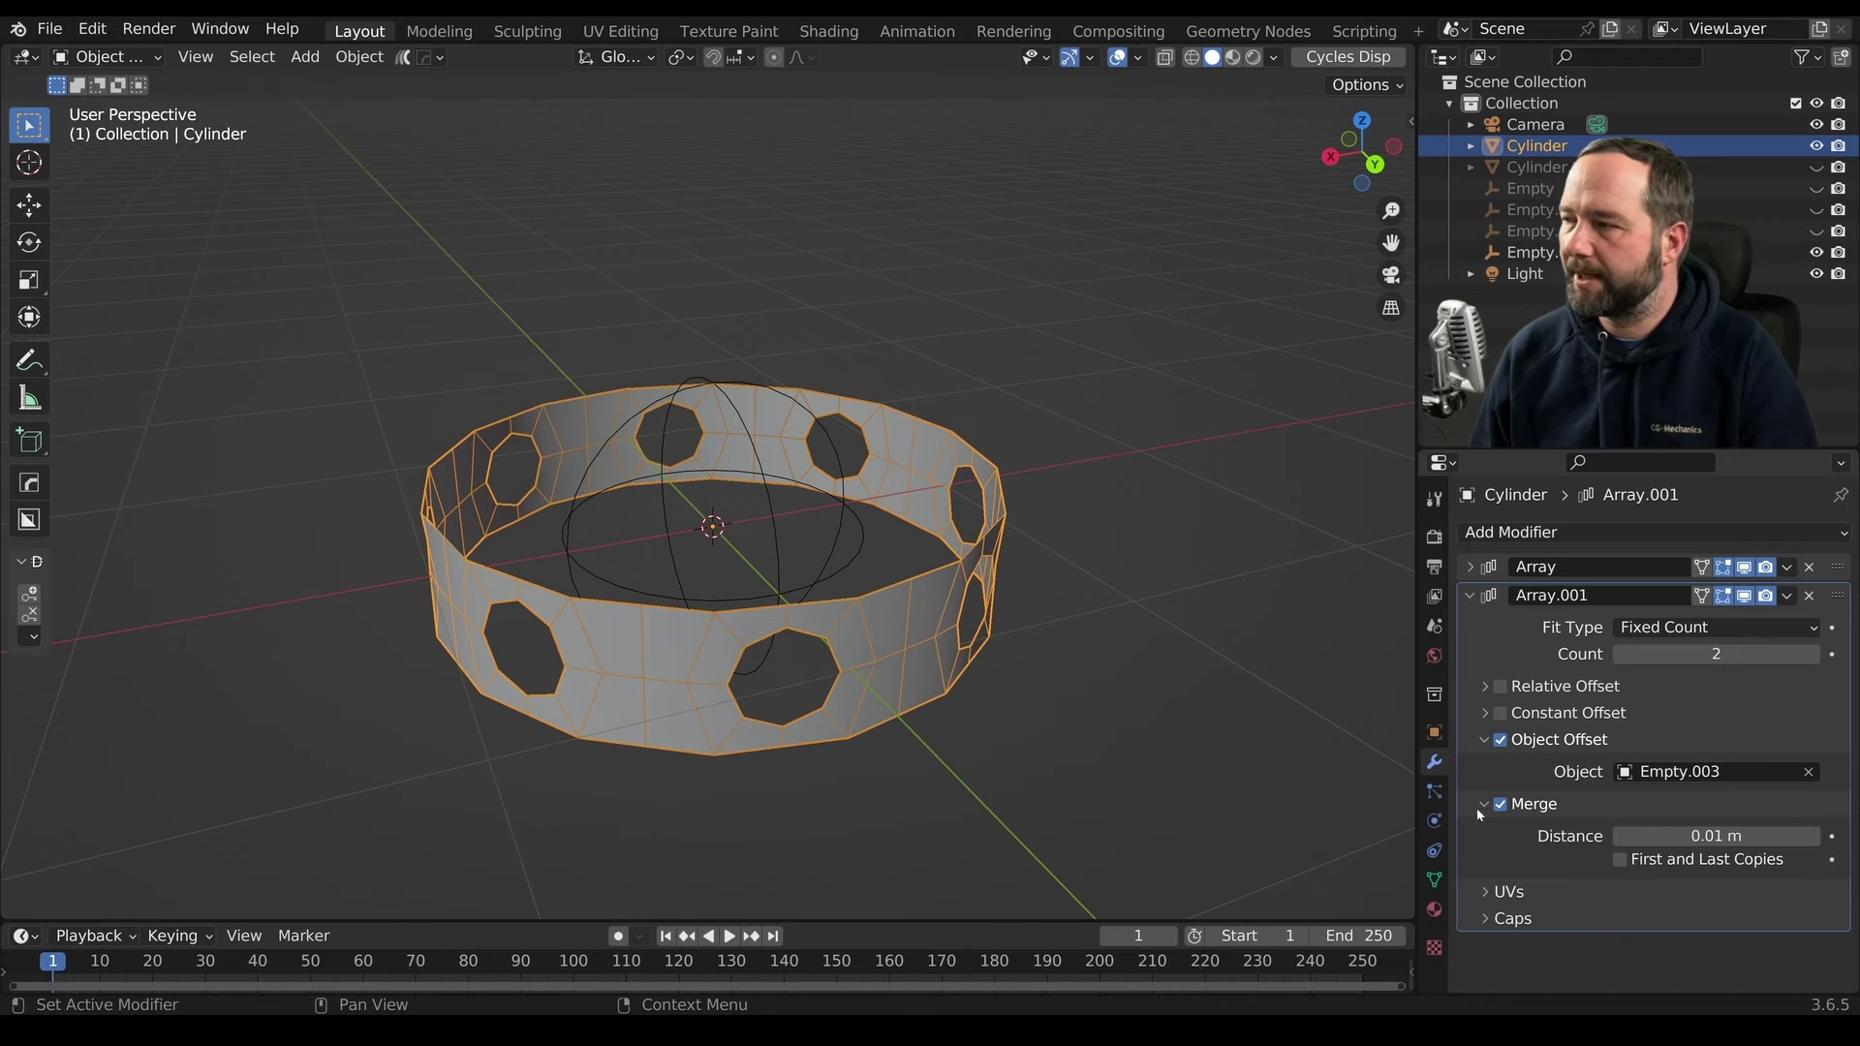
left_click(1480, 810)
Move Empty.003 straight up to 0.45 m
left_click(764, 497)
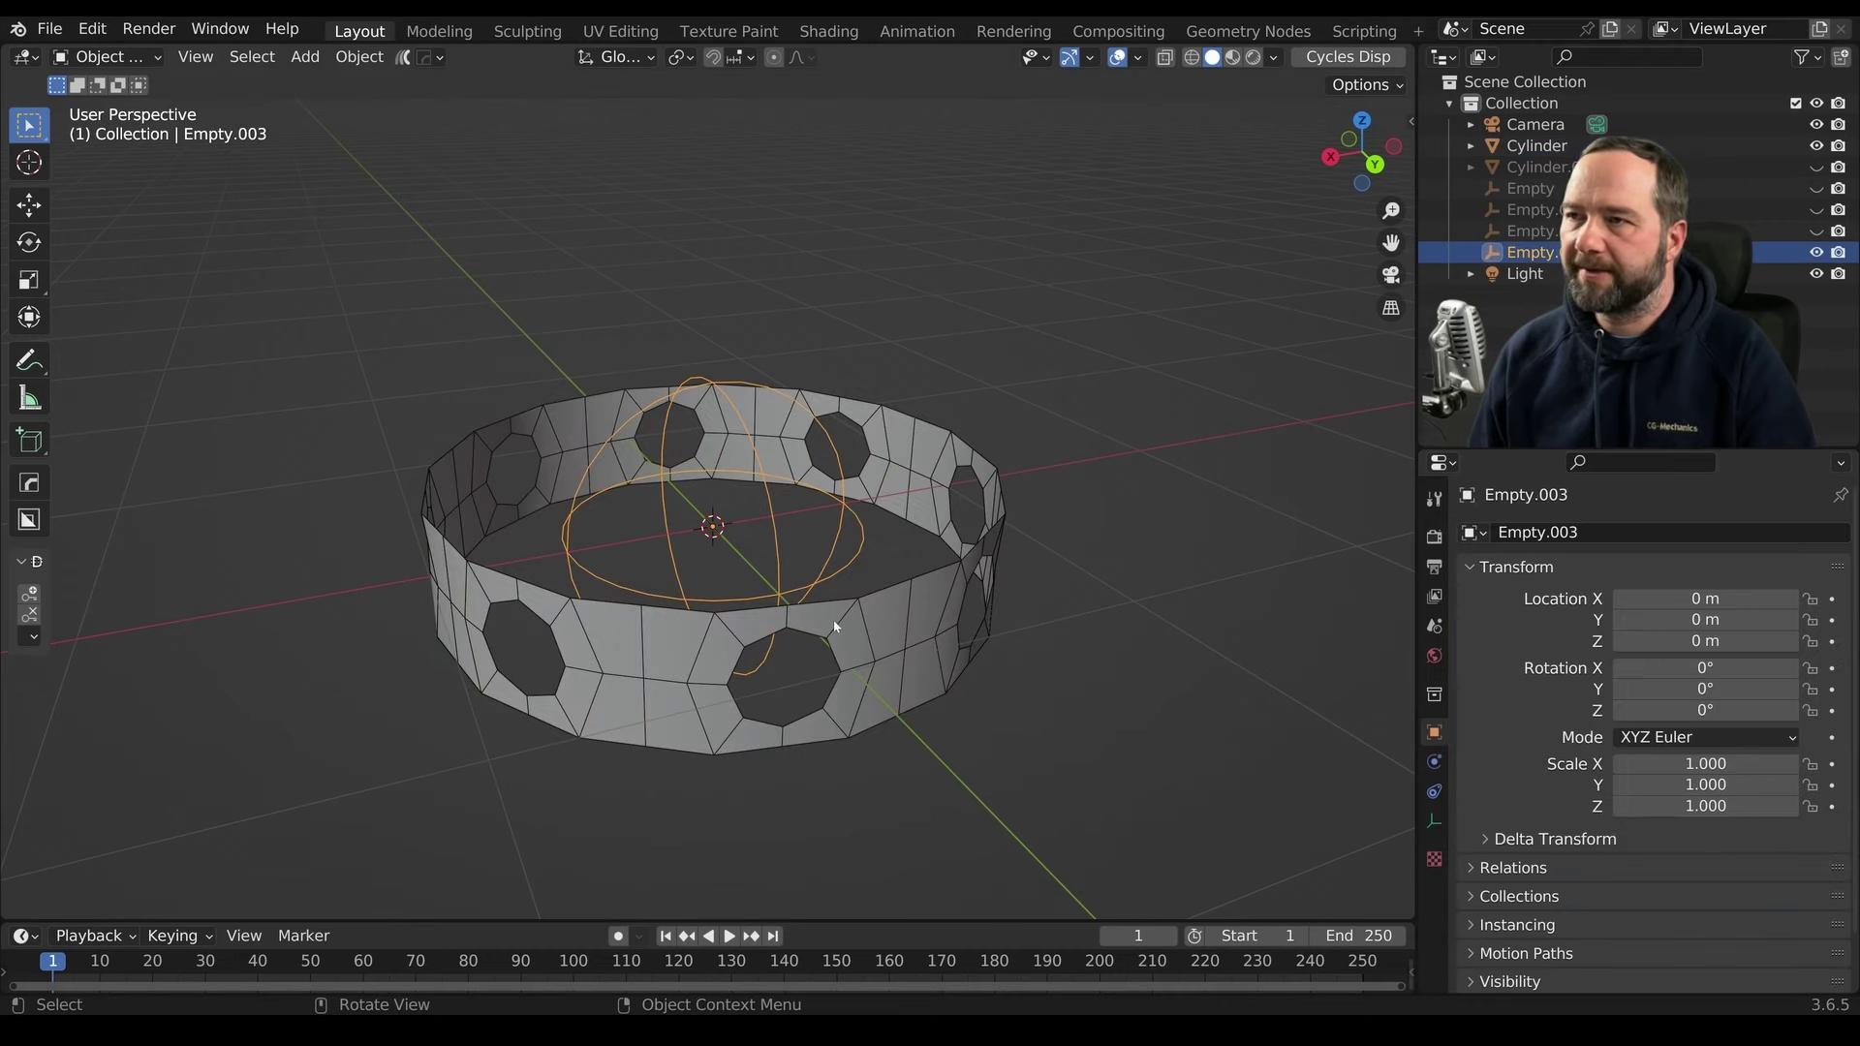
key("g")
key("z")
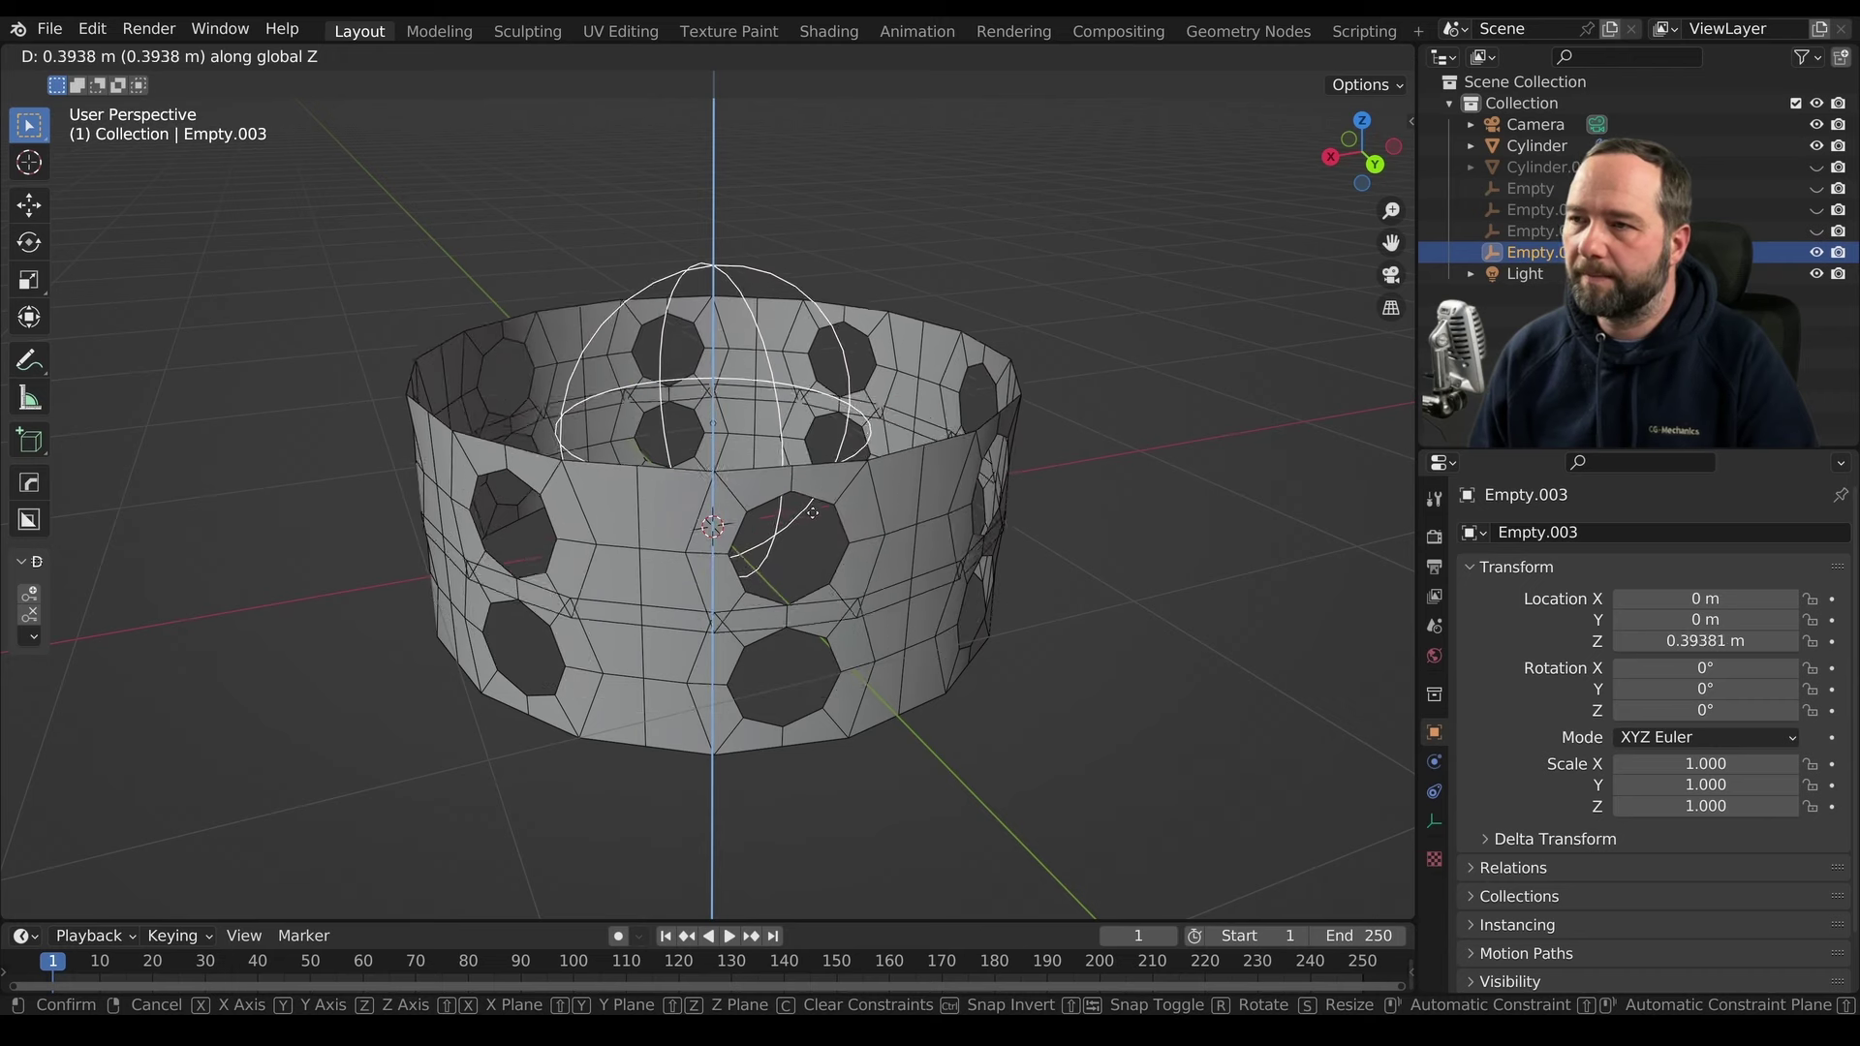
left_click(909, 571)
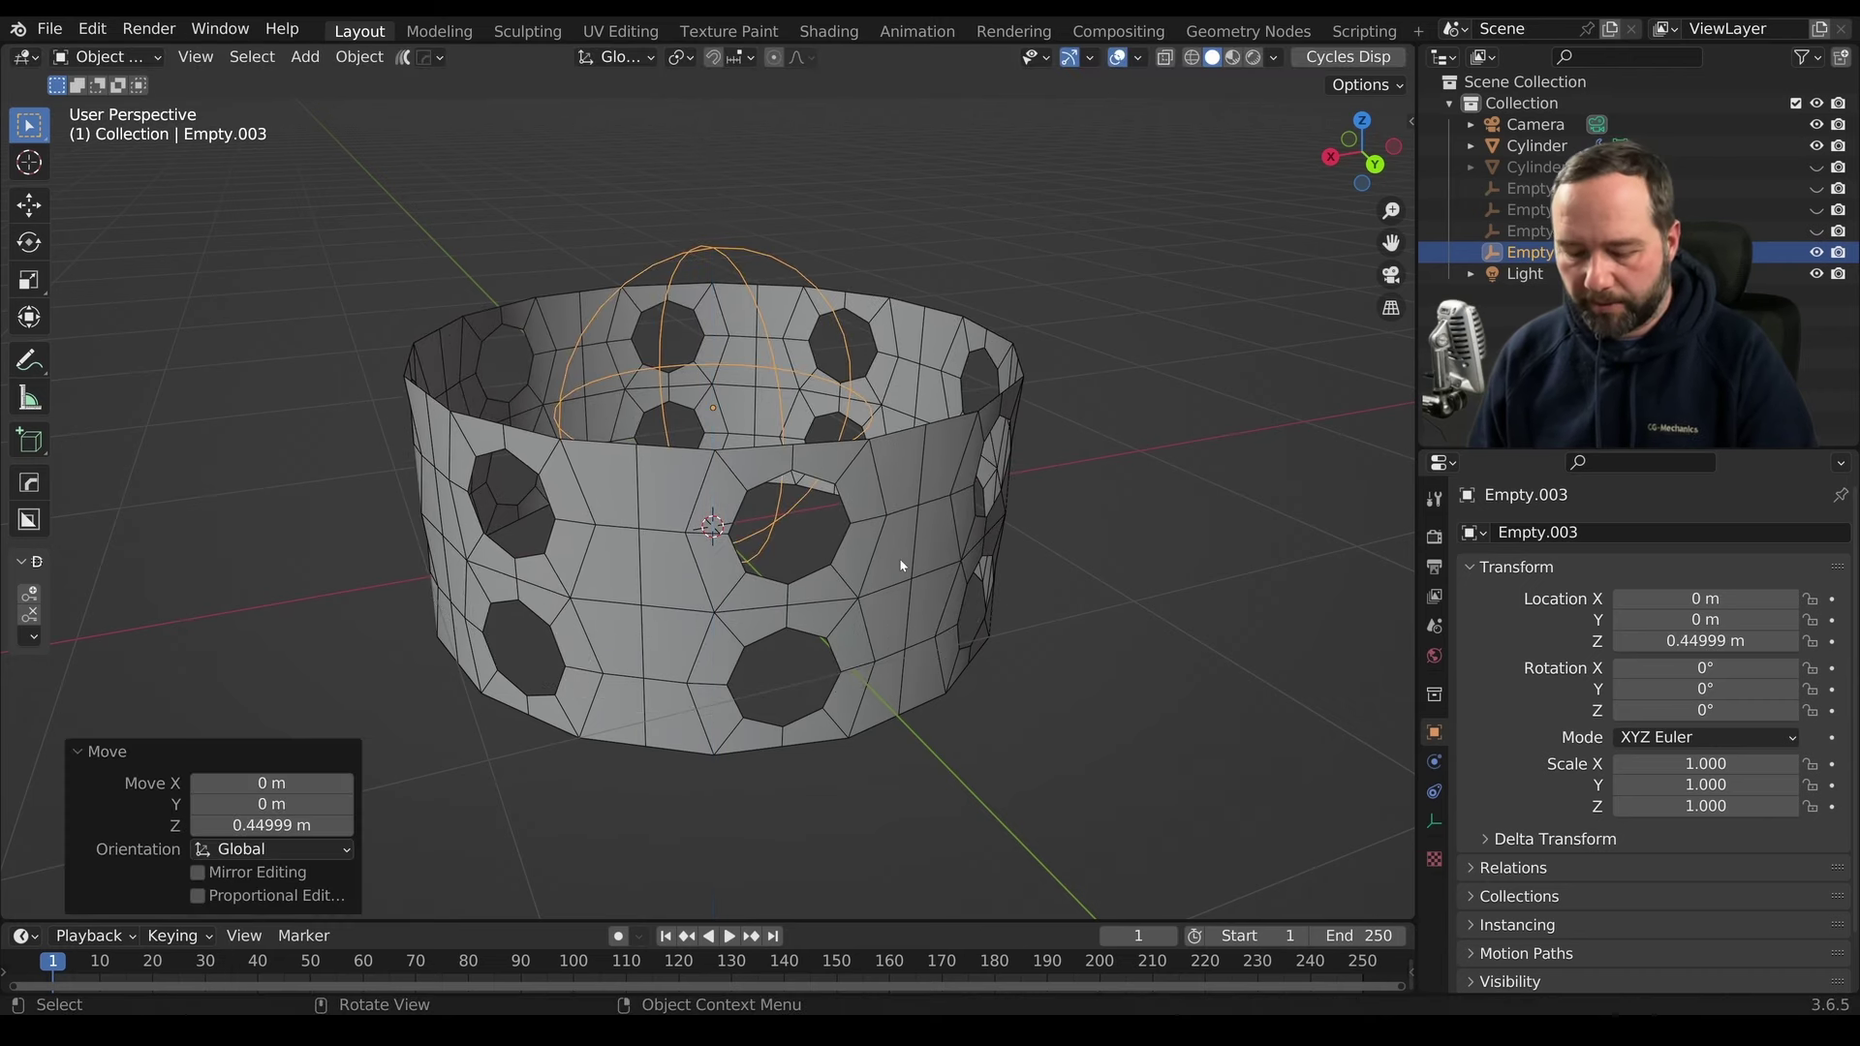
Rotate Empty.003 22.5° about Z so the second row's holes stagger
key("r")
key("z")
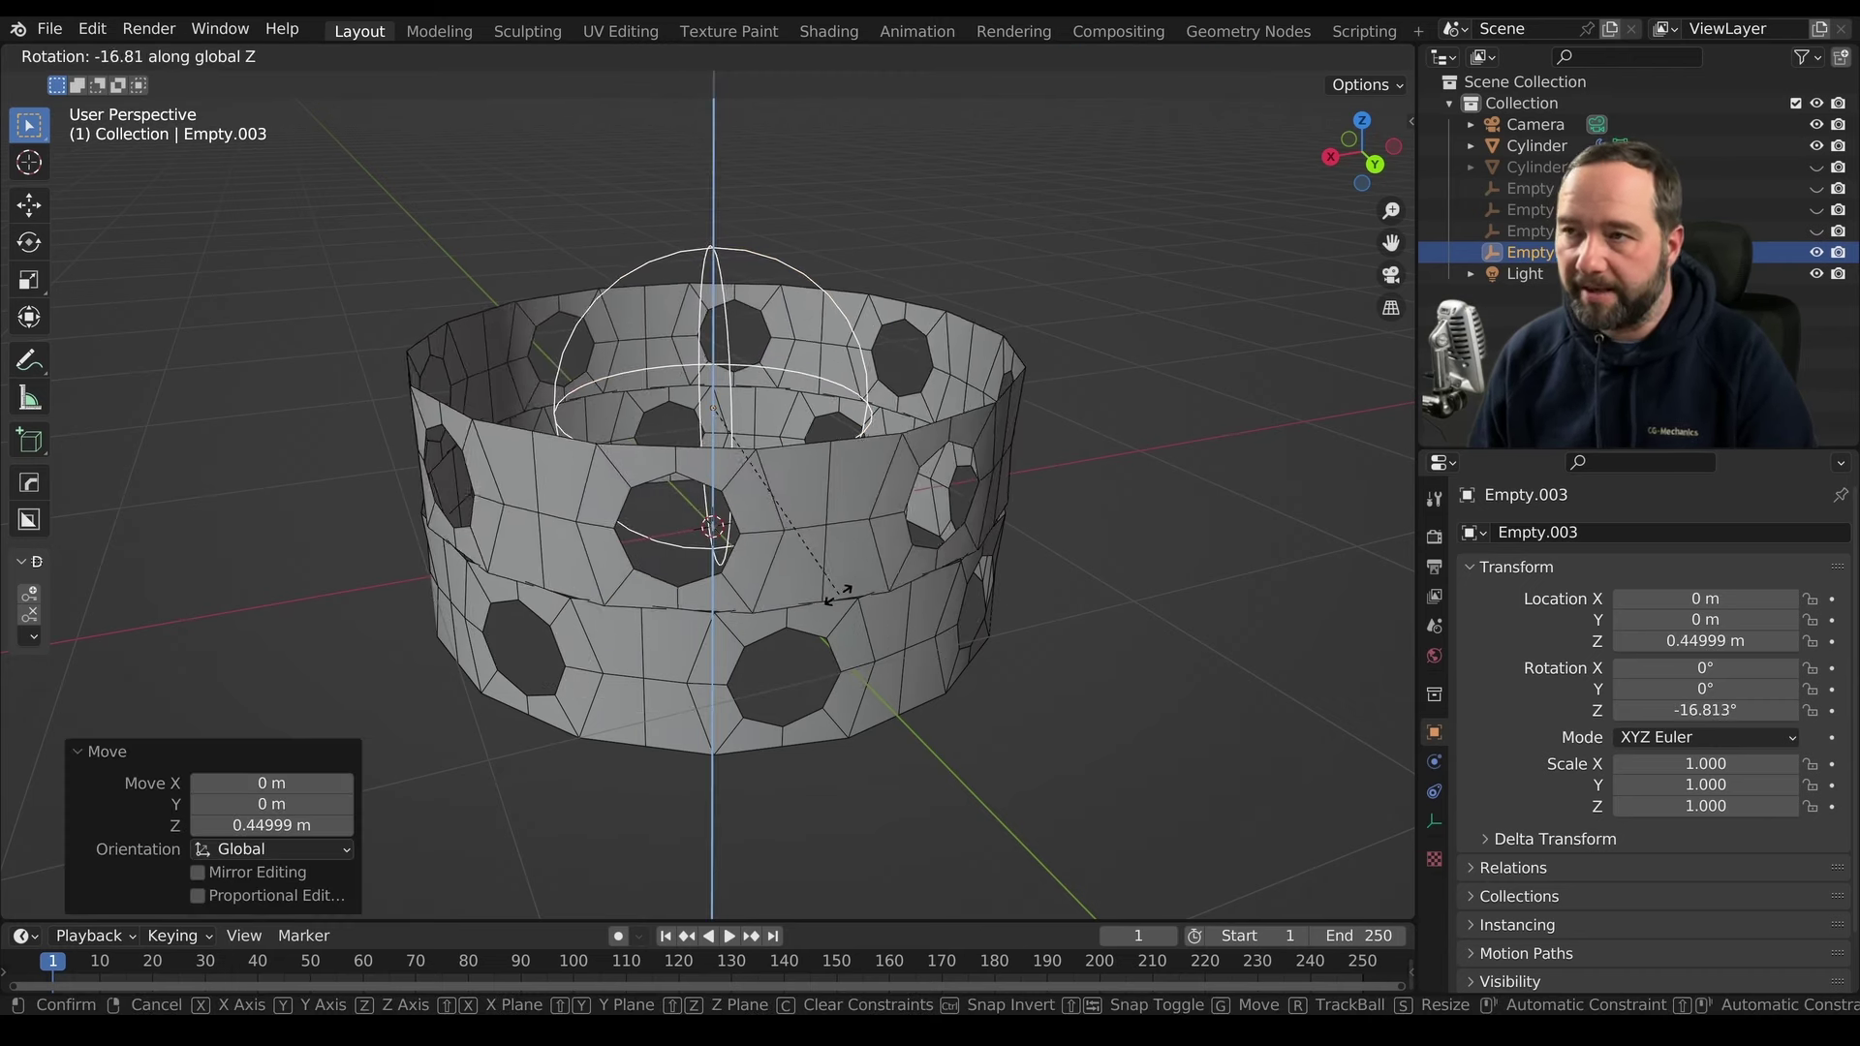
type("22")
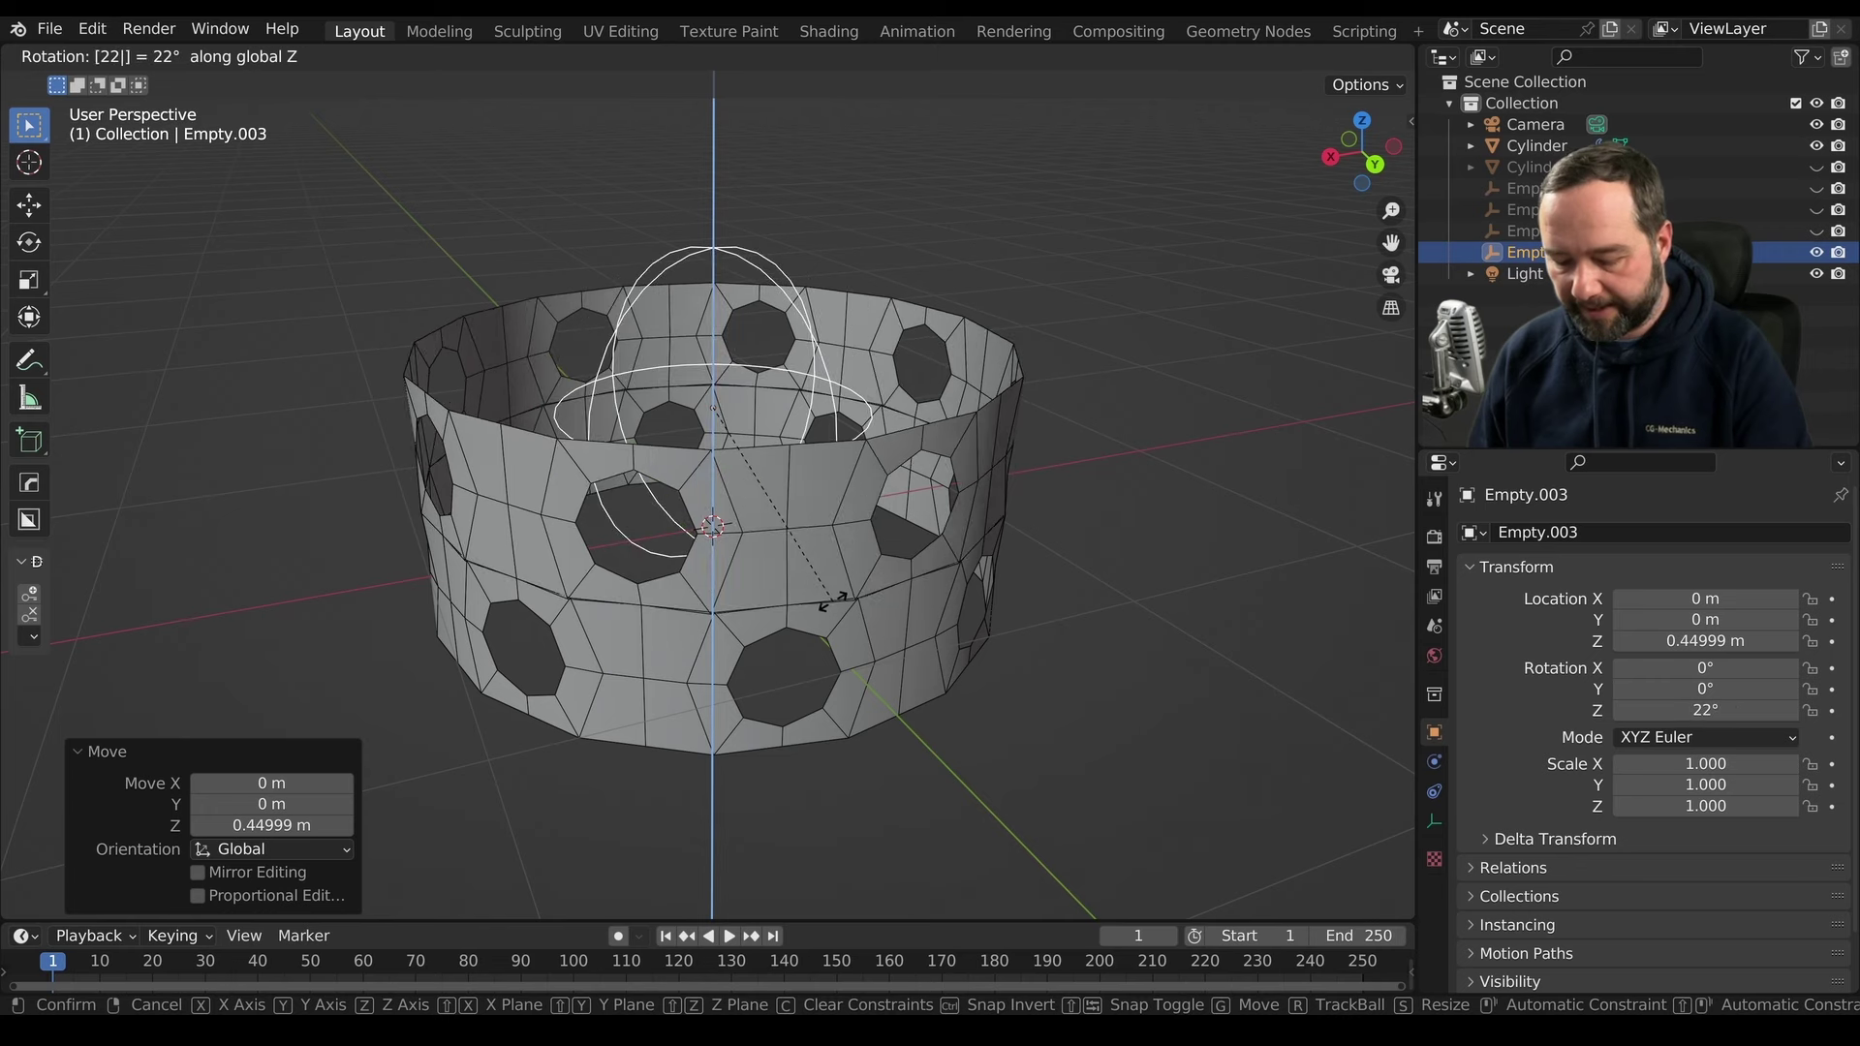
type(".5")
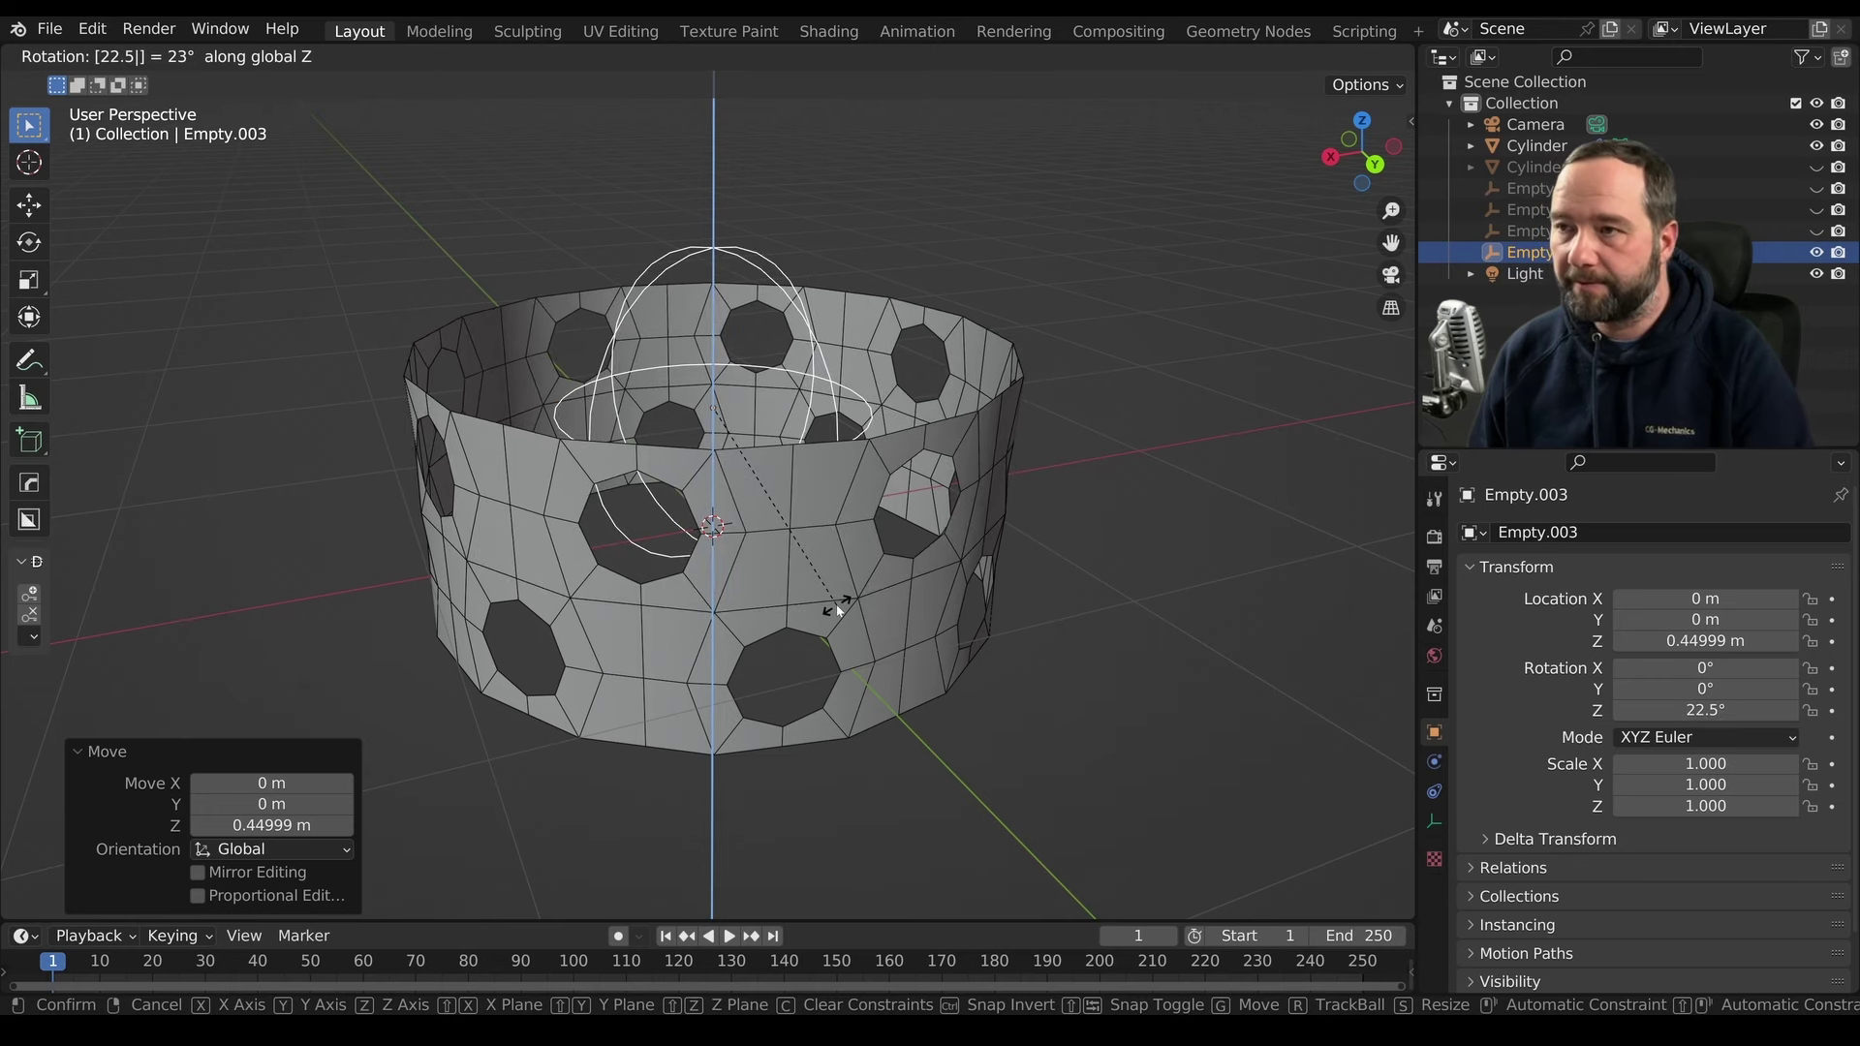
key("Return")
mouse_move(833, 612)
middle_mouse_down()
mouse_move(858, 630)
mouse_move(767, 603)
mouse_move(814, 608)
middle_mouse_up()
left_click(859, 629)
key("Tab")
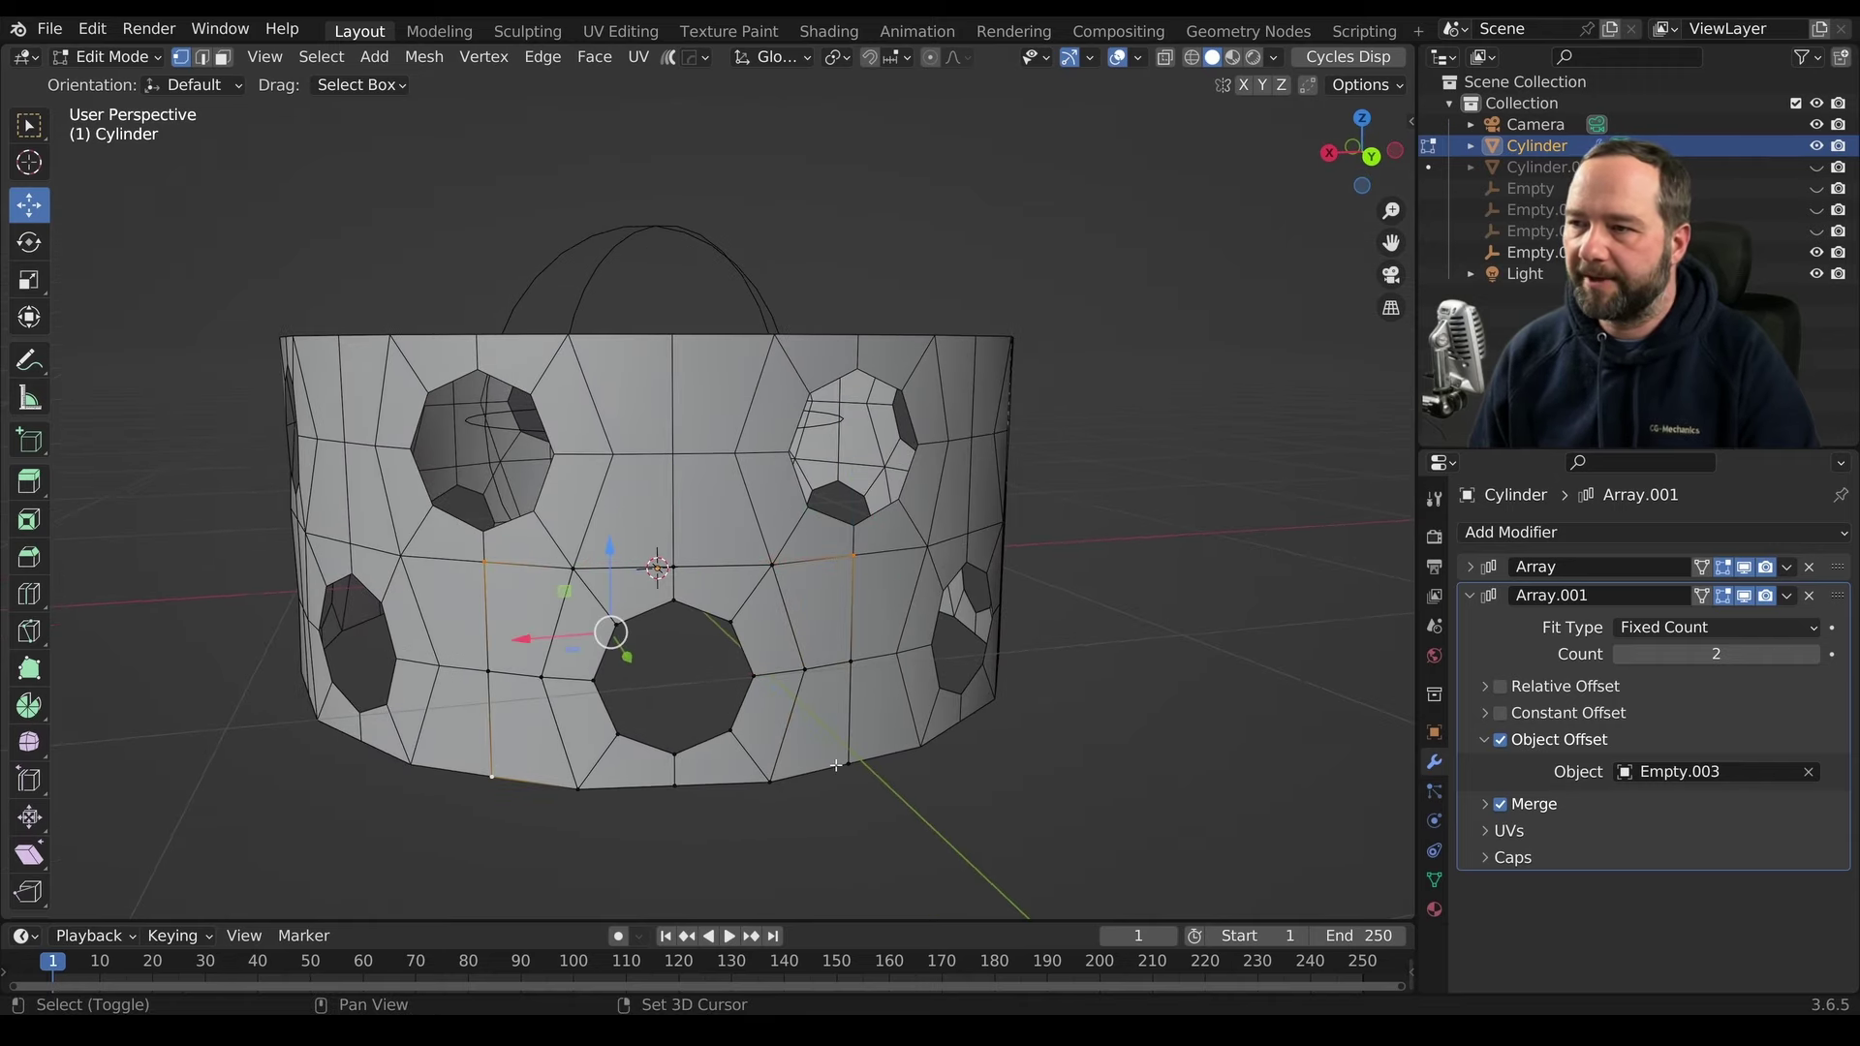
Scale the selected edge loop to 0.697 in Z, then stretch the vertices 1.311 vertically
key("s")
key("z")
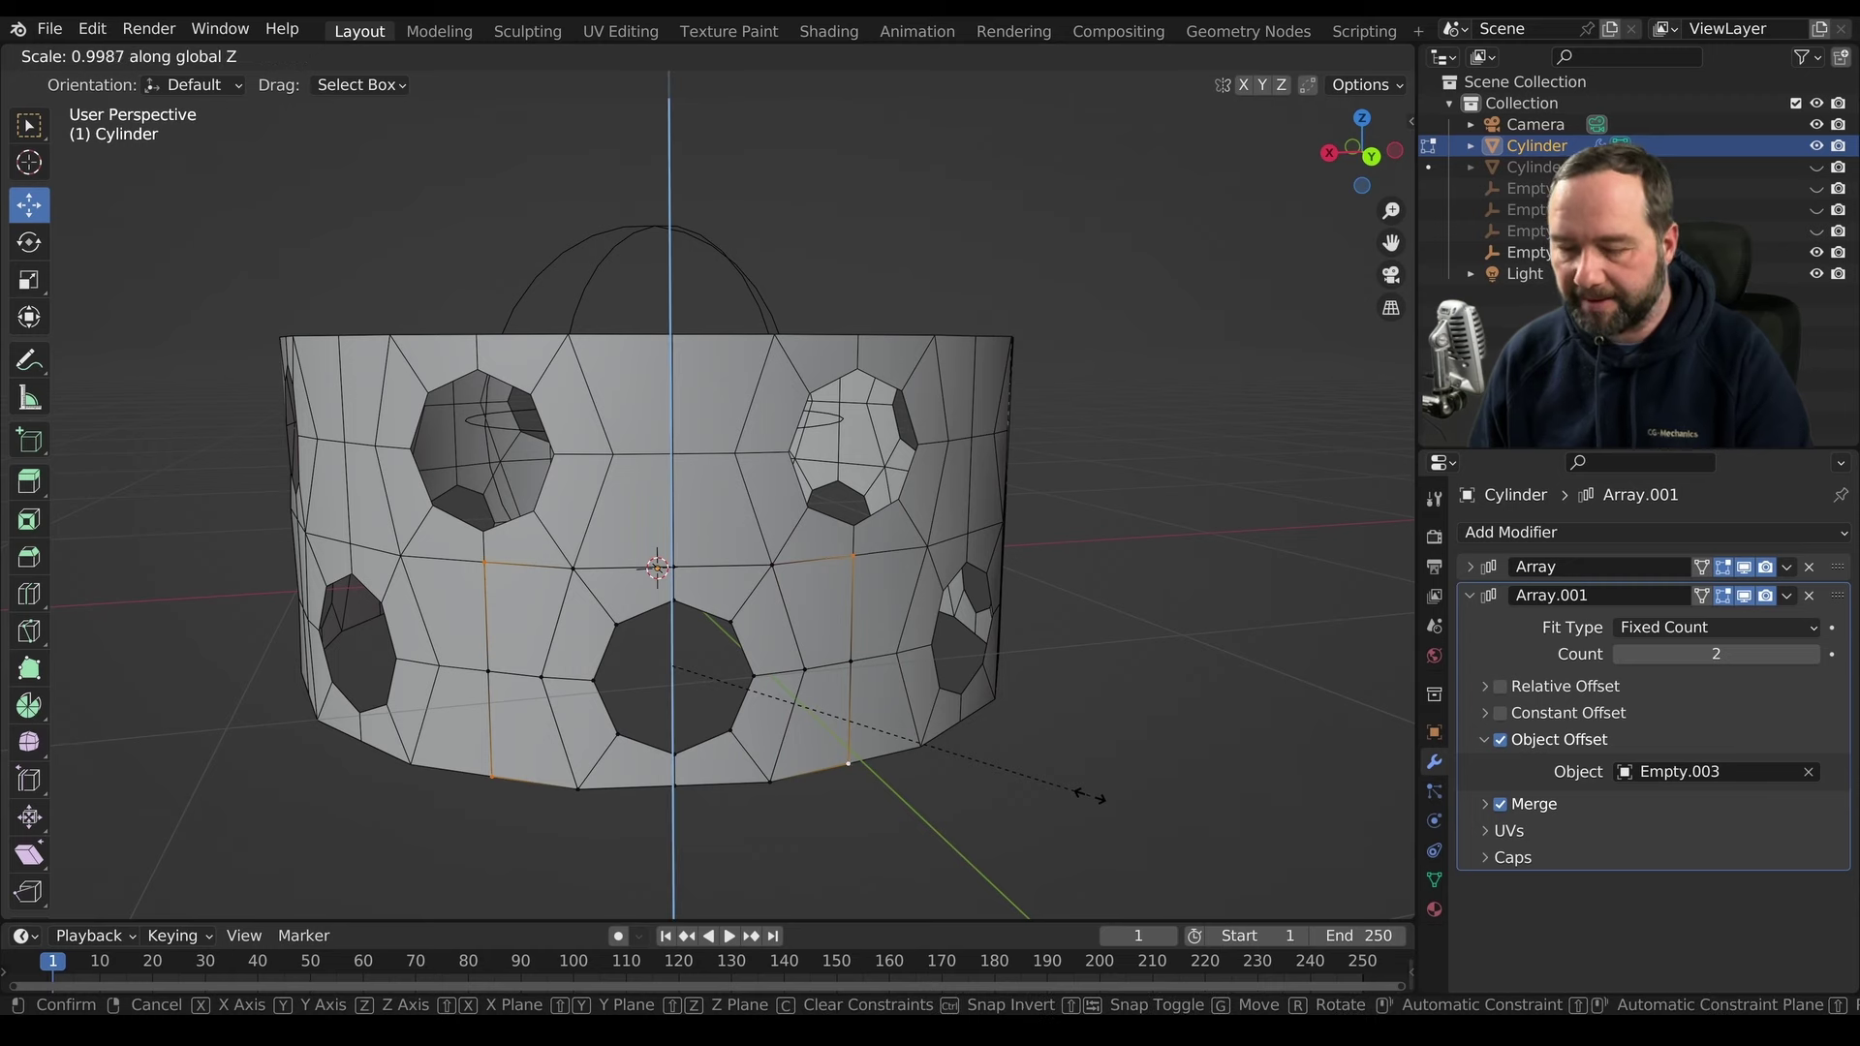
left_click(949, 746)
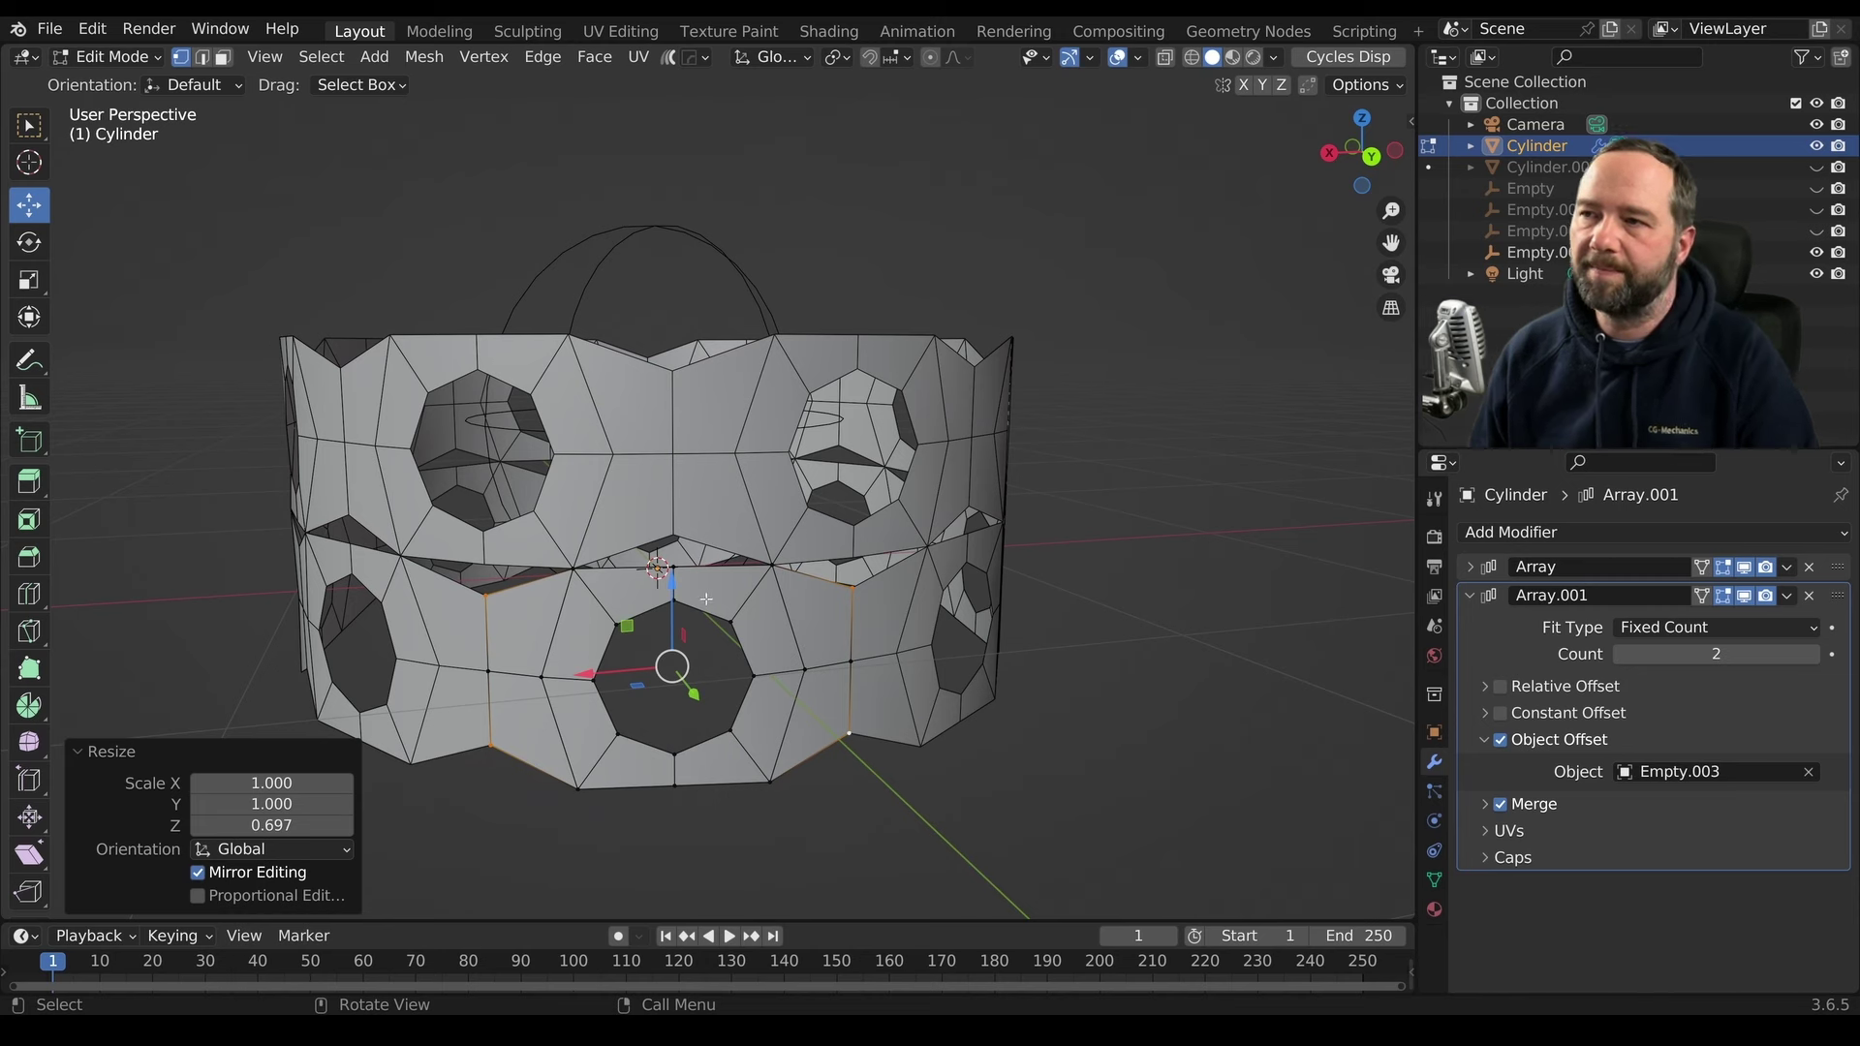
left_click(678, 816)
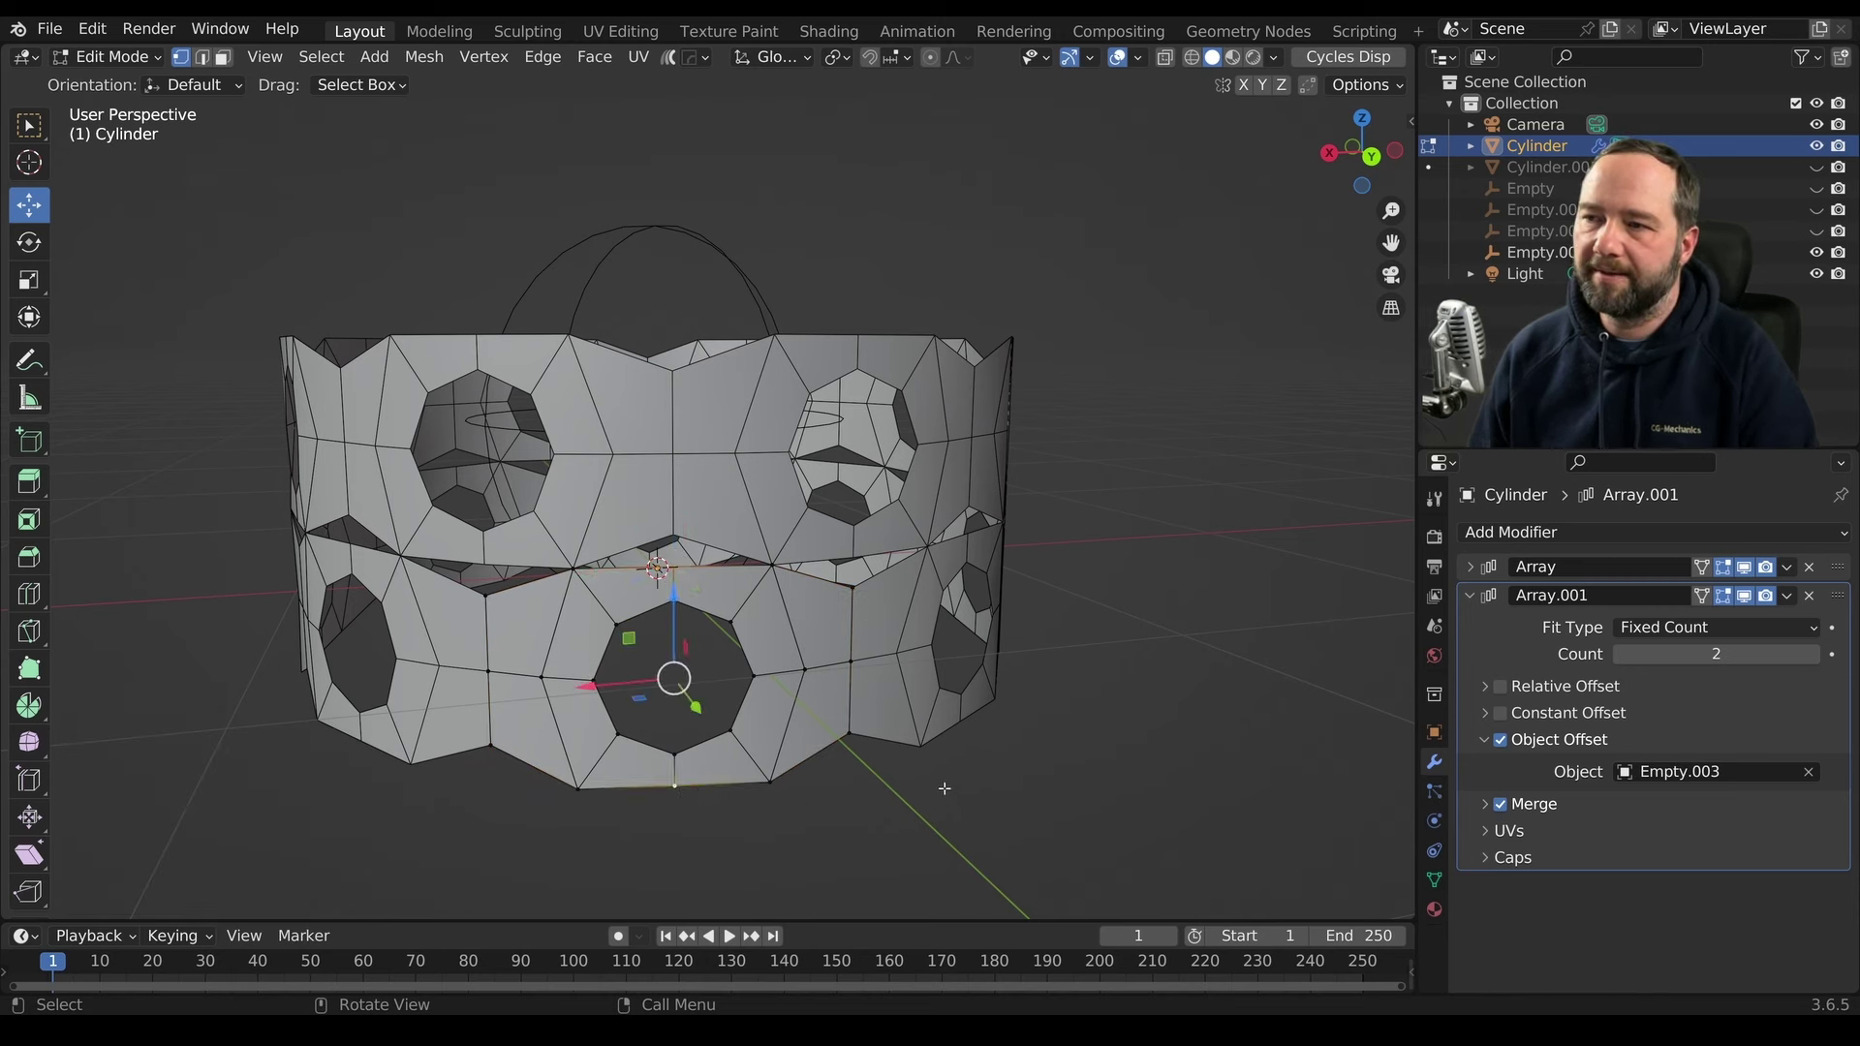
key("s")
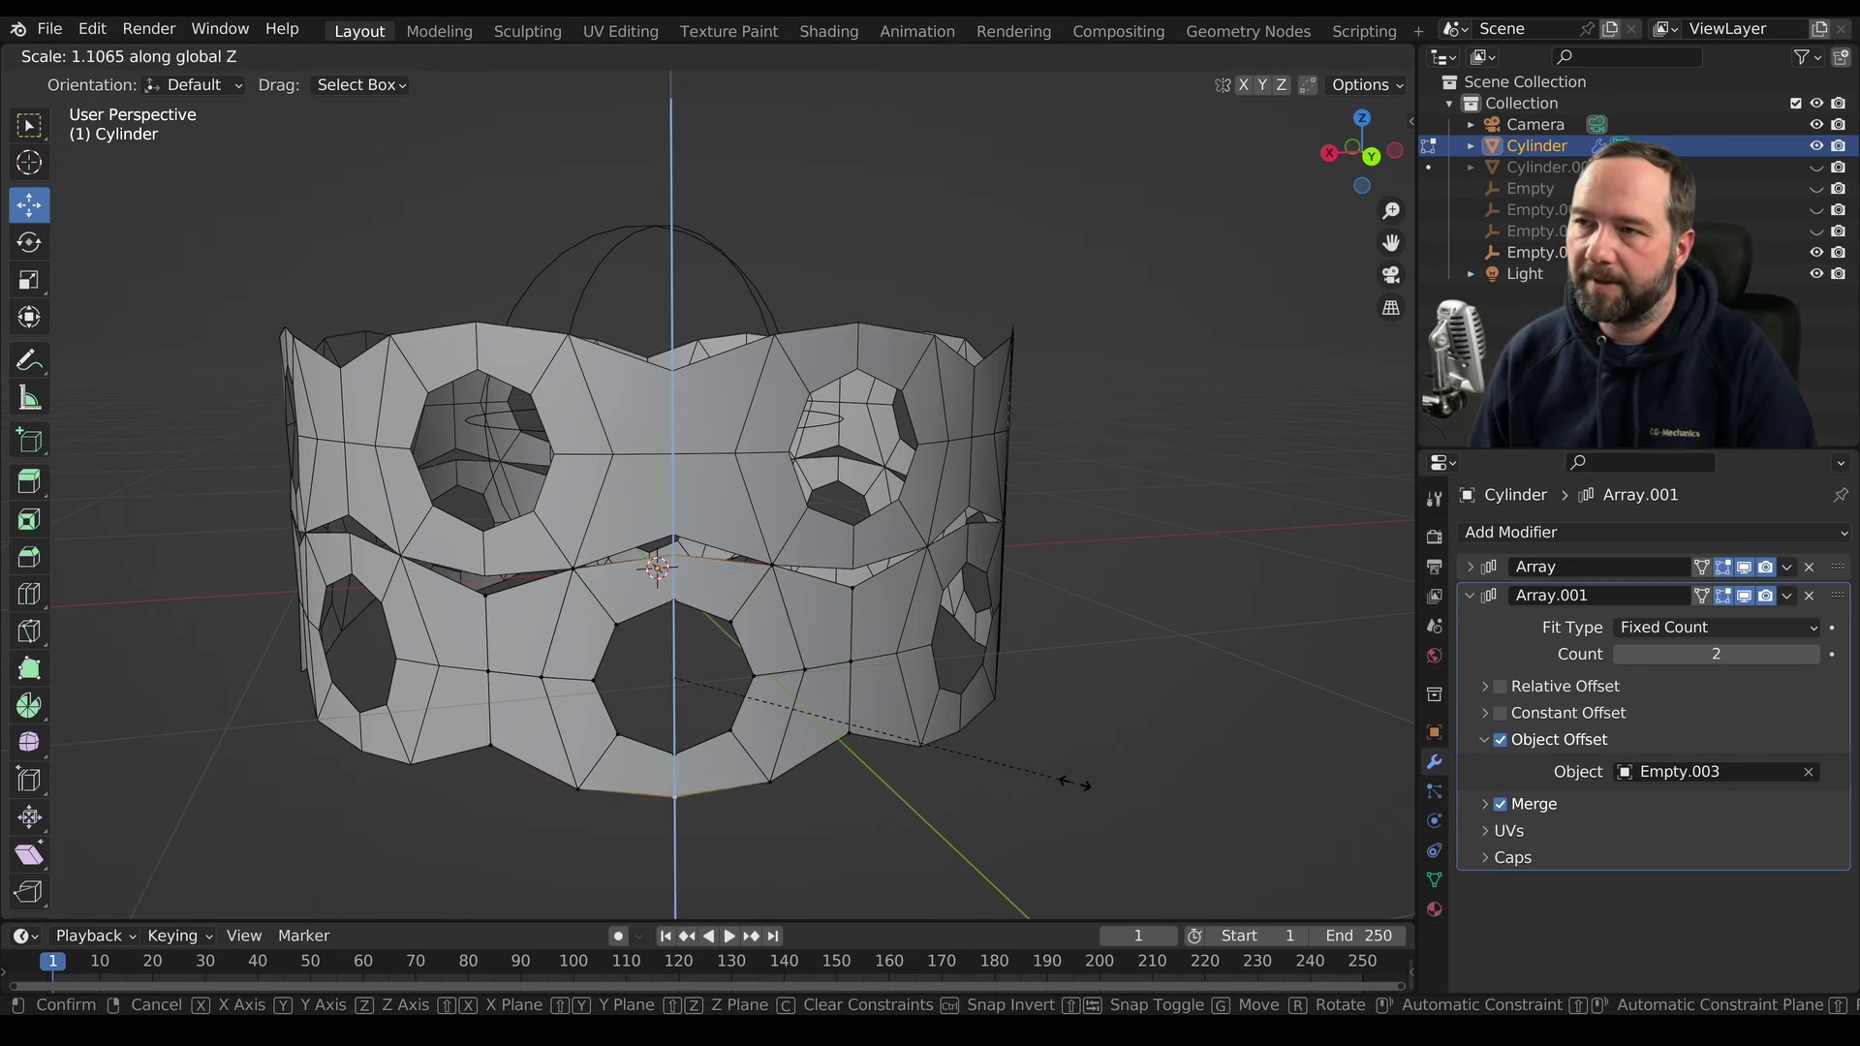
left_click(1129, 810)
Slide a vertex along its edge so the stacked rows meet
mouse_move(1130, 809)
middle_mouse_down()
mouse_move(765, 631)
mouse_move(831, 650)
middle_mouse_up()
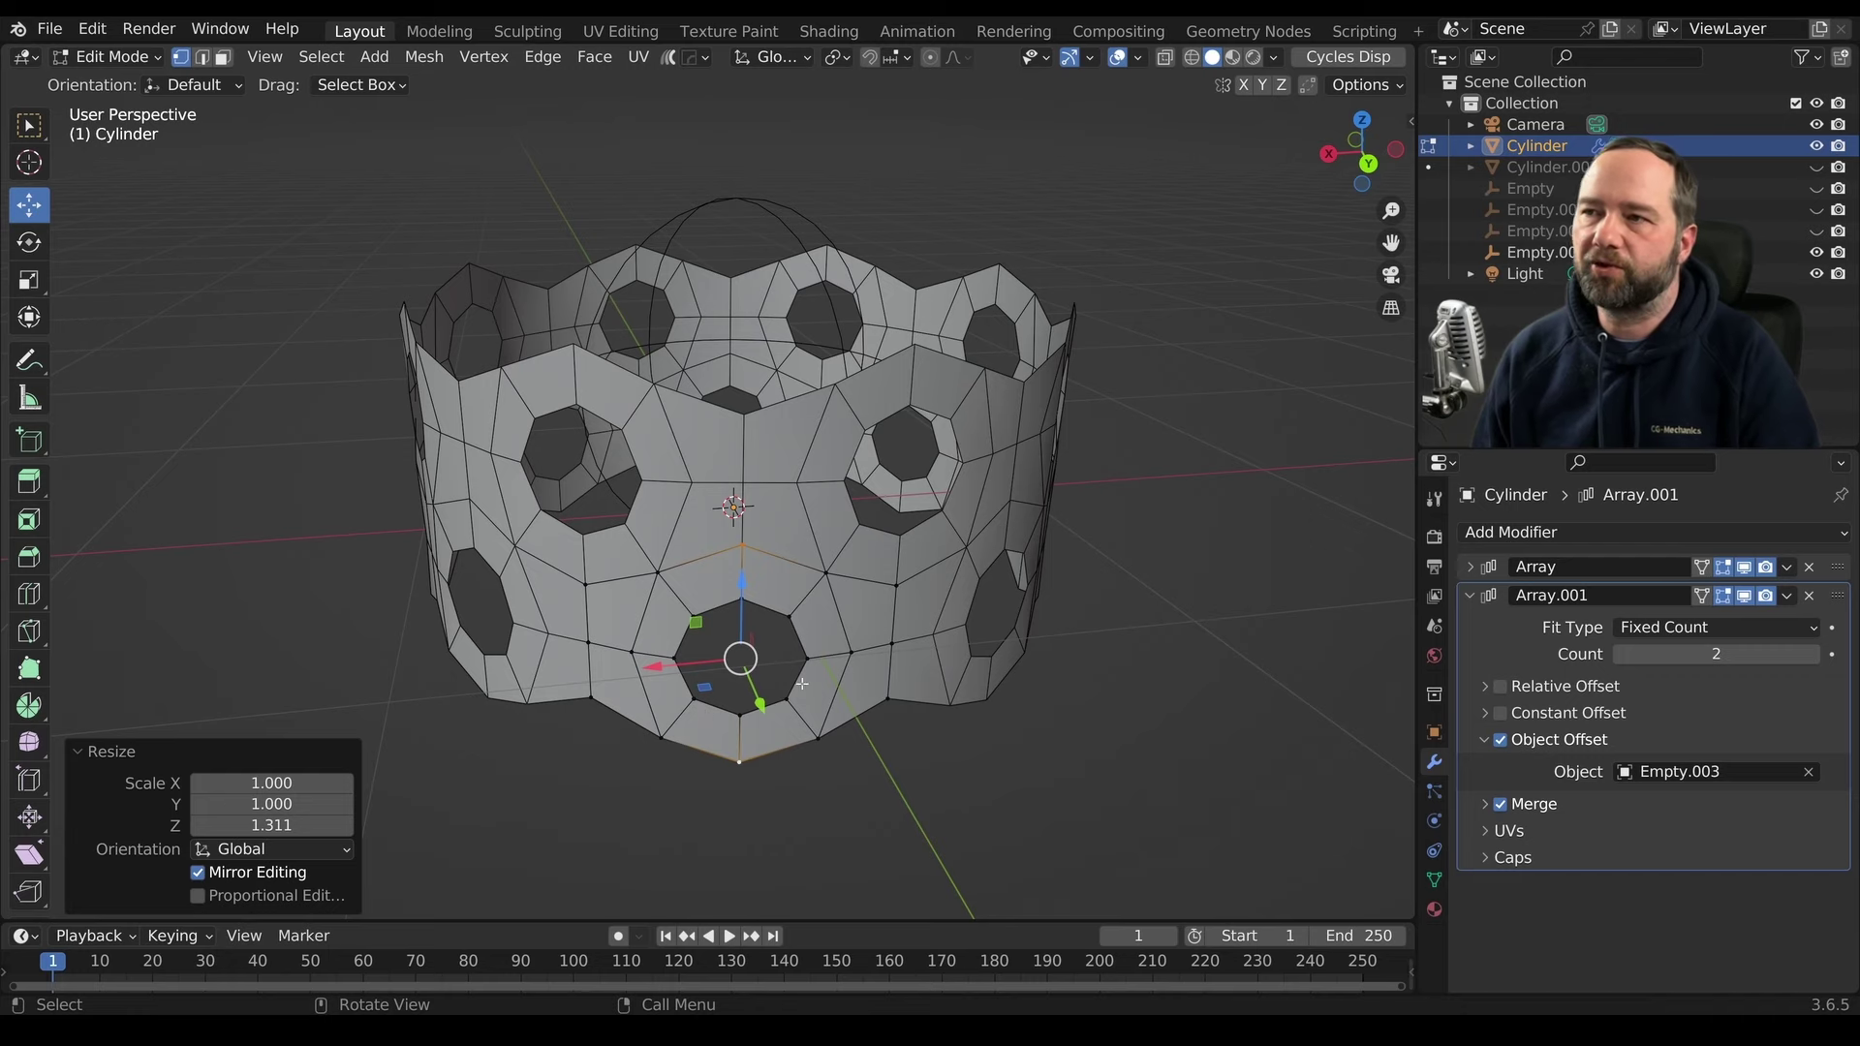
mouse_move(802, 684)
middle_mouse_down()
mouse_move(888, 702)
mouse_move(668, 696)
mouse_move(688, 694)
middle_mouse_up()
key("g")
key("g")
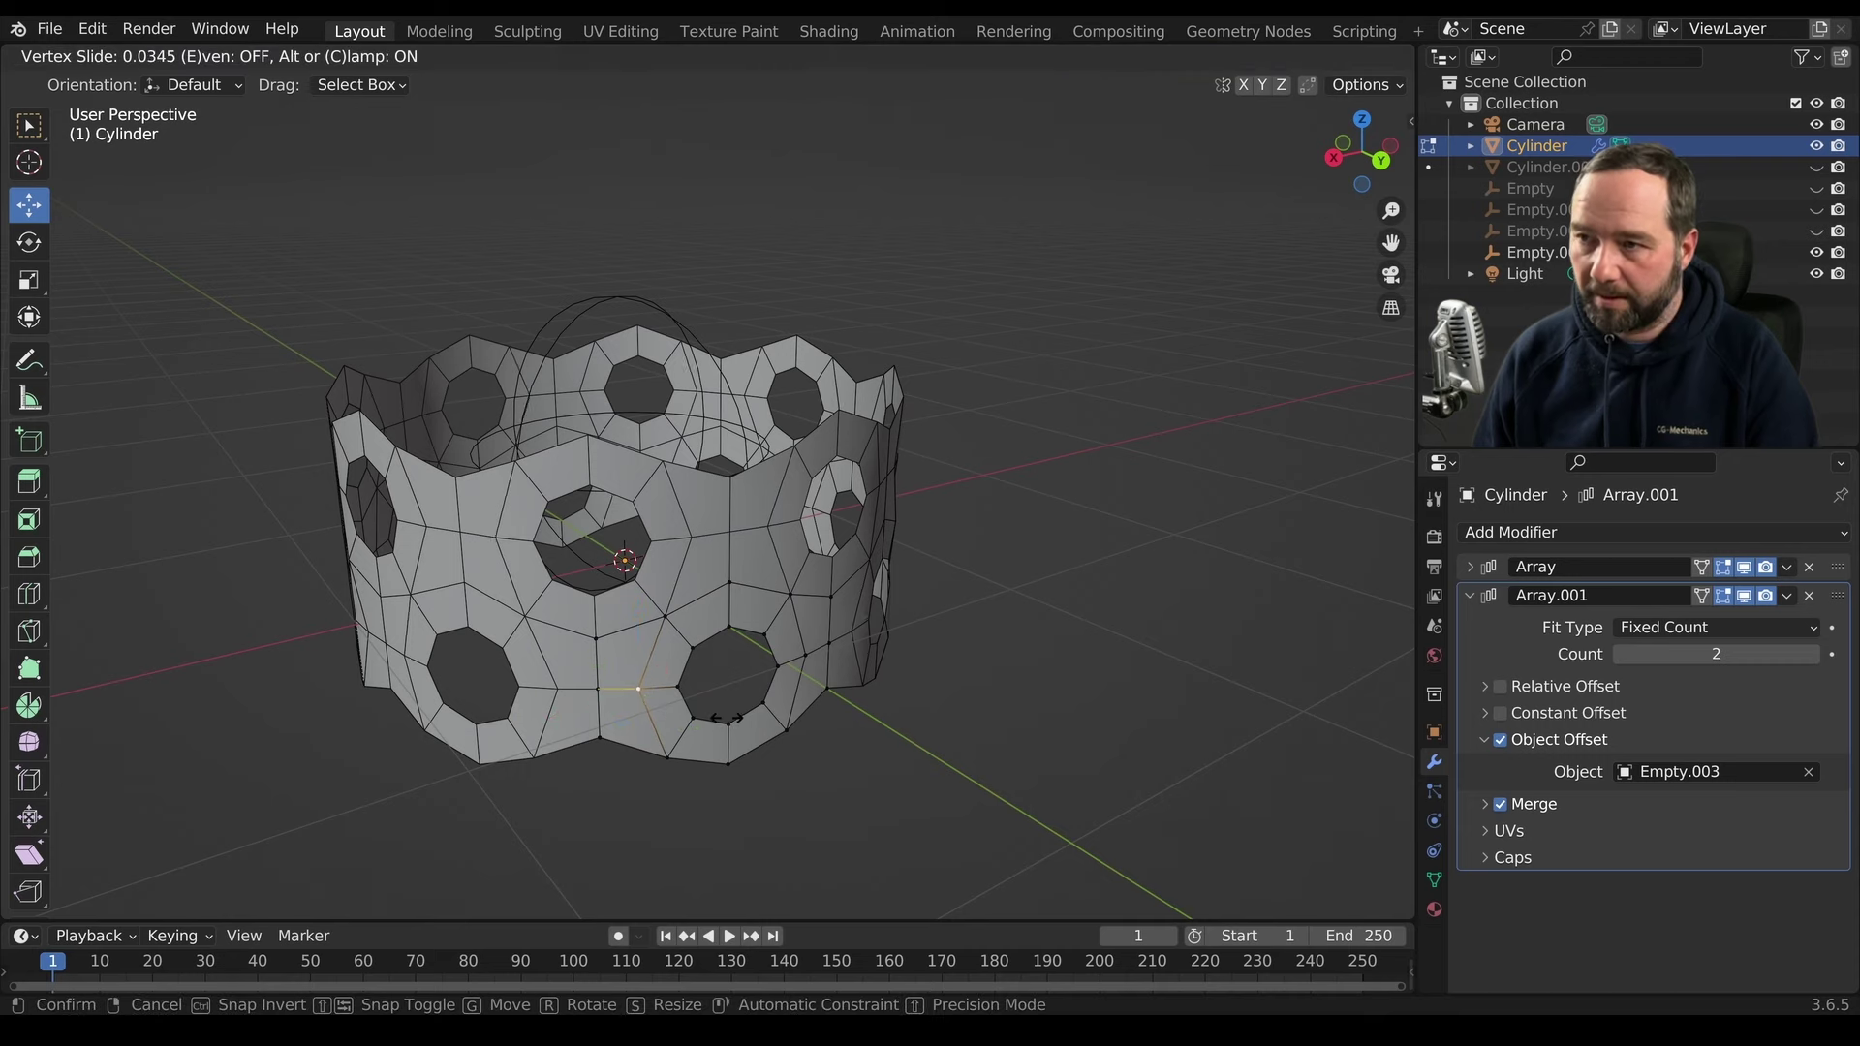
left_click(726, 717)
Raise Array.001's count from 2 to 4, stacking four staggered holed rows
key("Tab")
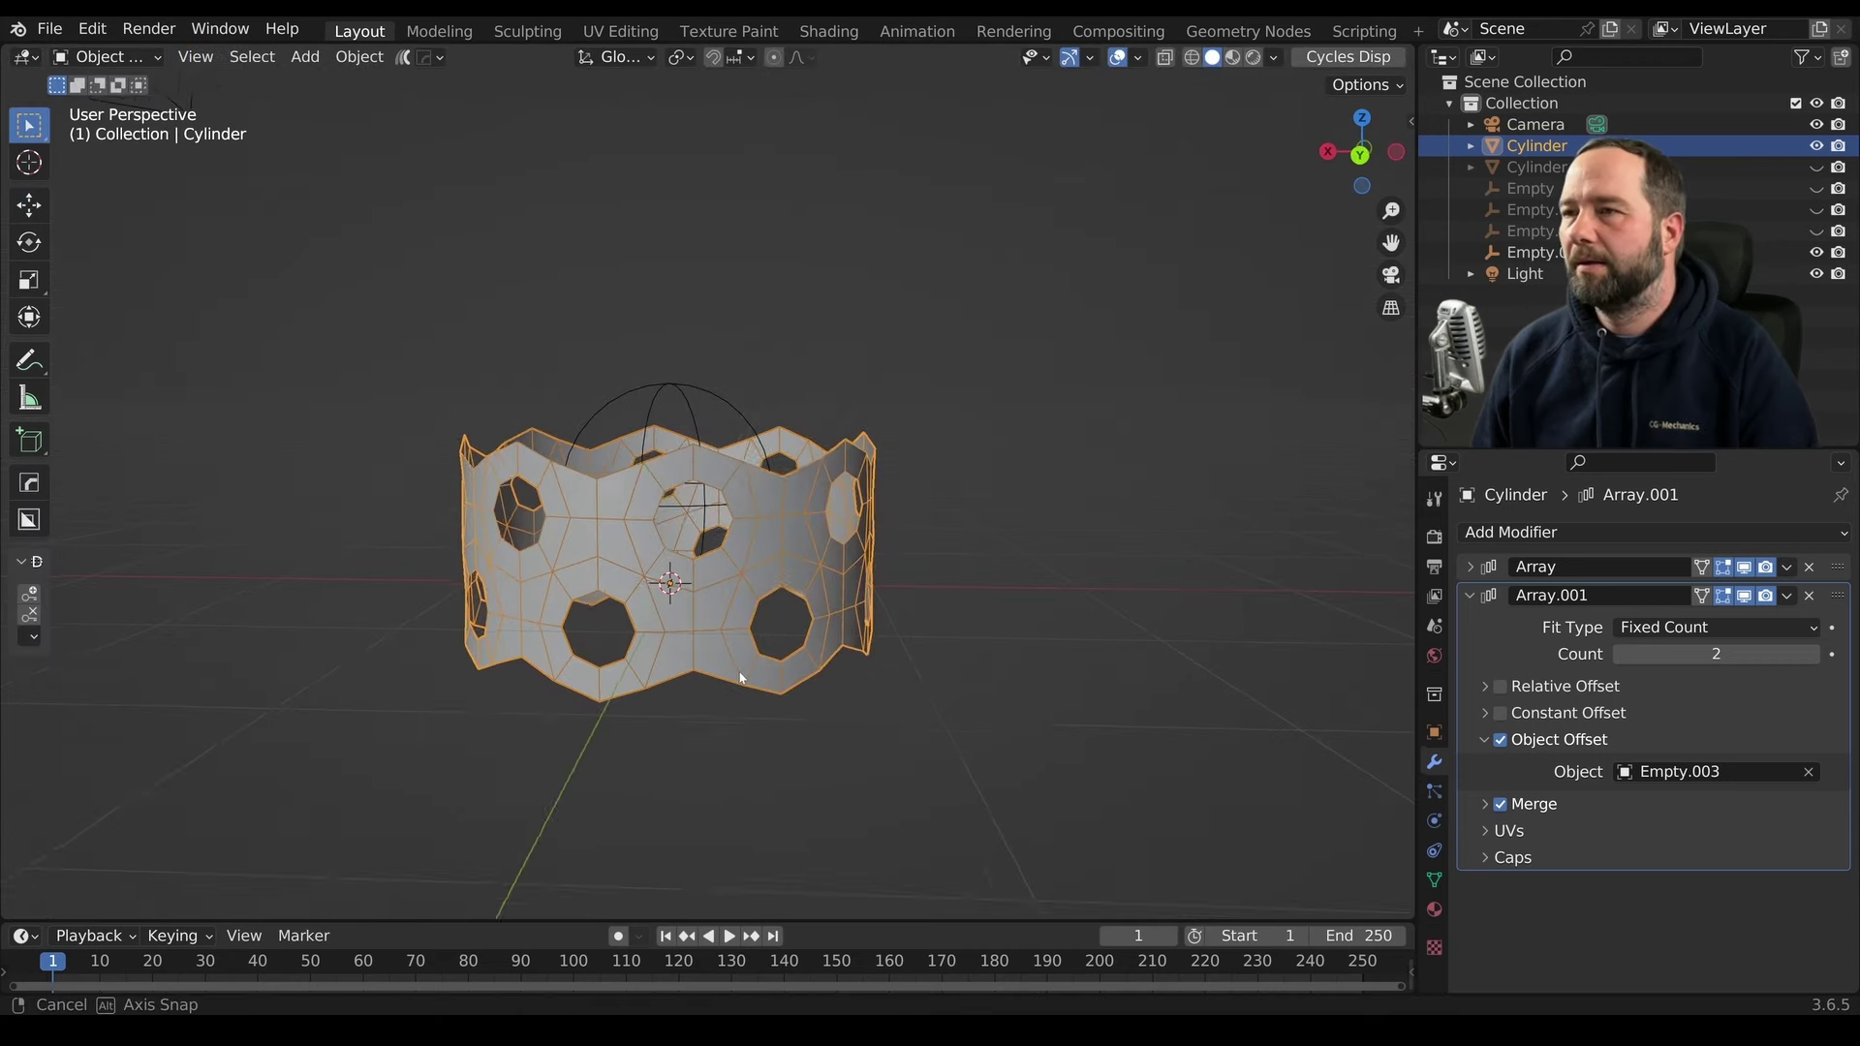
middle_click_drag(678, 775, 736, 736)
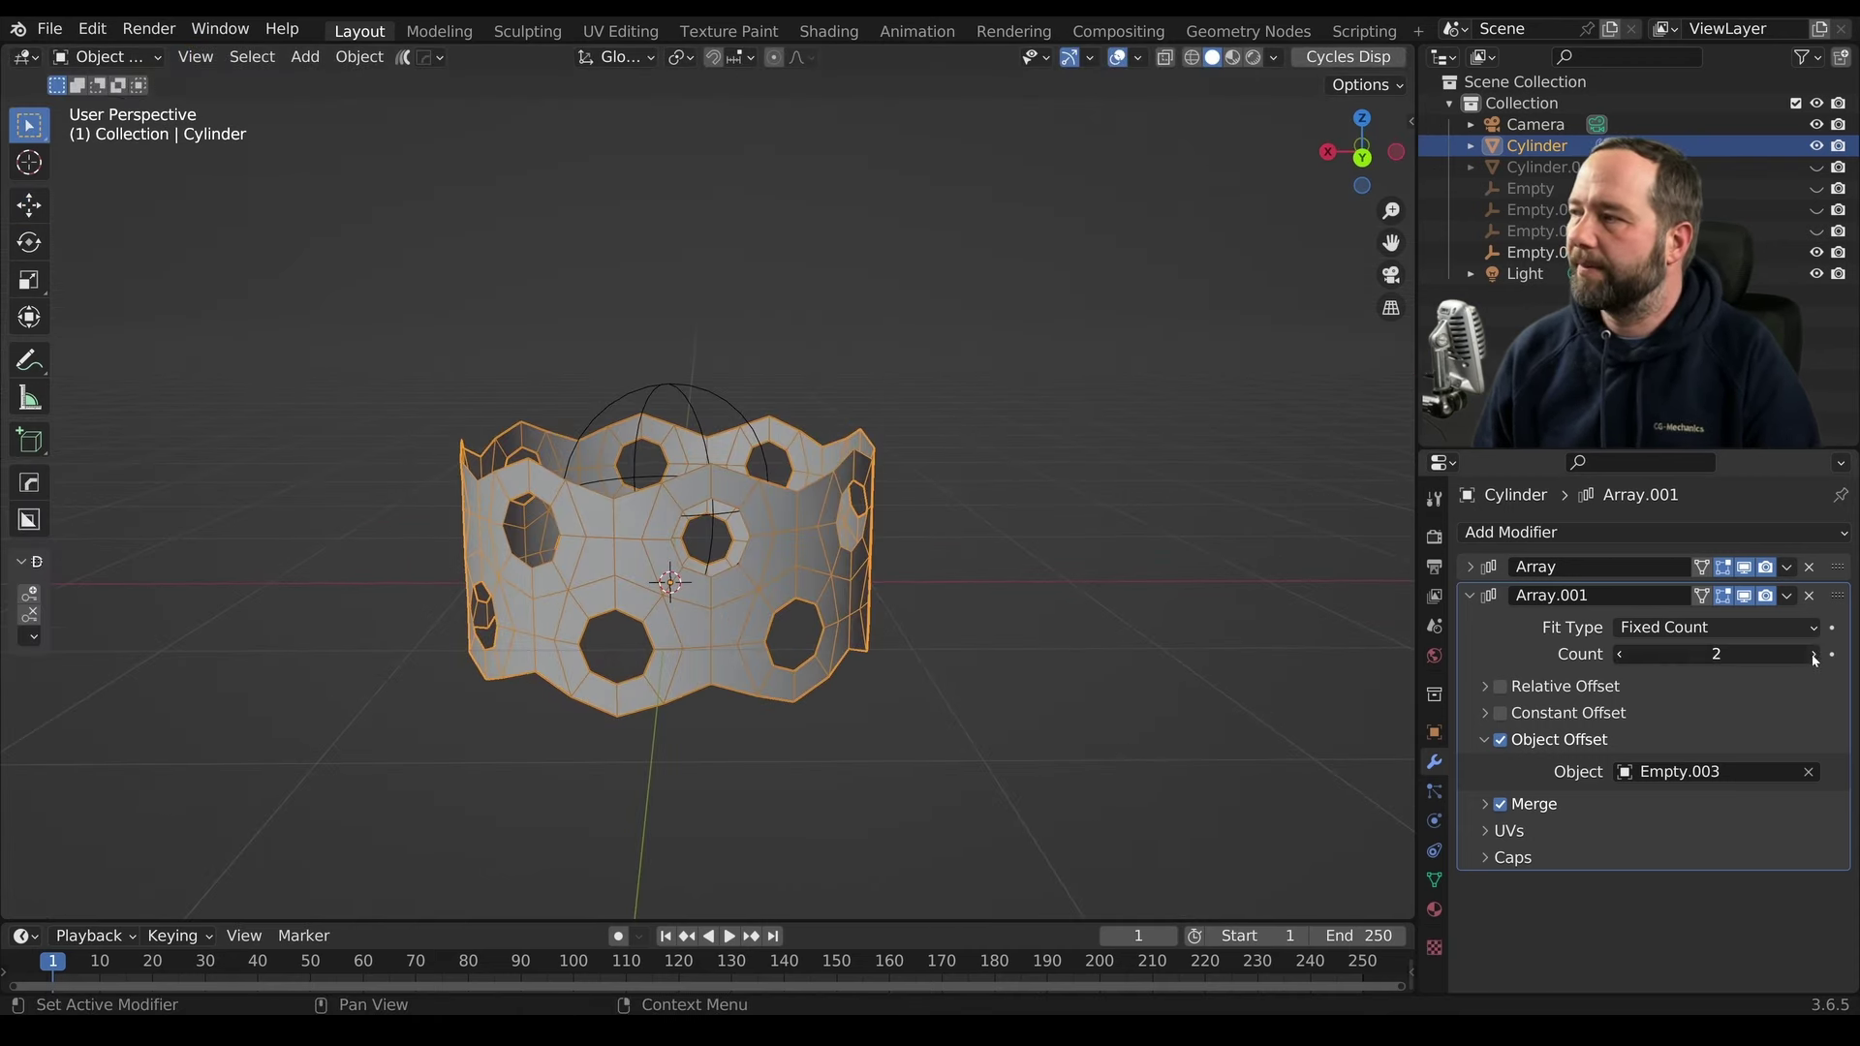
left_click_drag(1804, 654, 1836, 654)
mouse_move(862, 495)
middle_mouse_down()
mouse_move(976, 631)
mouse_move(886, 607)
mouse_move(901, 631)
middle_mouse_up()
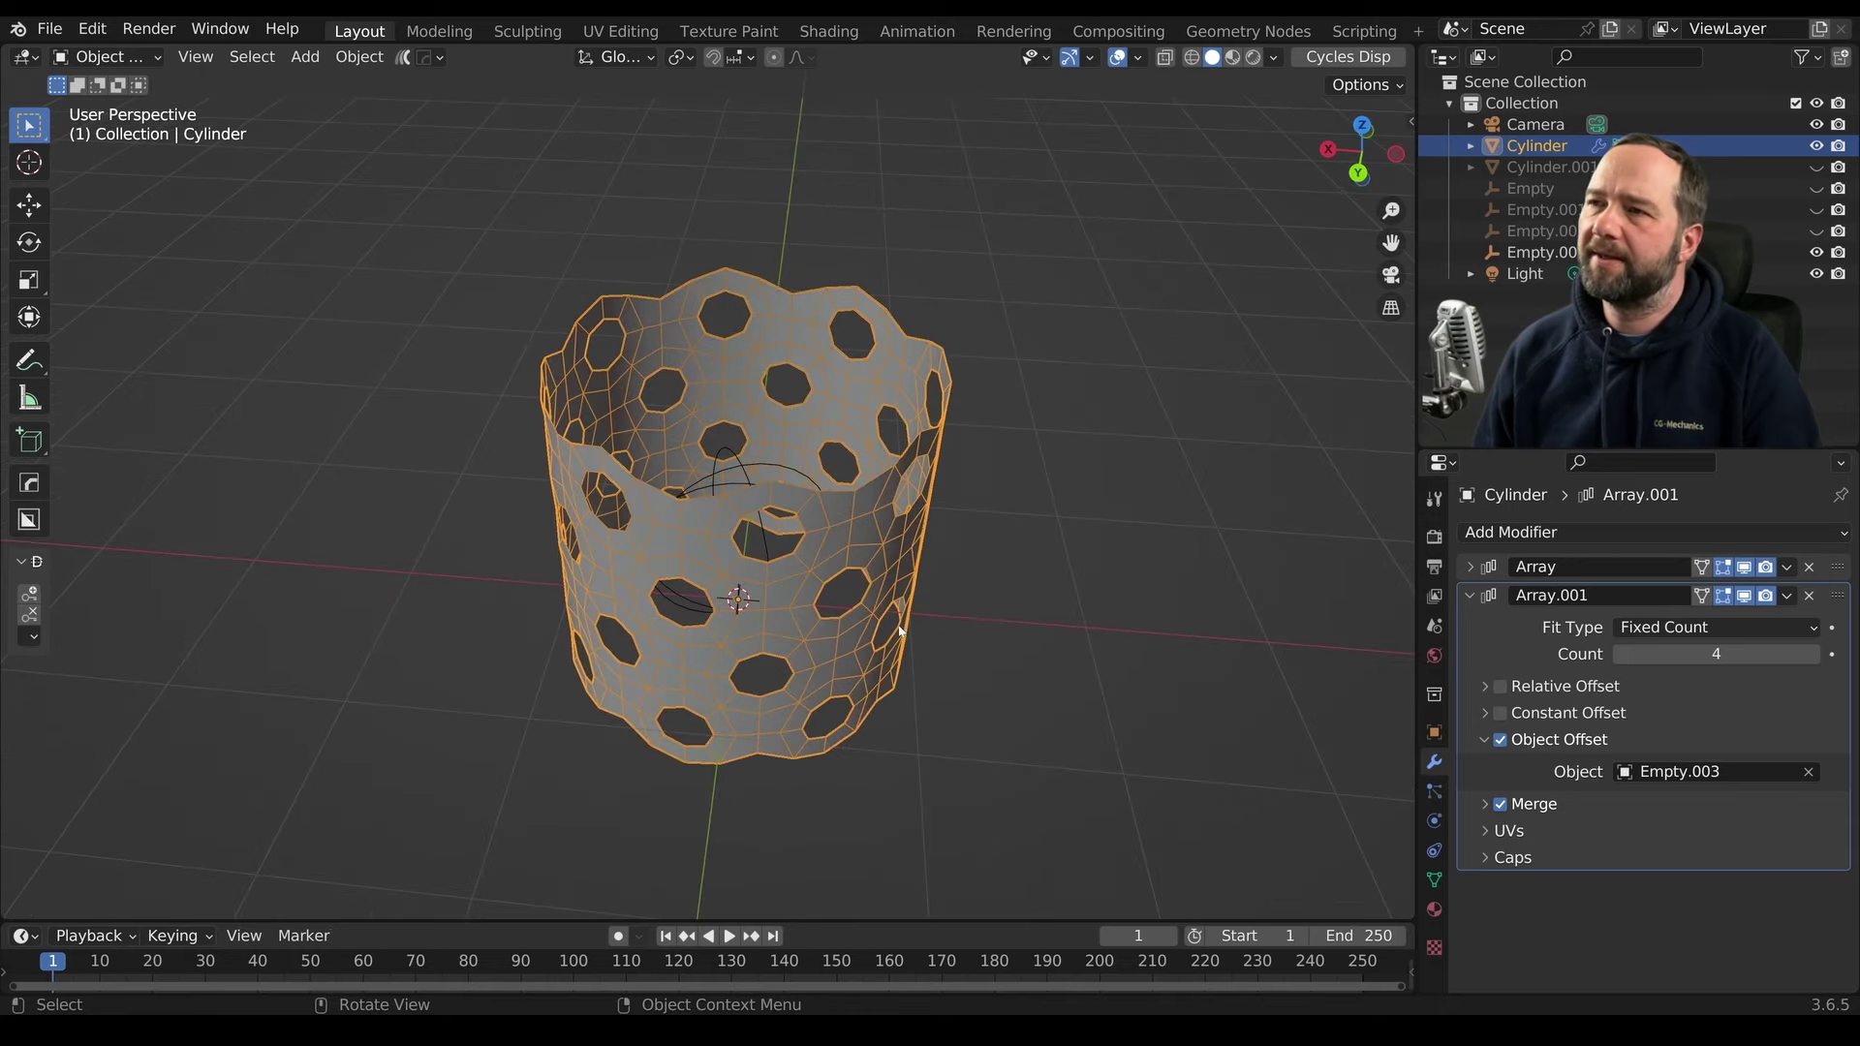
mouse_move(829, 579)
middle_mouse_down()
mouse_move(798, 670)
mouse_move(800, 620)
mouse_move(801, 696)
middle_mouse_up()
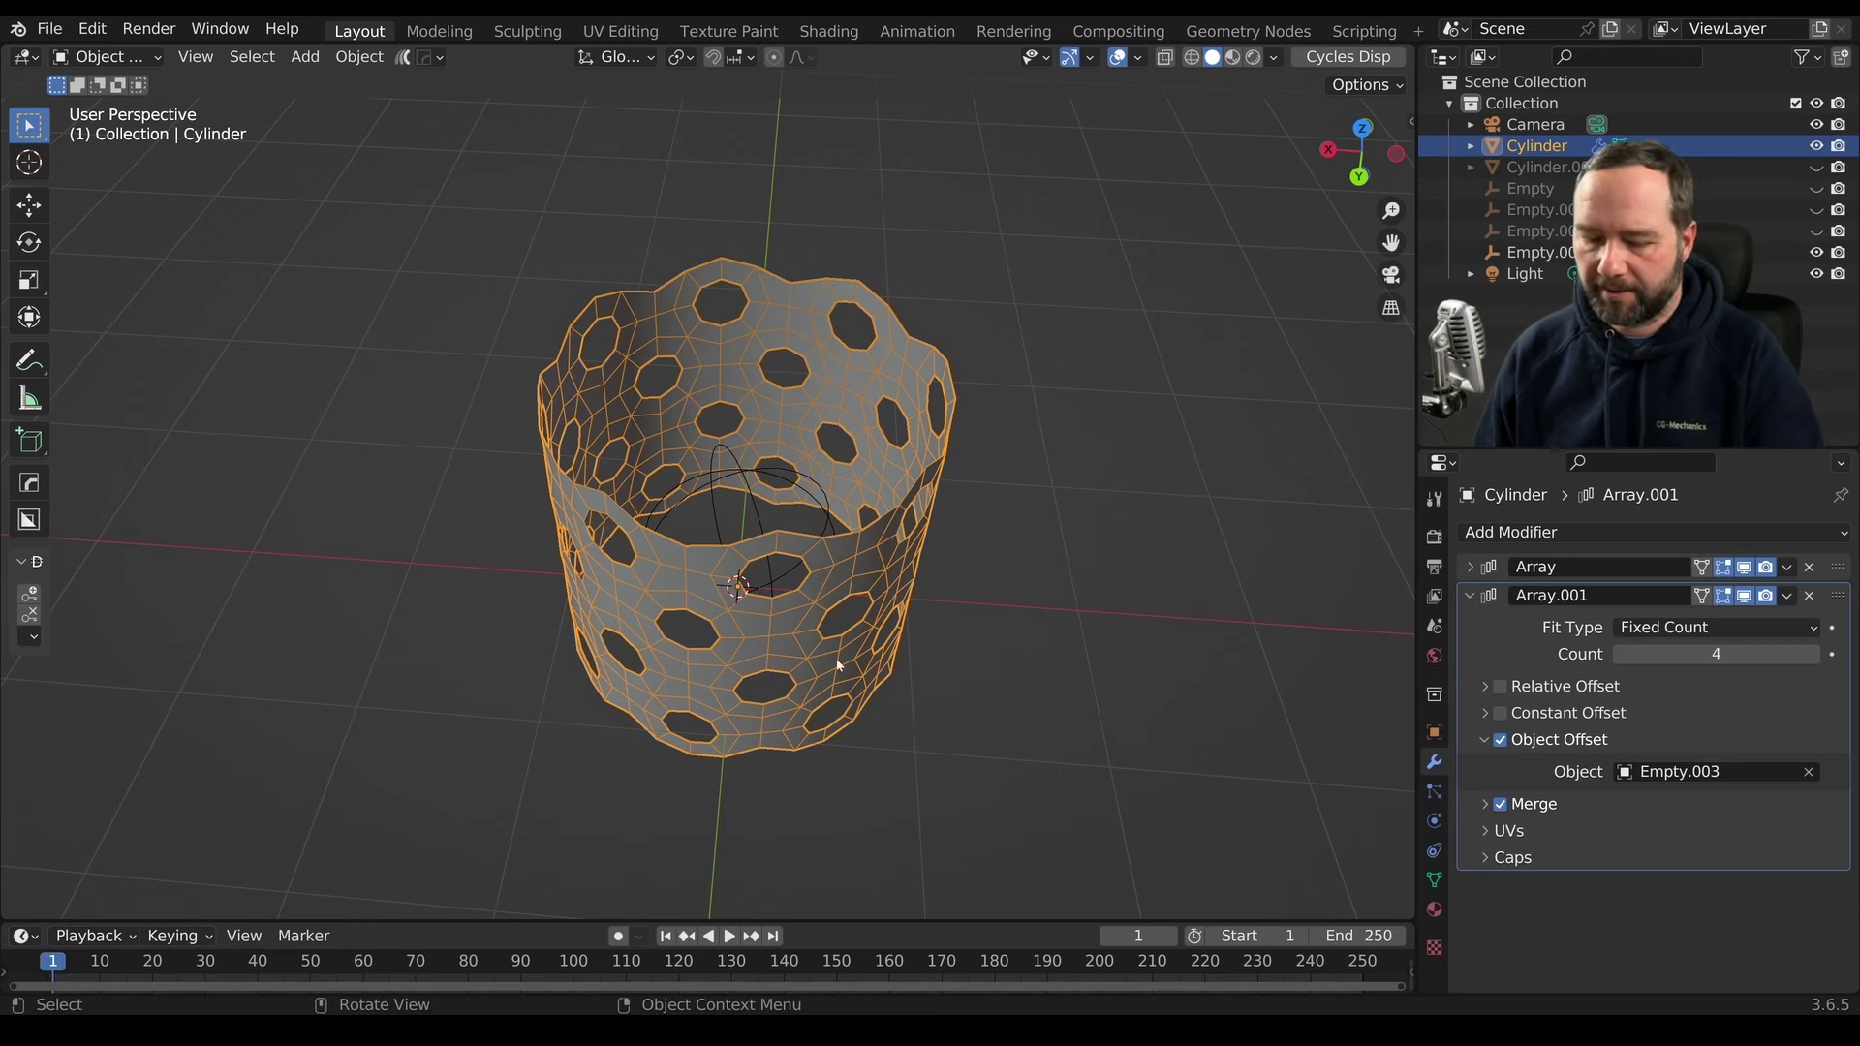
key("shift+a")
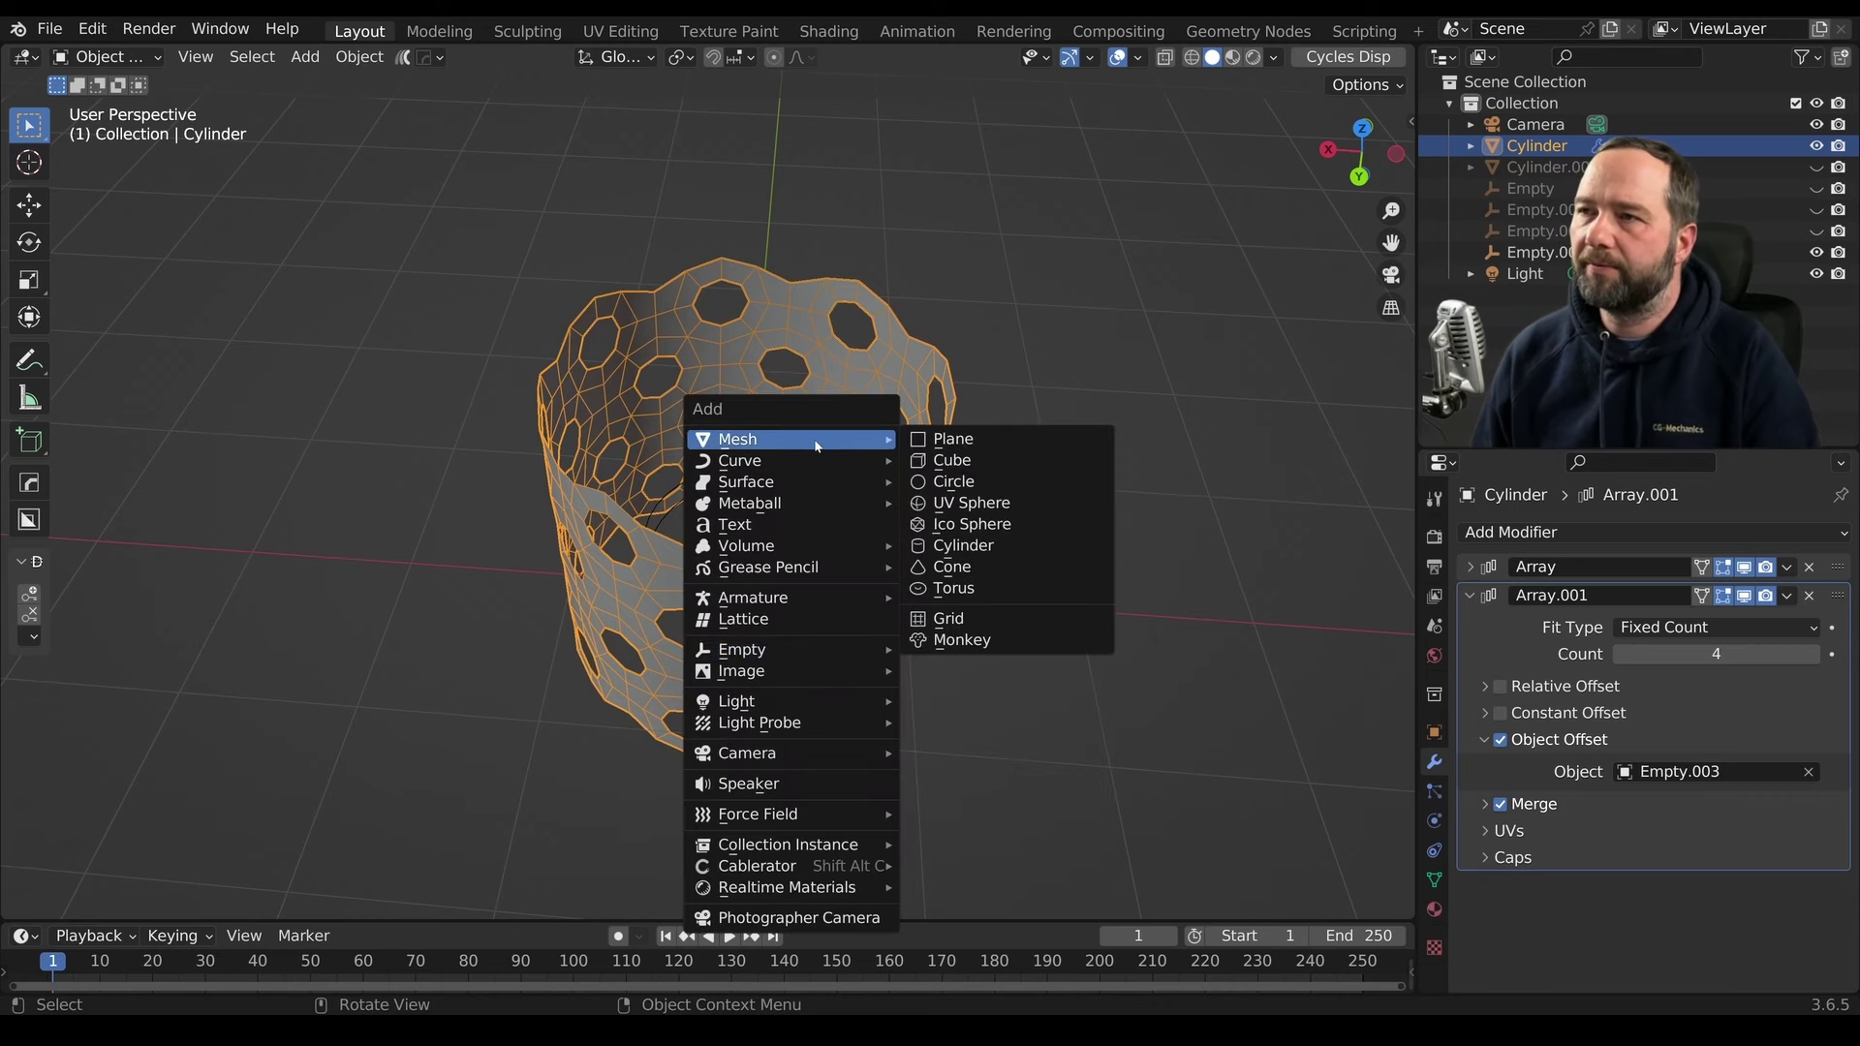
Add a cylinder mesh with 32 vertices
left_click(959, 547)
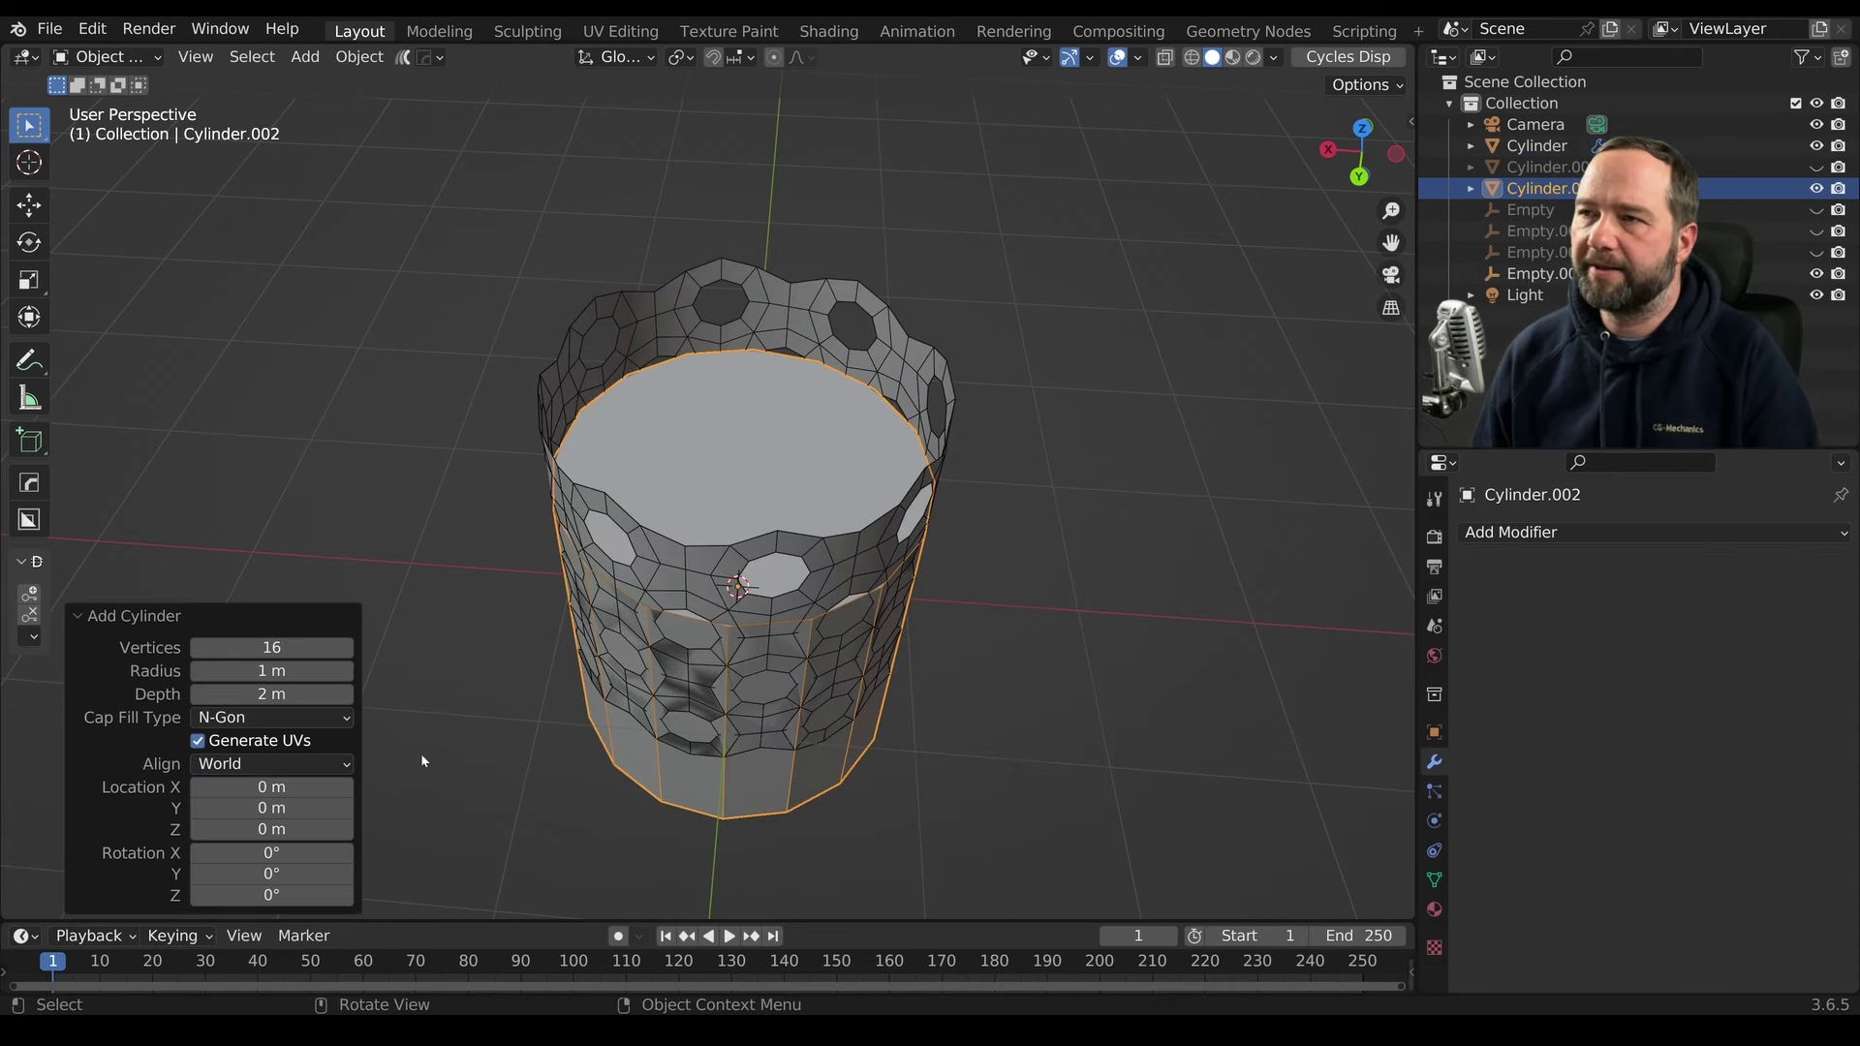
left_click(271, 647)
type("32")
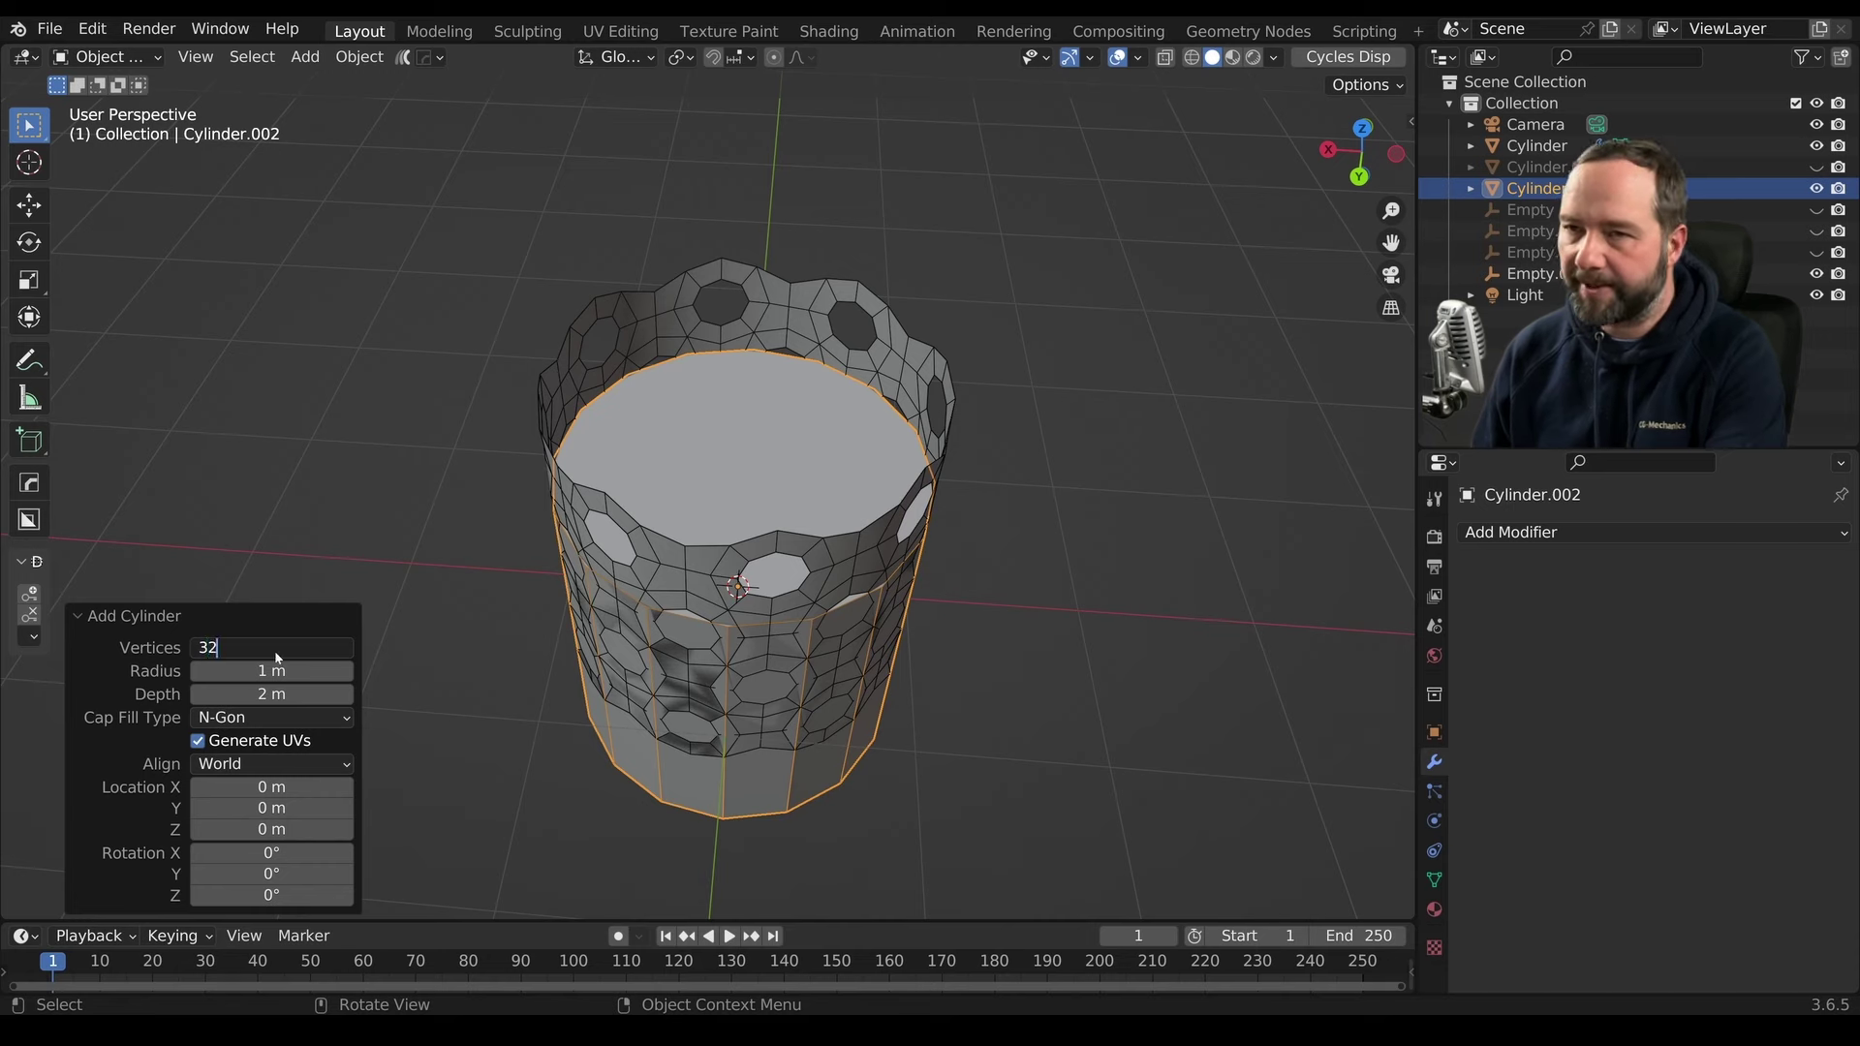
key("Return")
middle_click_drag(658, 671, 785, 665)
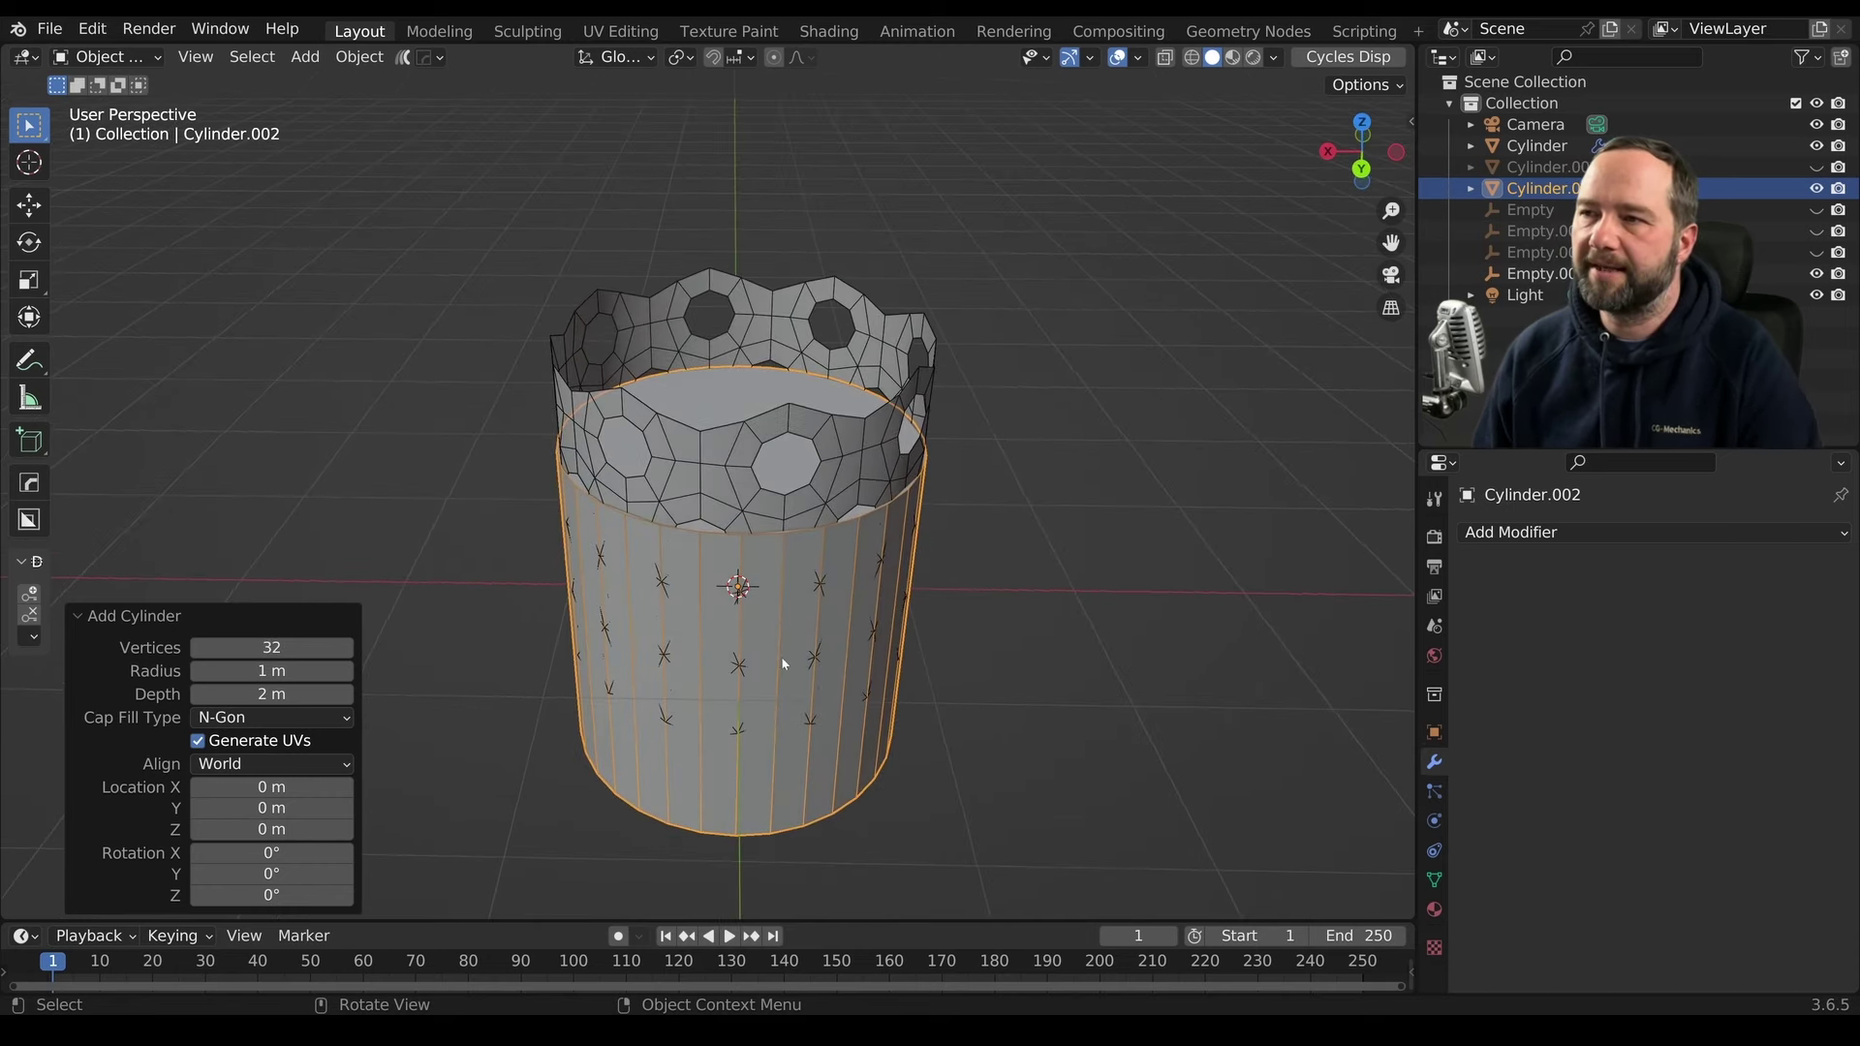
Raise the new cylinder's geometry 0.2248 m and scale it to 0.969
key("Tab")
key("g")
key("z")
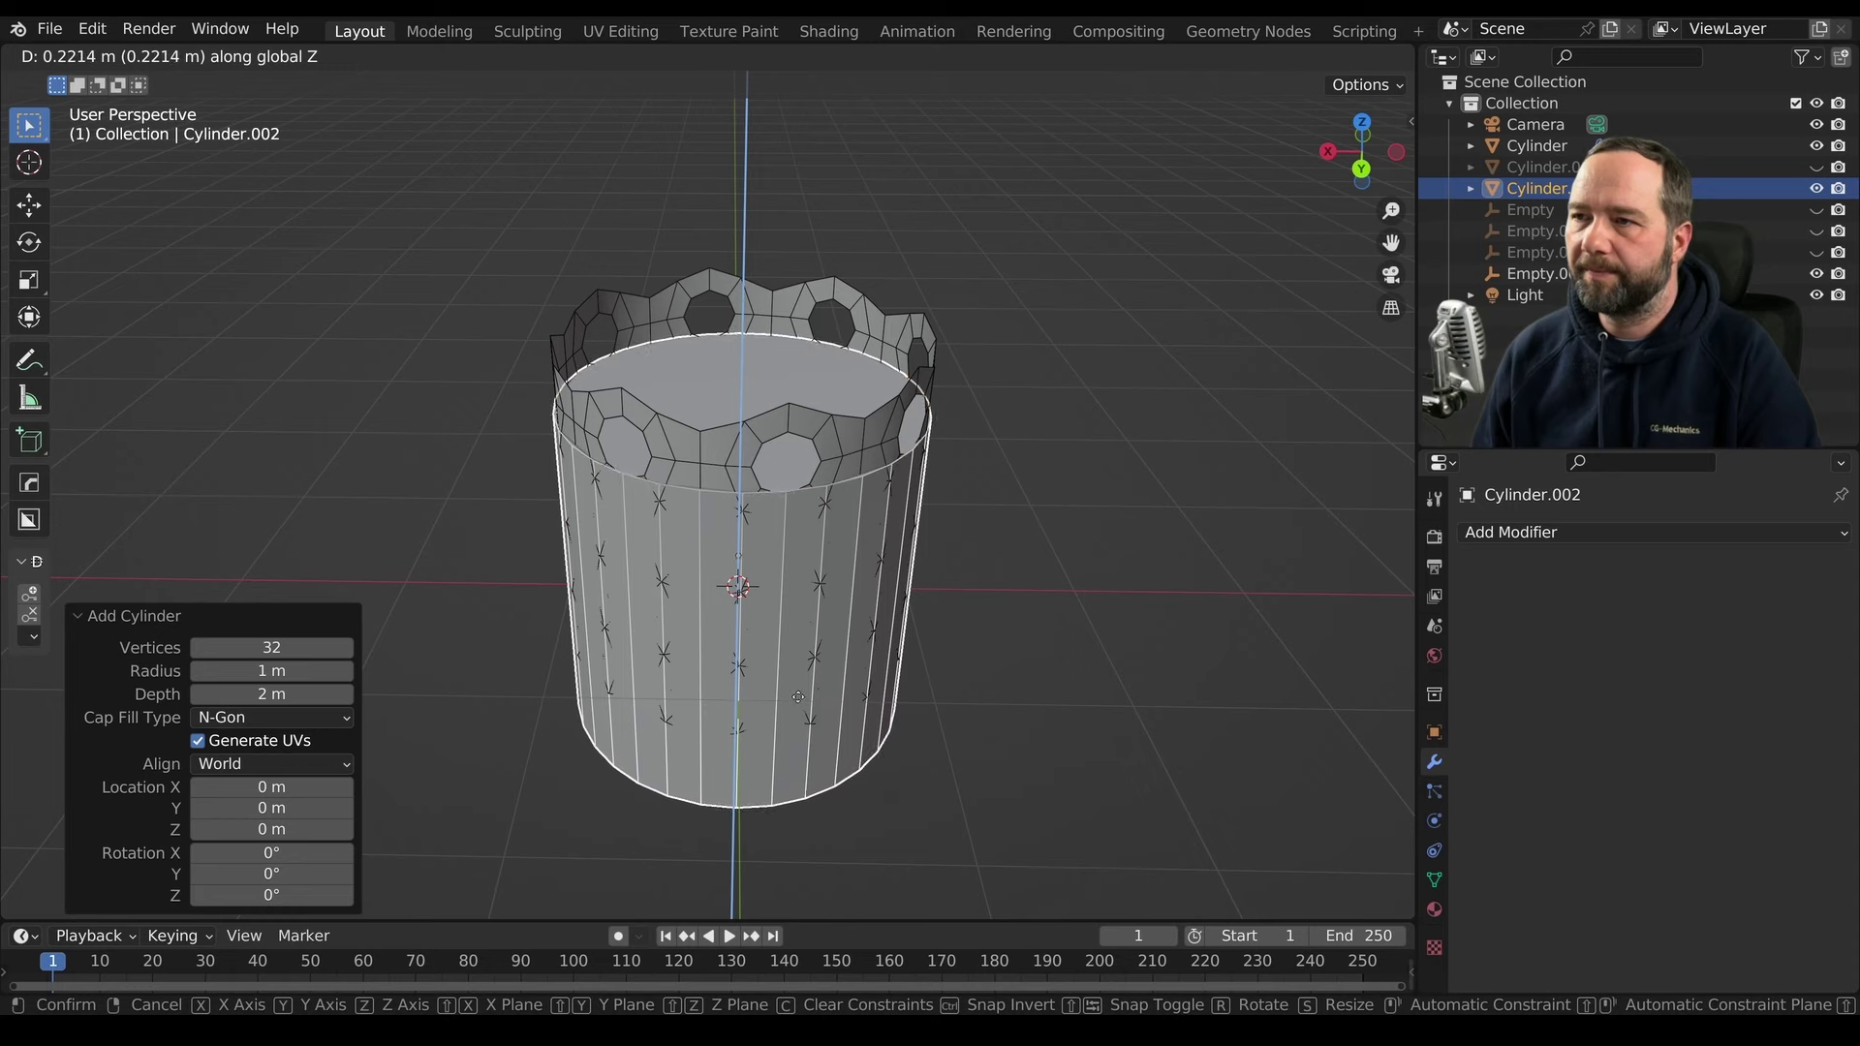
left_click(964, 656)
key("Tab")
key("s")
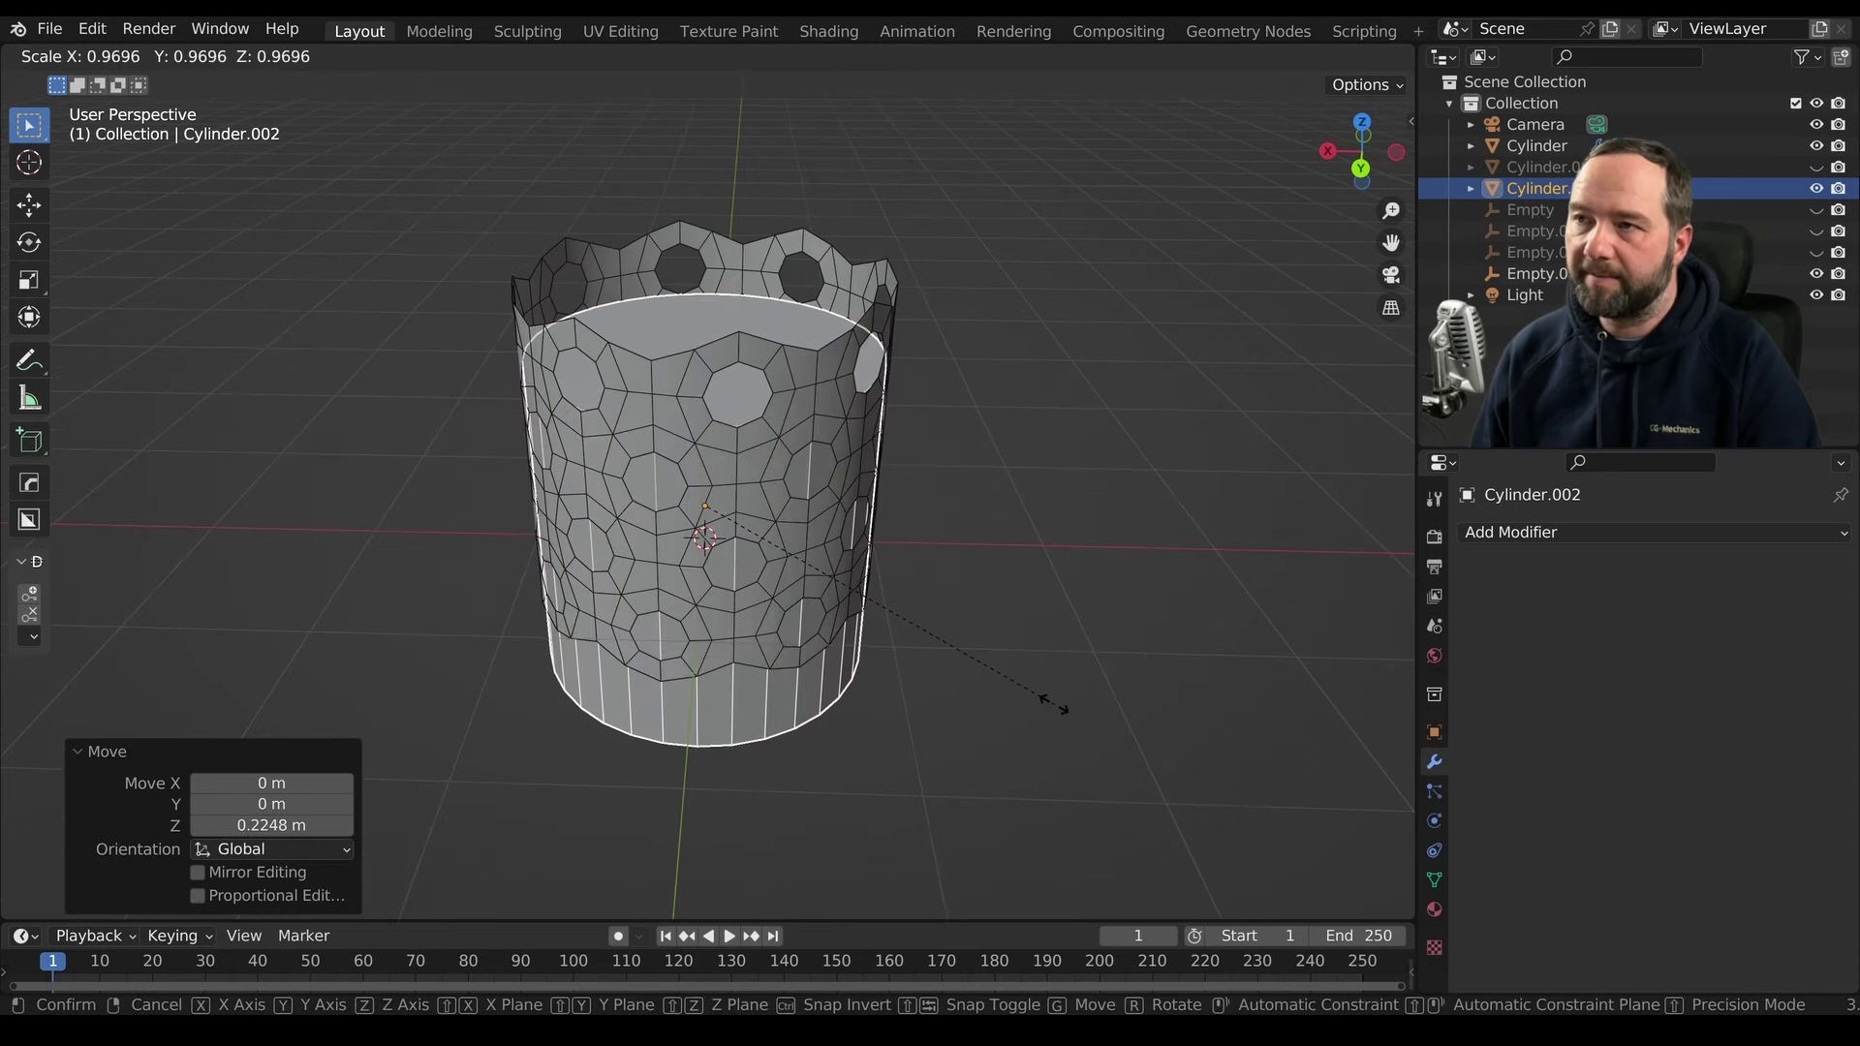
left_click(1048, 705)
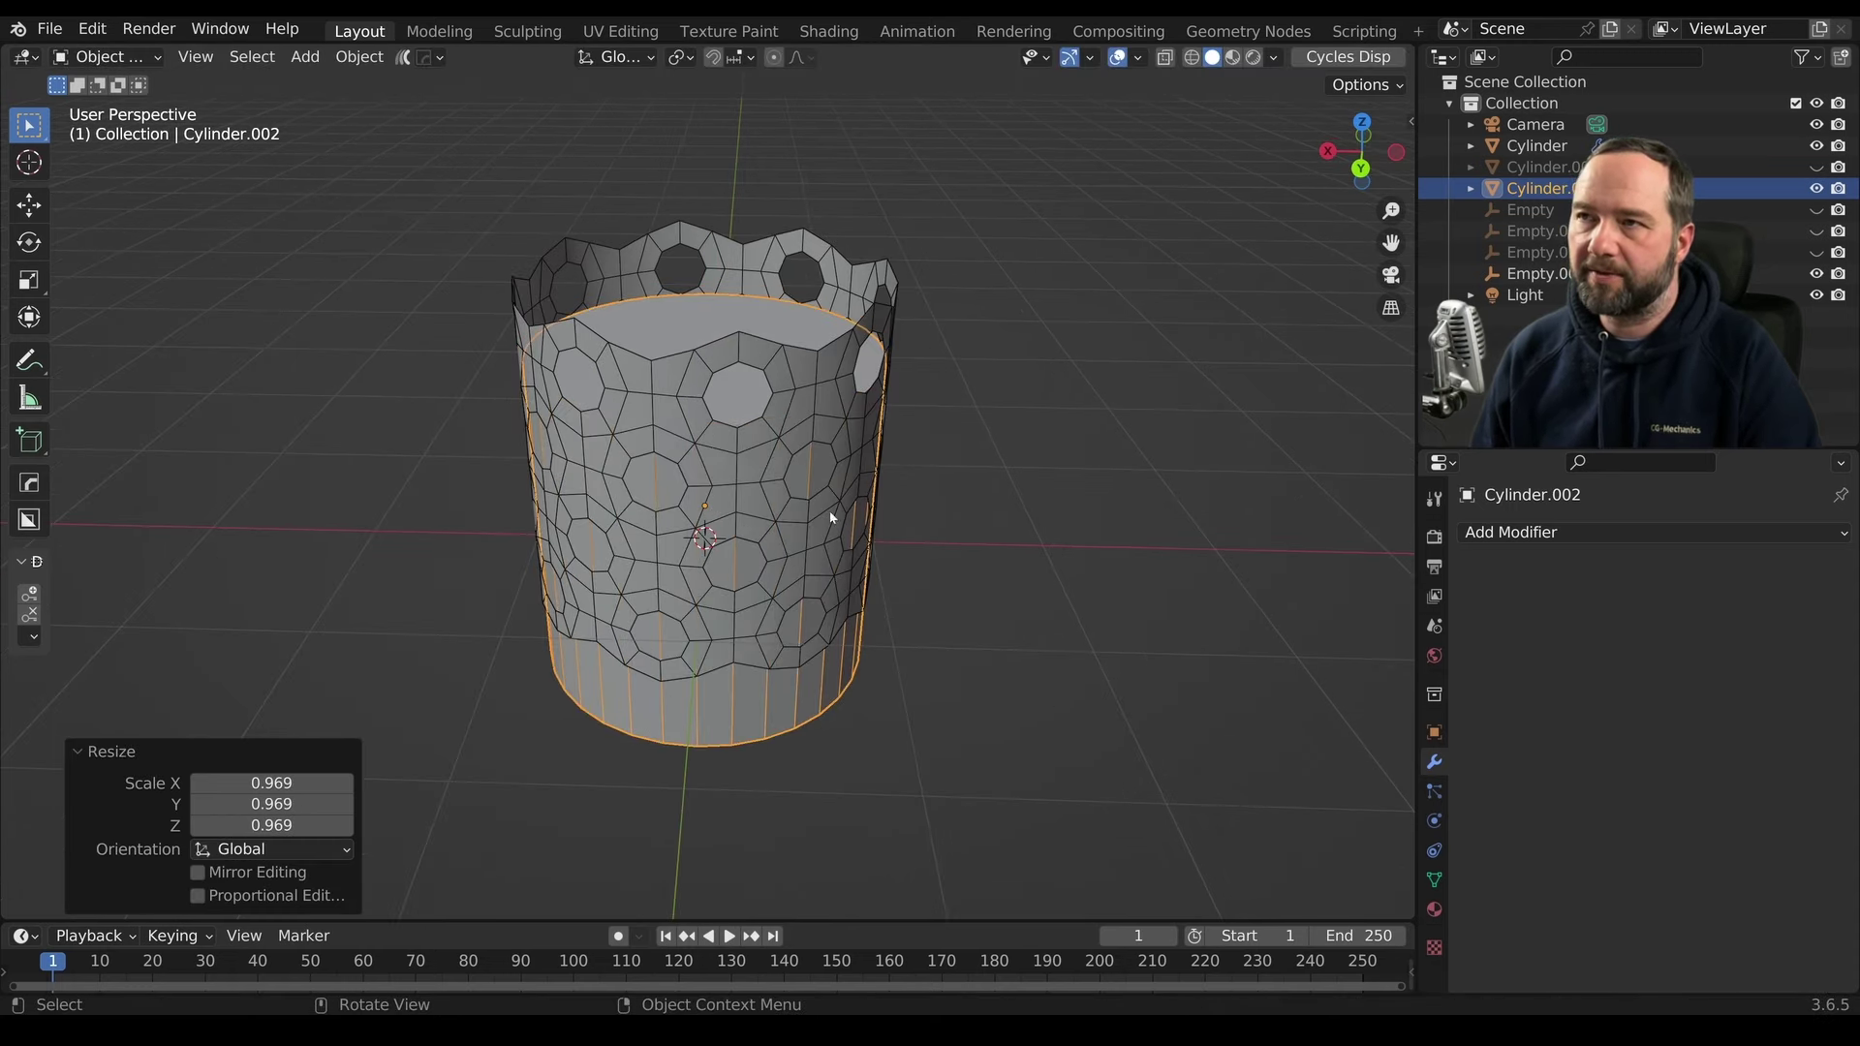
left_click(821, 288)
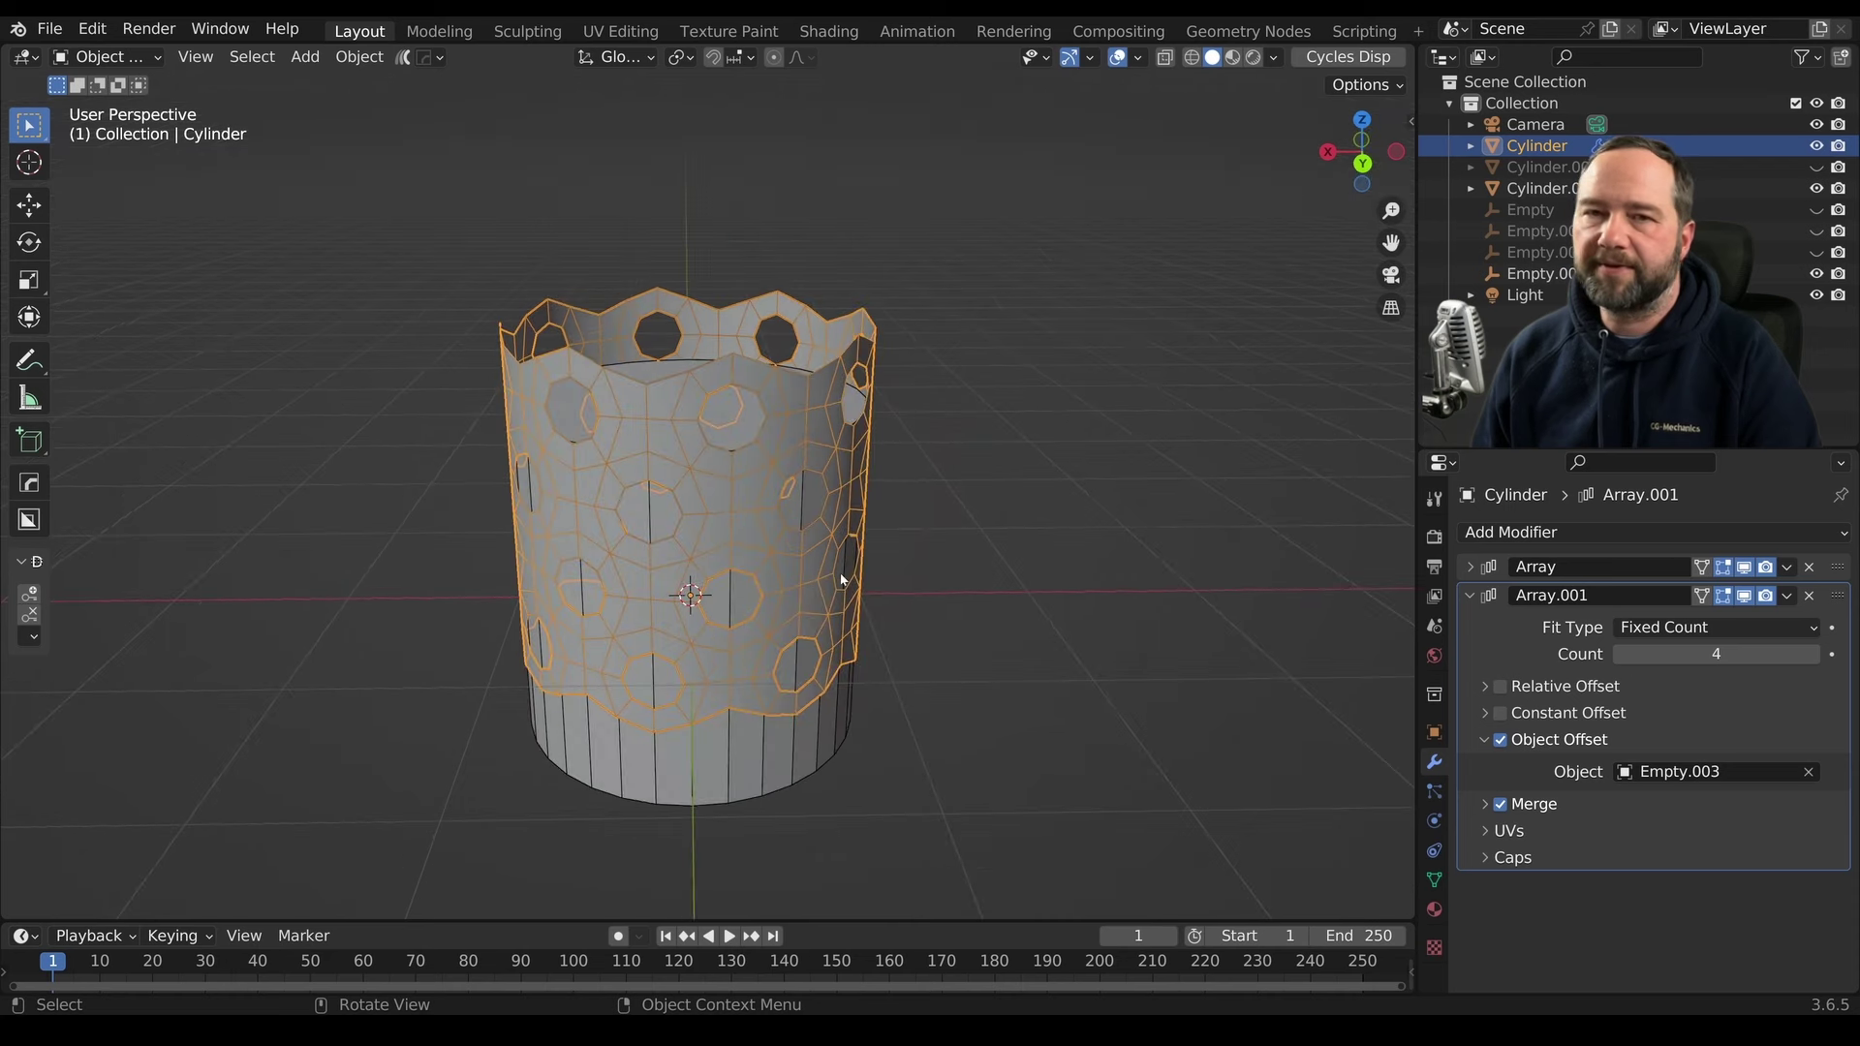
Add a Shrinkwrap modifier to the tube targeting Cylinder.002
left_click(1473, 598)
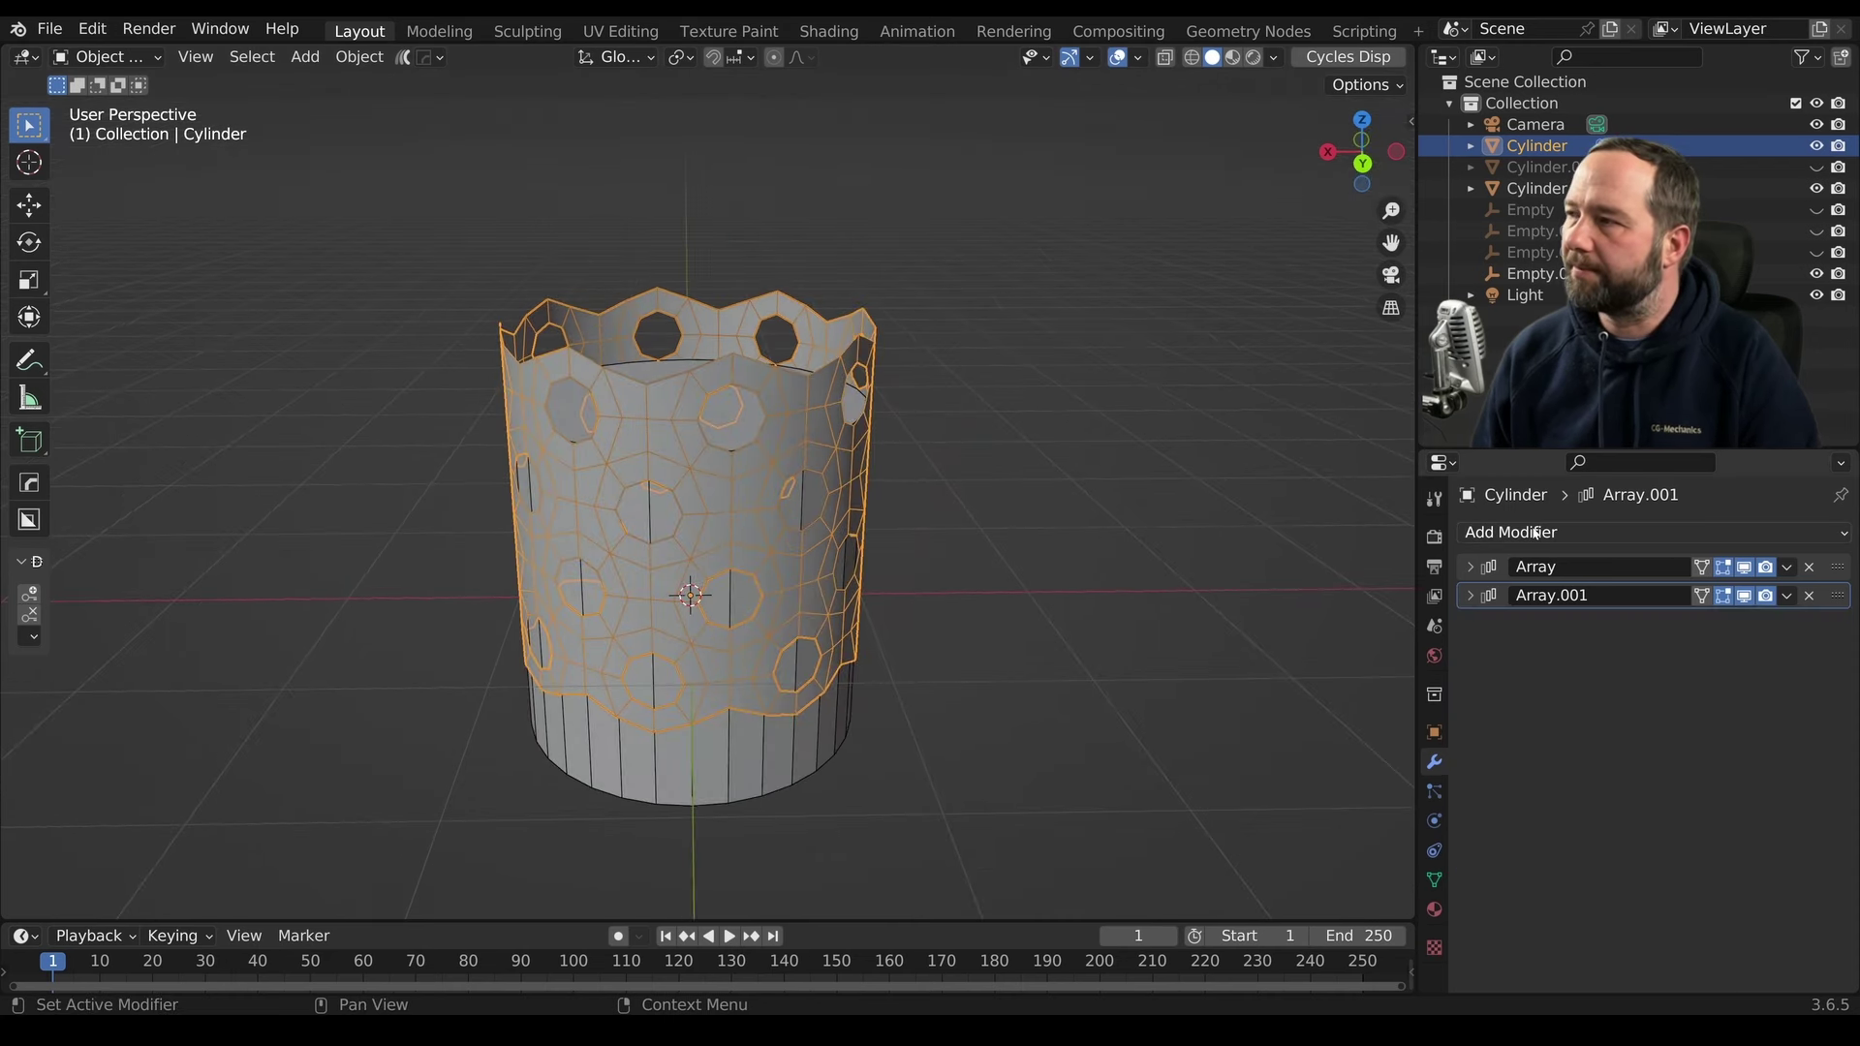
left_click(1558, 532)
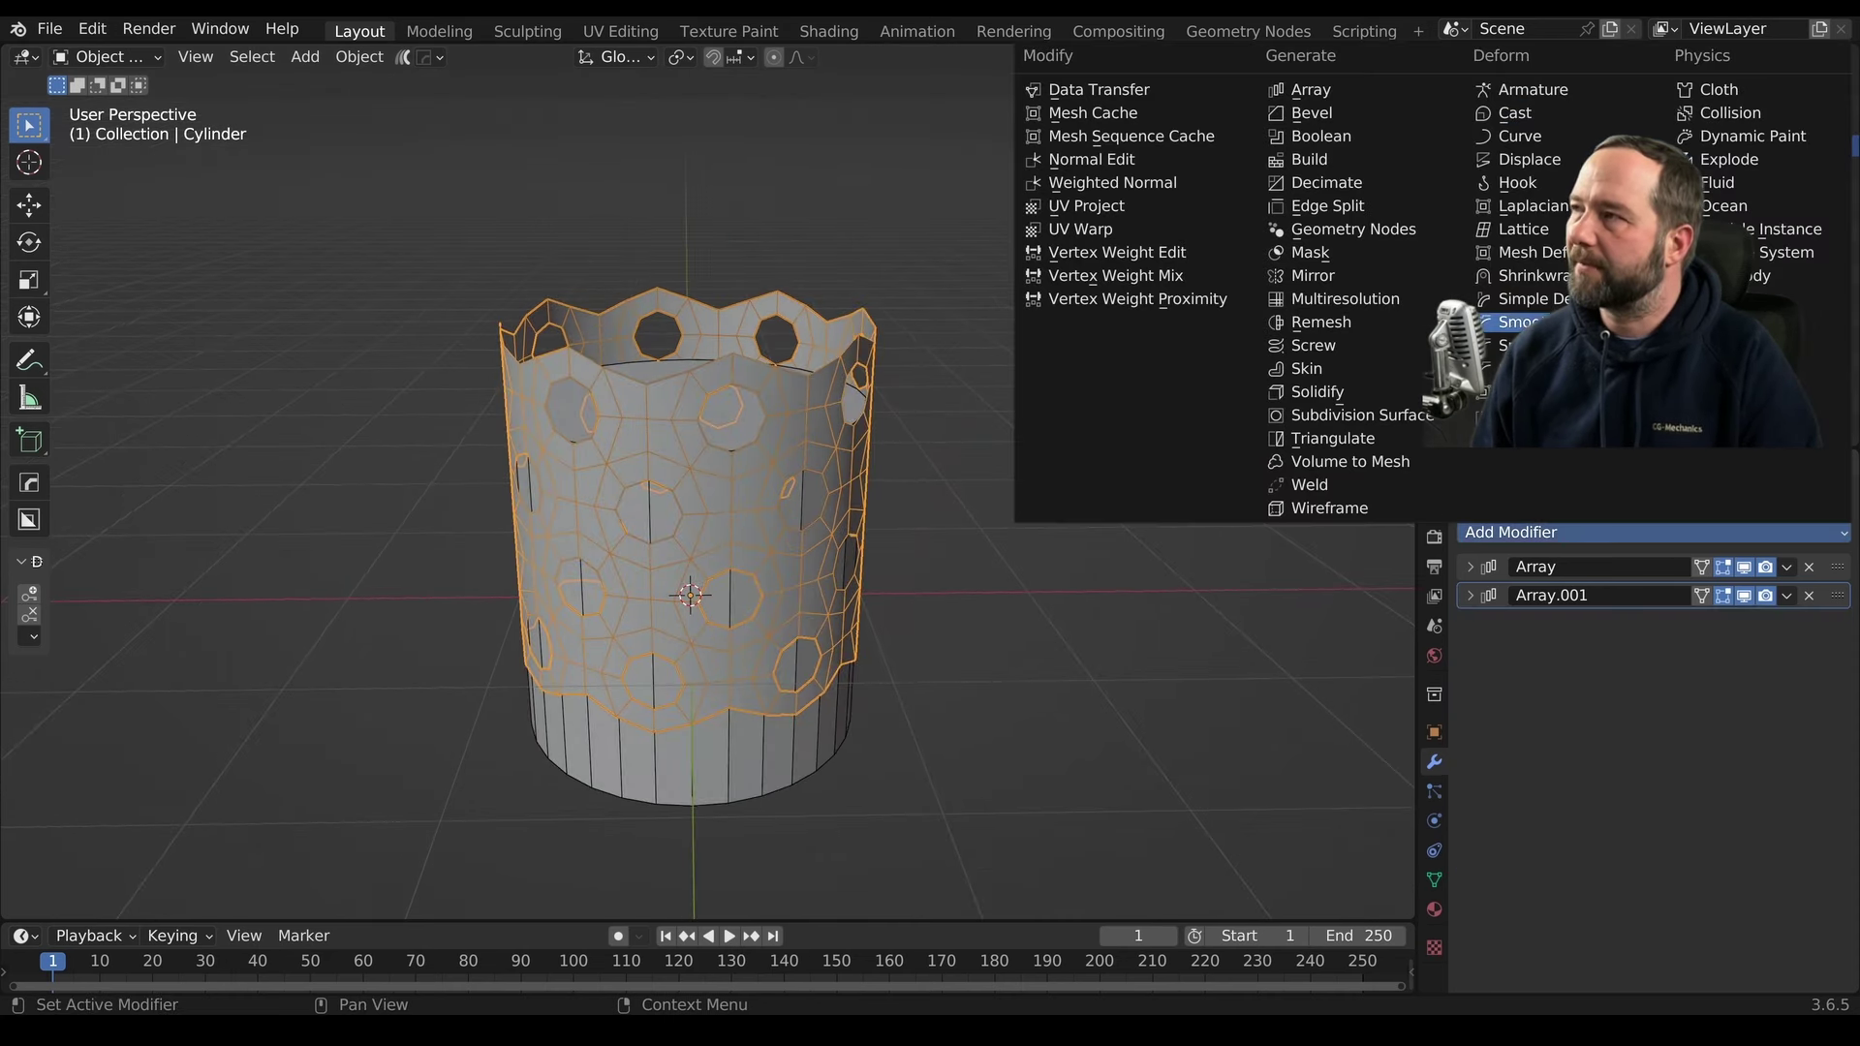
left_click(1533, 276)
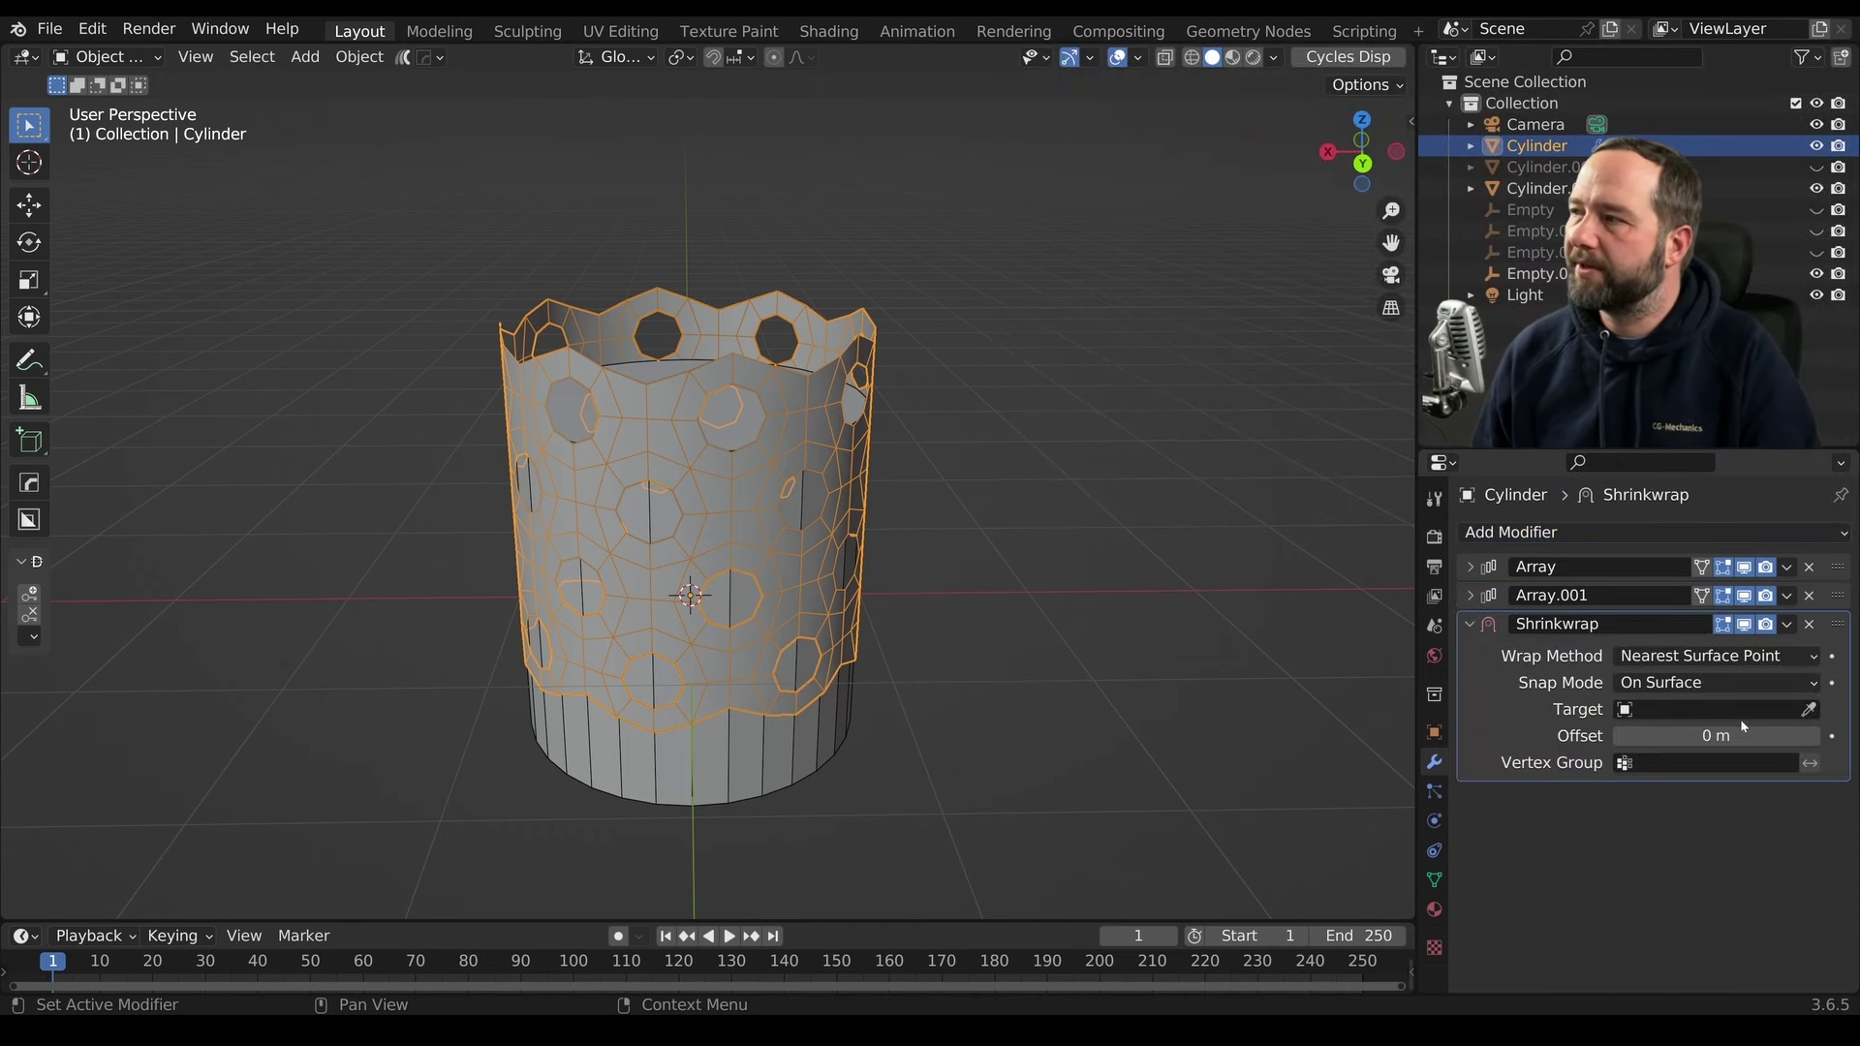
left_click(1809, 710)
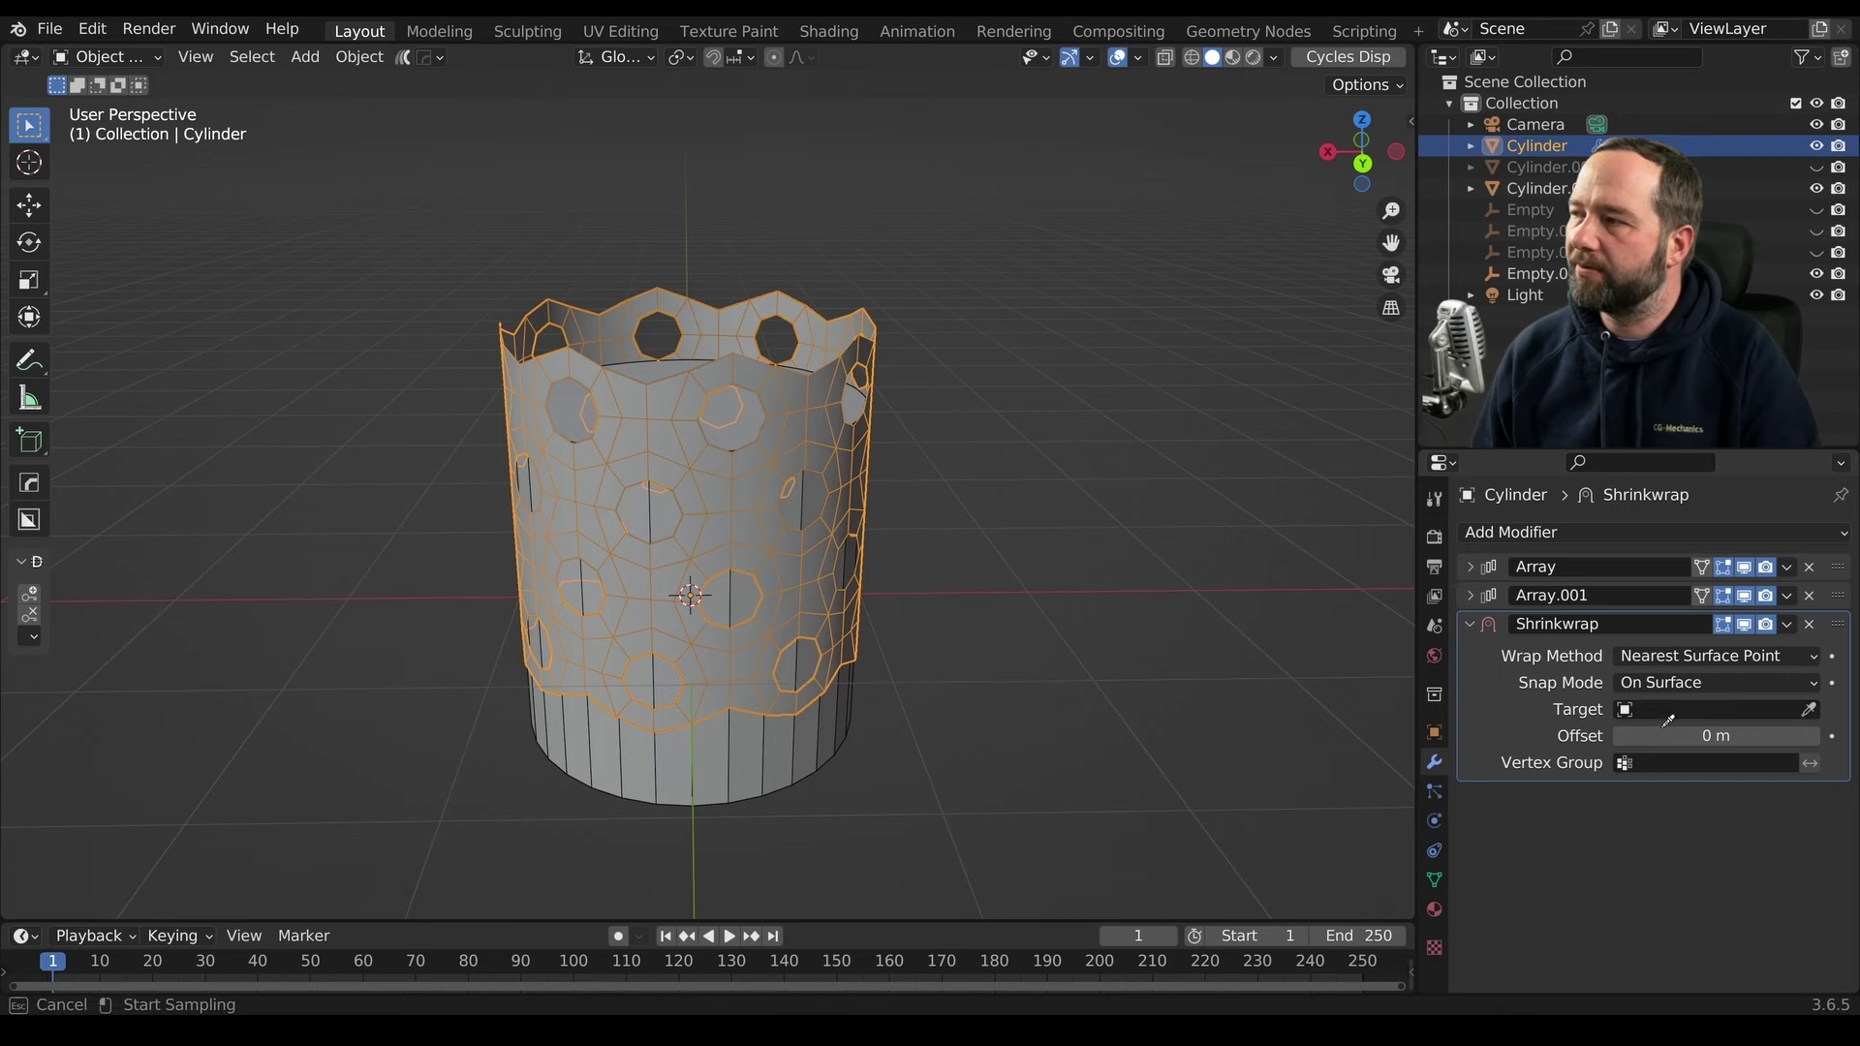
left_click(812, 754)
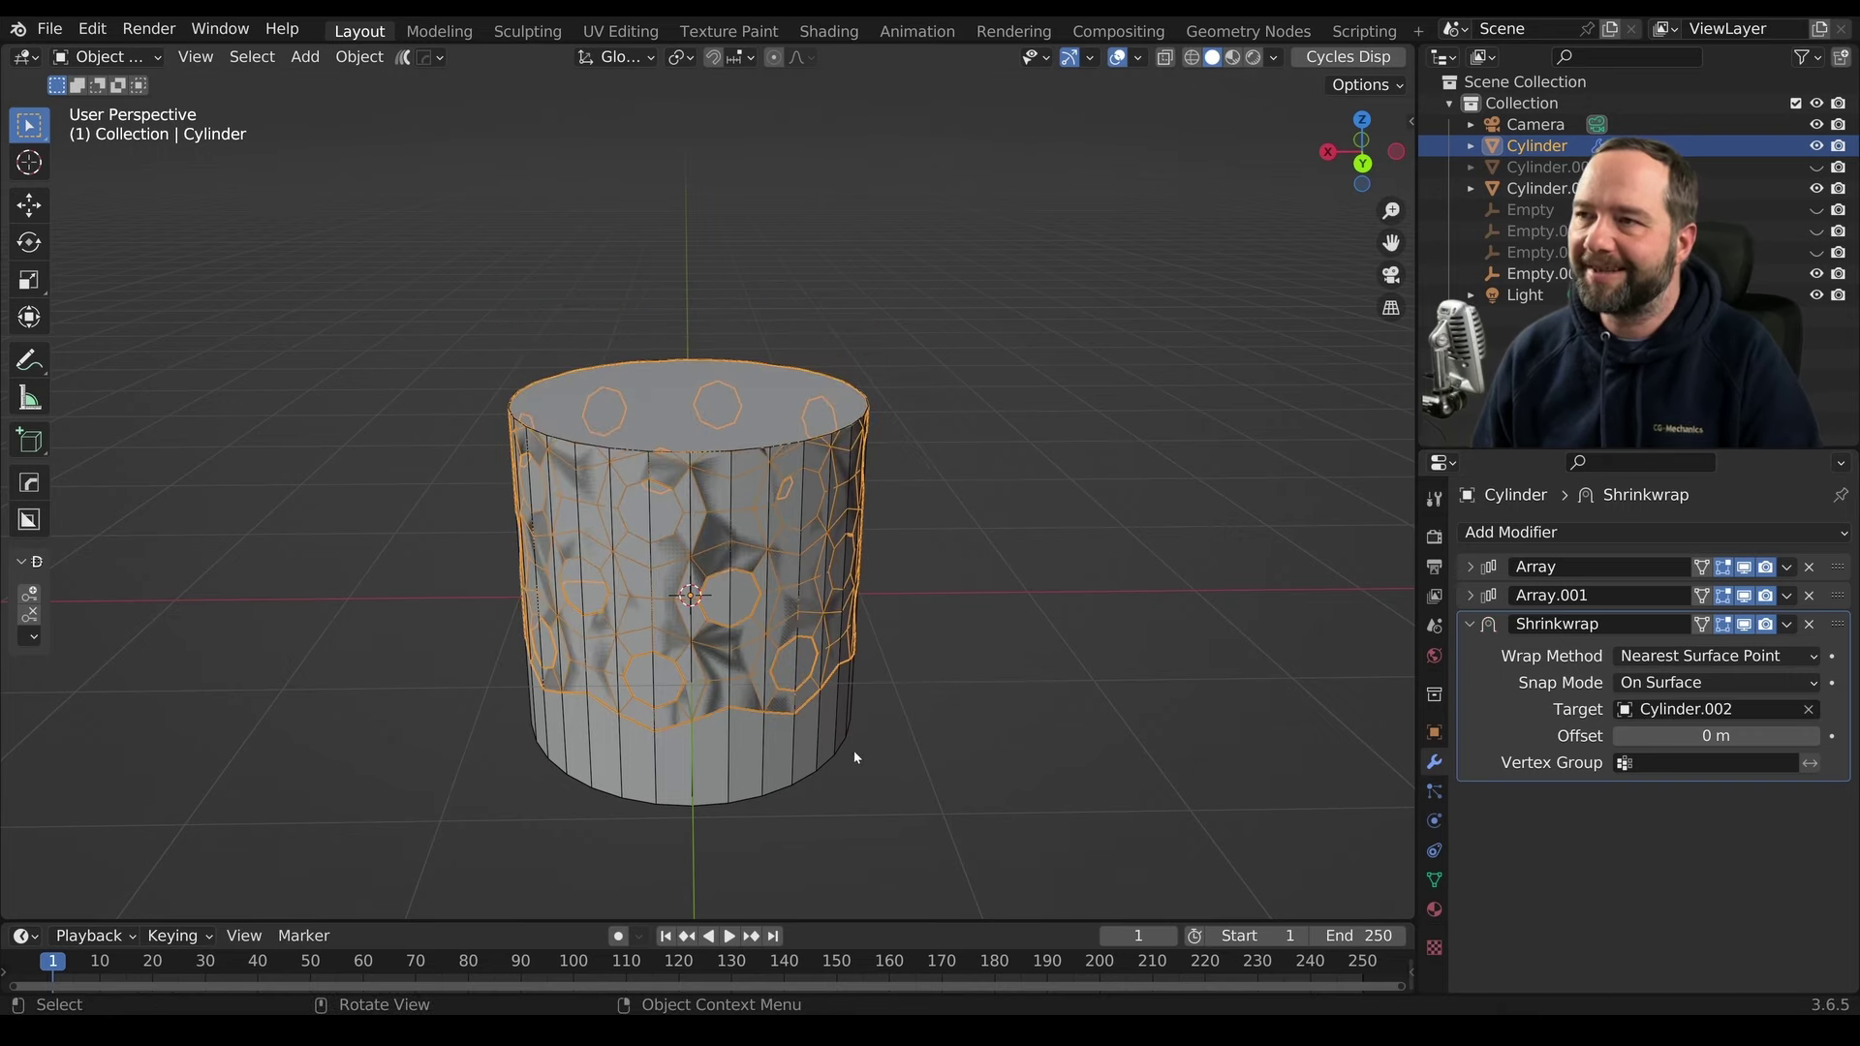
mouse_move(930, 682)
middle_mouse_down()
mouse_move(869, 731)
mouse_move(780, 532)
mouse_move(773, 393)
mouse_move(1342, 759)
middle_mouse_up()
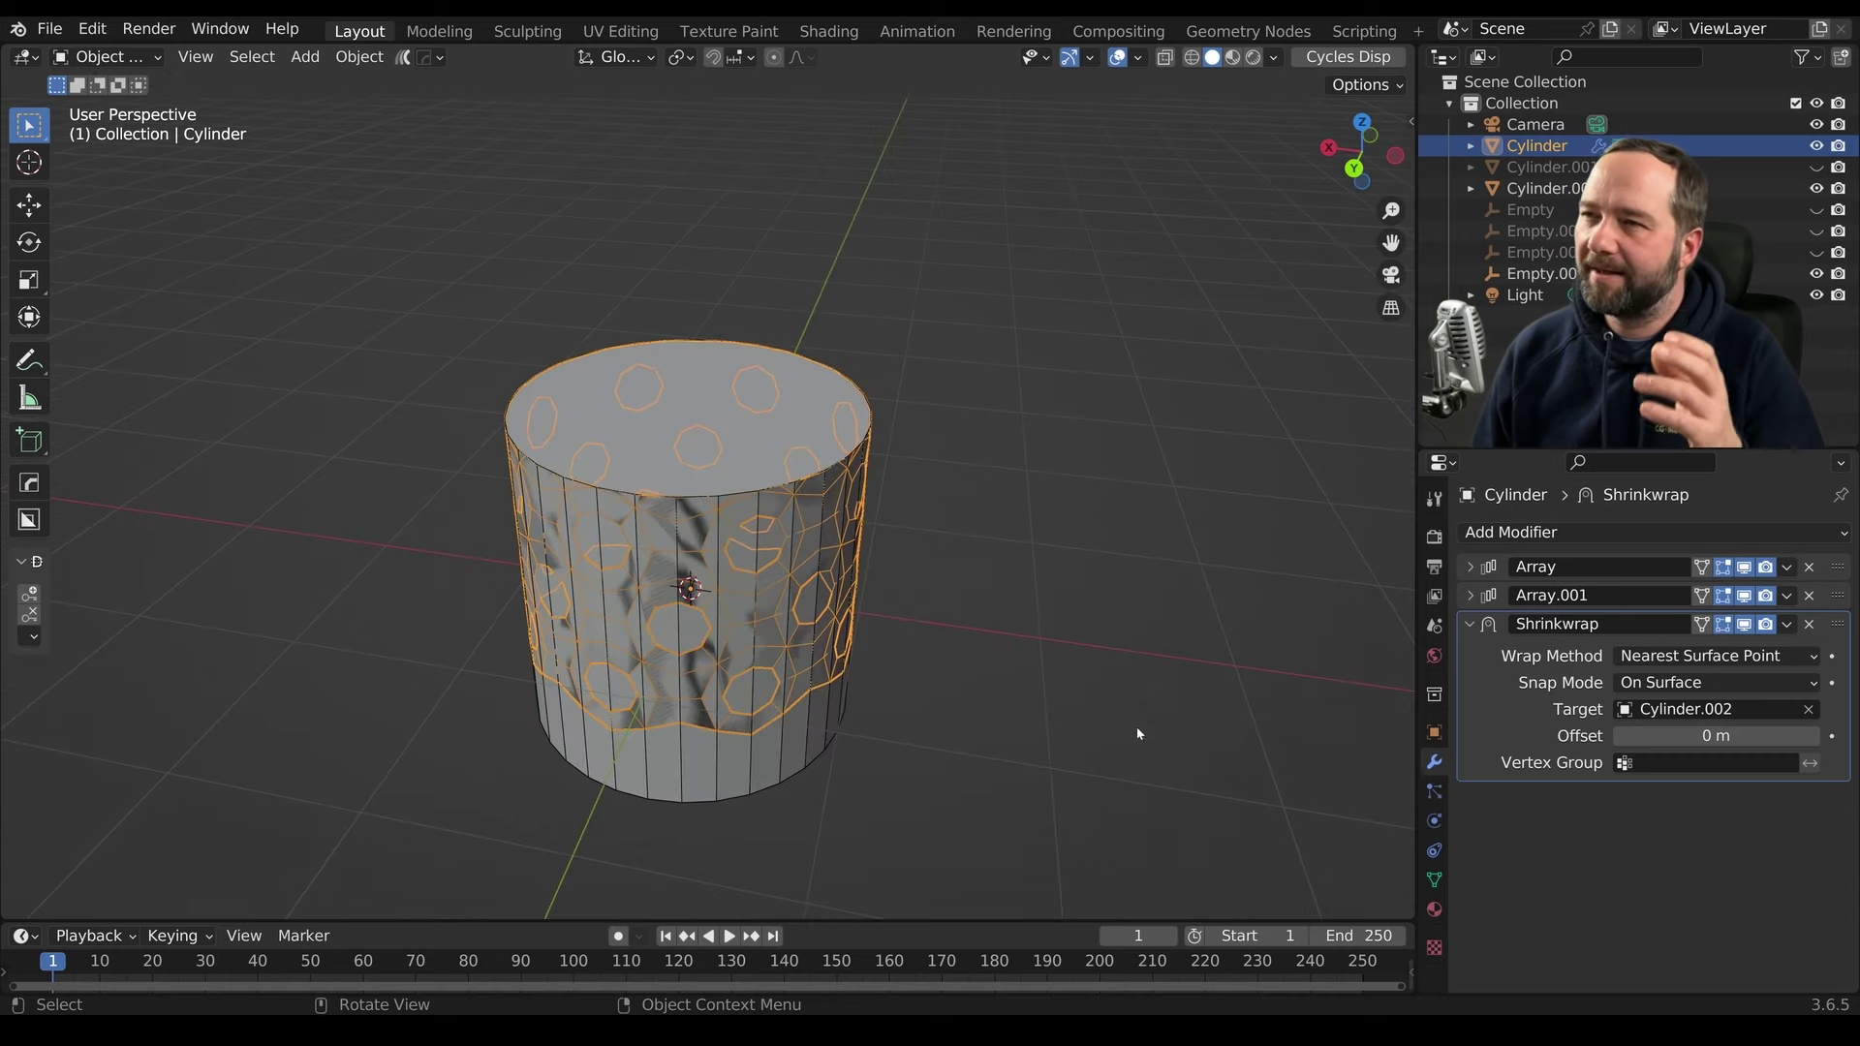
Hide Array.001 in the viewport and move Shrinkwrap above it in the stack
left_click(1749, 598)
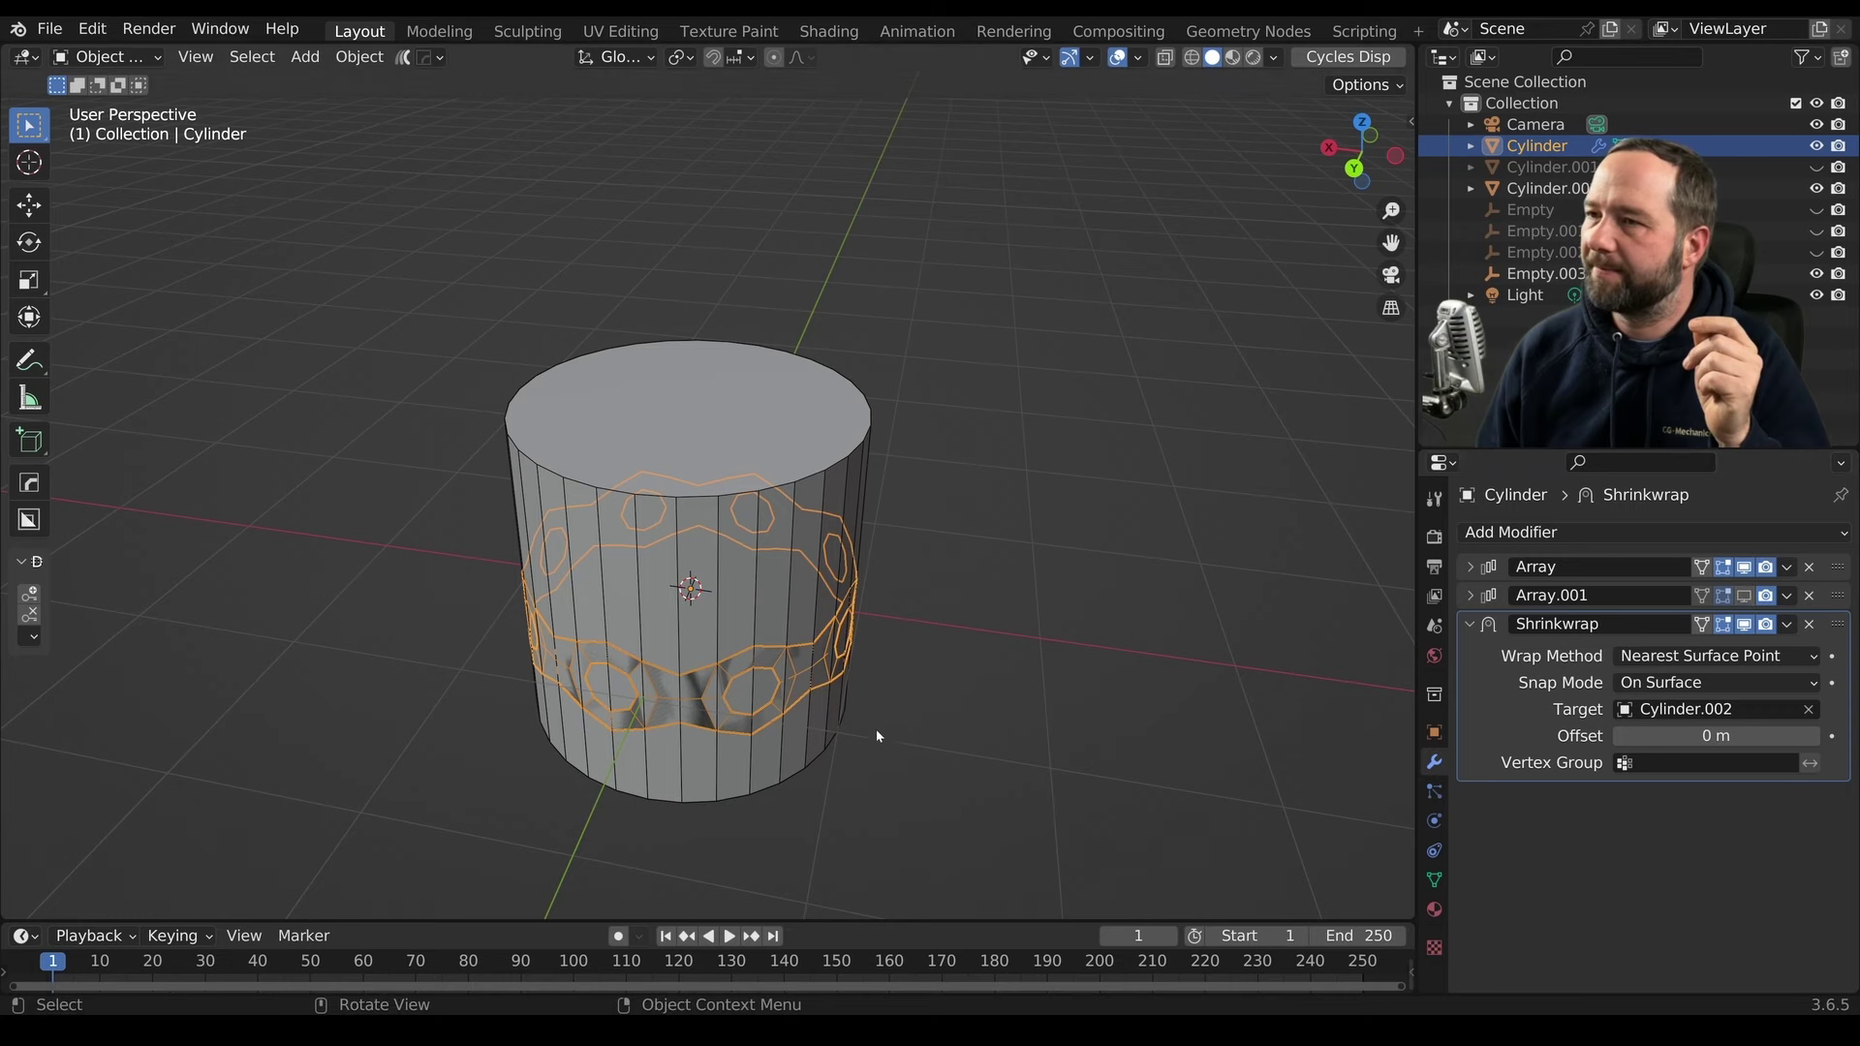
mouse_move(876, 729)
middle_mouse_down()
mouse_move(891, 673)
mouse_move(858, 671)
middle_mouse_up()
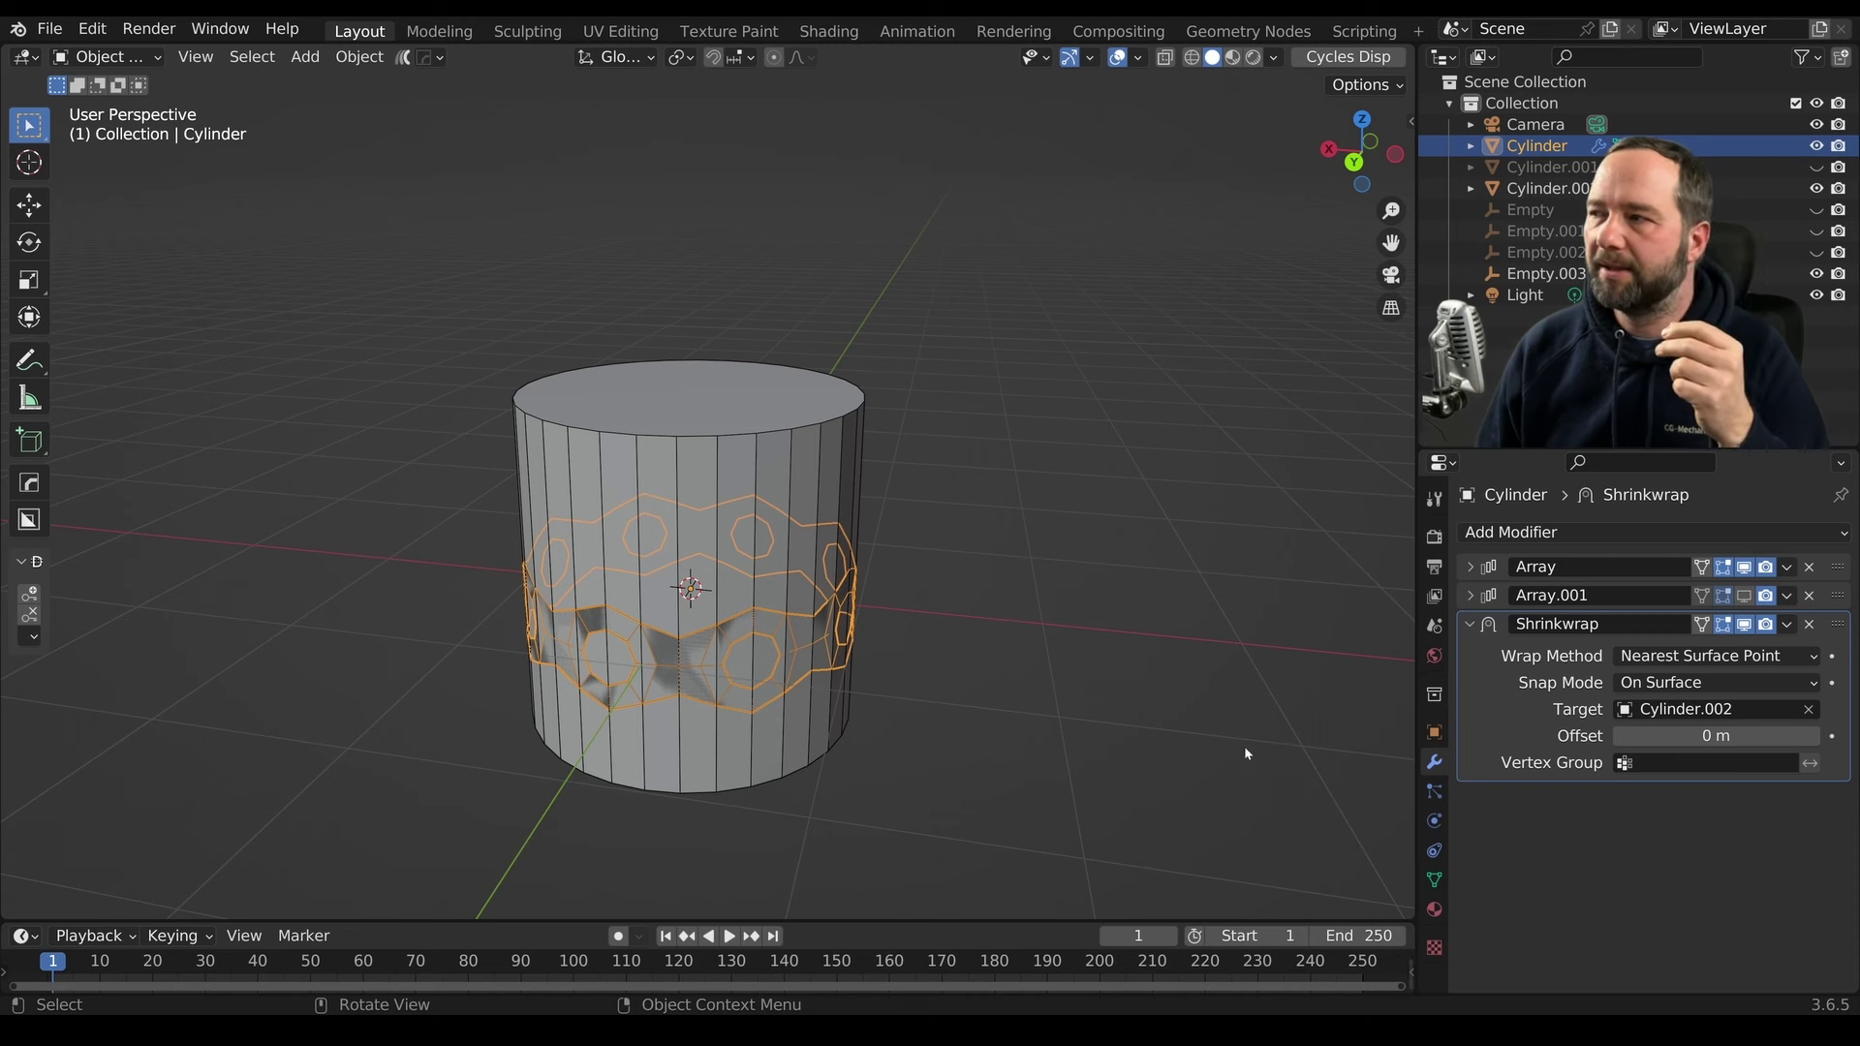
left_click_drag(1843, 631, 1841, 599)
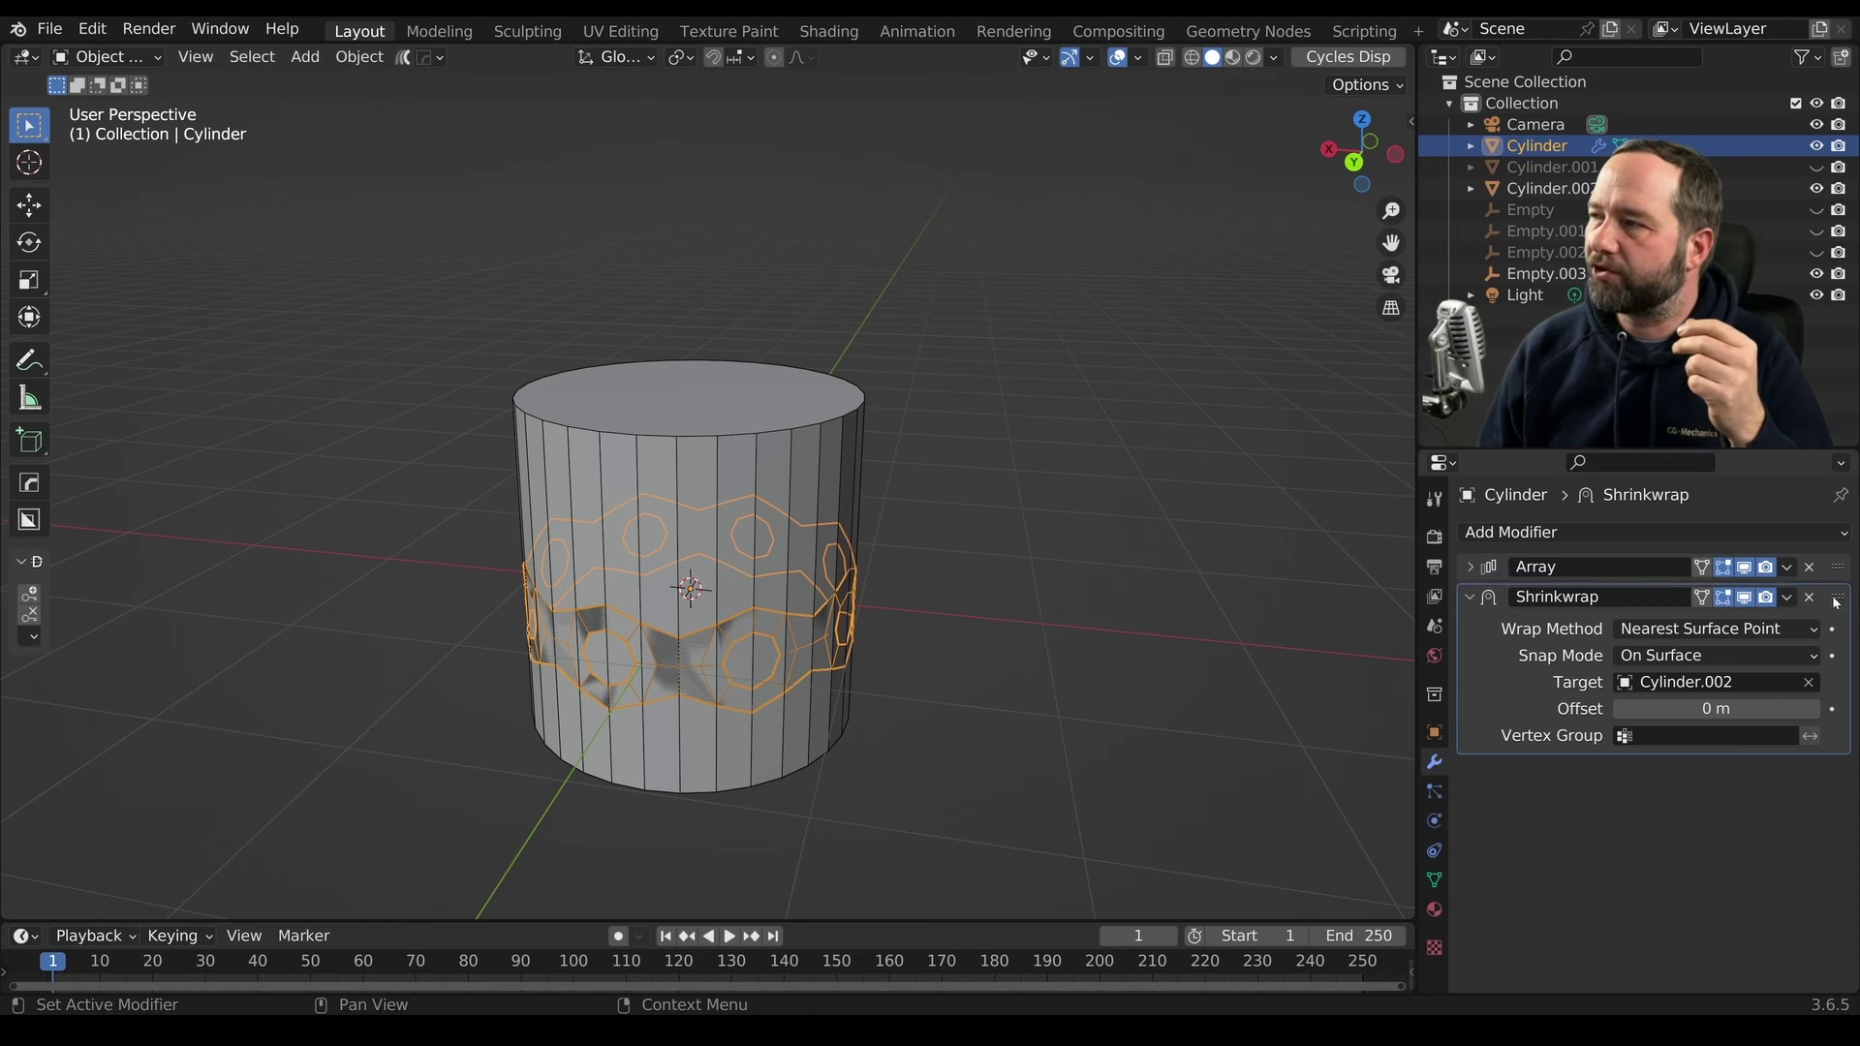
Re-enable Array.001 in the viewport and raise its count to 7
left_click(1468, 596)
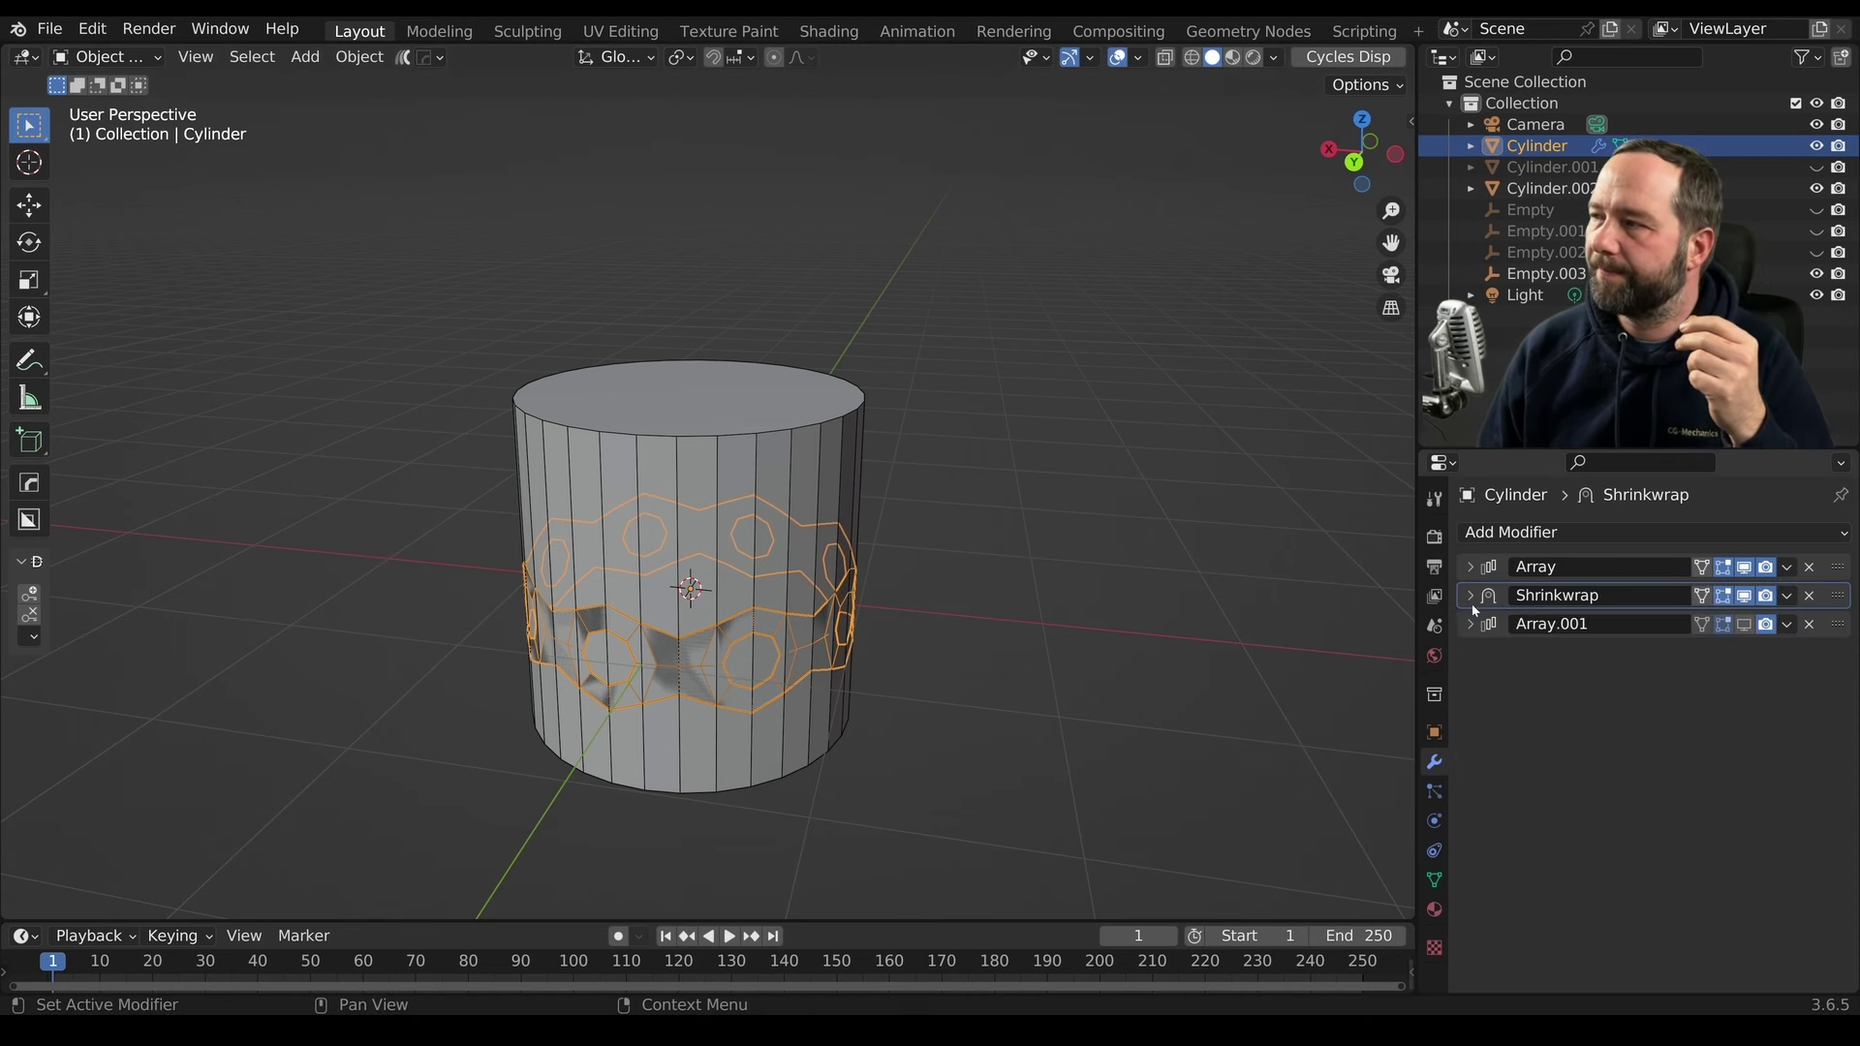
left_click(1744, 627)
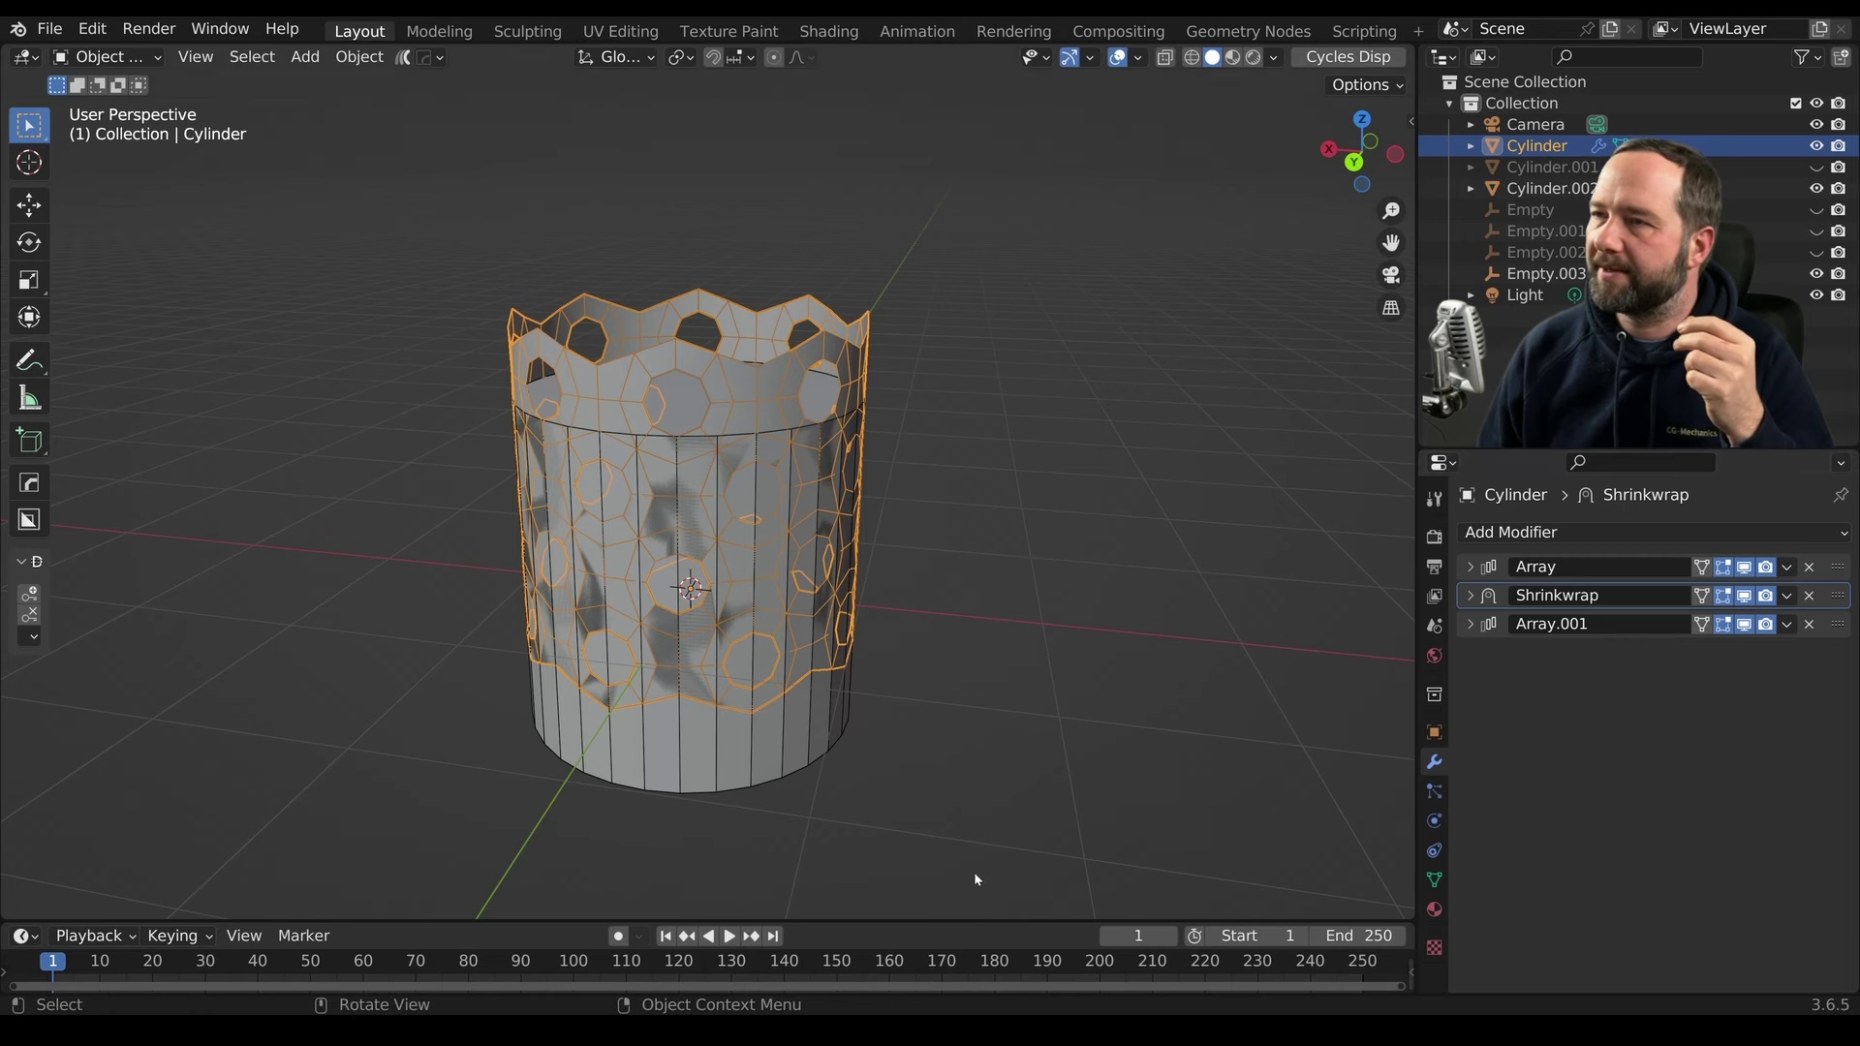
left_click(1467, 637)
left_click(1813, 683)
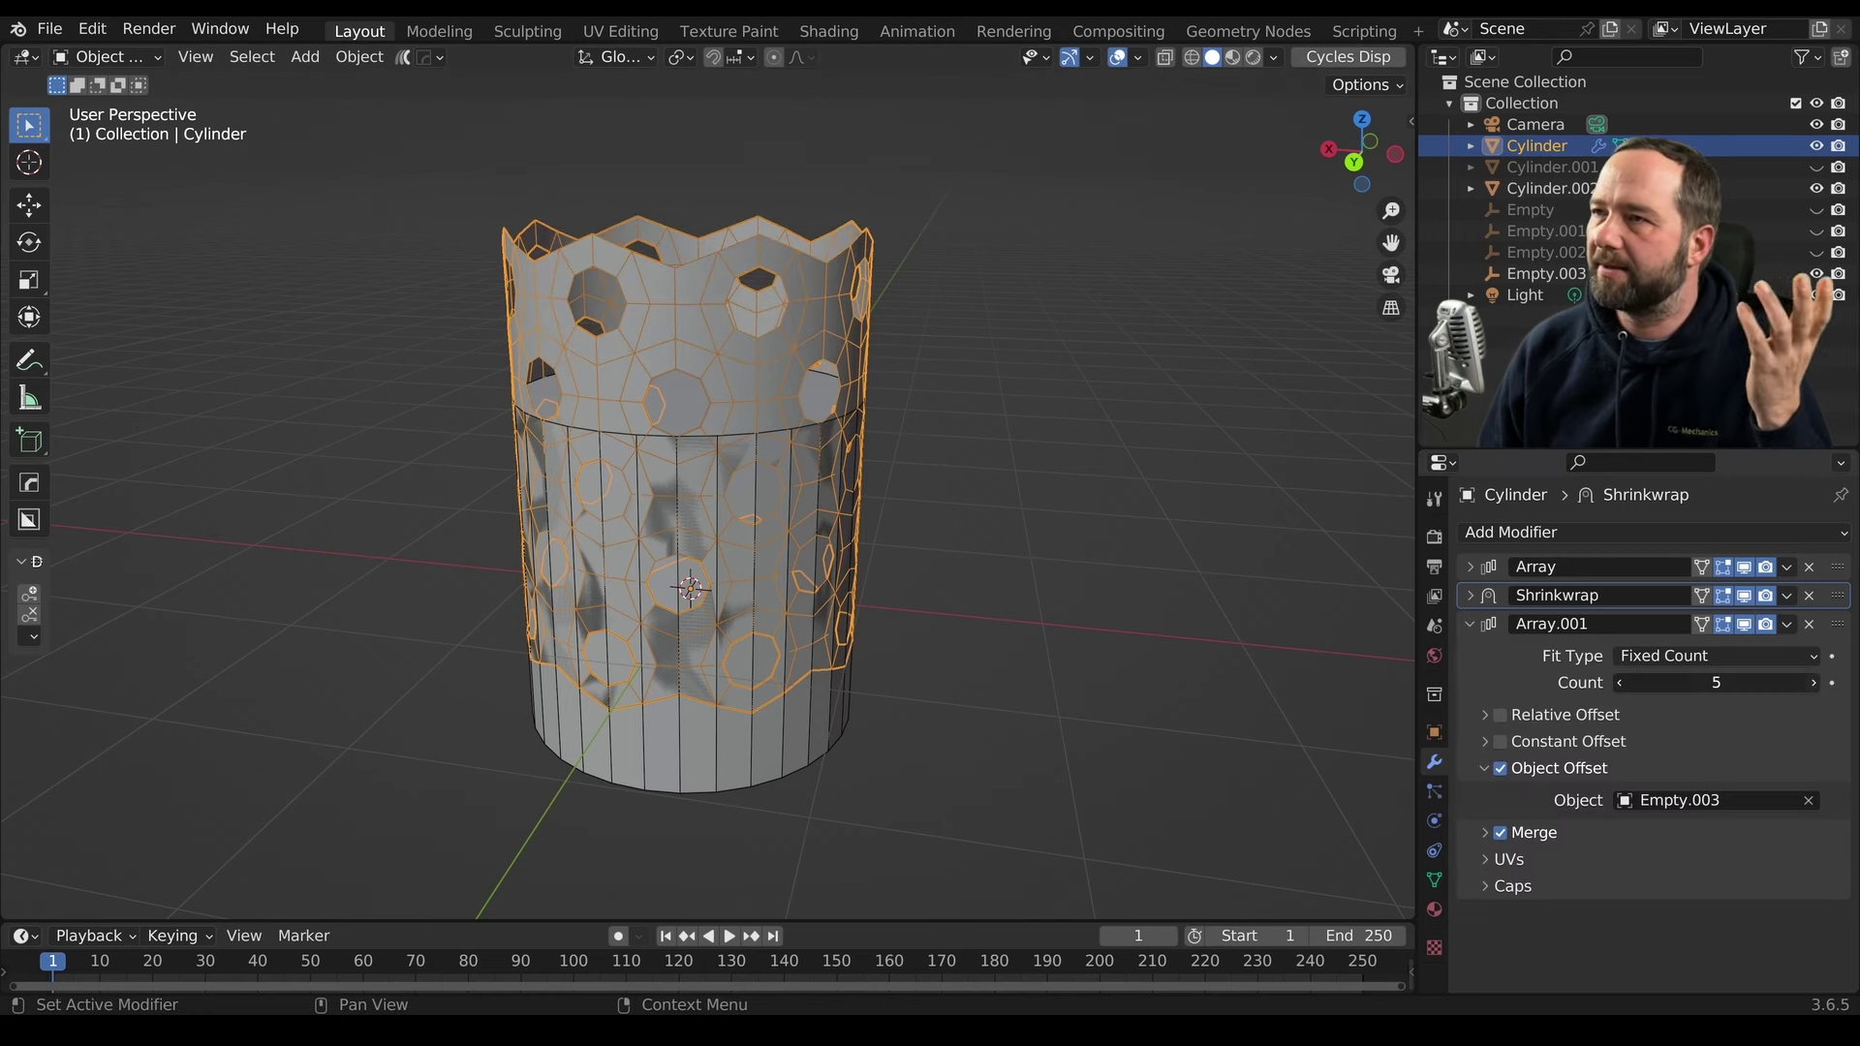
left_click(1814, 683)
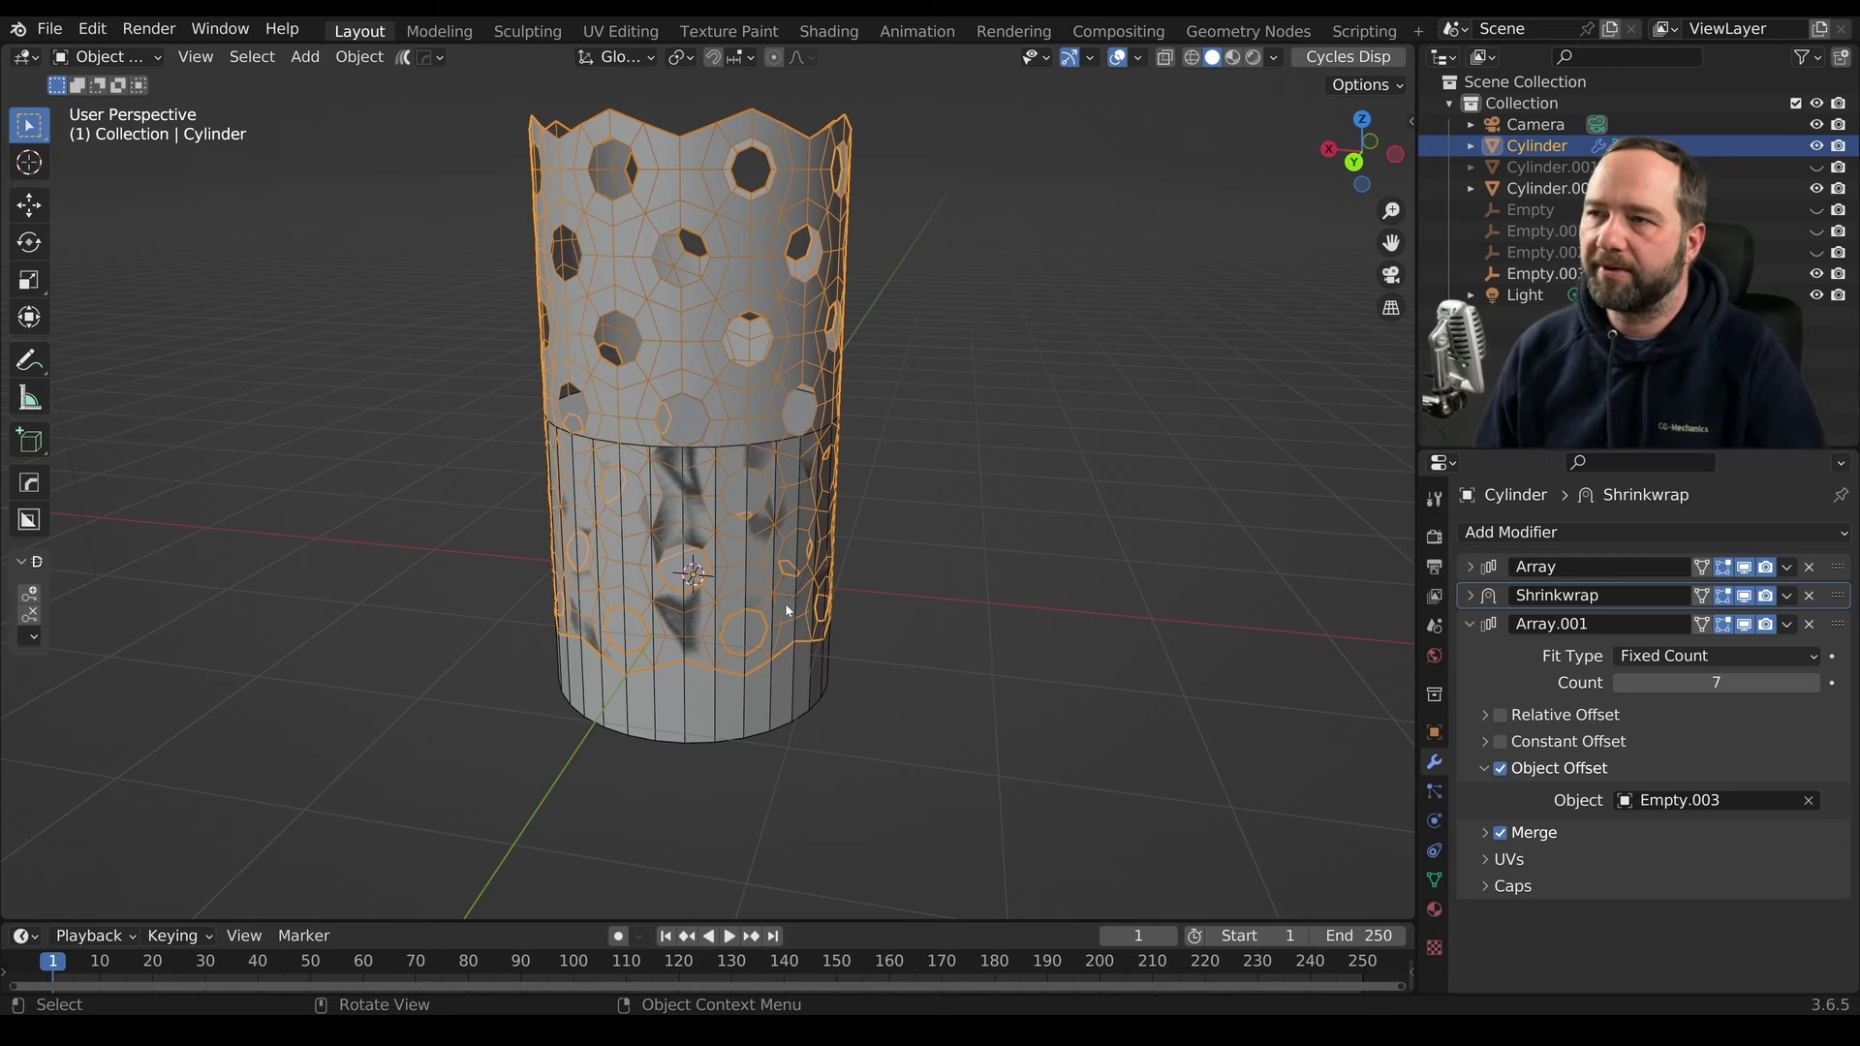
middle_click_drag(790, 613, 831, 719, "shift")
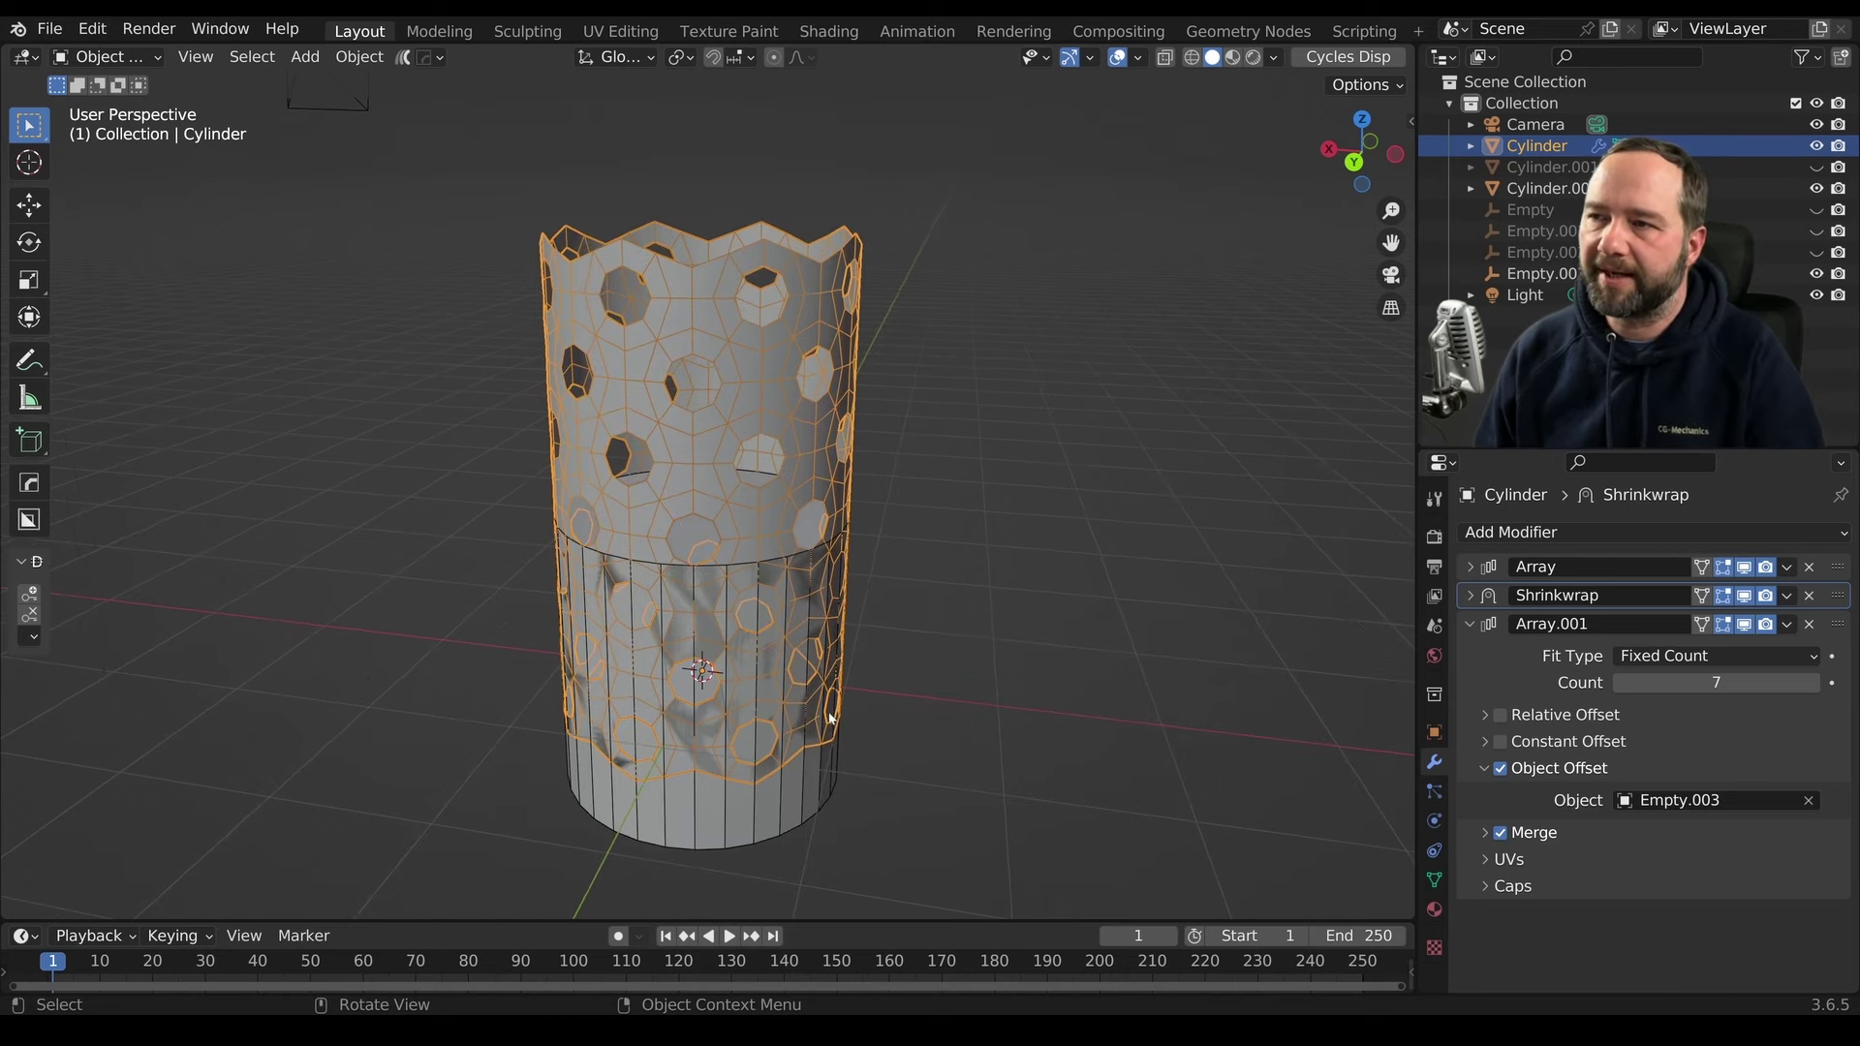
Hide Cylinder.002 and Empty.003, then reselect the perforated Cylinder
left_click(741, 826)
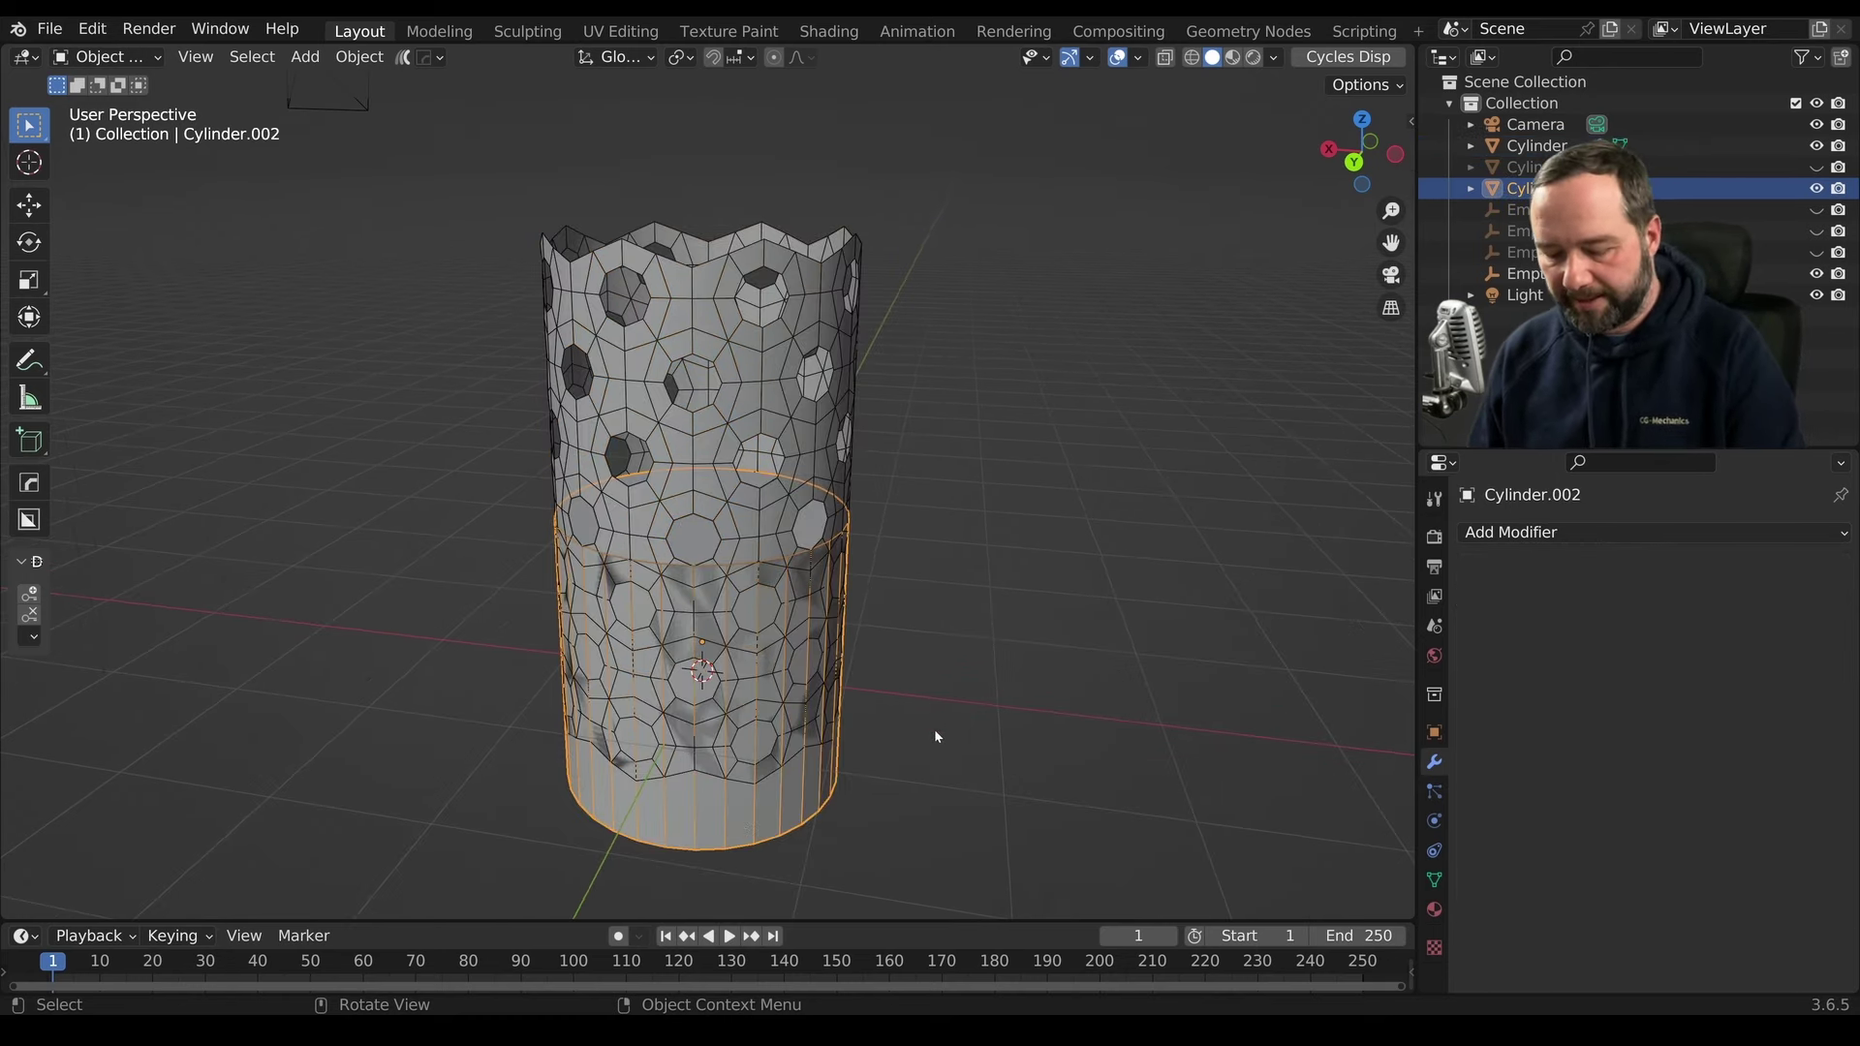
key("h")
middle_click_drag(851, 576, 874, 724)
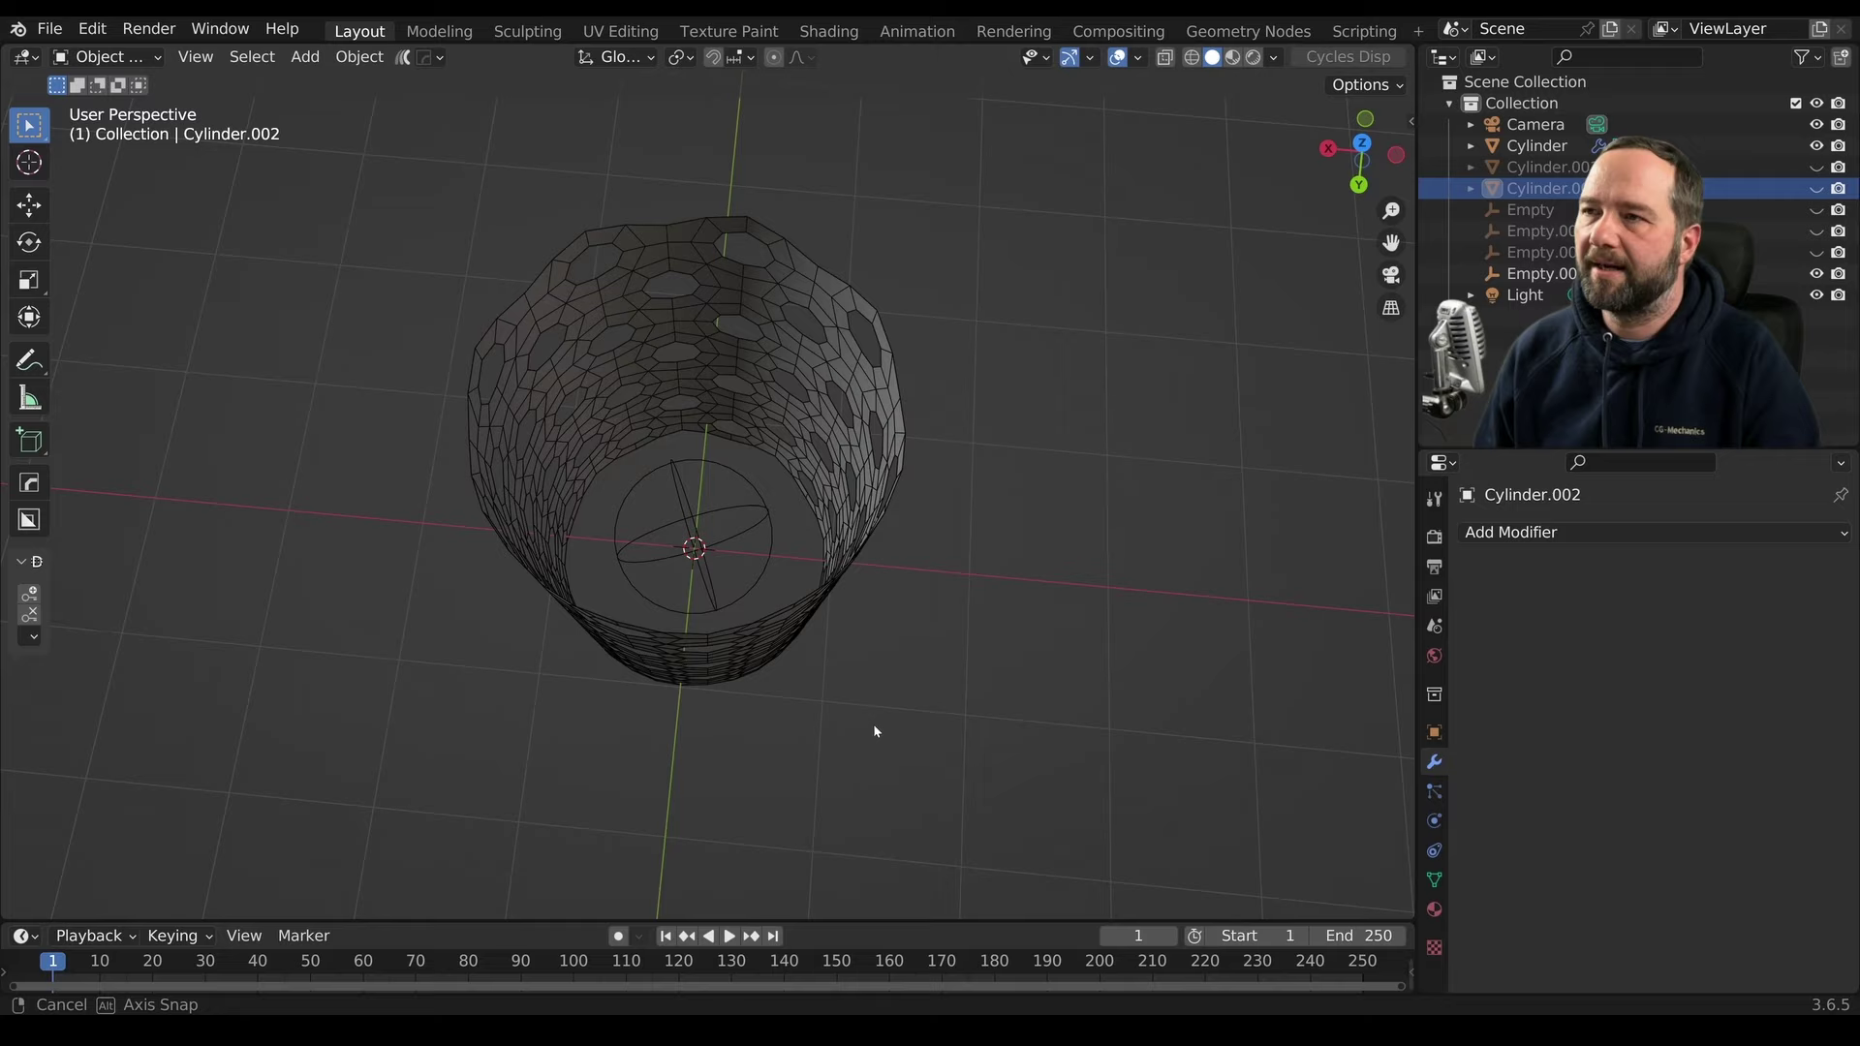
left_click(699, 536)
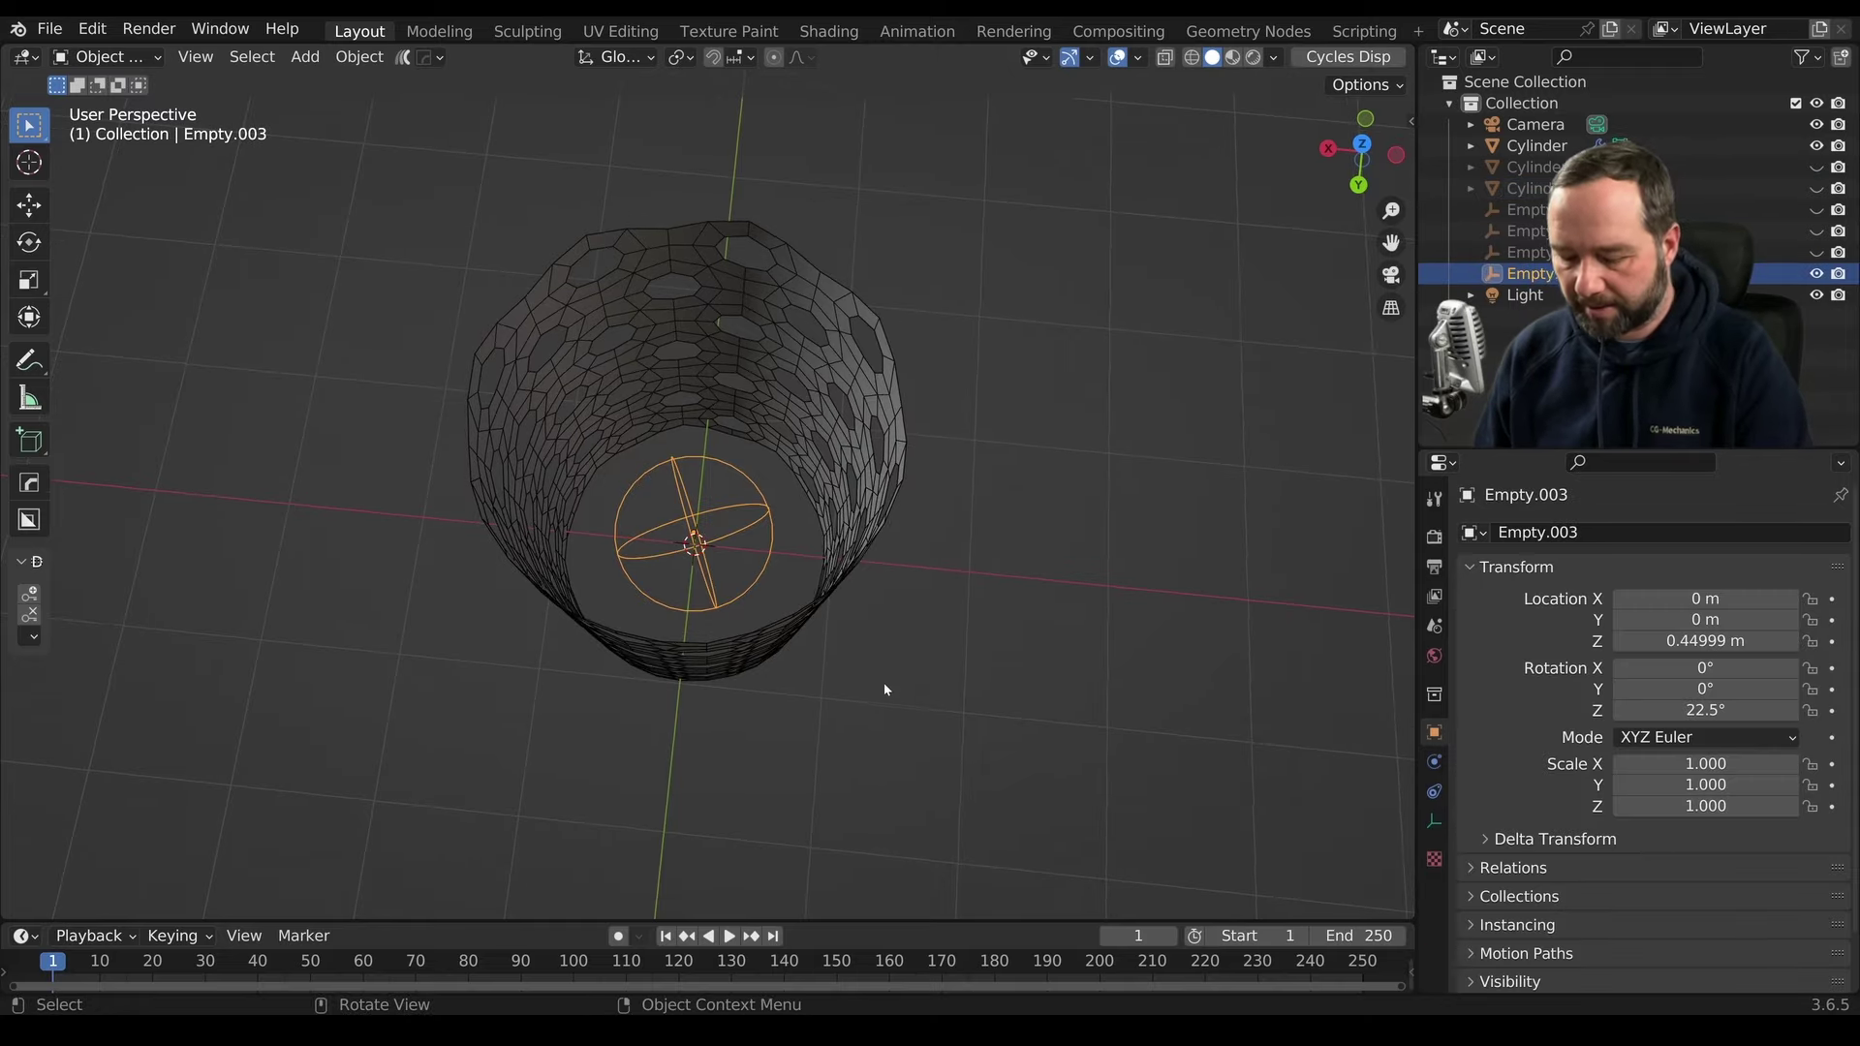
key("h")
mouse_move(884, 682)
middle_mouse_down()
mouse_move(842, 595)
mouse_move(874, 586)
mouse_move(872, 720)
mouse_move(811, 605)
mouse_move(787, 609)
middle_mouse_up()
left_click(835, 597)
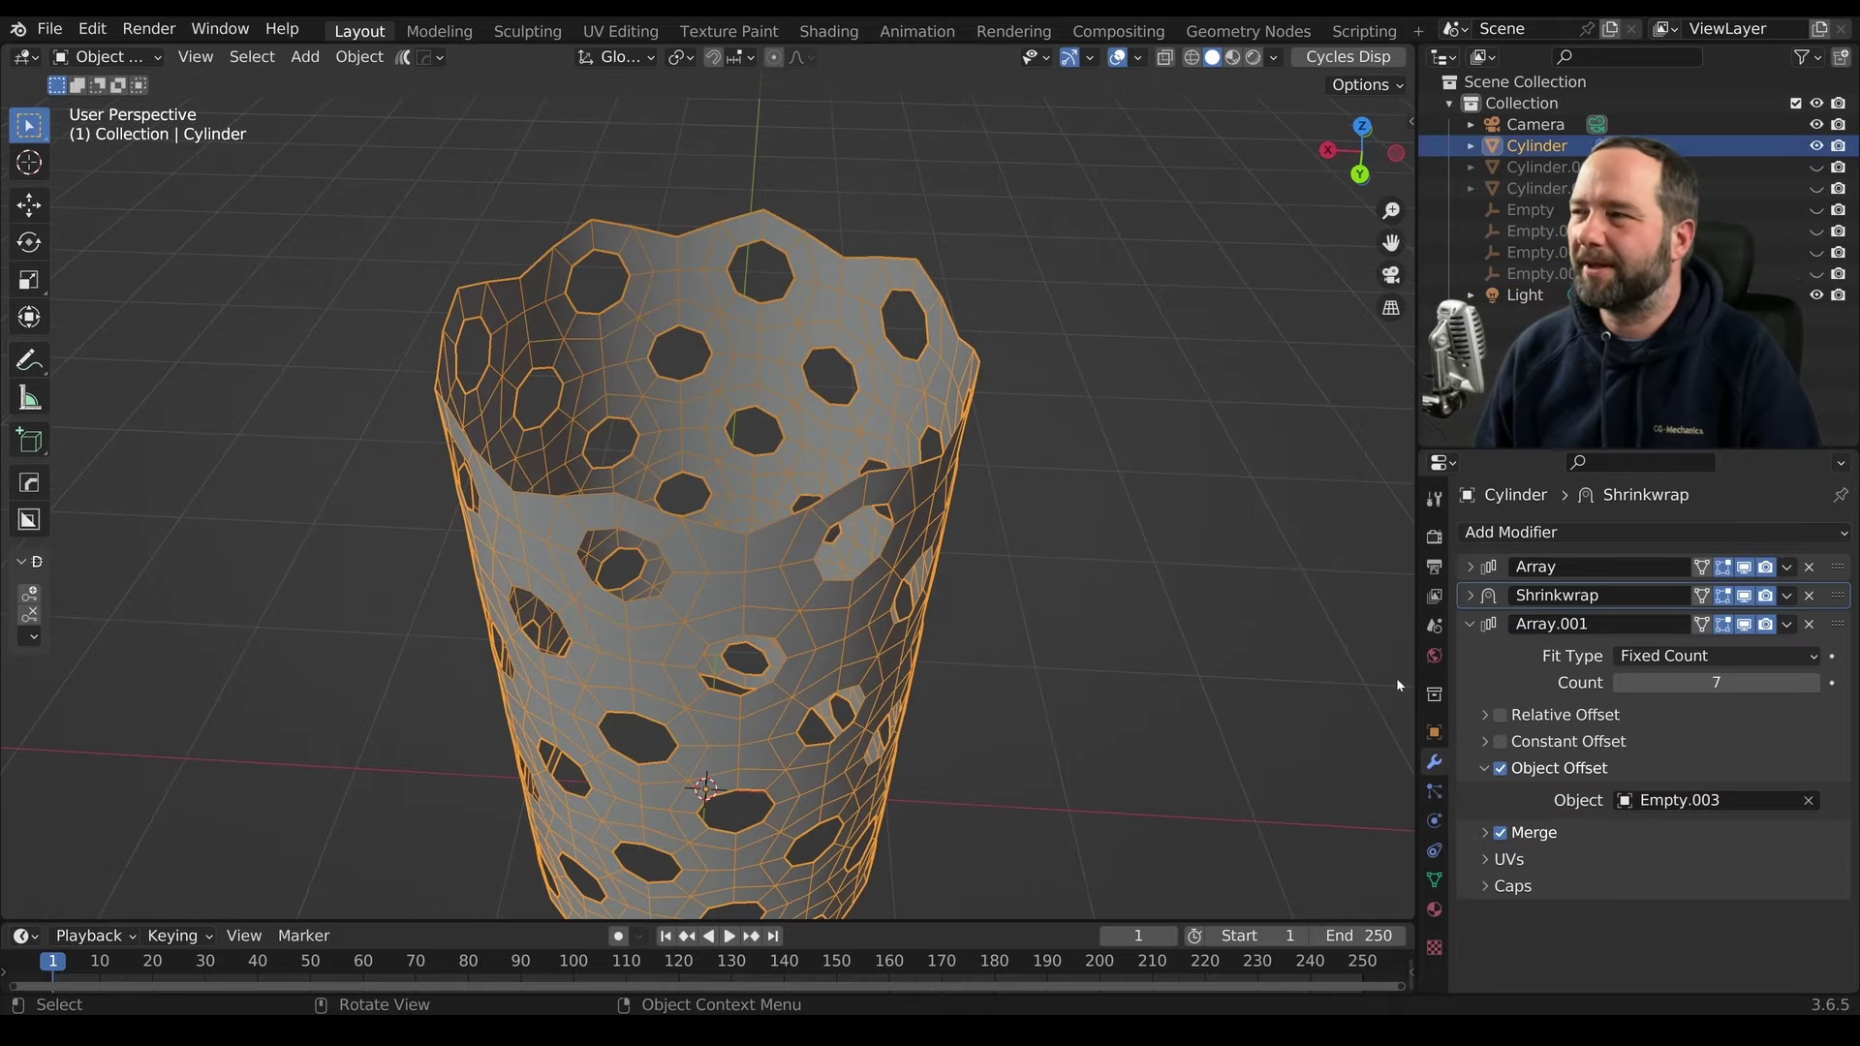
left_click(1469, 623)
scroll(1004, 596, "down", 2)
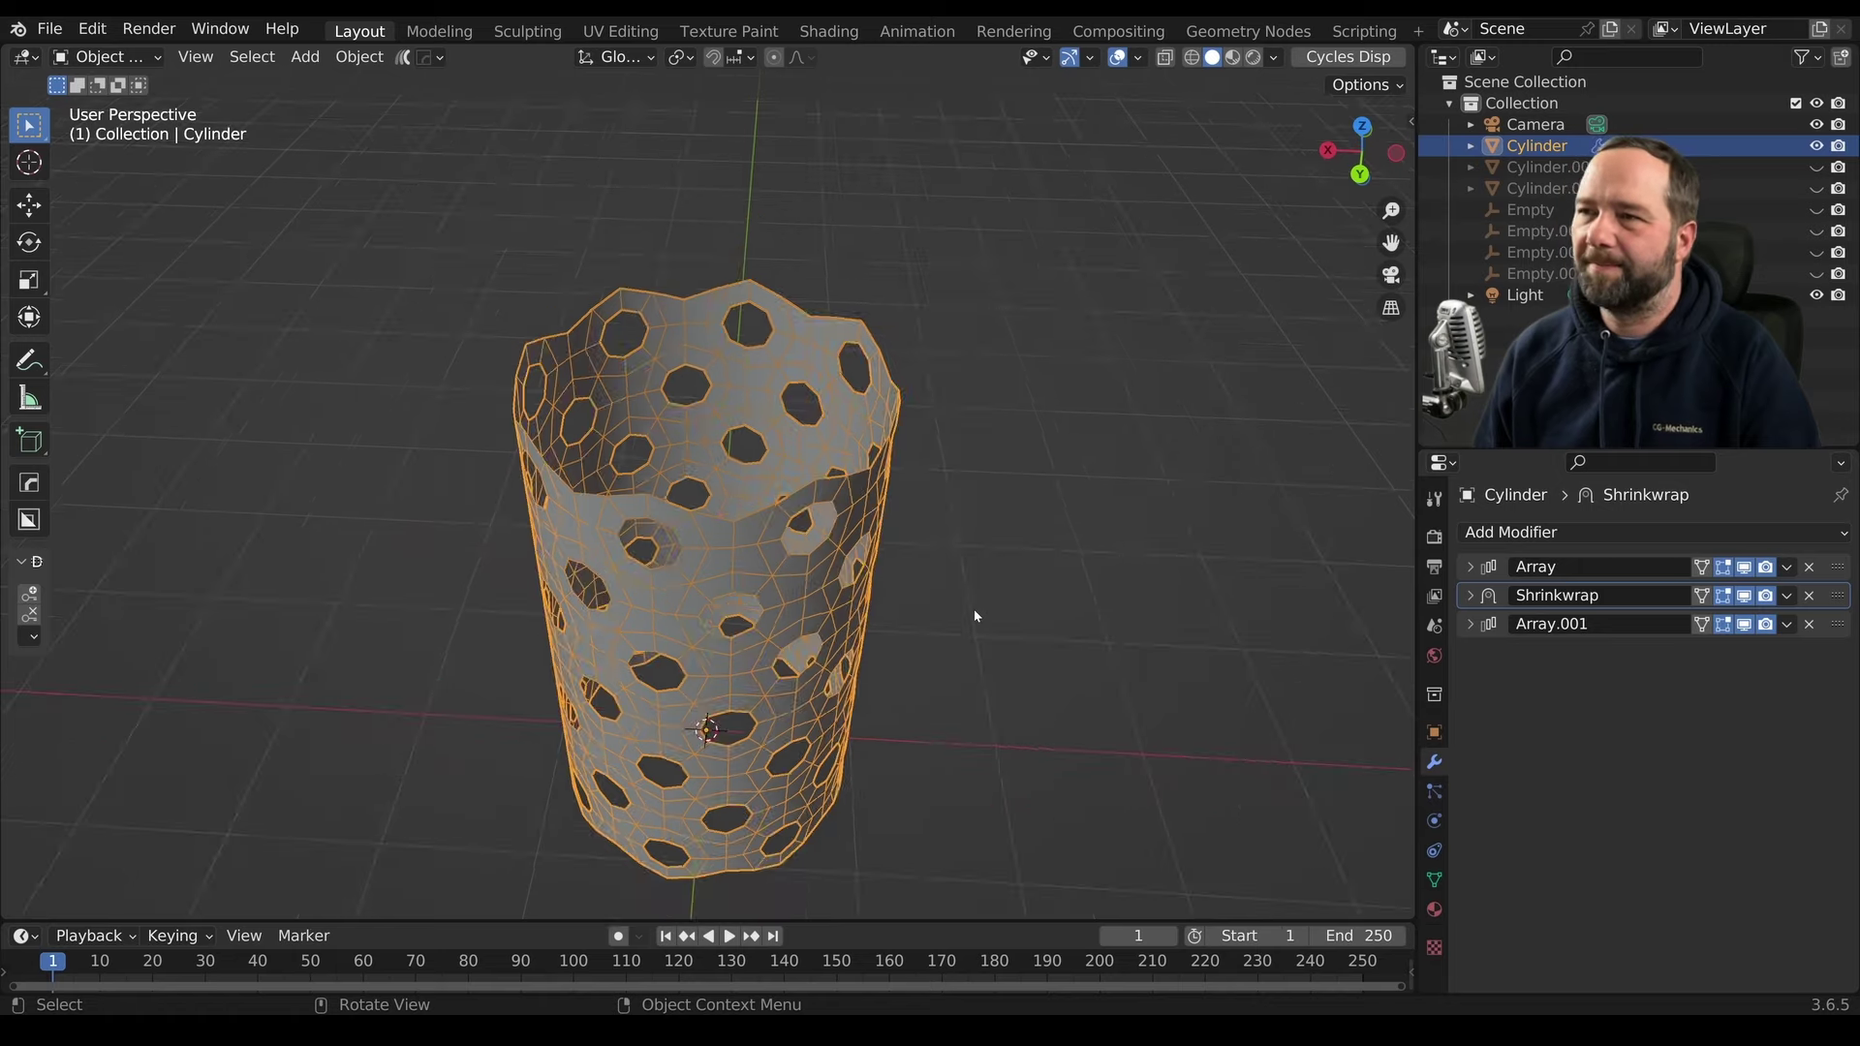
middle_click_drag(975, 614, 945, 668)
Add a Solidify modifier giving the tube walls 0.05 m thickness
left_click(1503, 533)
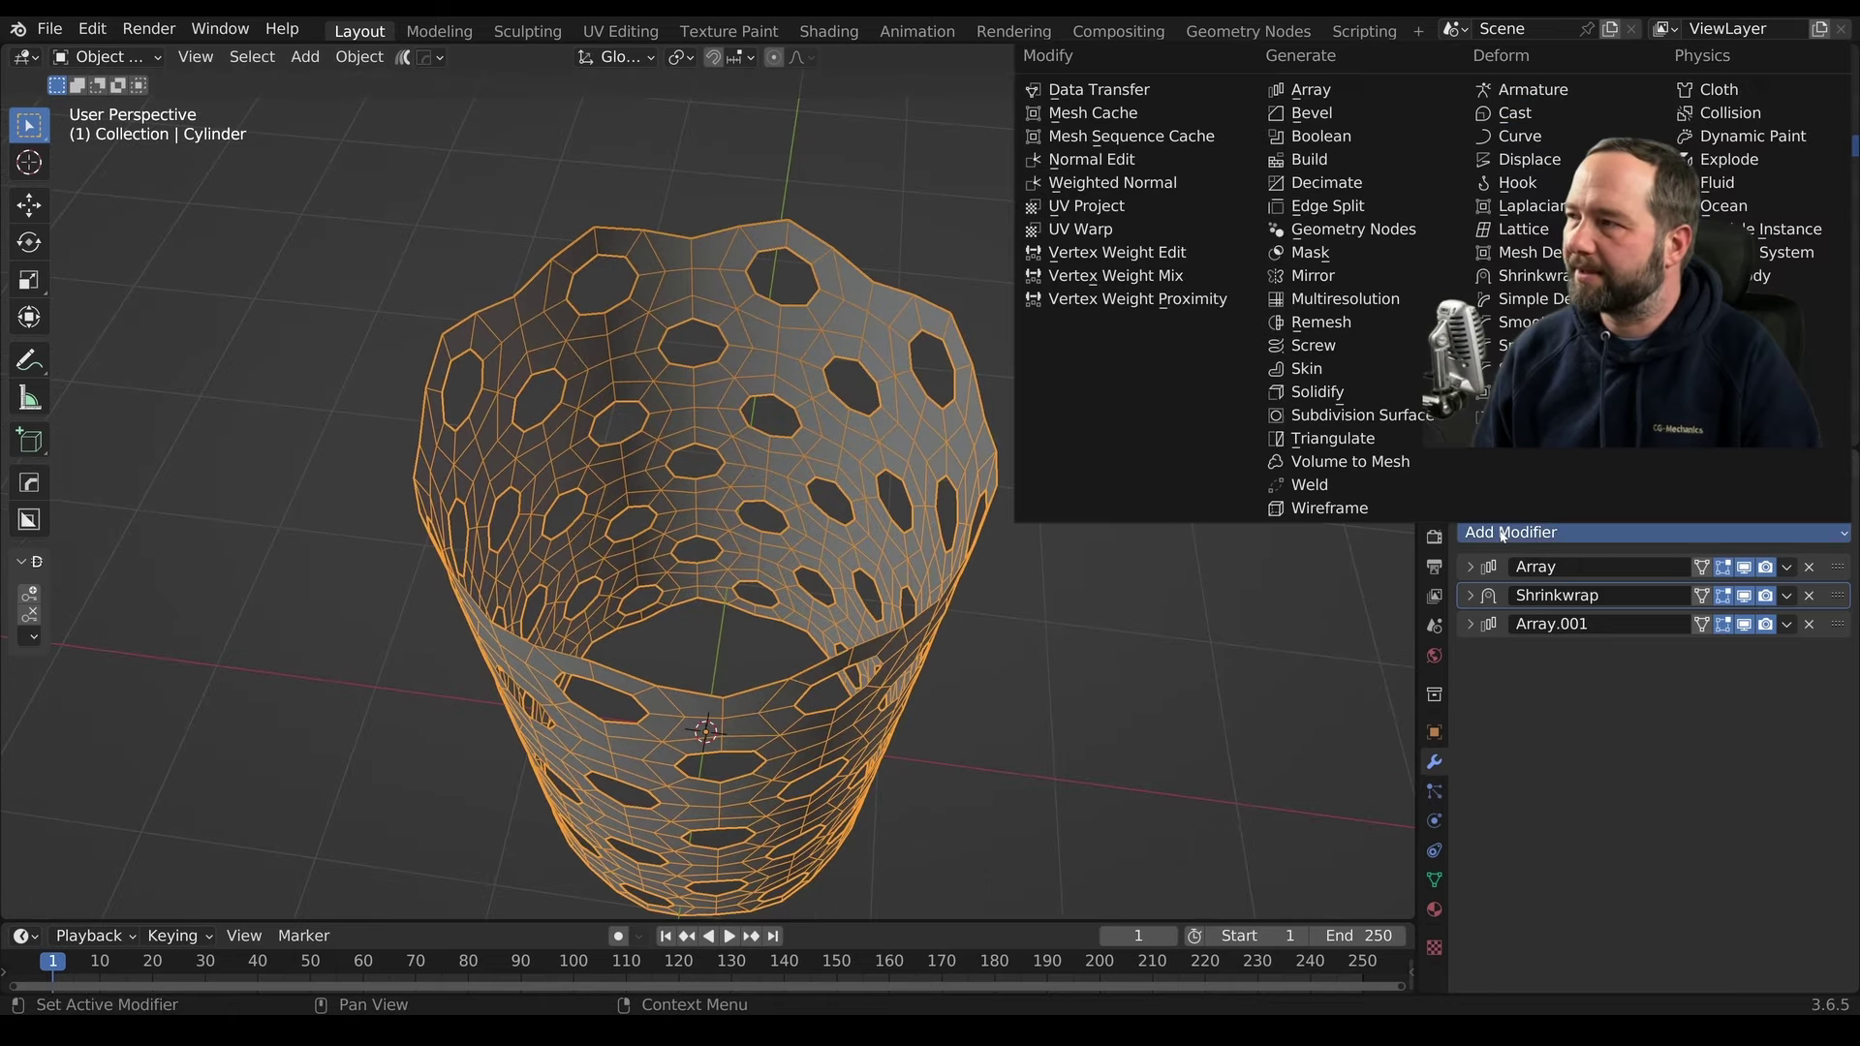
left_click(1349, 392)
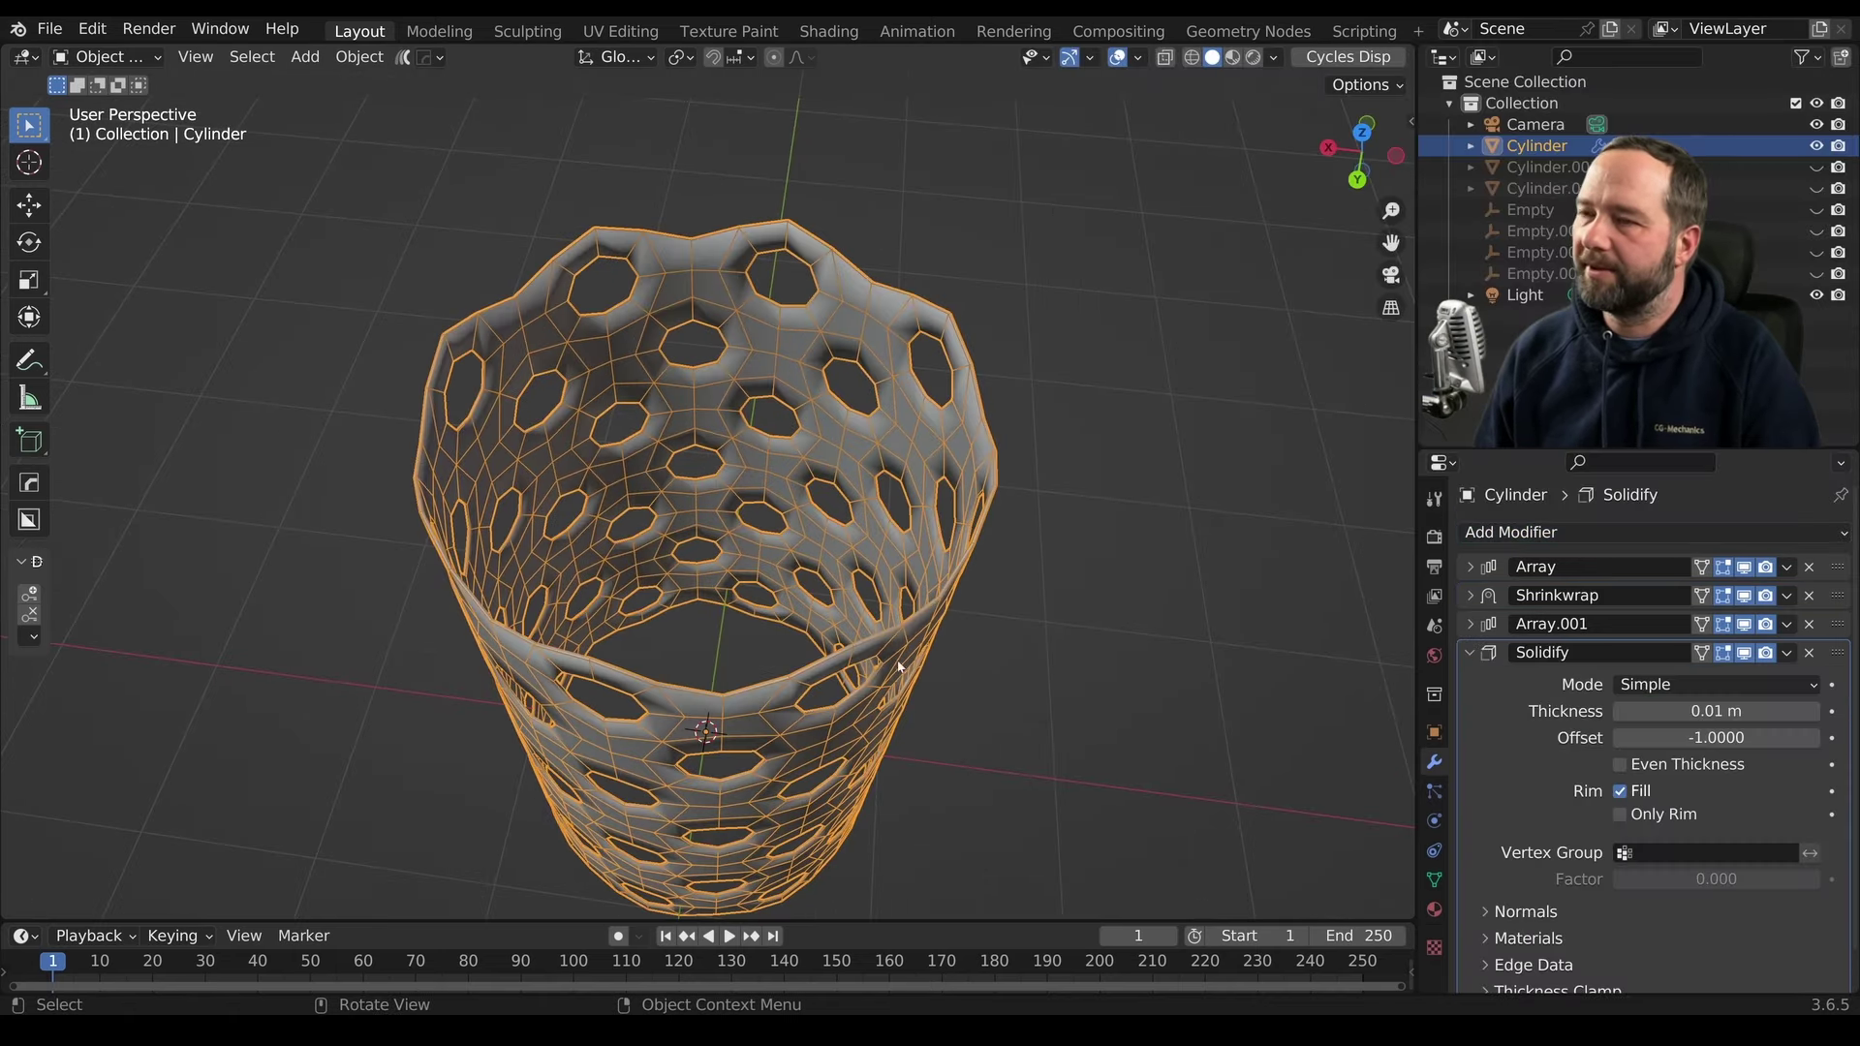
scroll(899, 666, "up", 2)
scroll(951, 706, "up", 3)
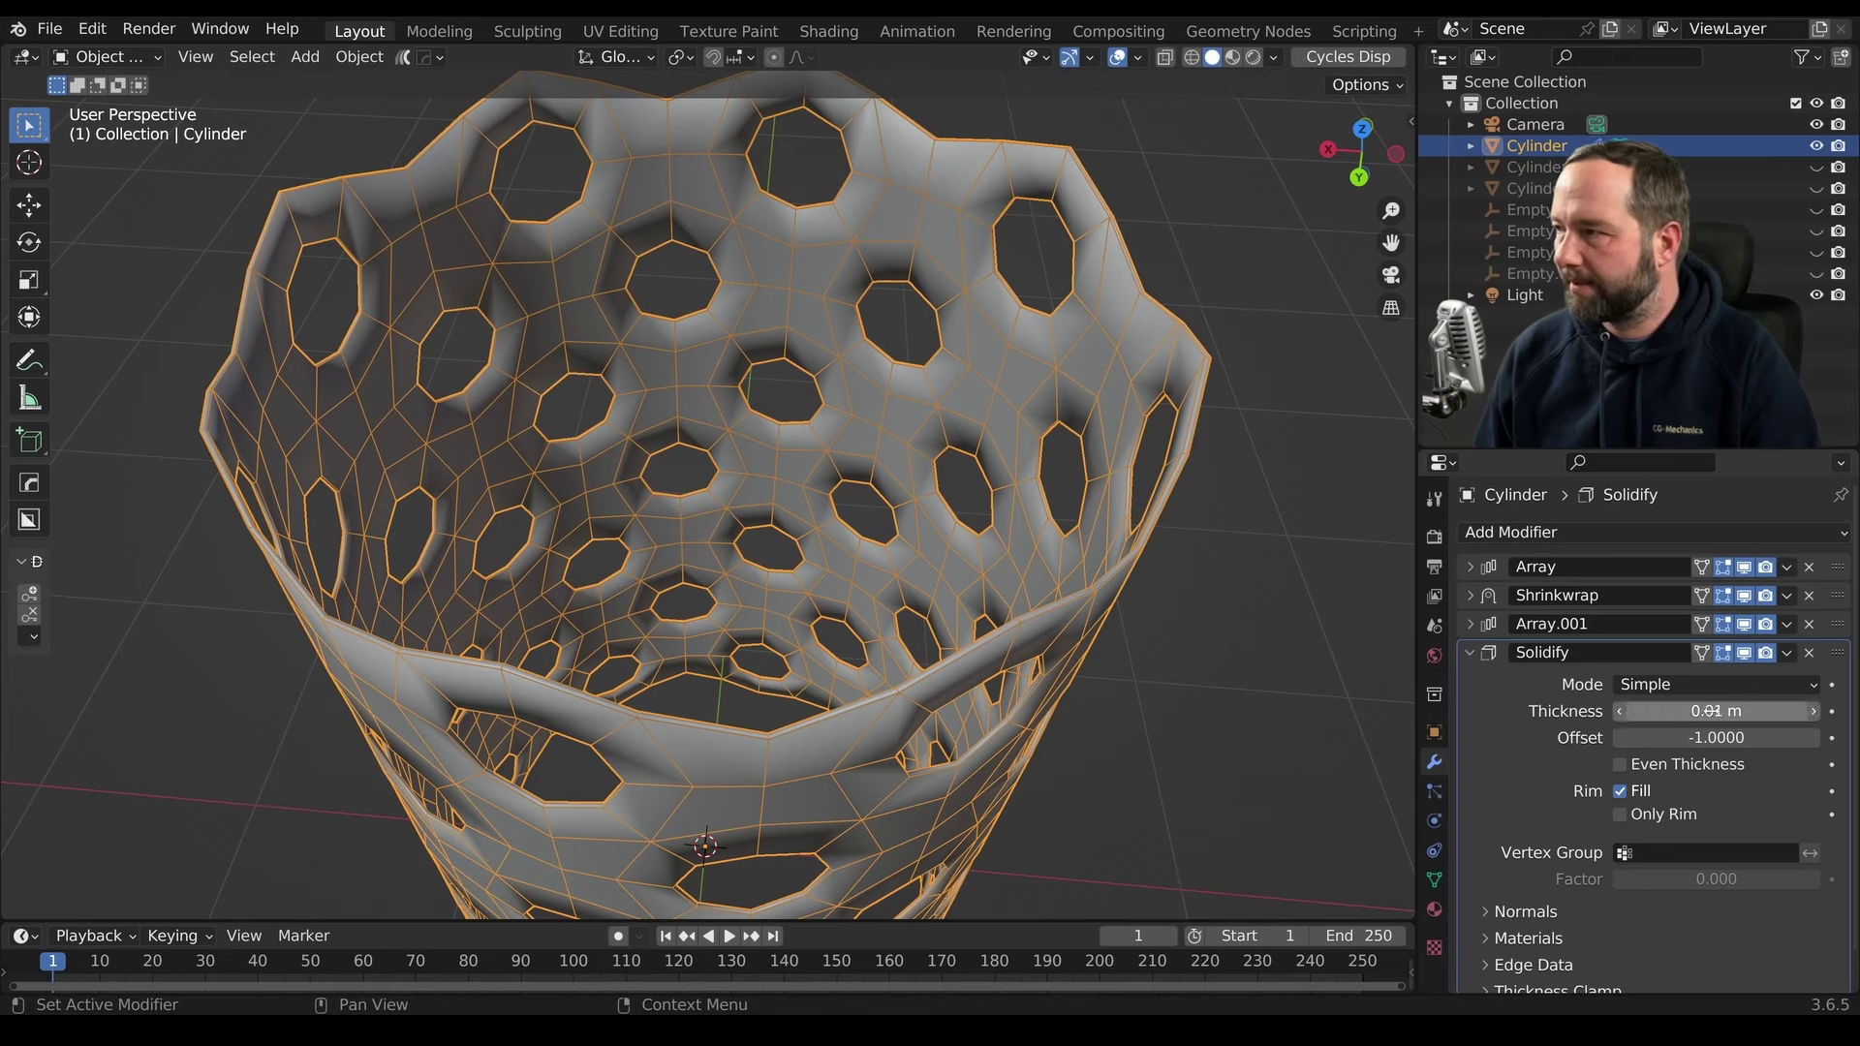
left_click_drag(1707, 711, 1724, 711)
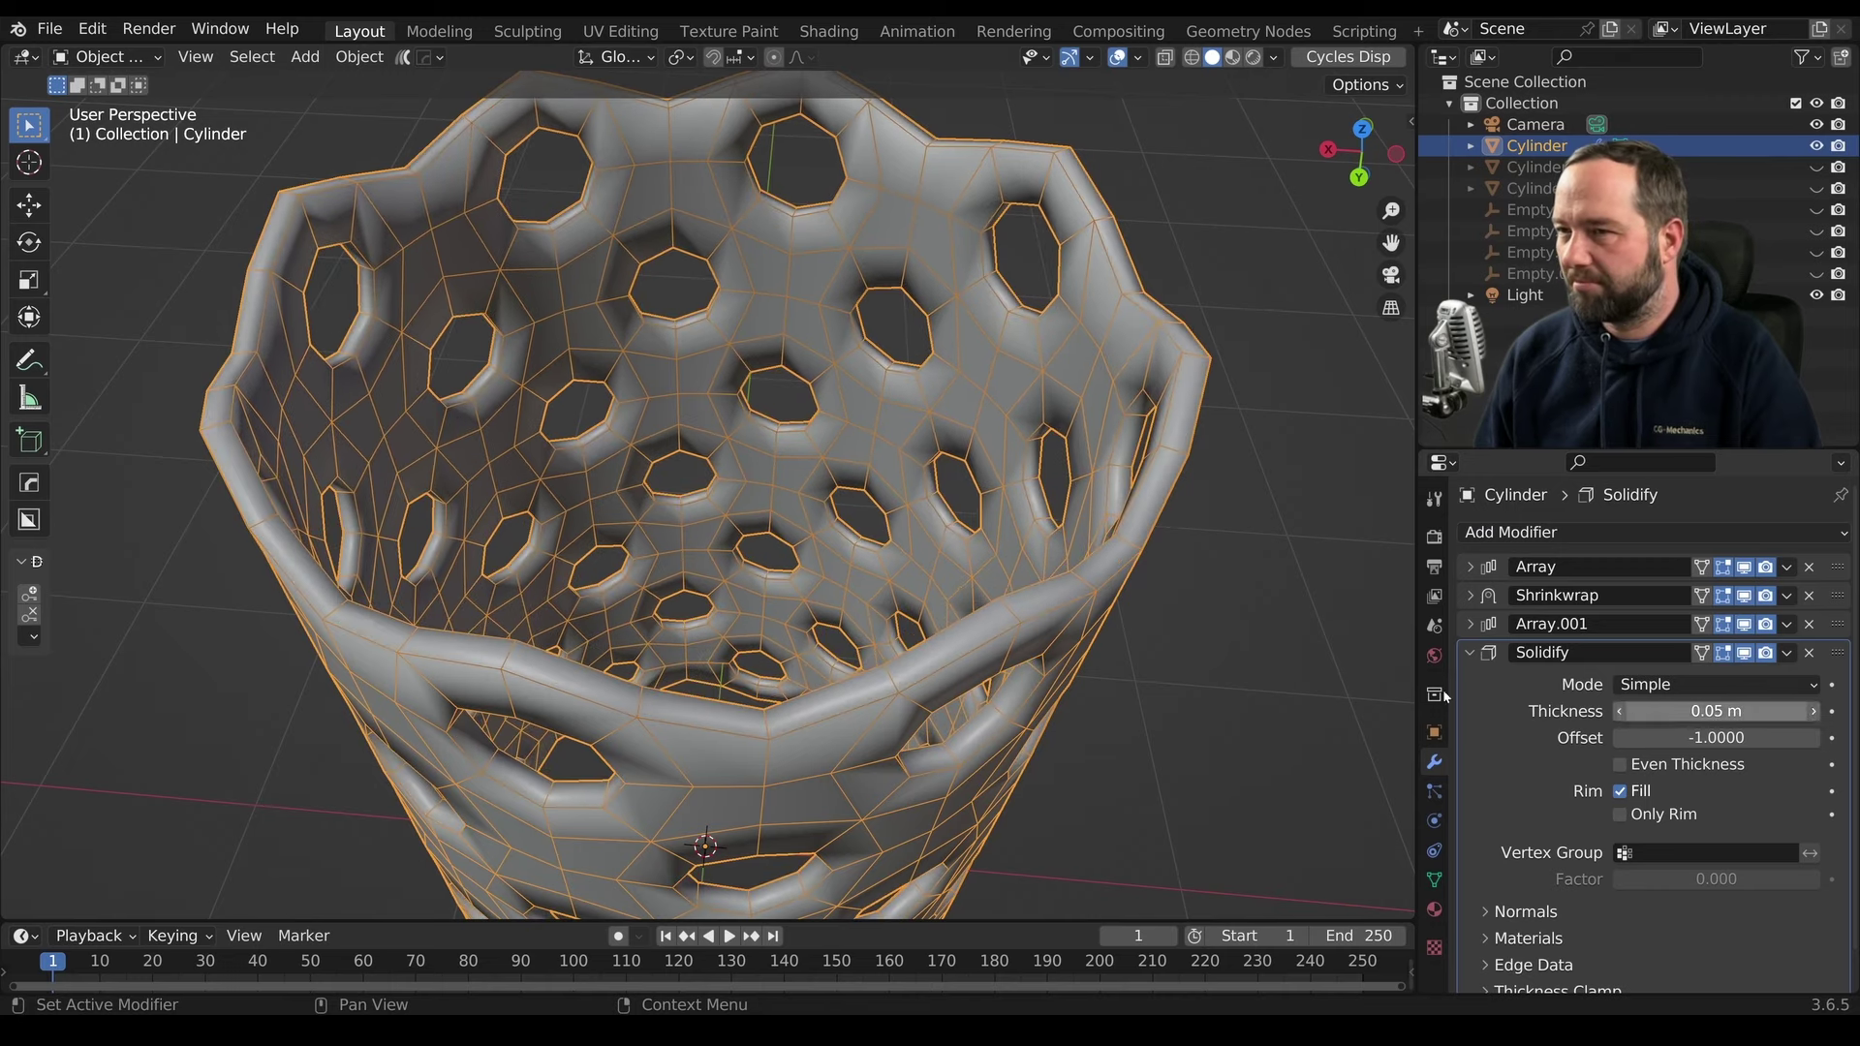
scroll(804, 608, "down", 3)
middle_click_drag(804, 609, 812, 599)
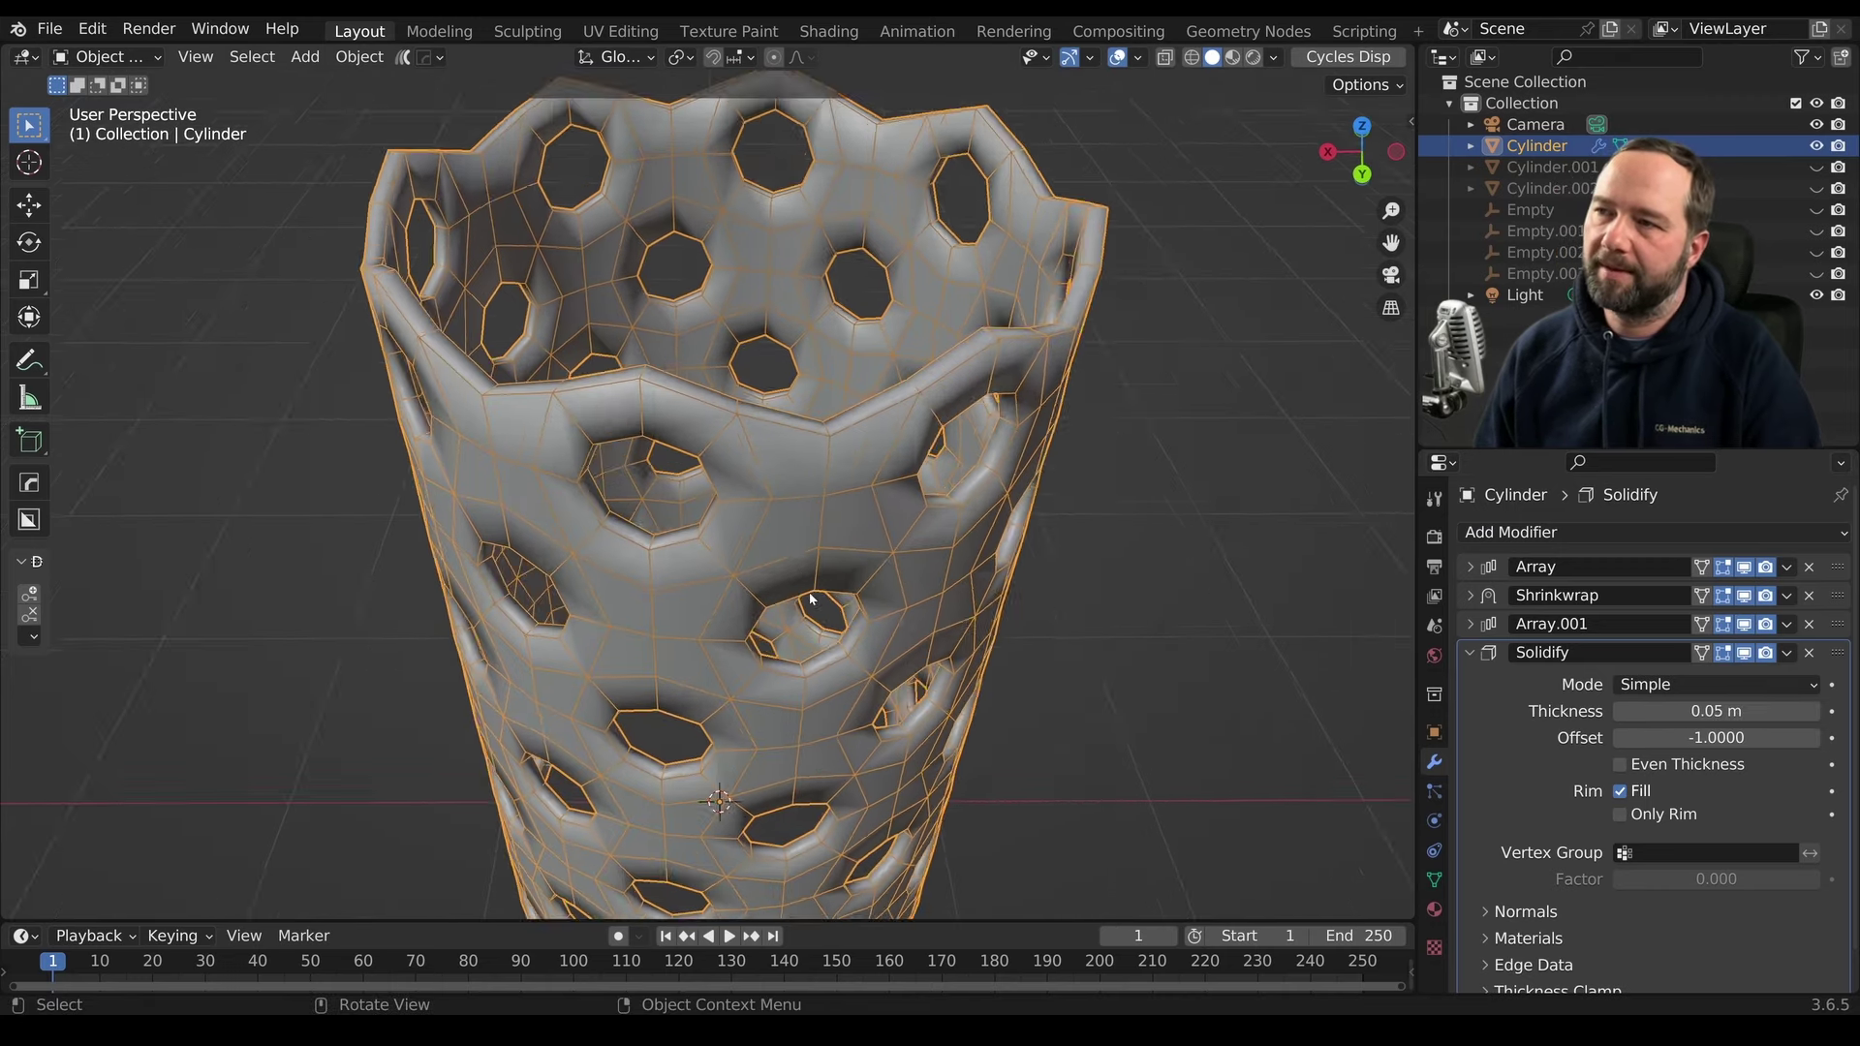
scroll(812, 599, "up", 1)
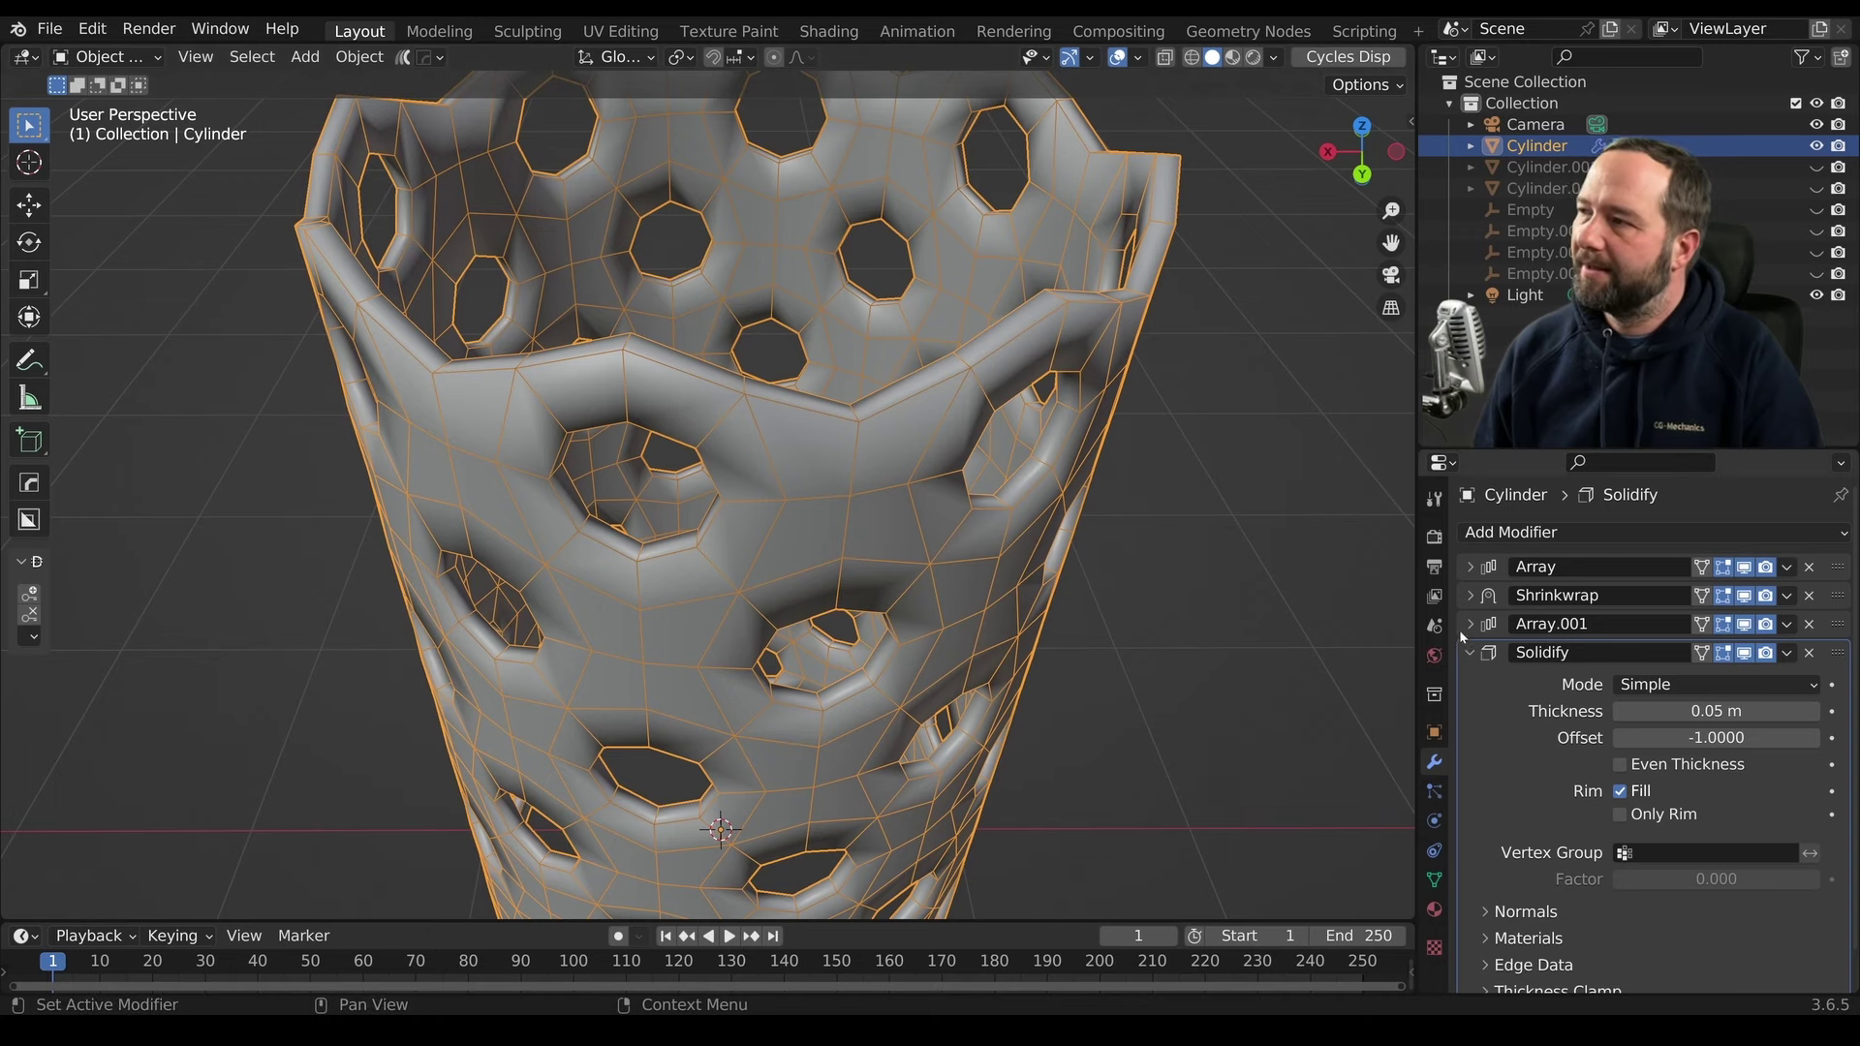
left_click(1470, 652)
left_click(1531, 532)
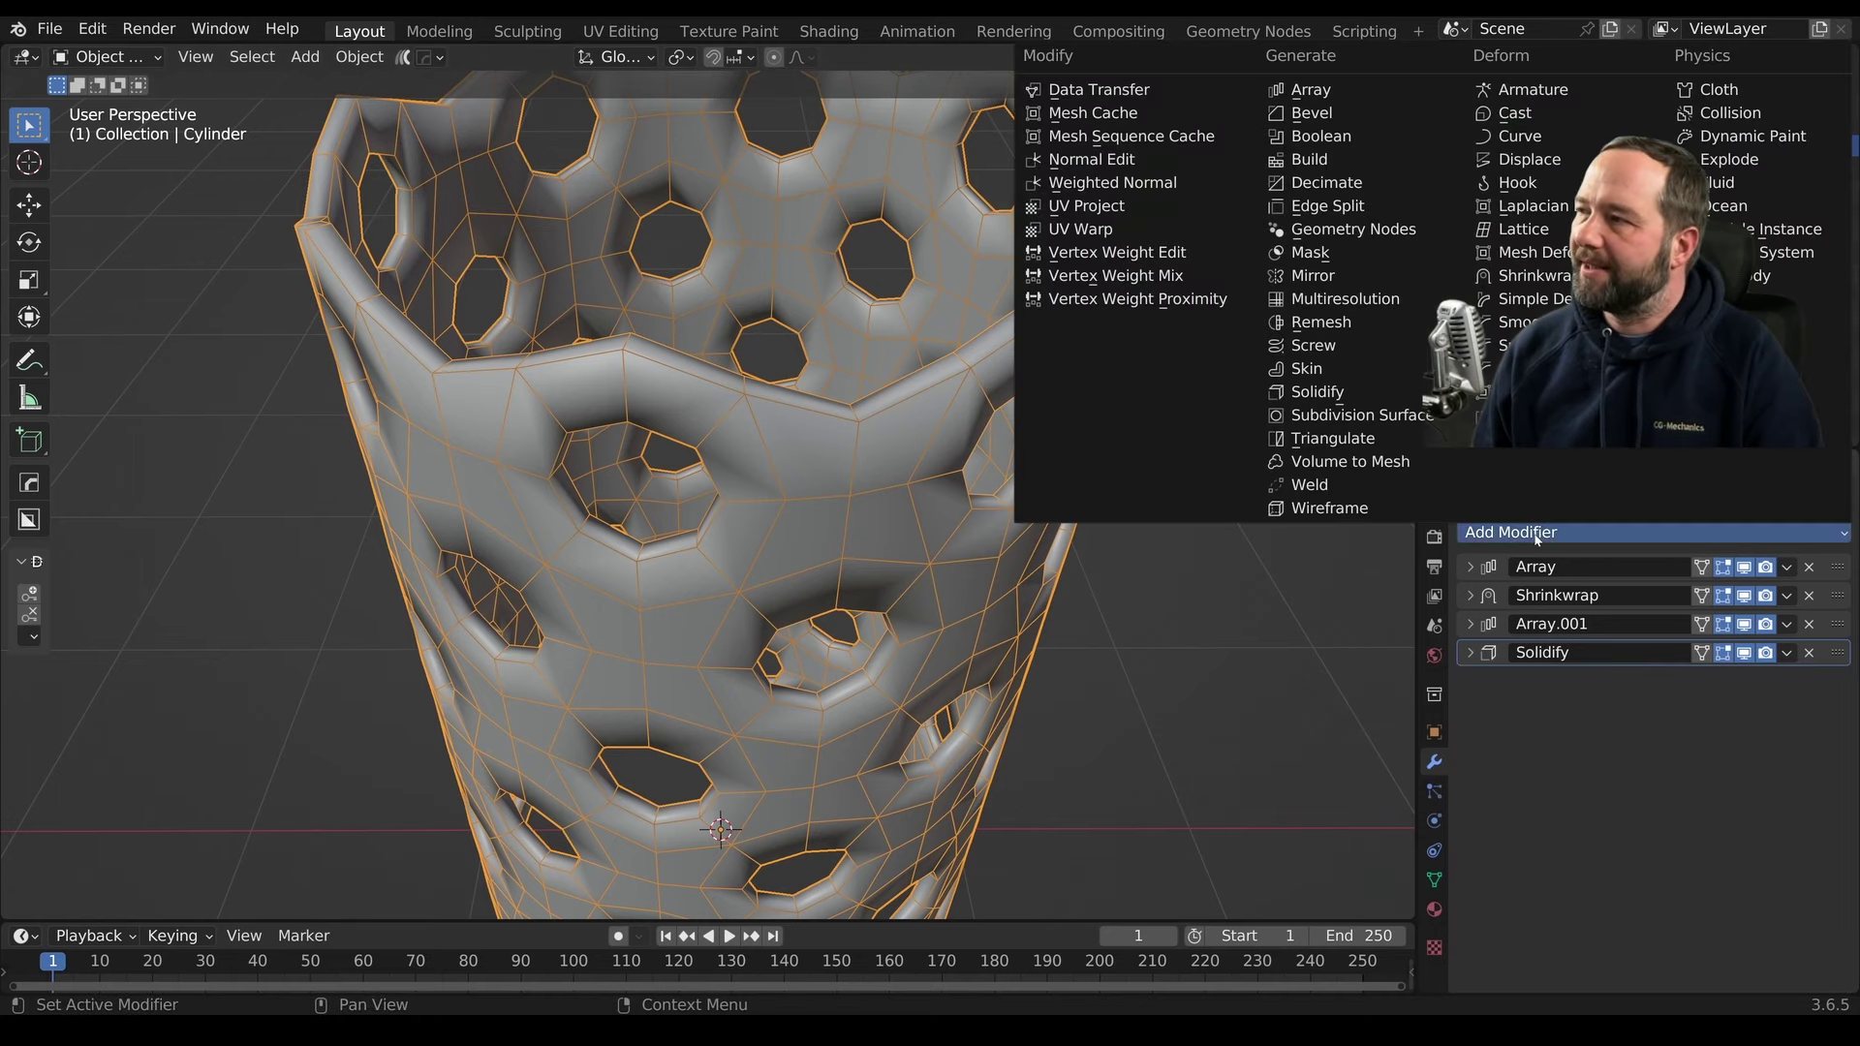
Add a Bevel modifier below Solidify (0.1 m amount, 1 segment, 30° angle limit)
left_click(1343, 114)
scroll(979, 647, "up", 2)
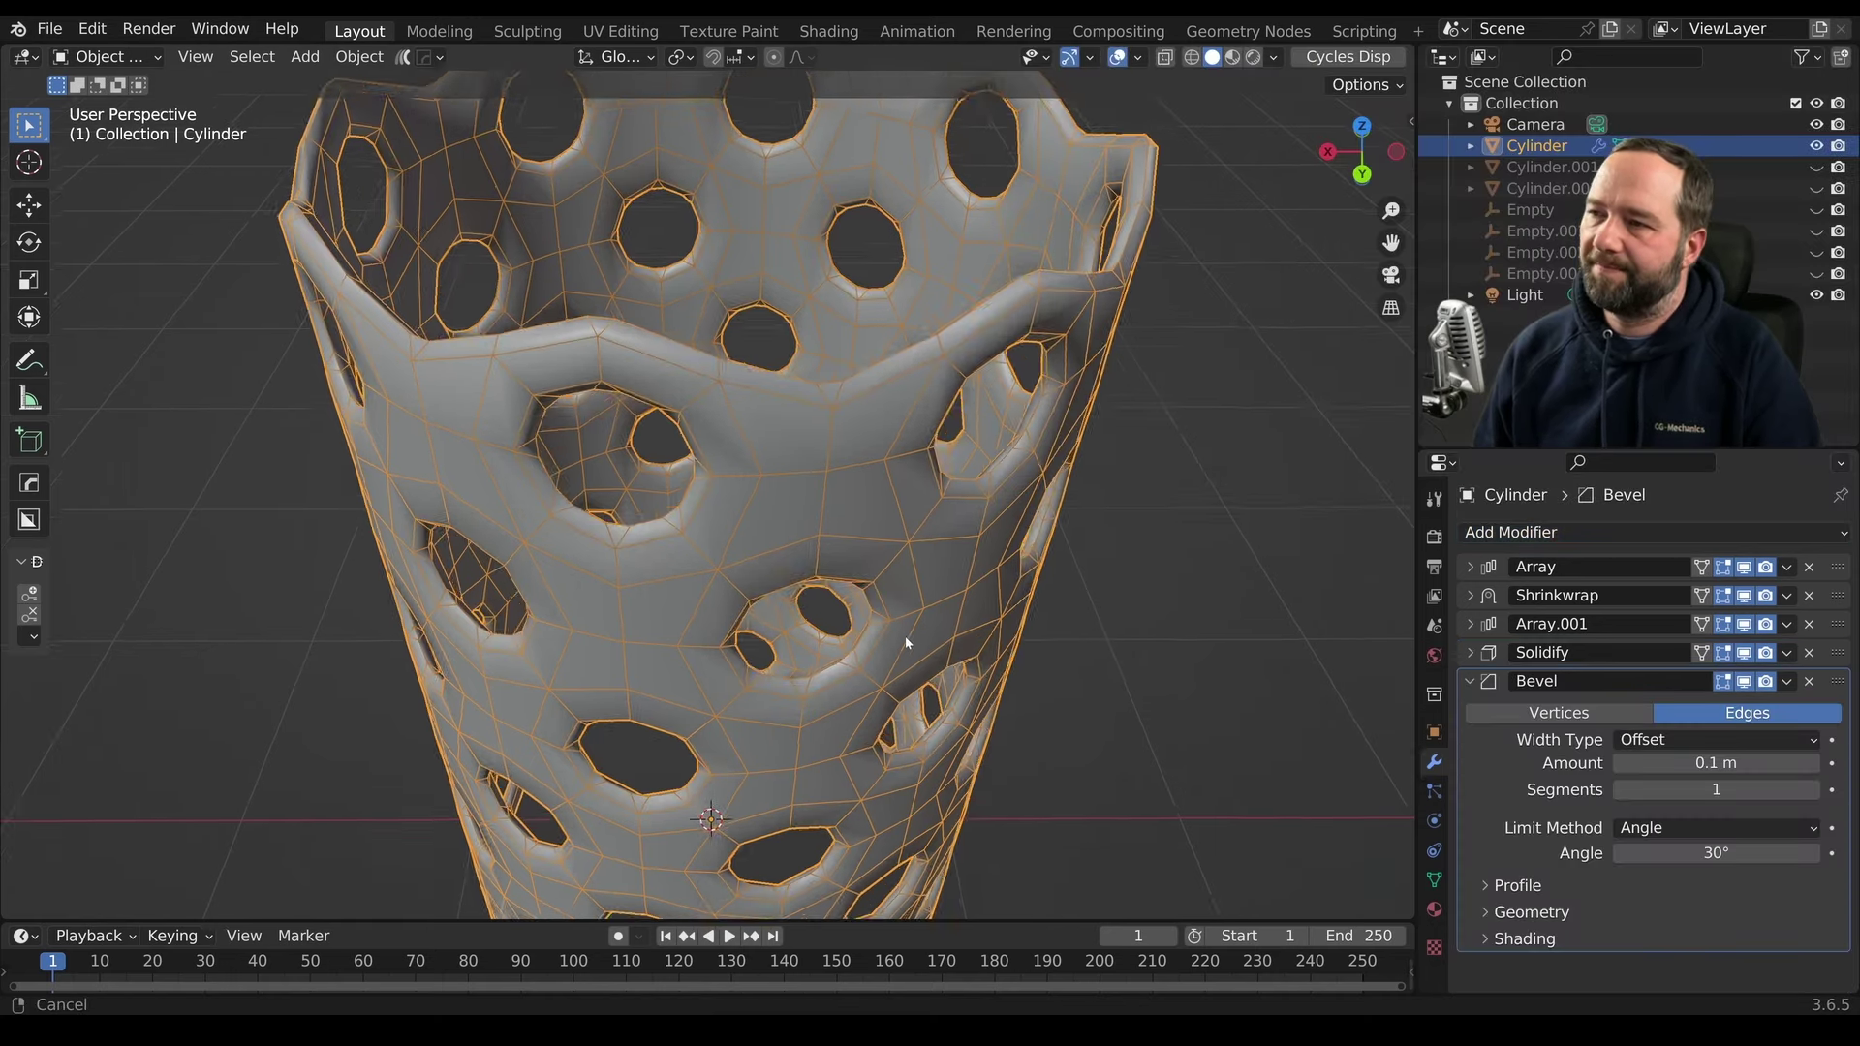
scroll(905, 636, "up", 2)
scroll(804, 554, "up", 2)
scroll(841, 695, "up", 2)
scroll(841, 696, "up", 2)
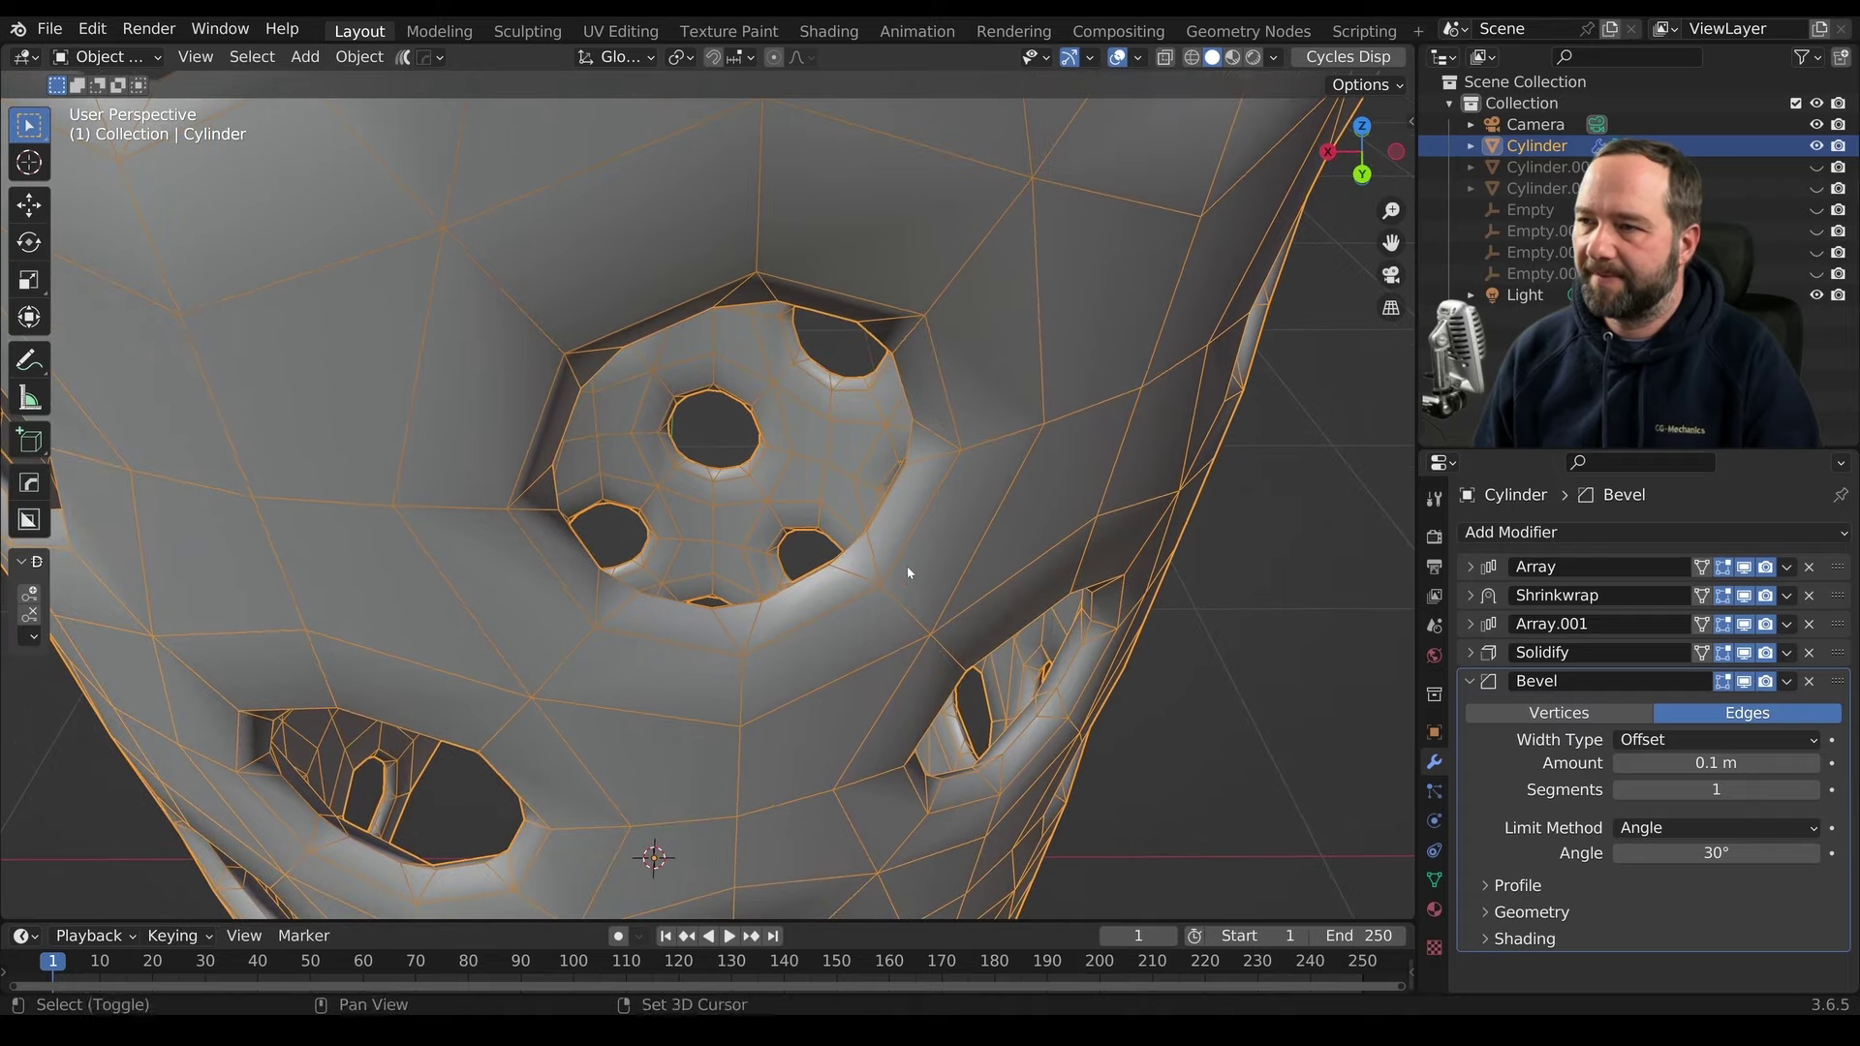
Hide the Bevel's viewport effect, collapse its panel and open the Add Modifier menu
left_click(1747, 682)
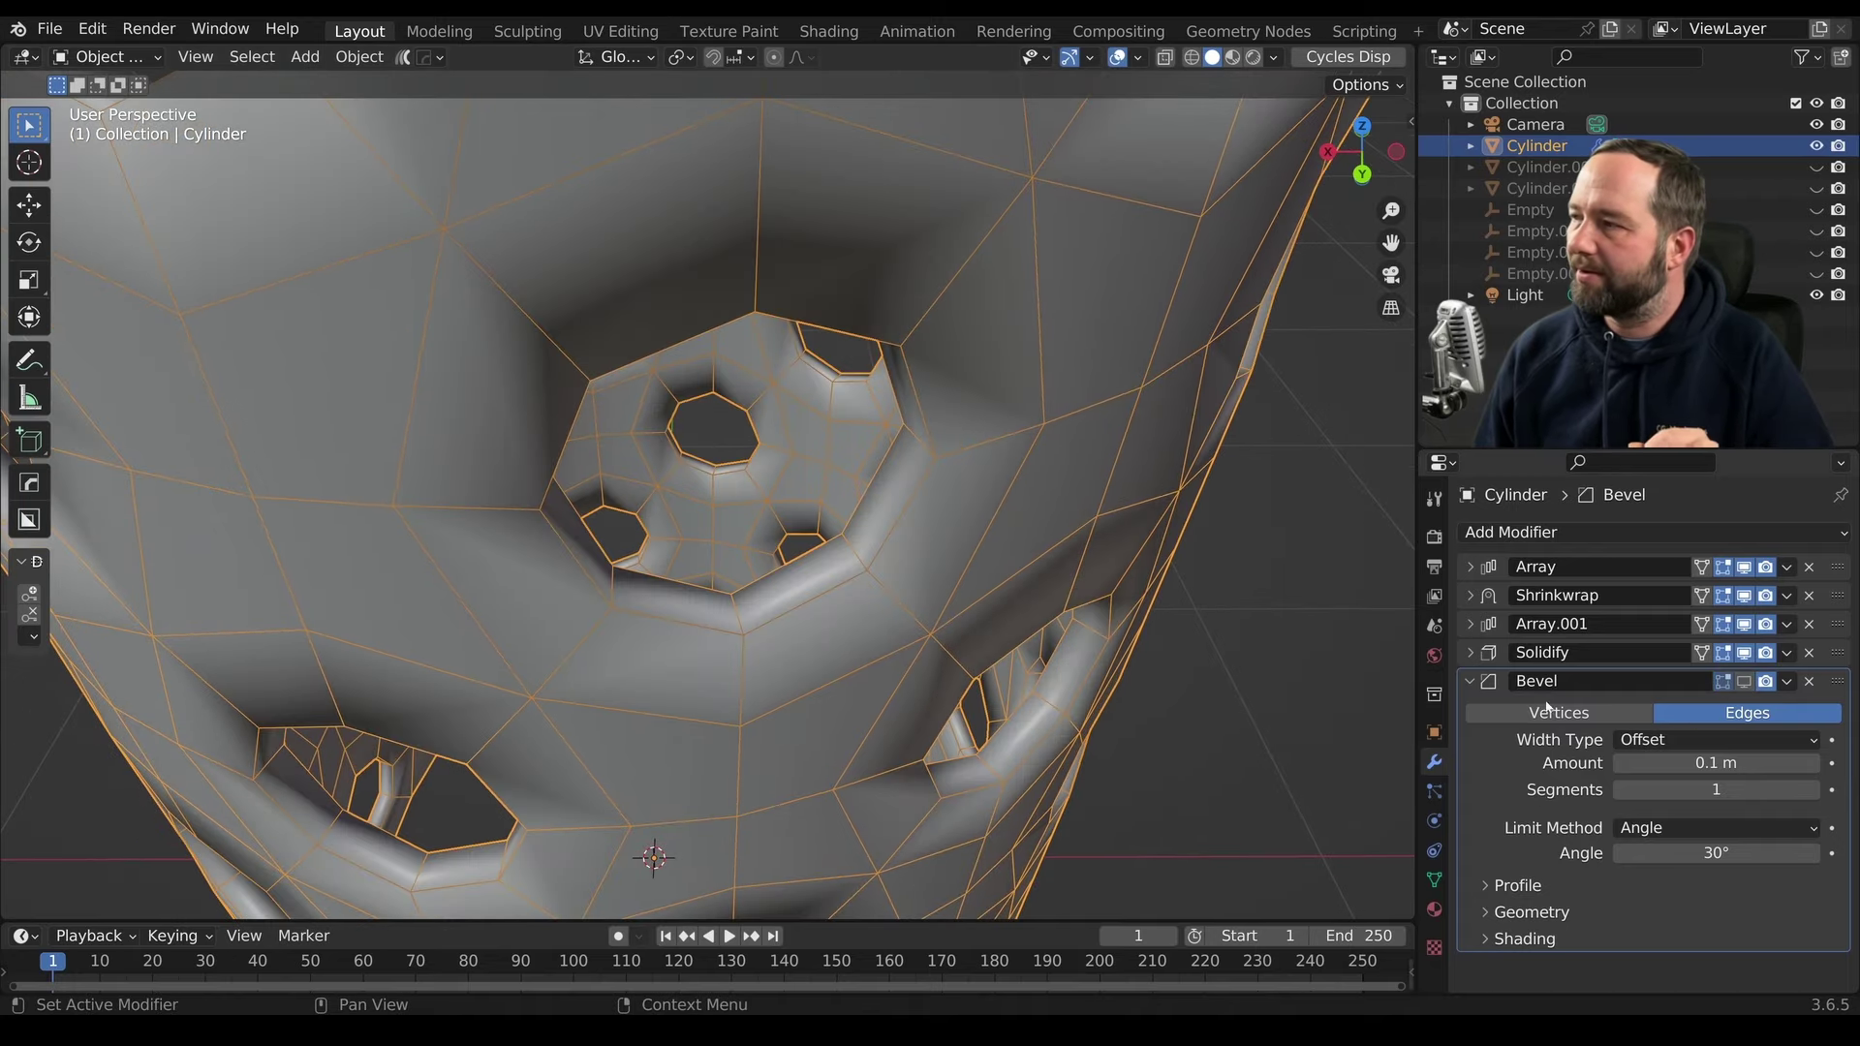
left_click(1473, 682)
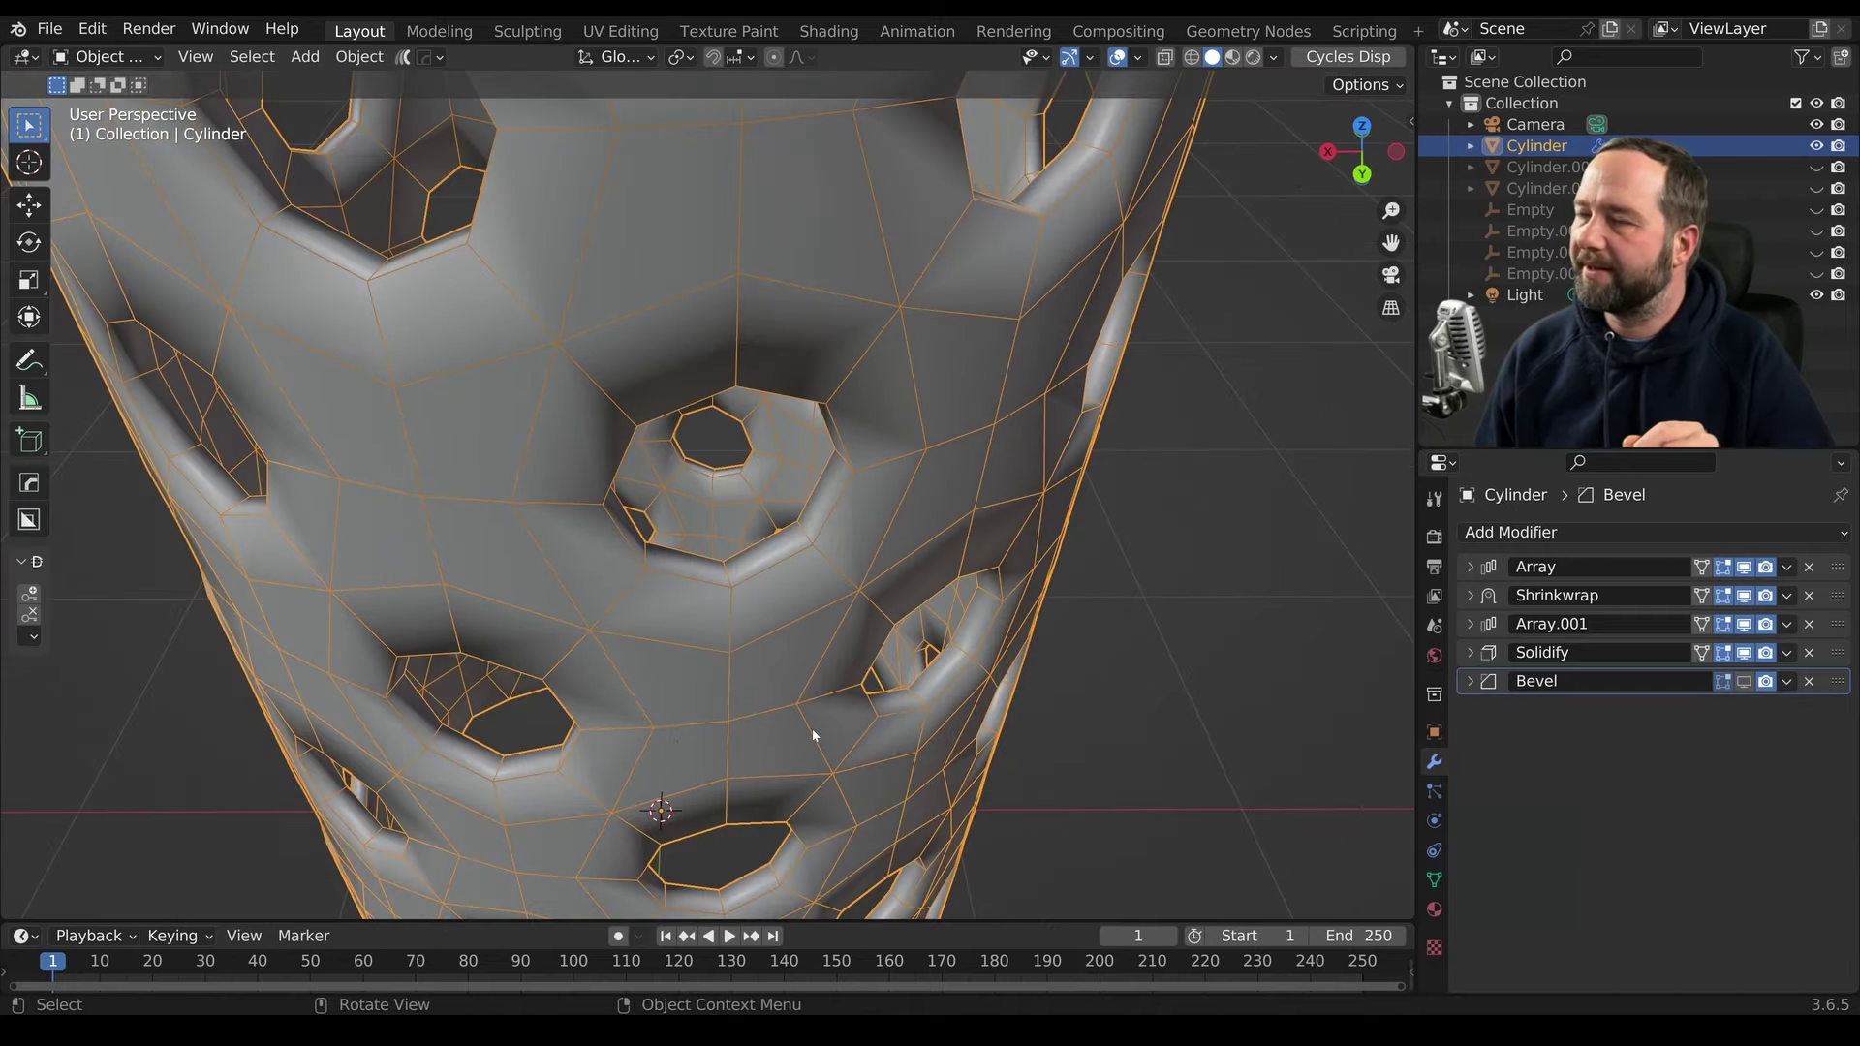
scroll(810, 739, "down", 3)
scroll(810, 739, "down", 3)
left_click(1531, 535)
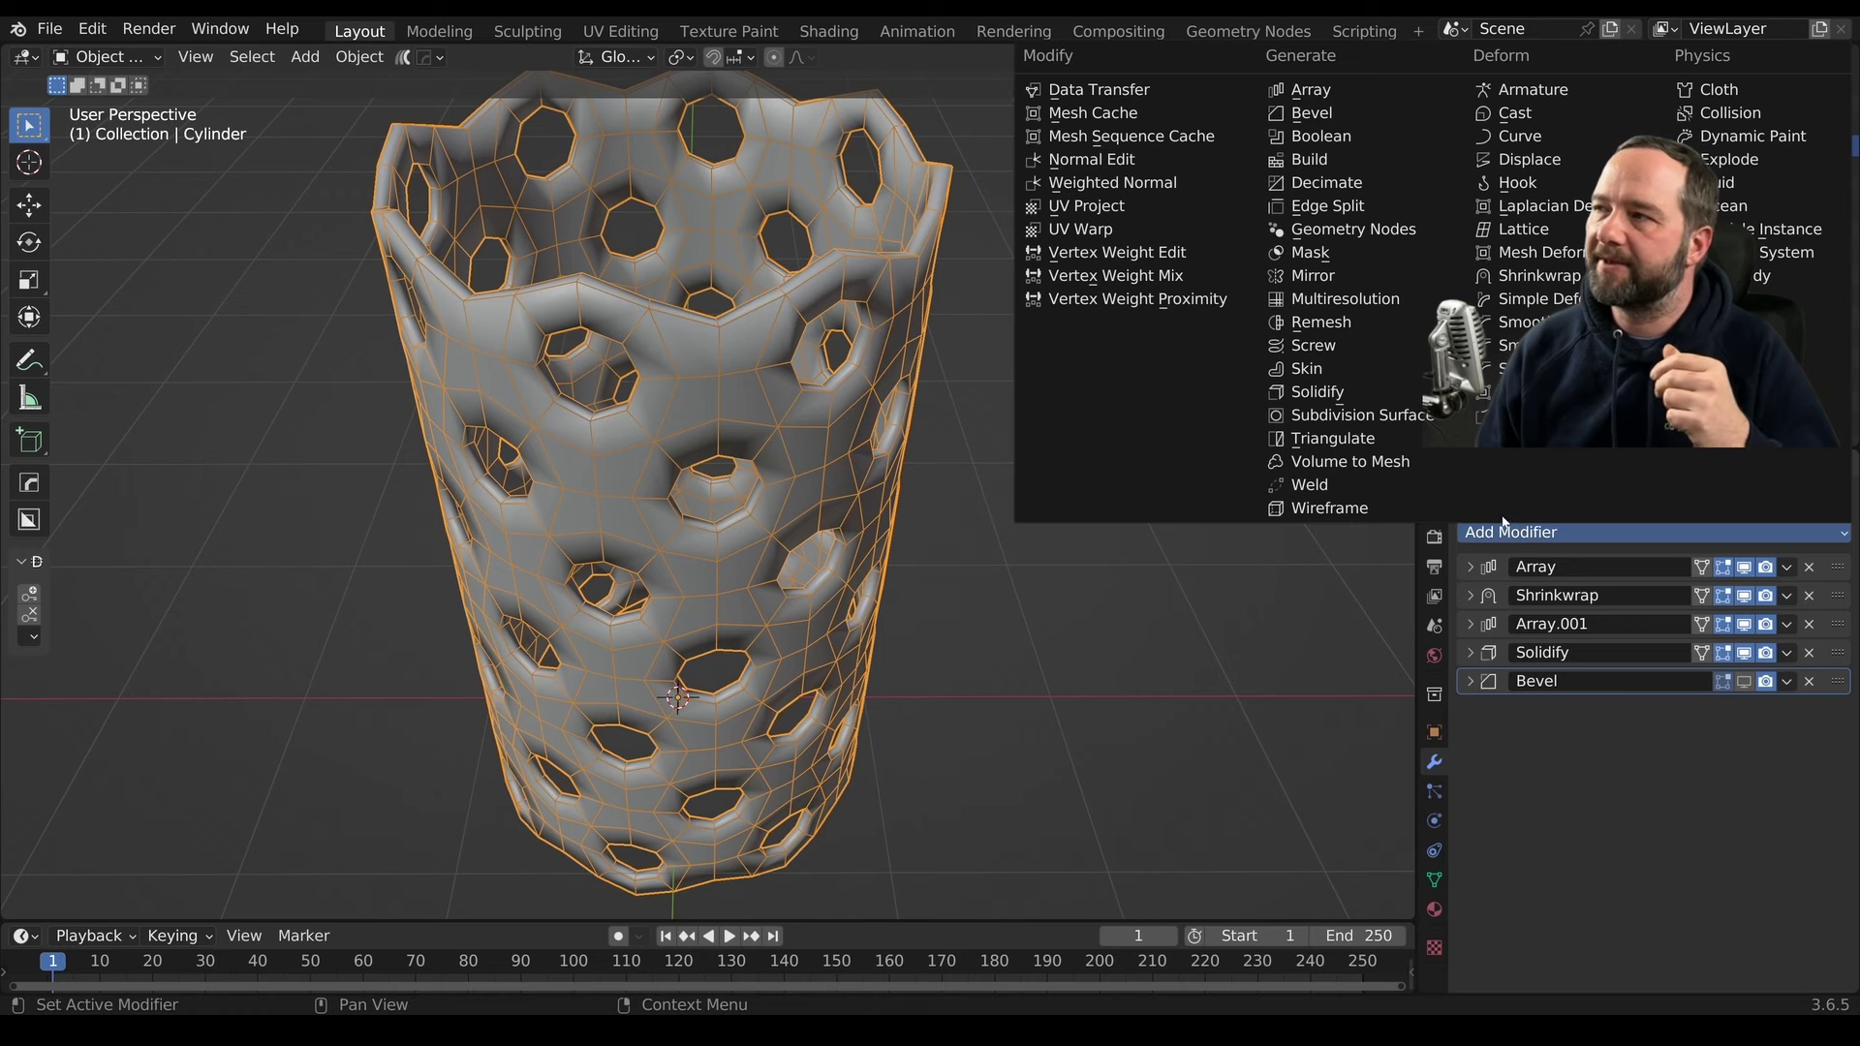
Add a Subdivision Surface modifier at viewport level 2 and inspect the smoothed holes
left_click(1368, 416)
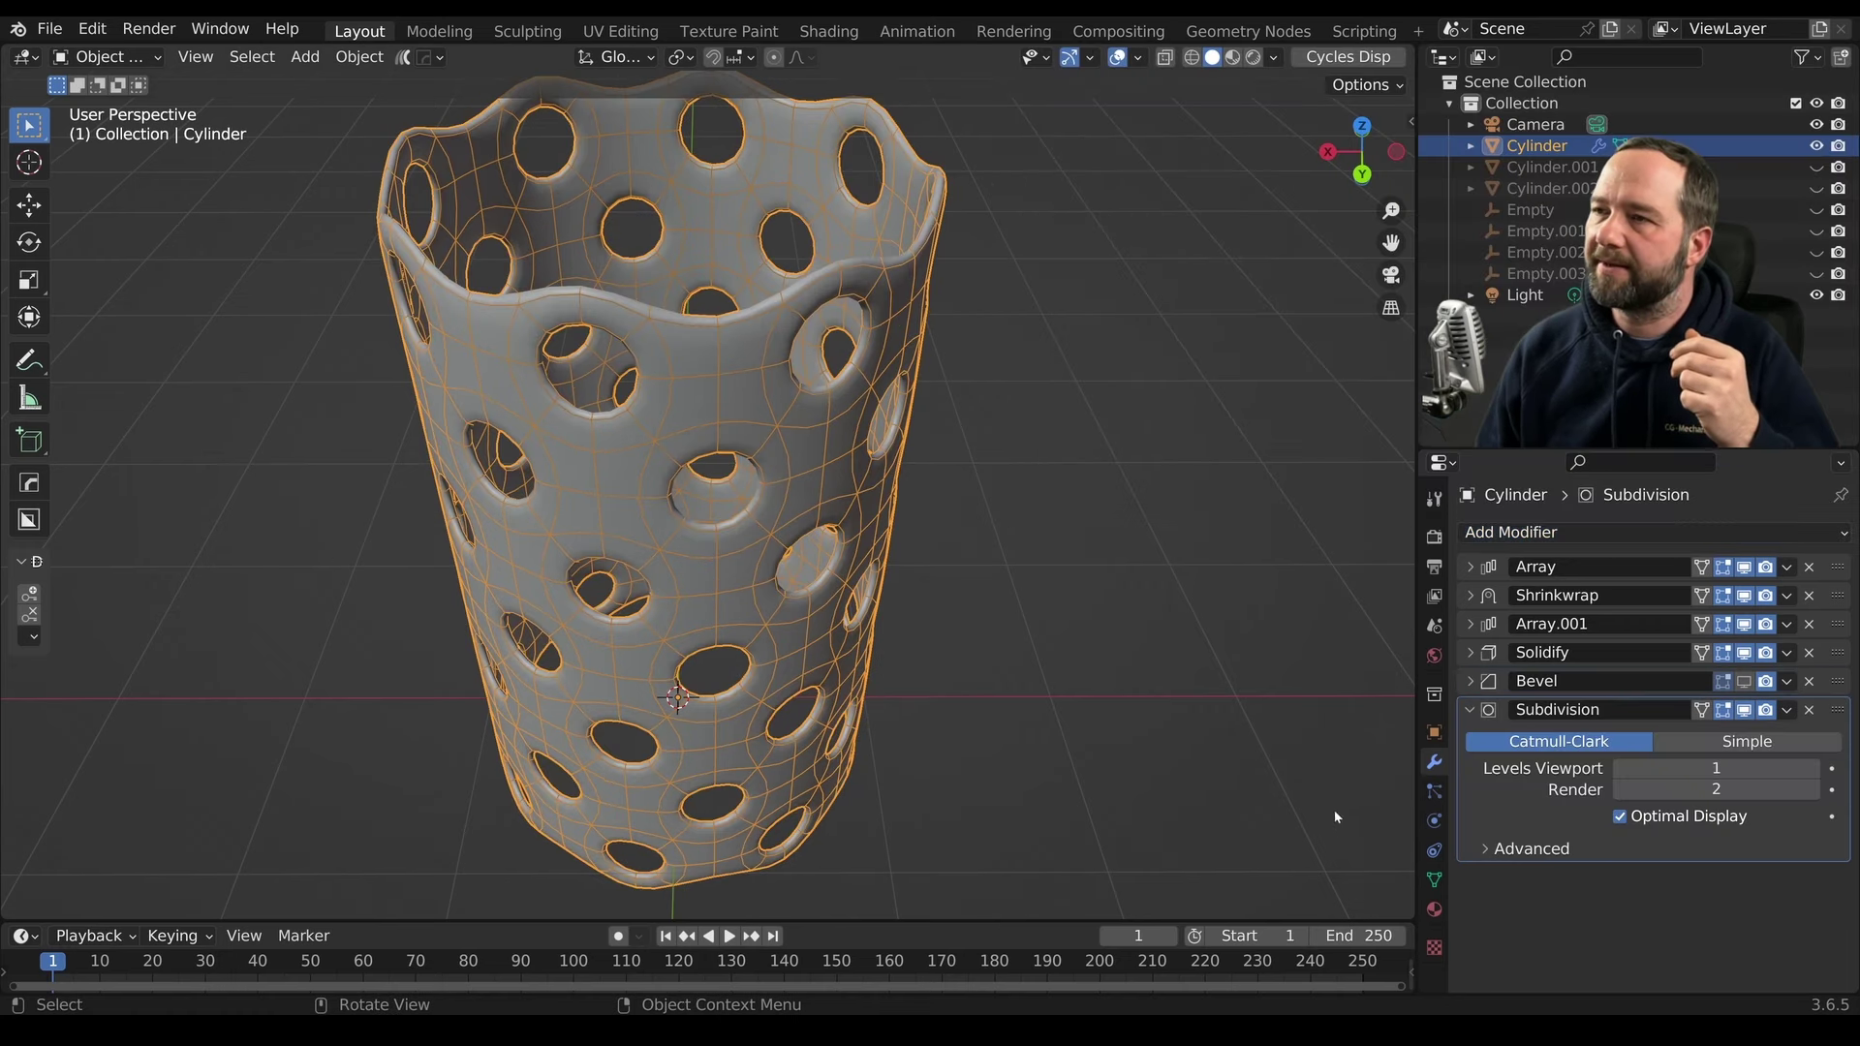
left_click(1813, 767)
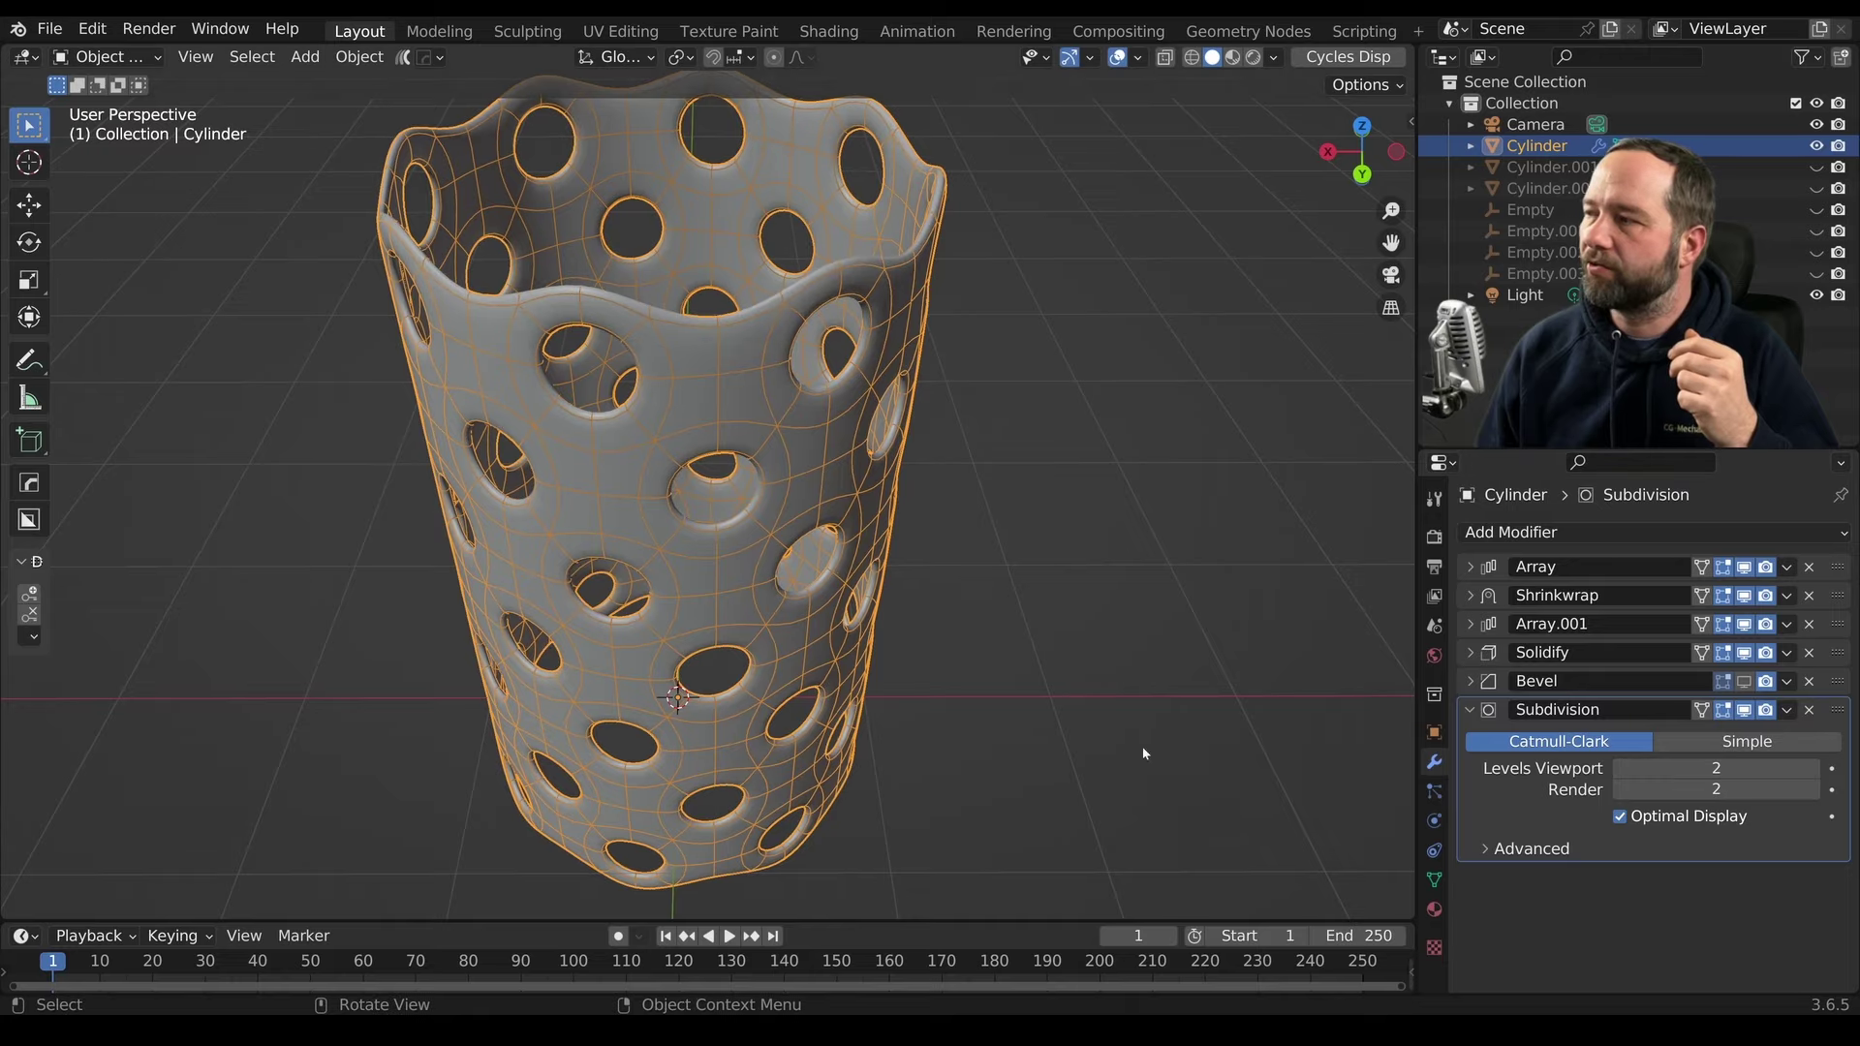
mouse_move(877, 707)
middle_mouse_down()
mouse_move(846, 666)
mouse_move(925, 453)
middle_mouse_up()
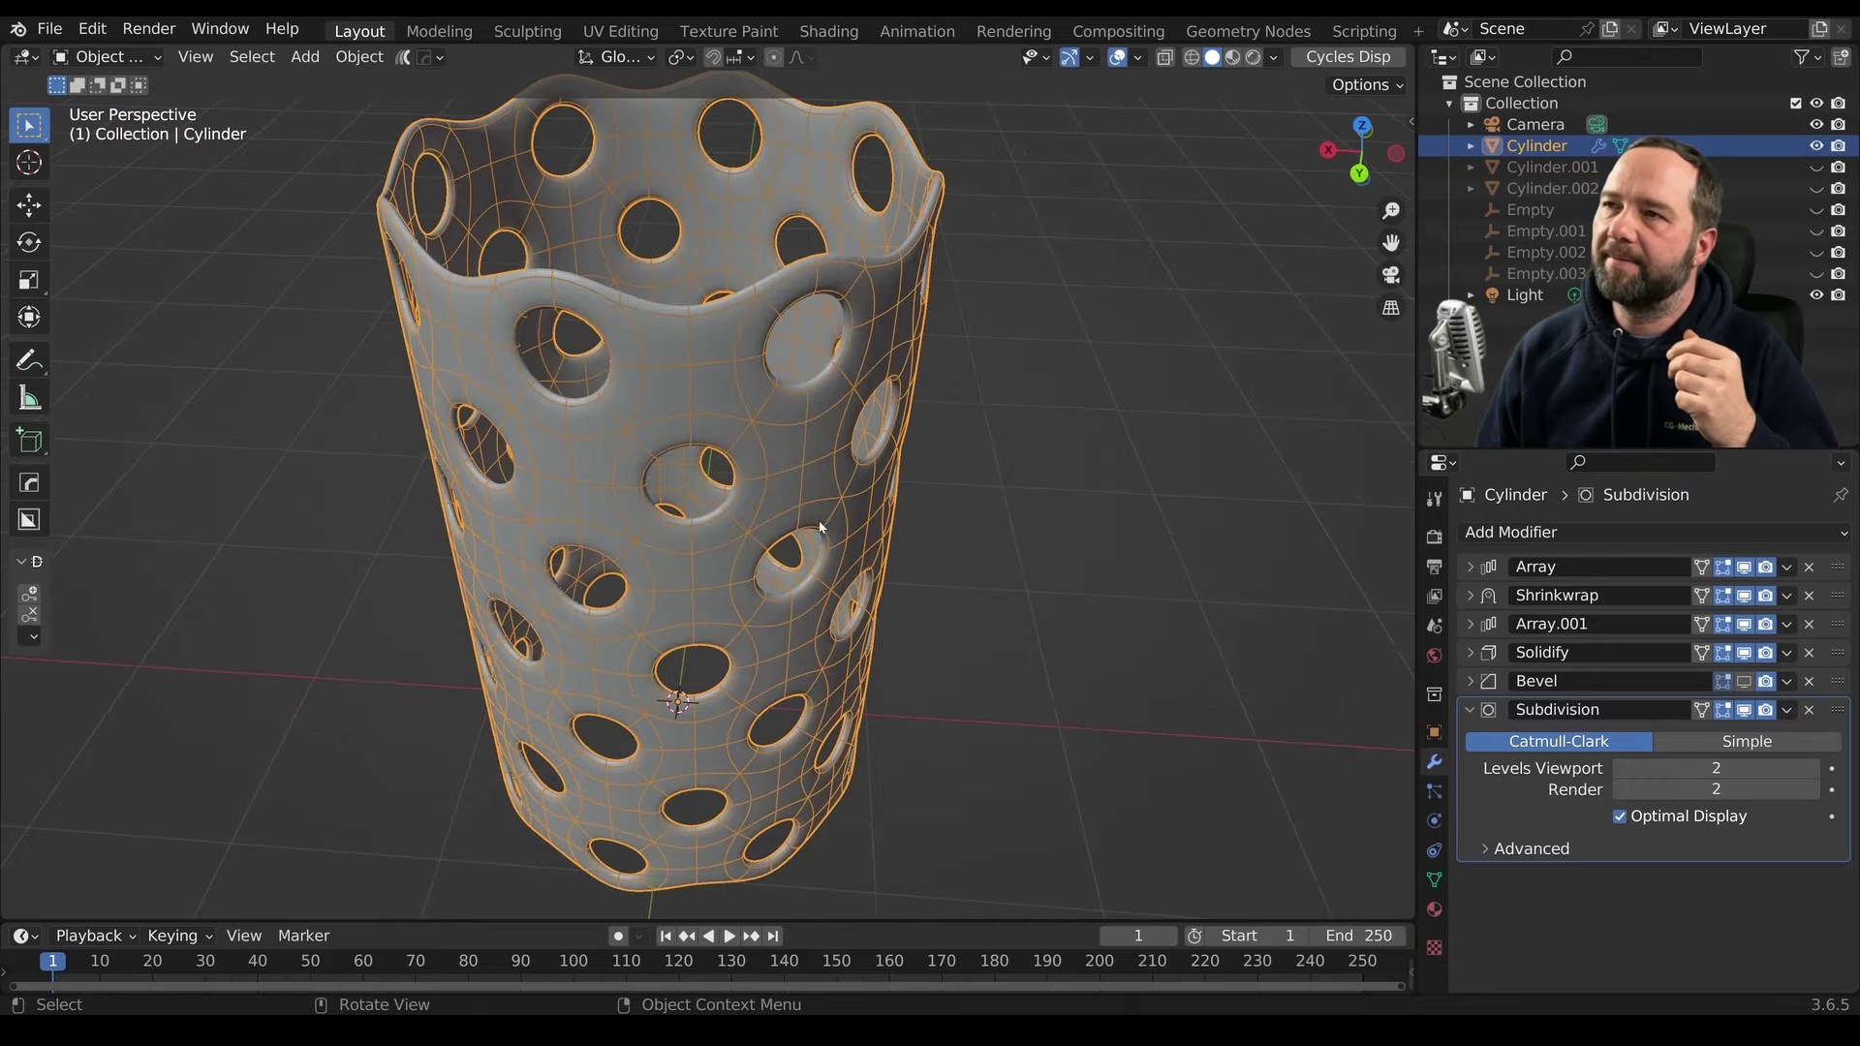
mouse_move(821, 527)
middle_mouse_down()
mouse_move(853, 548)
mouse_move(864, 520)
mouse_move(930, 533)
mouse_move(853, 571)
mouse_move(708, 513)
mouse_move(708, 572)
middle_mouse_up()
scroll(852, 572, "up", 2)
scroll(833, 581, "up", 2)
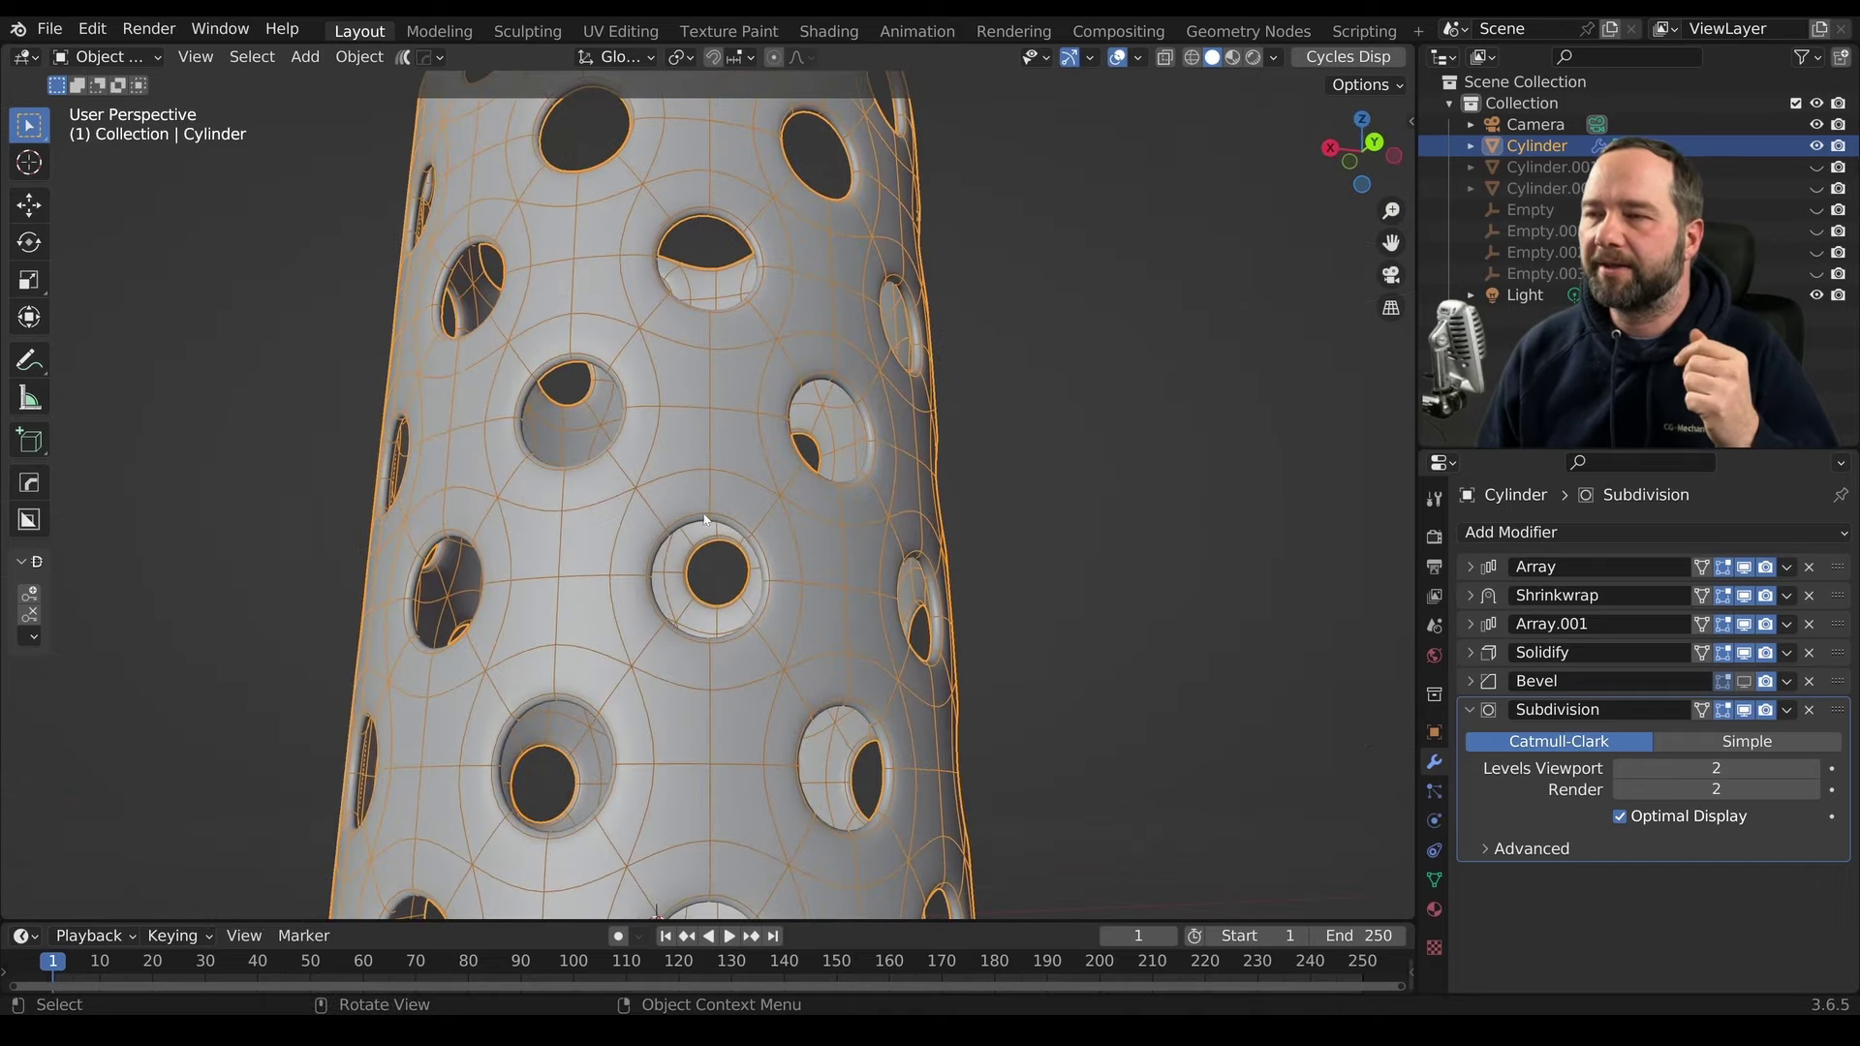
scroll(659, 560, "up", 3)
middle_click_drag(689, 585, 747, 568)
scroll(837, 571, "up", 2)
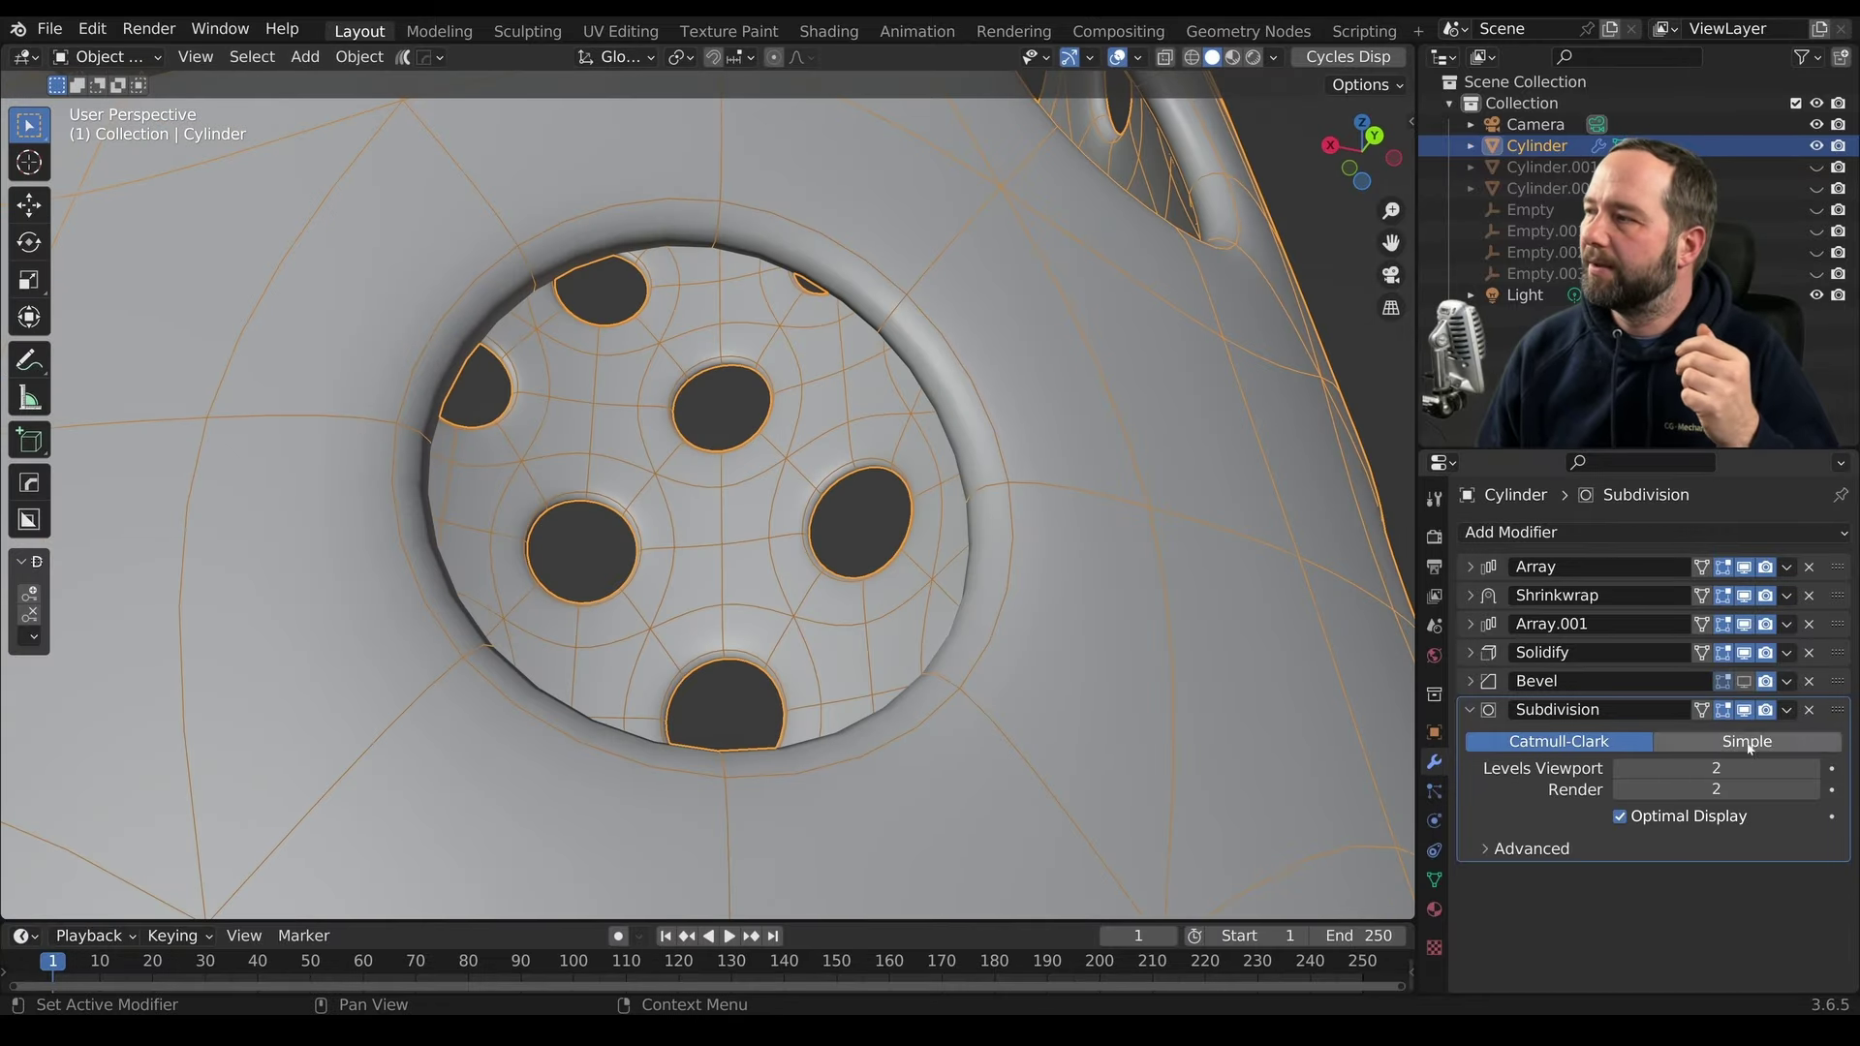
Hide Subdivision in the viewport, show Bevel's effect instead and expand Bevel's settings
left_click(1744, 710)
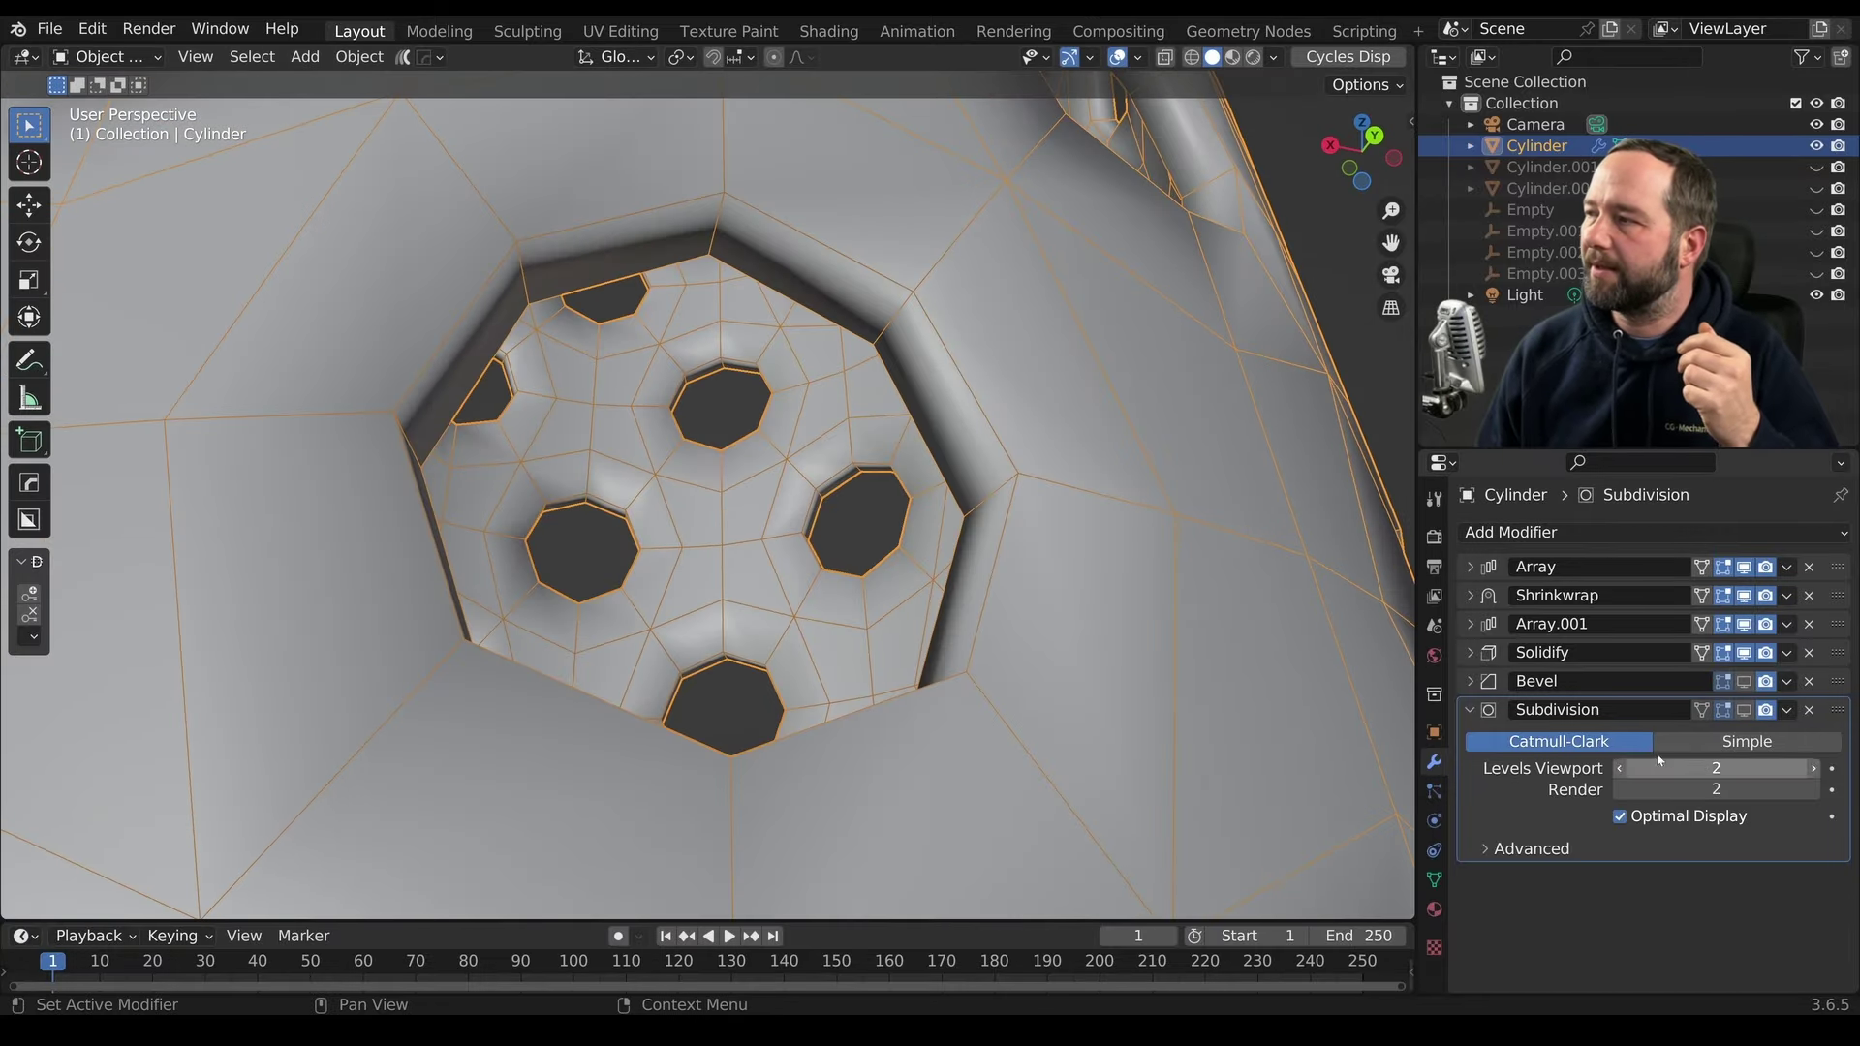
left_click(1744, 683)
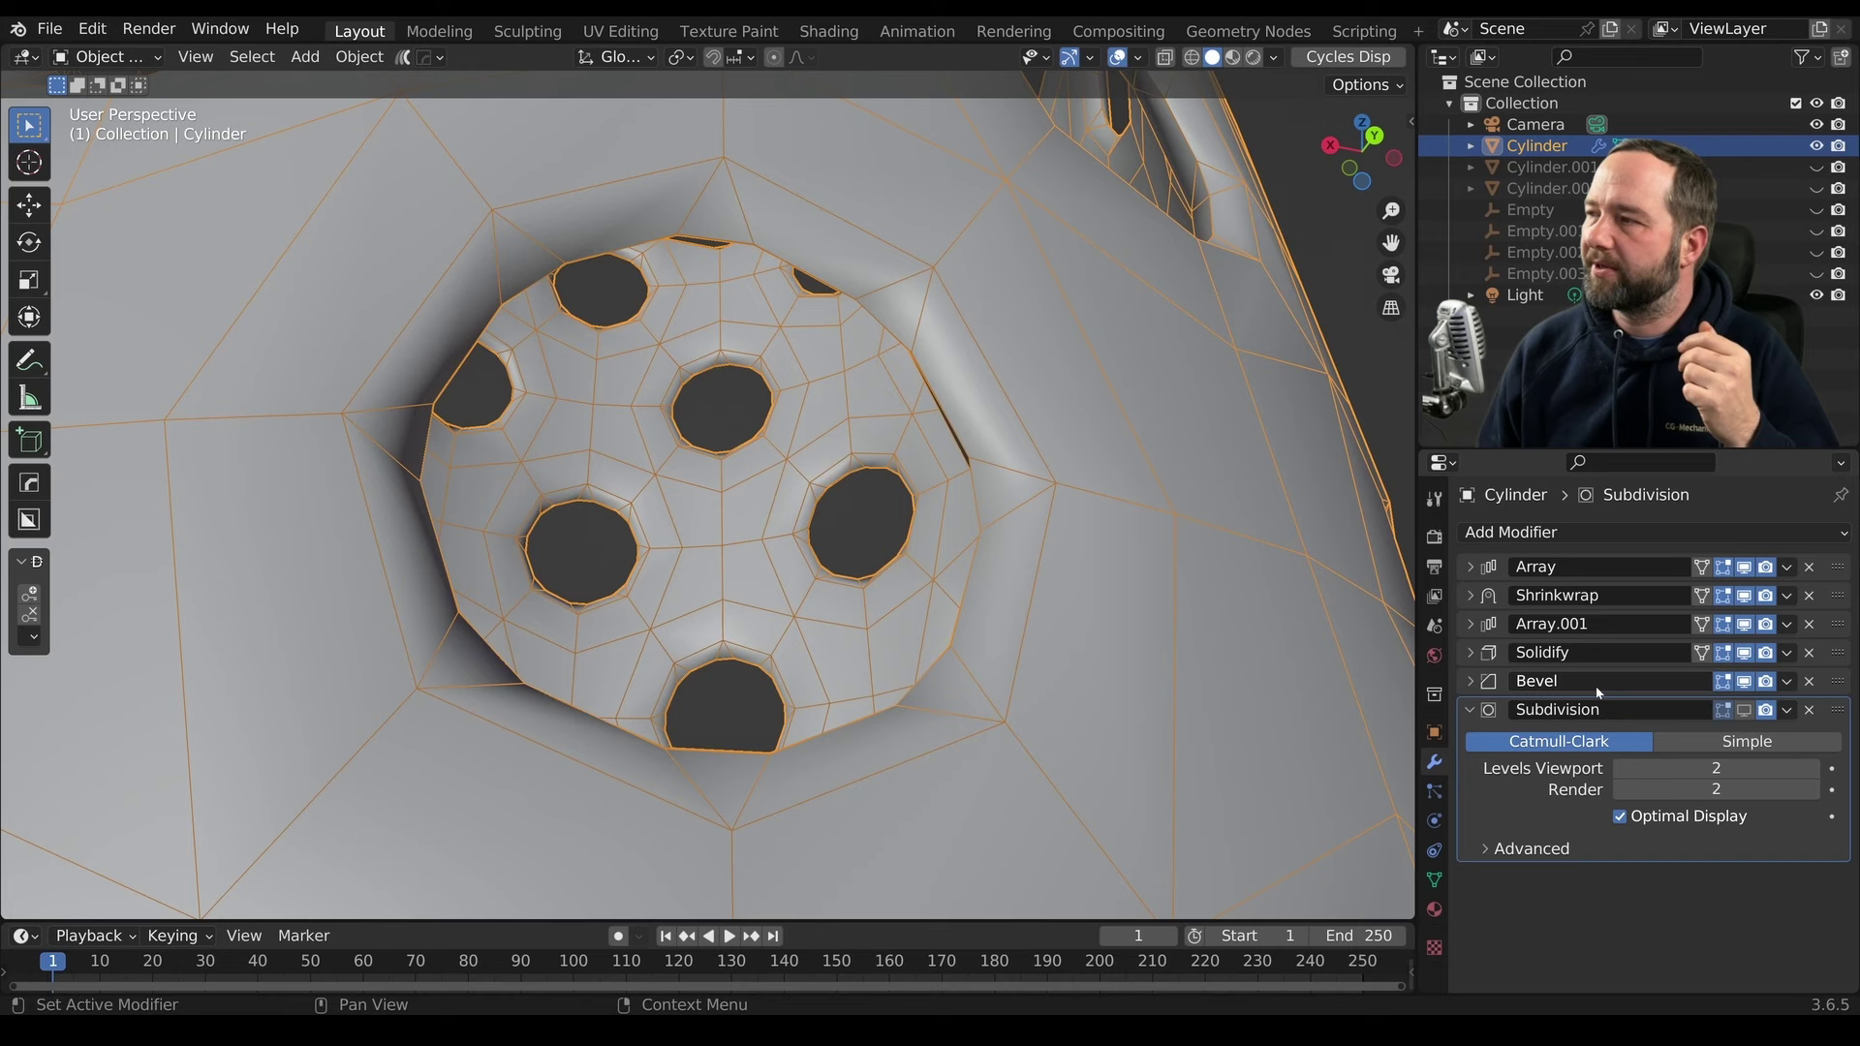
left_click(1472, 681)
middle_click_drag(967, 654, 976, 648)
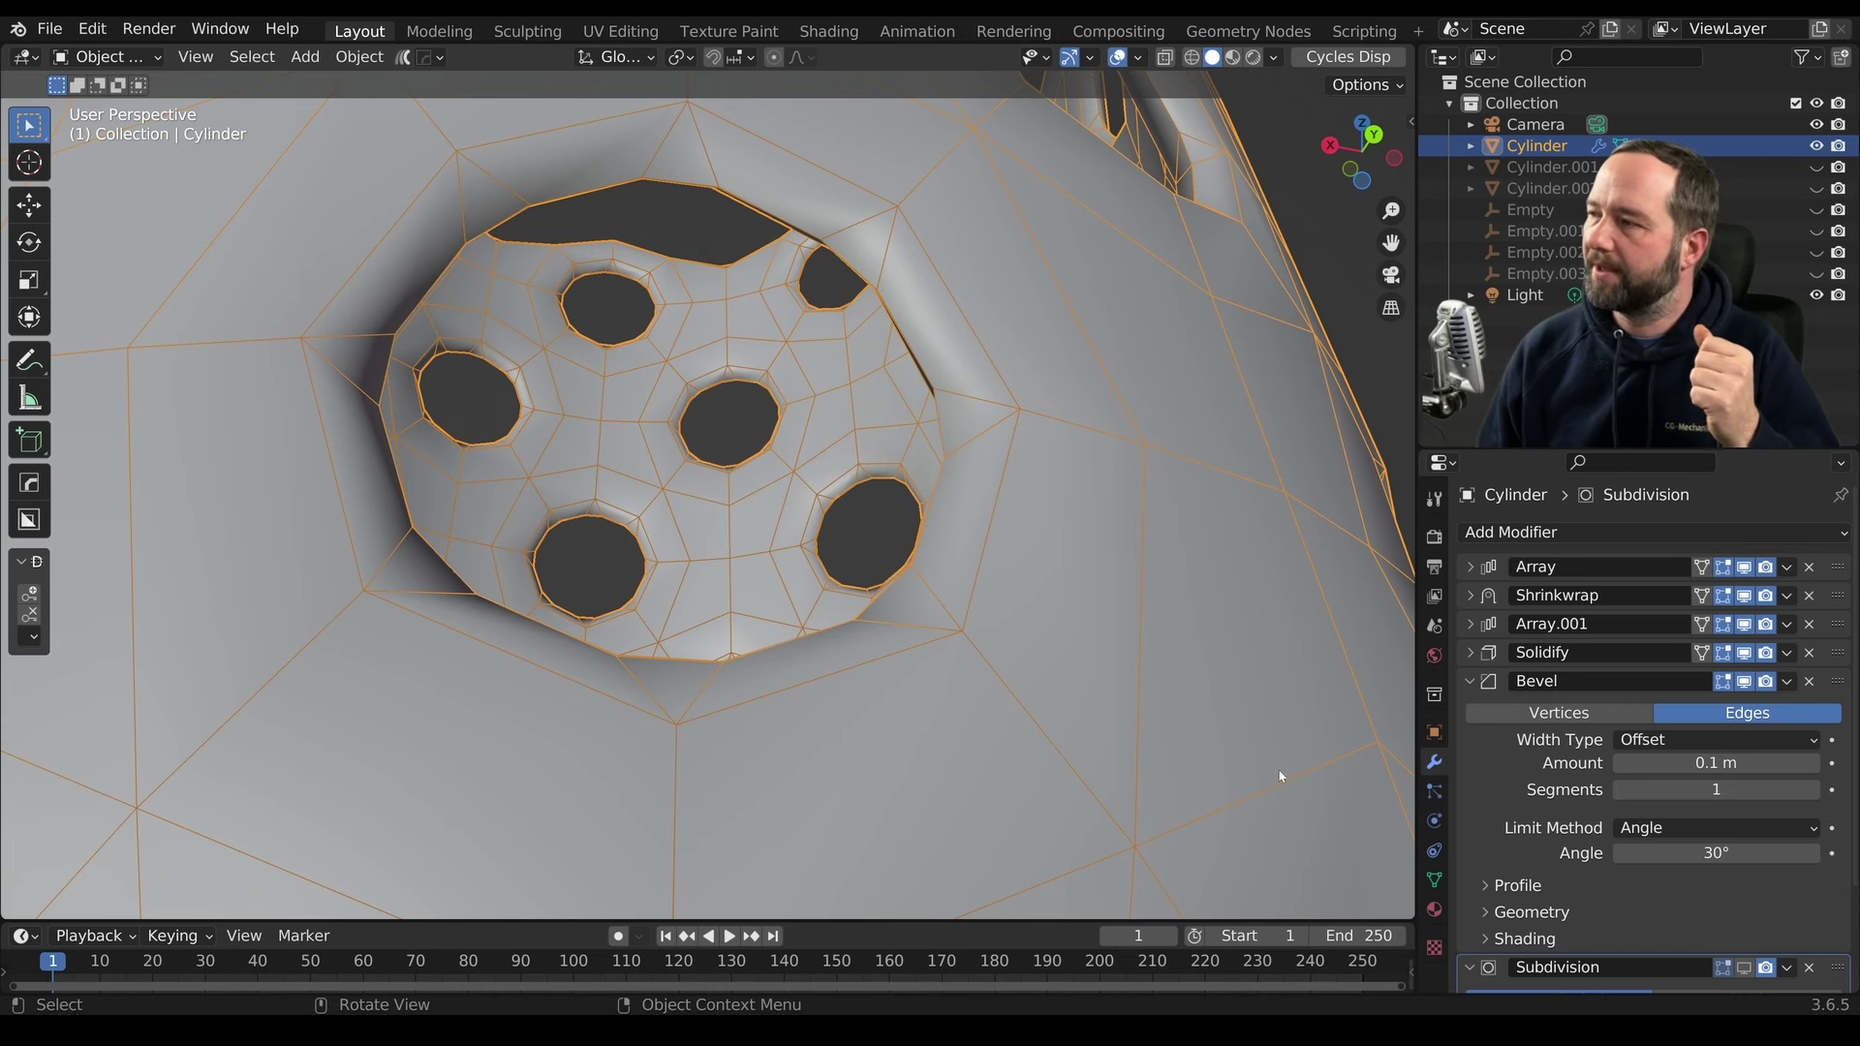
Set the Bevel amount to 0.01 m, angle limit to 62° and segments to 2
left_click(1710, 763)
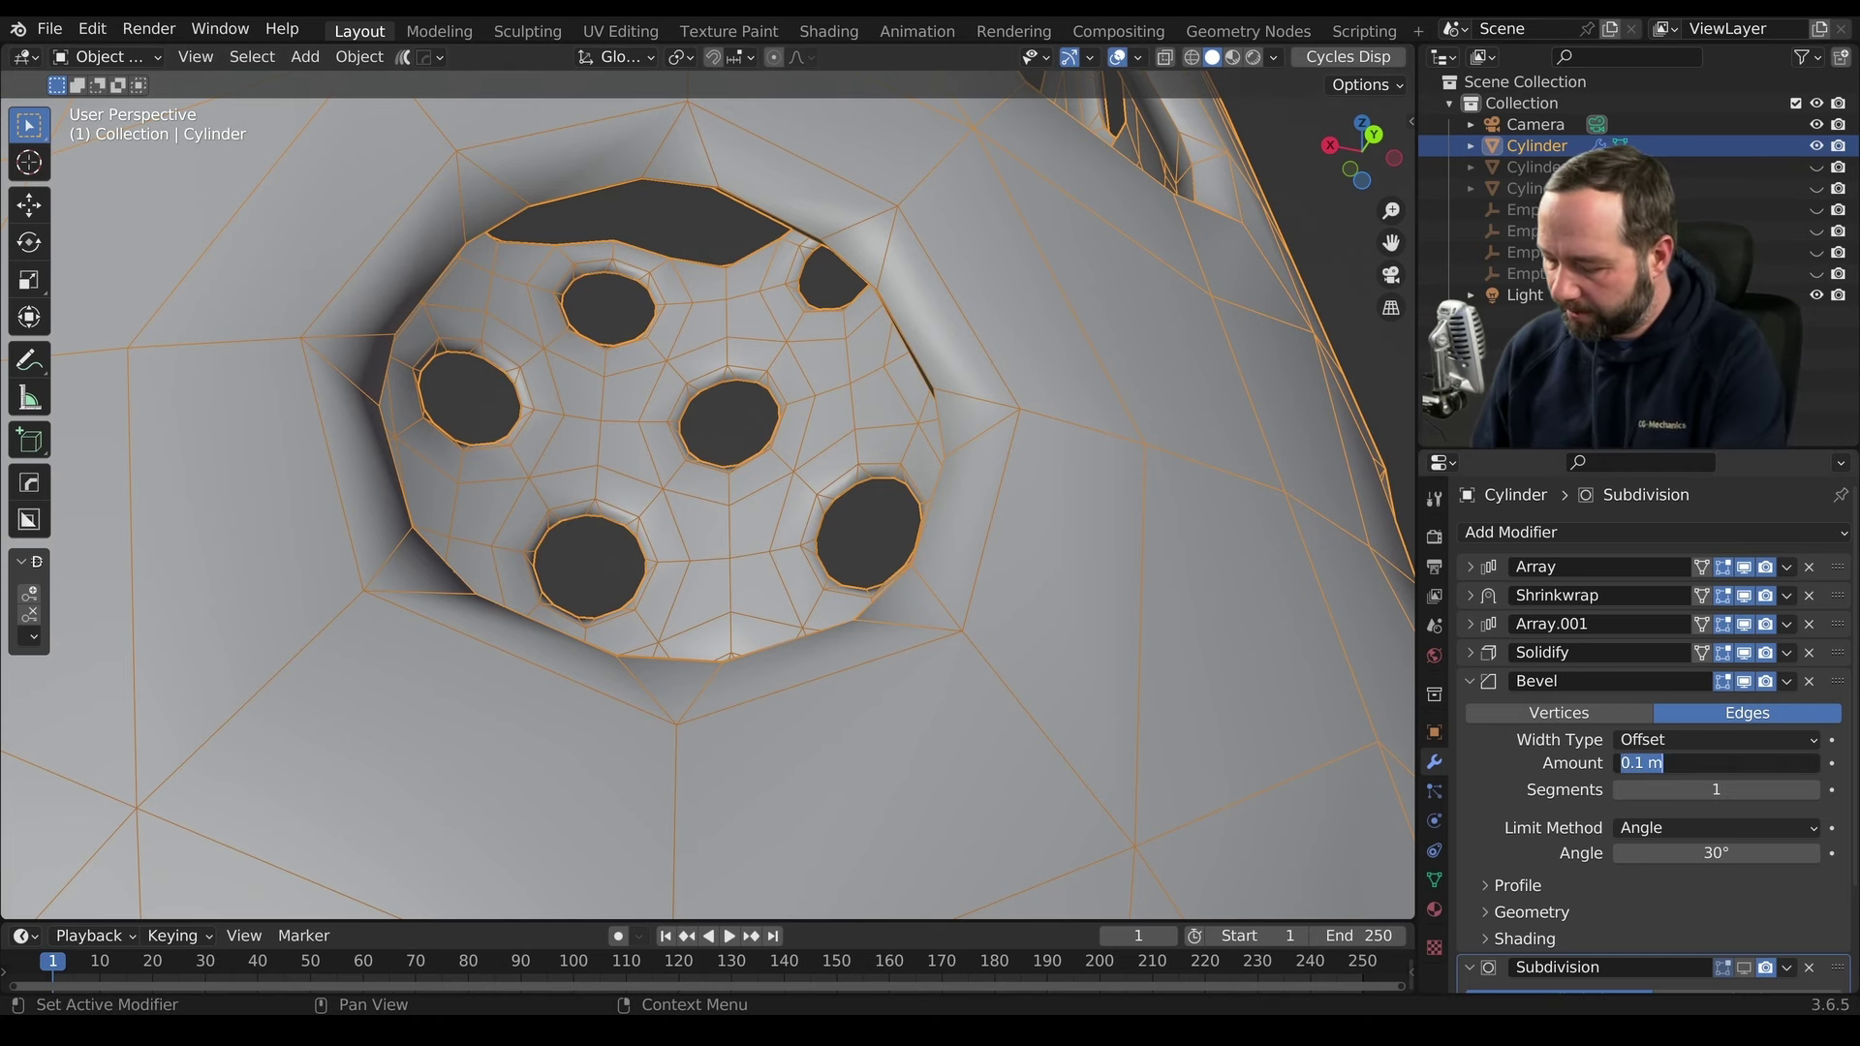
type("0.")
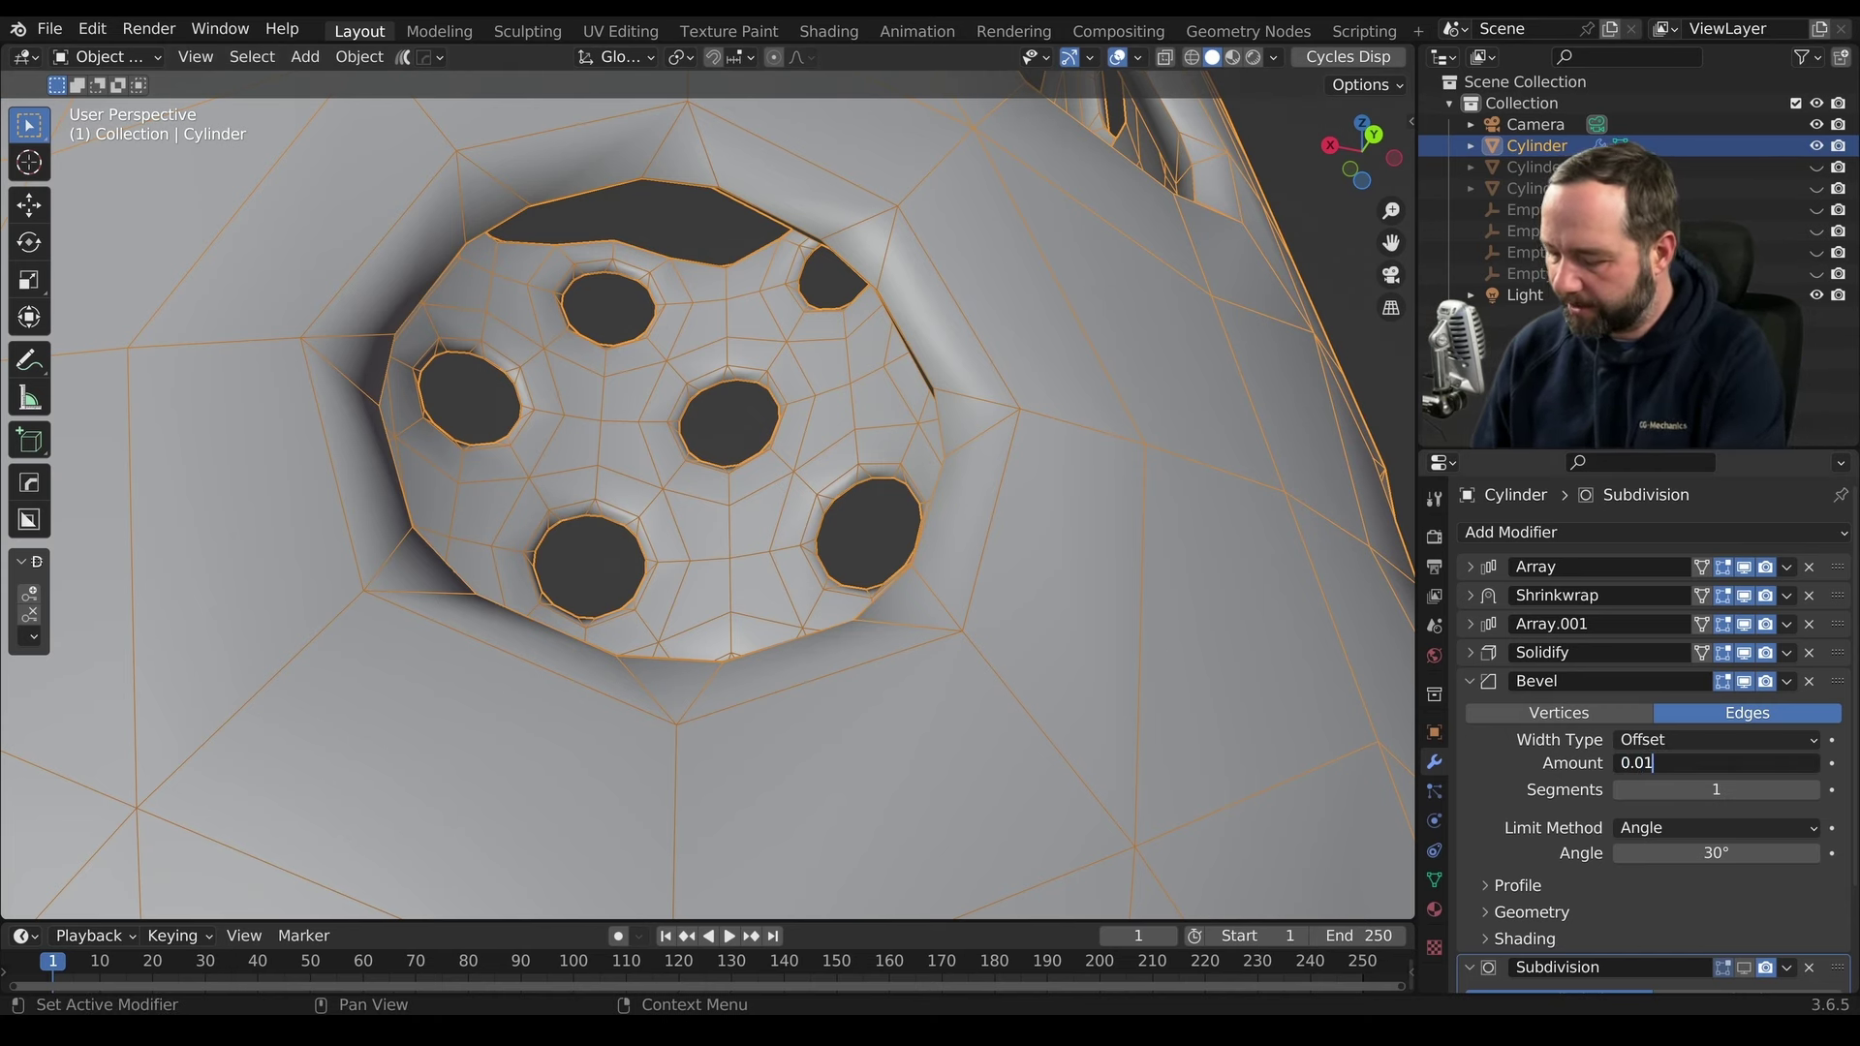
key("Return")
mouse_move(983, 581)
middle_mouse_down()
mouse_move(1019, 521)
mouse_move(1034, 627)
mouse_move(1098, 732)
middle_mouse_up()
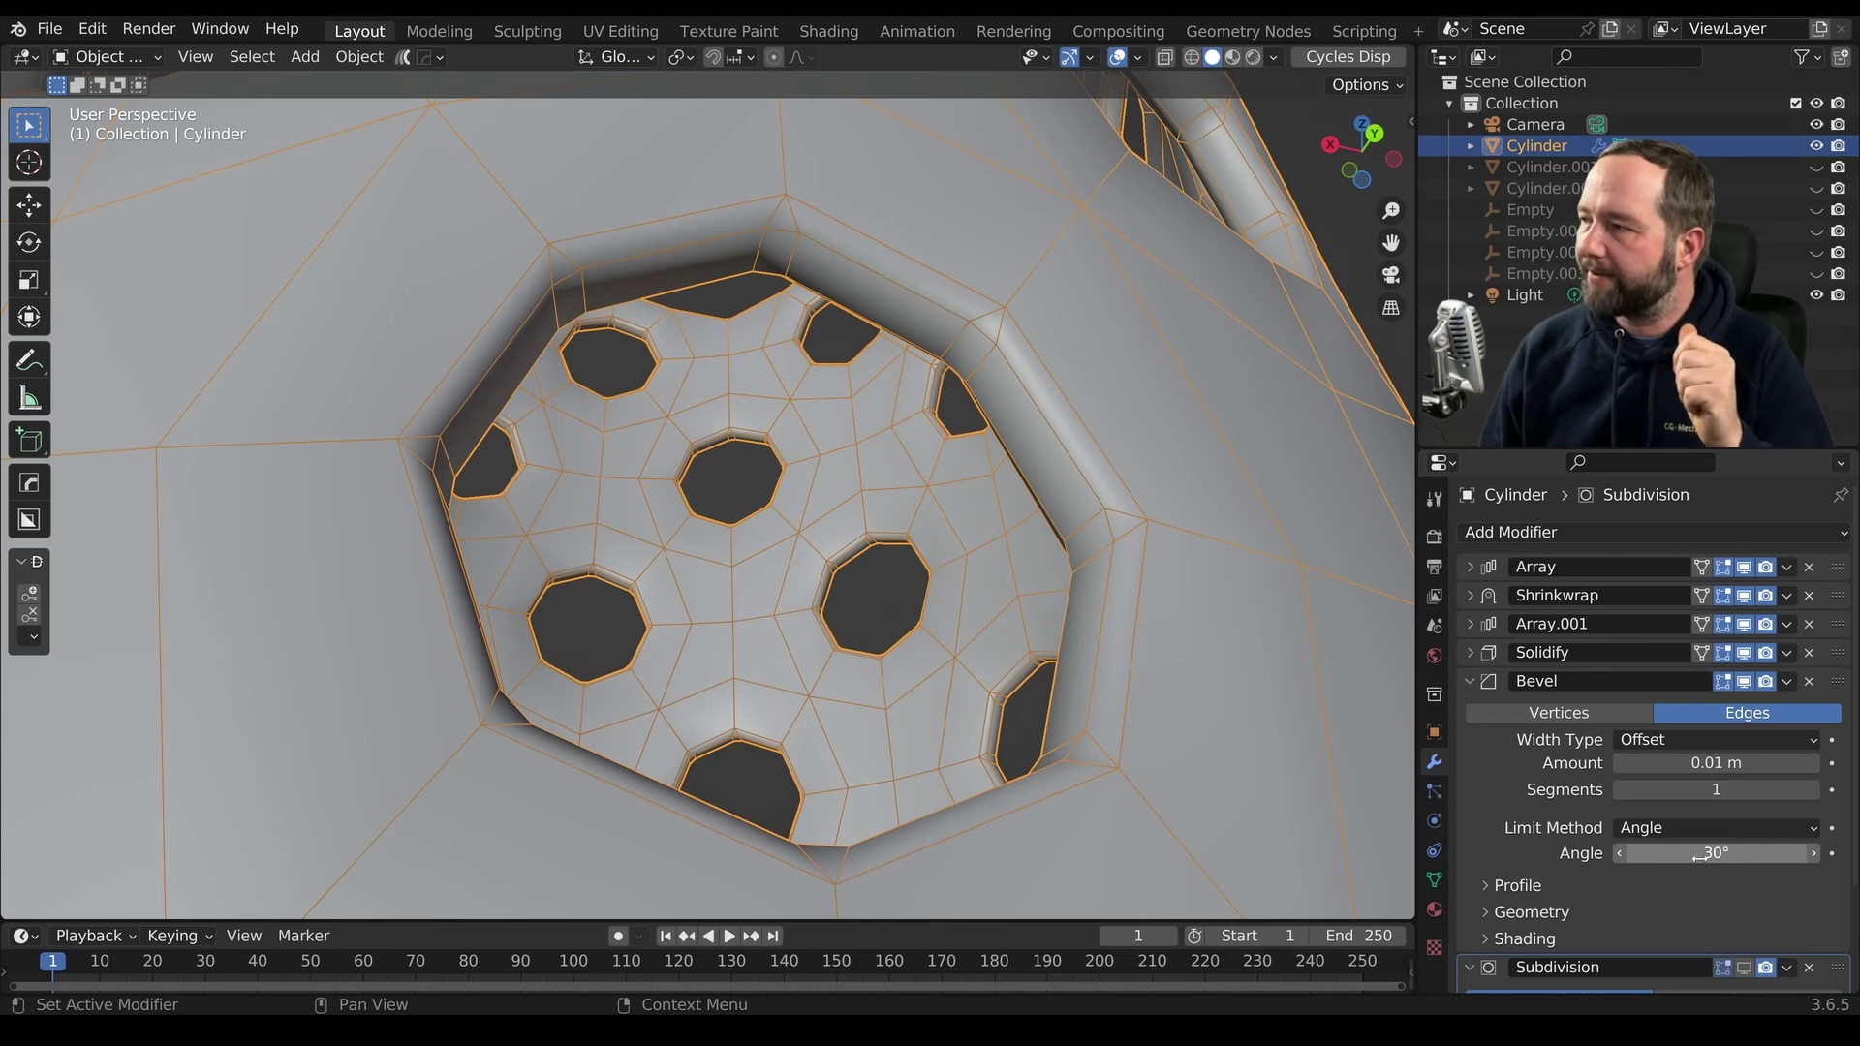
left_click_drag(1700, 856, 1700, 855)
scroll(937, 649, "down", 5)
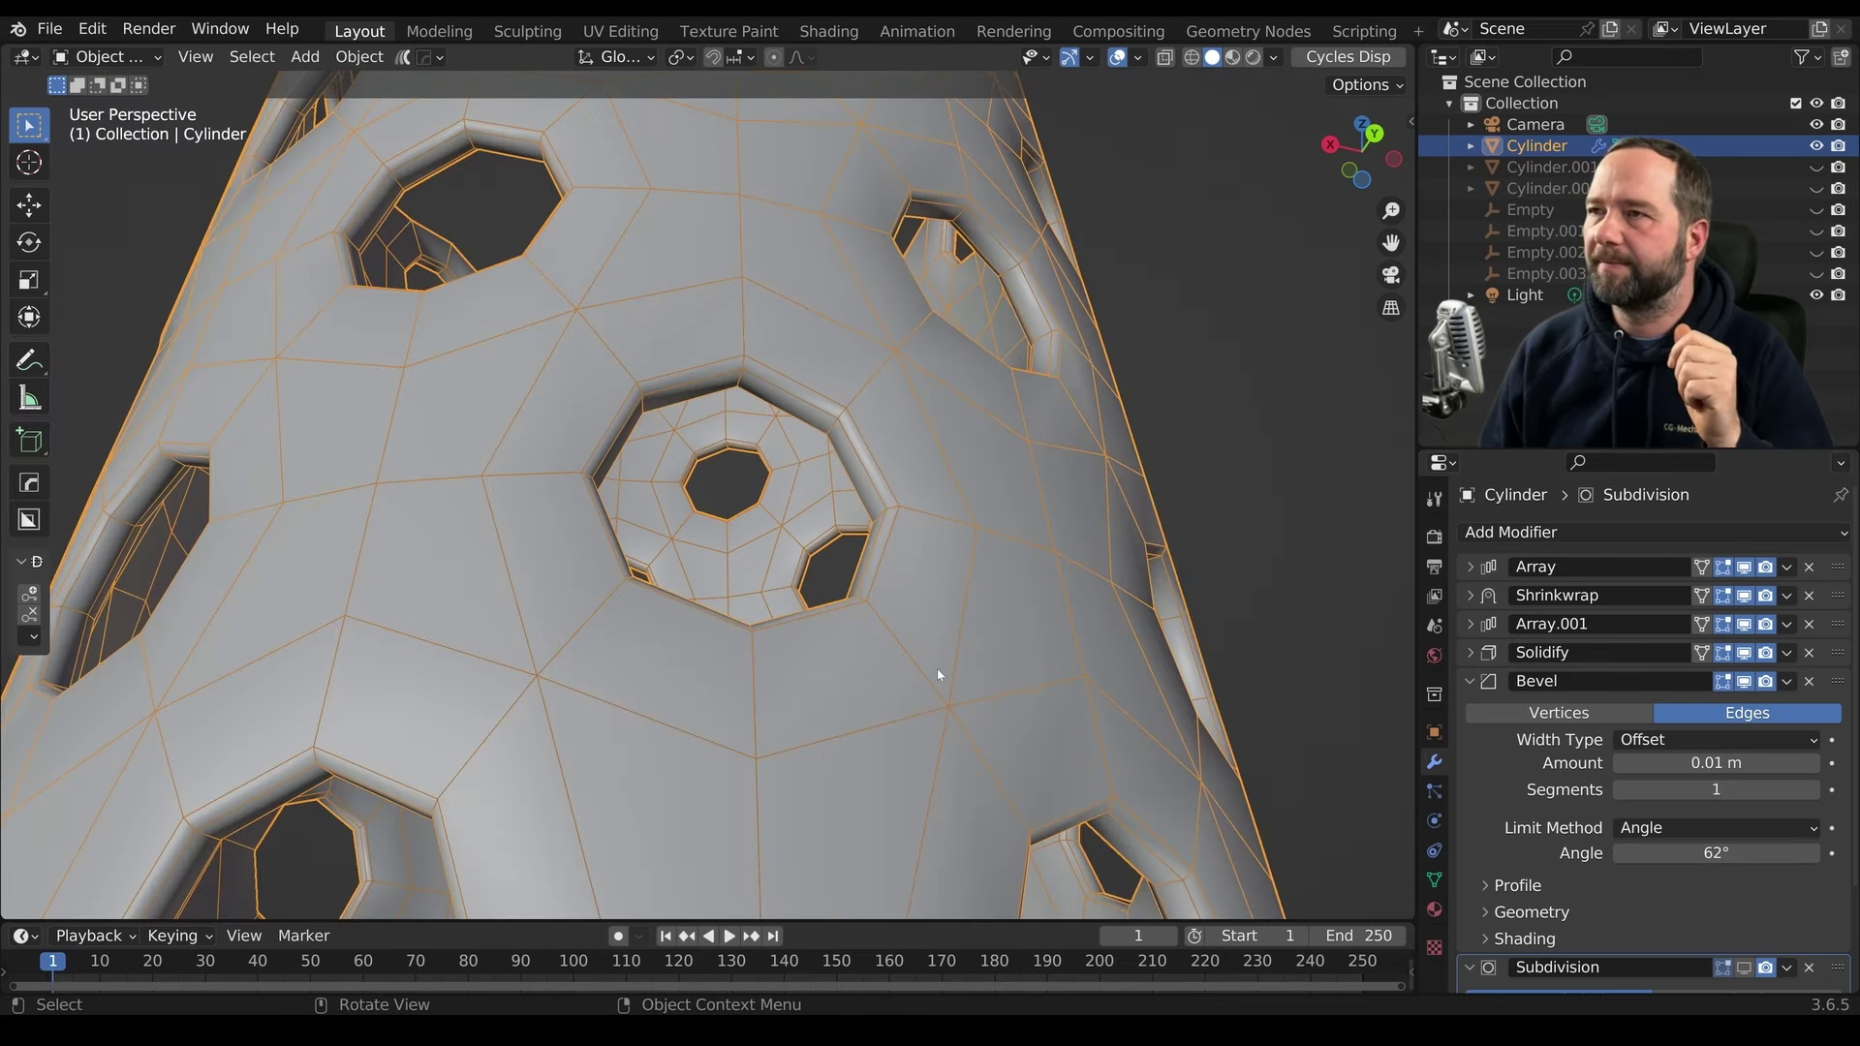
scroll(938, 673, "up", 2)
scroll(945, 672, "up", 2)
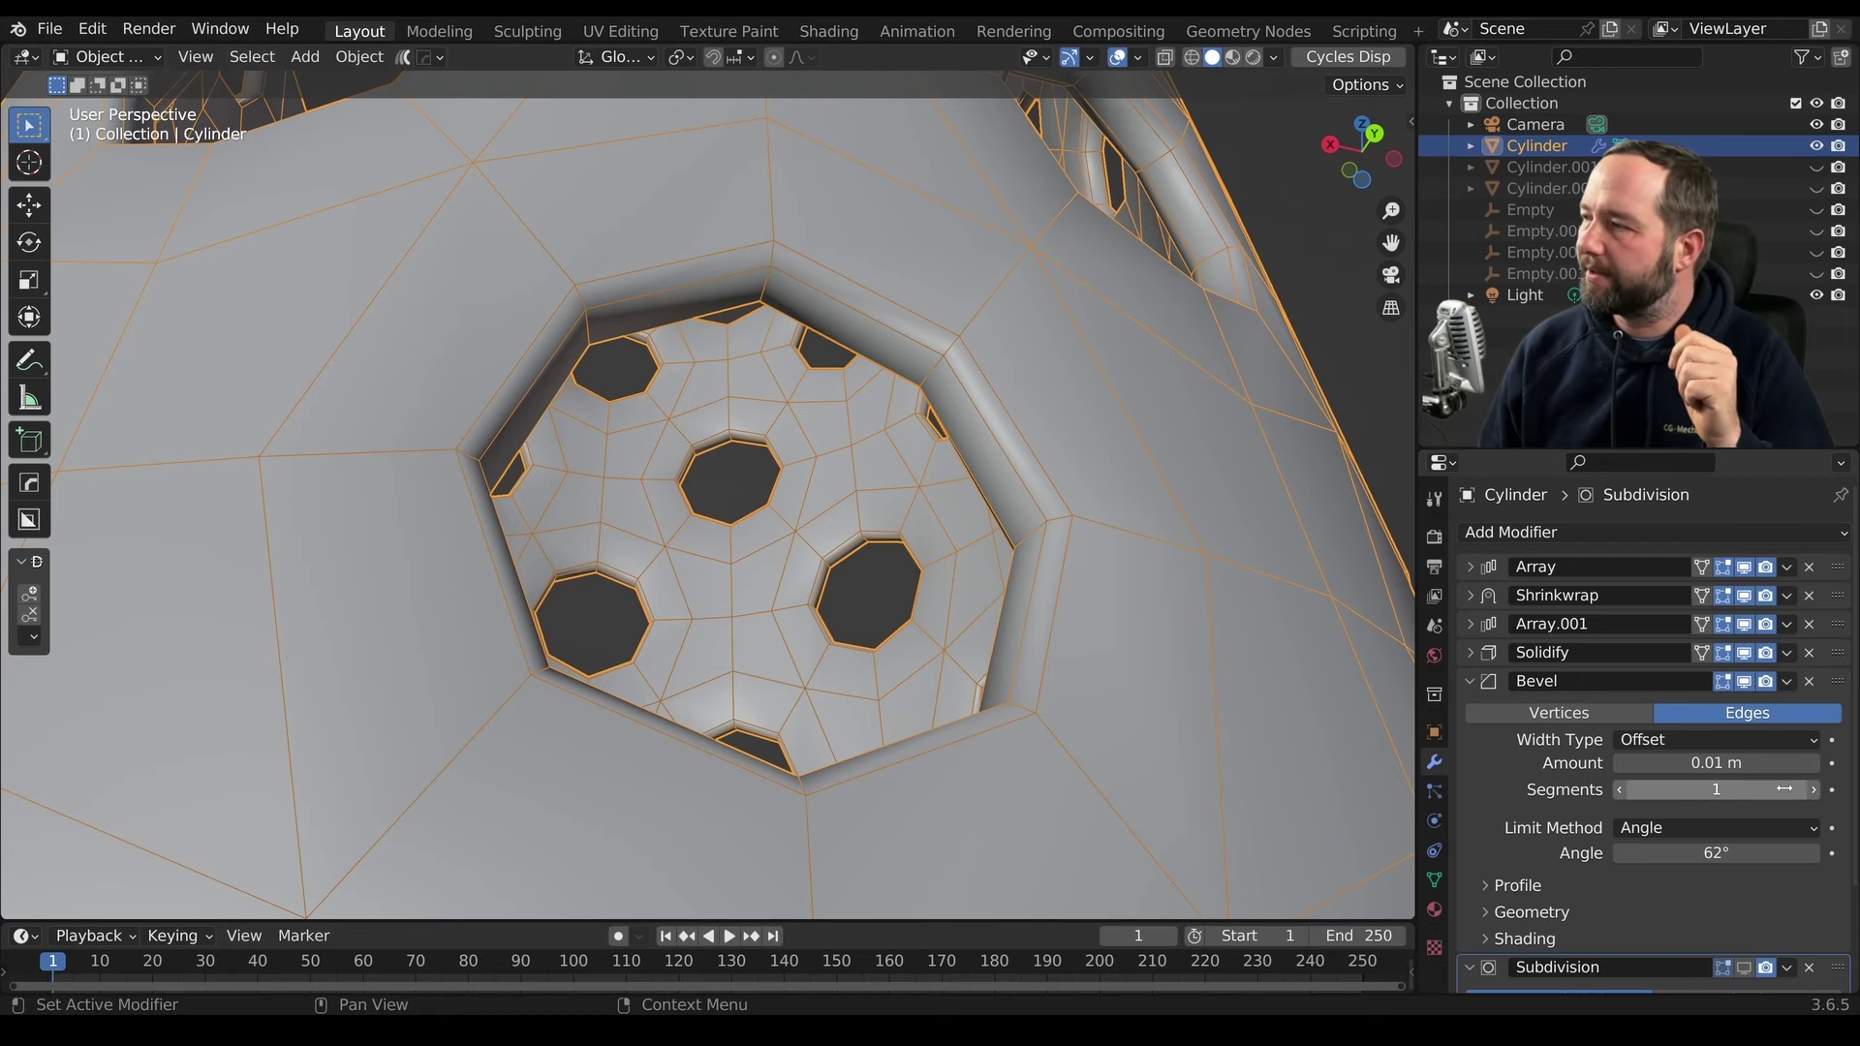
left_click_drag(1784, 790, 1802, 790)
middle_click_drag(1101, 643, 911, 401)
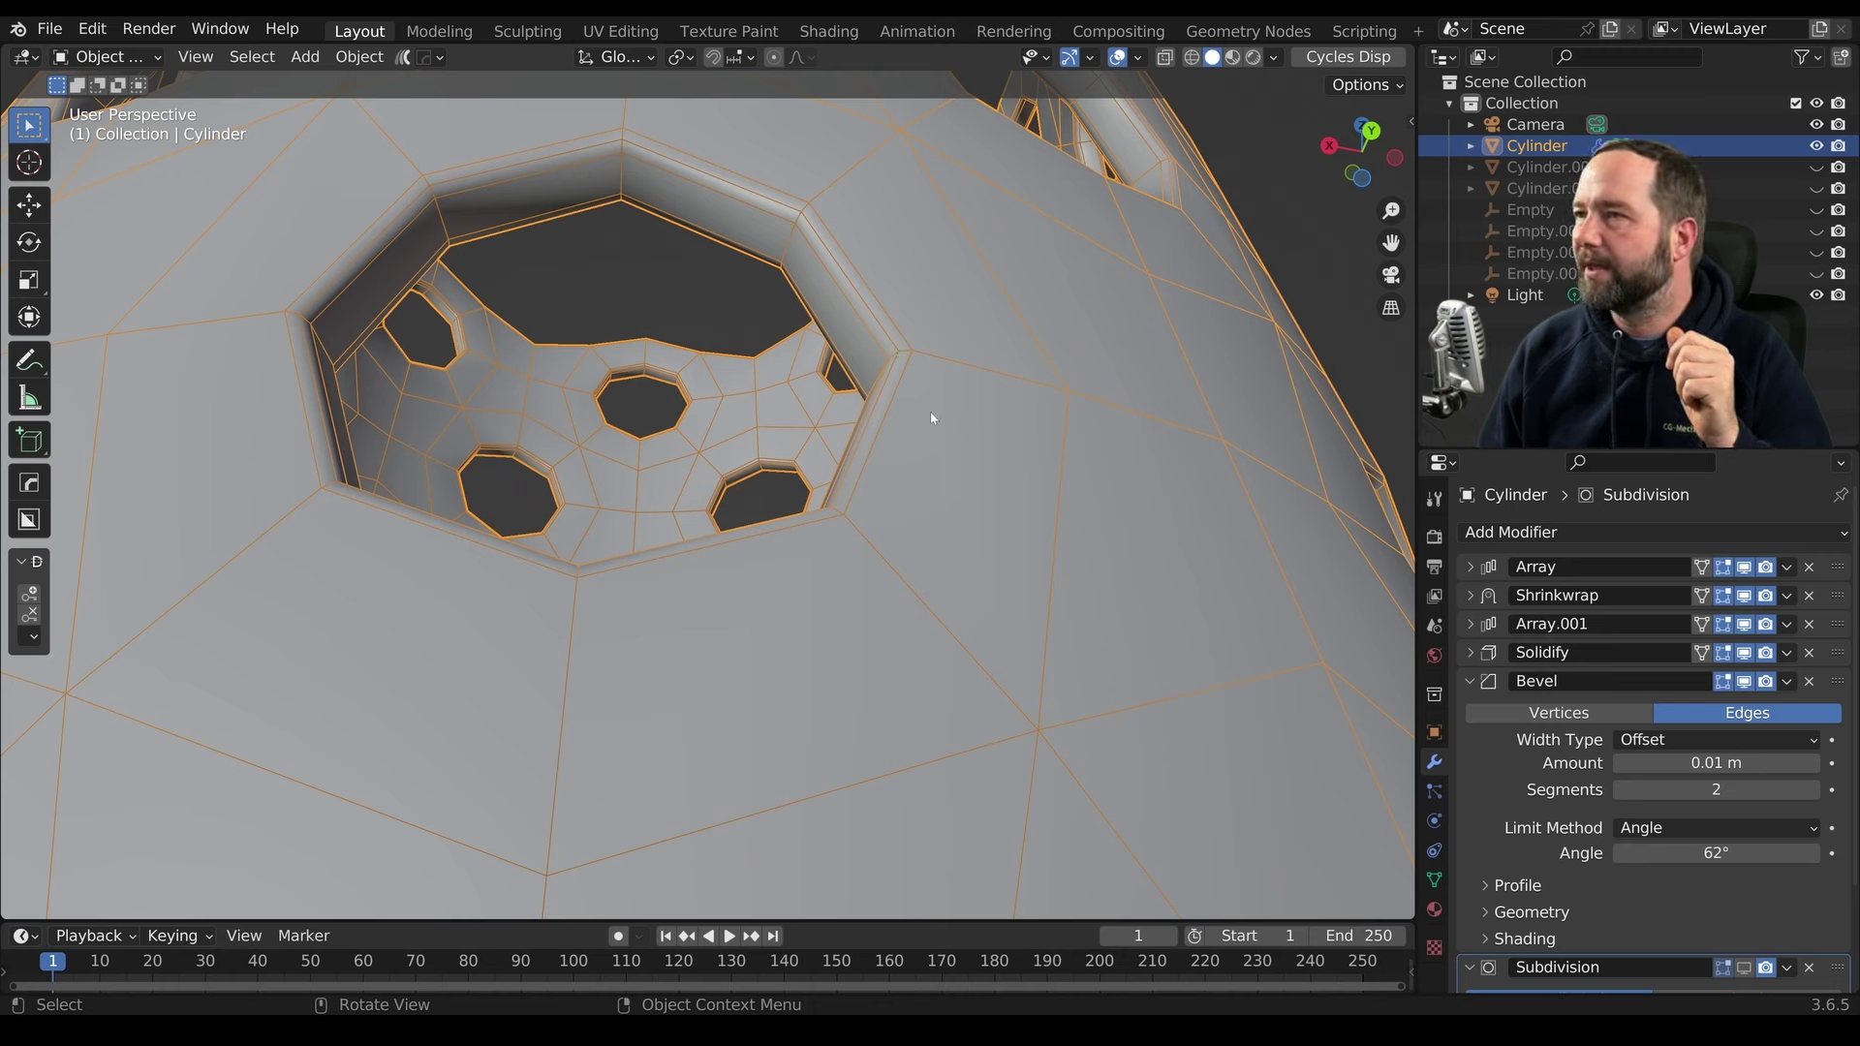
Set the Bevel profile shape to 1.00
left_click(1503, 881)
scroll(1622, 846, "down", 2)
left_click_drag(1734, 875, 1812, 875)
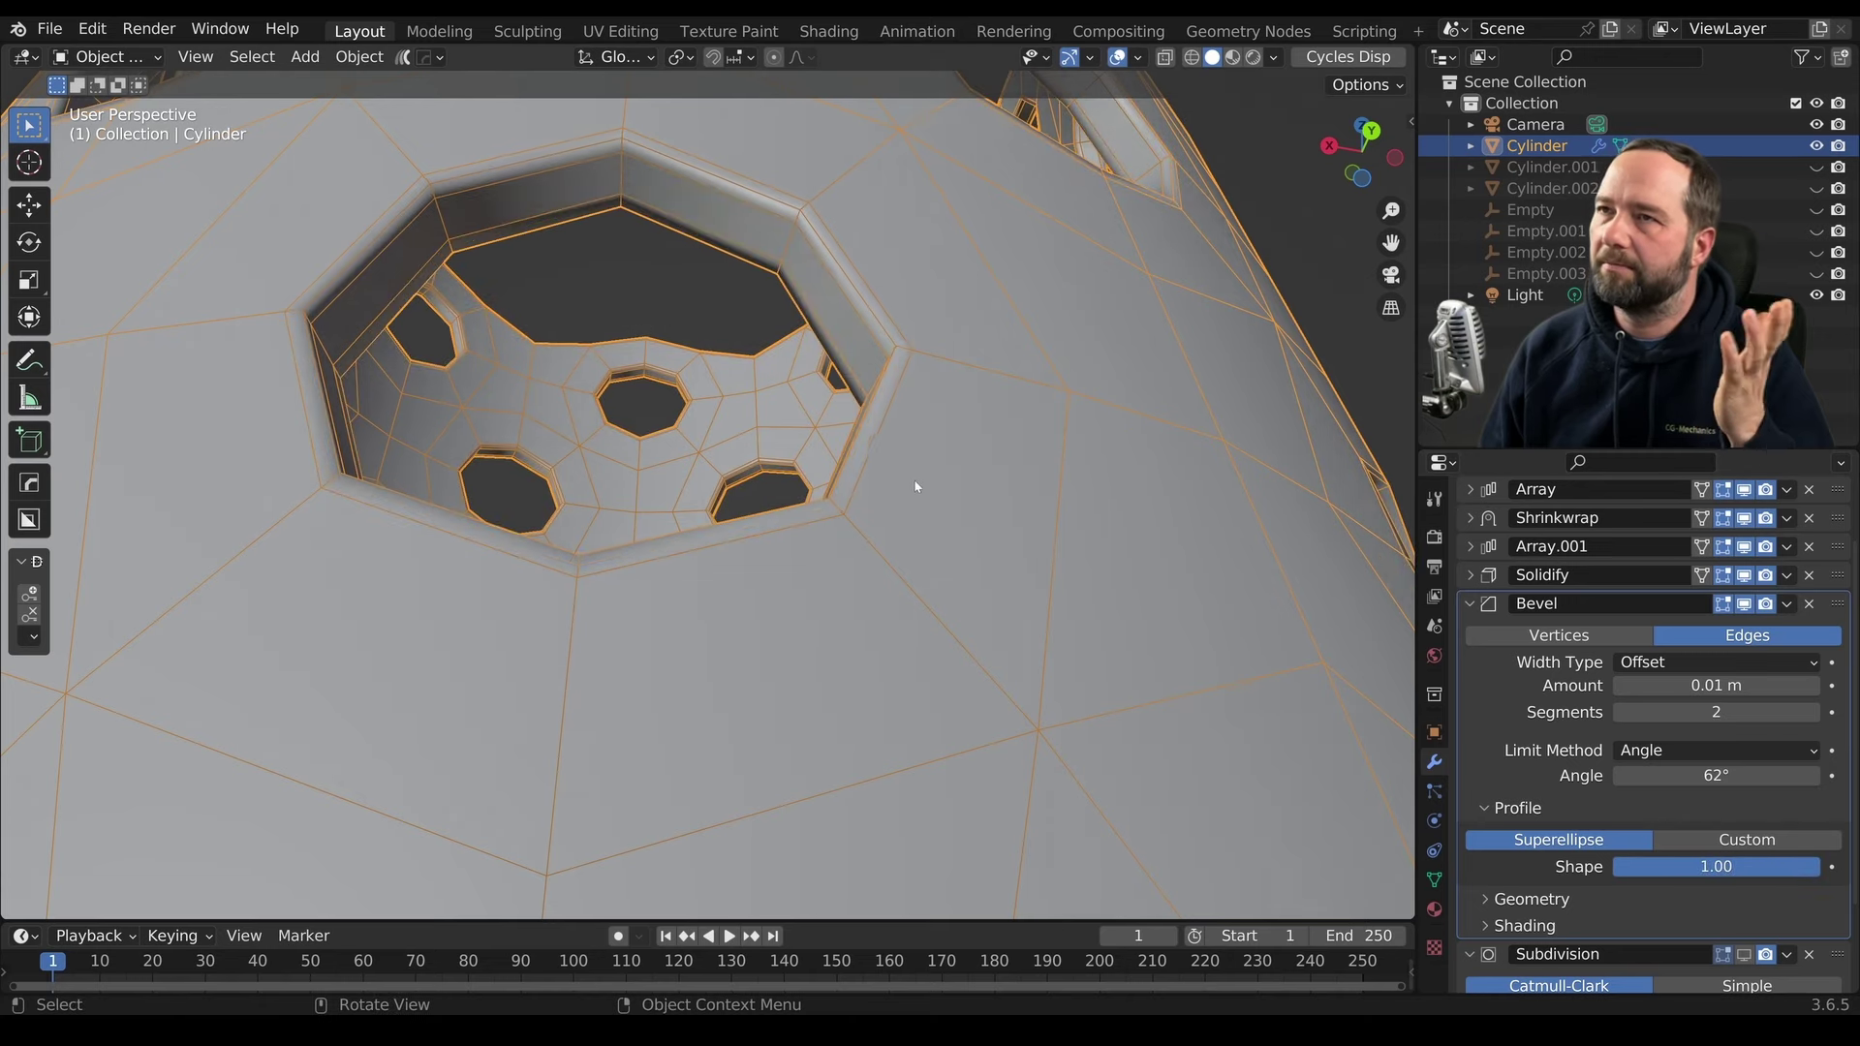
middle_click_drag(899, 468, 903, 490)
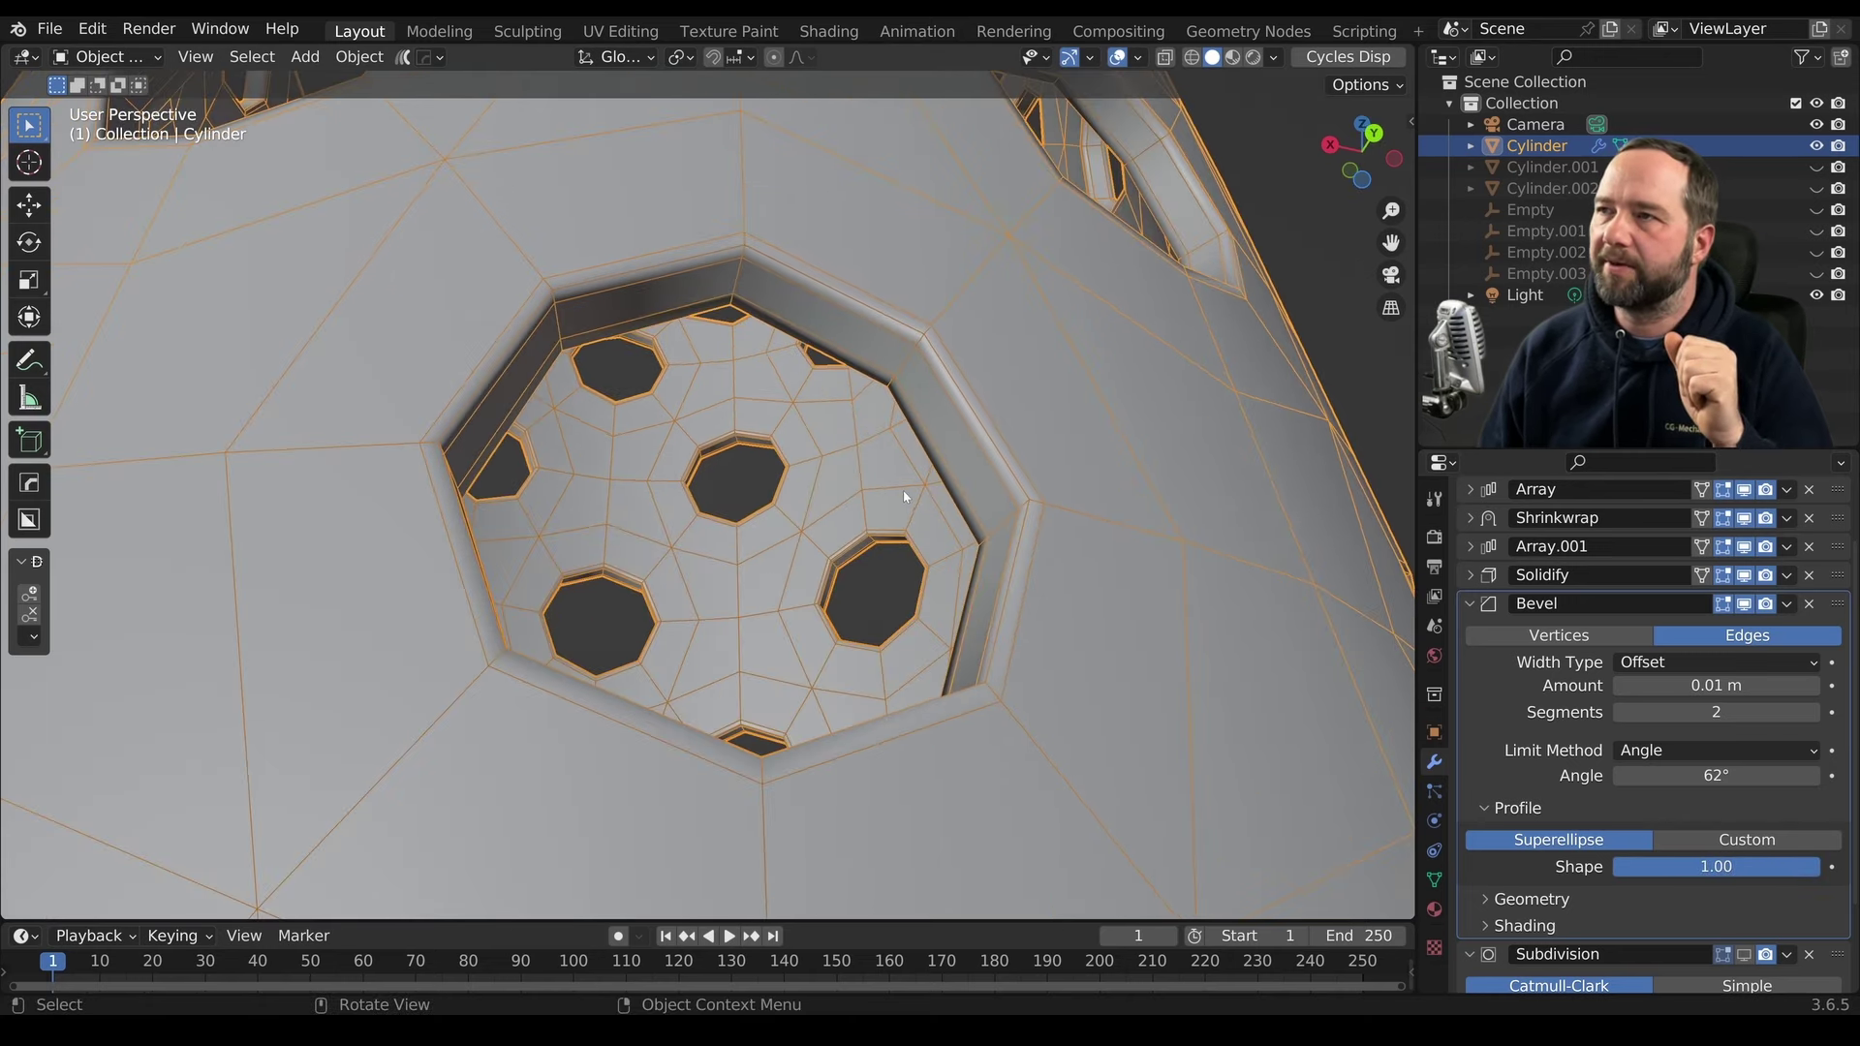
scroll(903, 490, "down", 5)
scroll(900, 492, "up", 3)
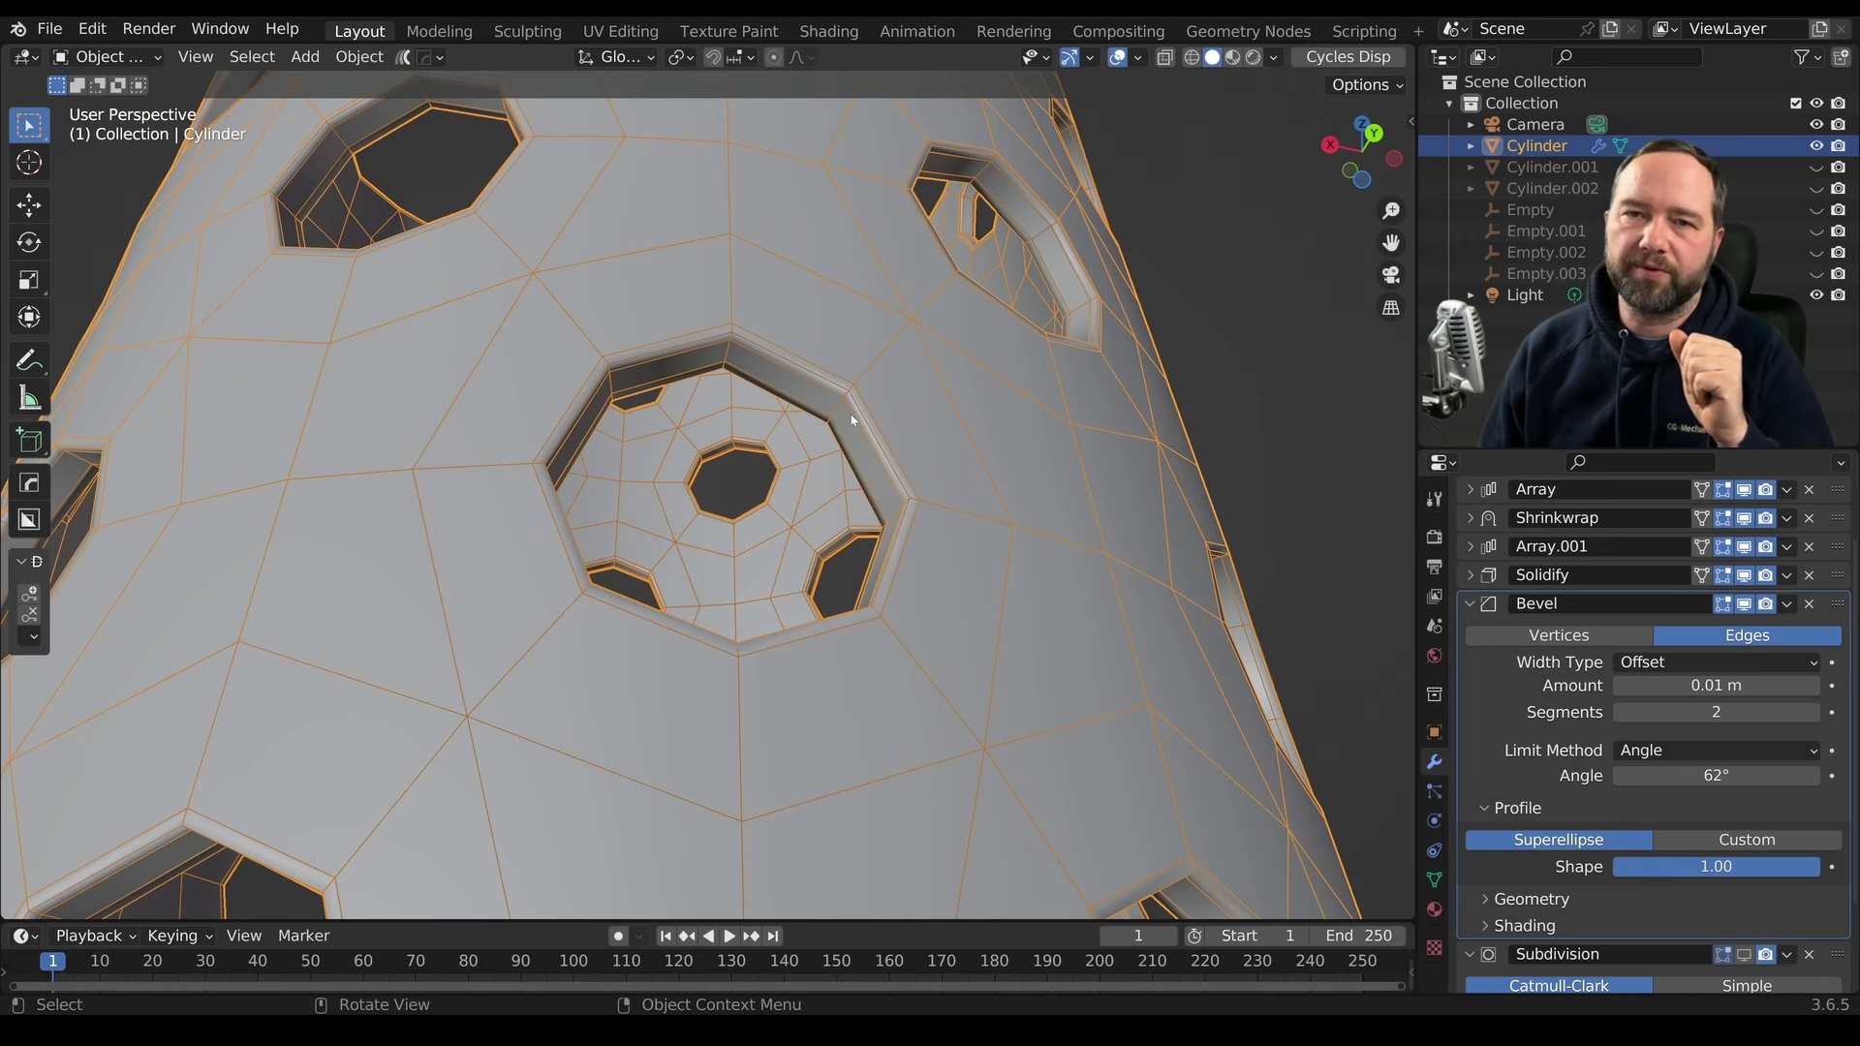
Collapse Bevel, re-show Subdivision smoothing in the viewport and open the Overlays popover
left_click(1469, 603)
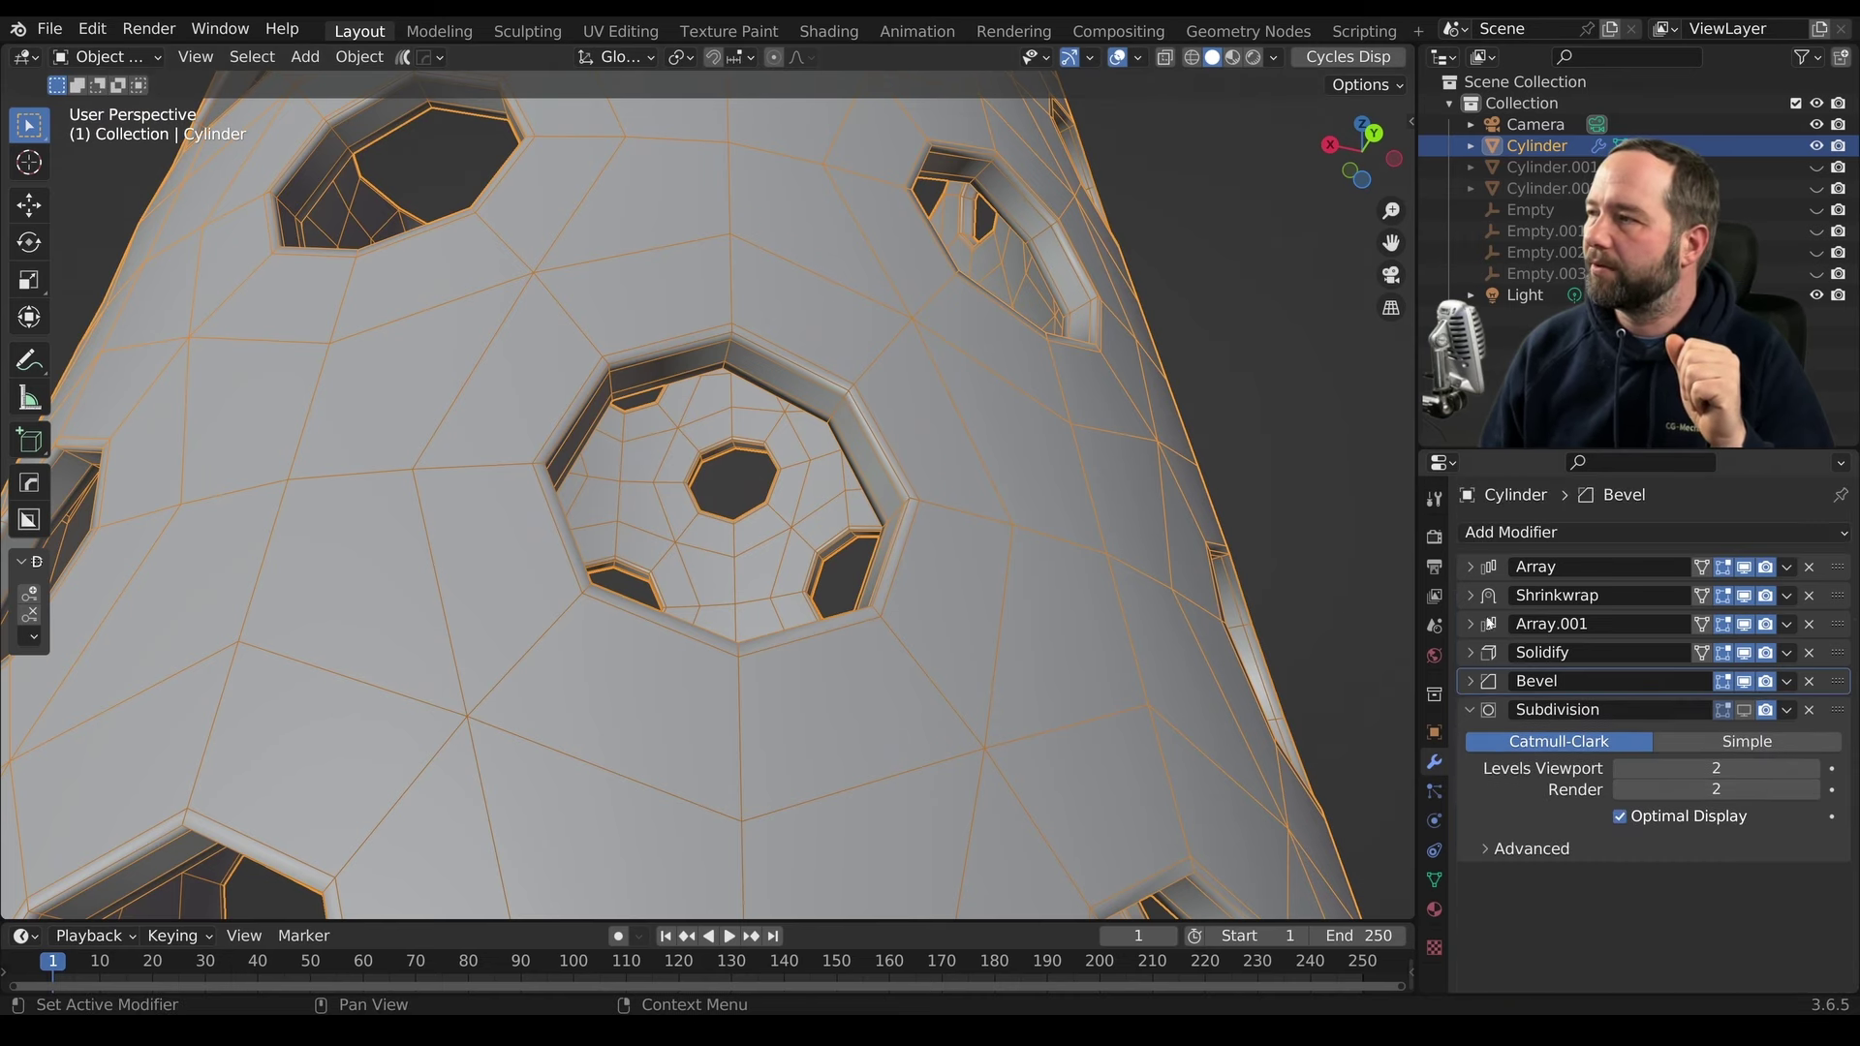
left_click(1744, 710)
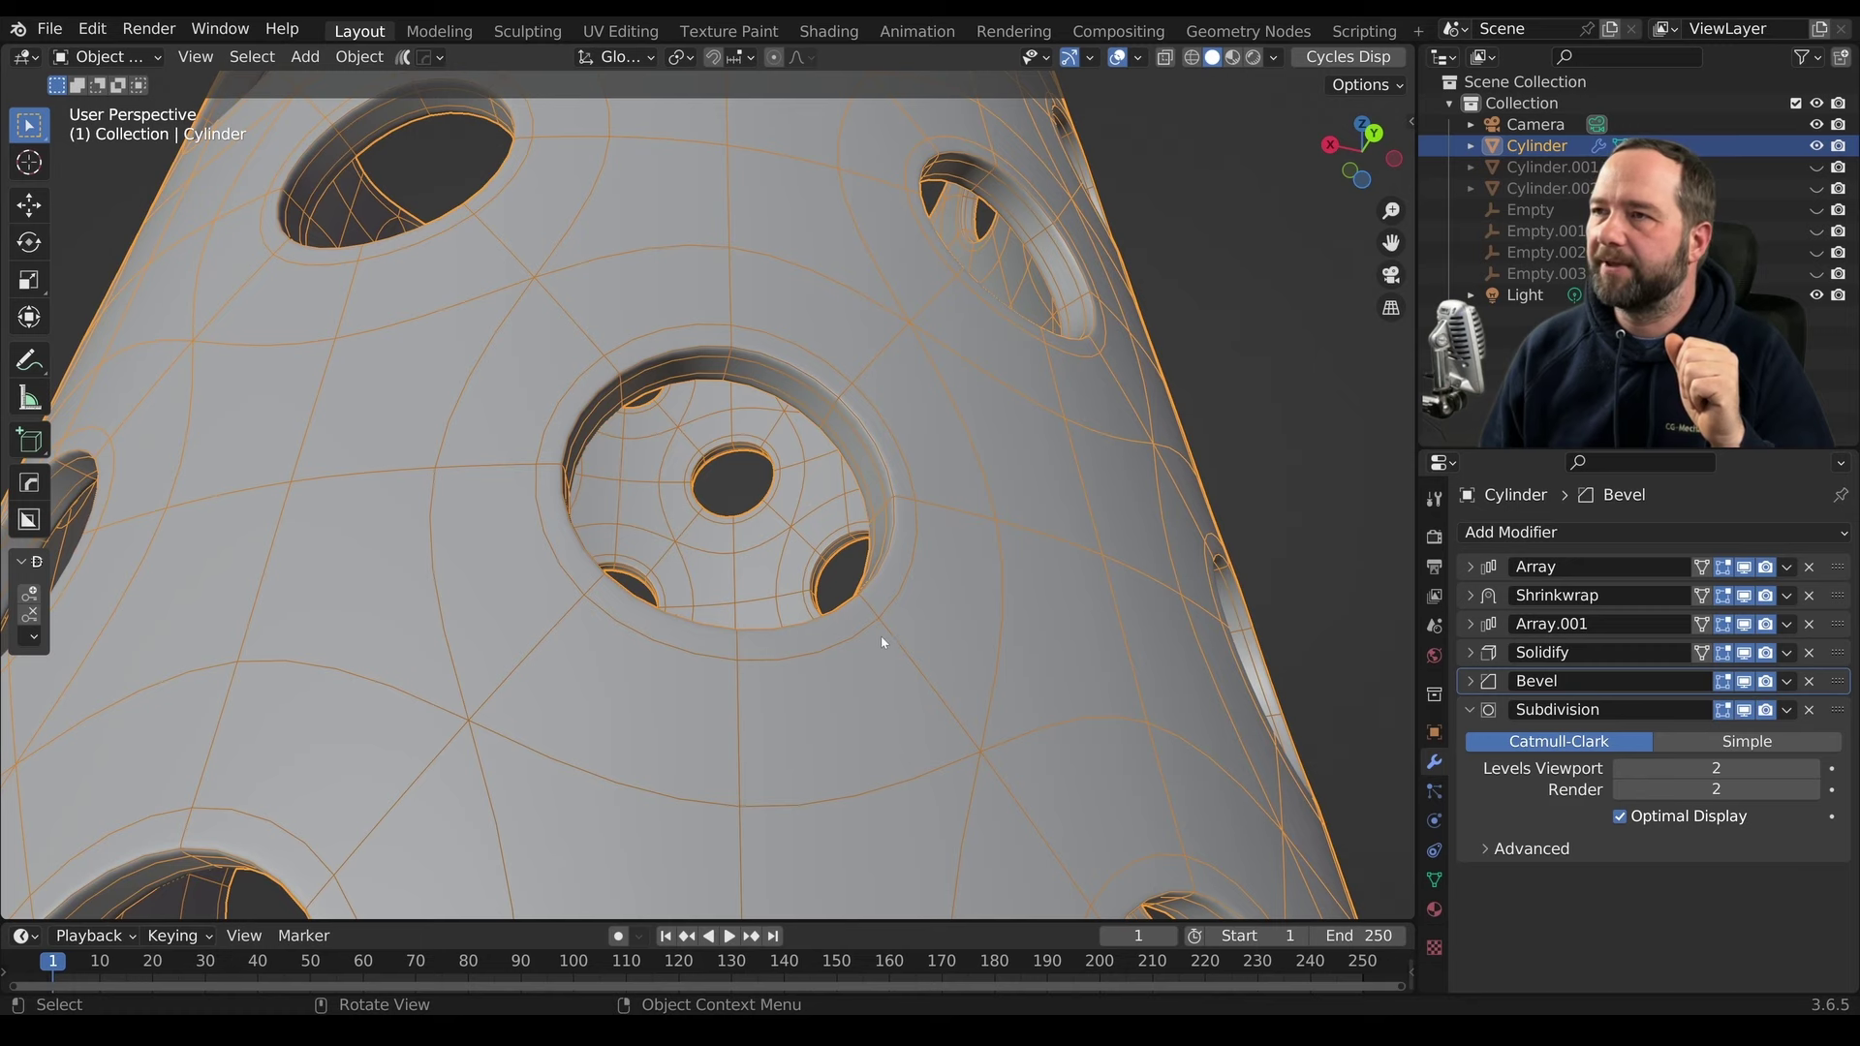
scroll(883, 642, "down", 4)
scroll(911, 629, "up", 4)
middle_click_drag(921, 624, 896, 541)
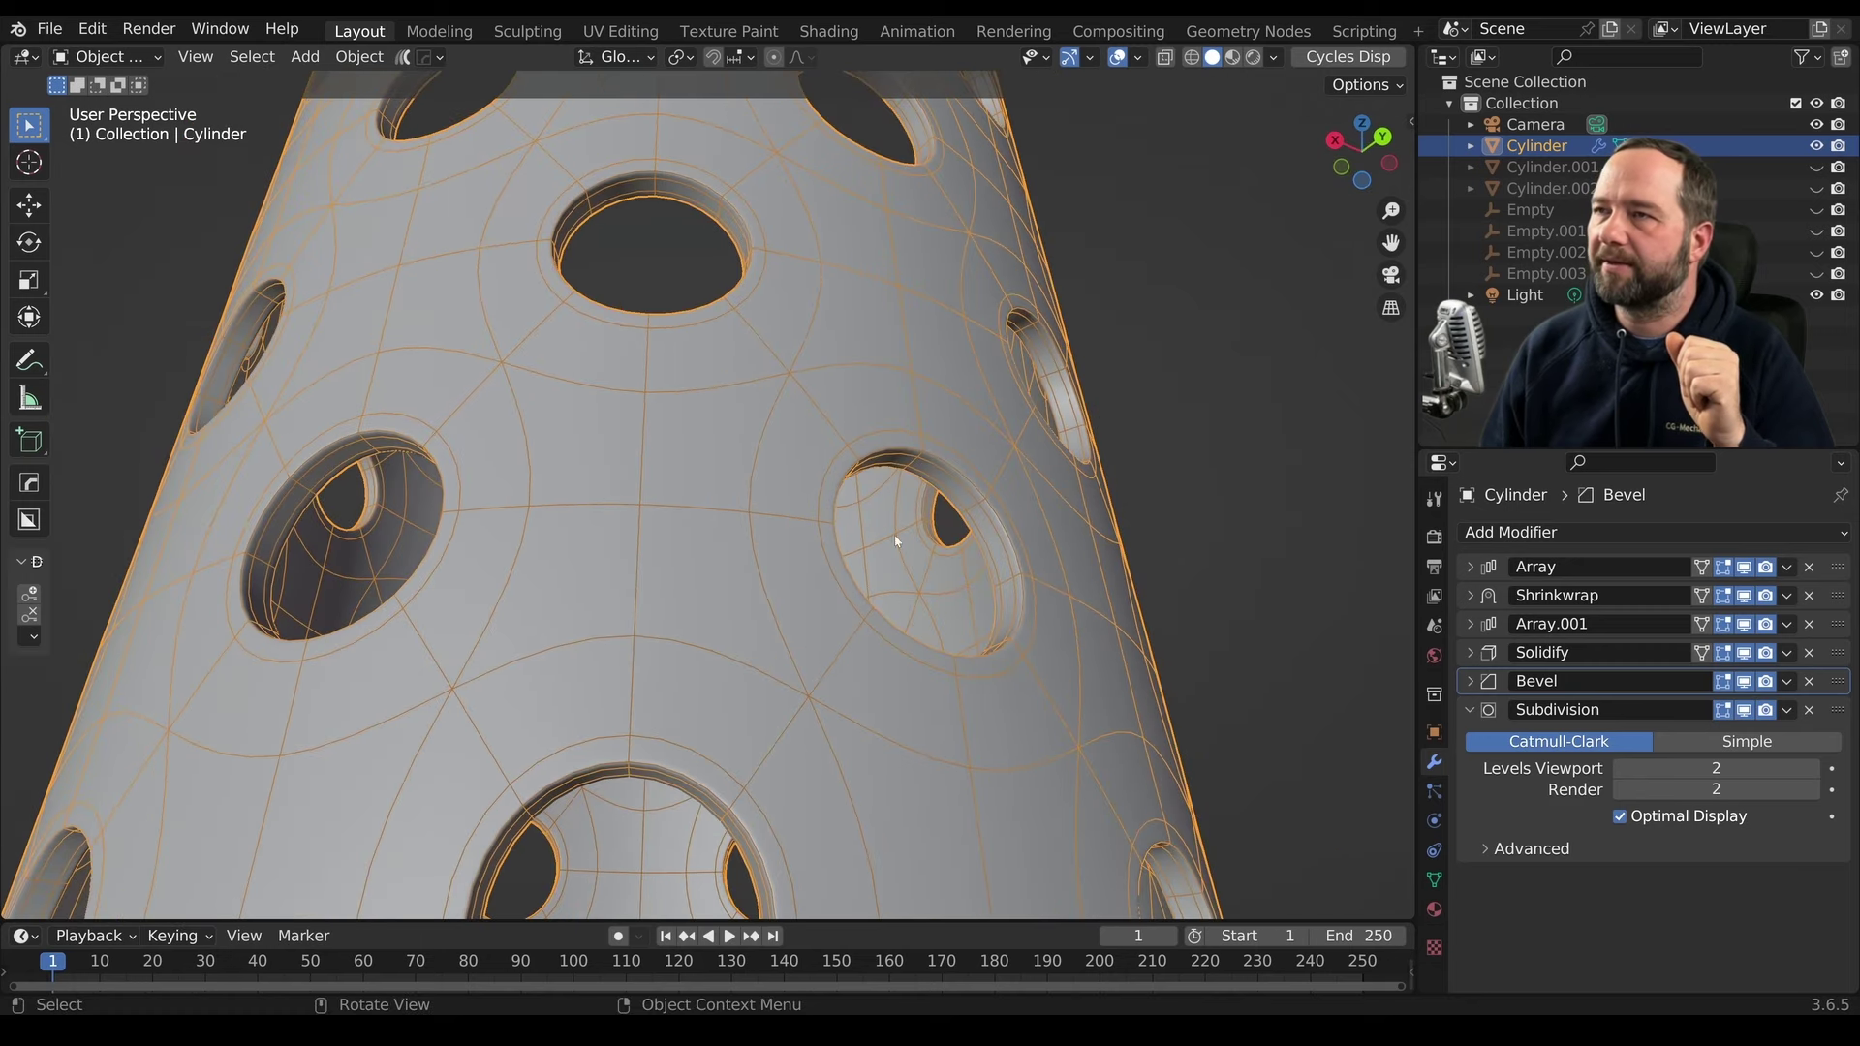
left_click(1139, 60)
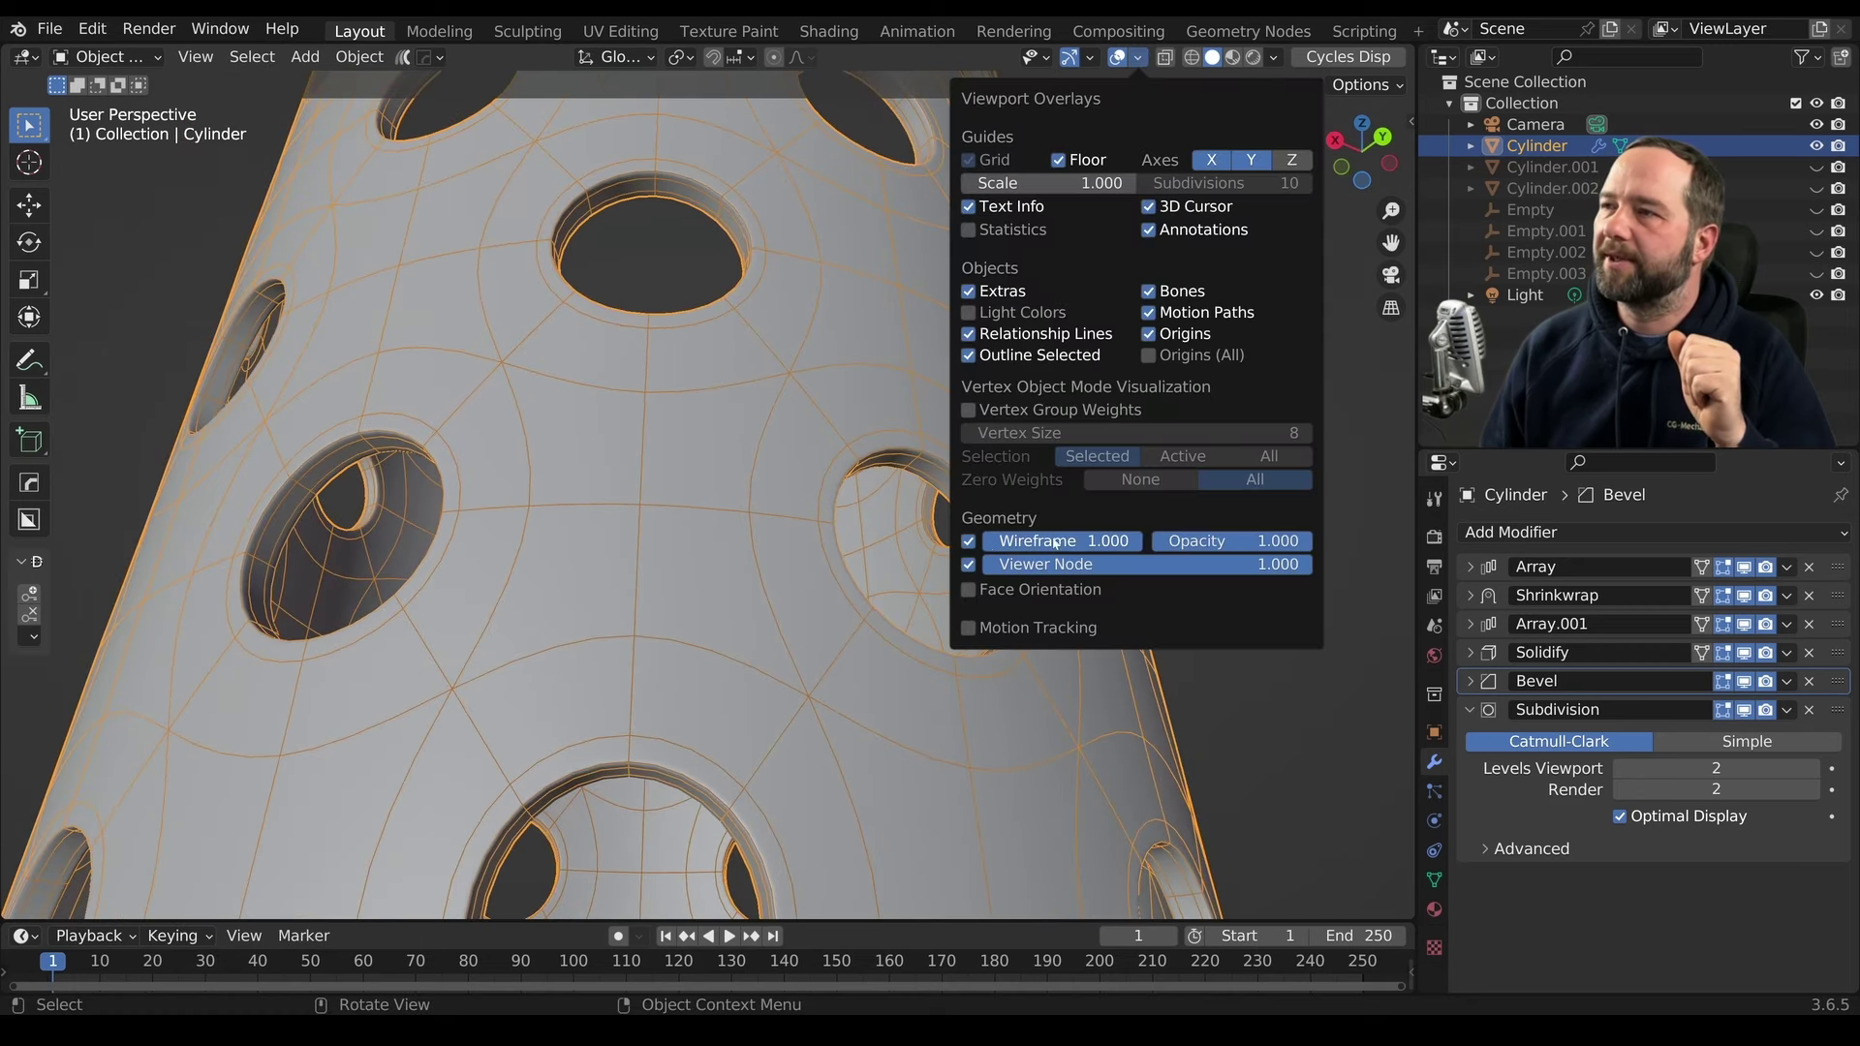
Hide the wireframe overlay, try Subdivision viewport levels 3 and 4, then return to 2
left_click(970, 543)
mouse_move(552, 507)
middle_mouse_down()
mouse_move(756, 573)
mouse_move(675, 585)
mouse_move(946, 662)
mouse_move(950, 727)
mouse_move(922, 568)
mouse_move(872, 528)
mouse_move(914, 519)
mouse_move(880, 480)
mouse_move(909, 523)
mouse_move(885, 553)
middle_mouse_up()
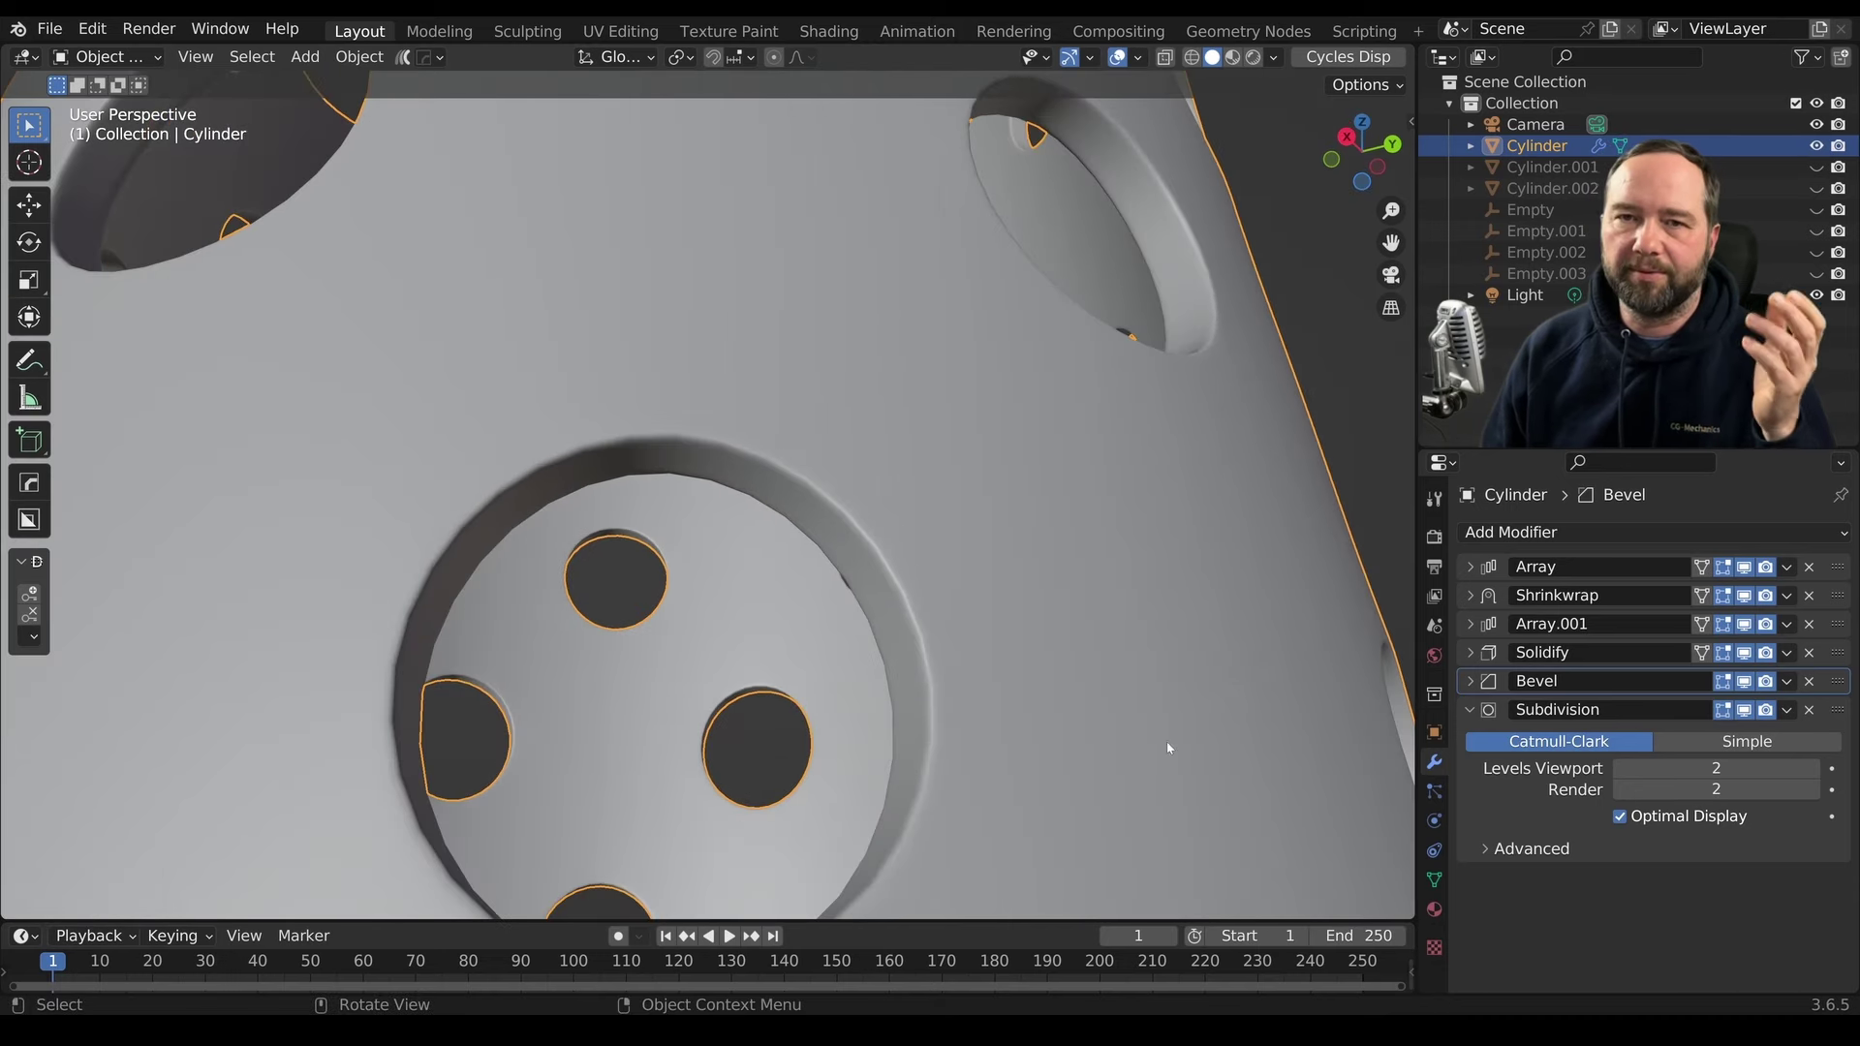
left_click(1812, 769)
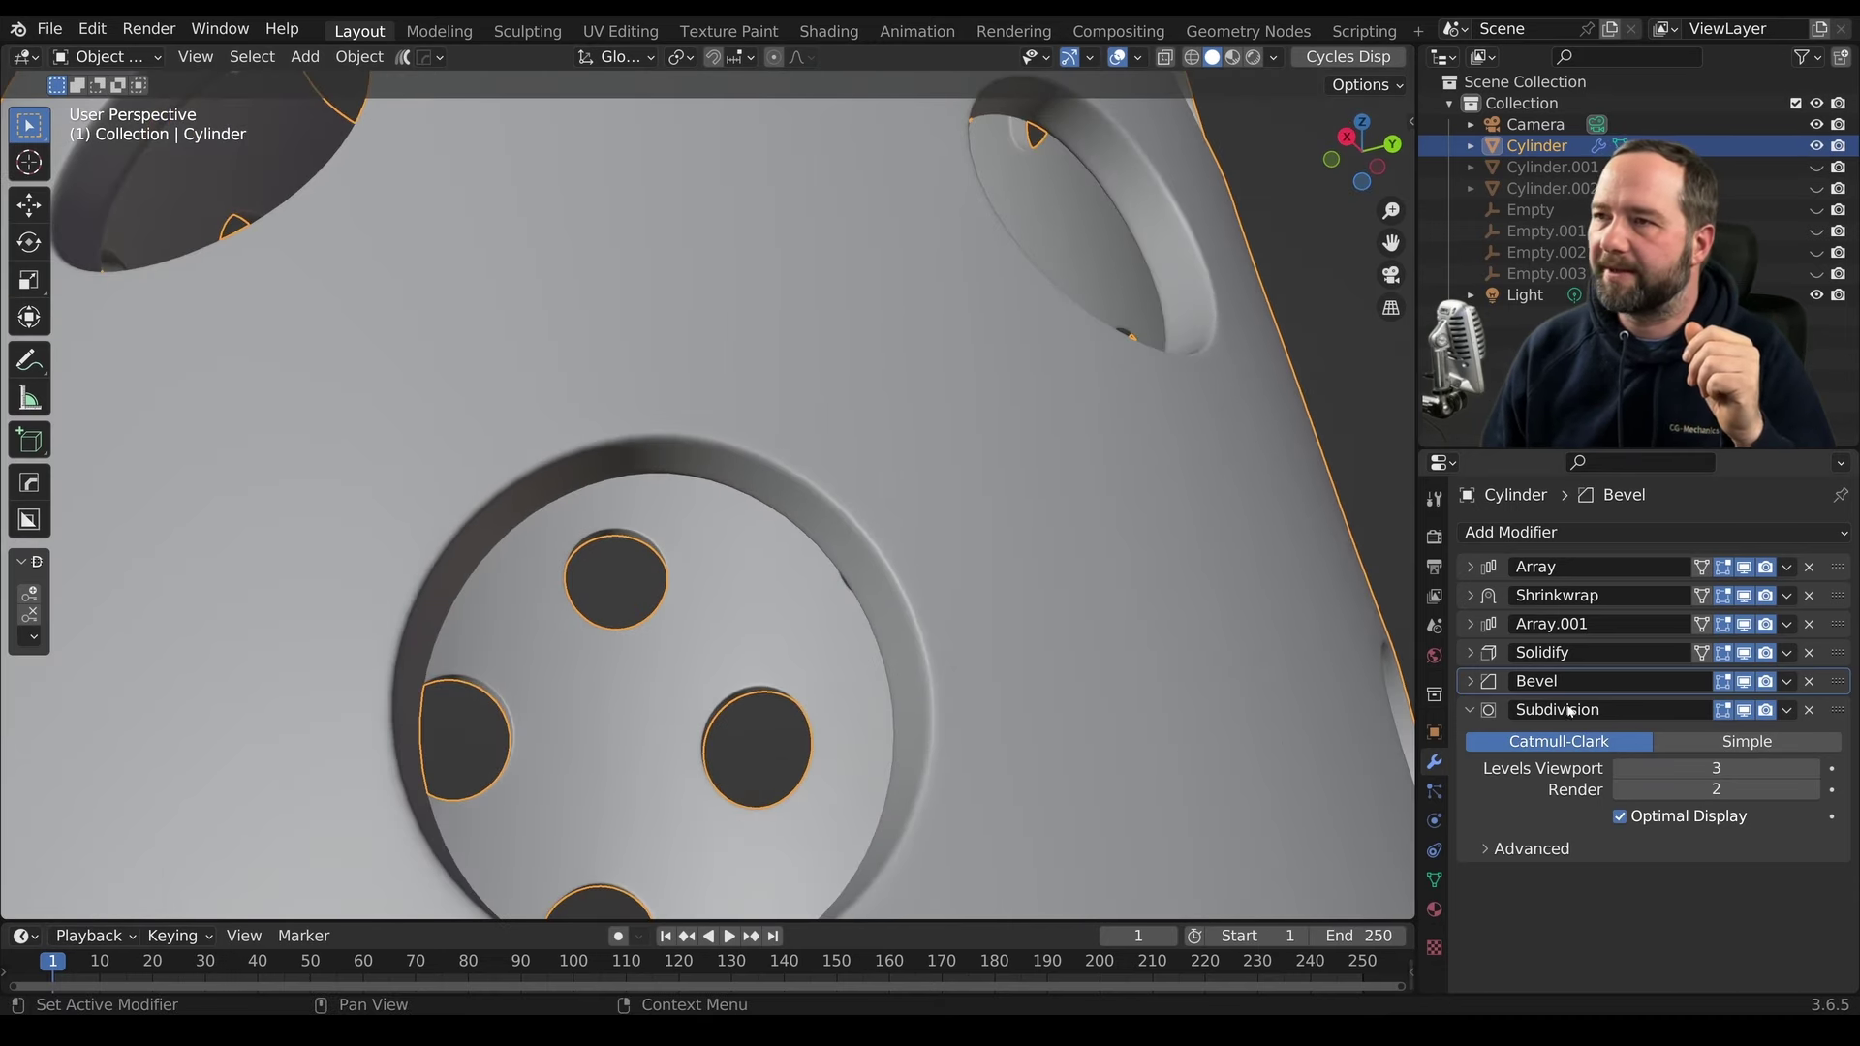
left_click(1813, 768)
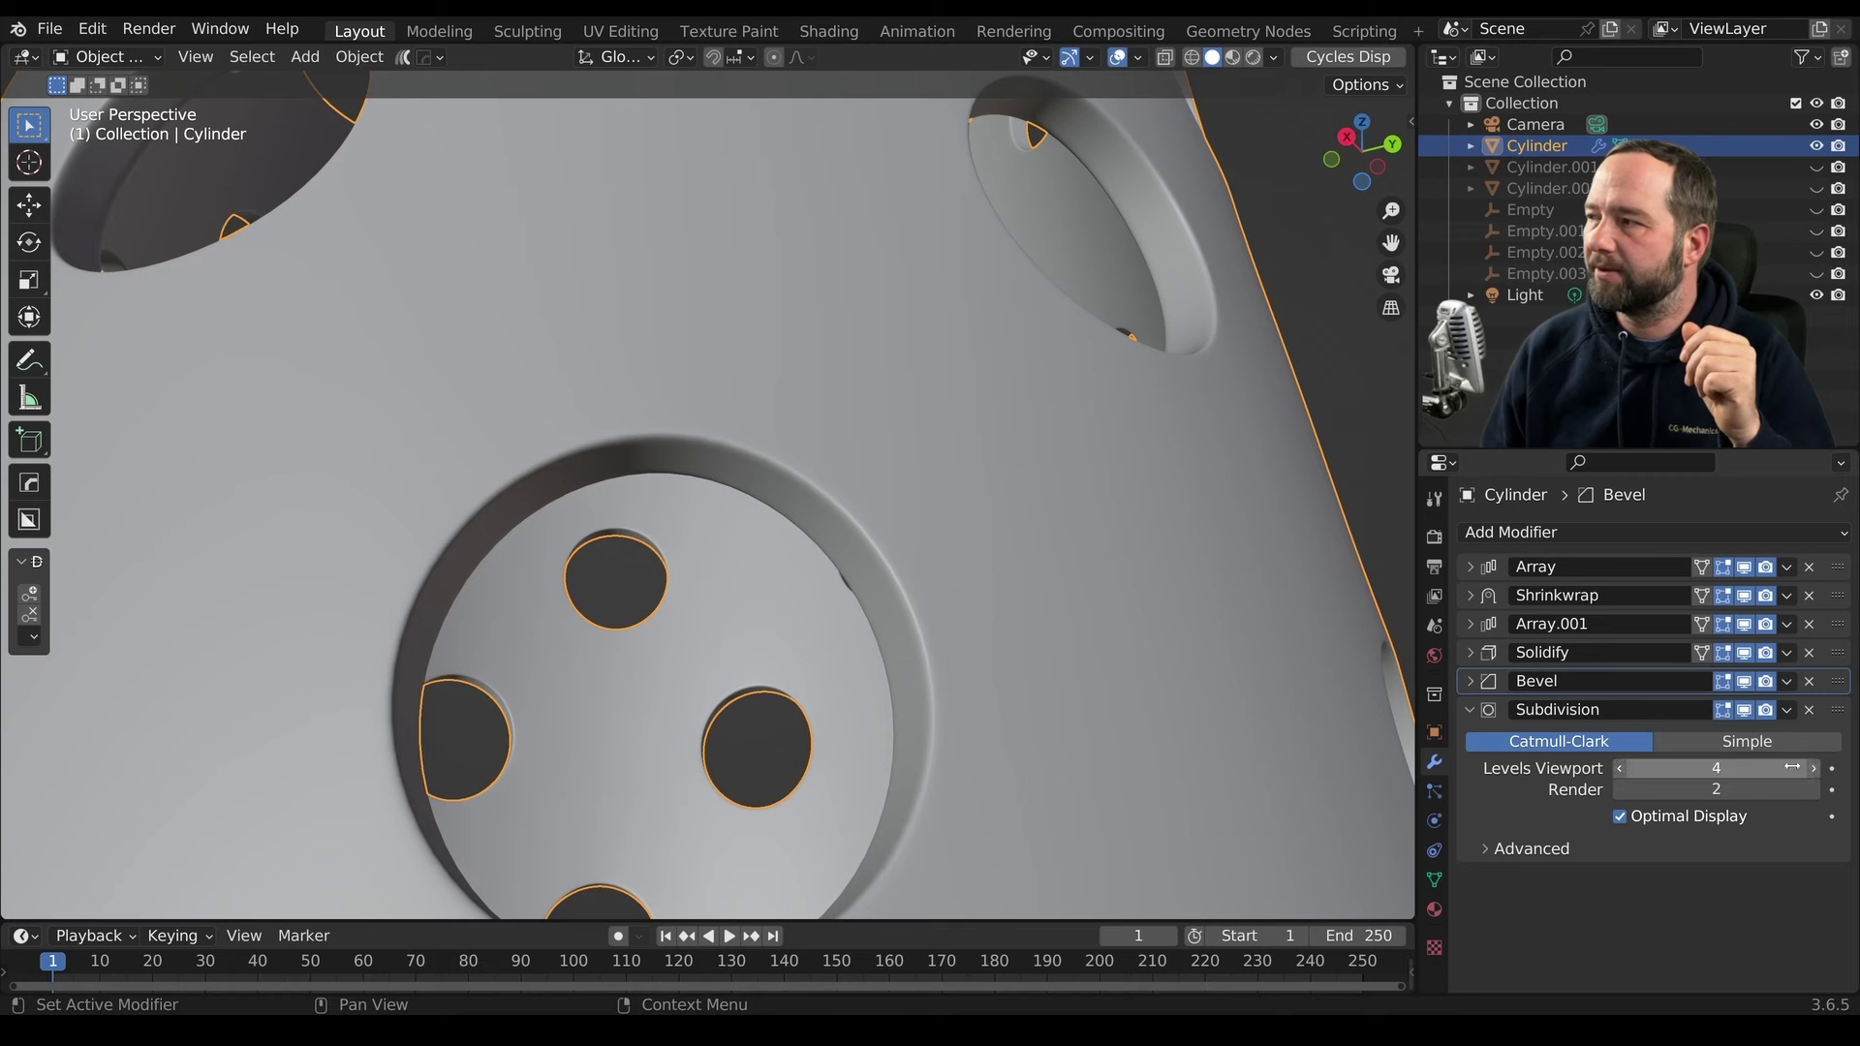
mouse_move(903, 548)
middle_mouse_down()
mouse_move(891, 591)
mouse_move(889, 569)
mouse_move(878, 579)
middle_mouse_up()
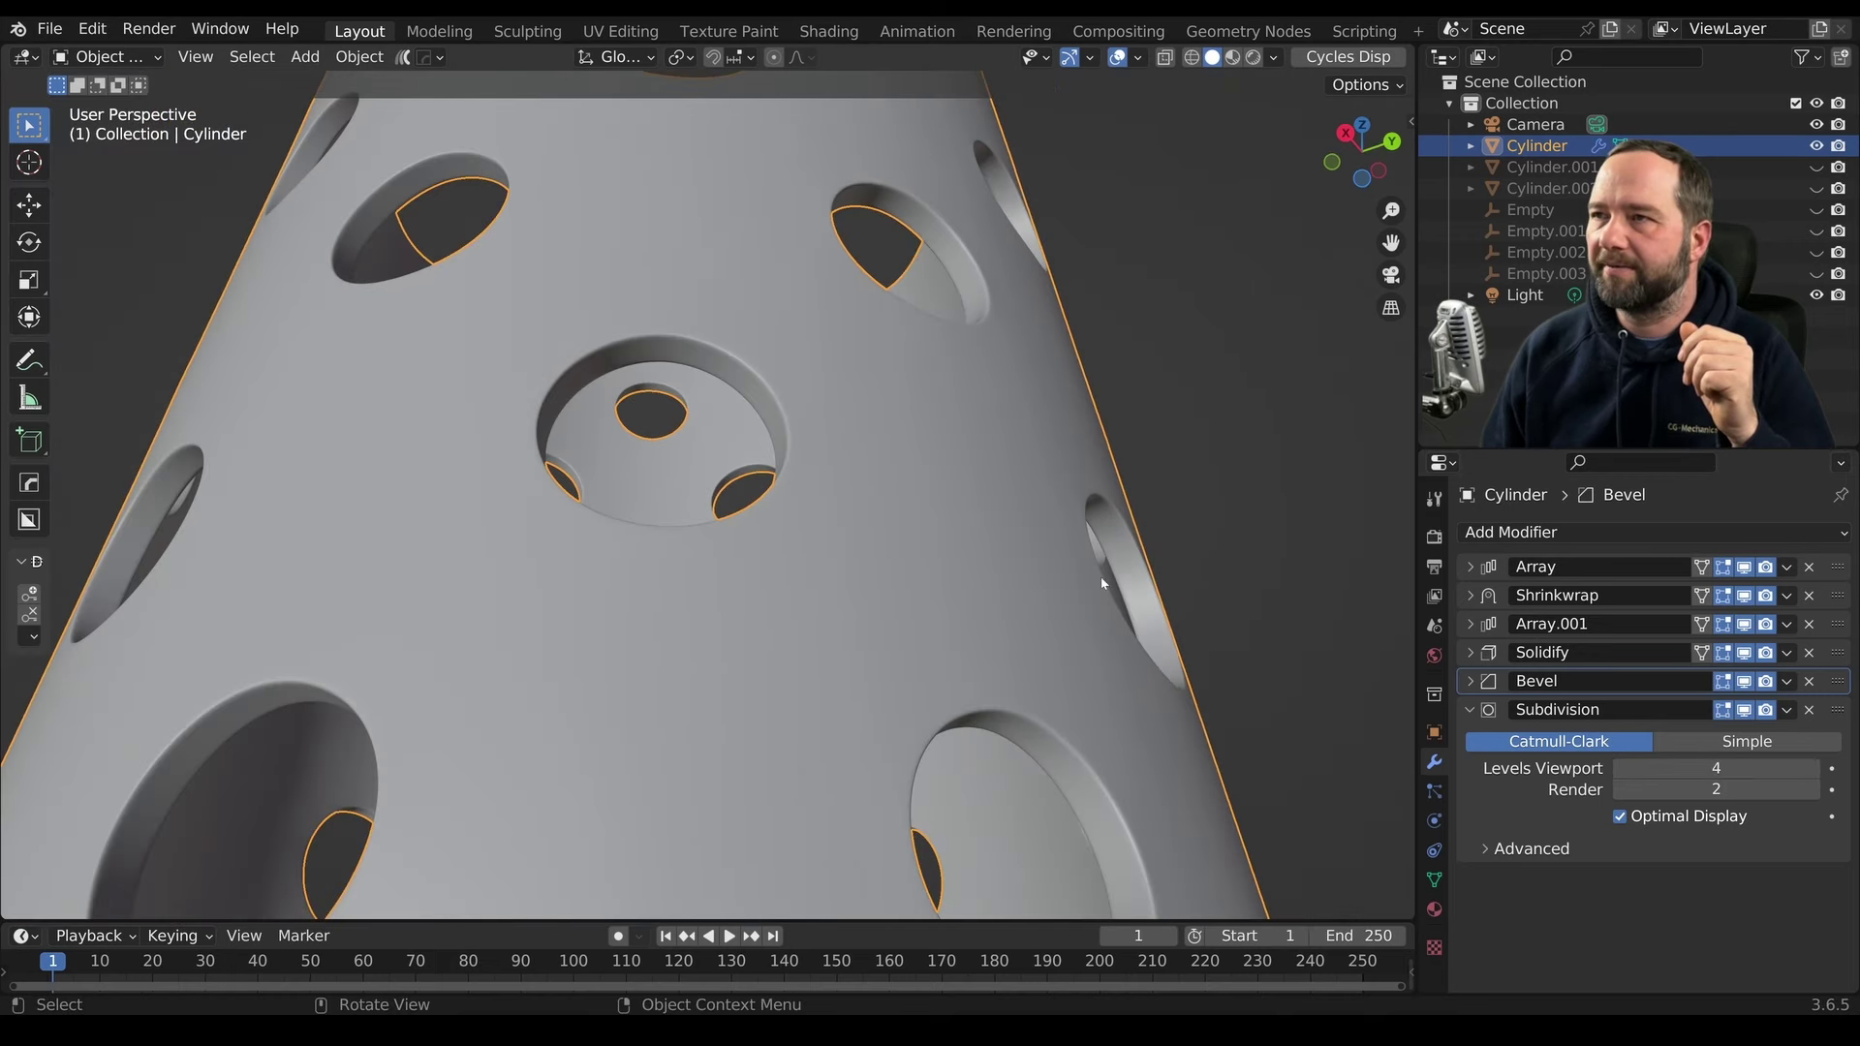
left_click(1620, 769)
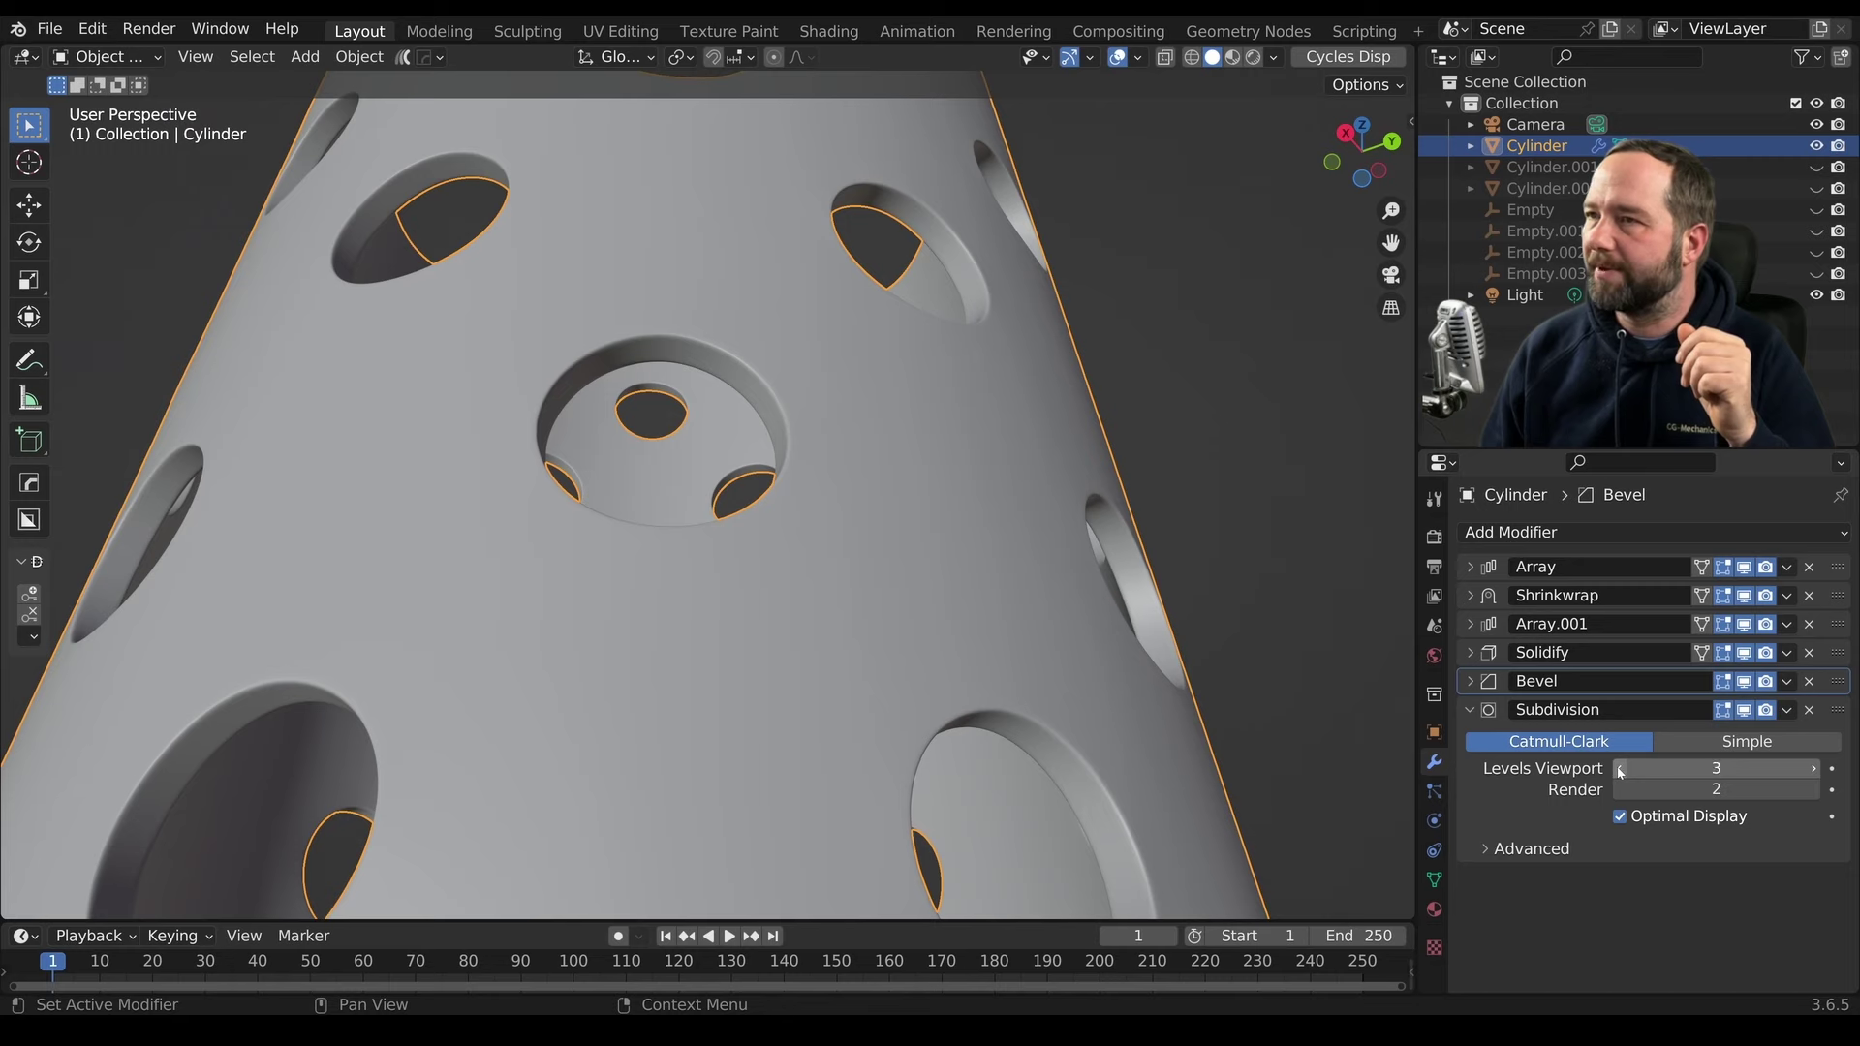
left_click(1620, 769)
Turn the Wireframe overlay back on
left_click(1138, 57)
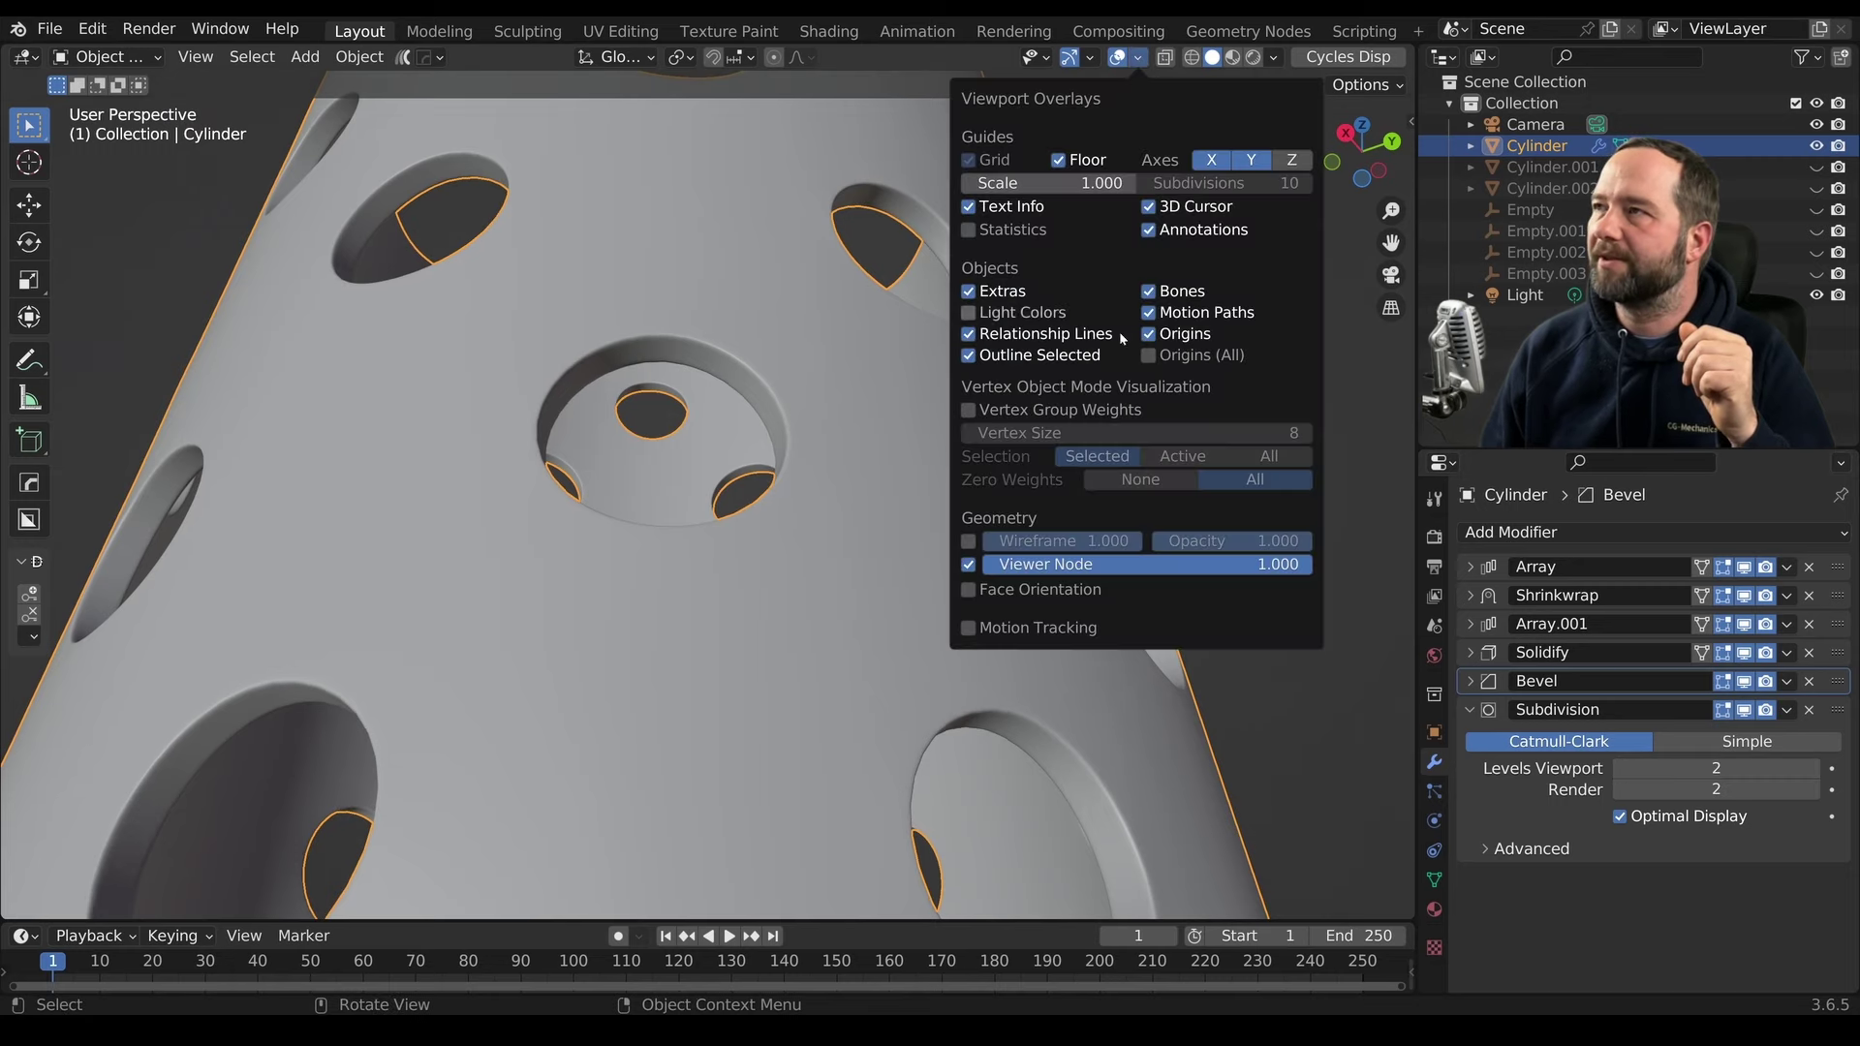
left_click(968, 541)
scroll(780, 373, "down", 3)
scroll(780, 373, "down", 2)
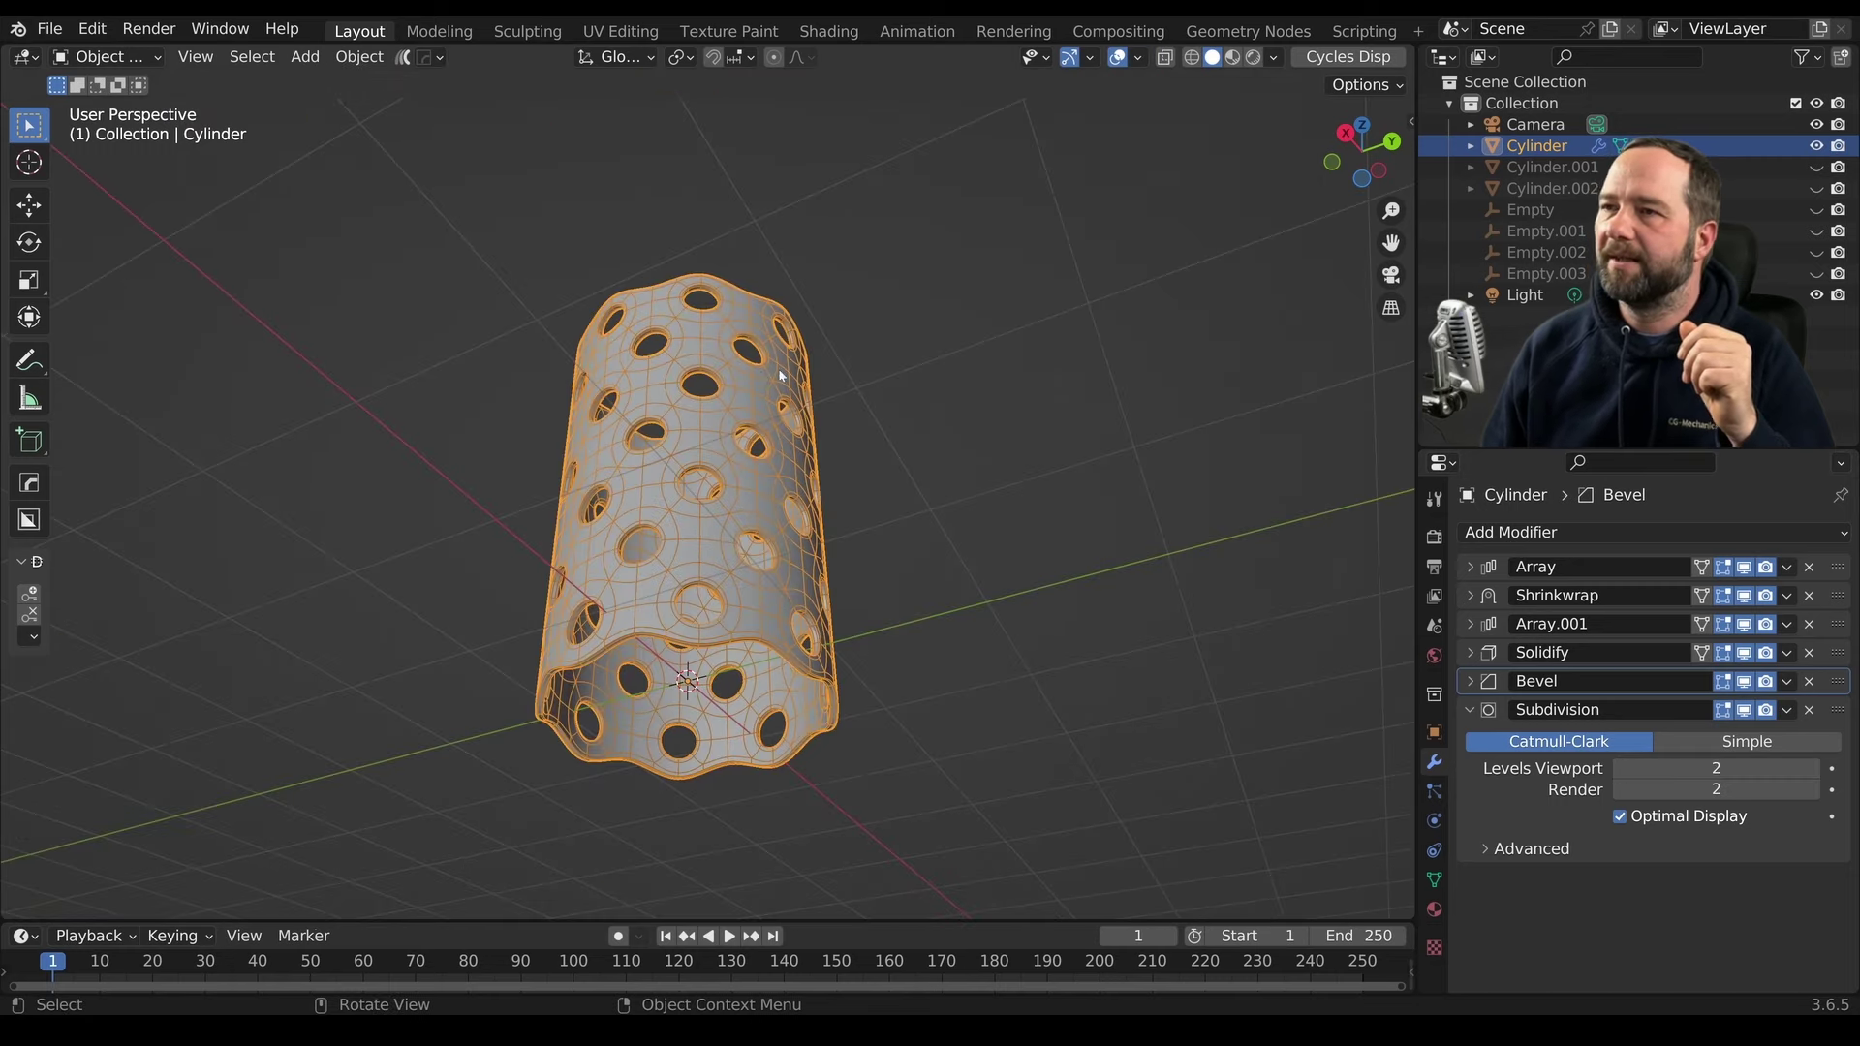
mouse_move(781, 373)
middle_mouse_down()
mouse_move(813, 572)
mouse_move(773, 544)
mouse_move(732, 411)
mouse_move(606, 220)
middle_mouse_up()
mouse_move(787, 503)
middle_mouse_down()
mouse_move(638, 426)
mouse_move(656, 380)
middle_mouse_up()
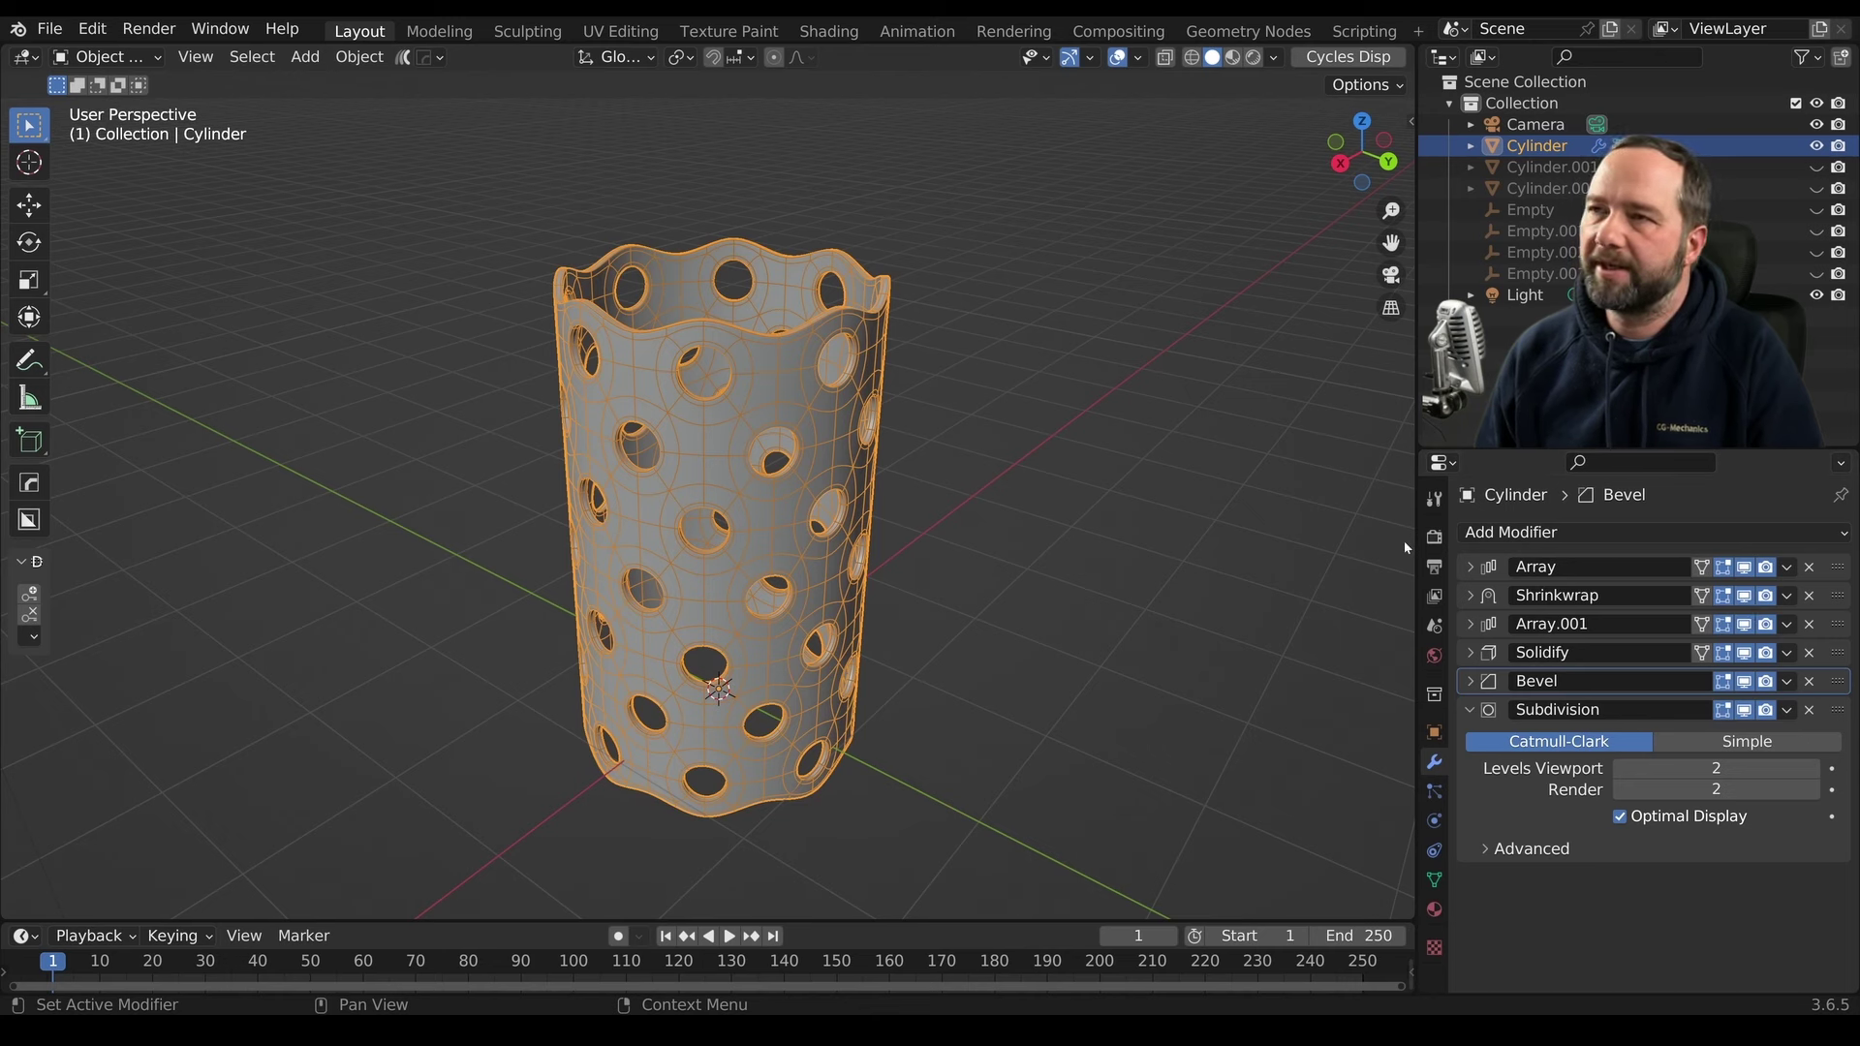
Apply the Array, Shrinkwrap and Array.001 modifiers to the mesh
left_click(1788, 569)
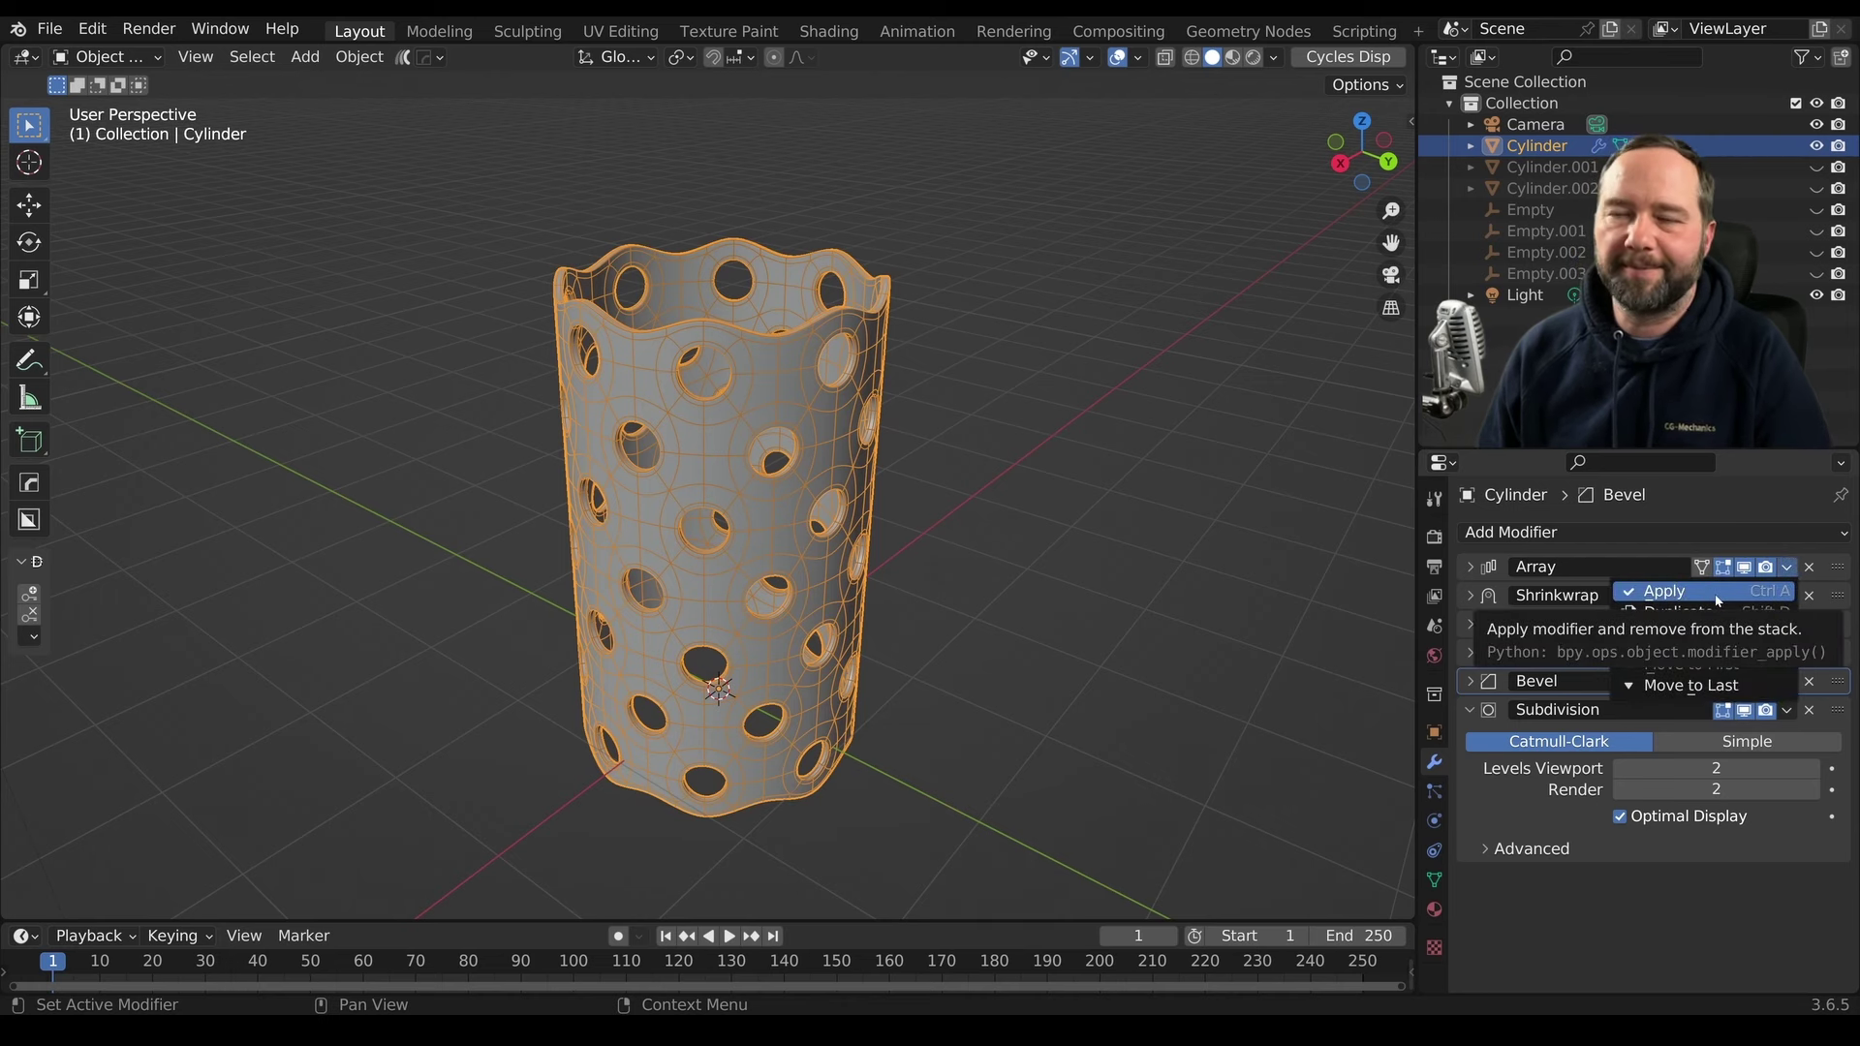
left_click(1718, 601)
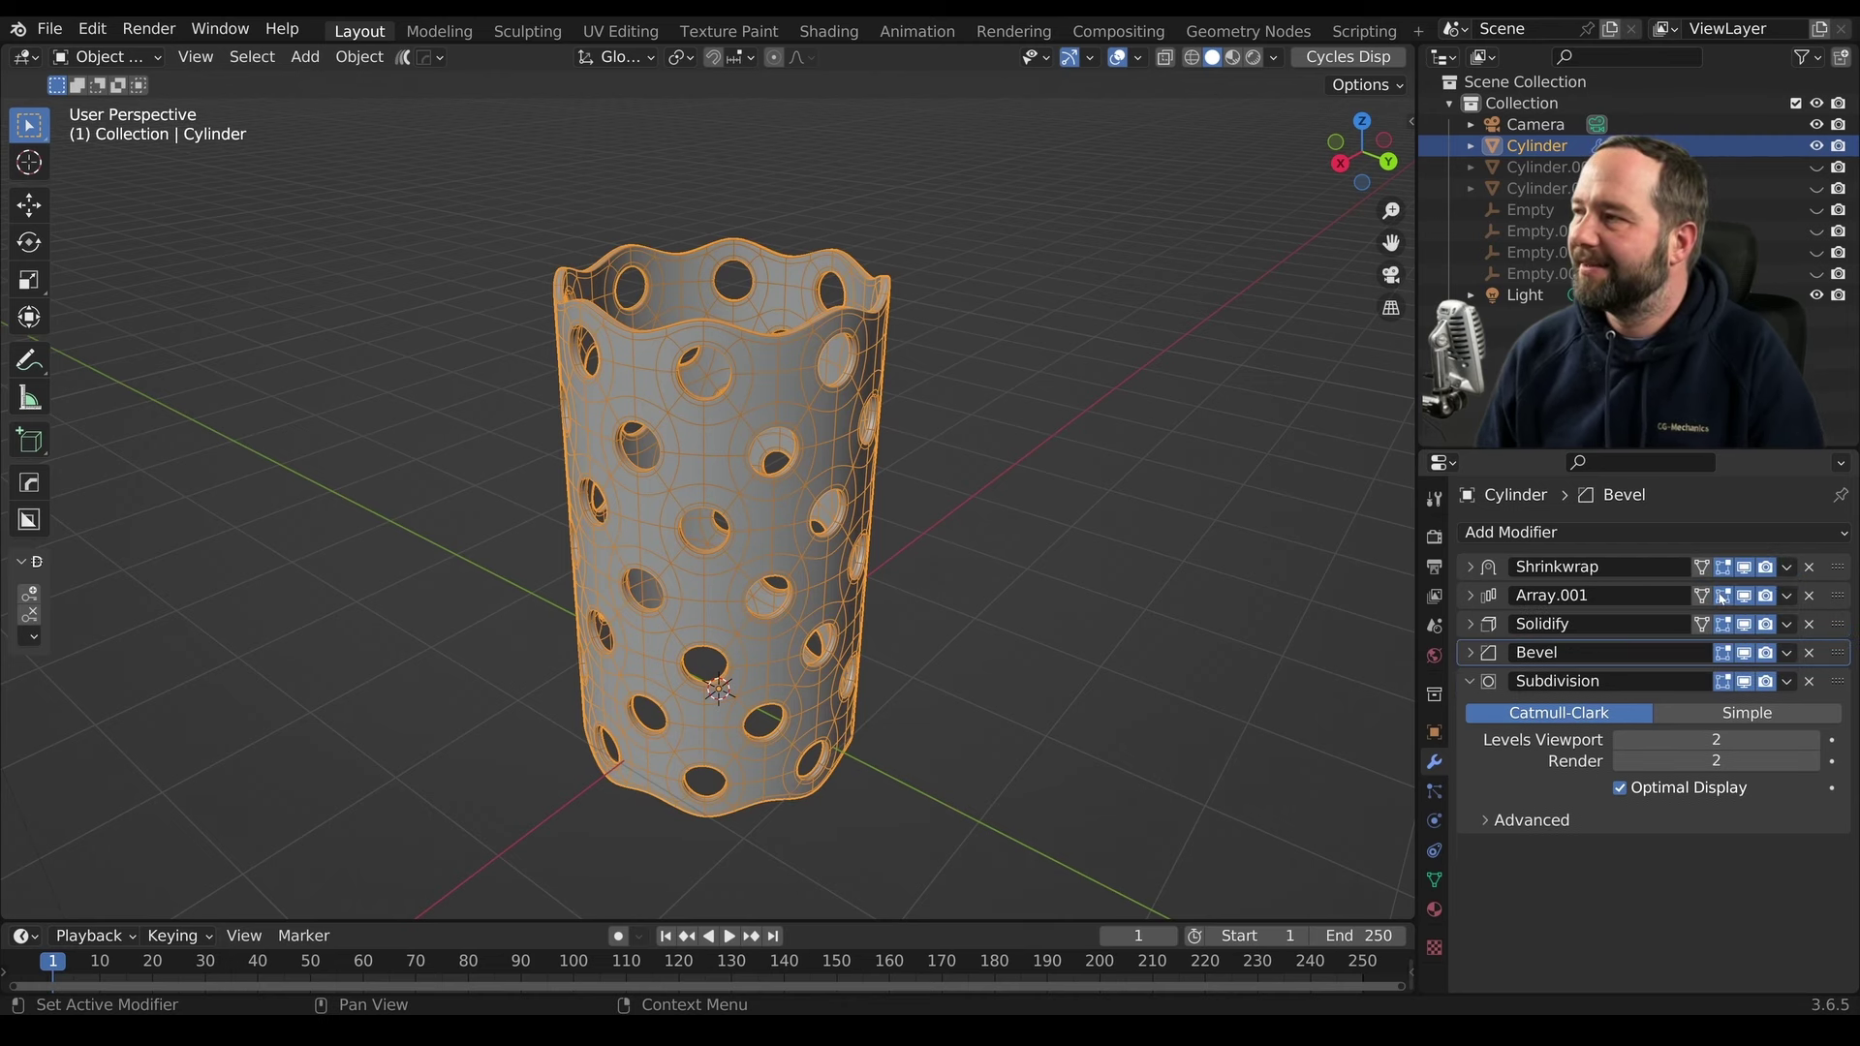
left_click(1789, 571)
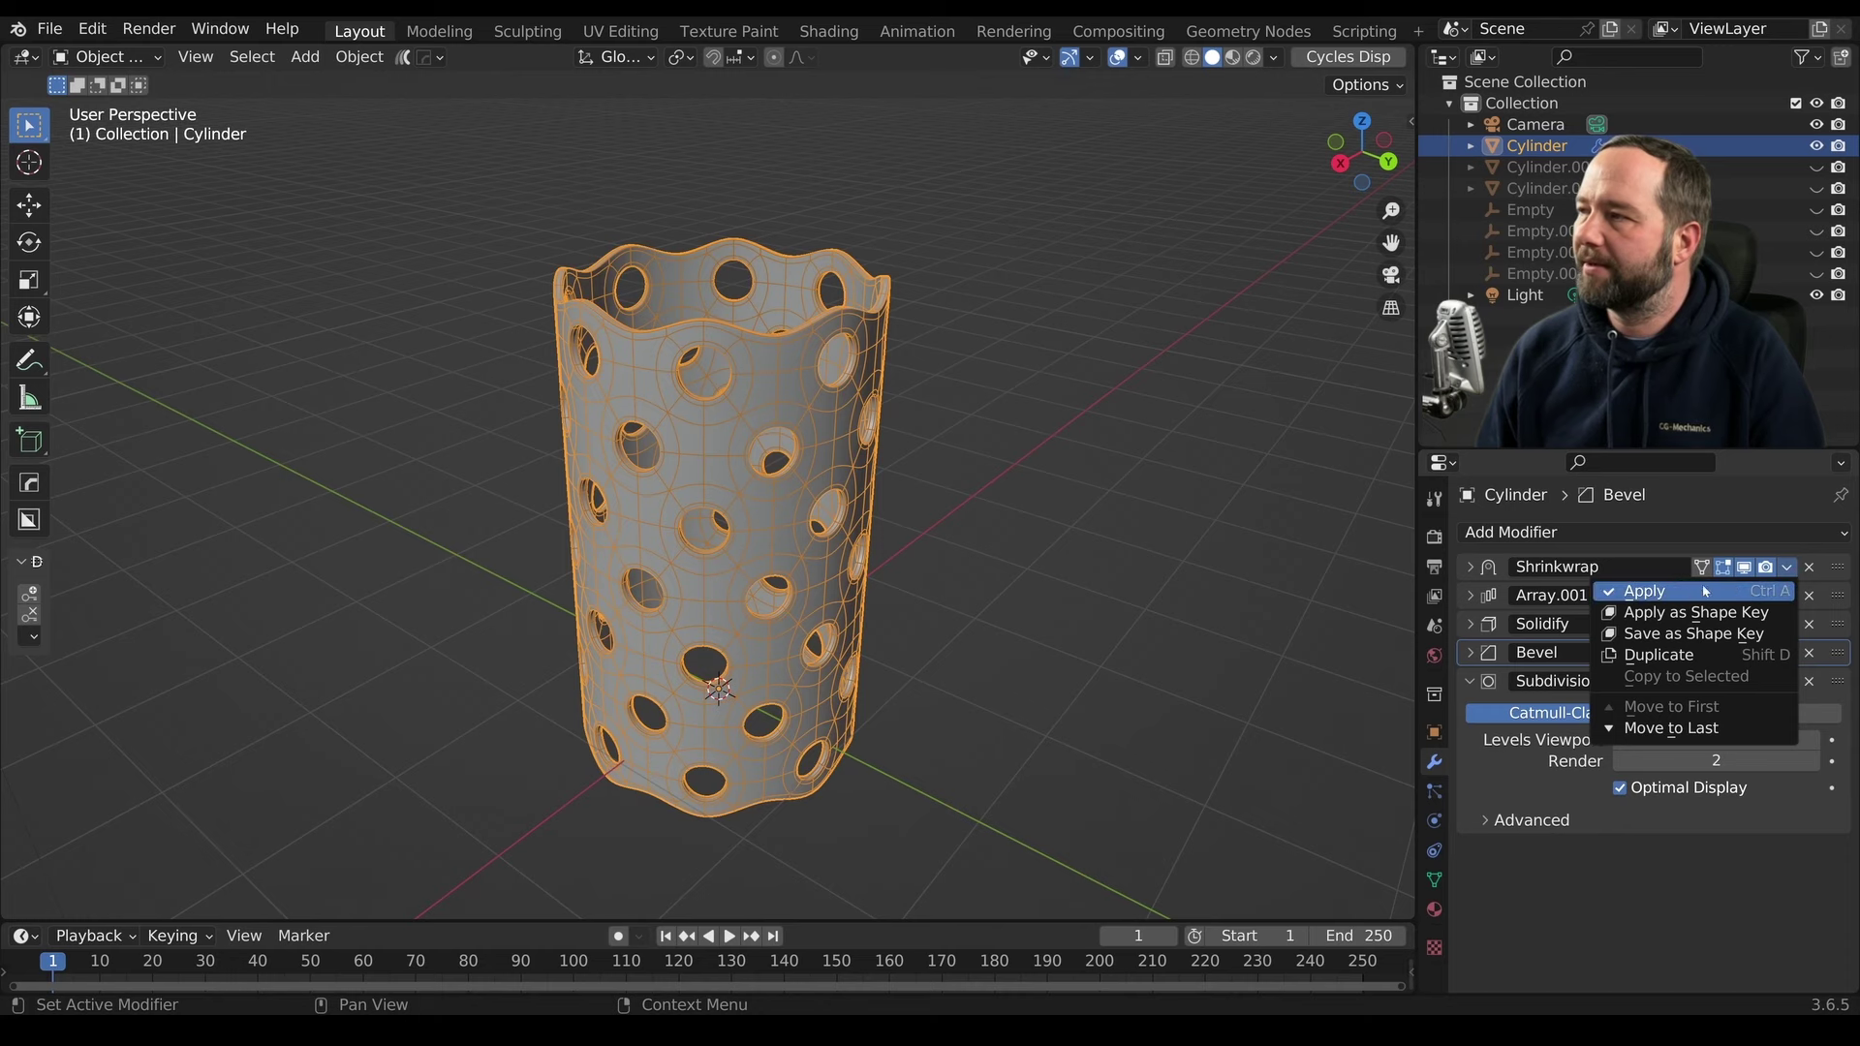
left_click(1670, 593)
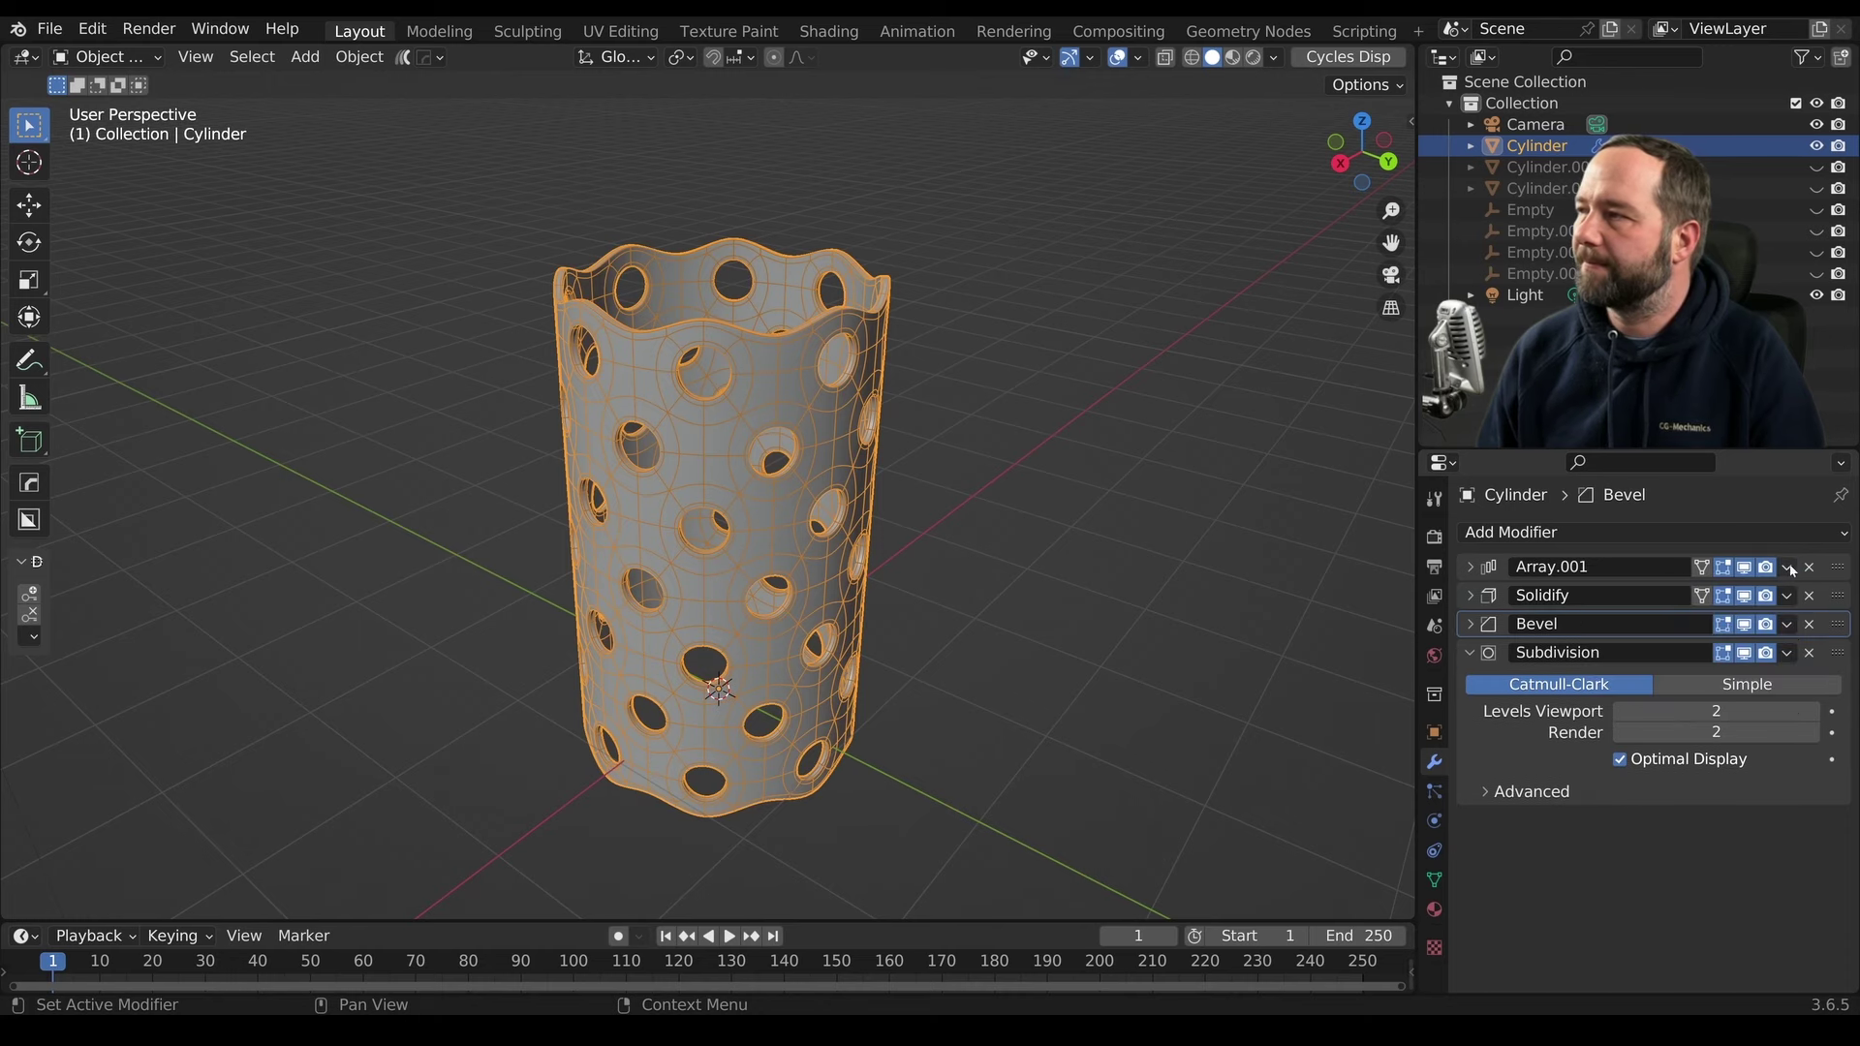
left_click(1790, 571)
left_click(1692, 597)
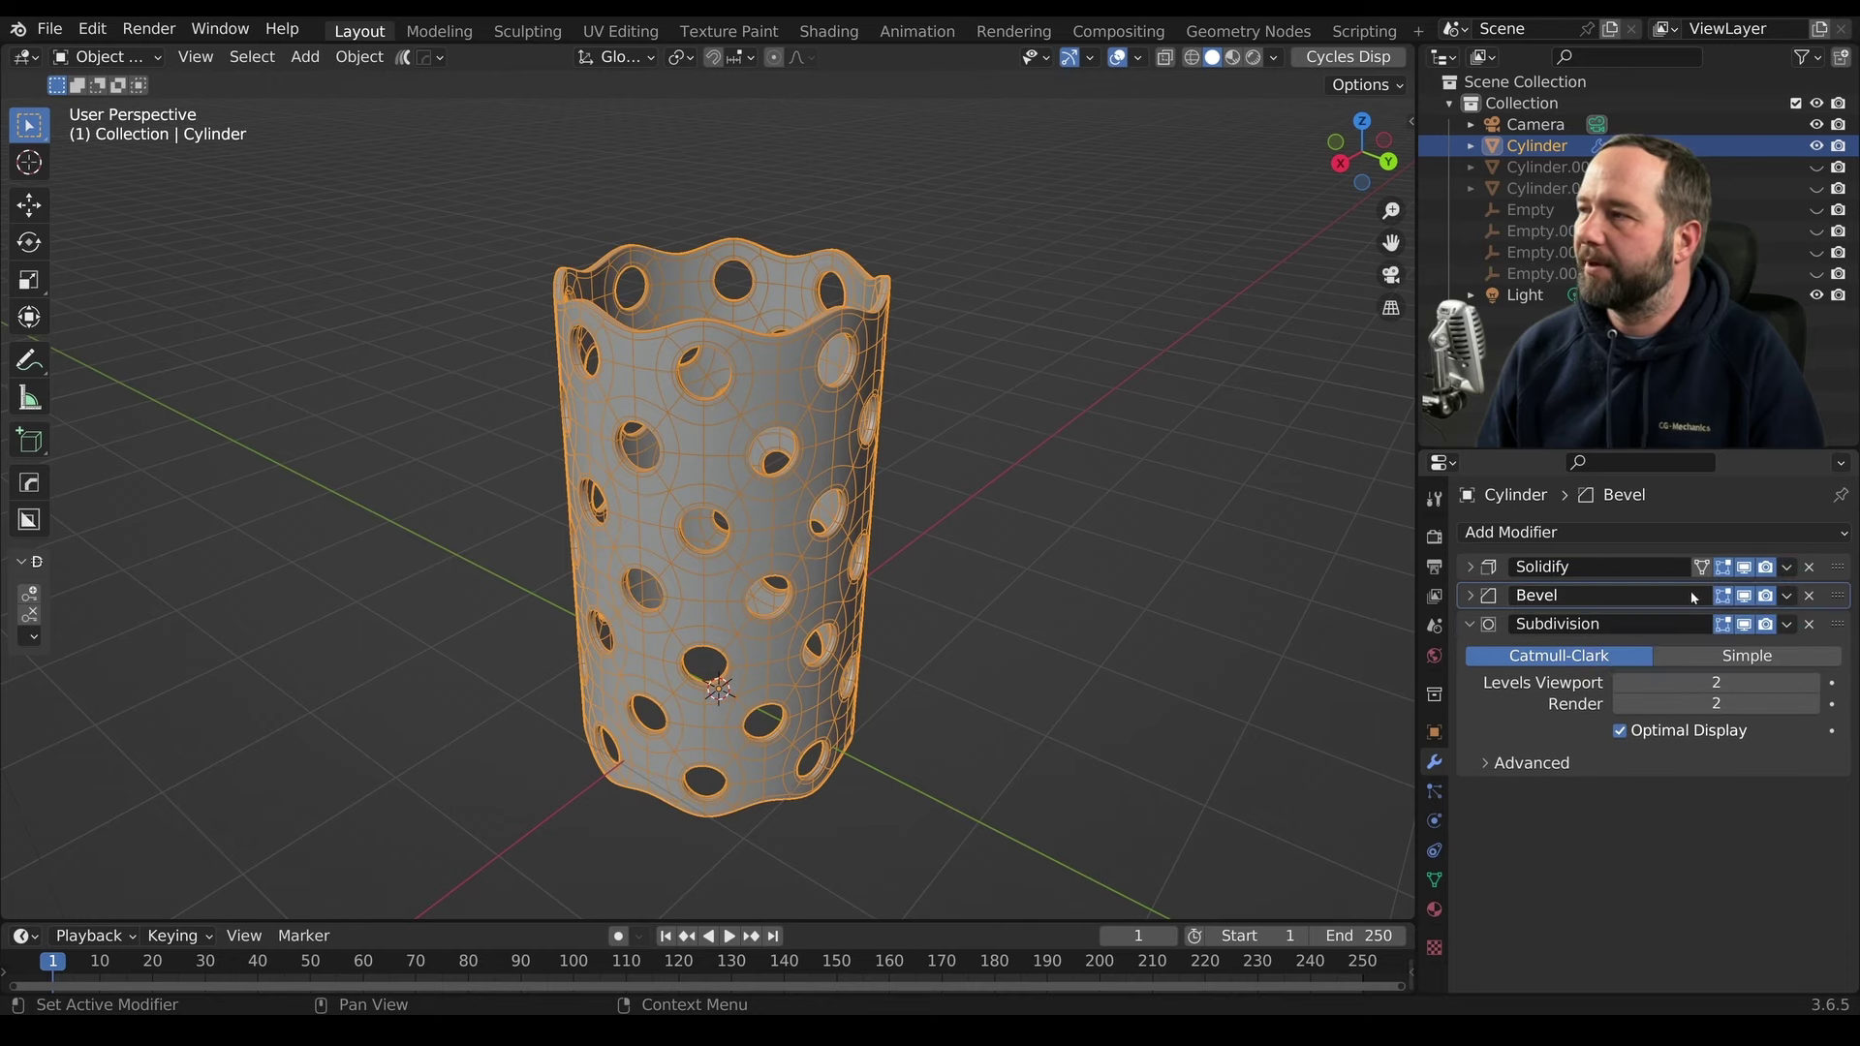
Turn off the Wireframe overlay
middle_click_drag(834, 453, 830, 491)
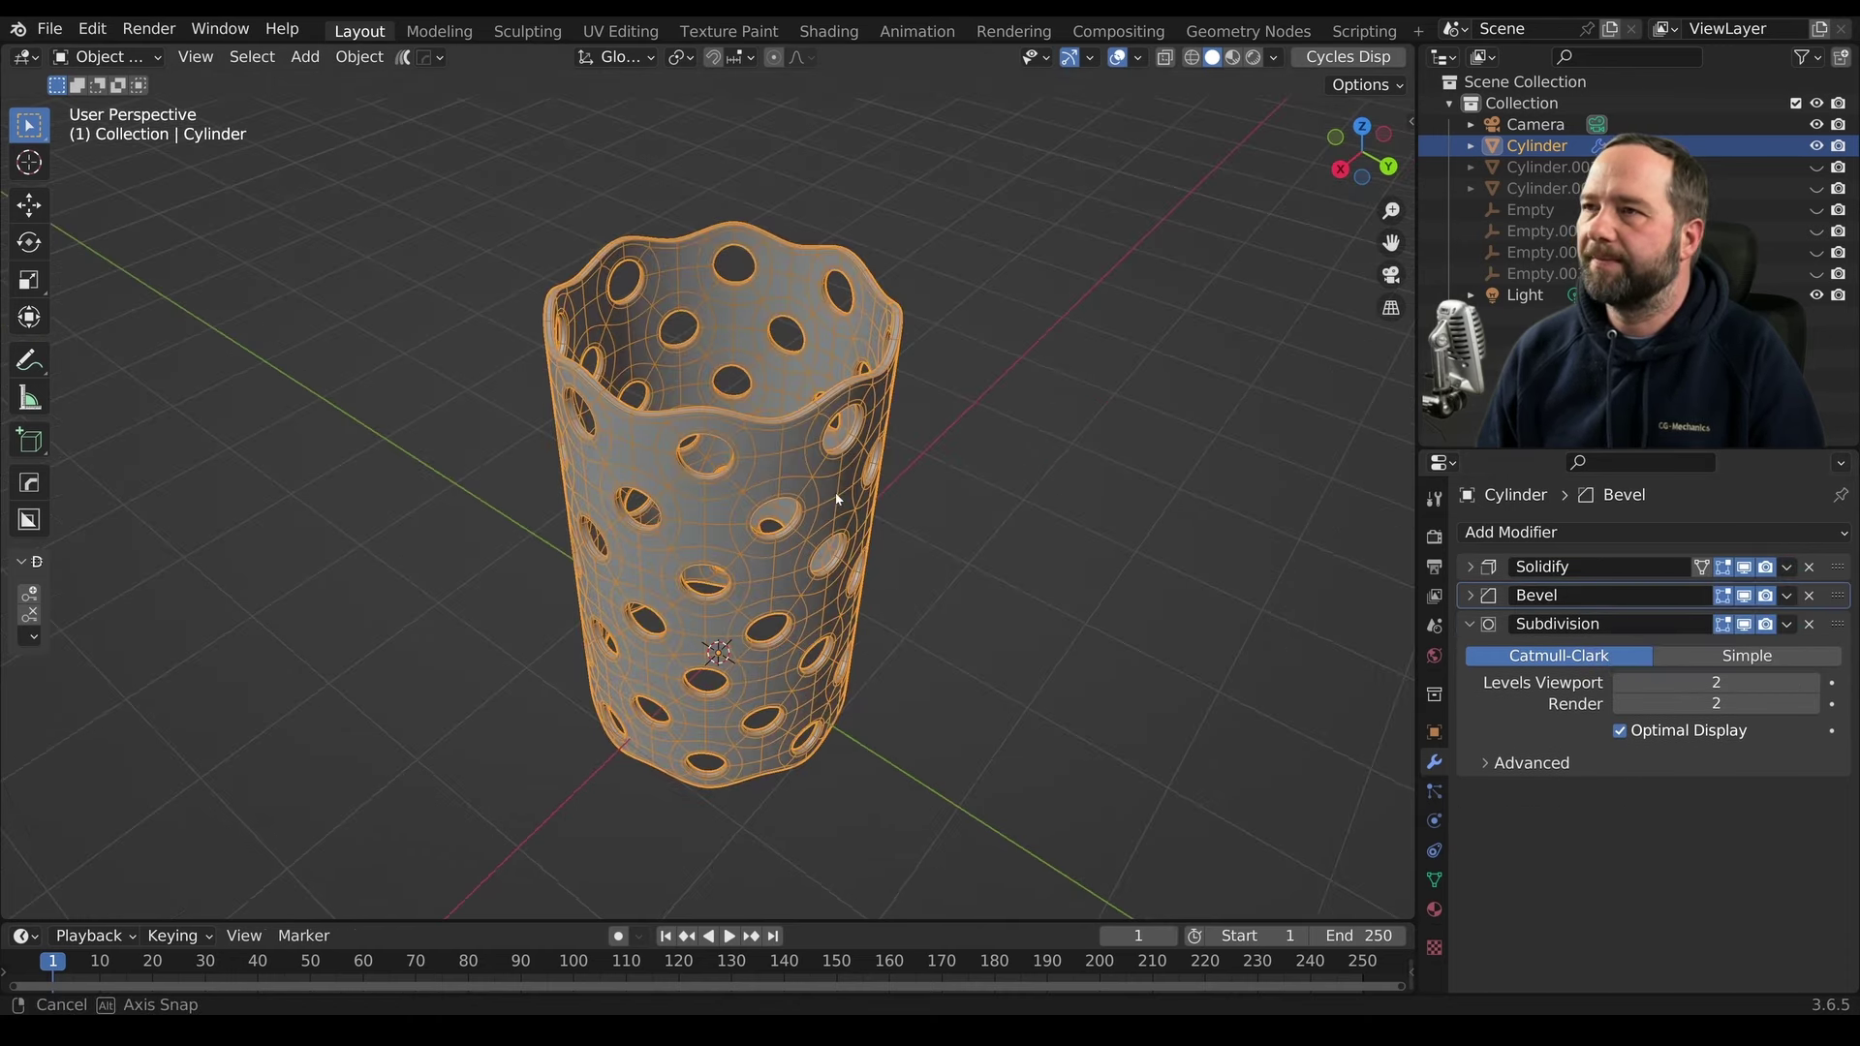
left_click(1137, 58)
left_click(967, 541)
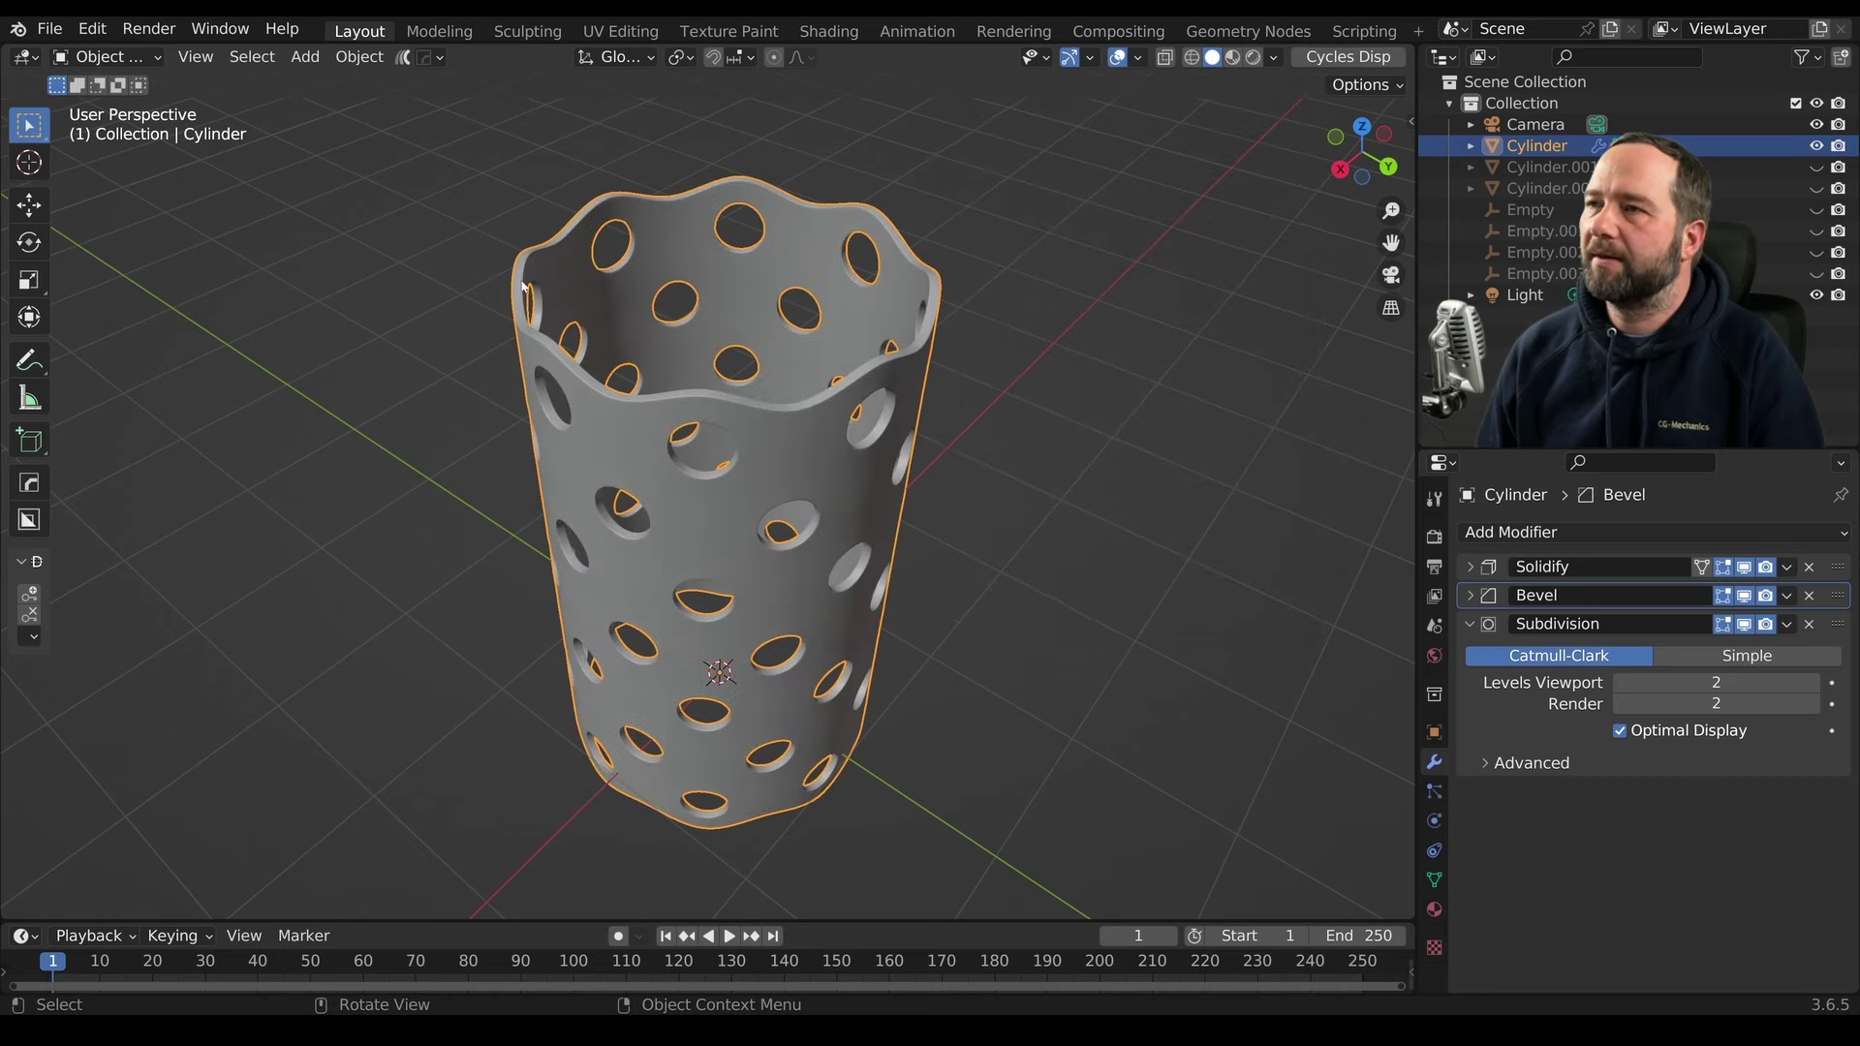
Enter Edit Mode and select the tube's top rim edge loop
key("Tab")
scroll(857, 370, "up", 2)
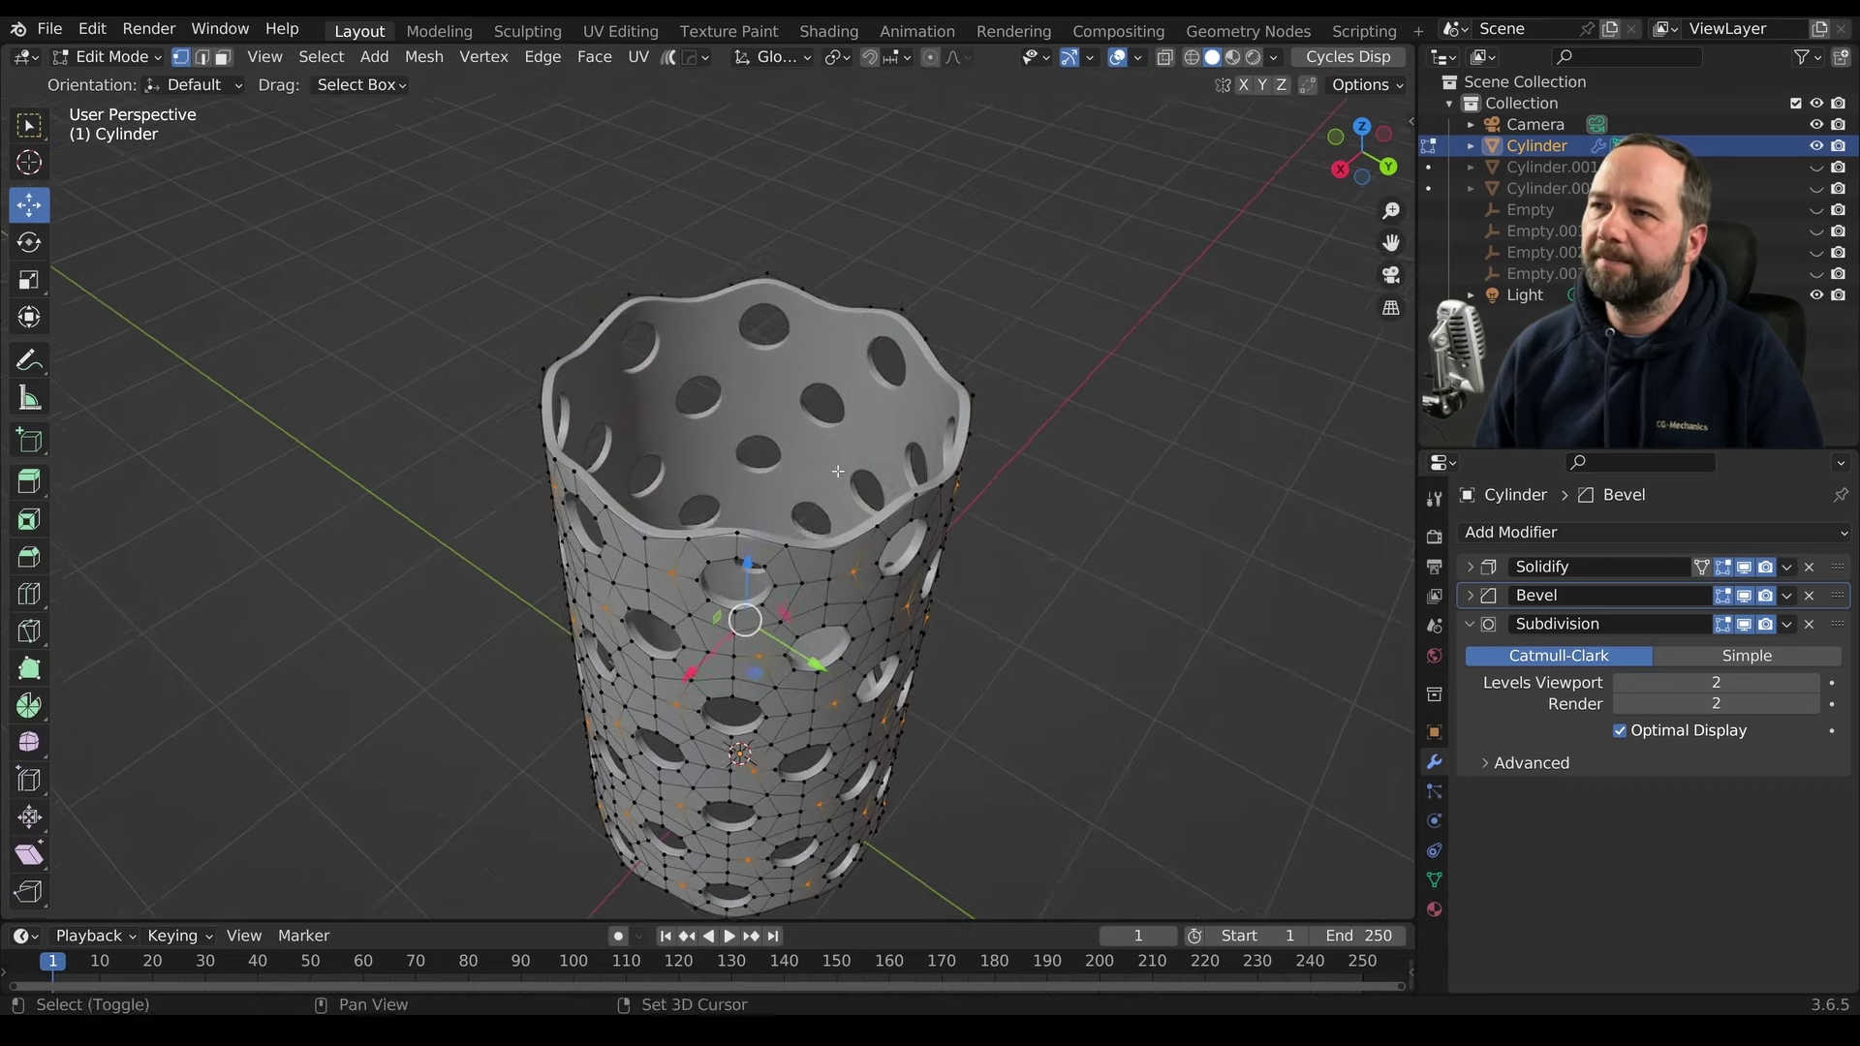
scroll(856, 370, "up", 3)
scroll(856, 370, "up", 2)
scroll(856, 370, "down", 3)
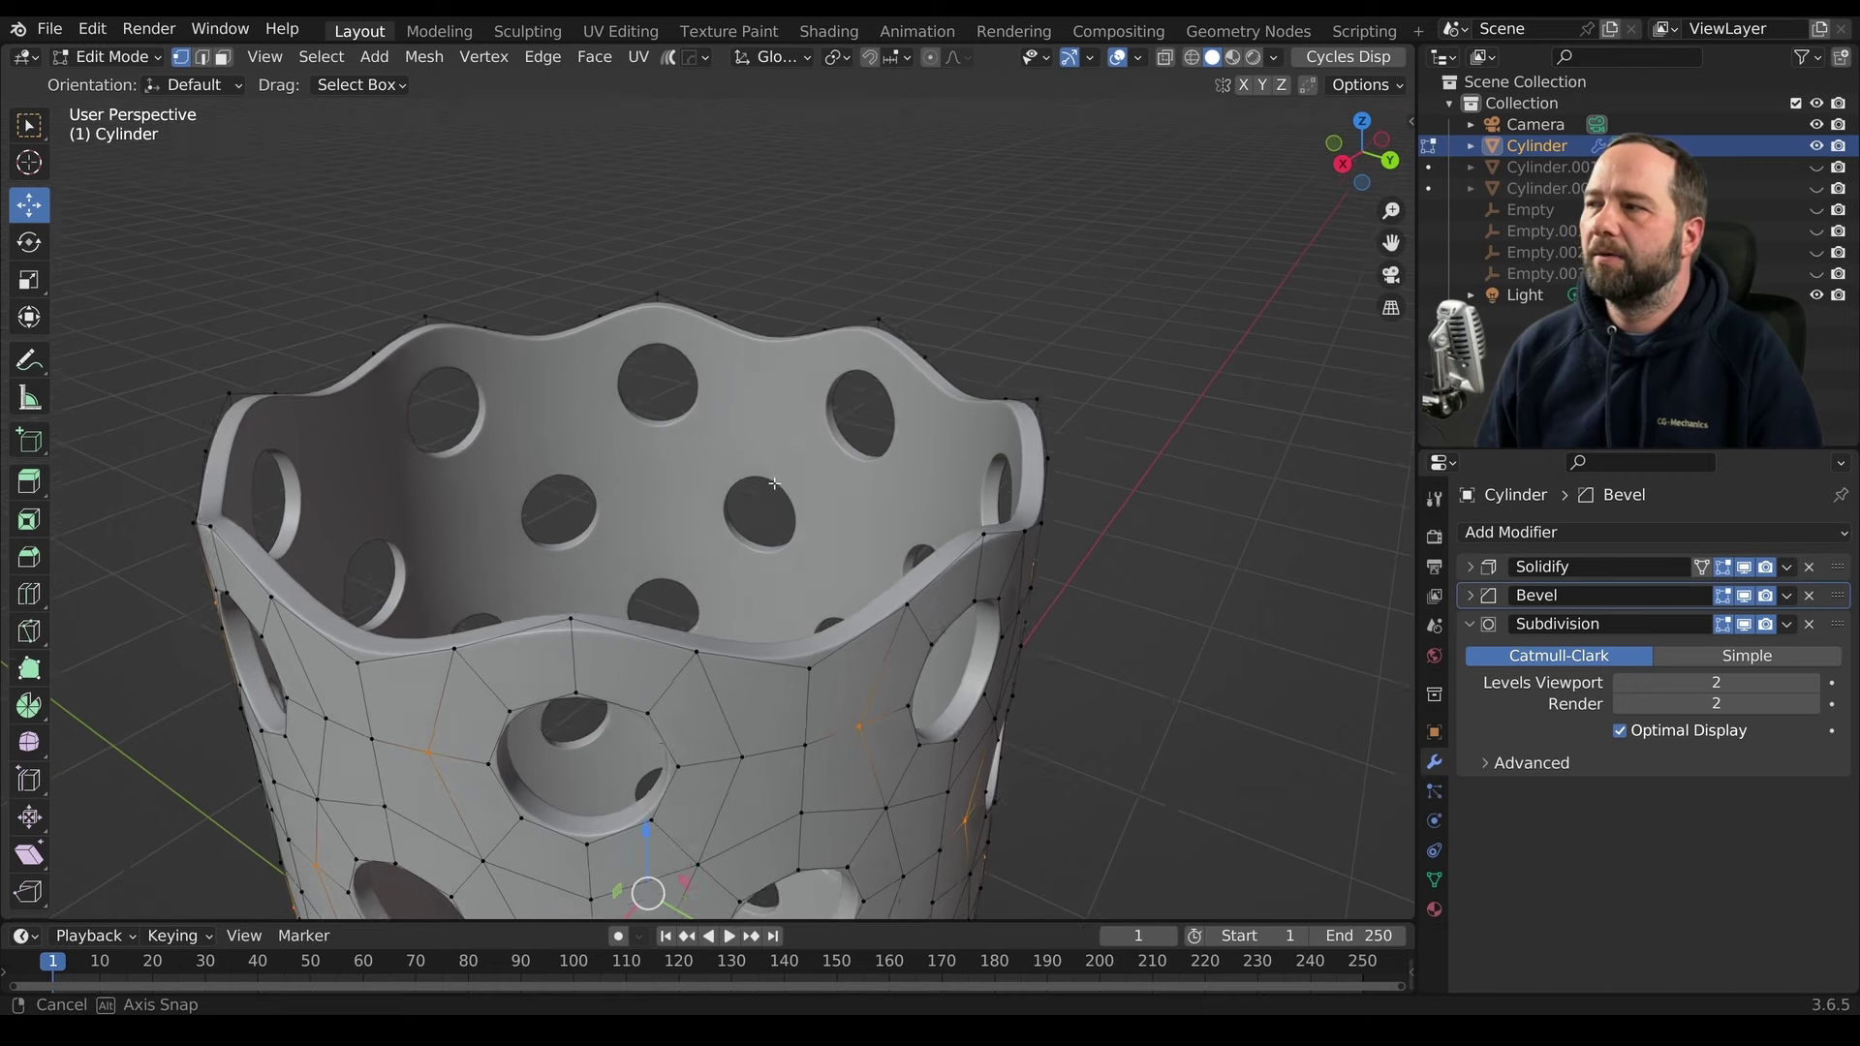
scroll(1066, 542, "up", 2)
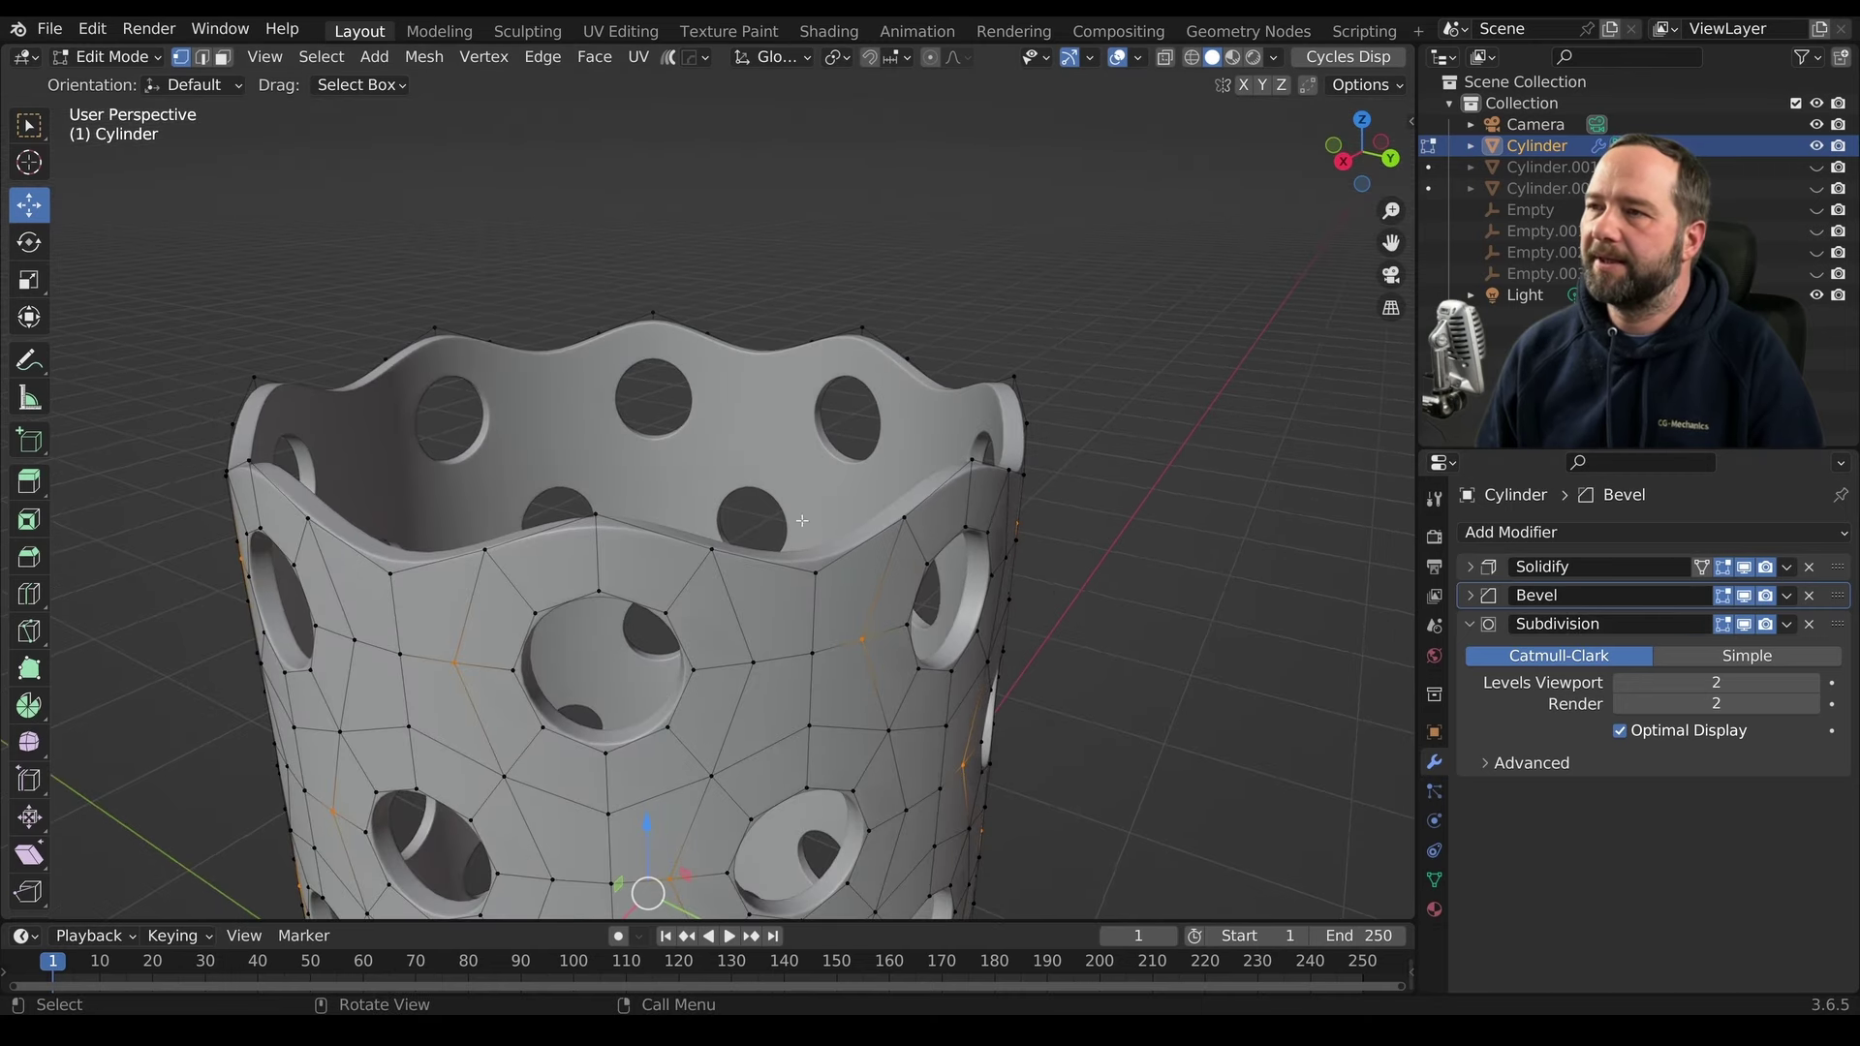
left_click(754, 550)
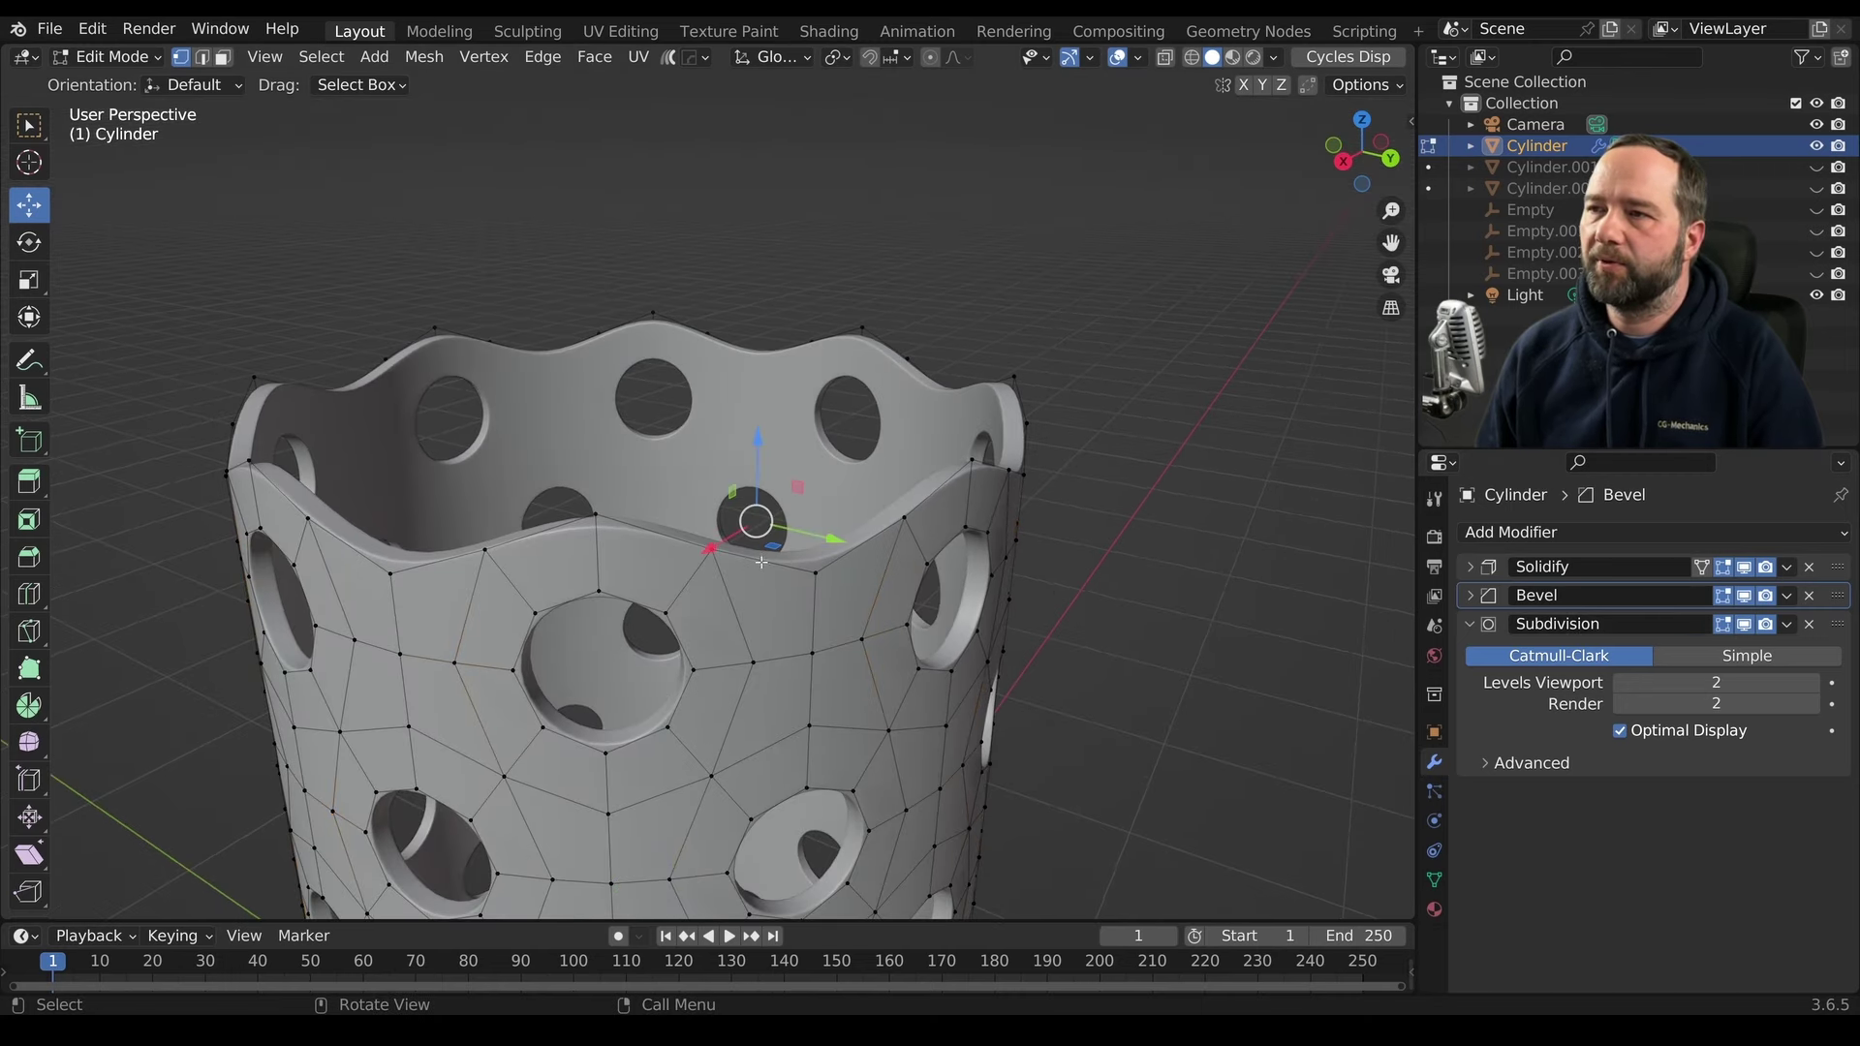
left_click(756, 560, "alt")
mouse_move(756, 560)
middle_mouse_down()
mouse_move(789, 542)
mouse_move(737, 530)
middle_mouse_up()
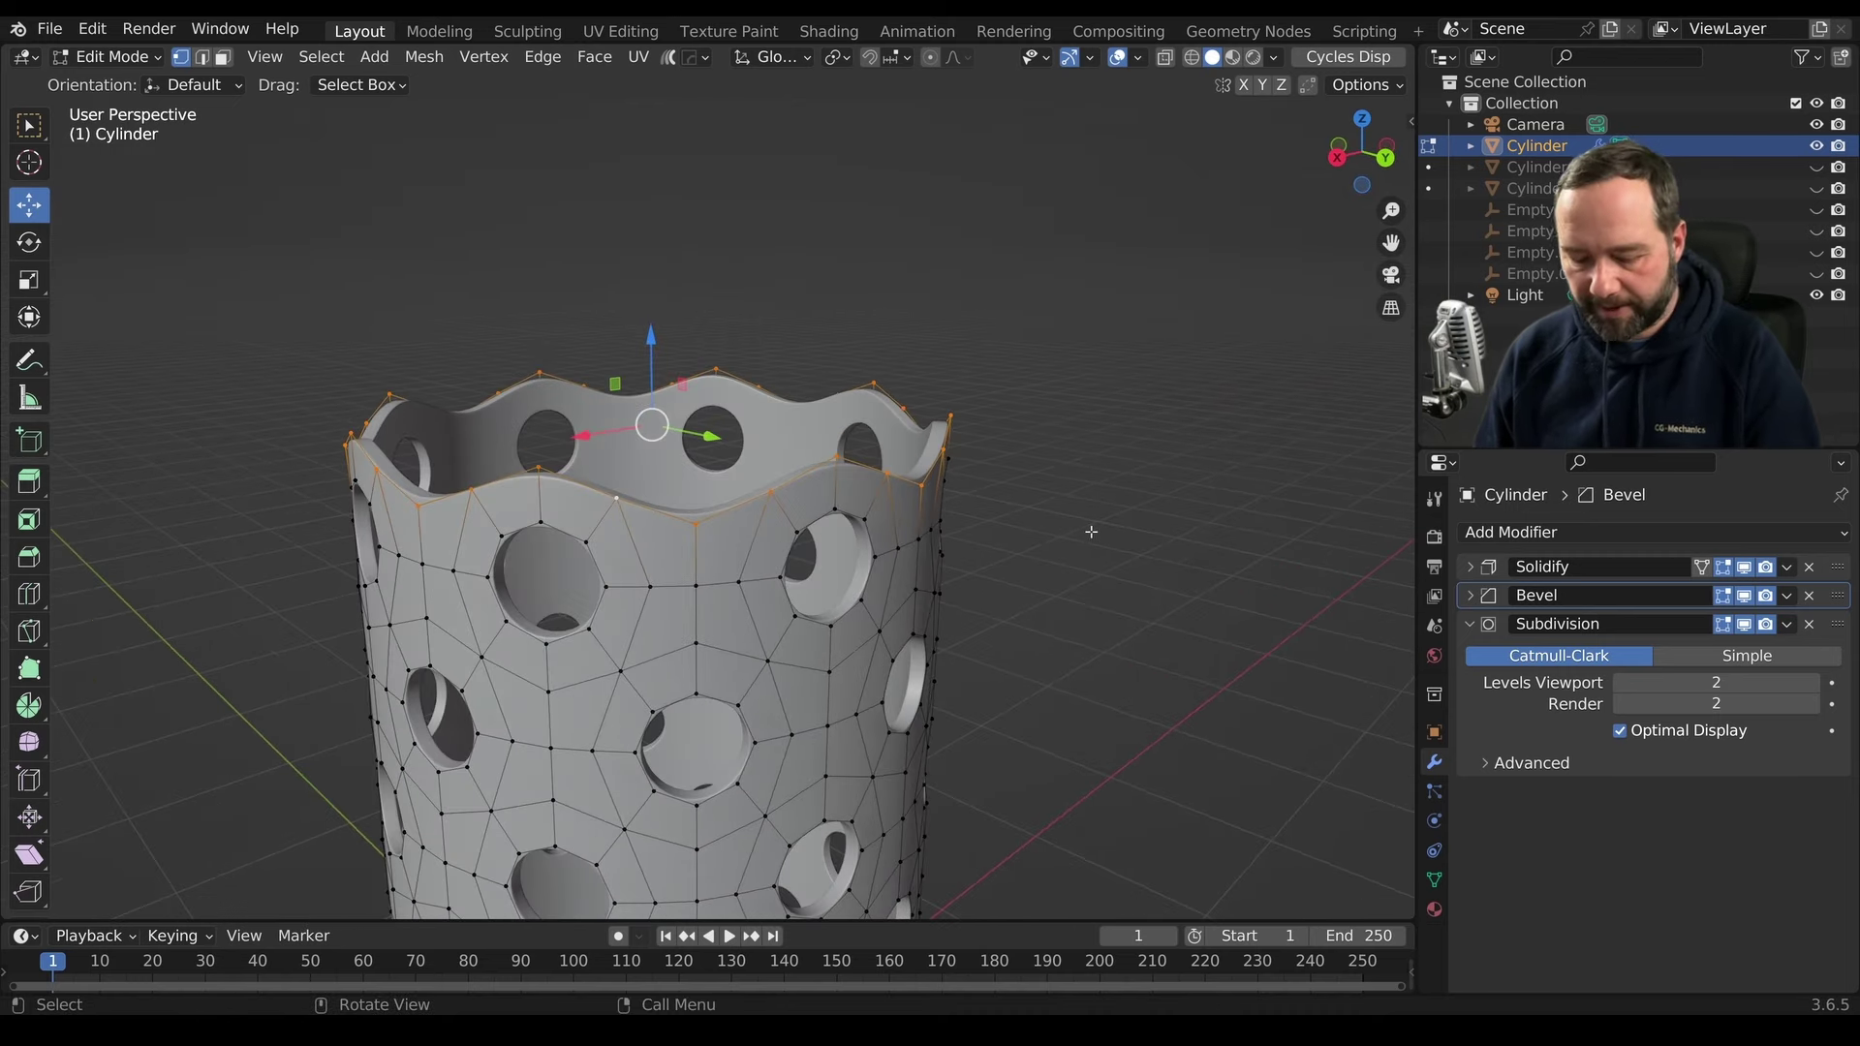
Flatten the rim with a zero Z scale and hide Subdivision in the viewport
key("s")
key("z")
key("0")
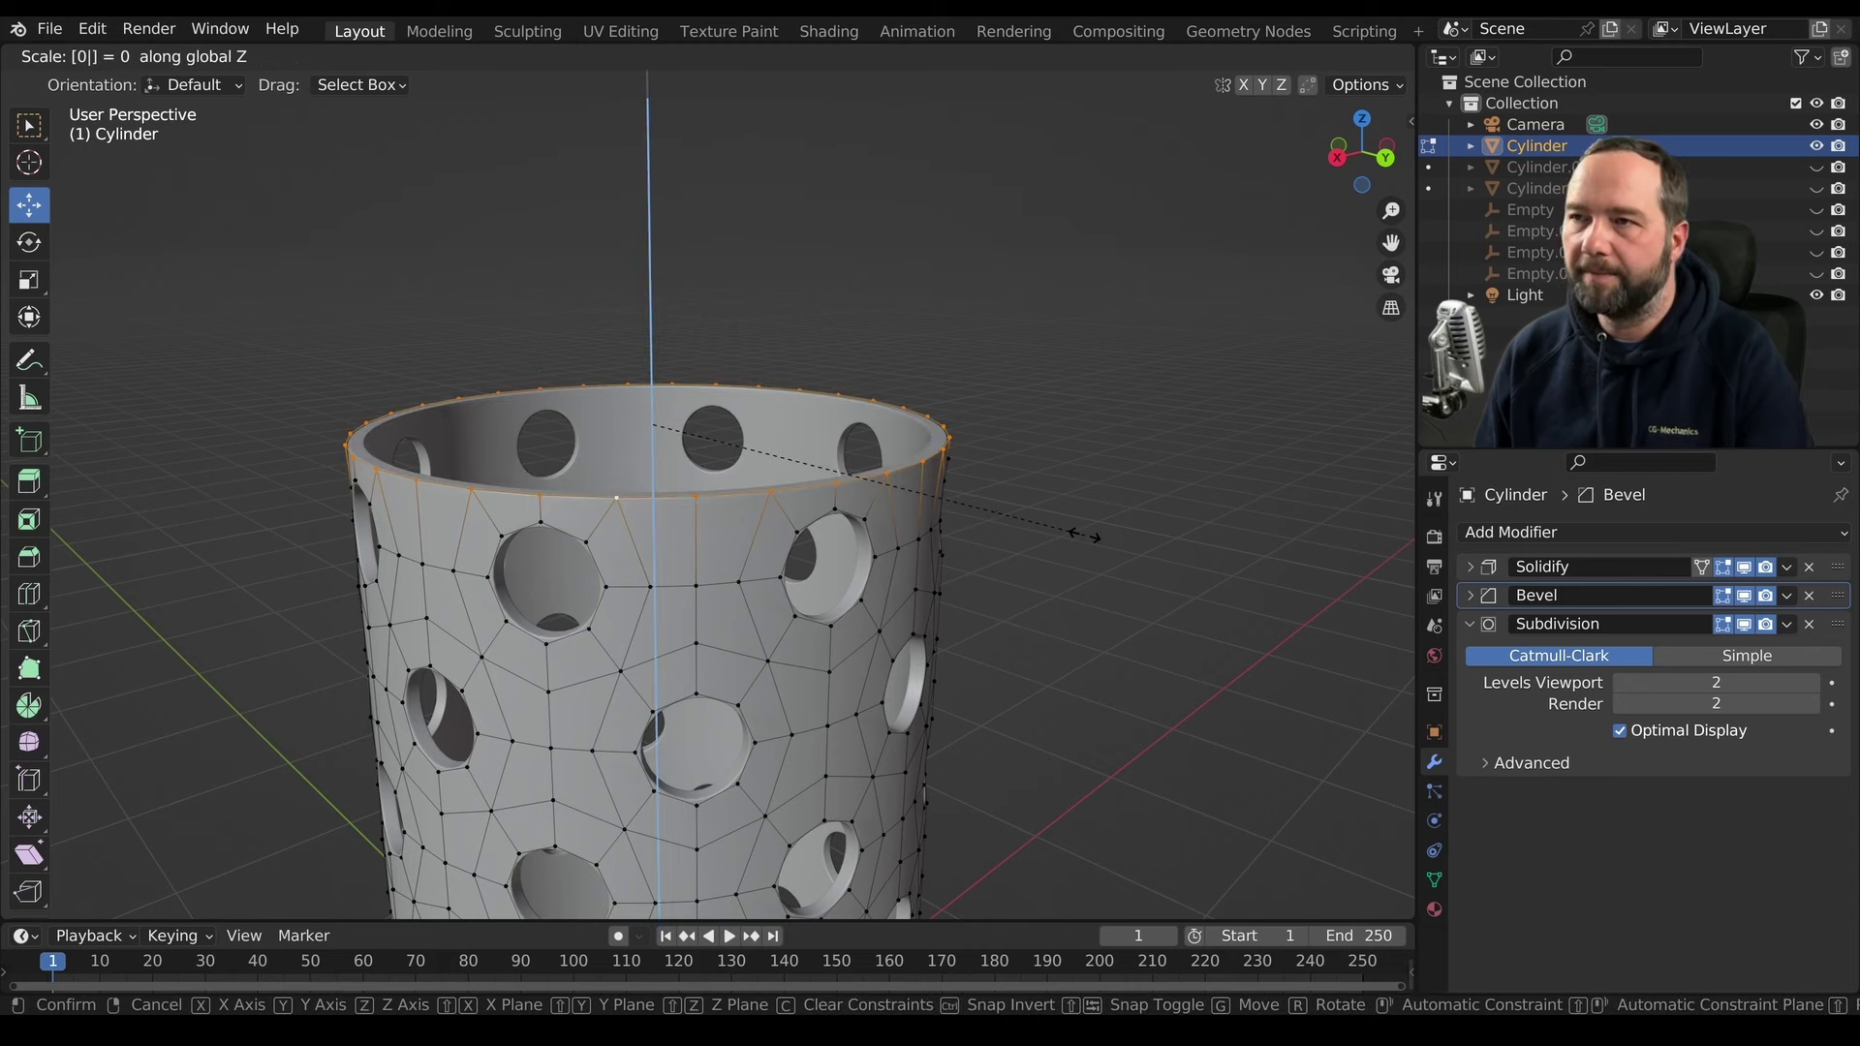
key("Return")
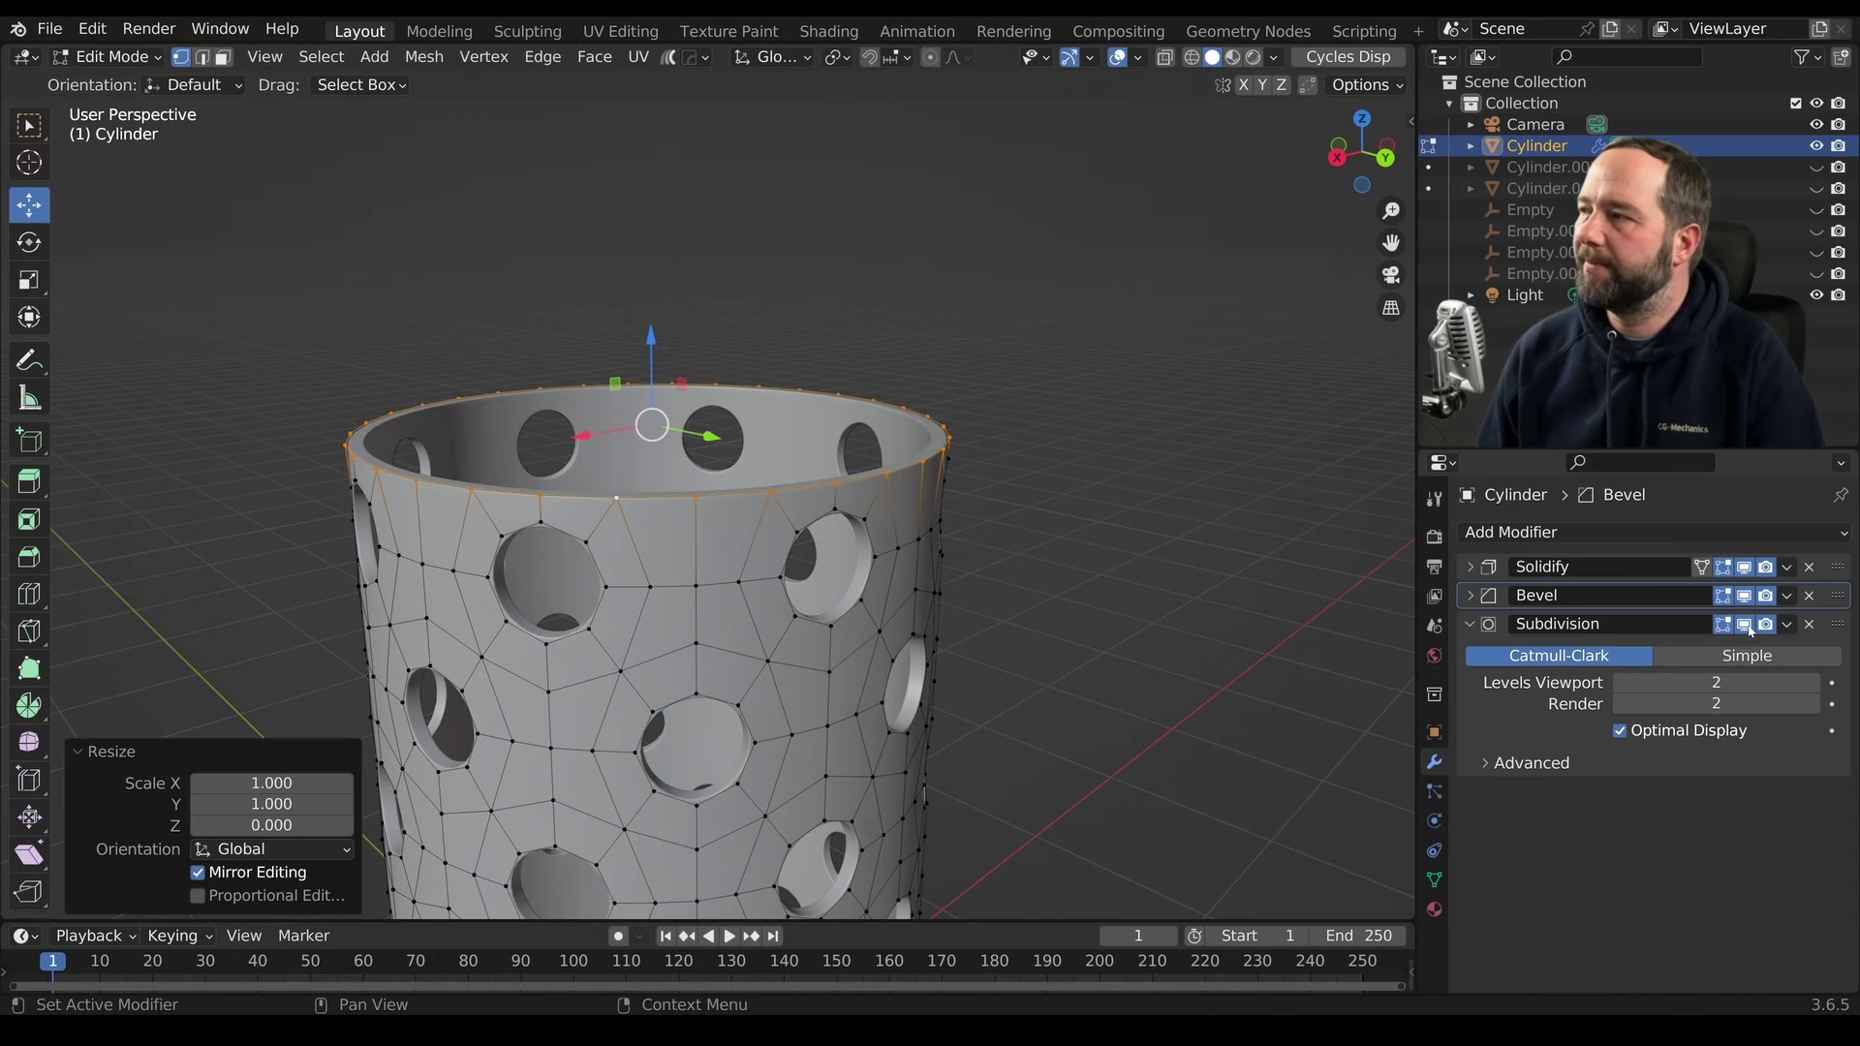
left_click(1744, 624)
Raise the flattened rim about 0.045 m along Z
middle_click_drag(741, 555, 678, 407)
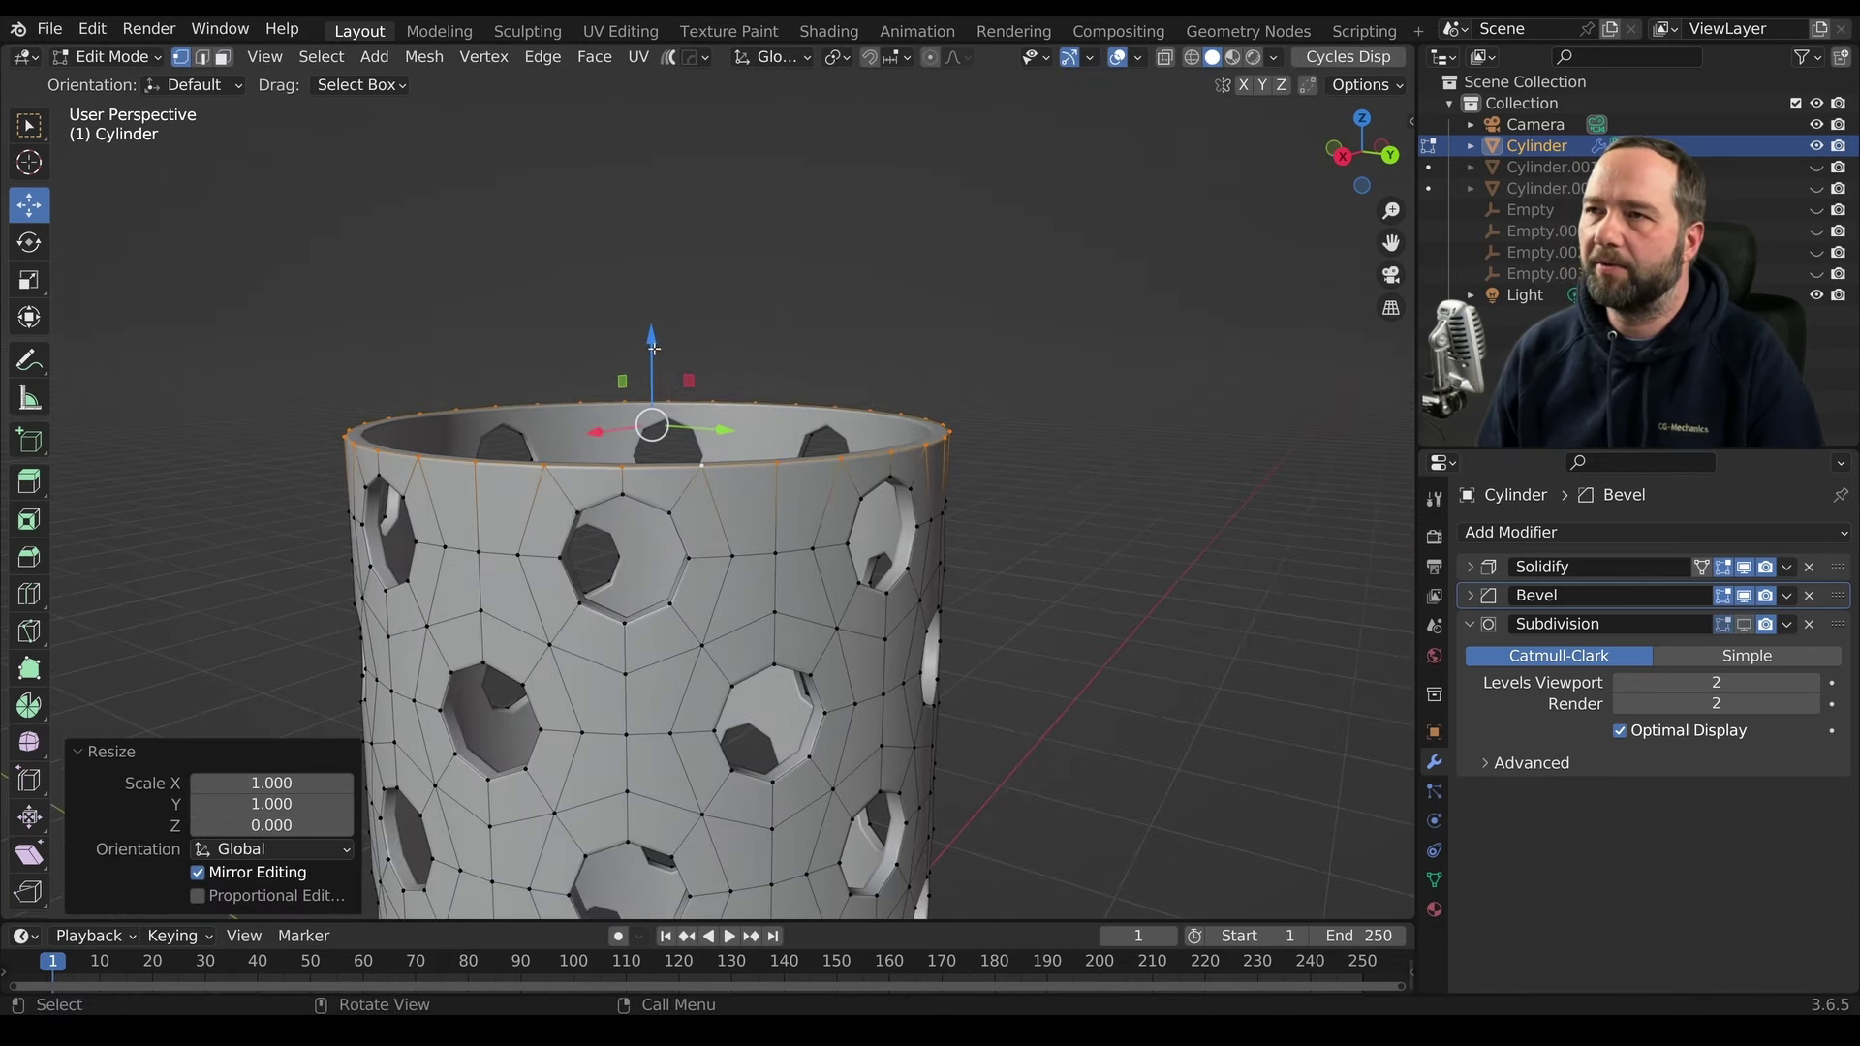
left_click_drag(653, 339, 656, 332)
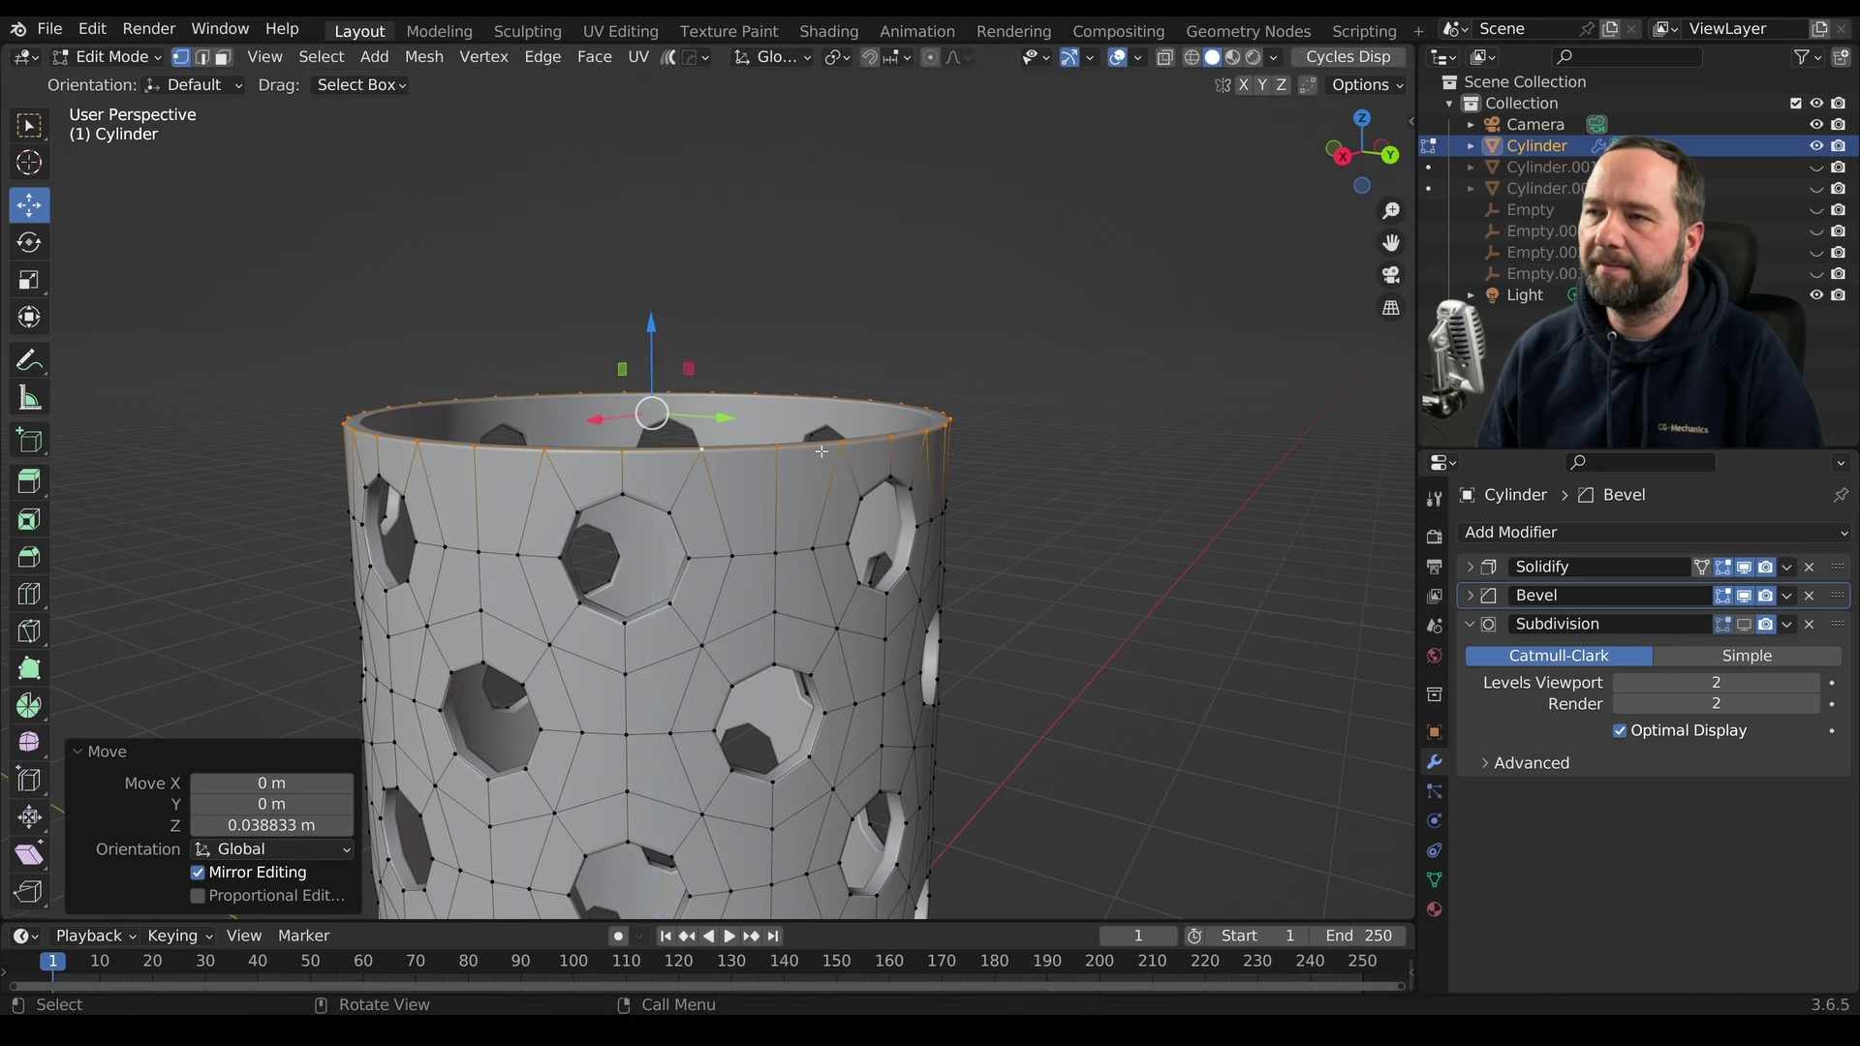
key("g")
key("z")
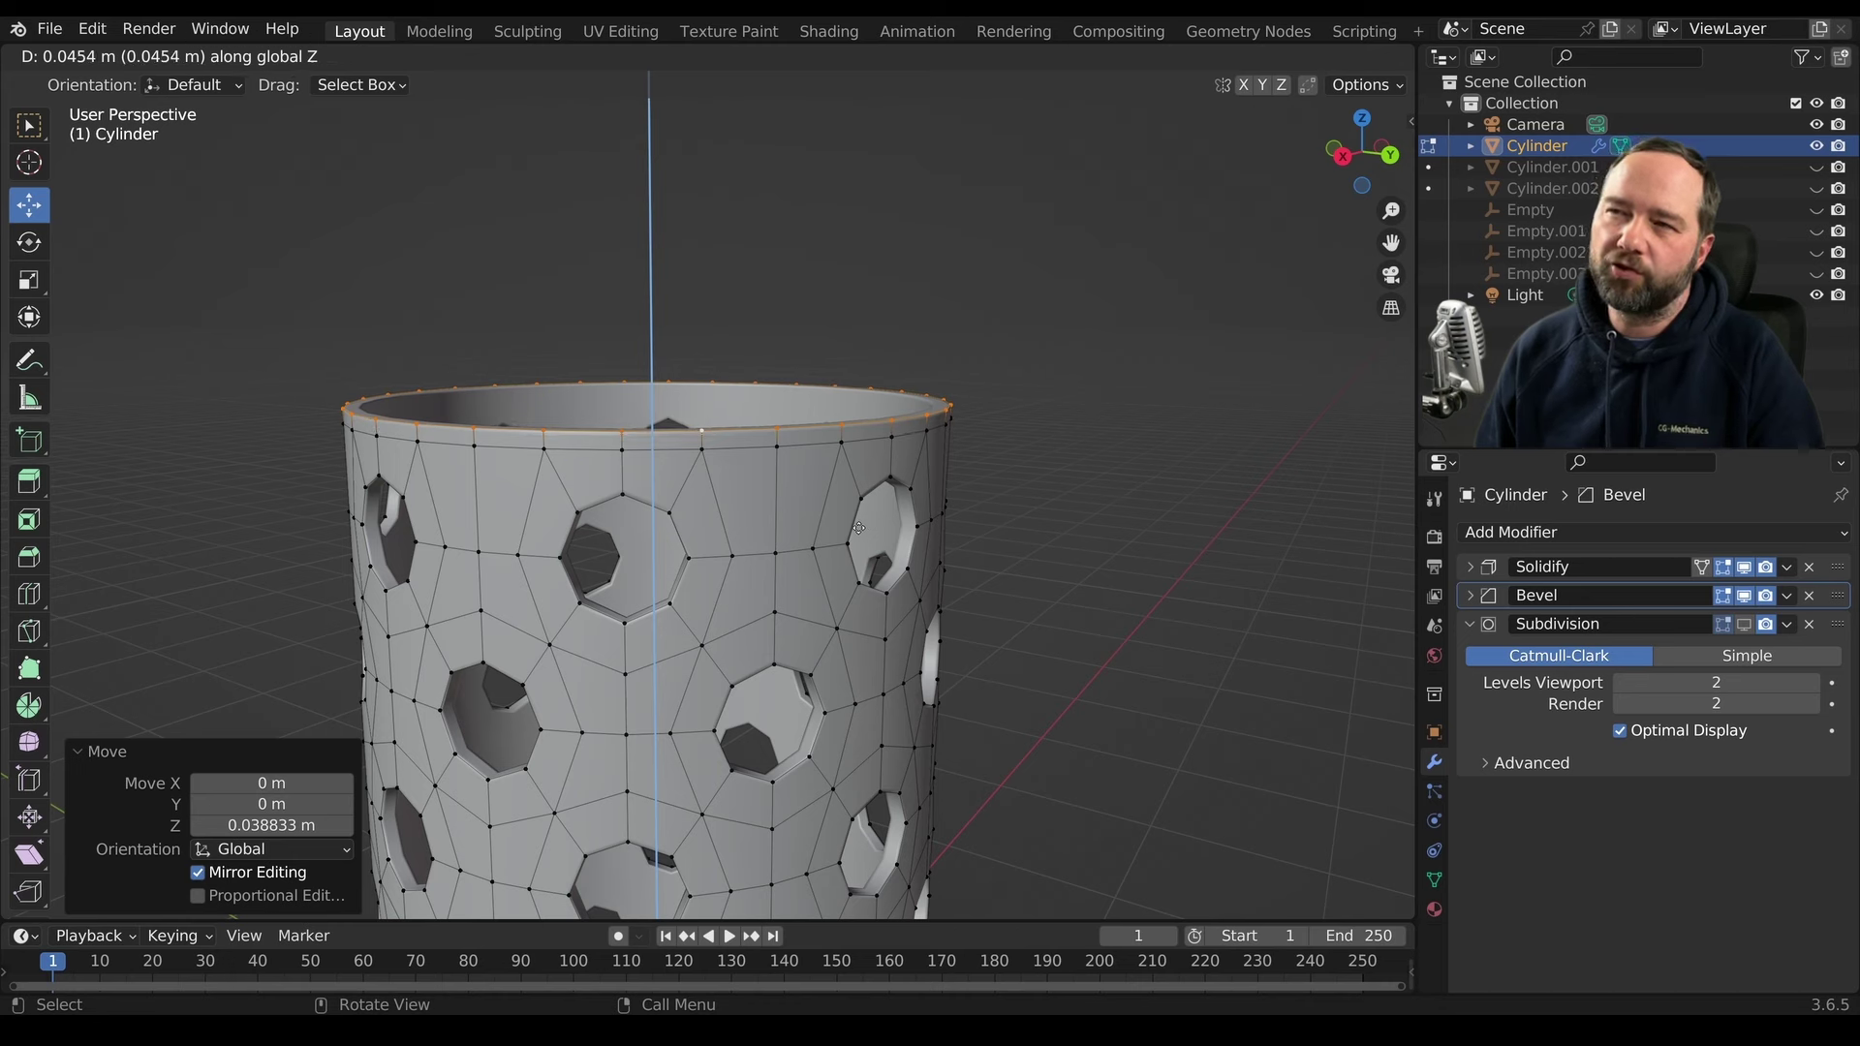
left_click(858, 528)
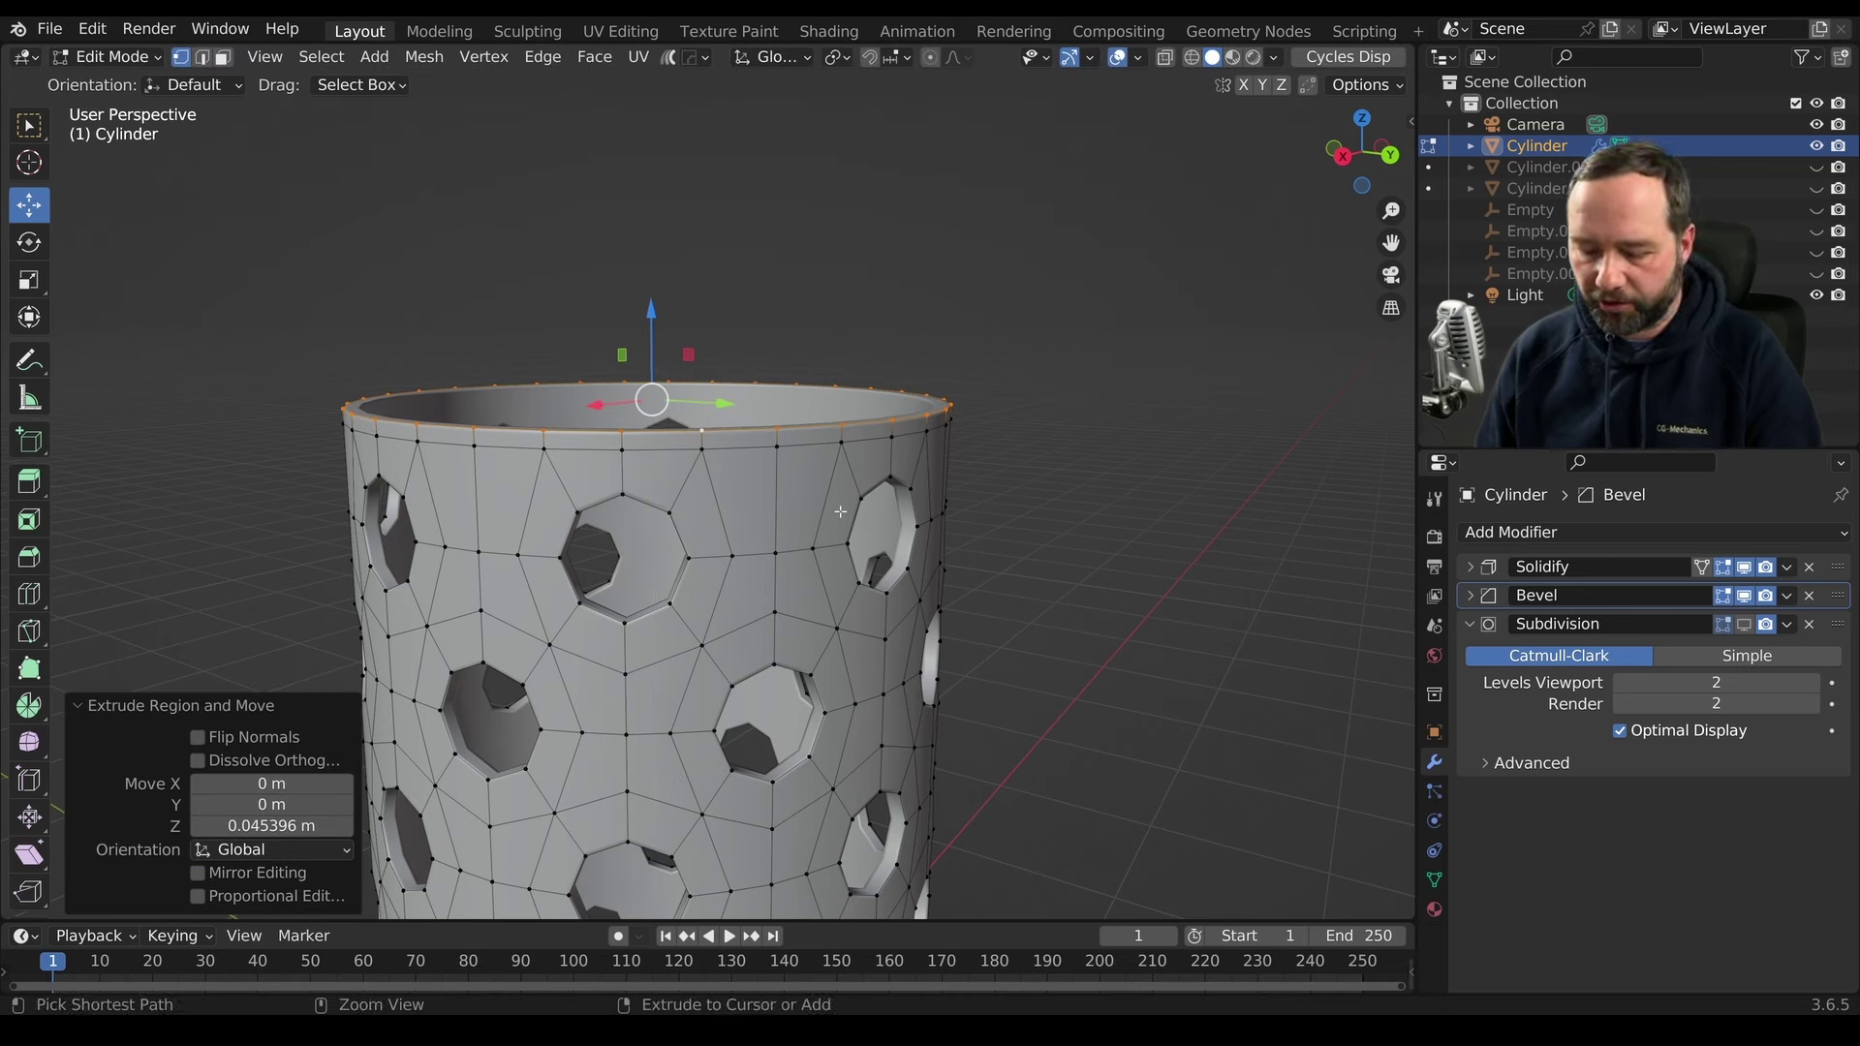
Extrude the rim in place and scale the new ring inward to 0.517
right_click(831, 505, "ctrl")
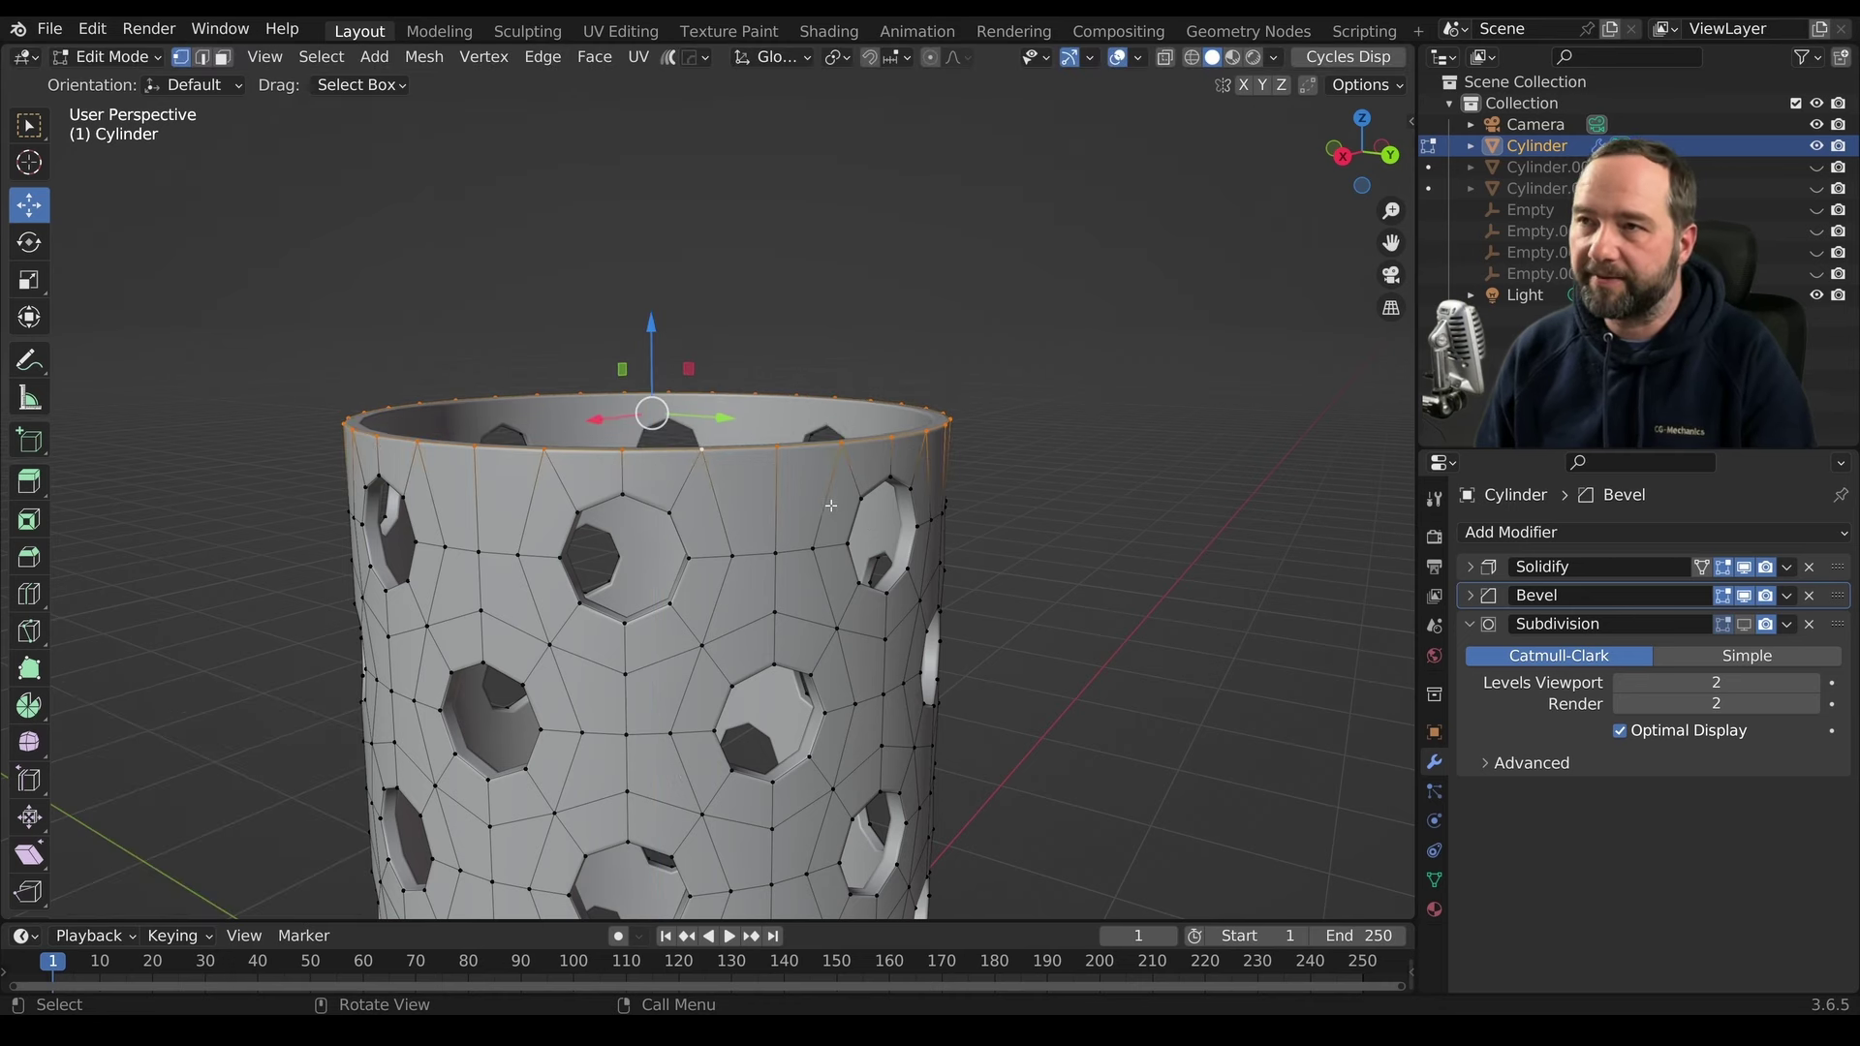
key("e")
right_click(999, 581)
key("s")
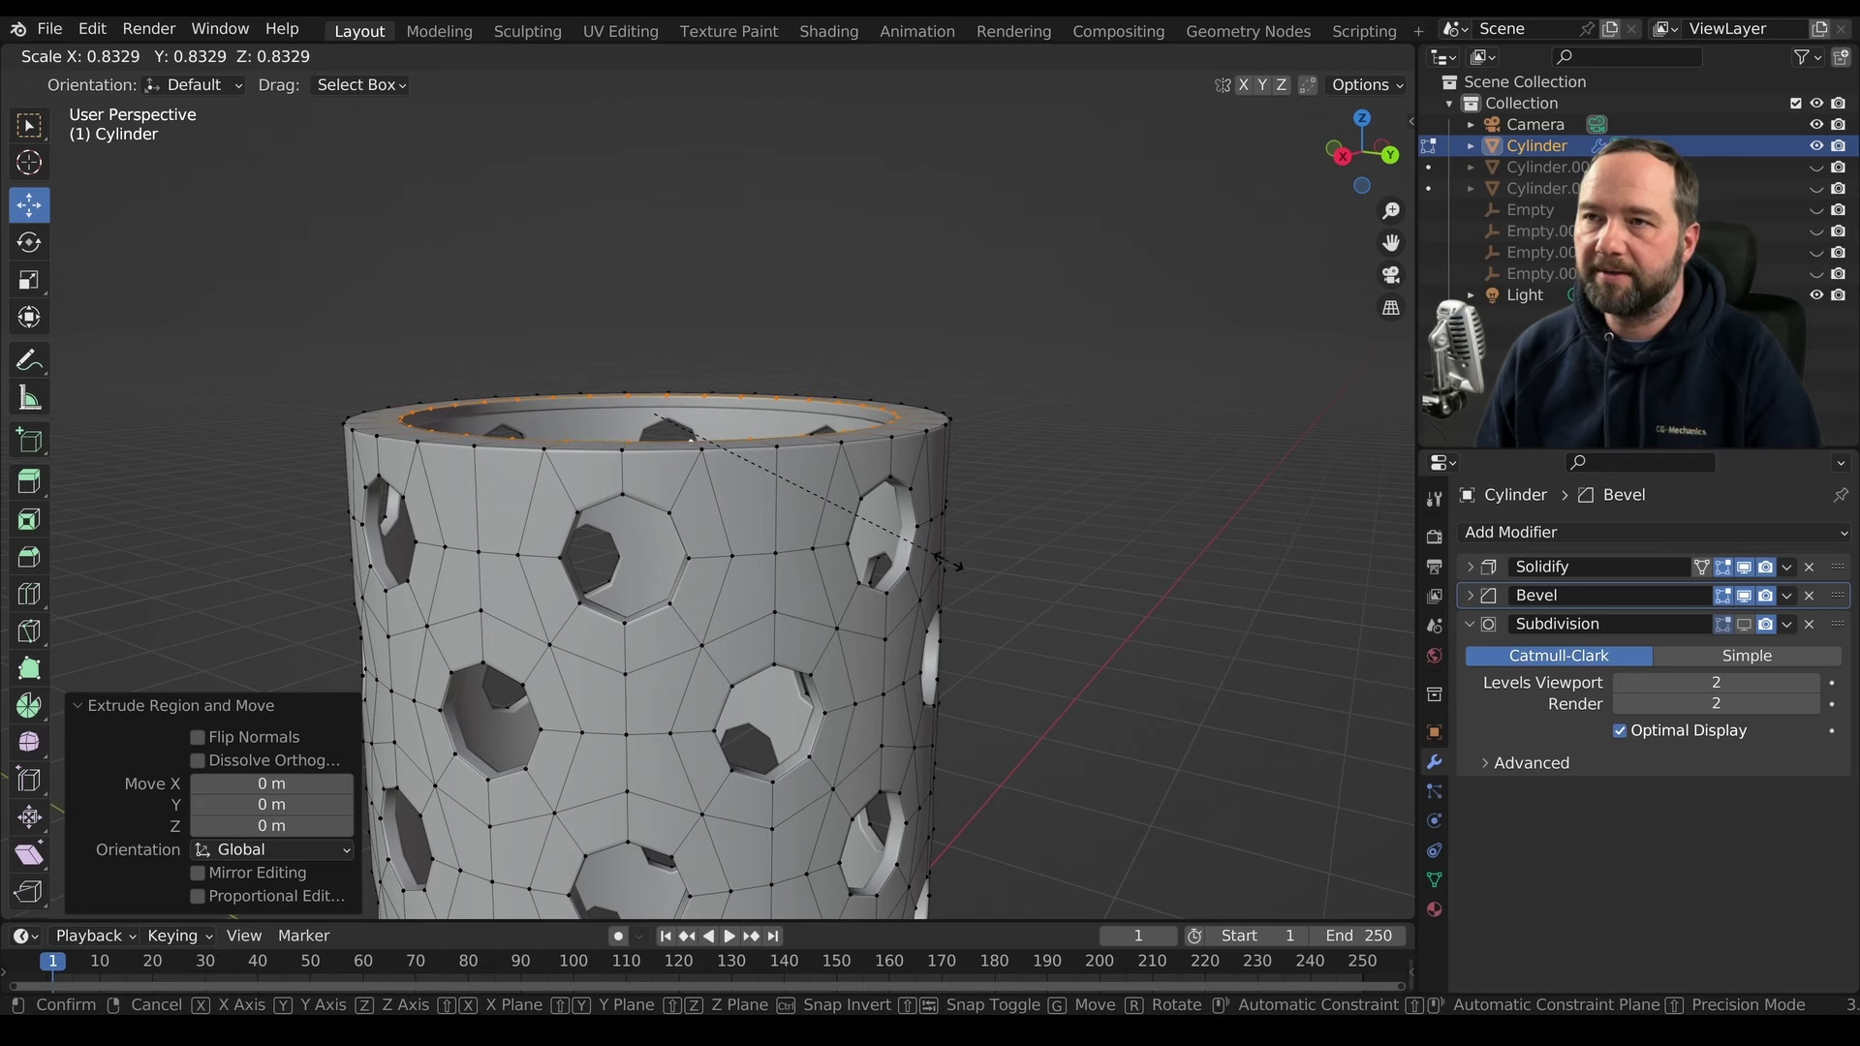
left_click(825, 523)
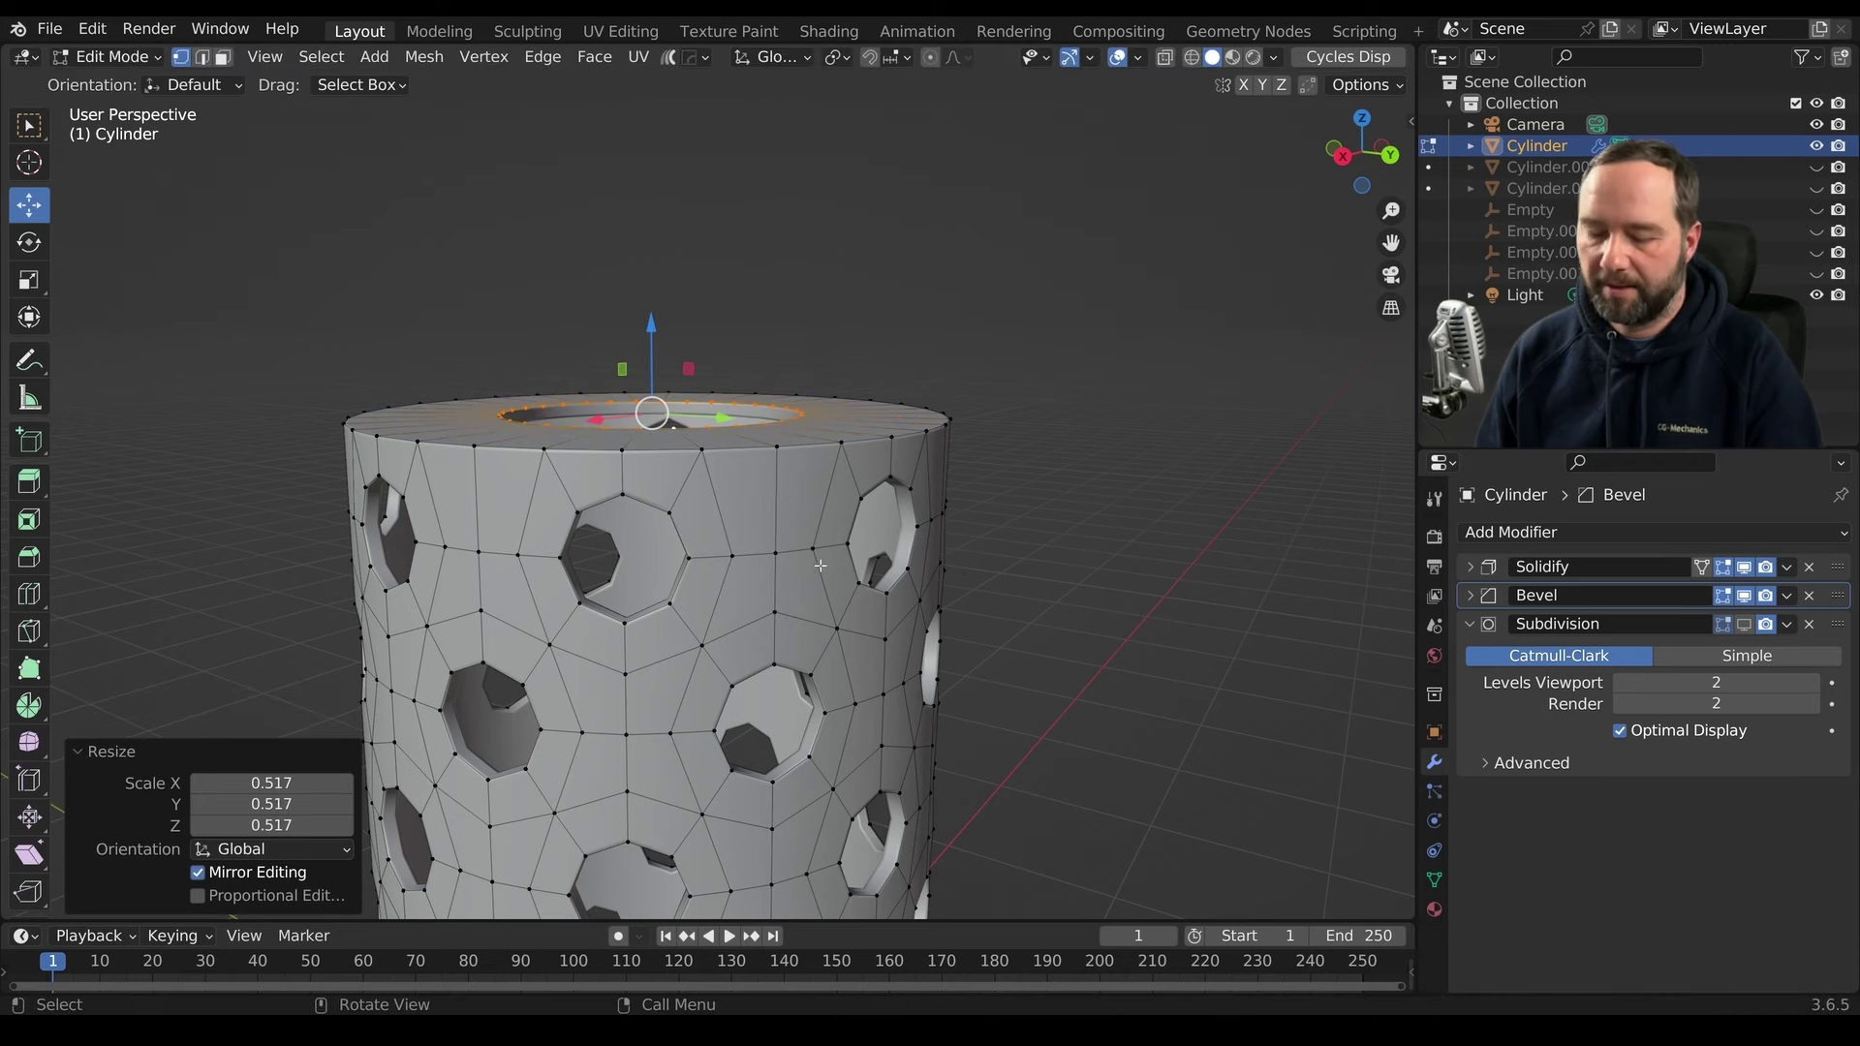
Extrude the inner ring 0.5 m up along Z to form the neck
key("g")
key("z")
left_click(796, 411)
scroll(797, 410, "down", 3)
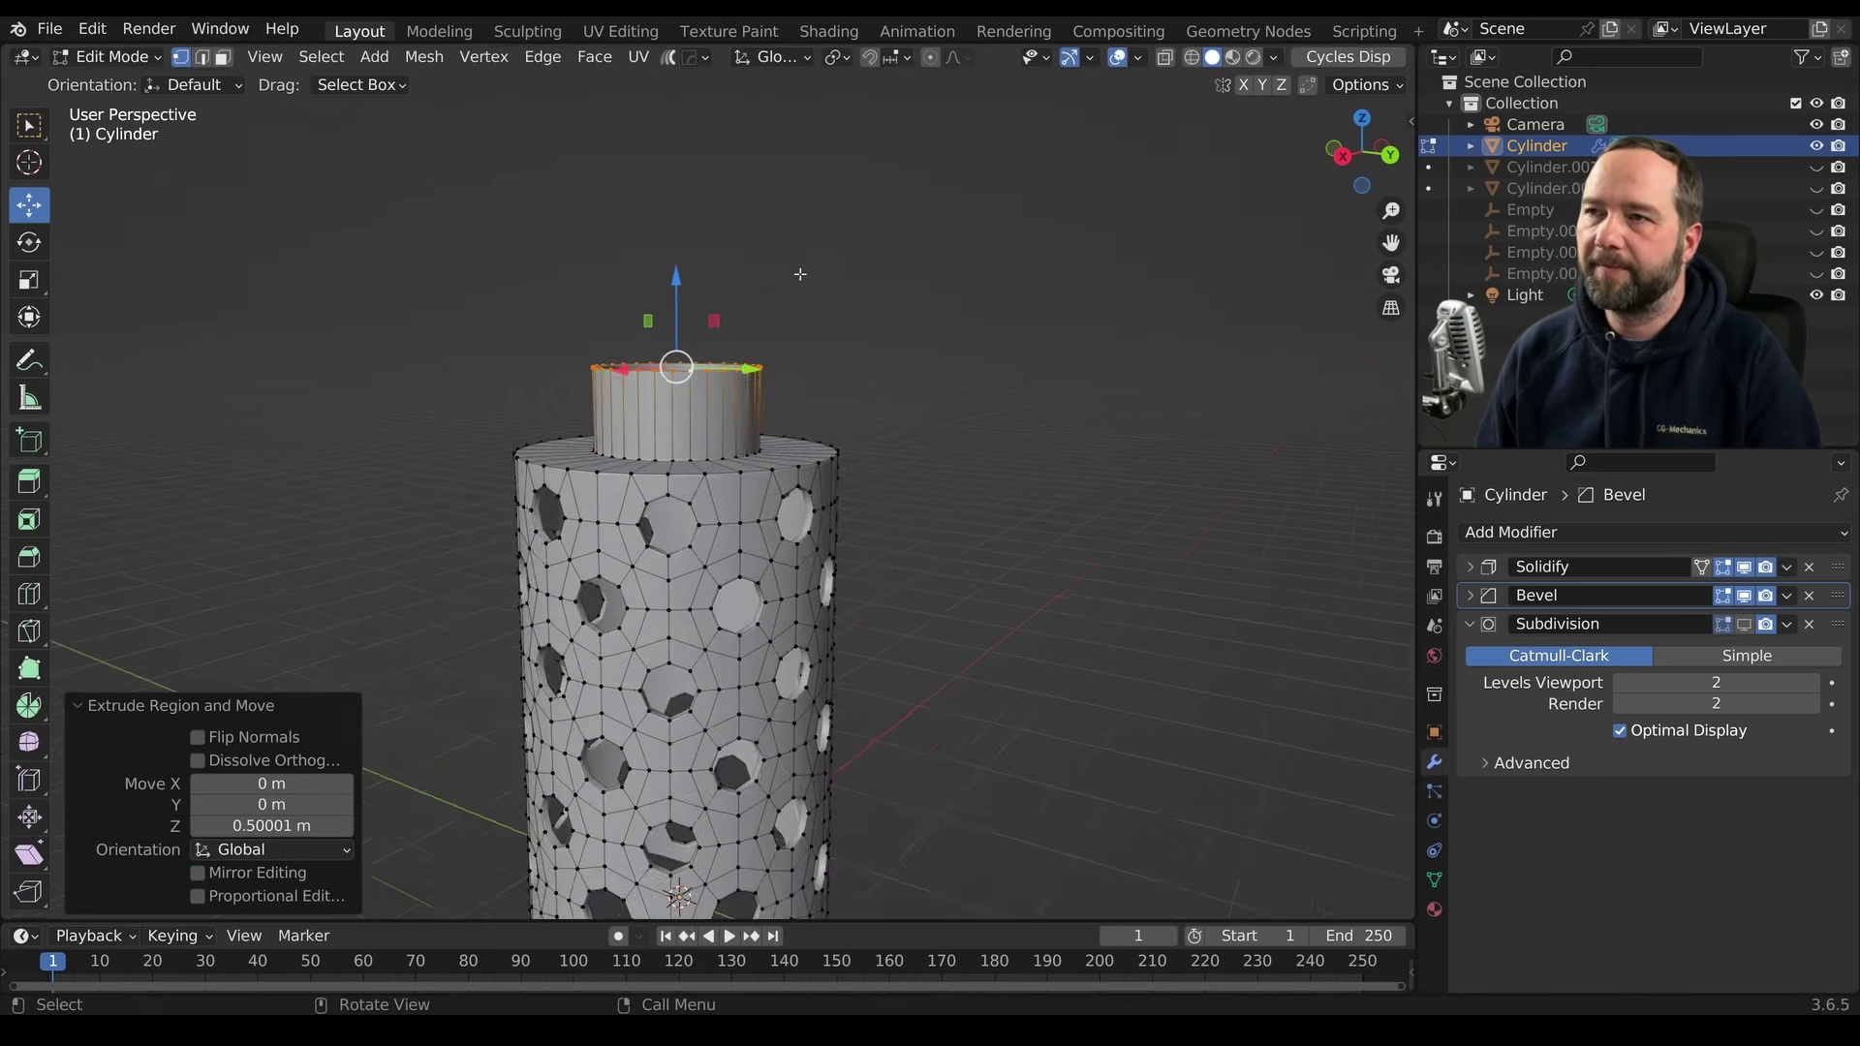
middle_click_drag(678, 523, 814, 538)
scroll(734, 522, "up", 3)
scroll(814, 538, "down", 2)
Return to Object Mode and show Subdivision smoothing in the viewport
key("Tab")
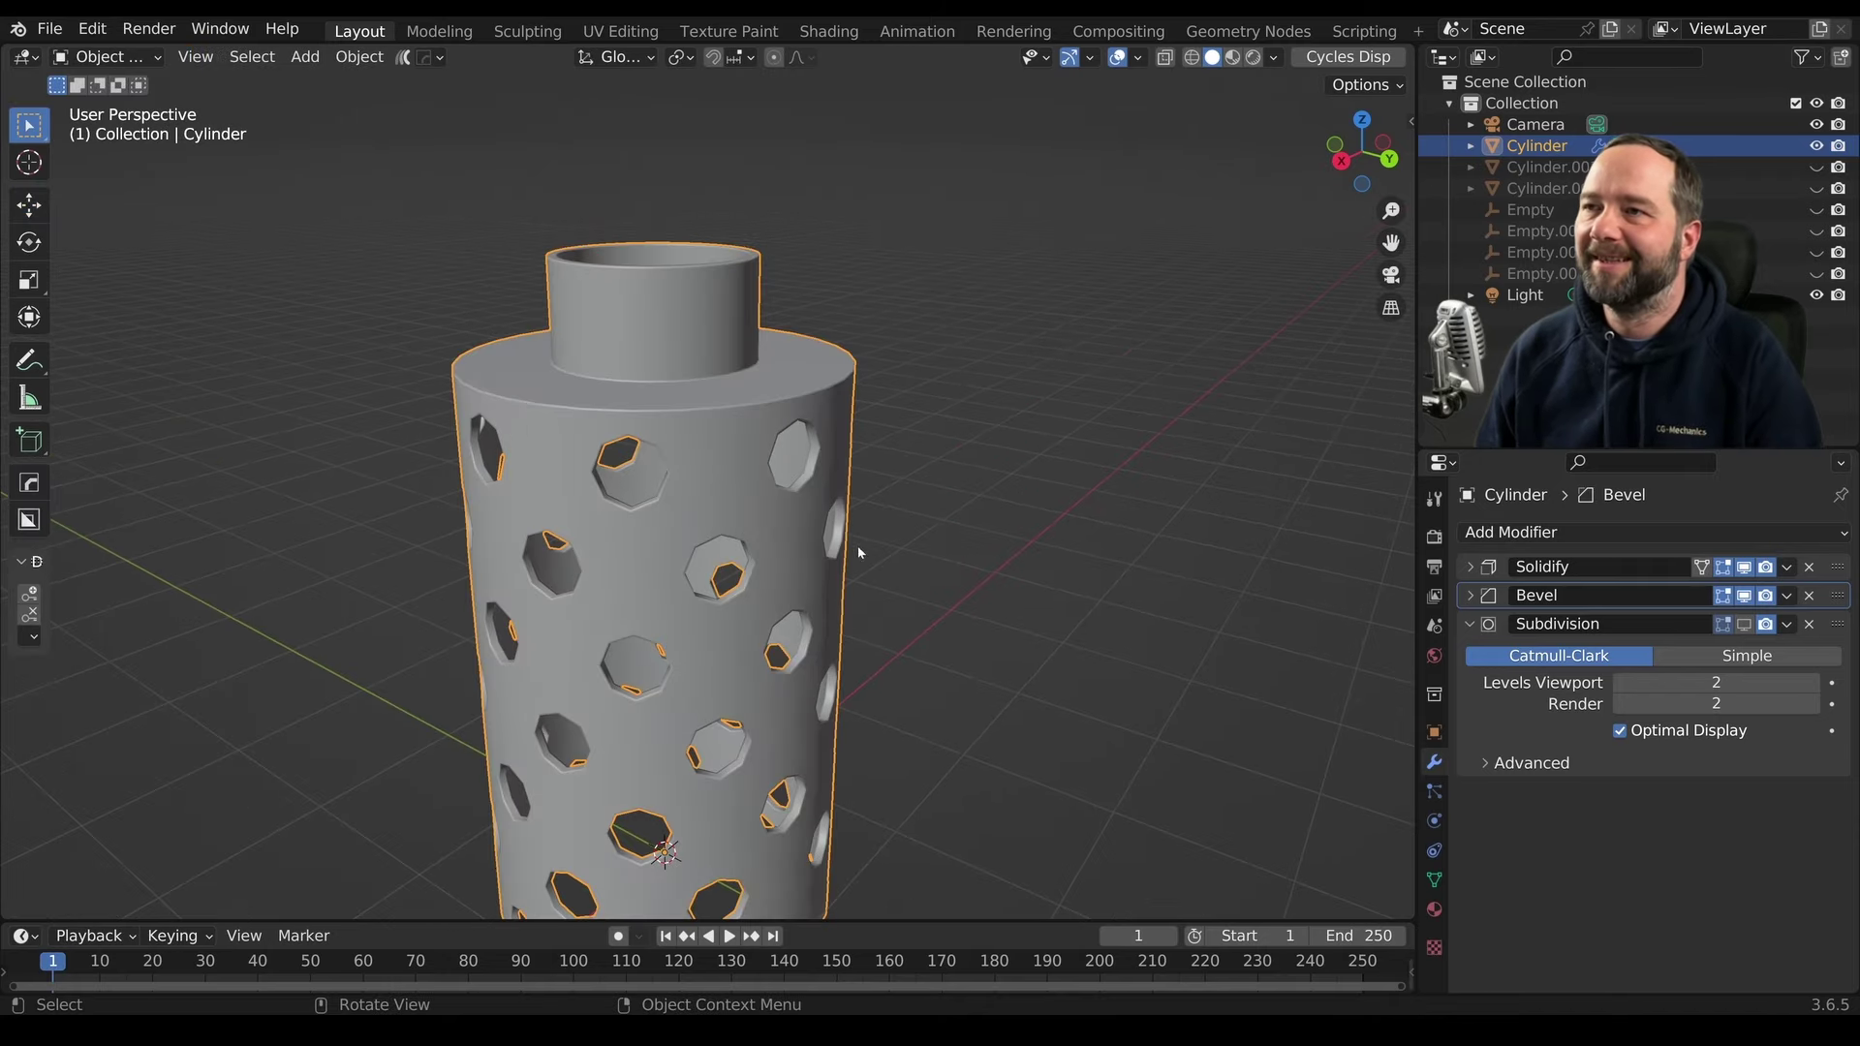
left_click(1744, 624)
scroll(581, 403, "up", 3)
mouse_move(698, 444)
middle_mouse_down()
mouse_move(608, 443)
mouse_move(711, 446)
mouse_move(652, 491)
mouse_move(702, 350)
mouse_move(795, 477)
mouse_move(791, 561)
mouse_move(881, 549)
middle_mouse_up()
scroll(652, 490, "down", 4)
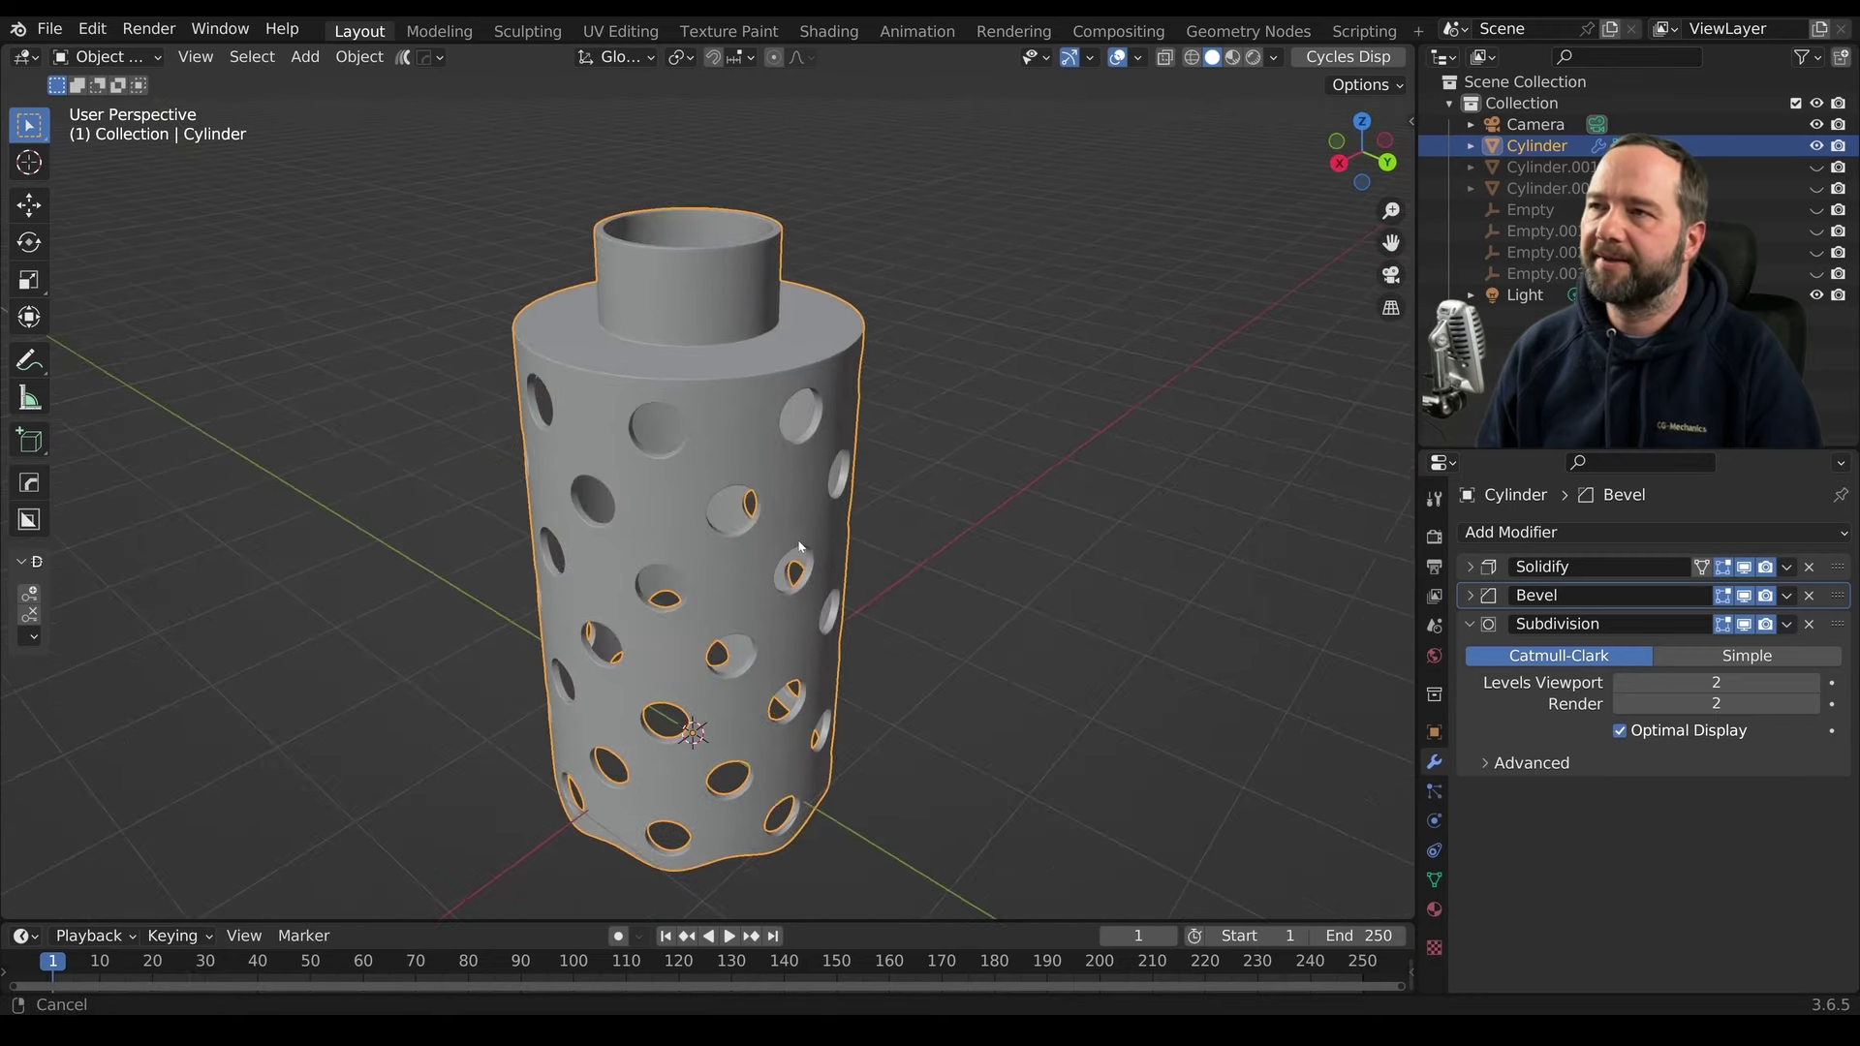
Hide Subdivision to compare the faceted shape, then show it again
left_click(1754, 626)
mouse_move(760, 527)
middle_mouse_down()
mouse_move(706, 582)
mouse_move(766, 465)
middle_mouse_up()
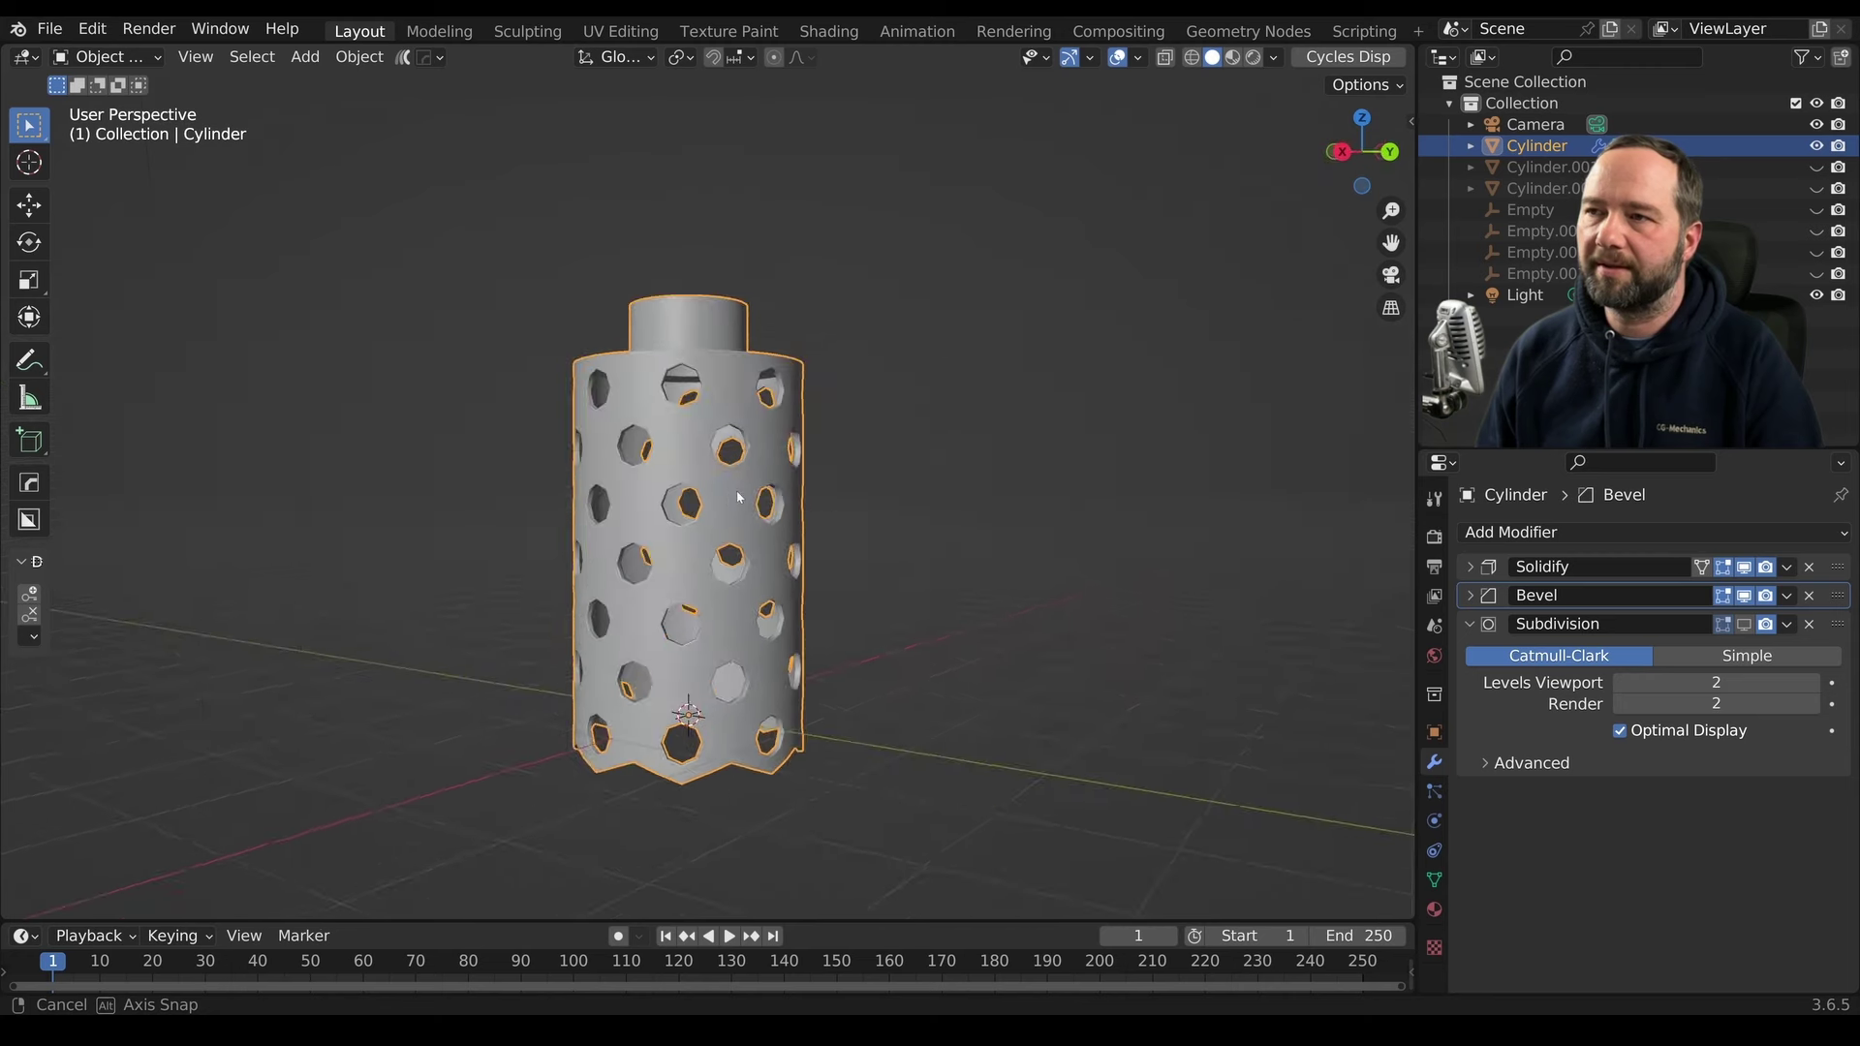
middle_click_drag(766, 465, 740, 567)
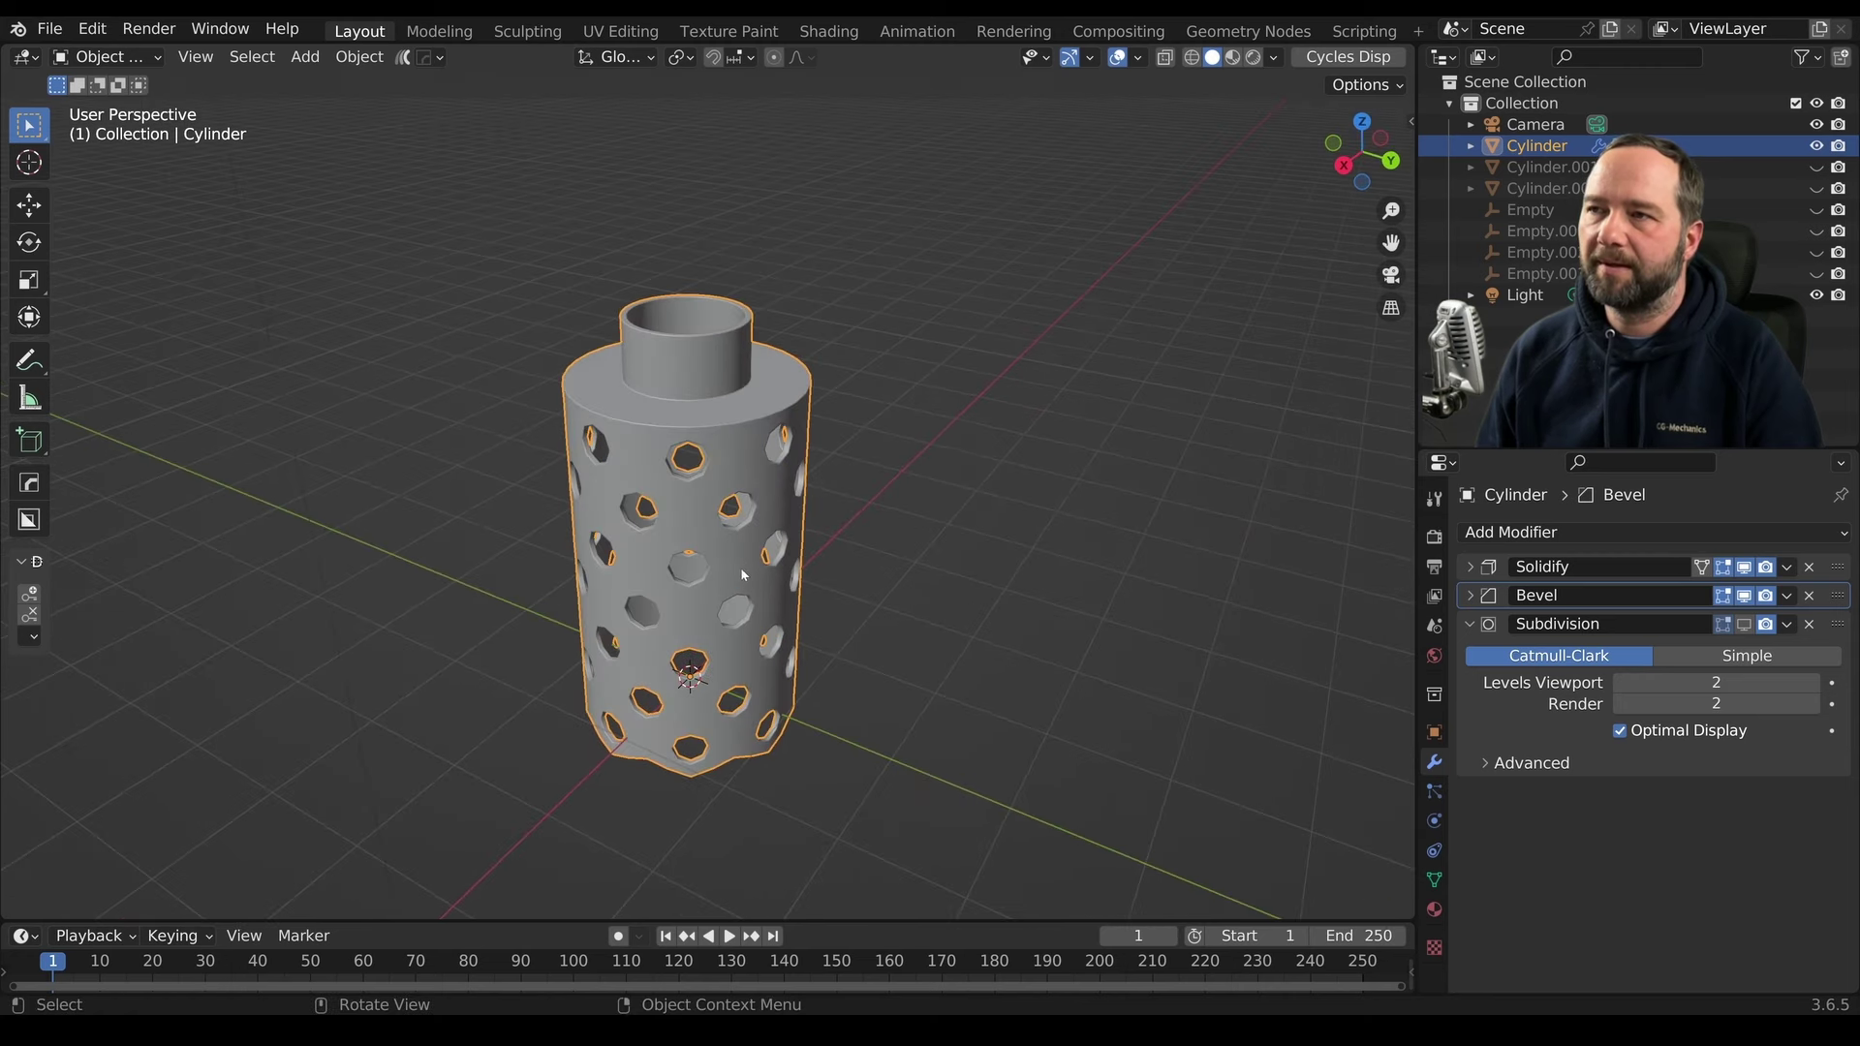
scroll(857, 539, "up", 2)
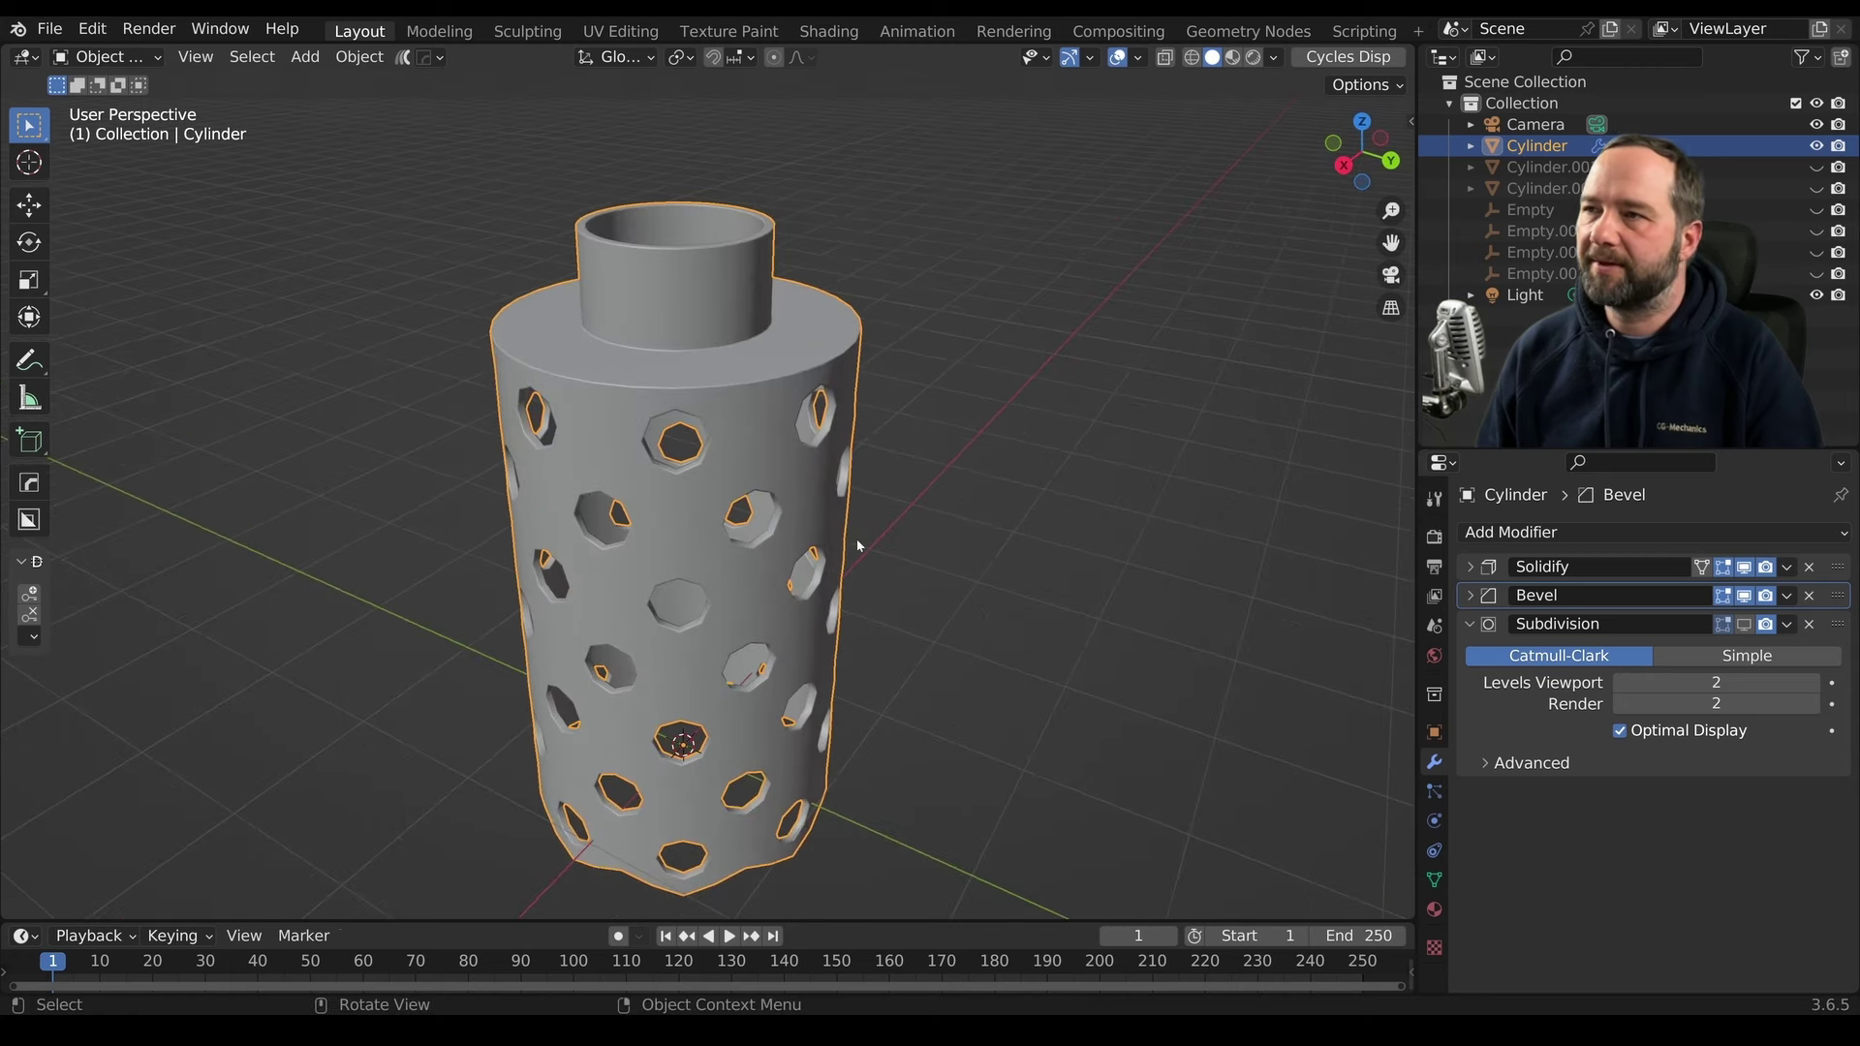
left_click(1747, 625)
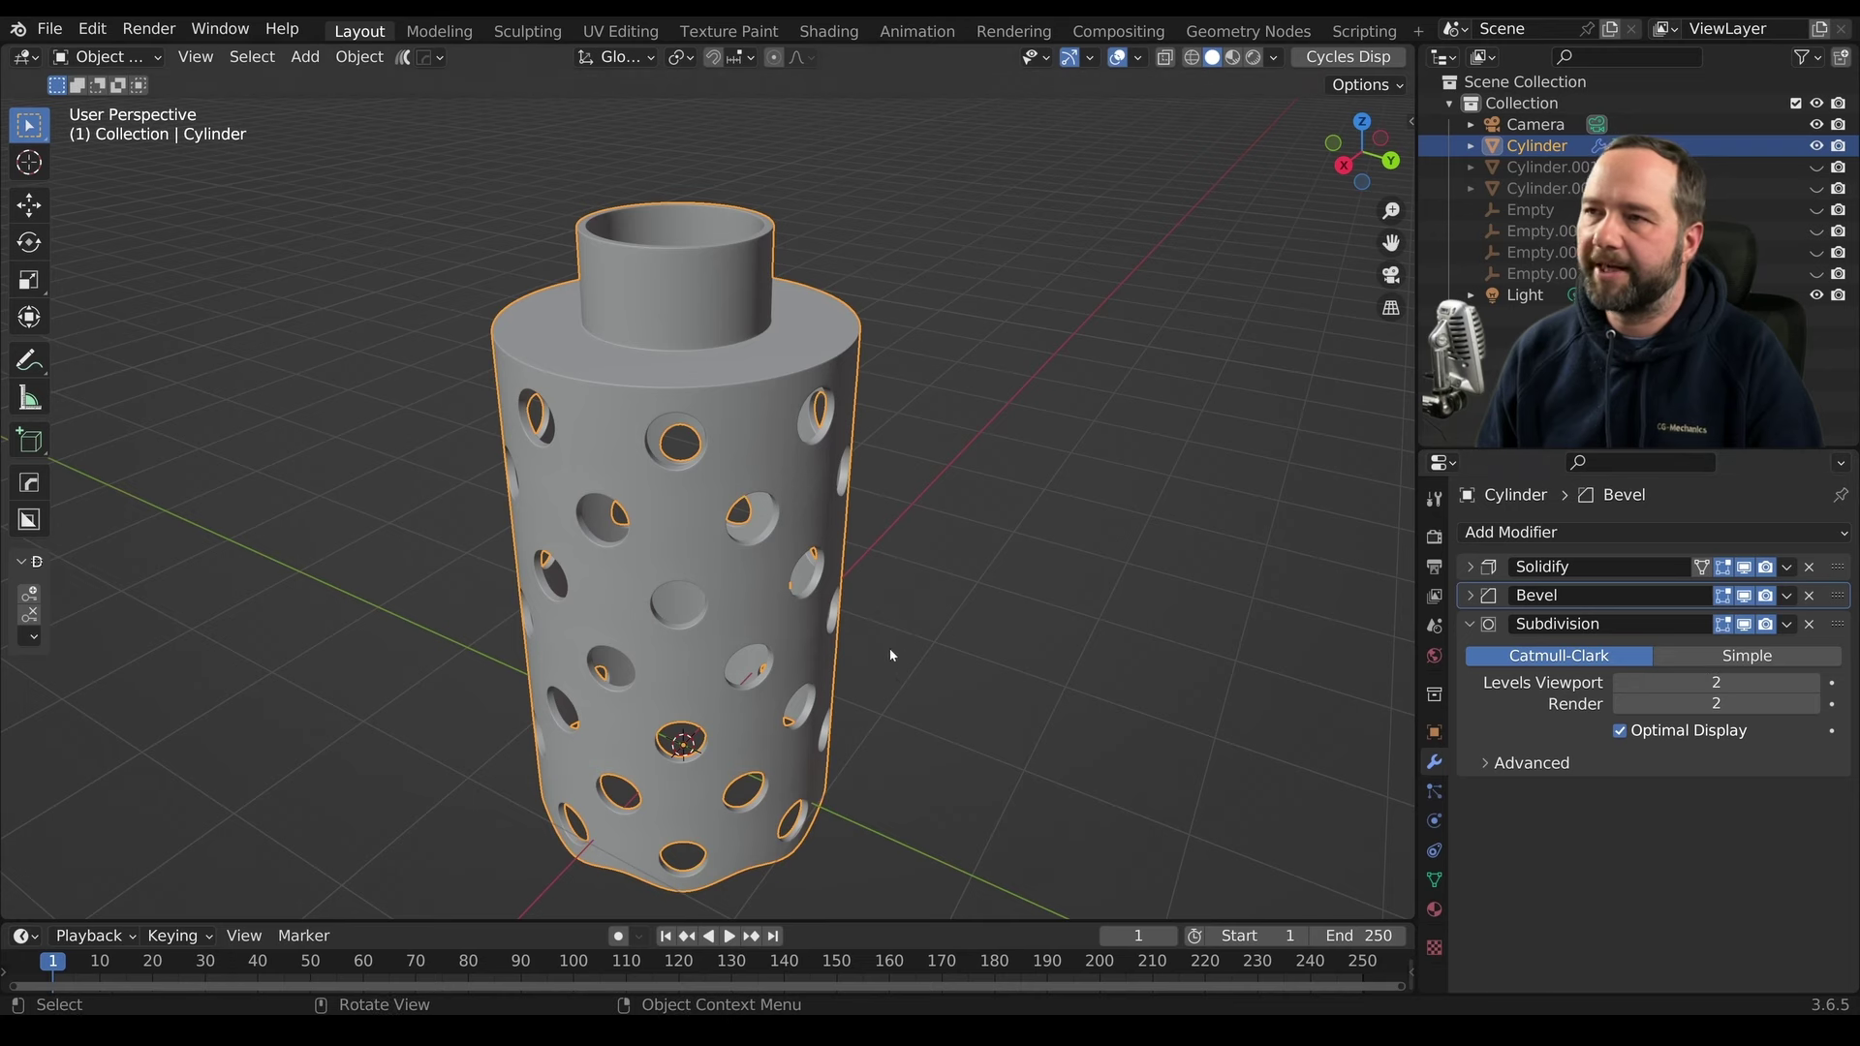
scroll(910, 647, "up", 2)
middle_click_drag(798, 645, 1038, 714, "shift")
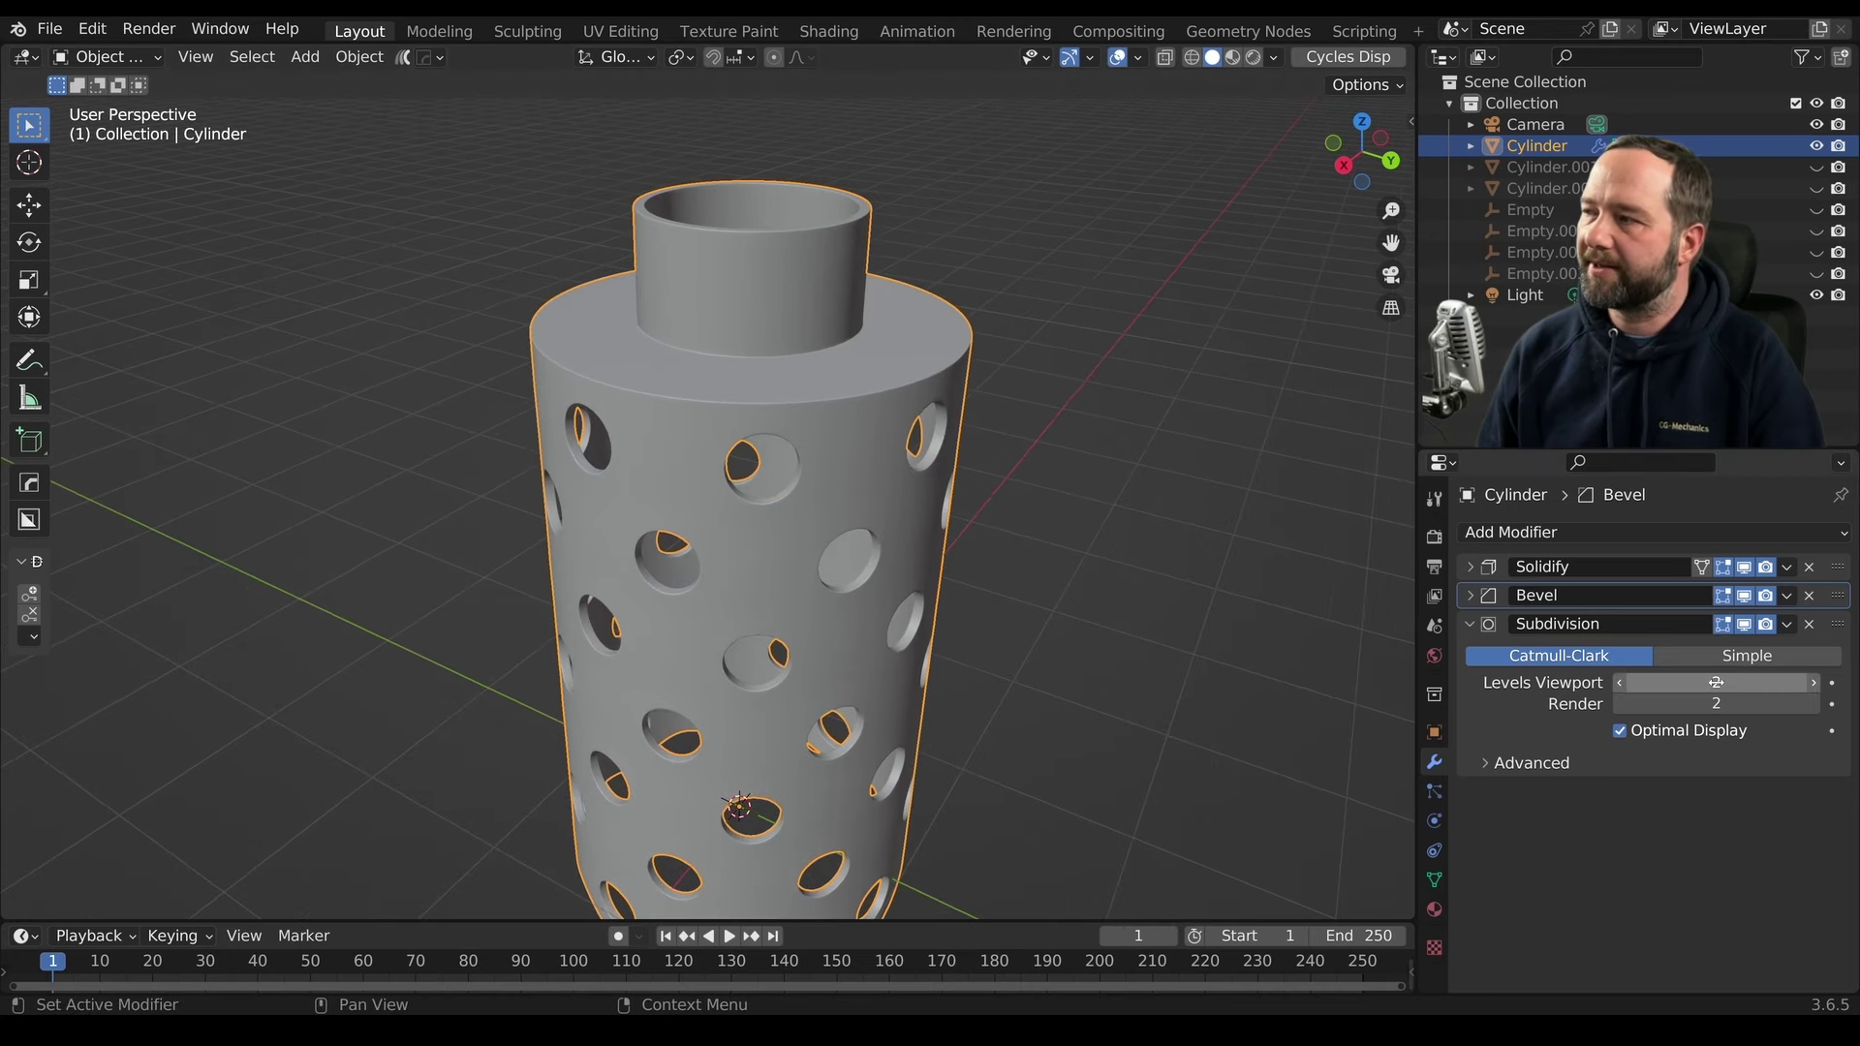
Raise the Subdivision render level to 4, keeping viewport level 2, and inspect the bottle
left_click(1814, 705)
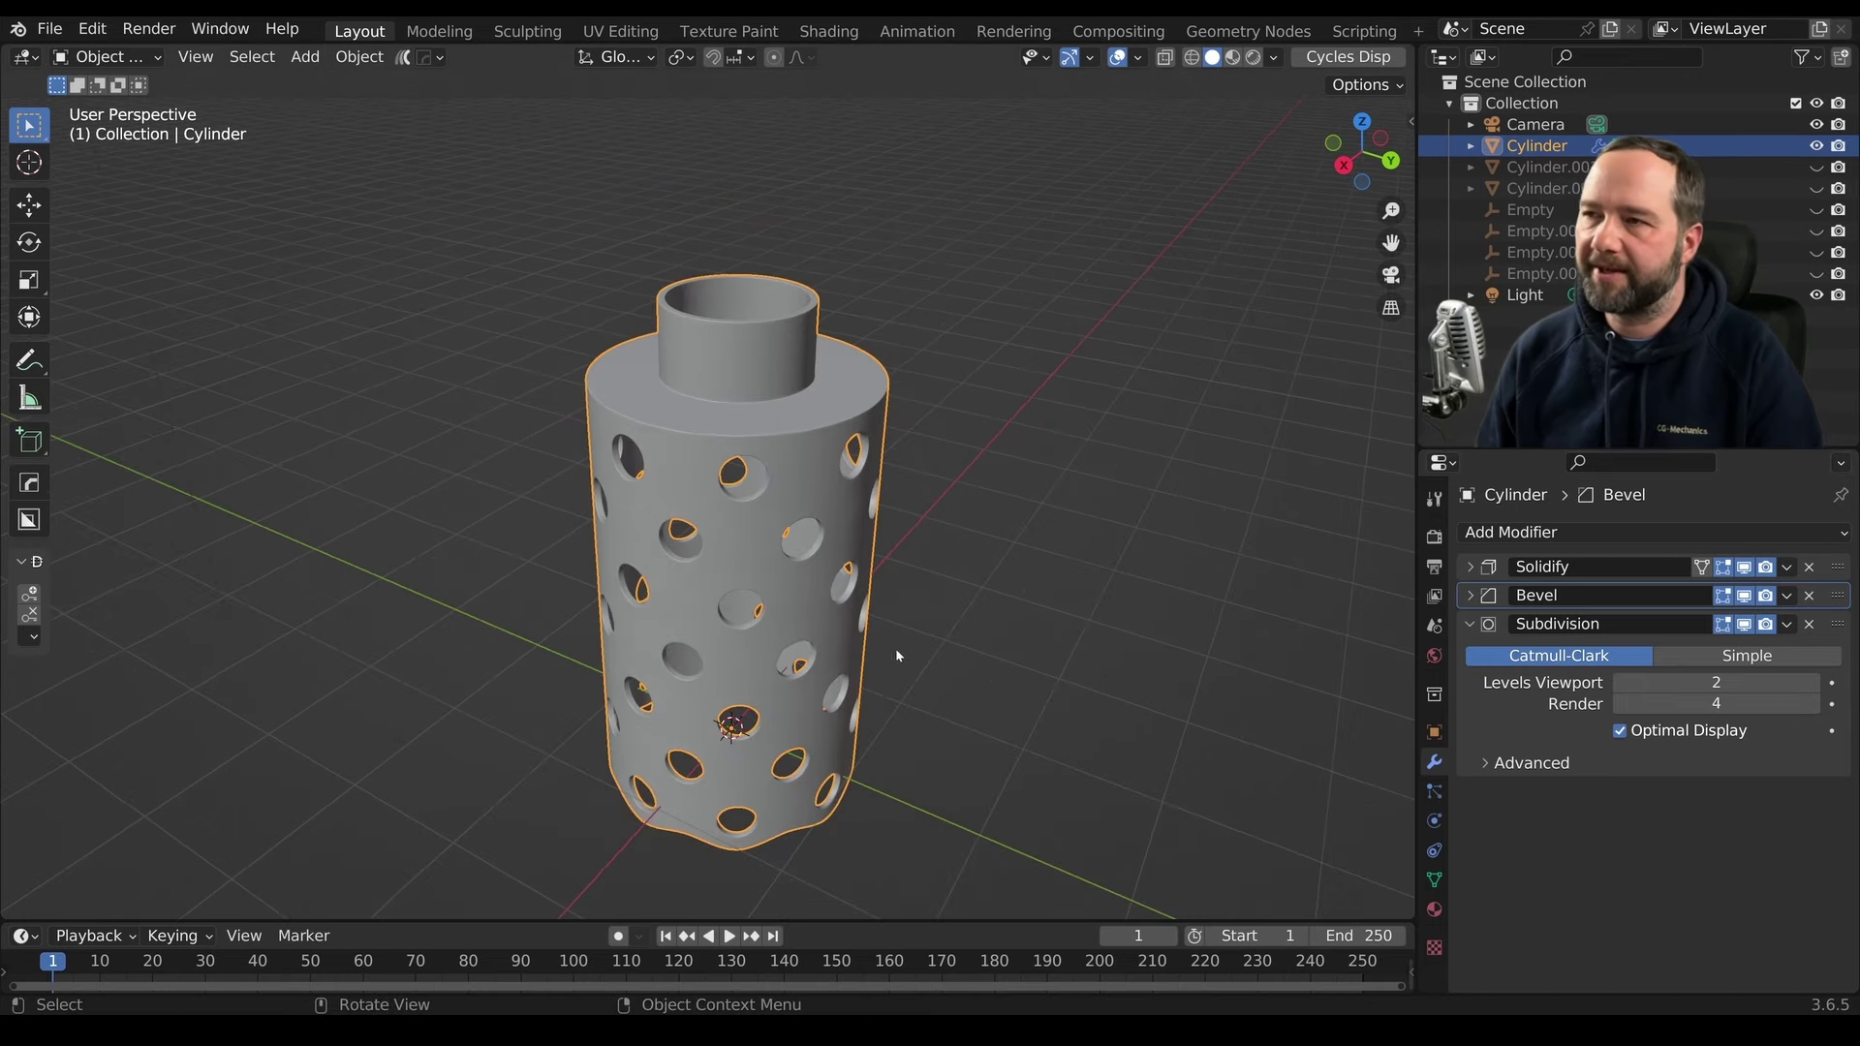
mouse_move(895, 648)
middle_mouse_down()
mouse_move(870, 513)
mouse_move(846, 656)
mouse_move(795, 608)
middle_mouse_up()
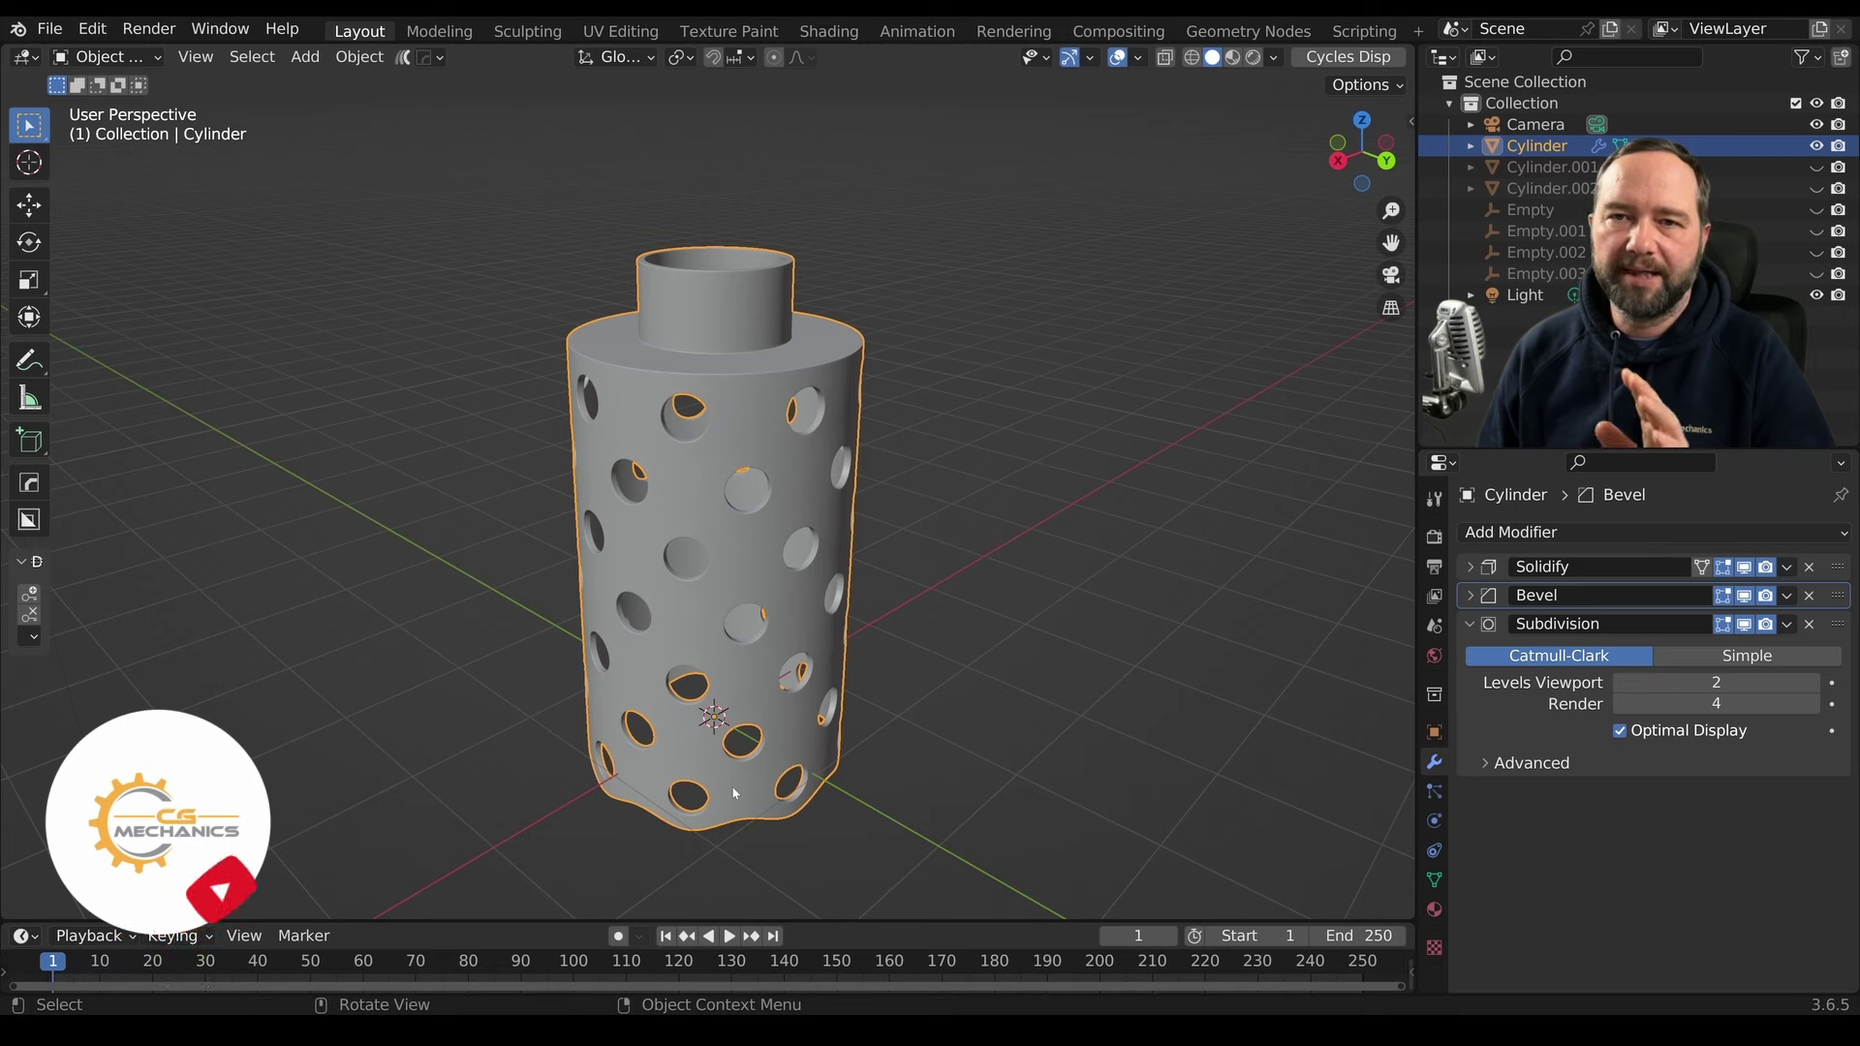
middle_click_drag(780, 753, 749, 762)
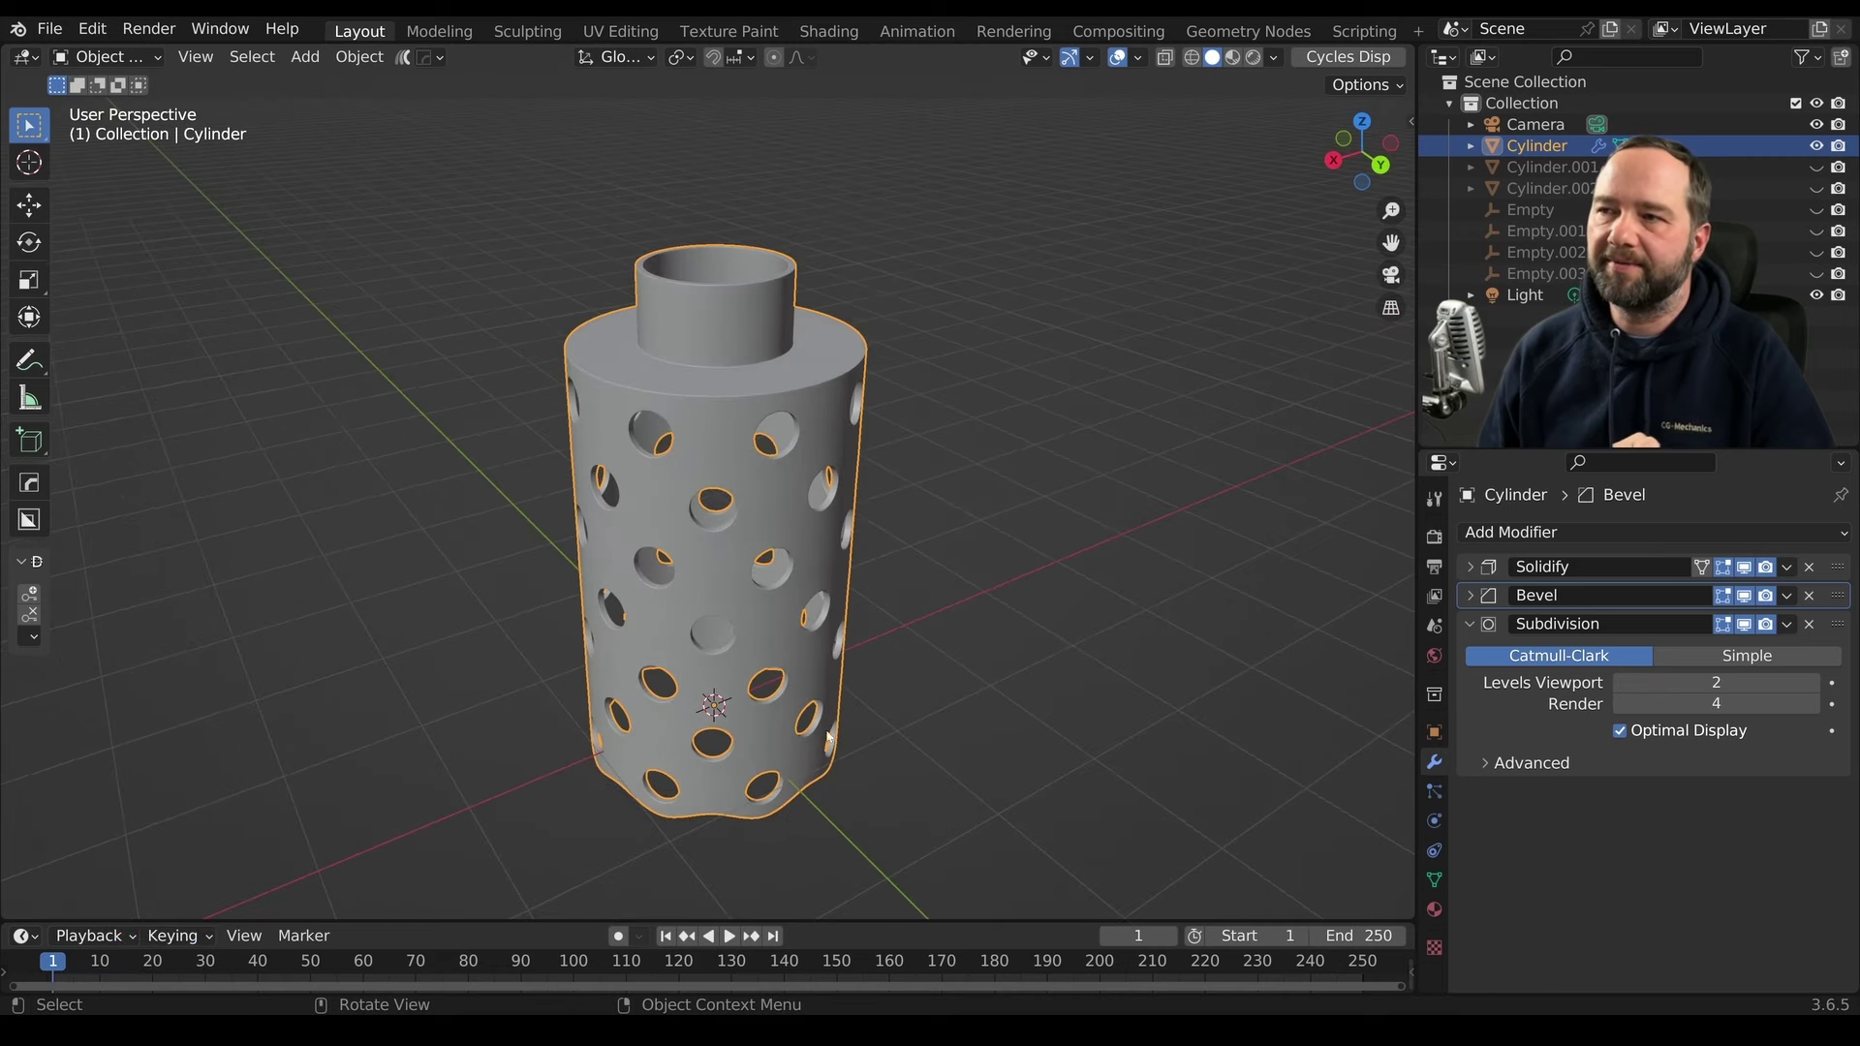